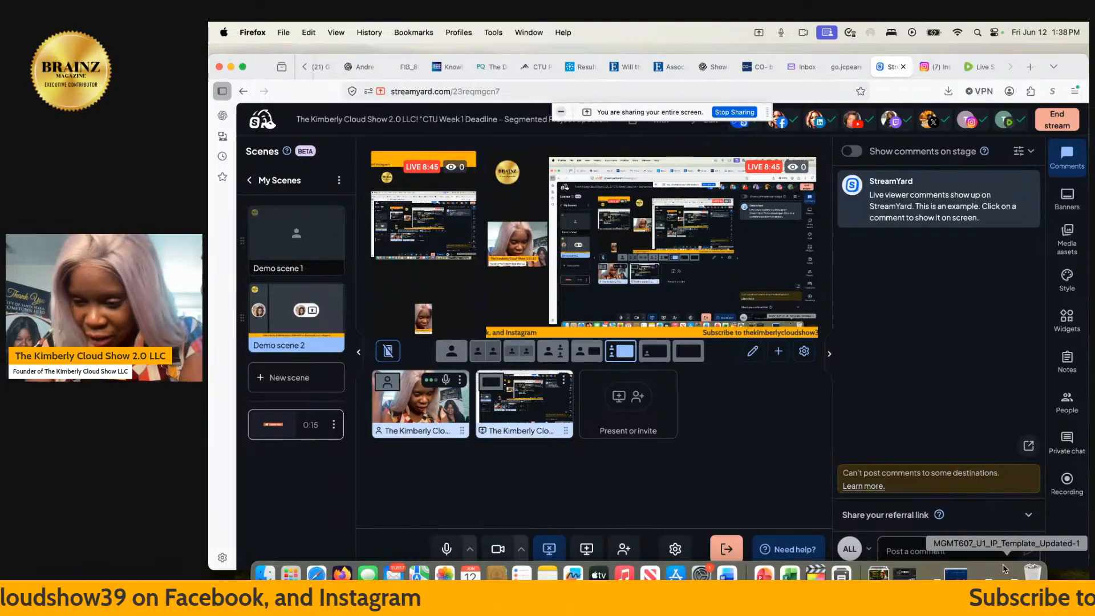
- Switch to the MGMT607_U1_IP_Template_Updated-1 document in Word and review the draft from the title page through page 3
click(981, 572)
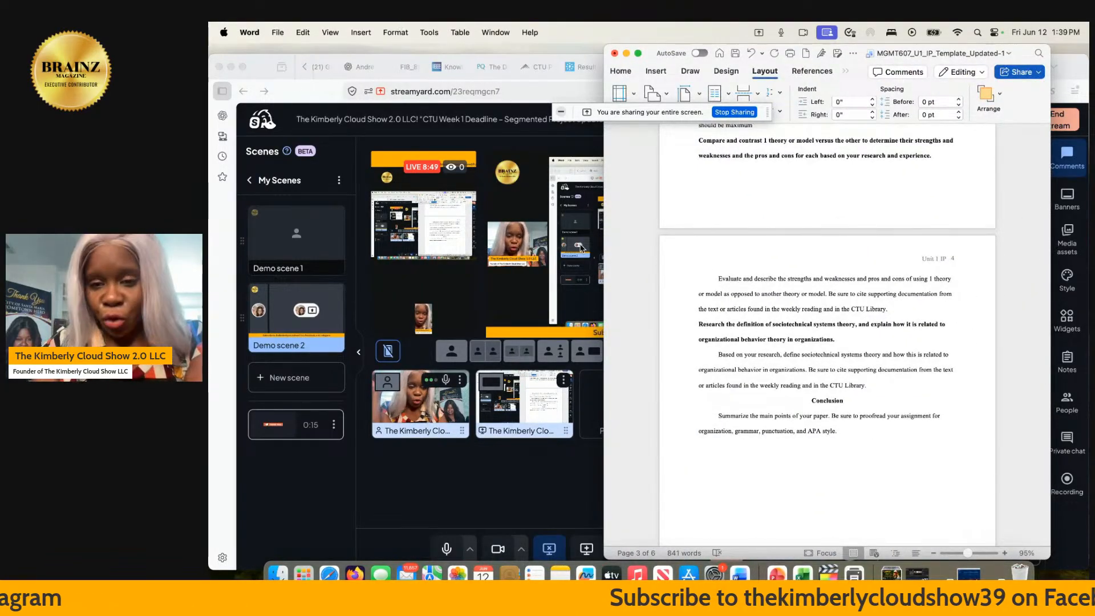
scroll(828, 469, up, 10)
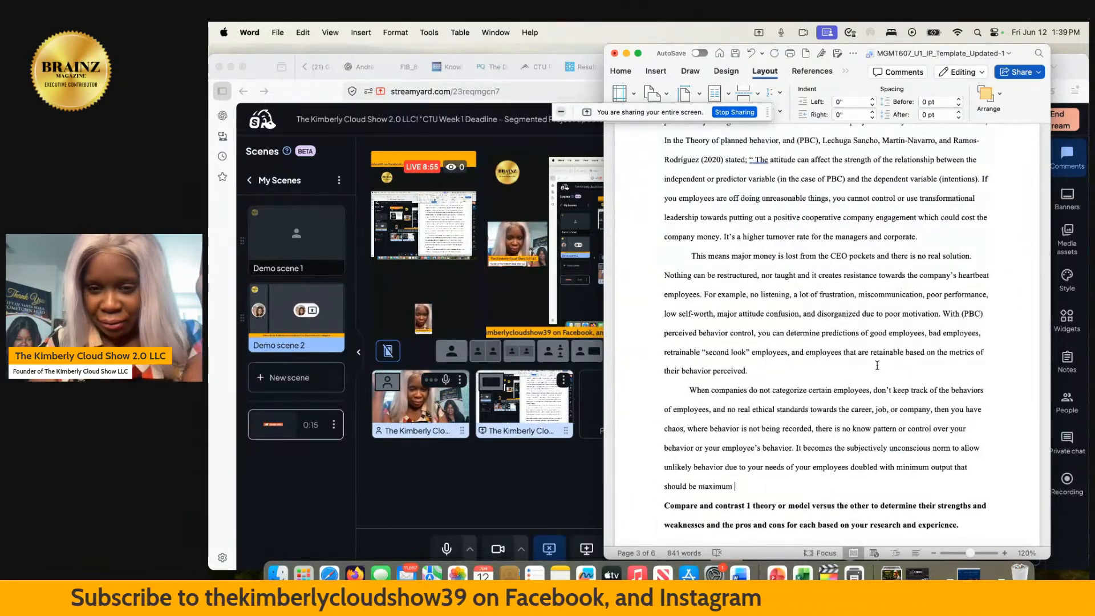
scroll(881, 370, up, 20)
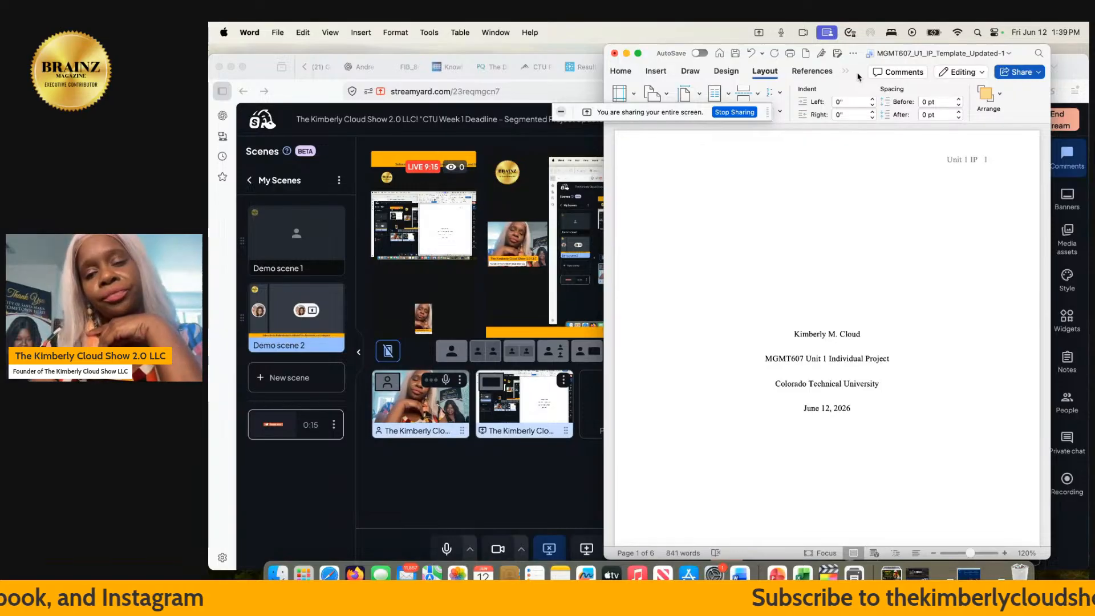
scroll(869, 284, down, 10)
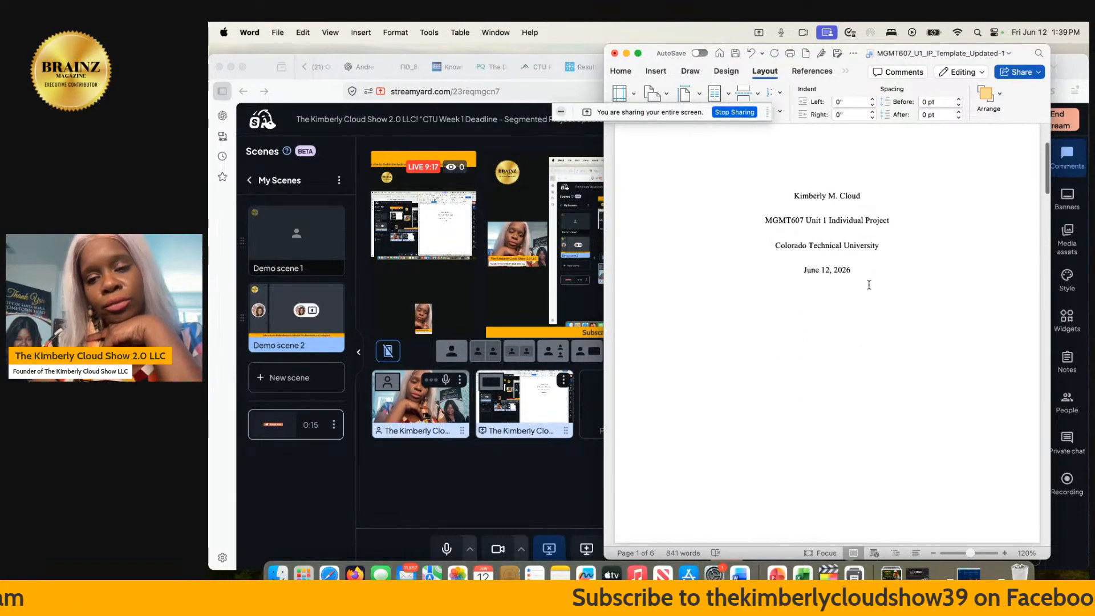
scroll(868, 284, down, 6)
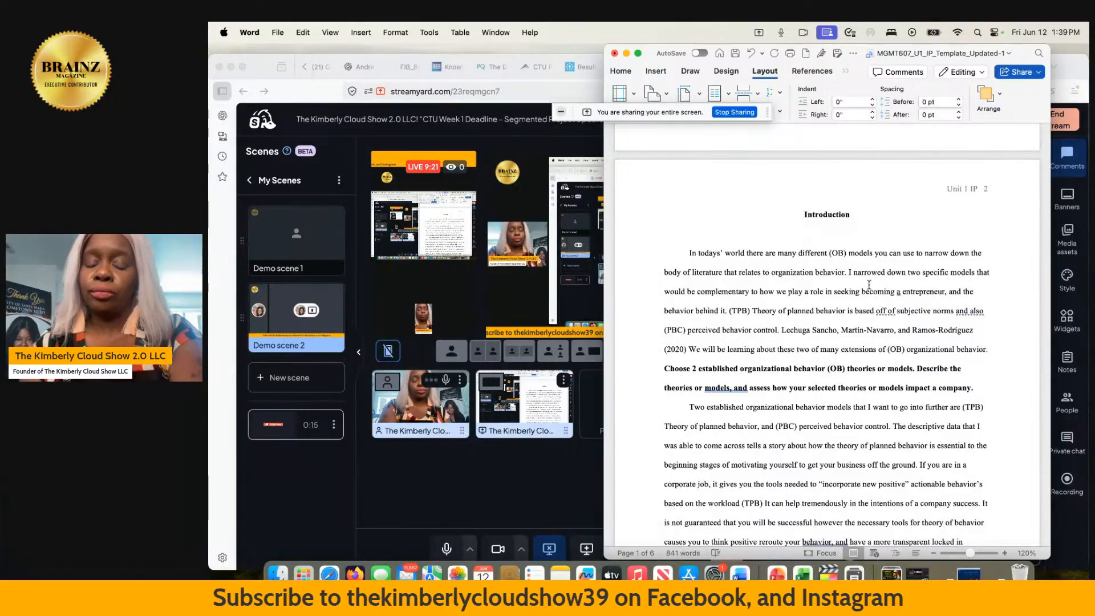
scroll(869, 284, down, 6)
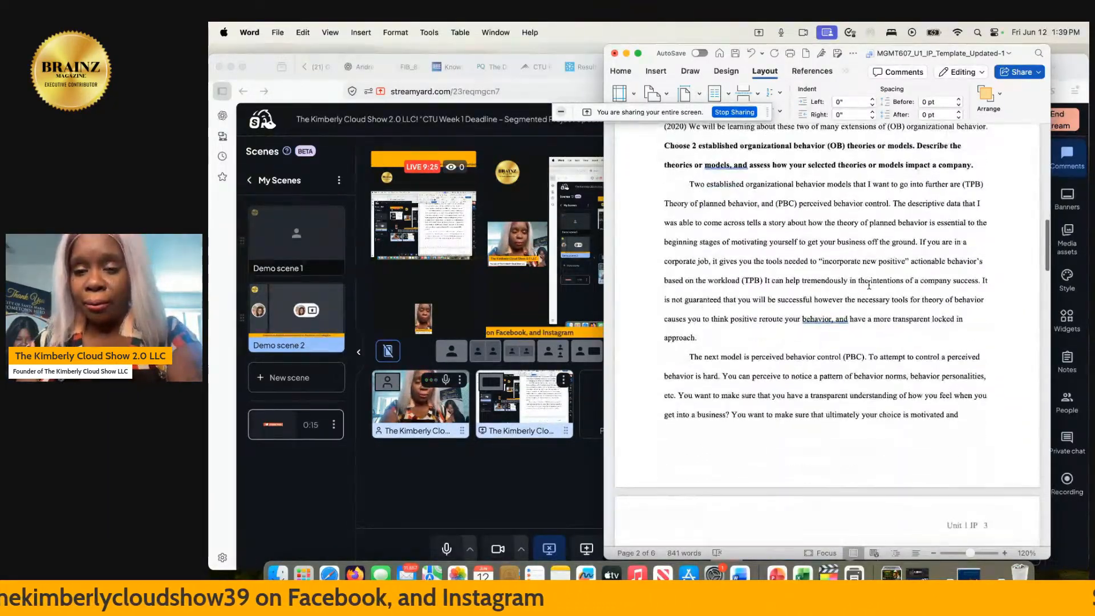
scroll(869, 285, down, 1)
scroll(869, 284, down, 2)
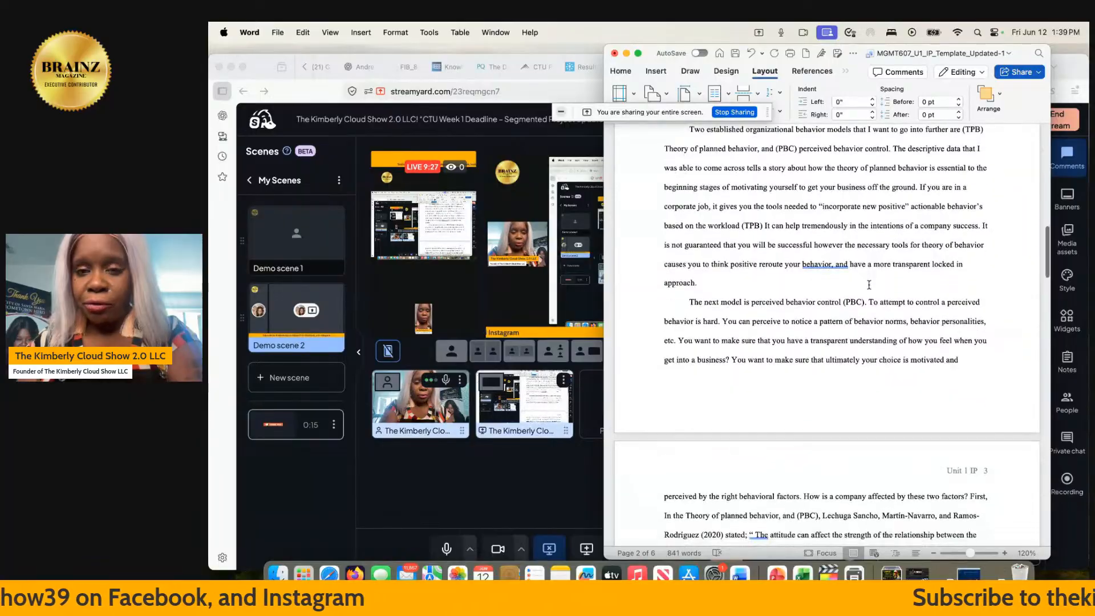
scroll(869, 285, down, 2)
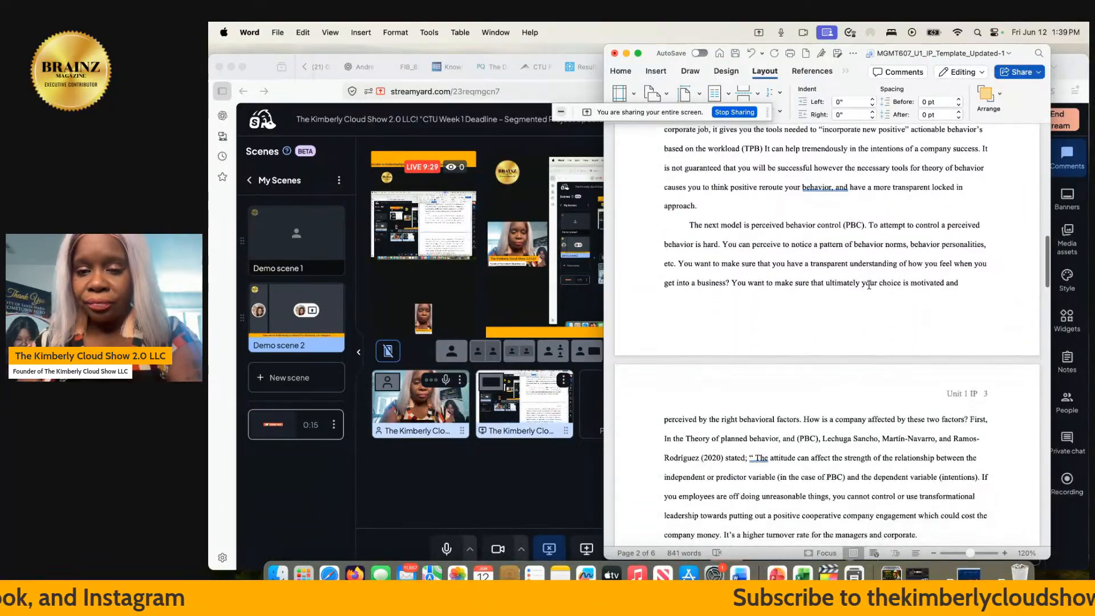
scroll(869, 285, down, 1)
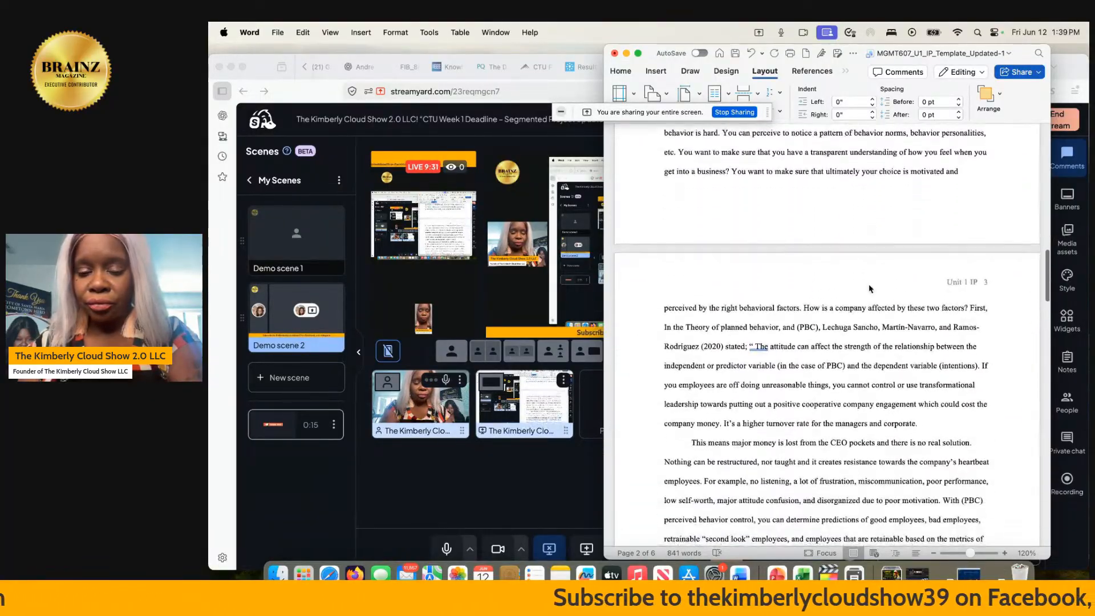
scroll(869, 284, up, 8)
scroll(869, 285, up, 3)
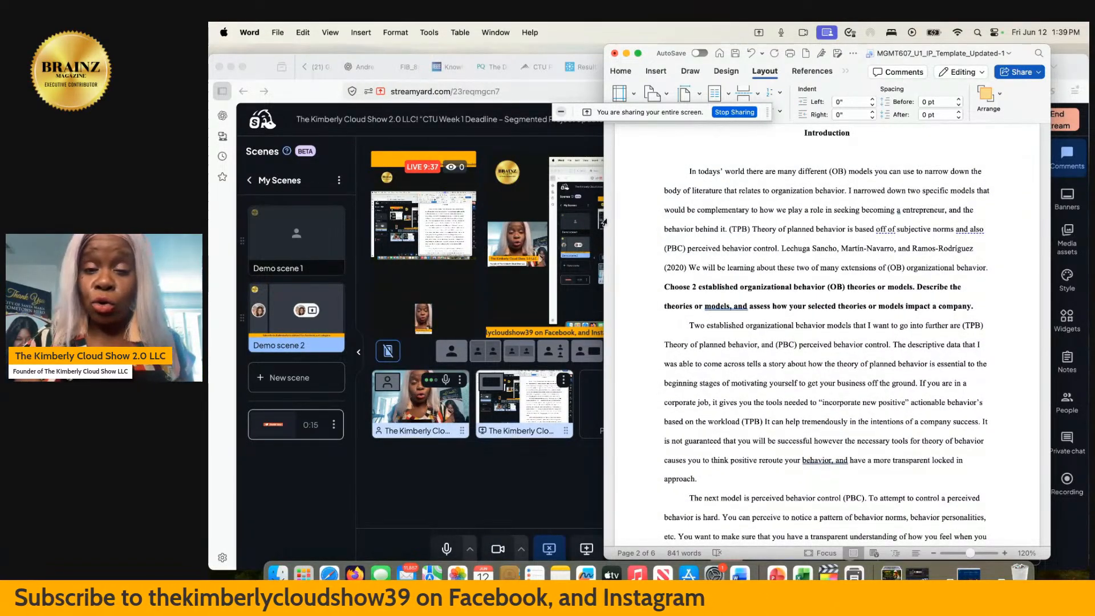
- Widen the document window across most of the screen and enlarge the Introduction page to 211% zoom
drag(600, 217, 439, 219)
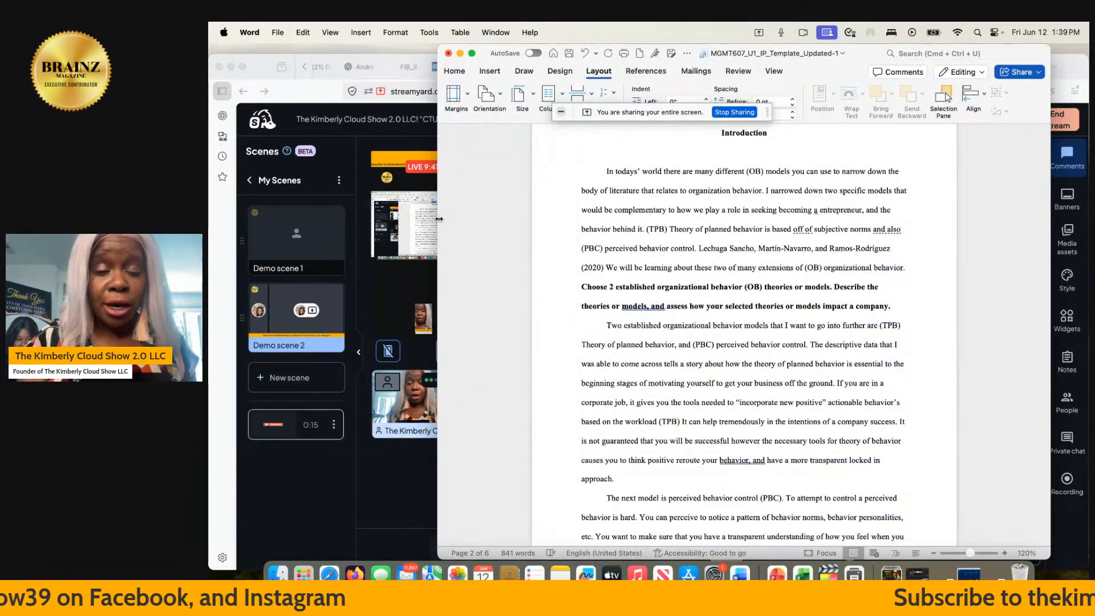
drag(438, 219, 268, 202)
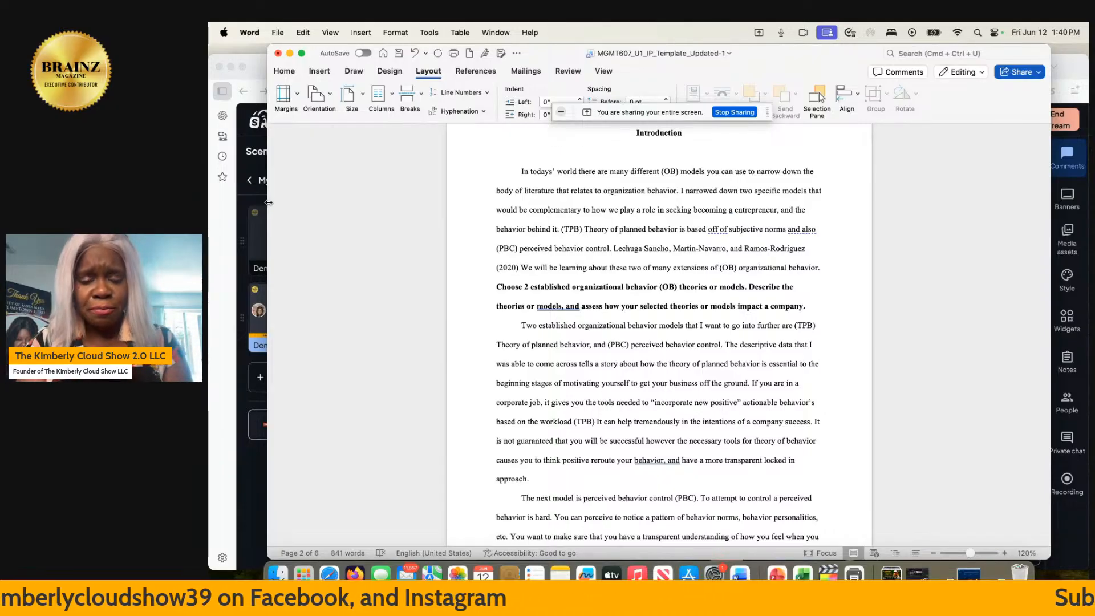
scroll(268, 203, up, 9)
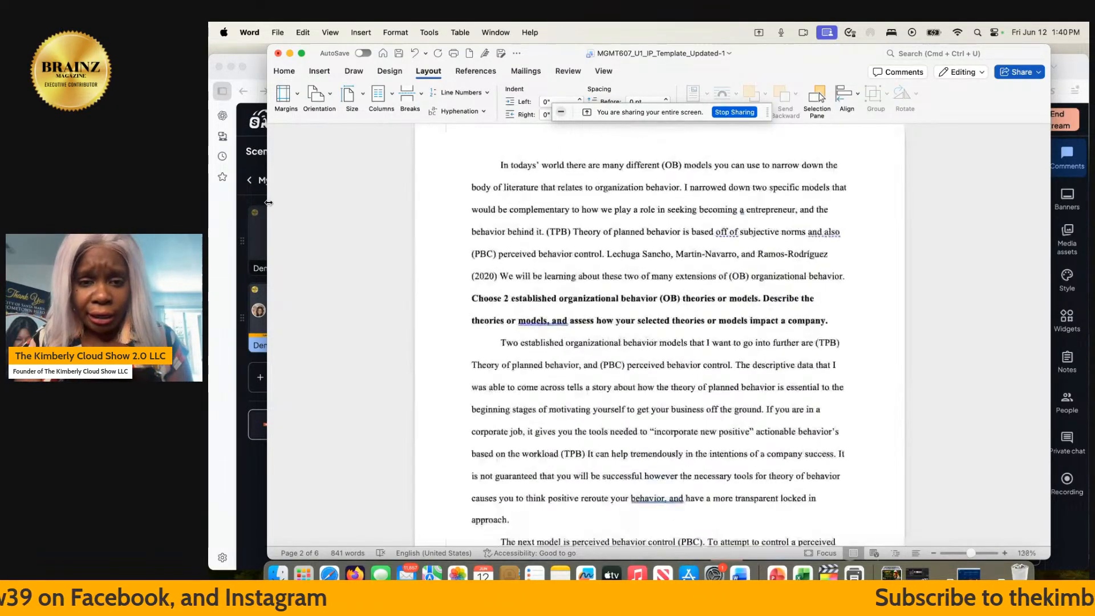
scroll(269, 202, up, 2)
scroll(268, 203, up, 5)
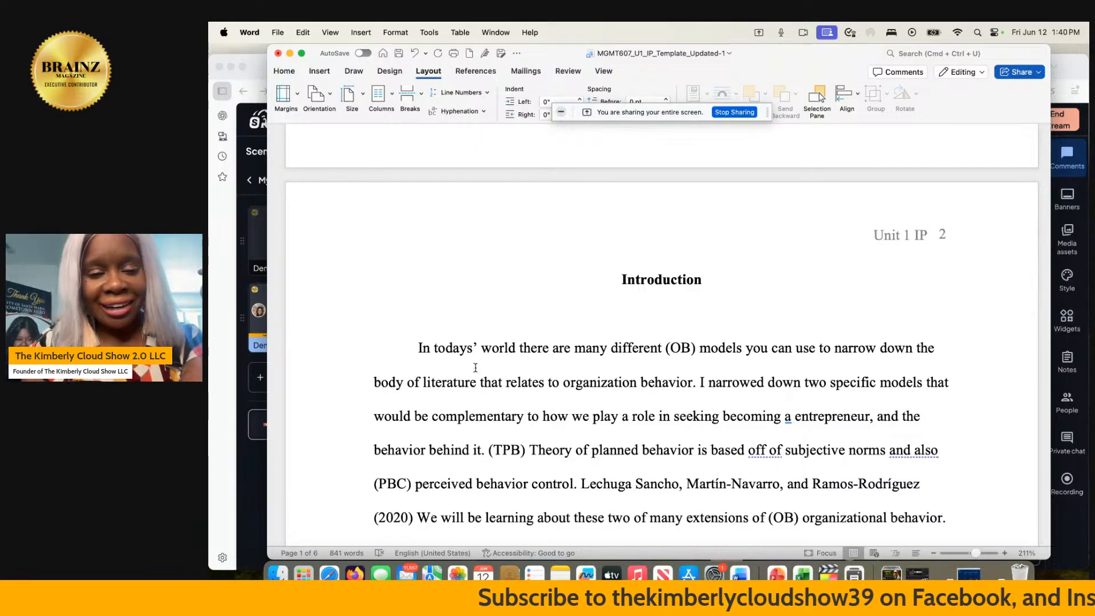
- In the Introduction's TPB sentence, replace "off of" with "from" and add a comma after "subjective norms"
scroll(475, 367, down, 1)
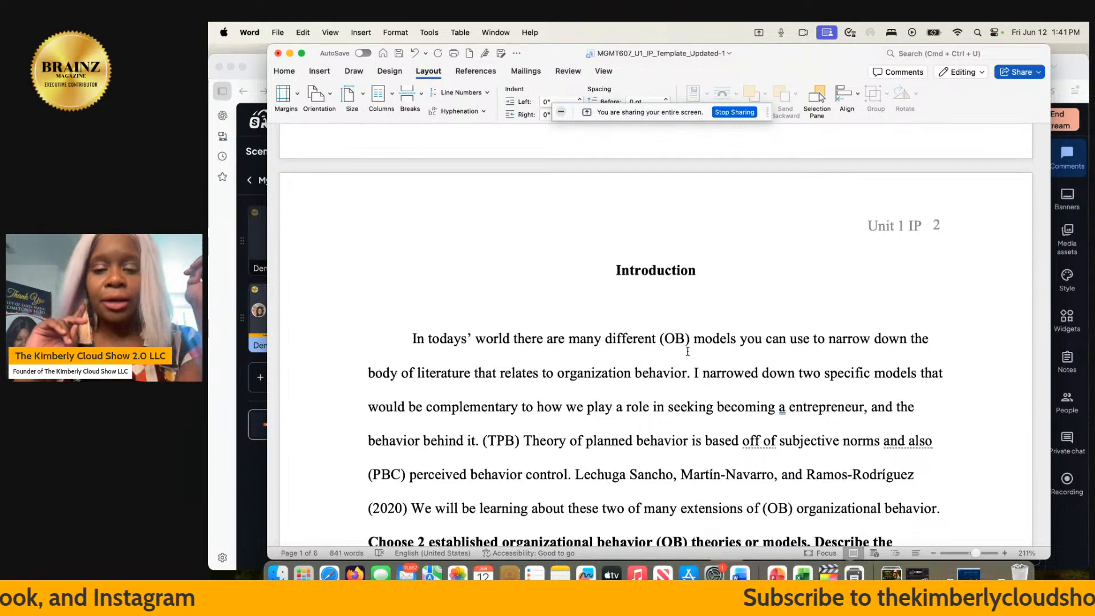
click(773, 442)
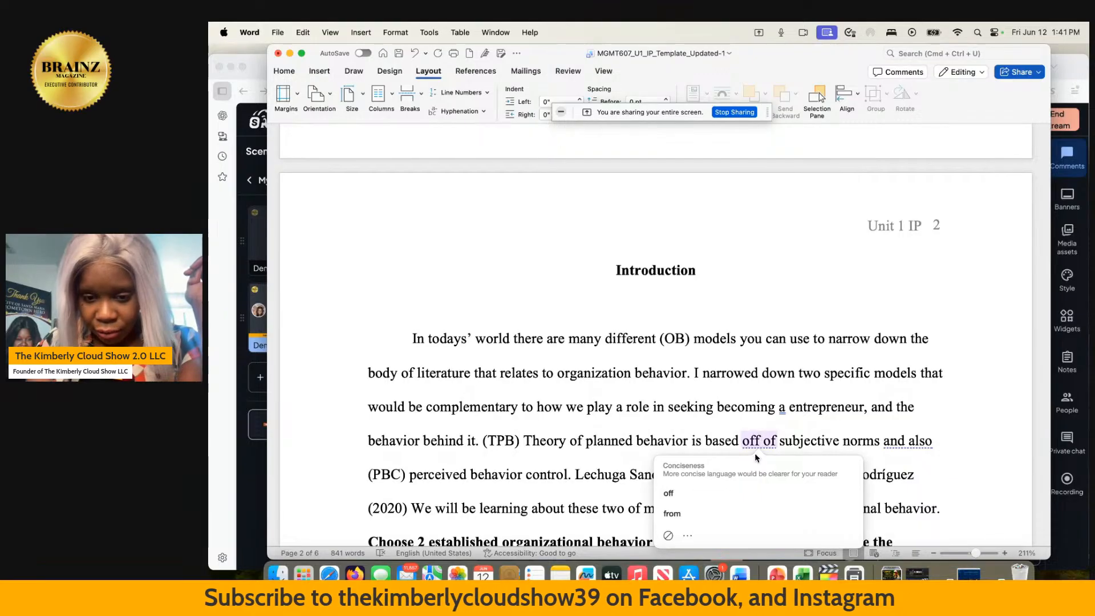
click(741, 493)
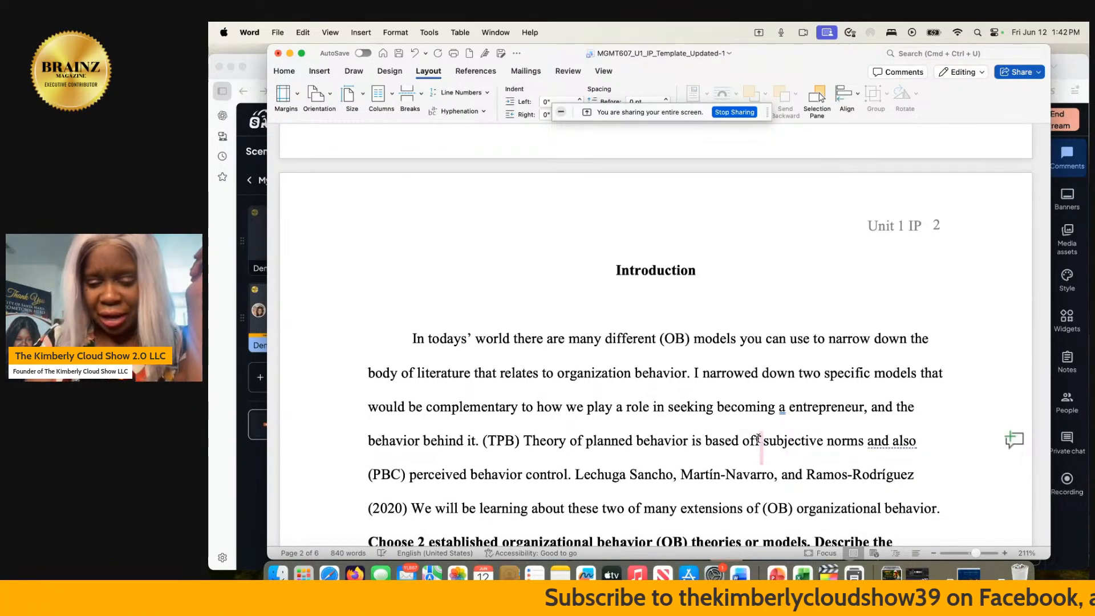
key(BackSpace)
key(BackSpace)
key(BackSpace)
key(BackSpace)
text(from)
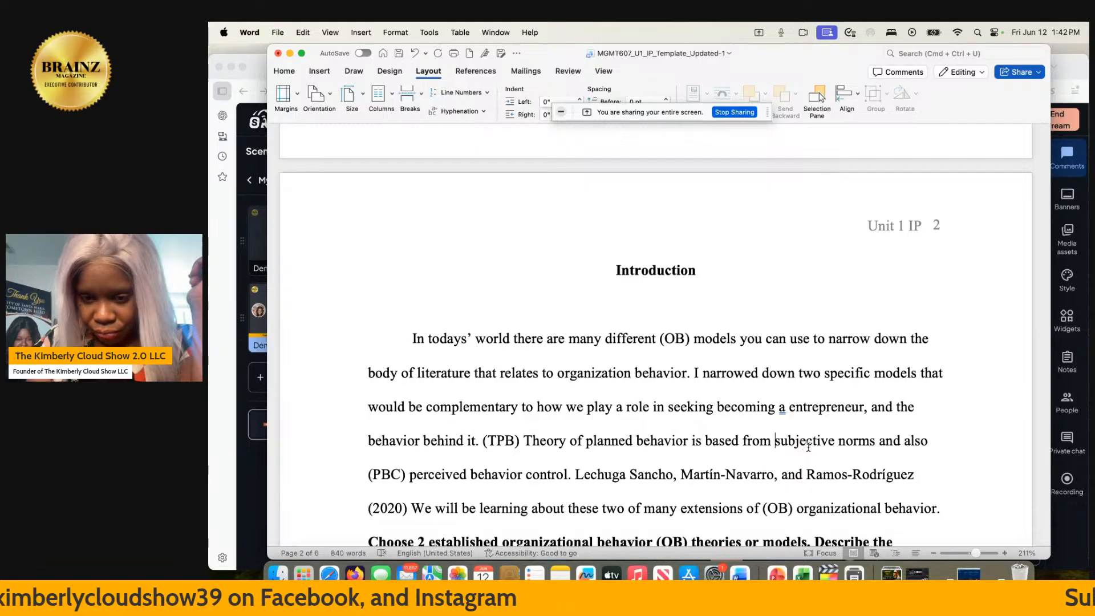
click(878, 442)
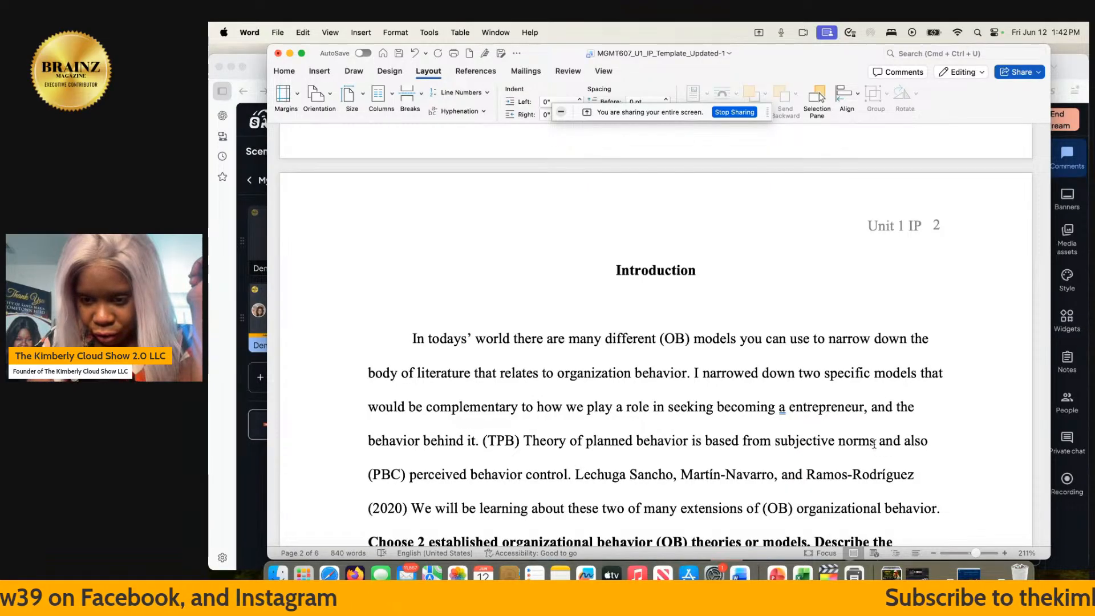
text(,)
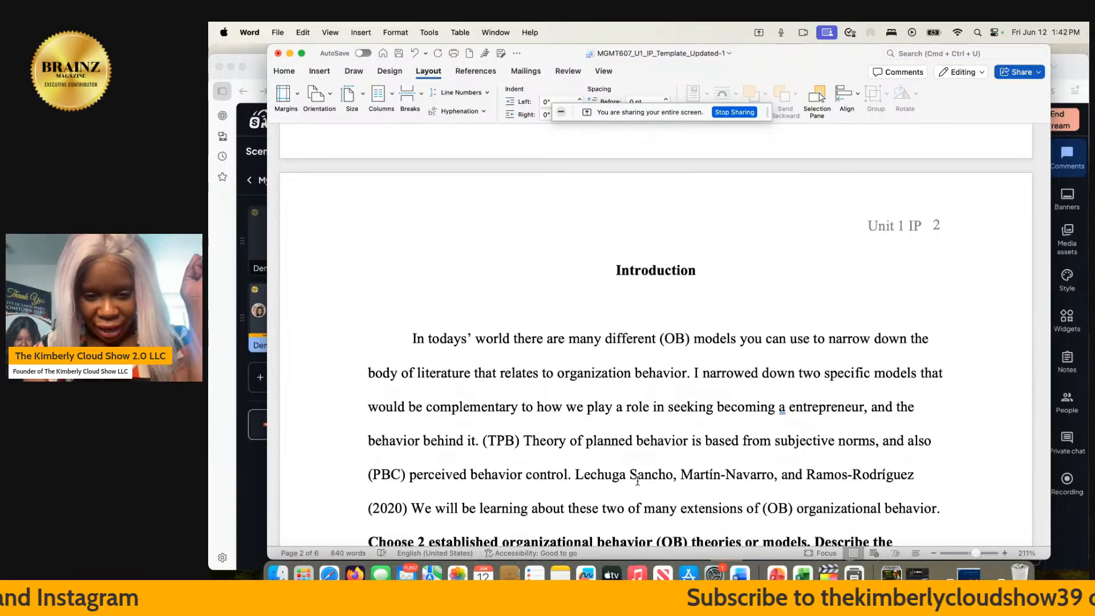
- Move the word "into" after "further" in the opening sentence of the paragraph on two established organizational behavior models
scroll(727, 410, down, 4)
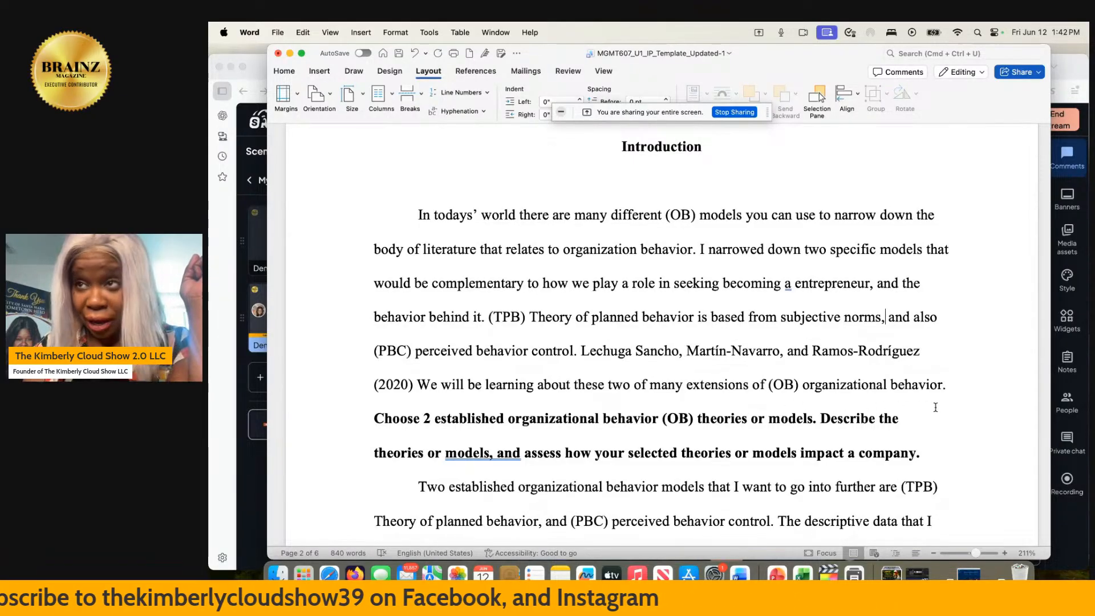
scroll(937, 407, down, 3)
scroll(935, 407, down, 5)
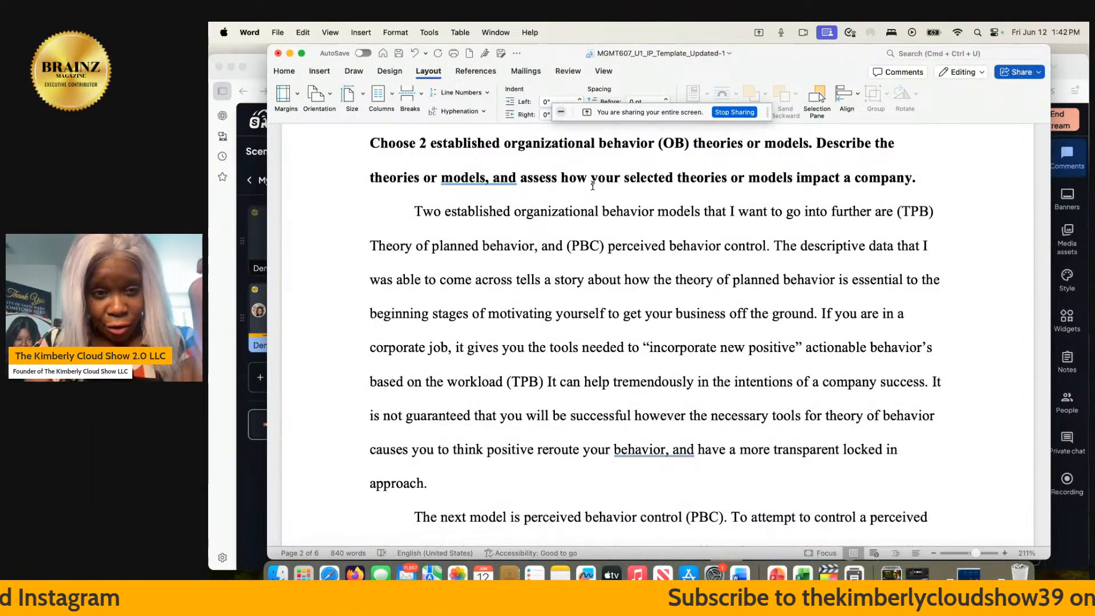
scroll(505, 187, up, 10)
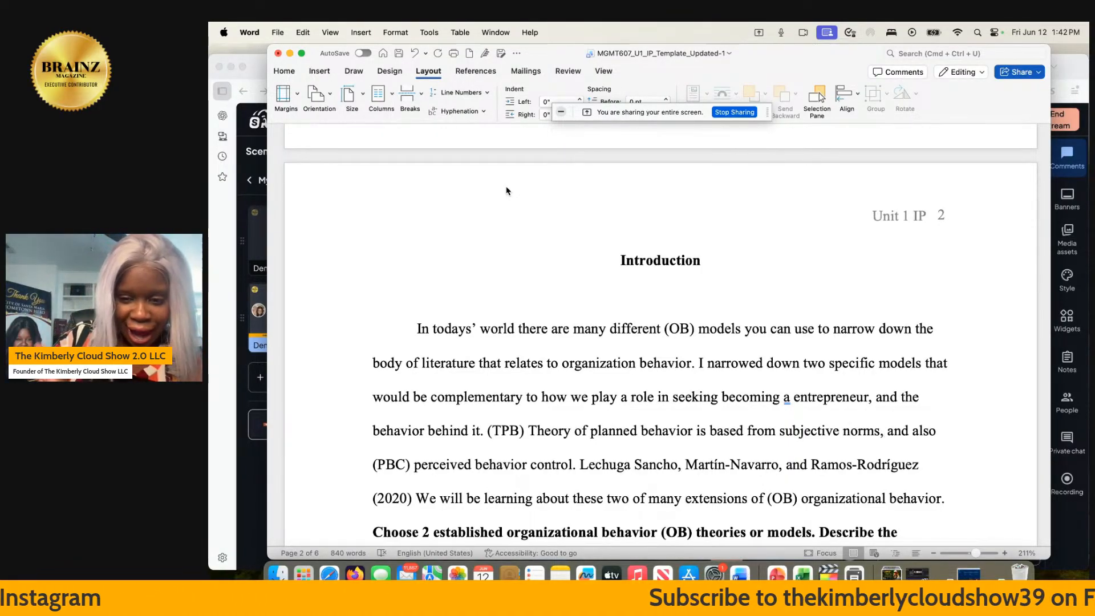
scroll(507, 191, down, 10)
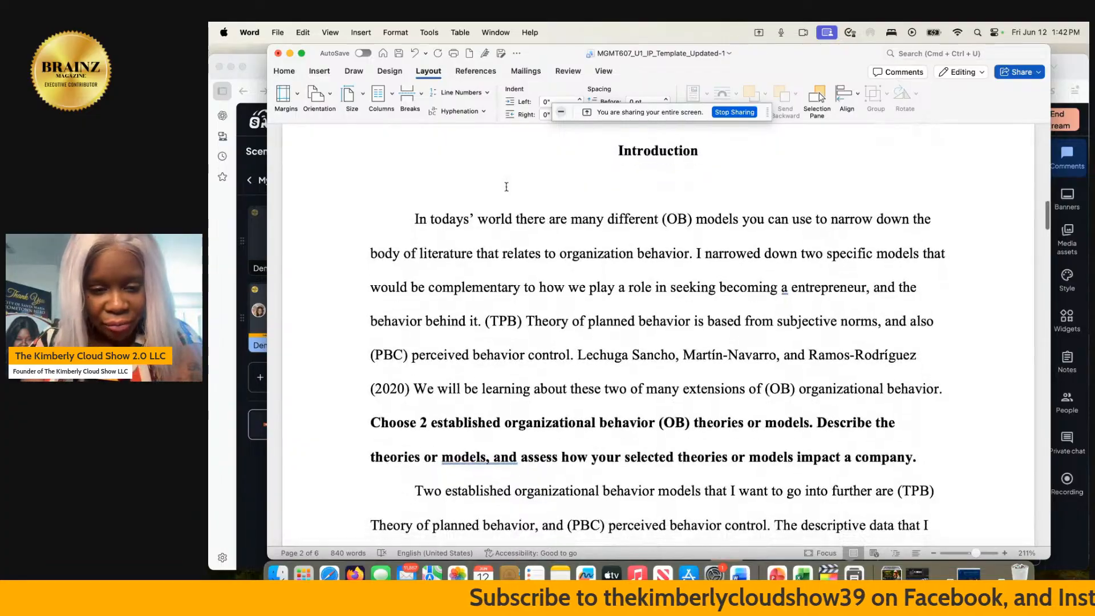
scroll(506, 186, down, 1)
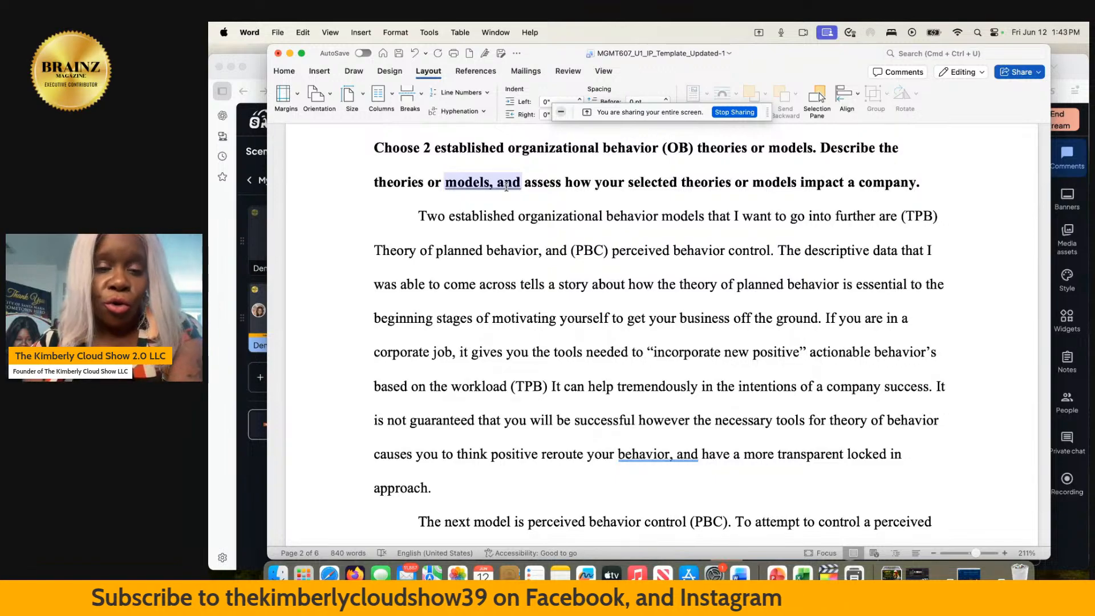
scroll(506, 187, down, 3)
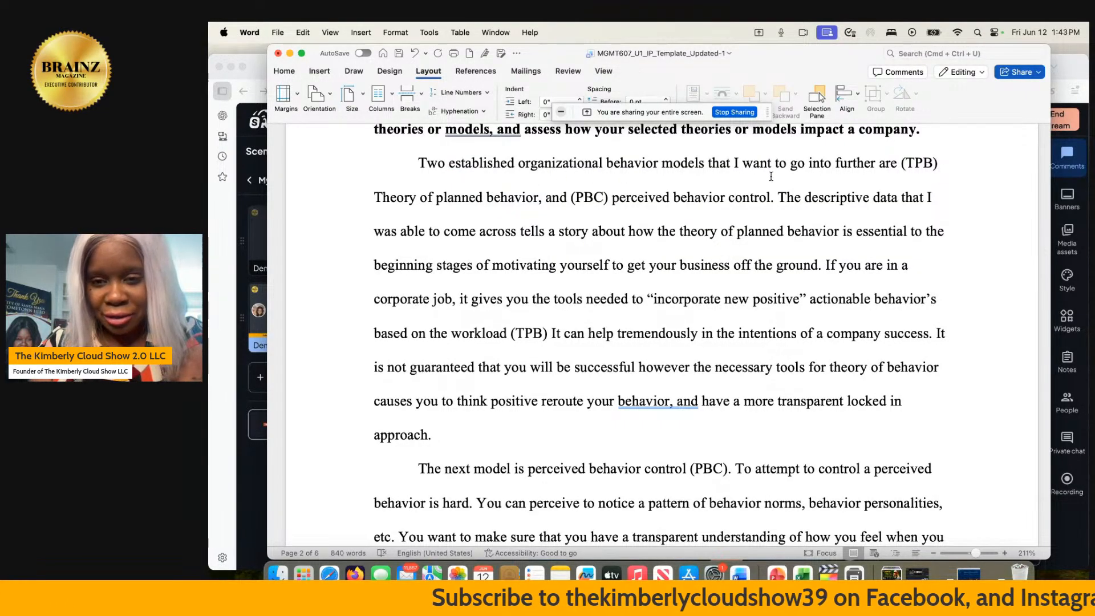
click(876, 168)
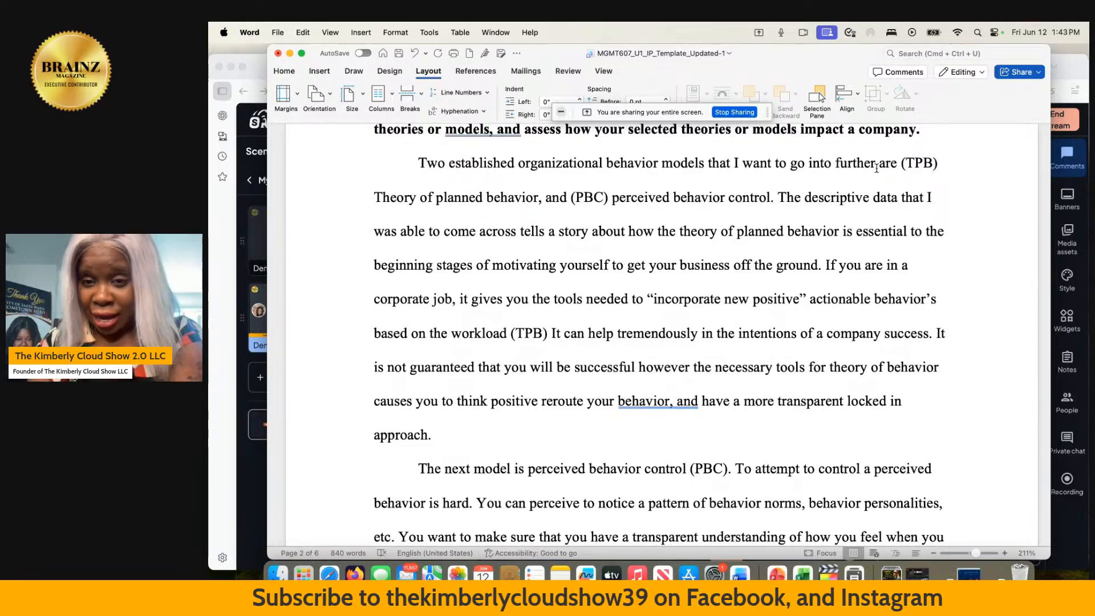
drag(834, 168, 807, 169)
key(super+c)
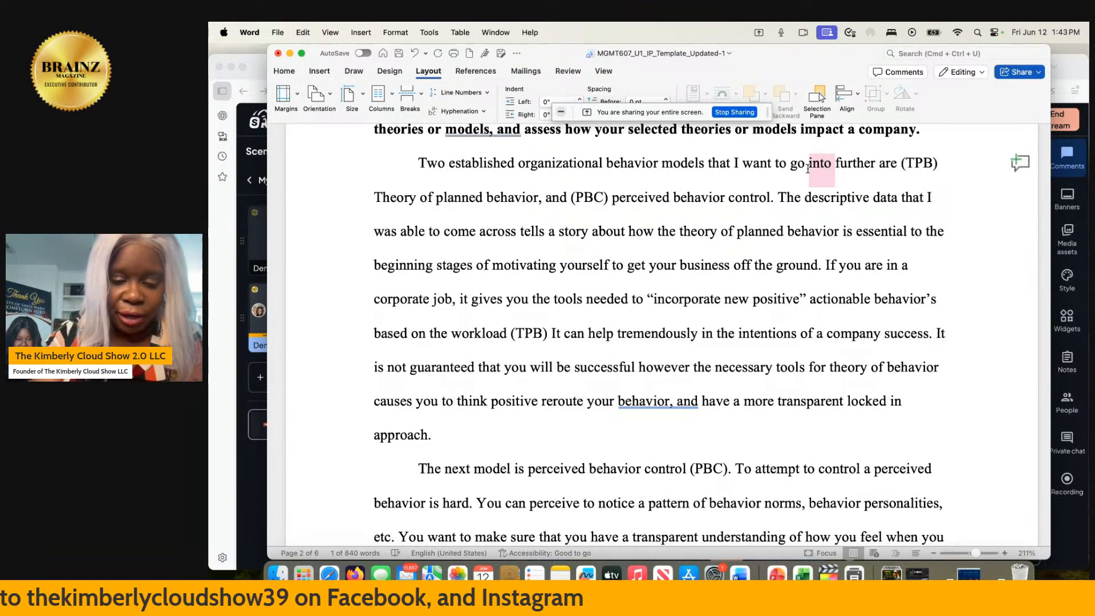
key(BackSpace)
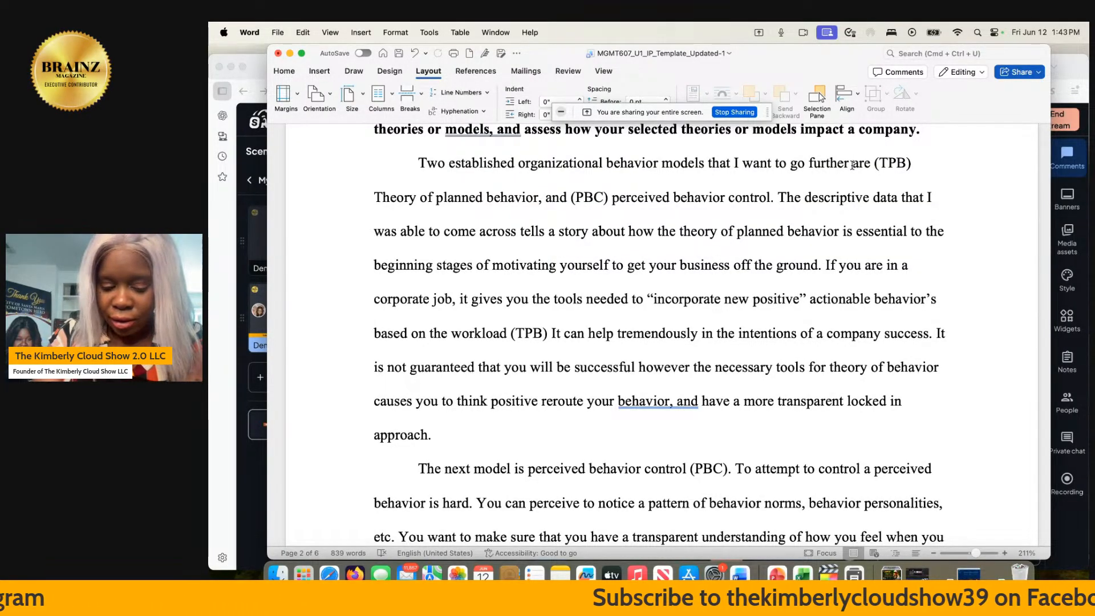
key(super+v)
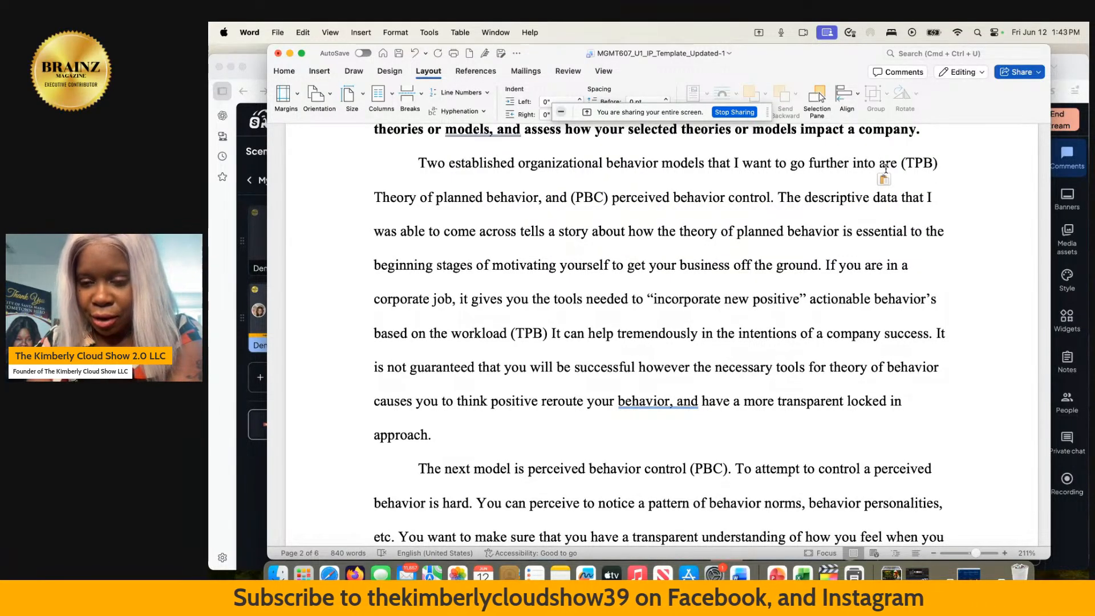
- In the same sentence, replace "are" with "is" before "(TPB)" and make "Theory" in "Theory of planned behavior" lowercase
drag(900, 163, 878, 164)
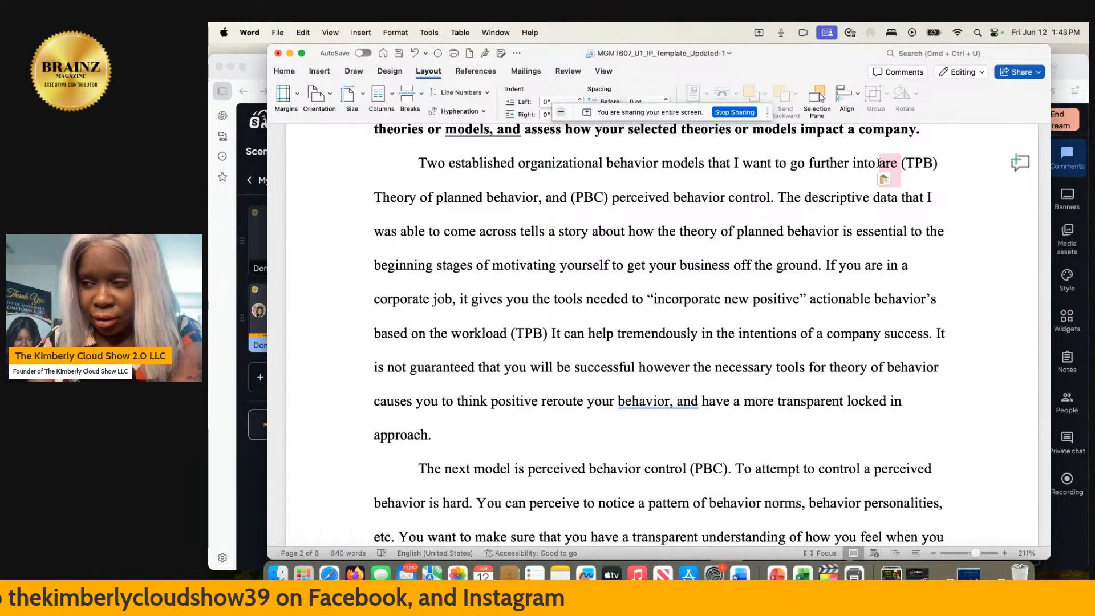
text(is)
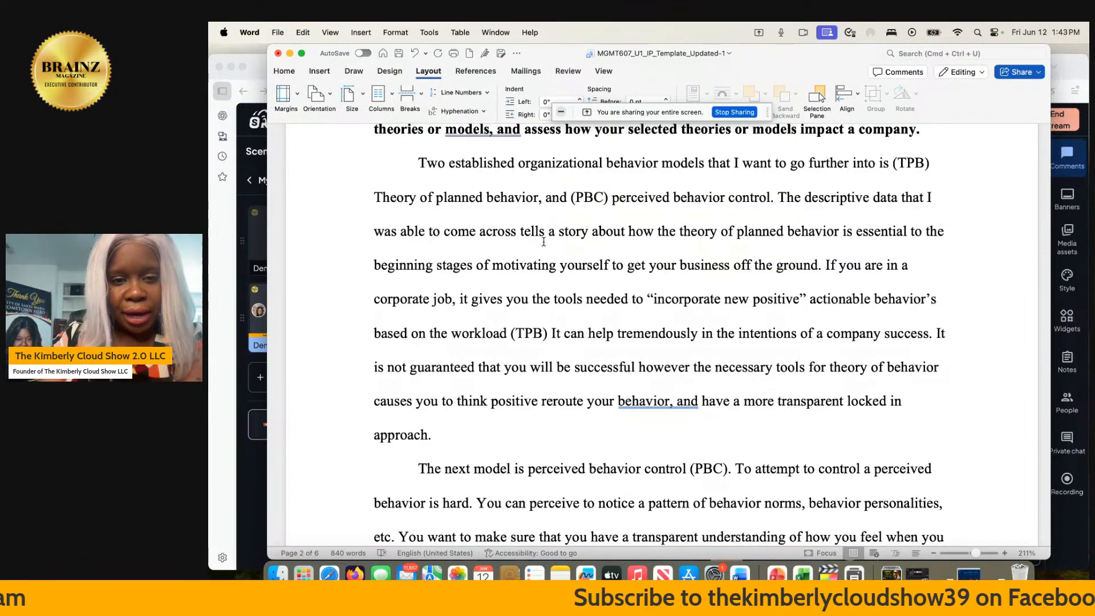
click(381, 197)
key(BackSpace)
text(gt)
key(BackSpace)
key(BackSpace)
text(t)
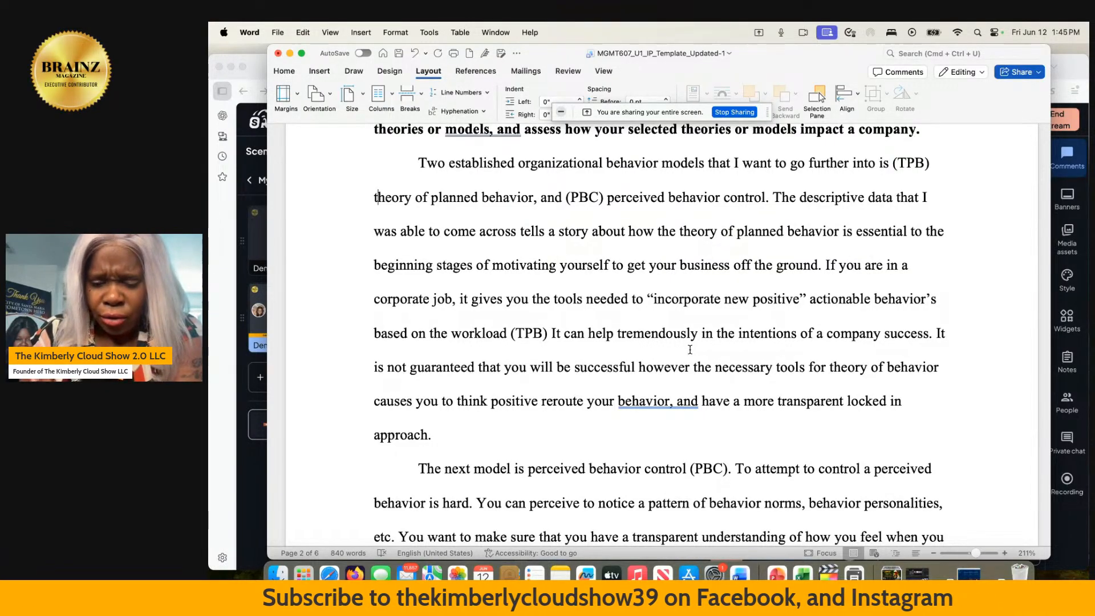
- In the TPB paragraph's last sentence, change "positive" to "positively" and insert "to" before "reroute your behavior"
scroll(690, 349, down, 5)
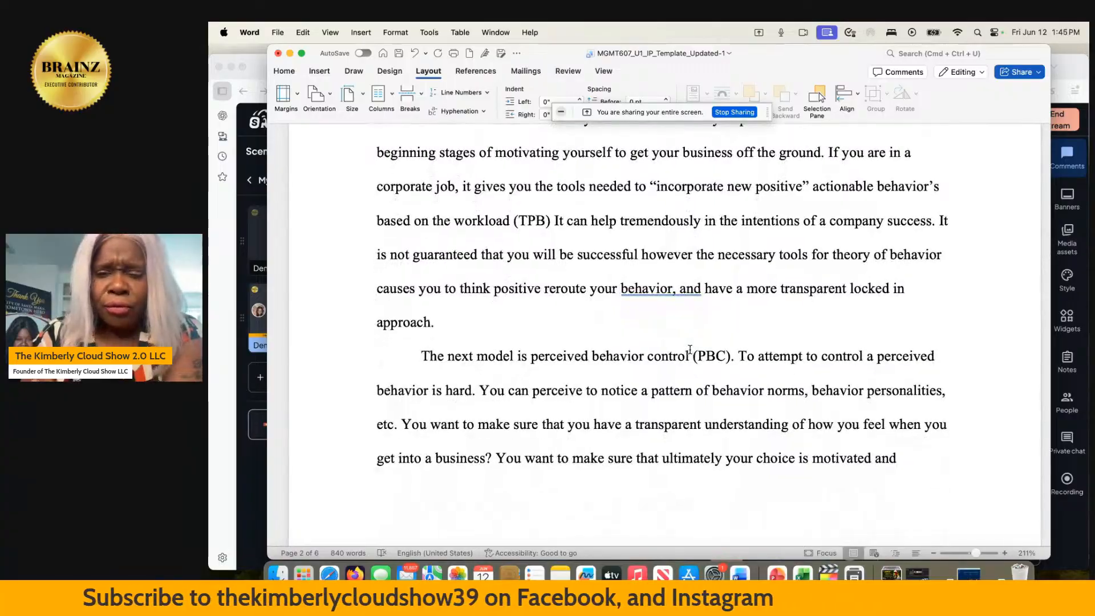
scroll(689, 349, down, 1)
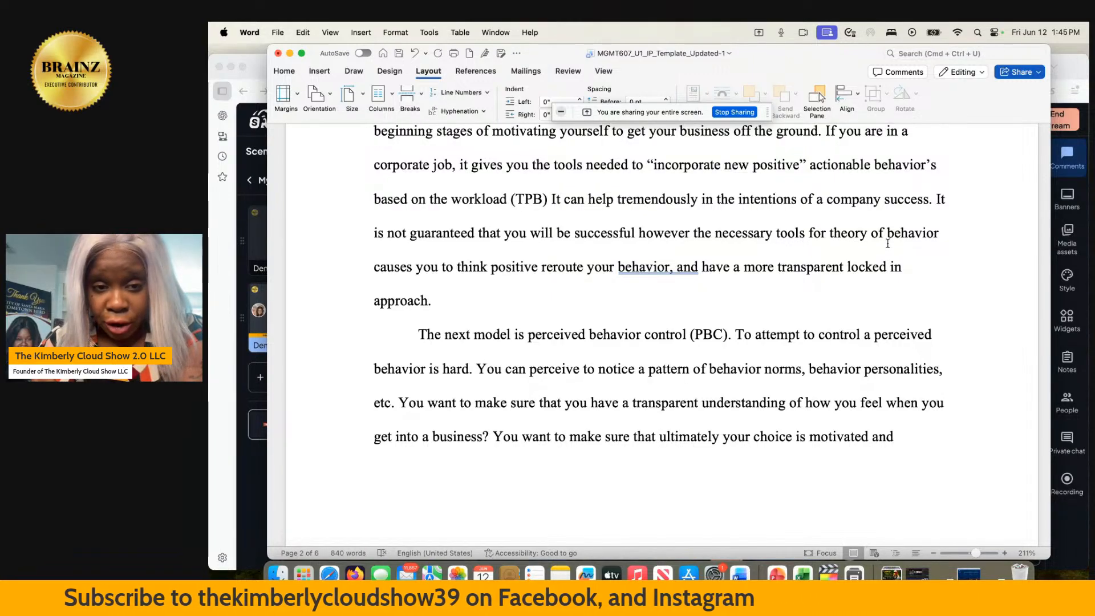
click(535, 269)
text(ly)
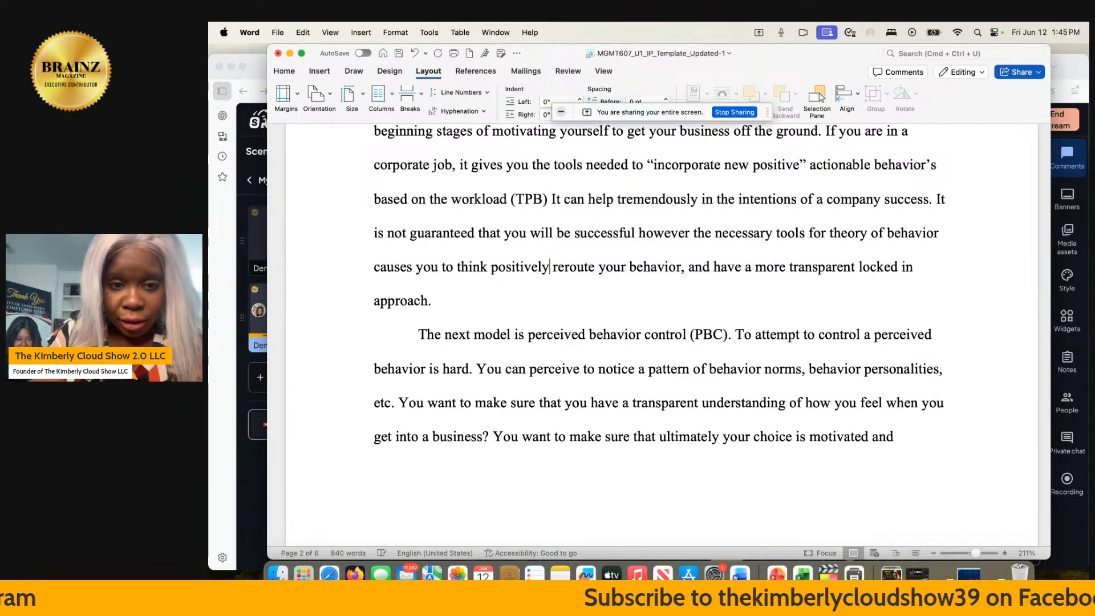
text( to)
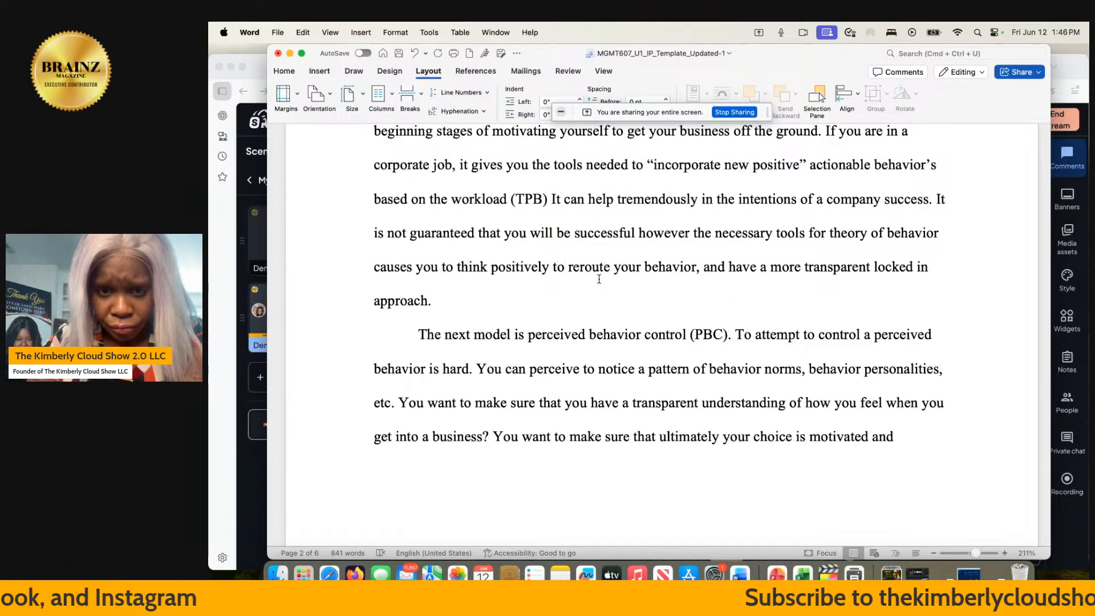
- Start a new paragraph after the one ending in "locked in approach." with the words "If you do not have positive behavior"
scroll(599, 278, up, 5)
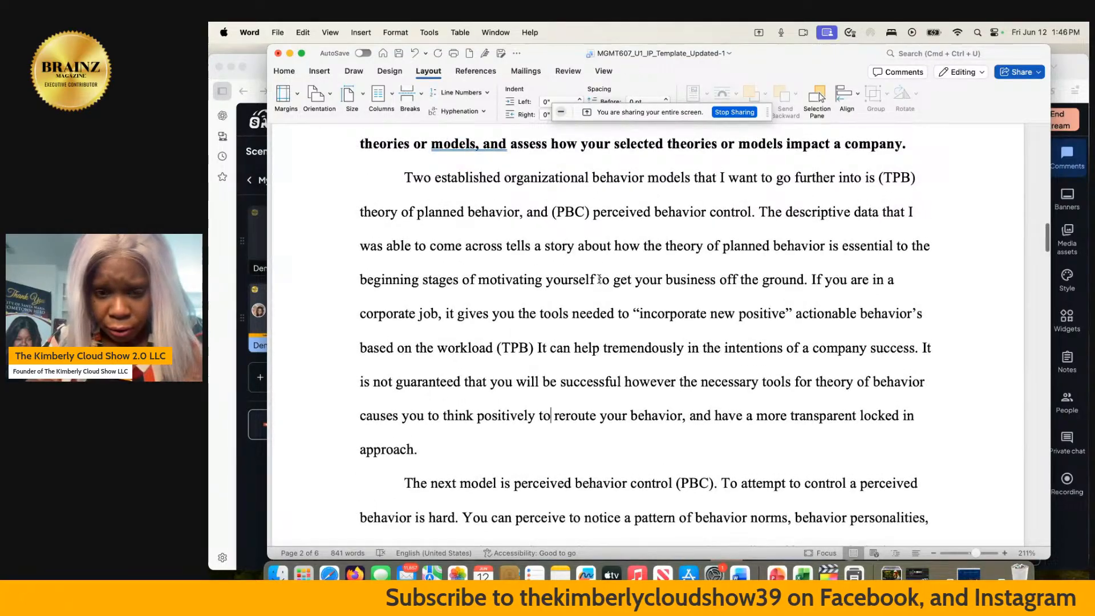
scroll(598, 278, down, 1)
click(440, 420)
text(I)
key(BackSpace)
key(Return)
text(If you)
key(BackSpace)
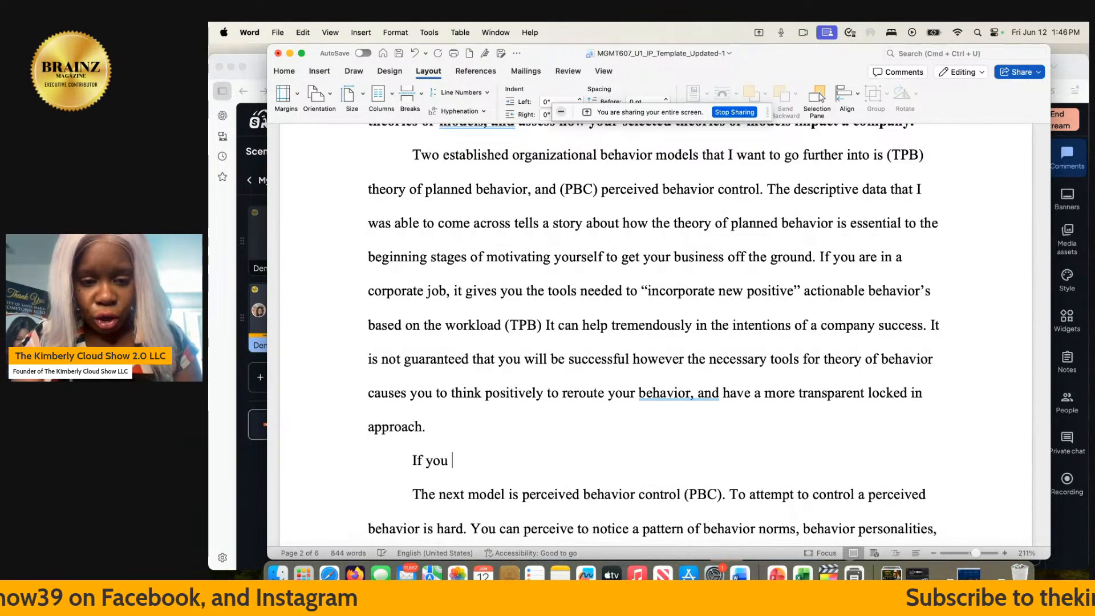
text(do not h)
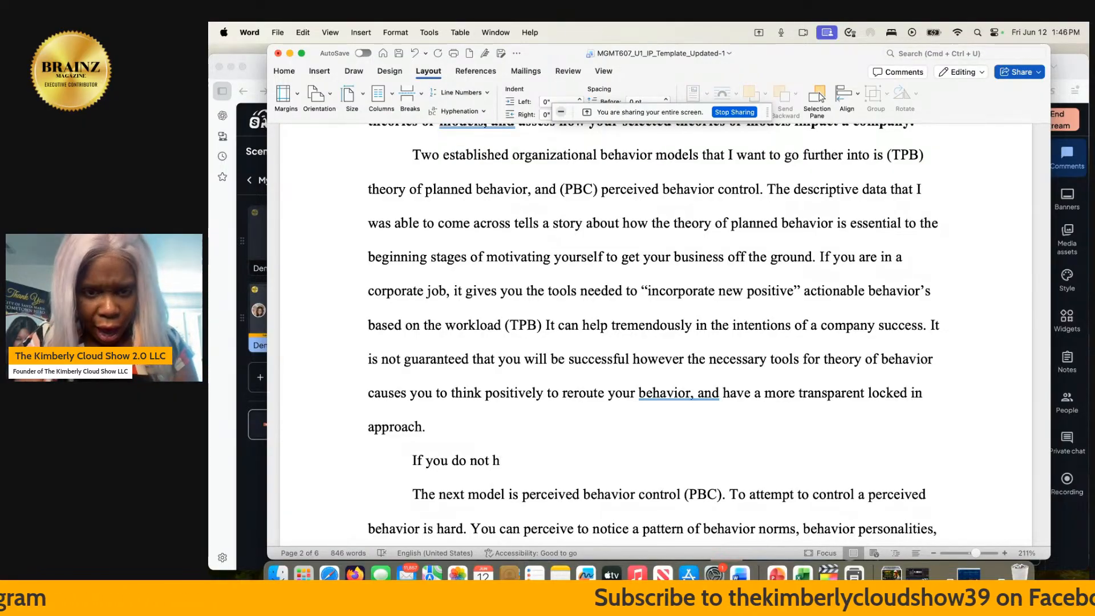
scroll(820, 97, up, 1)
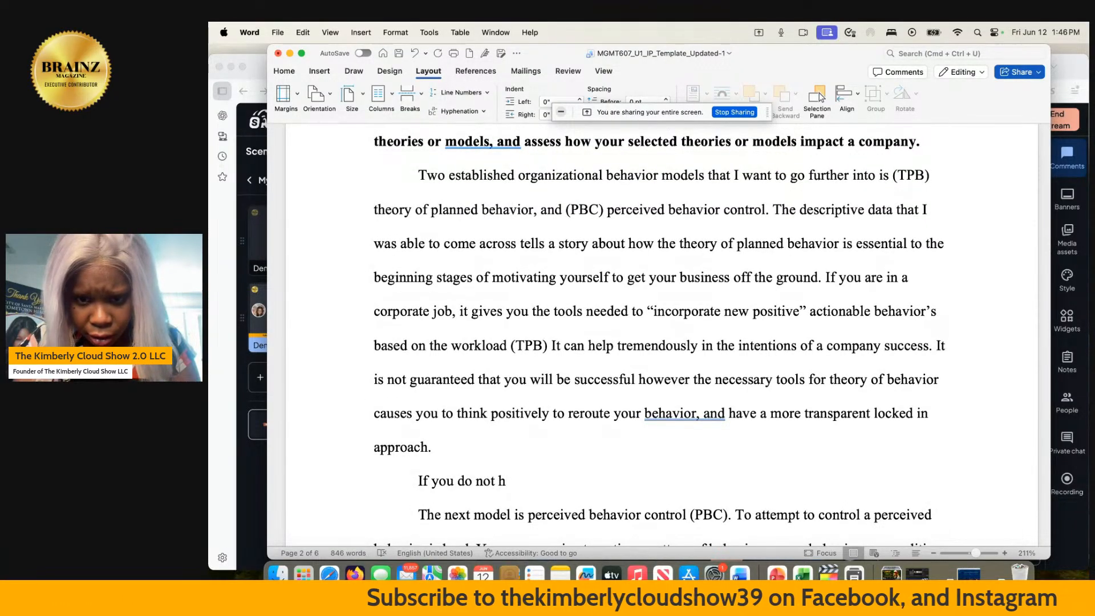
text(ave positv)
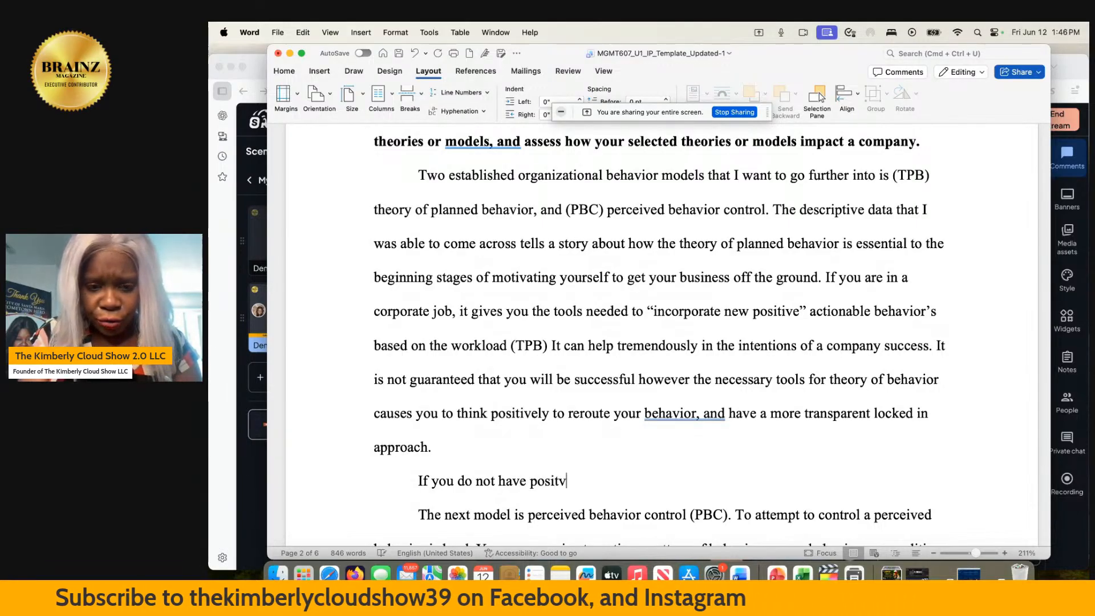
key(BackSpace)
text(ive)
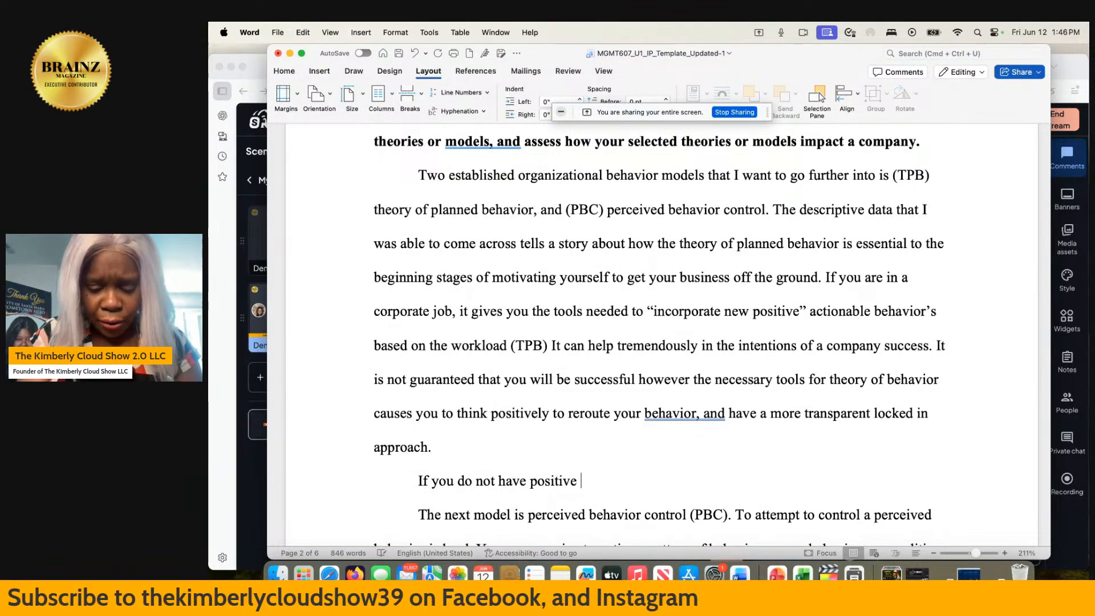
text( be)
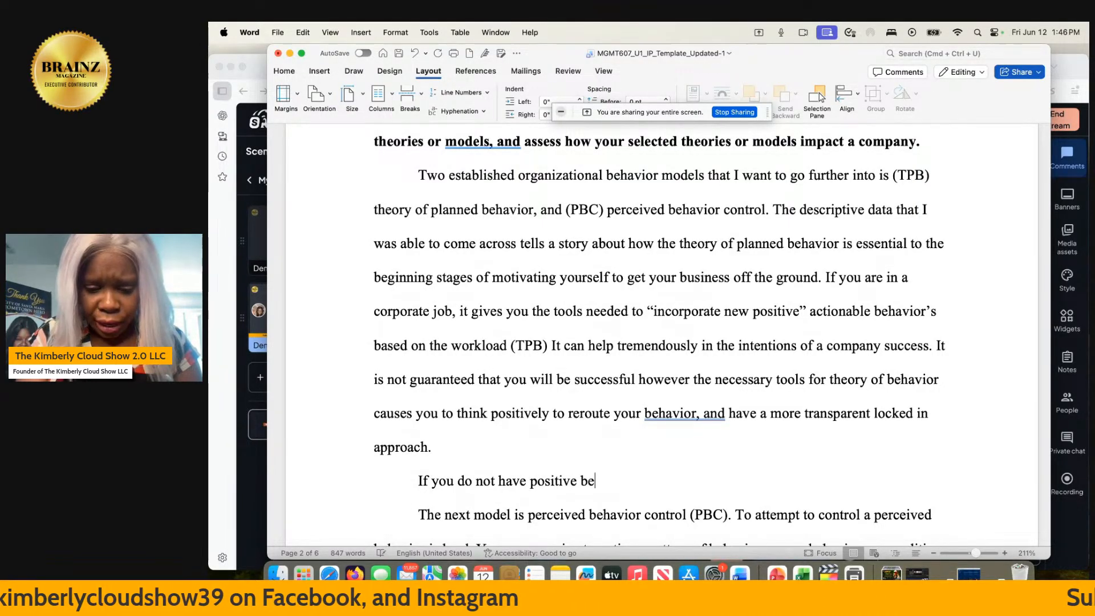
text(haviori)
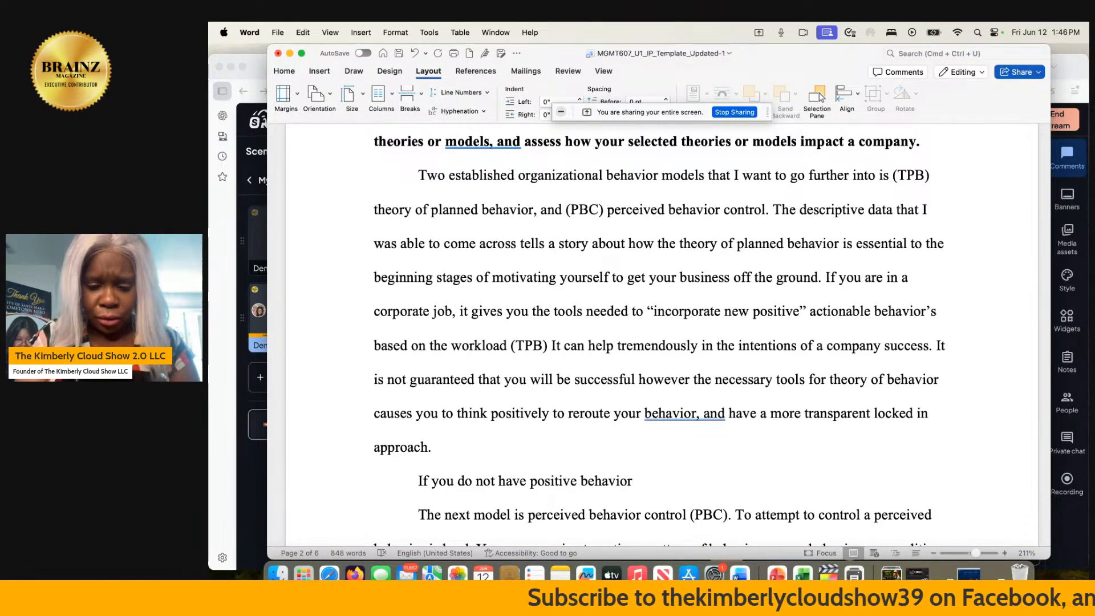
- Complete the new paragraph's opening sentence with "reaching self-actualization will fail."
text(reaching self-actu)
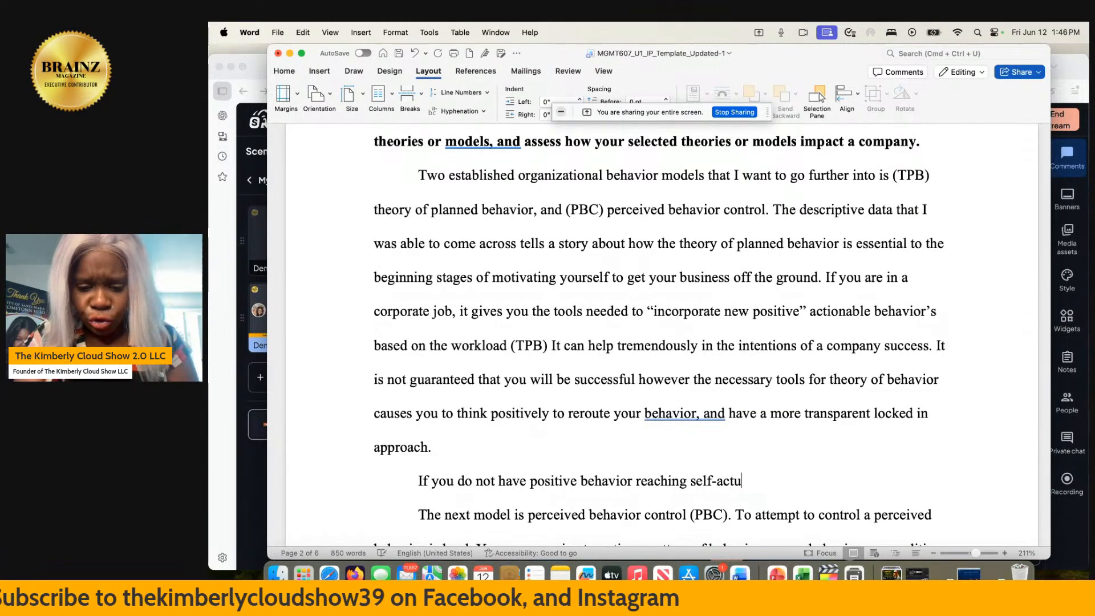
text(alization)
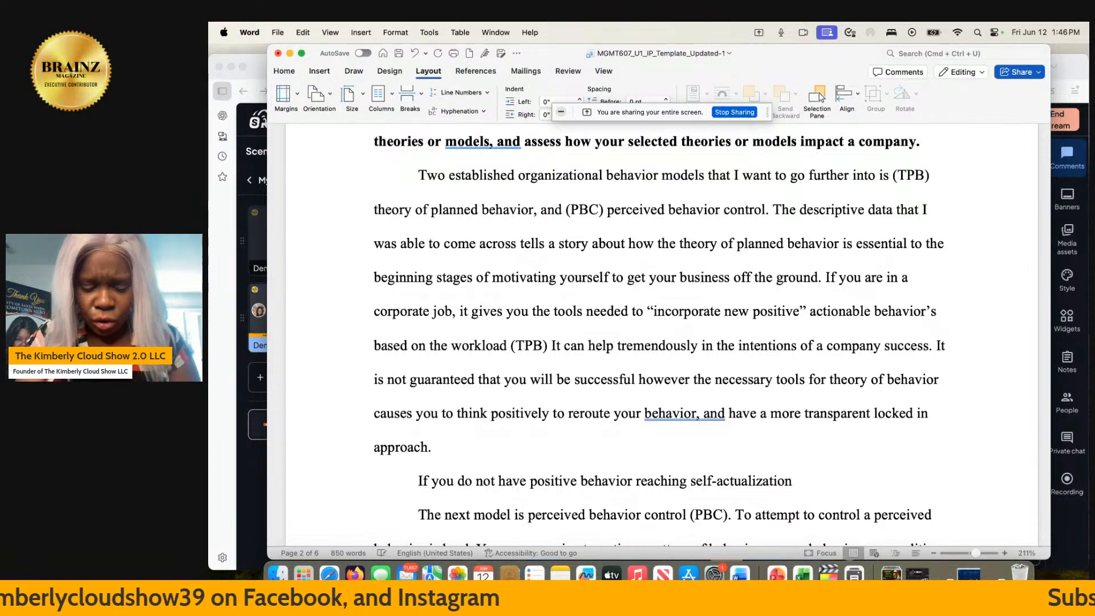
text( will fail)
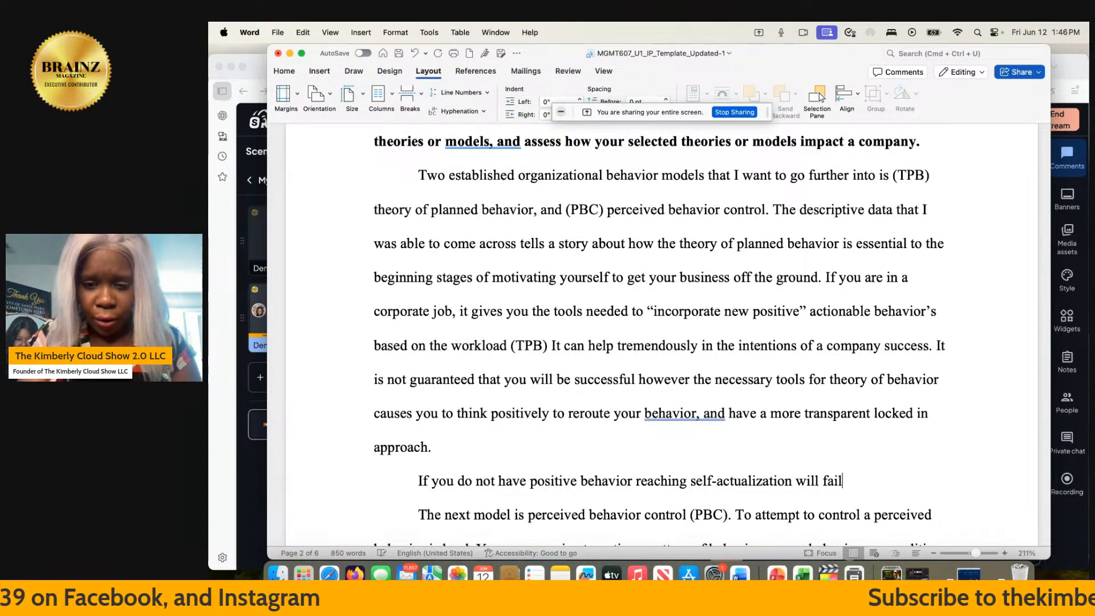
text(. The whol)
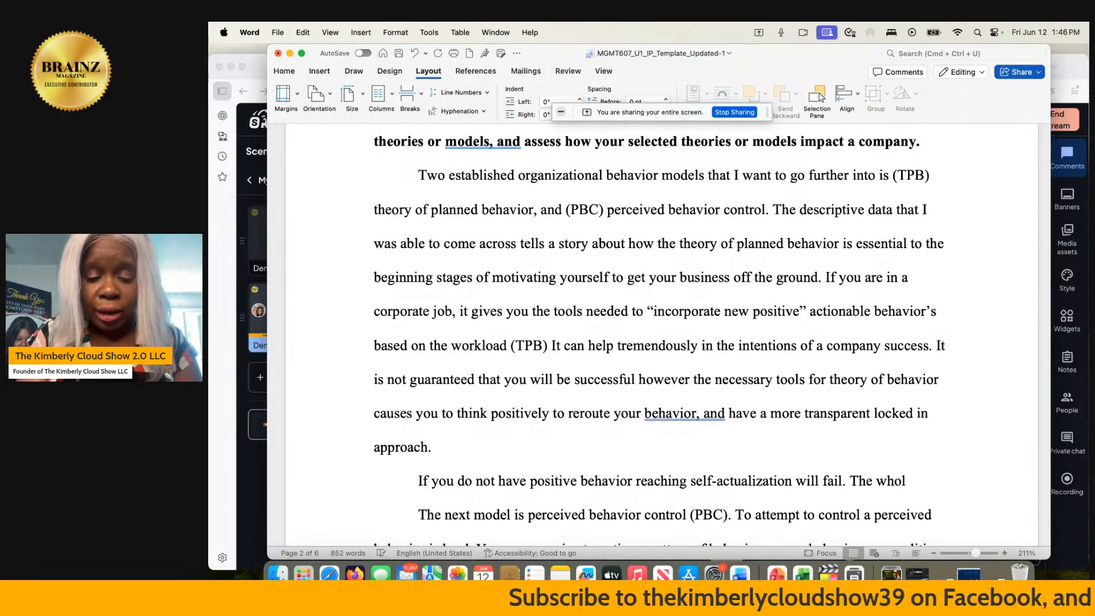
text(e attempt)
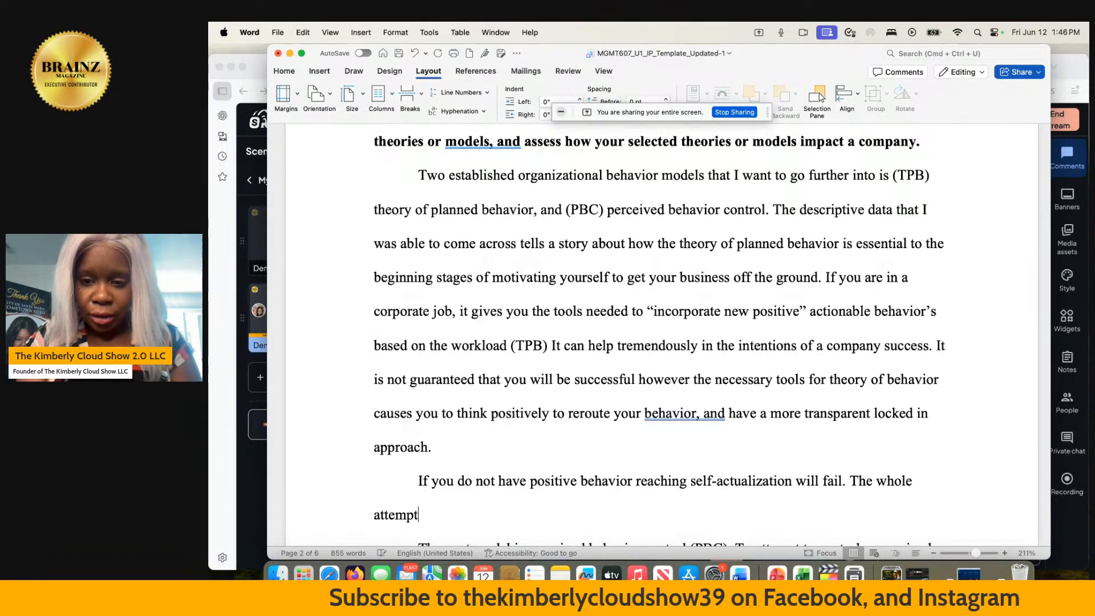
text( will cru)
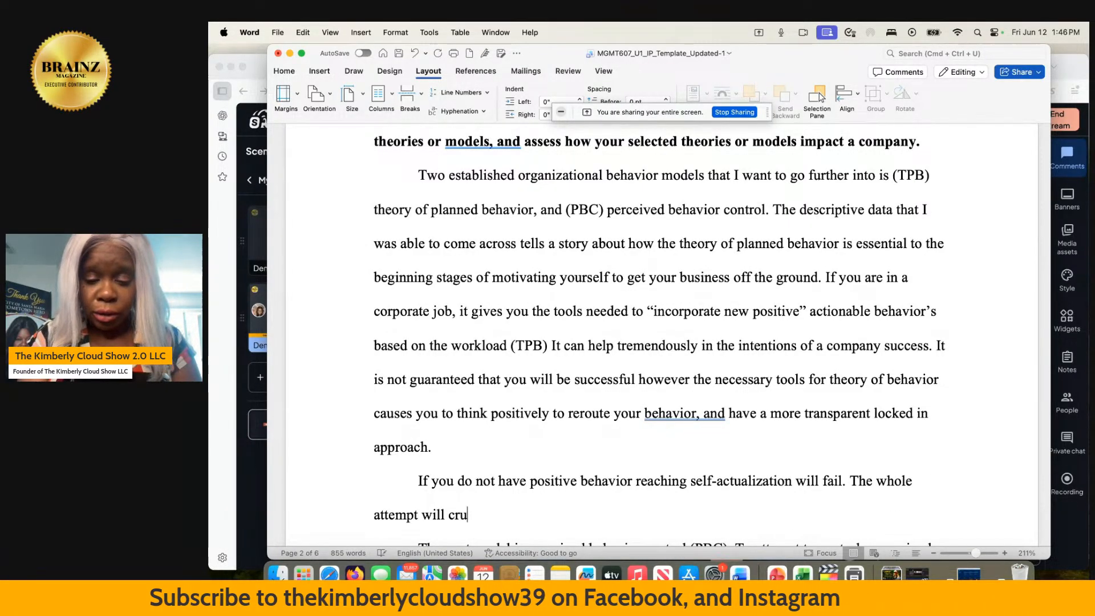
text(mble, and you )
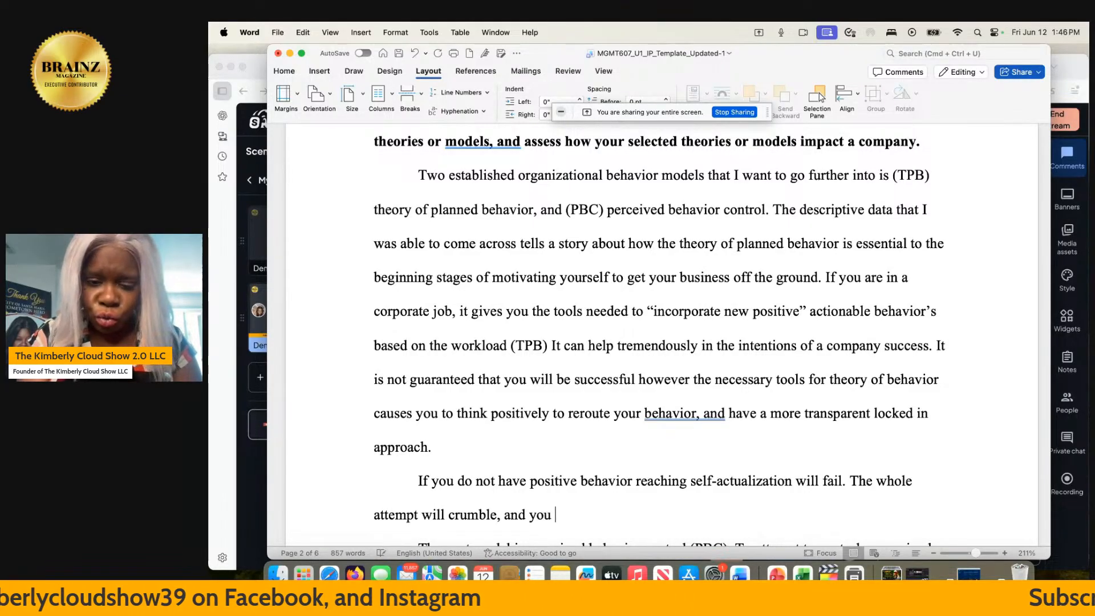
text(will b)
text(e )
text(negatively )
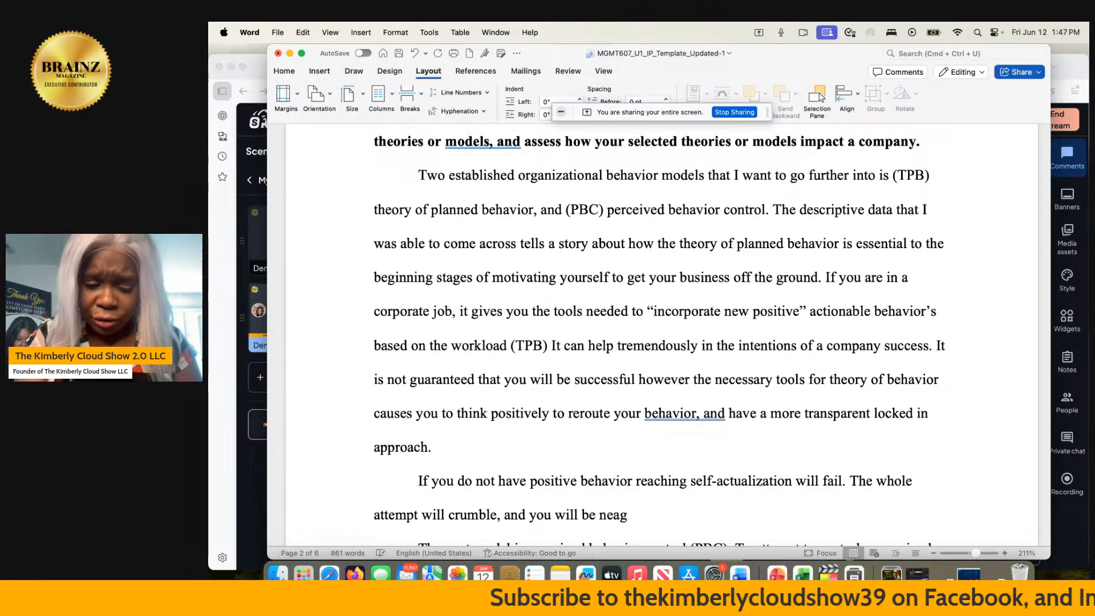
text(affeected)
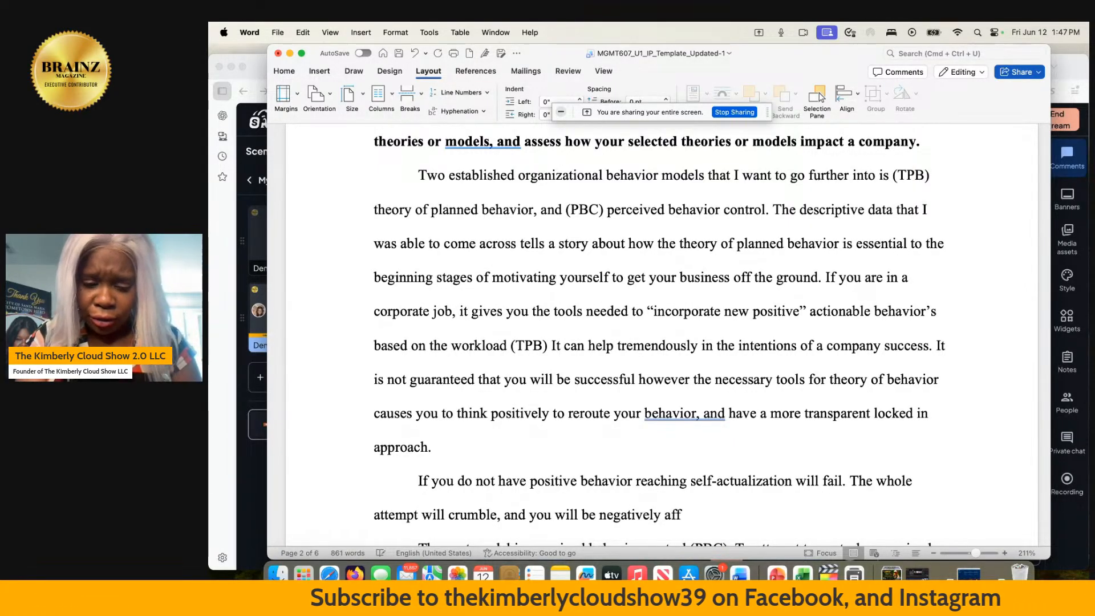
- Add the sentence "The whole attempt will crumble, and you will be negatively affected." to the new paragraph
key(BackSpace)
key(BackSpace)
key(BackSpace)
key(BackSpace)
key(BackSpace)
text(cted. You start to l)
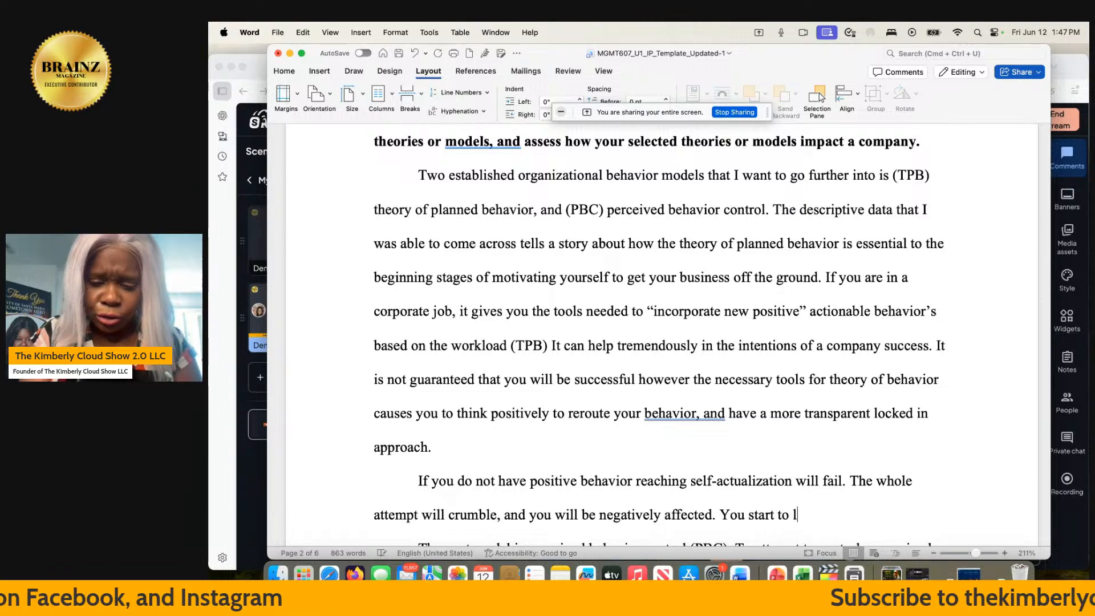
text(ose things)
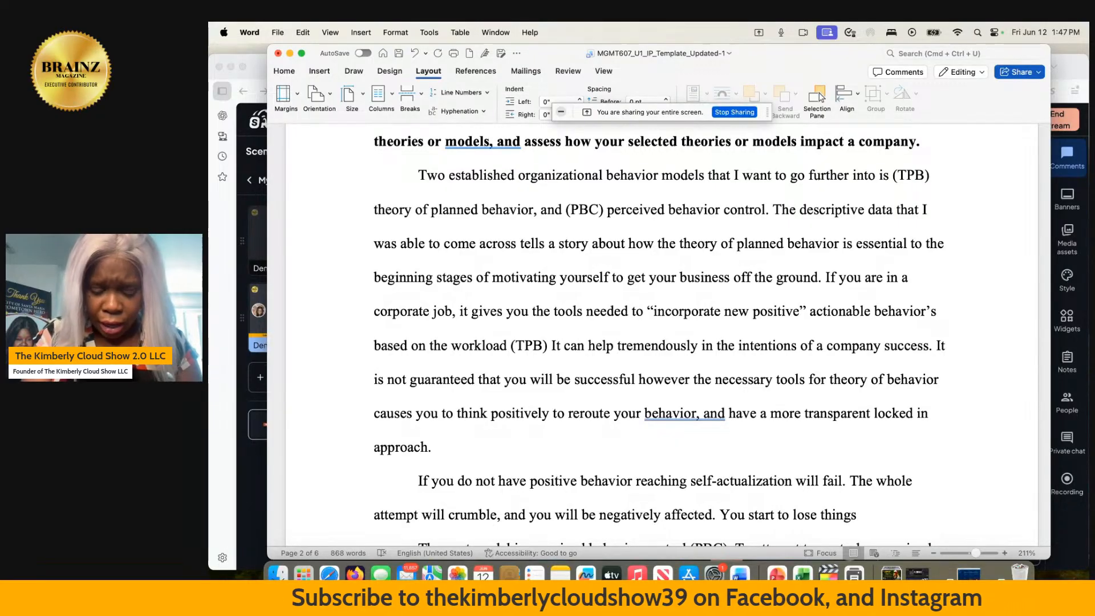
text( at work)
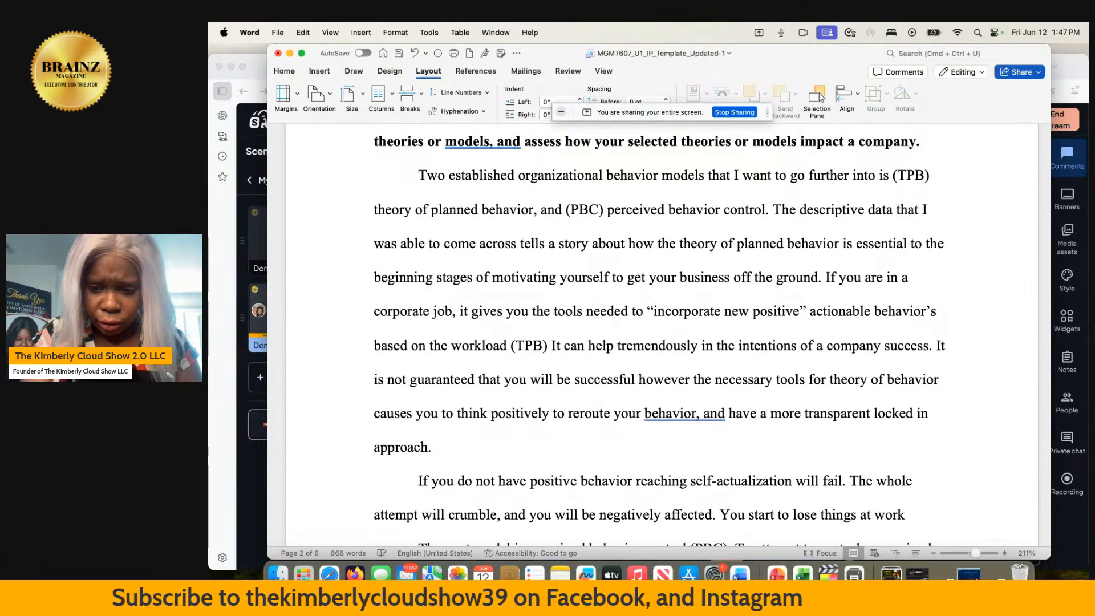
text( your)
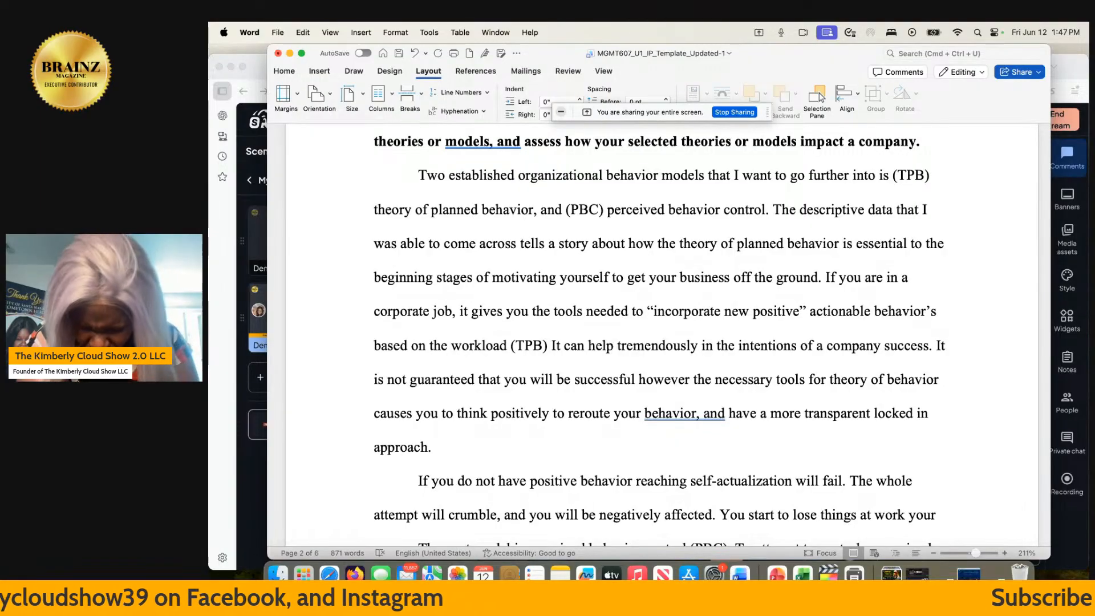
text( ba)
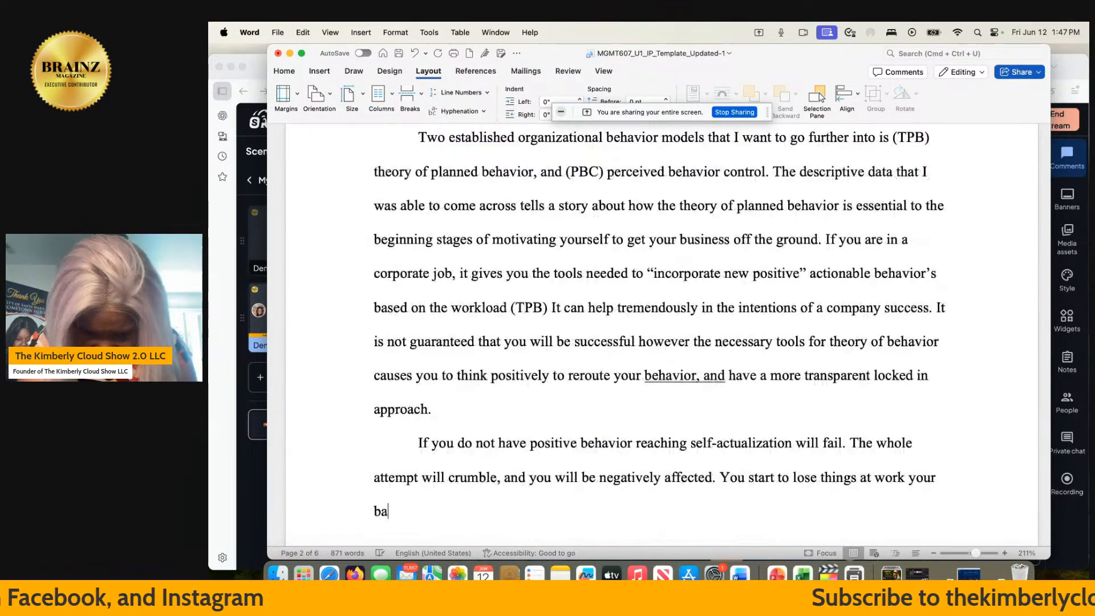
text(sic ned)
- Continue the paragraph with "You start to lose things at work your basic needs become deducted"
key(BackSpace)
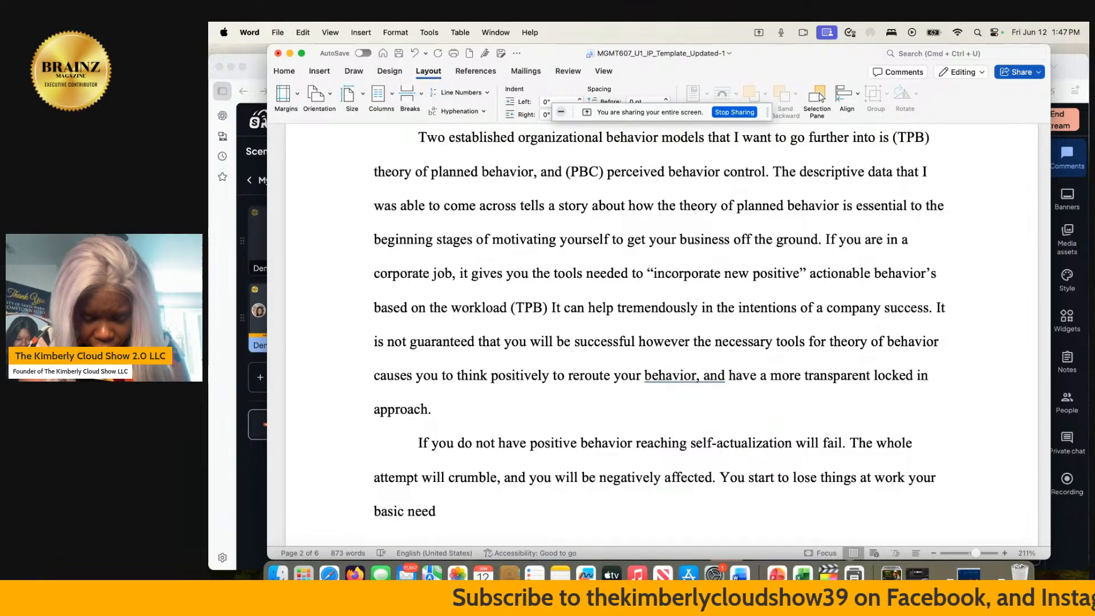
text(s become )
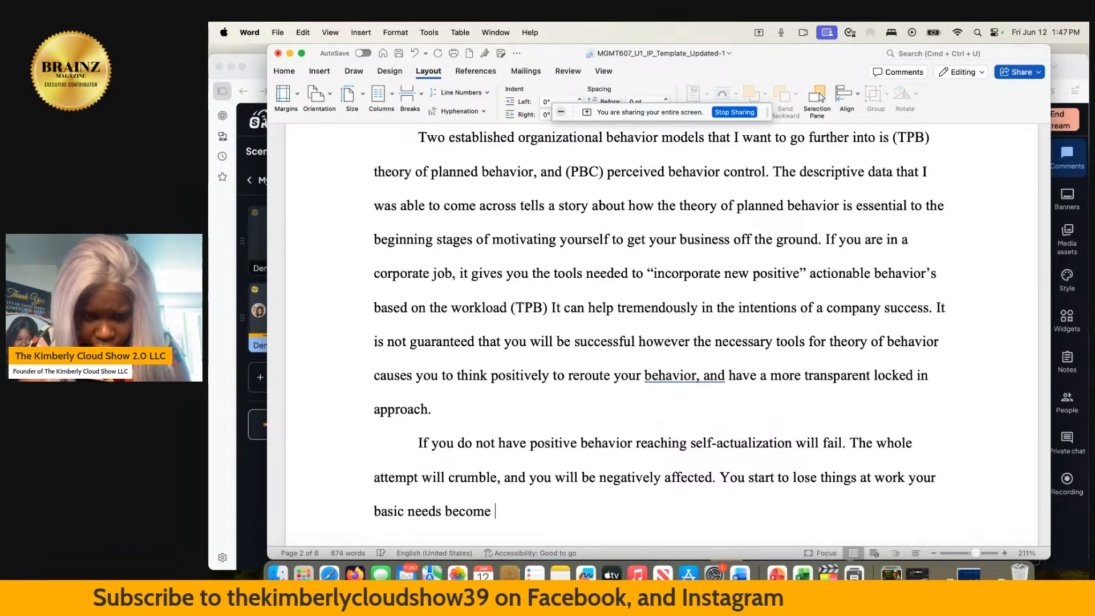
text(deducted)
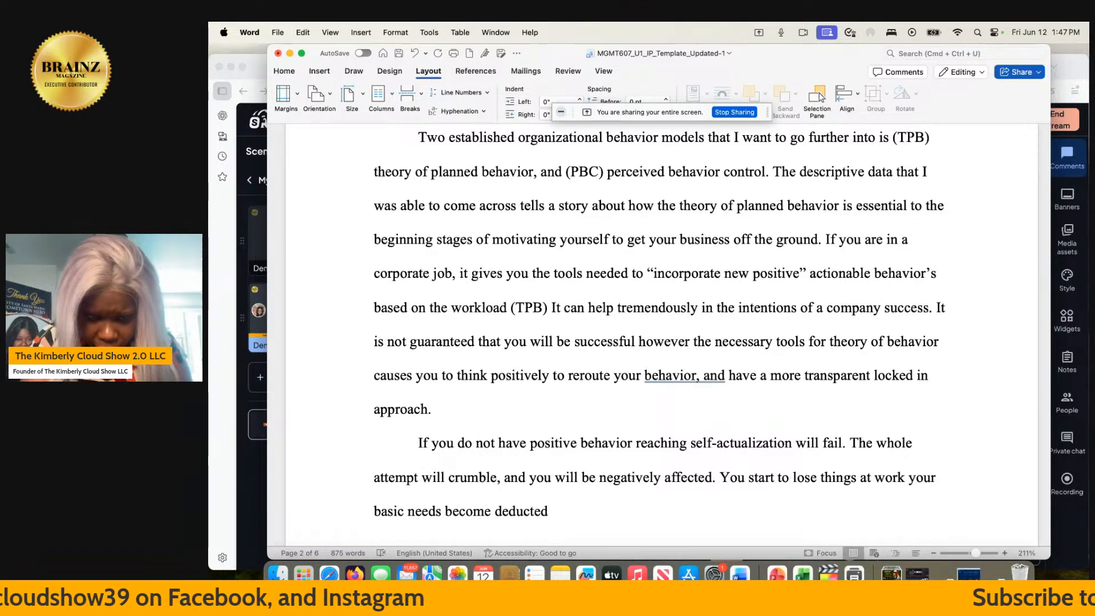
text(, th)
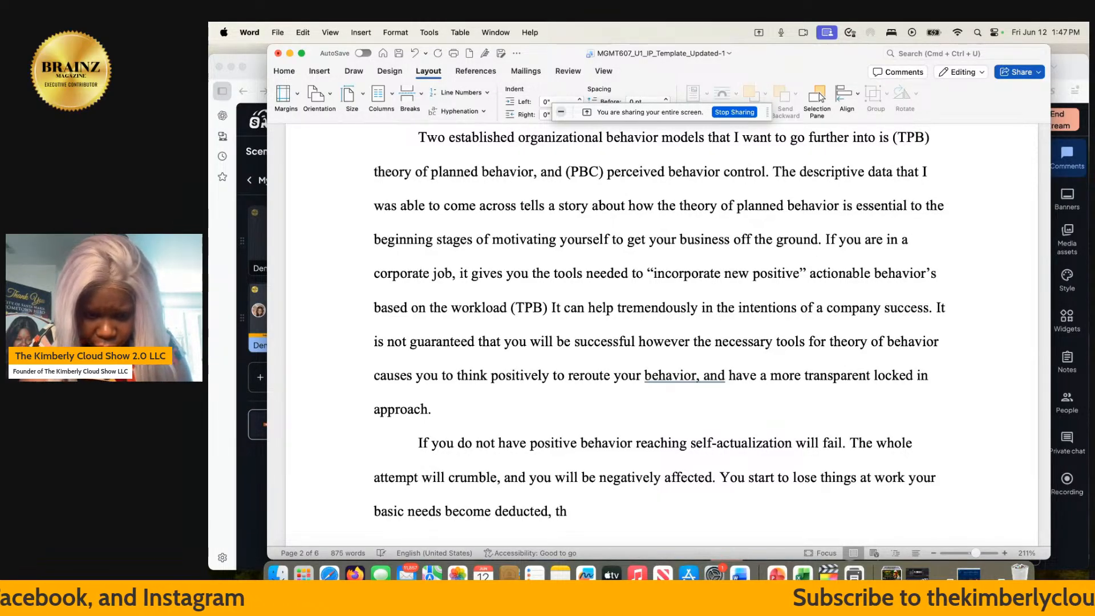
text(erefore )
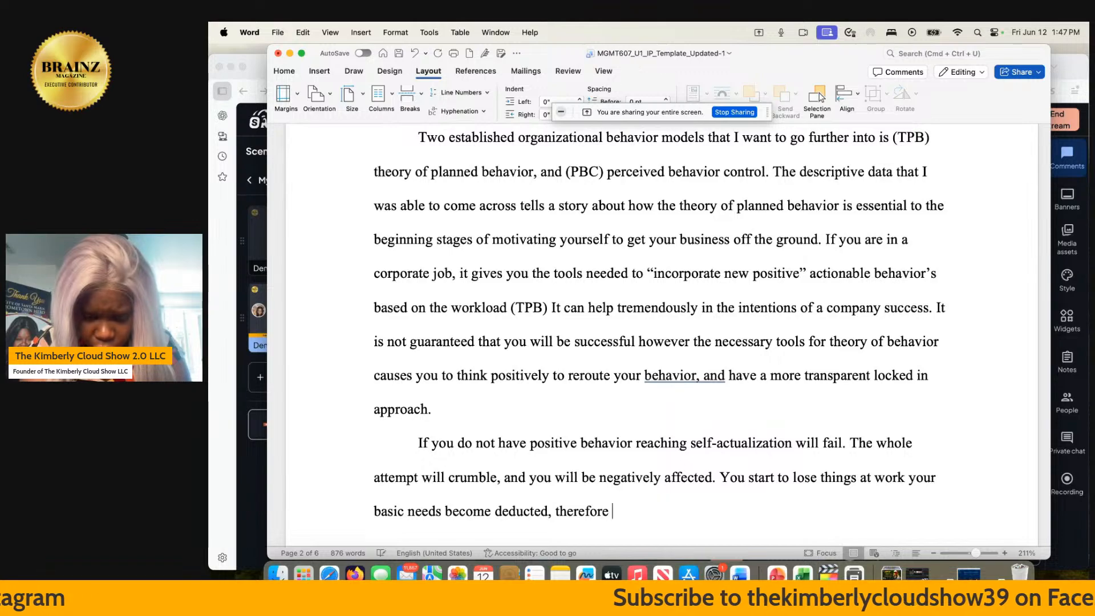
text(your job s)
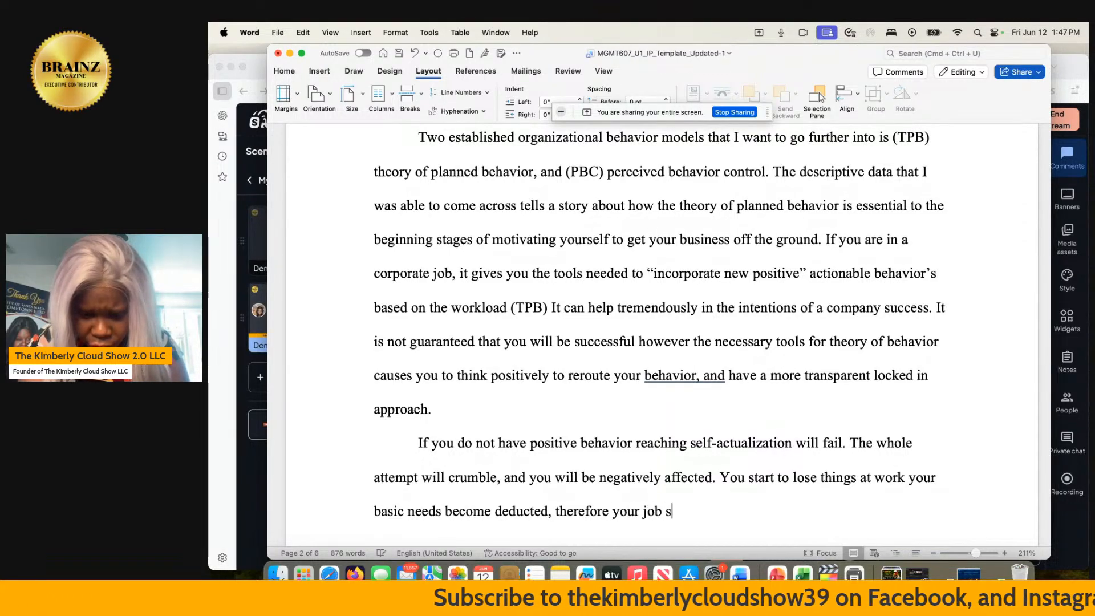
text(tatus i)
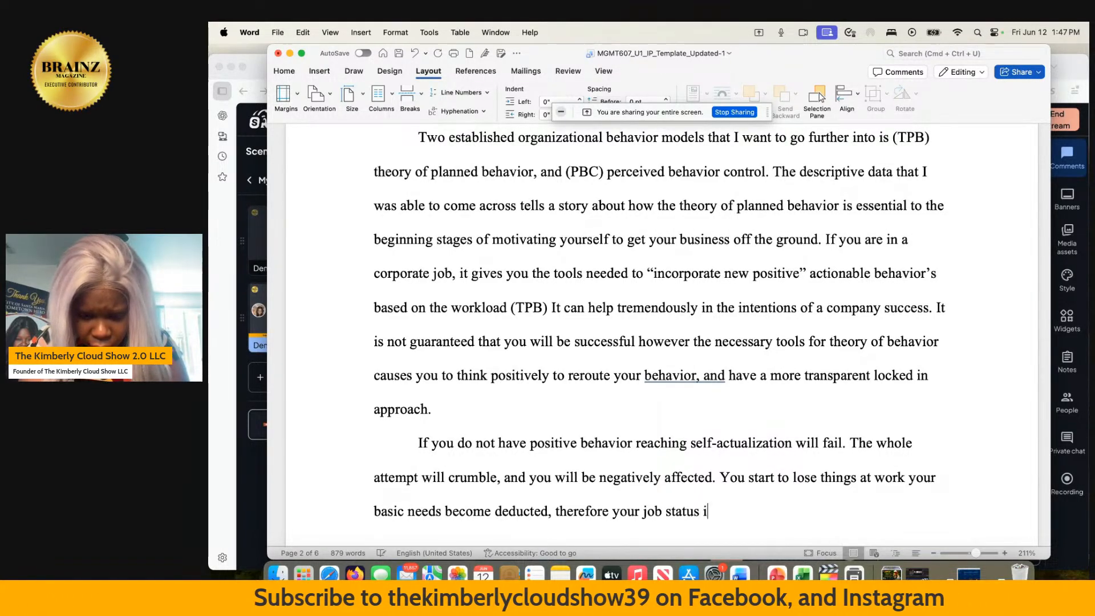
text(s irrelvent)
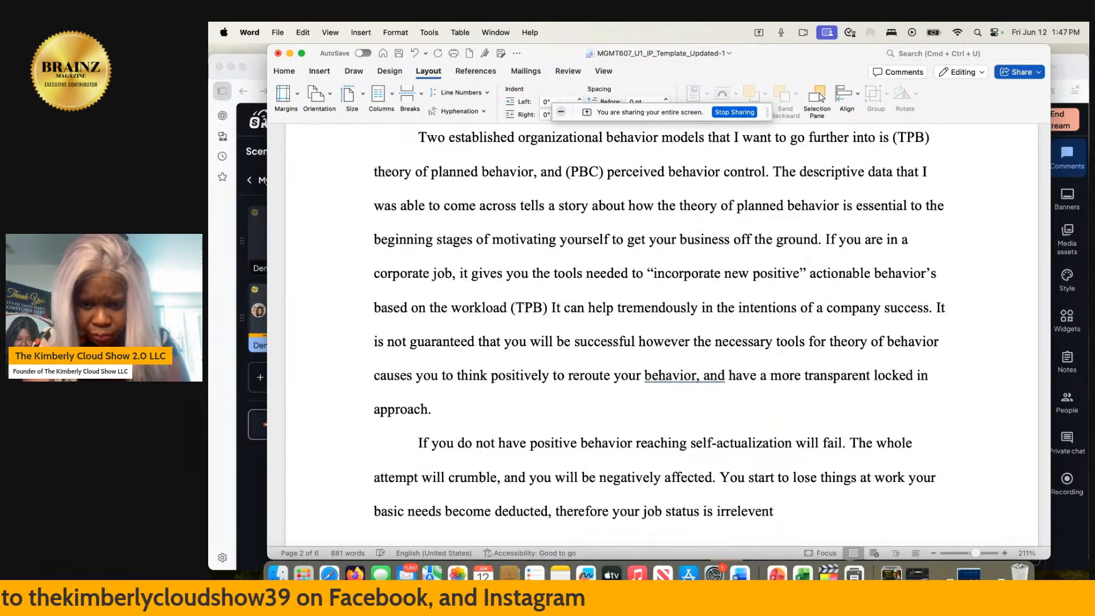
text(. W)
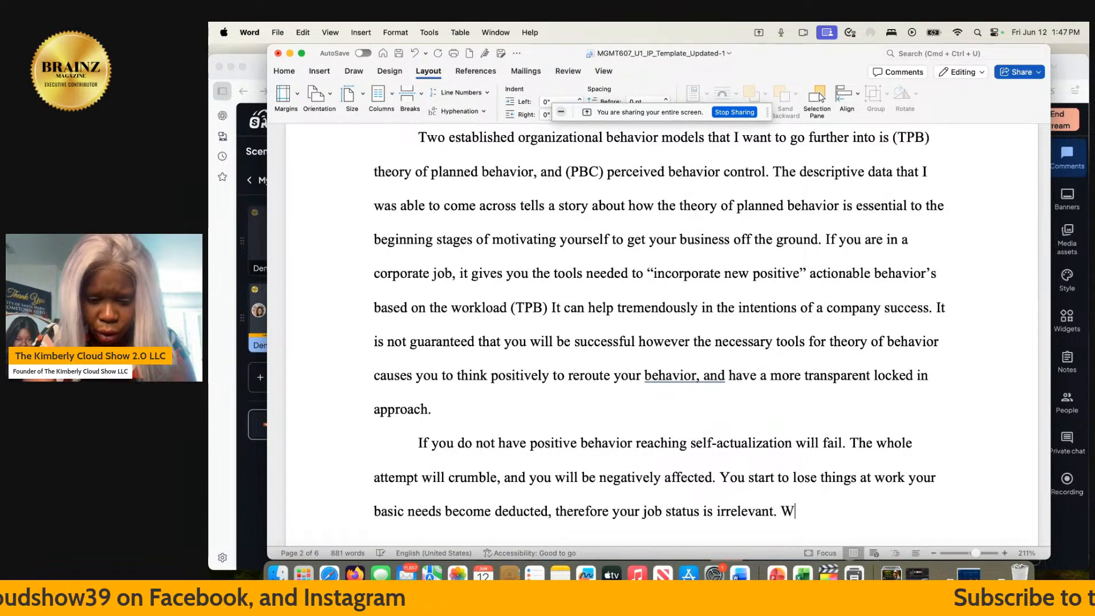
text(hen you are )
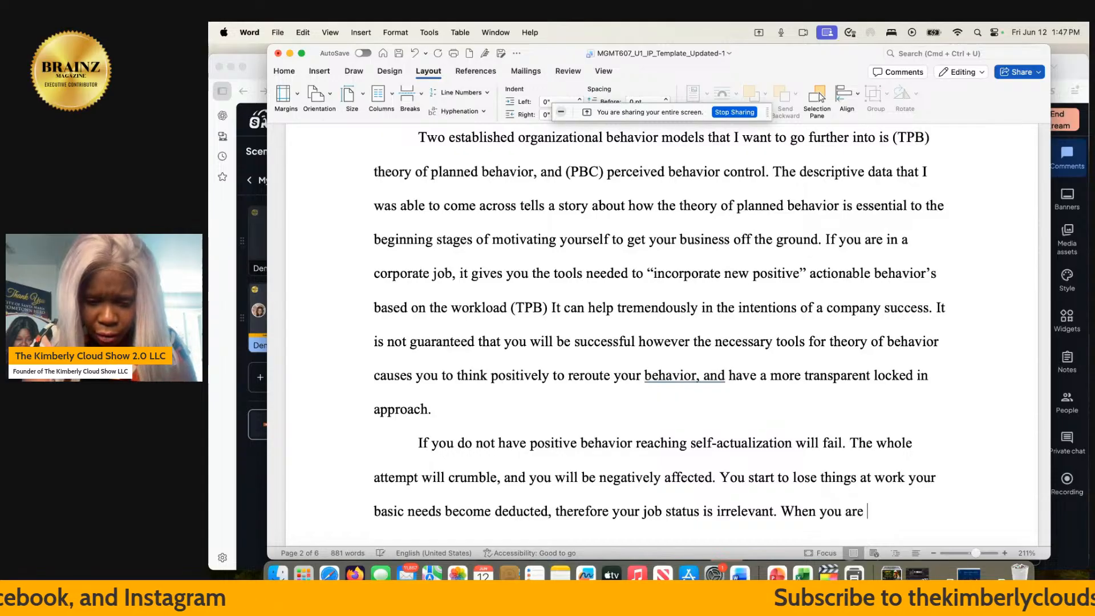
text(positive)
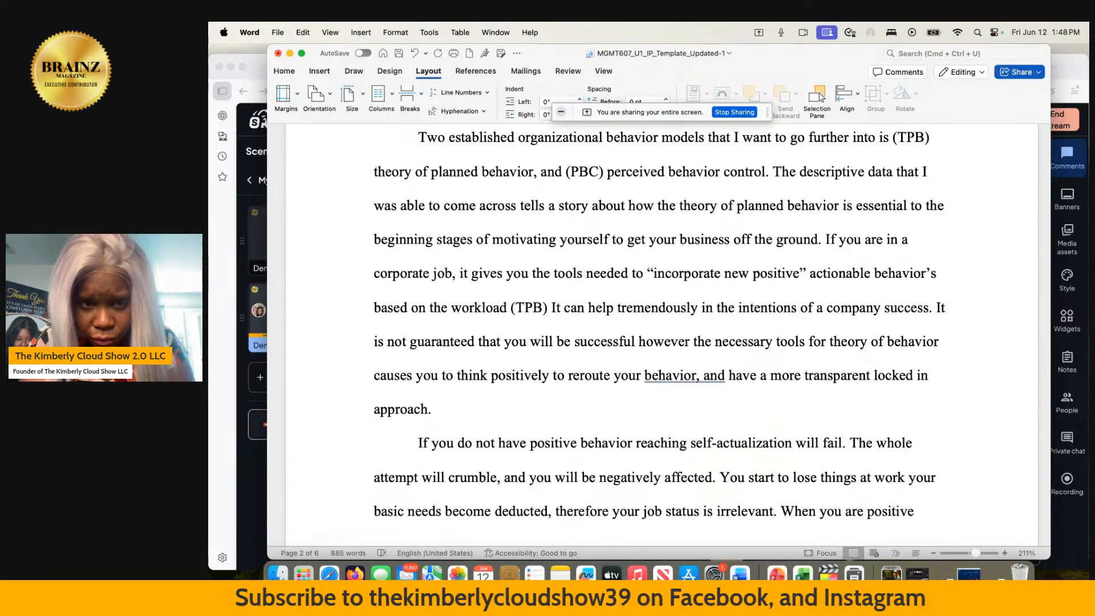
- Add the sentence "When you are positive your plans motivate, help, become transparent to the team" after "irrelevant."
text(our plans)
text( motivate)
text(, help)
text(, become )
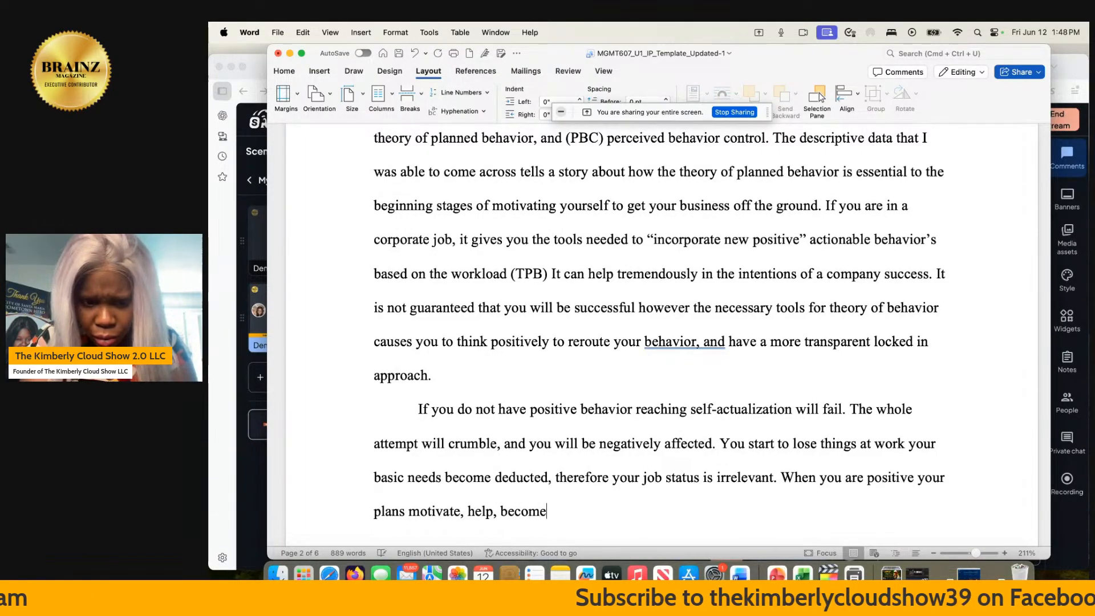
text(tran)
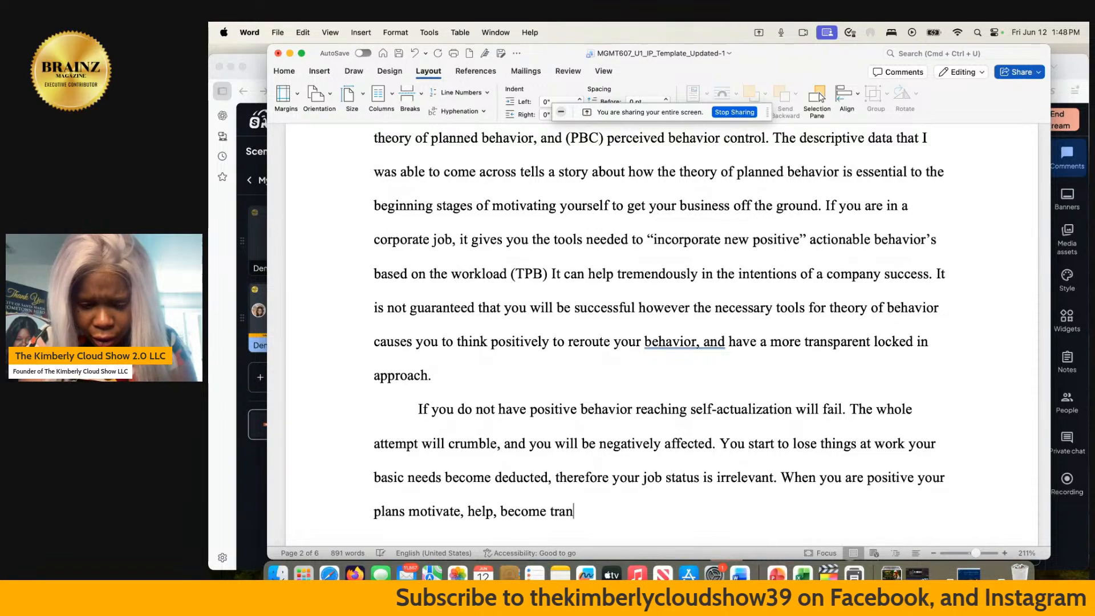
text(sparent to the team)
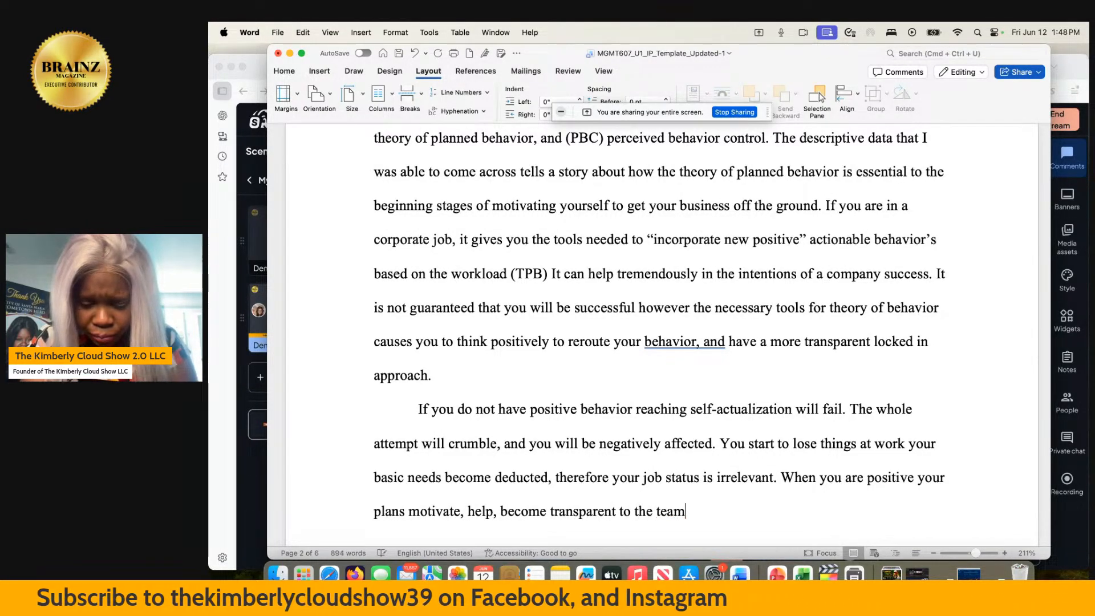
text(. You)
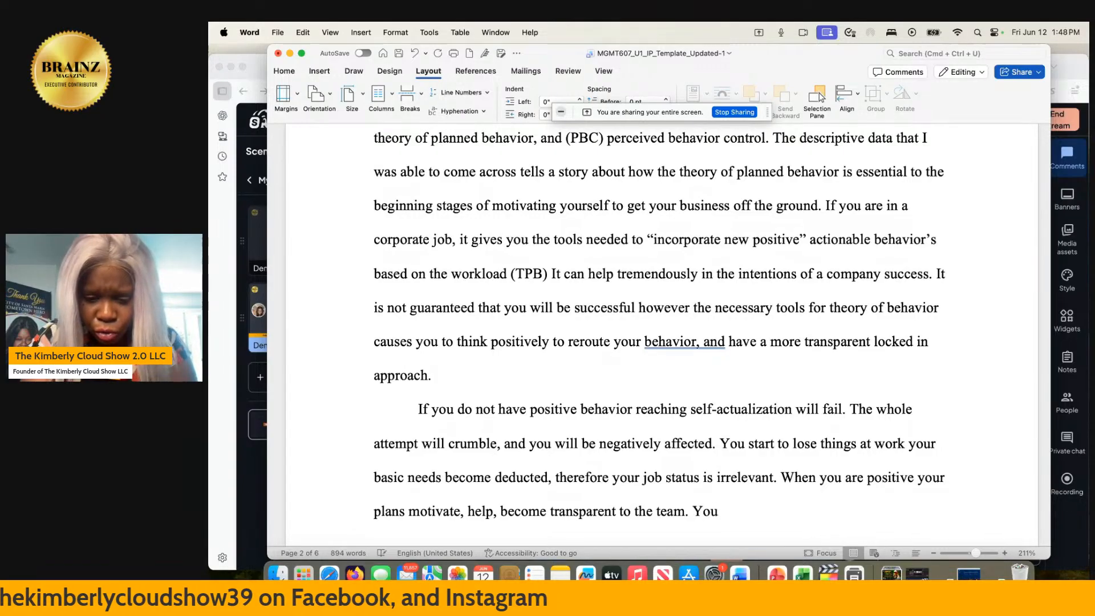
text( inspire them to)
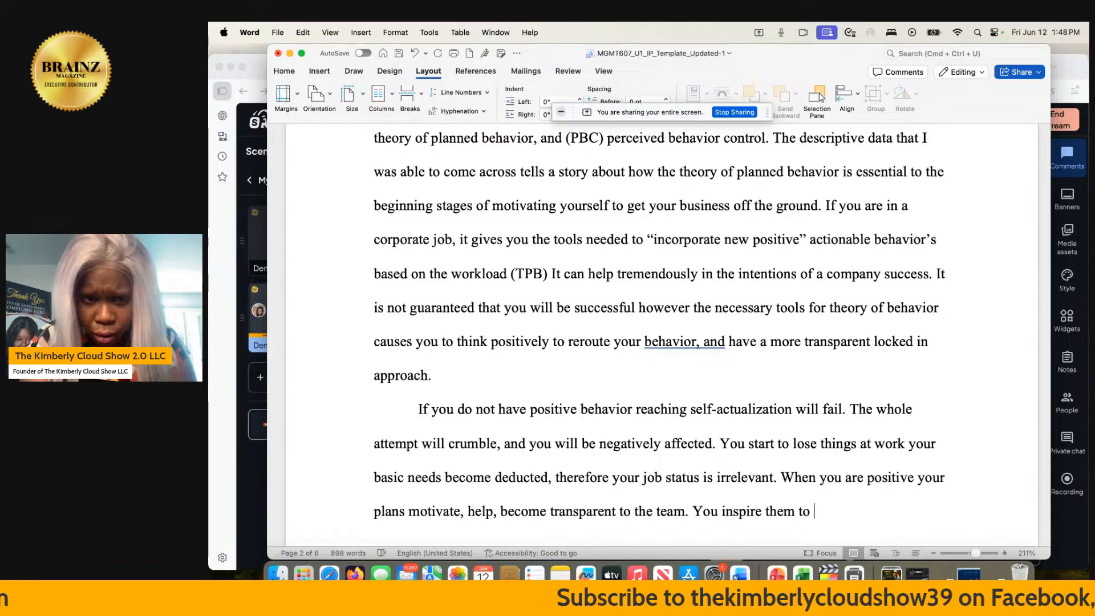
- Add the sentence "You inspire them to want to execute this plan.", correcting the spelling of "execute"
text(w)
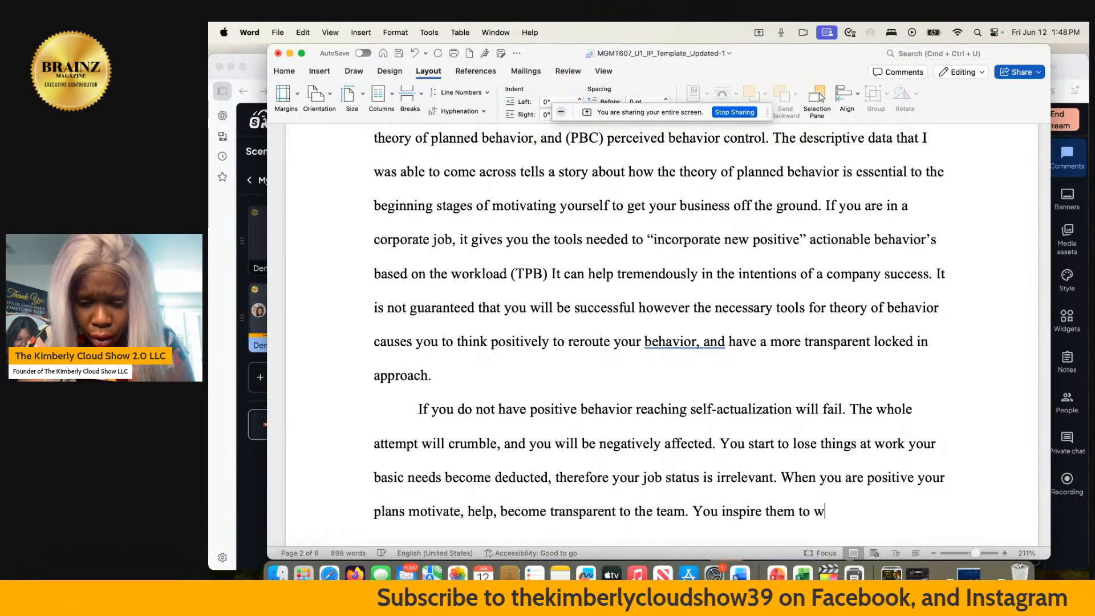
text(ant )
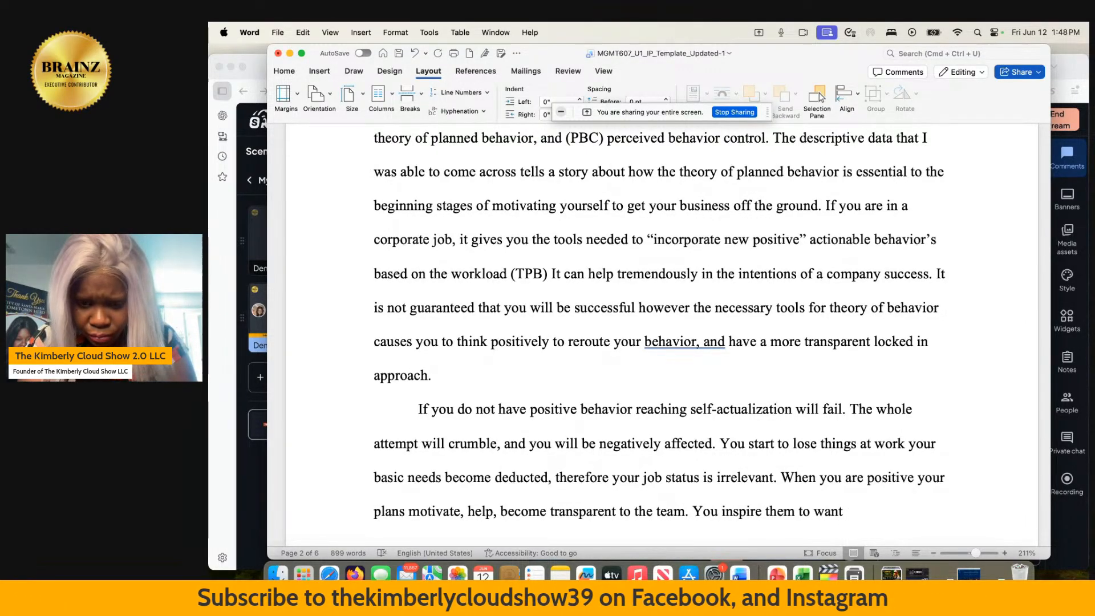
text(to excu)
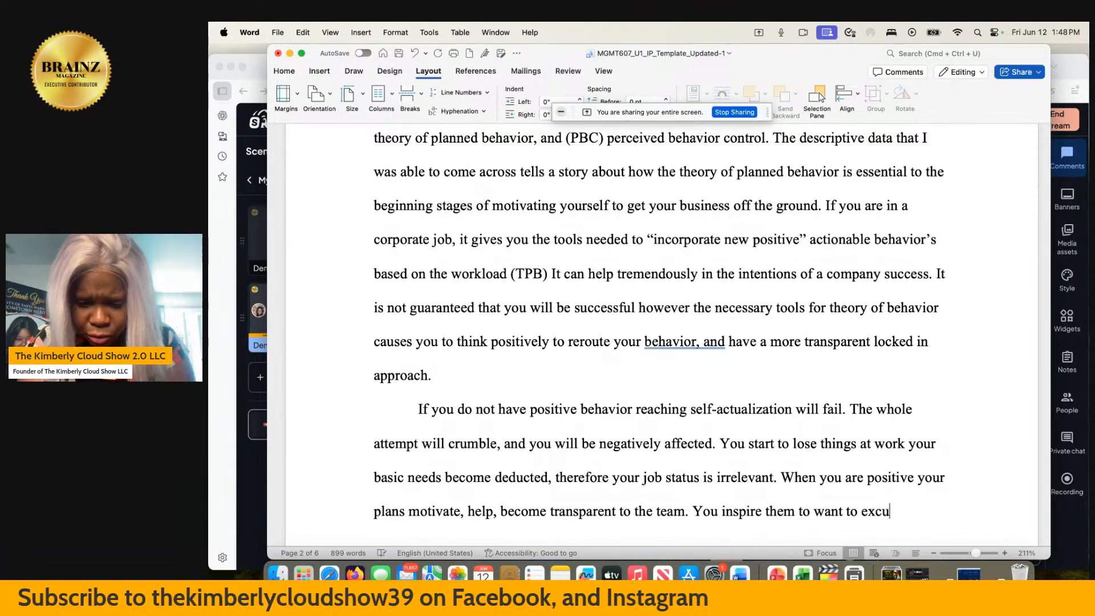
text(te this plan)
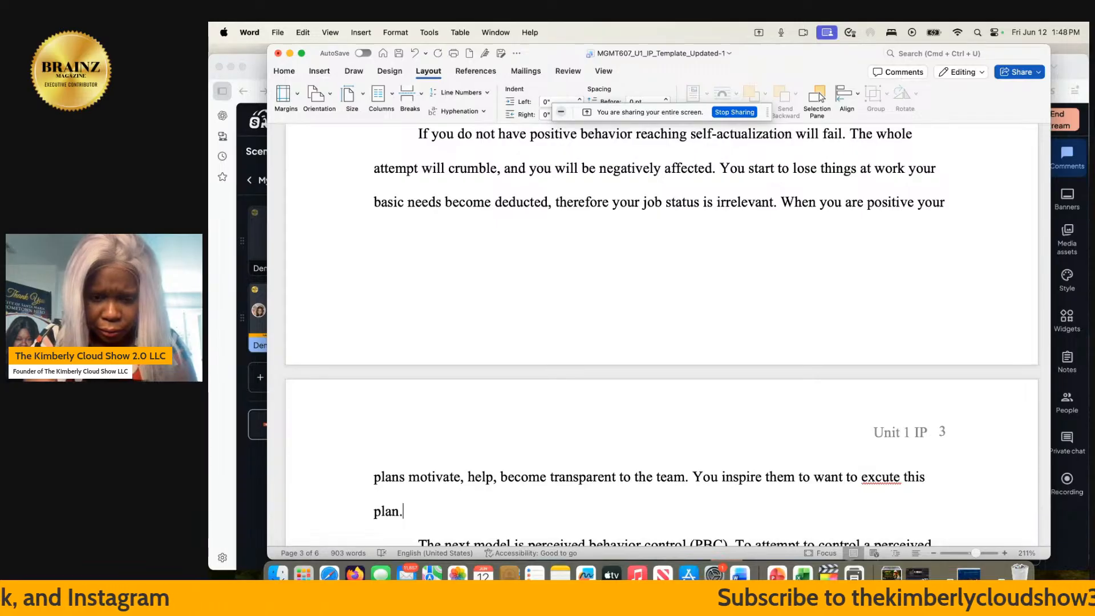
right_click(874, 479)
click(889, 386)
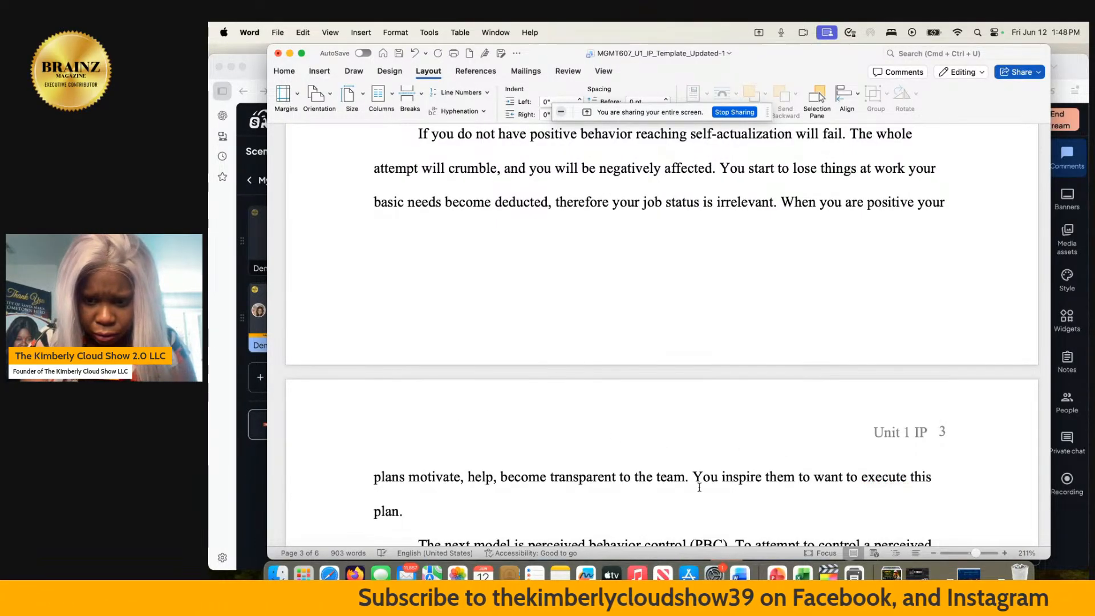
- Continue the paragraph after "plan." with the sentence "When the manager is not doing good the team fails"
click(422, 511)
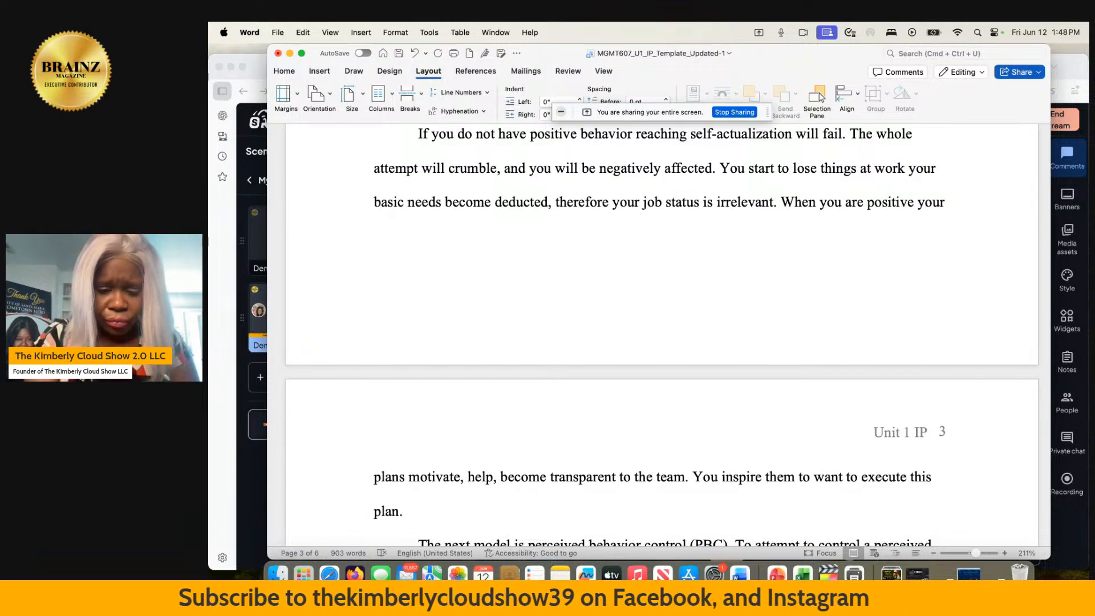
text(When the )
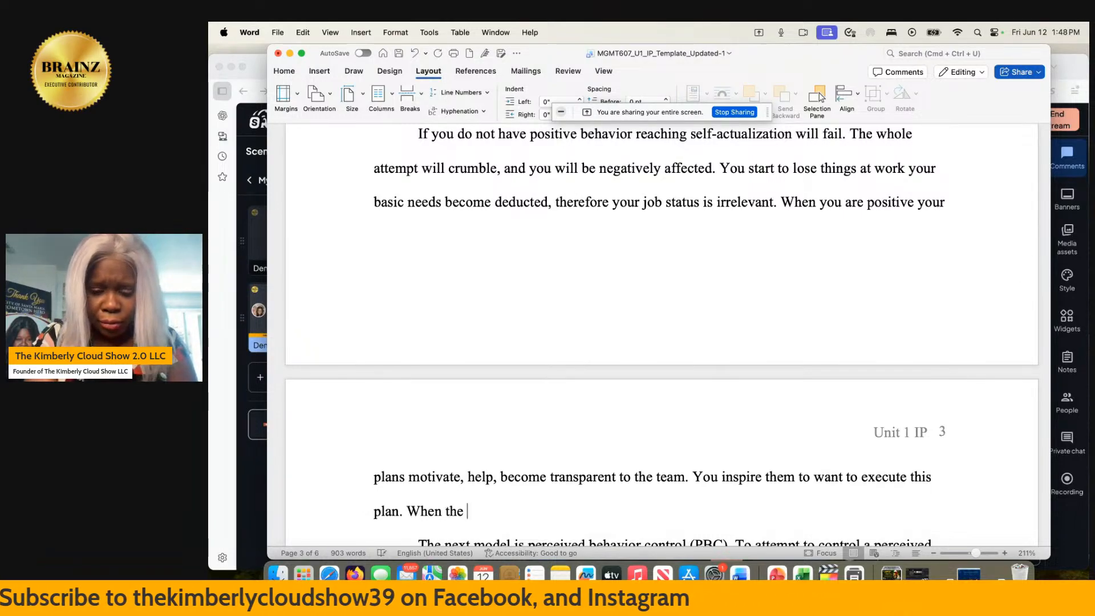
text(manager is not)
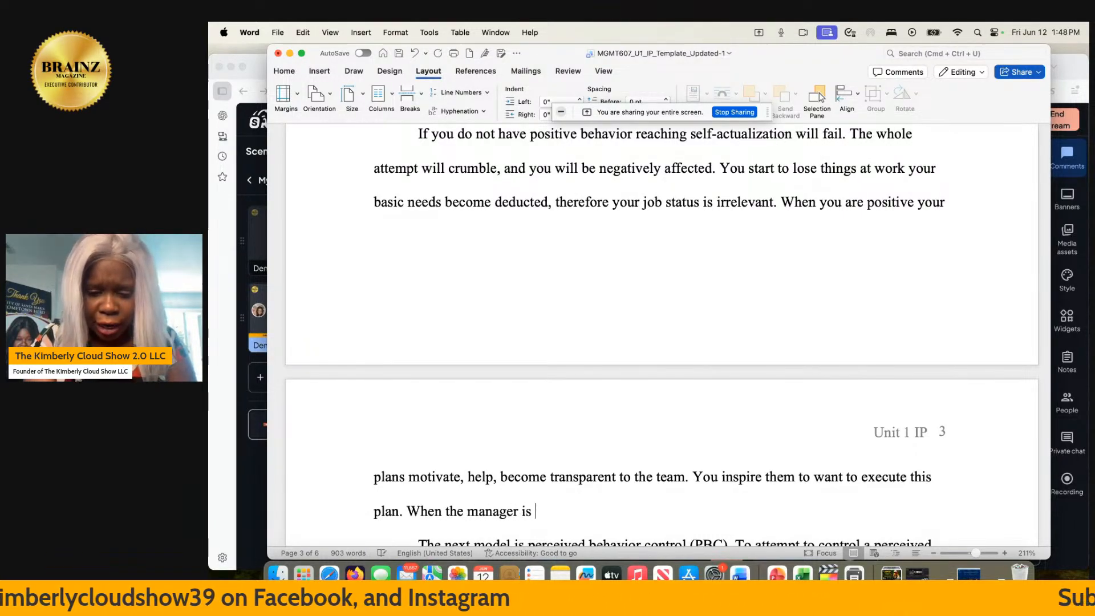
text(doing good the team fails. There has to be )
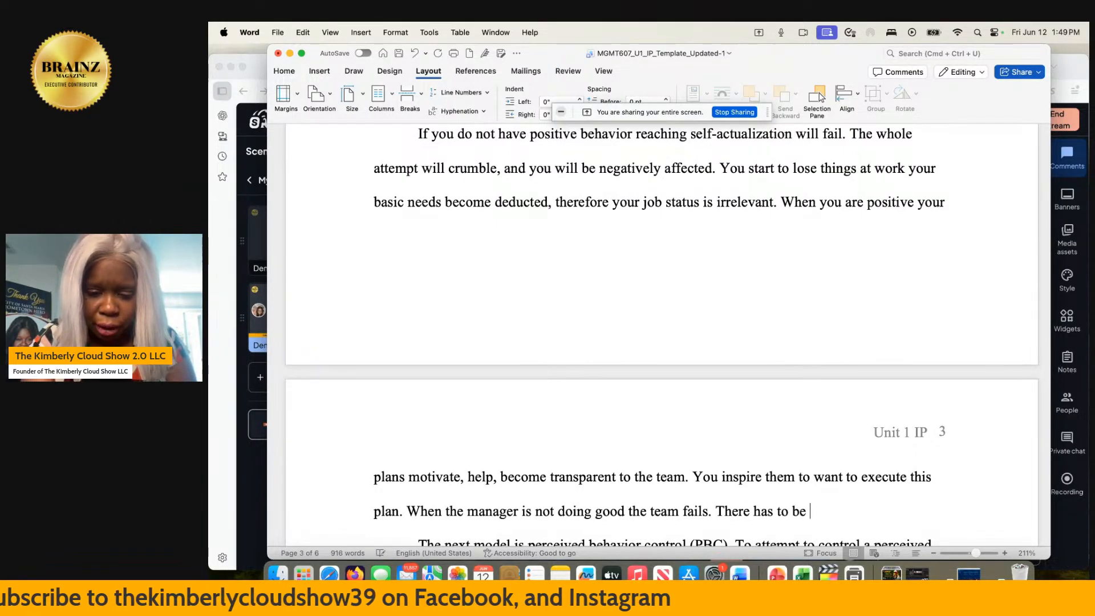
text(a set of )
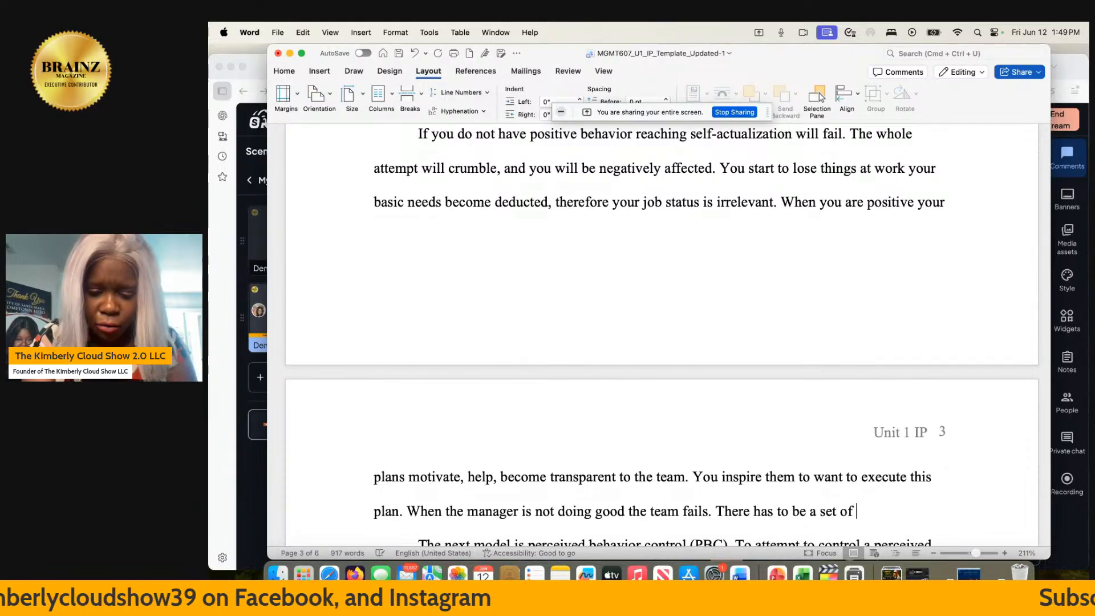
text(not only)
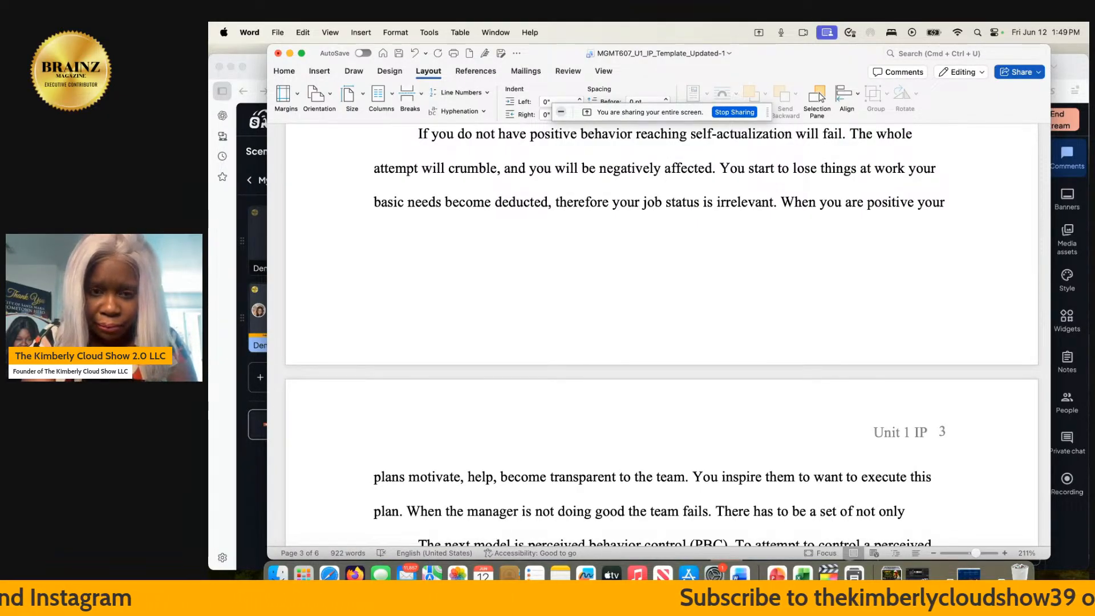
- Review the preceding text and complete the sentence after "not only" with "managerial rules employees rules"
scroll(420, 521, up, 15)
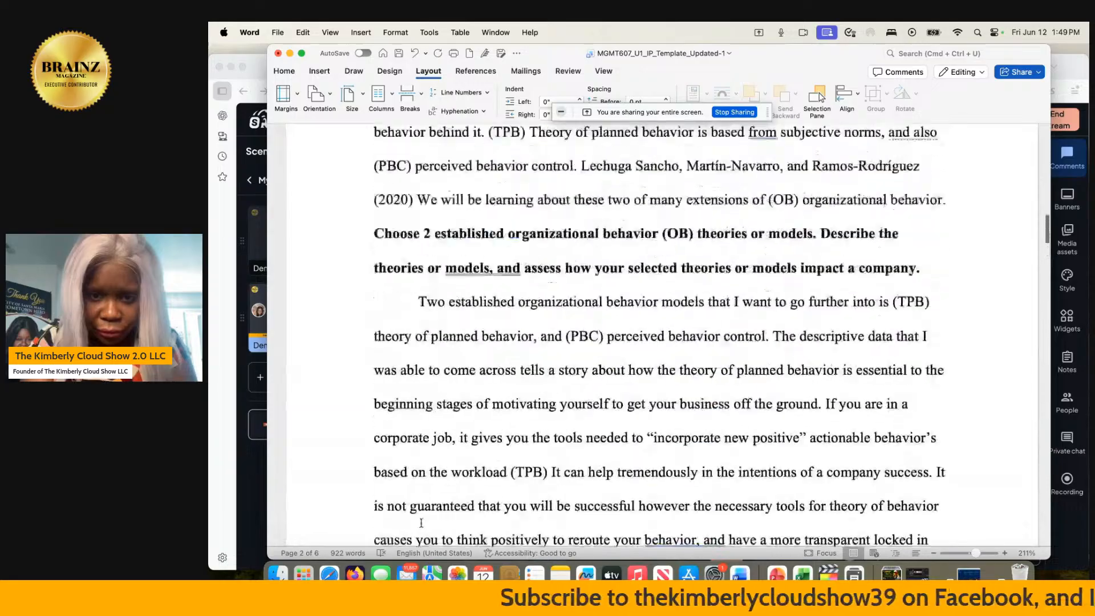
scroll(421, 521, down, 10)
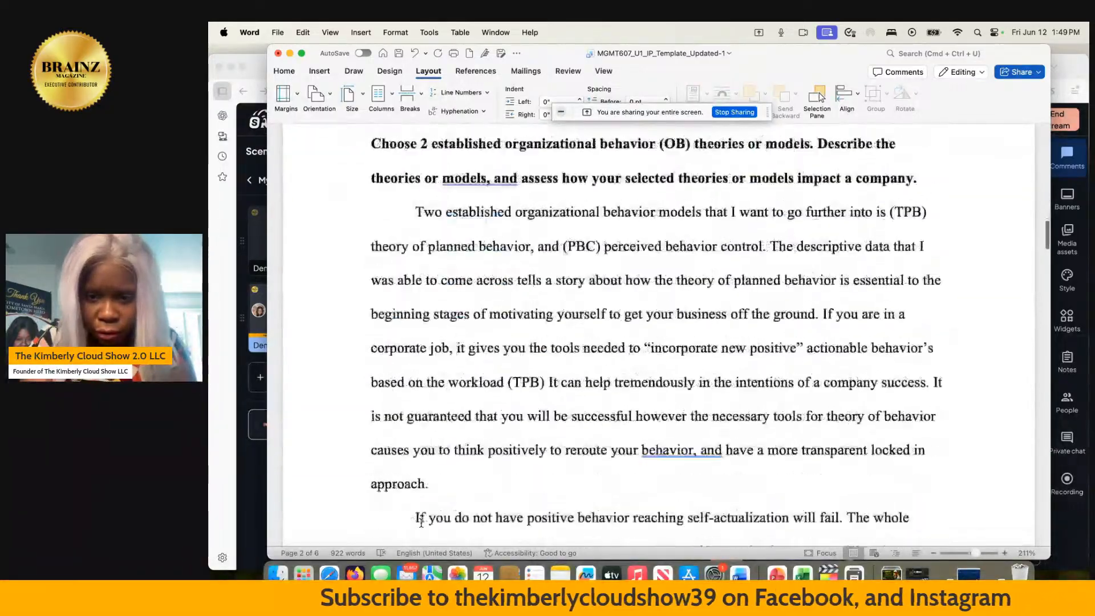
scroll(422, 522, down, 6)
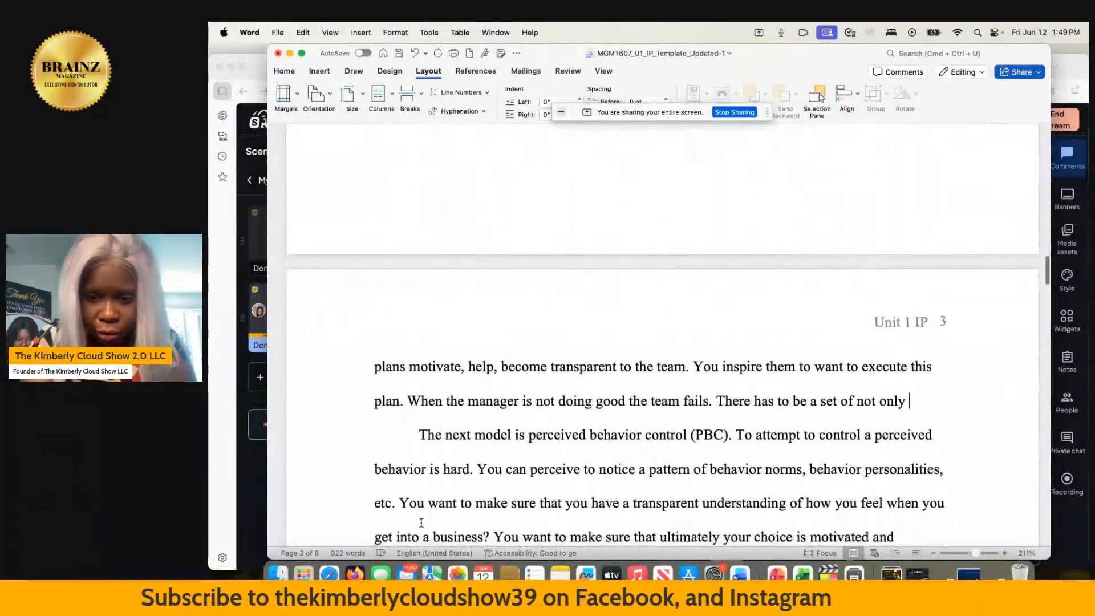
text(managerial)
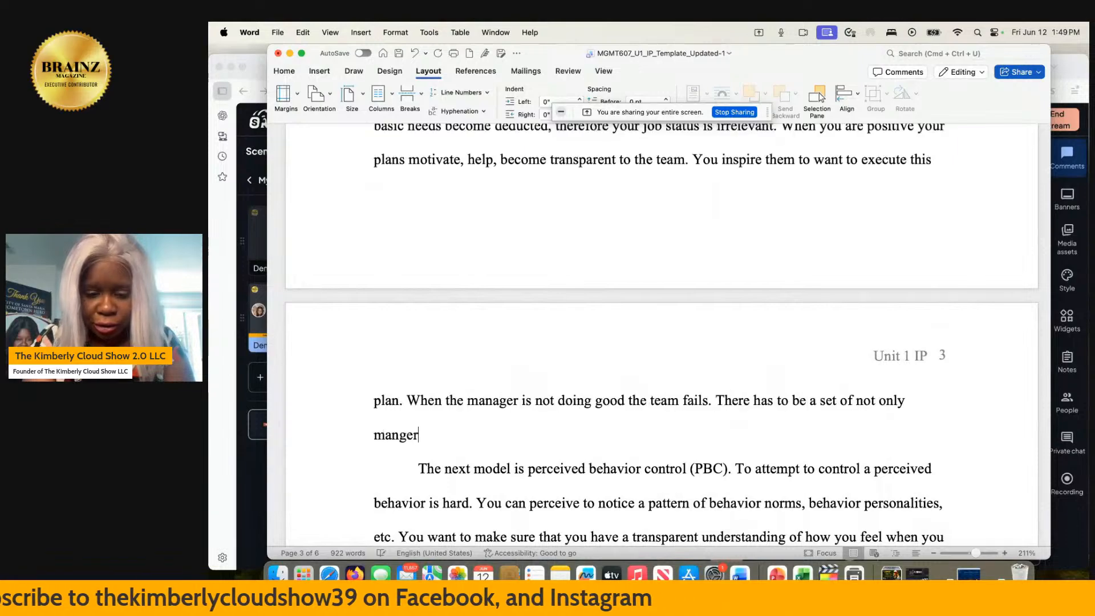
text( ru)
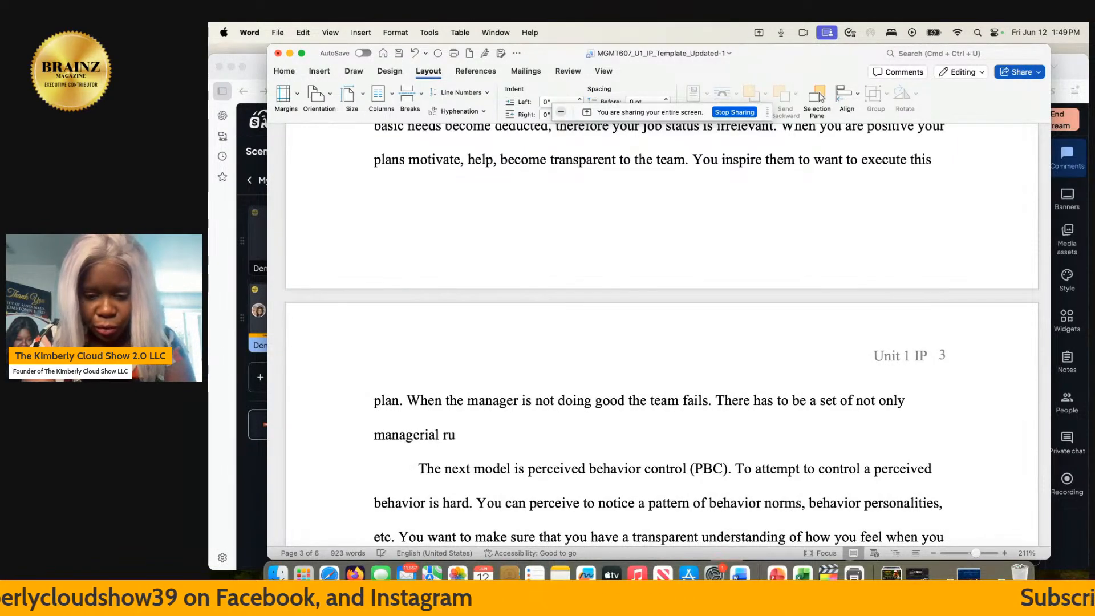
text(le but)
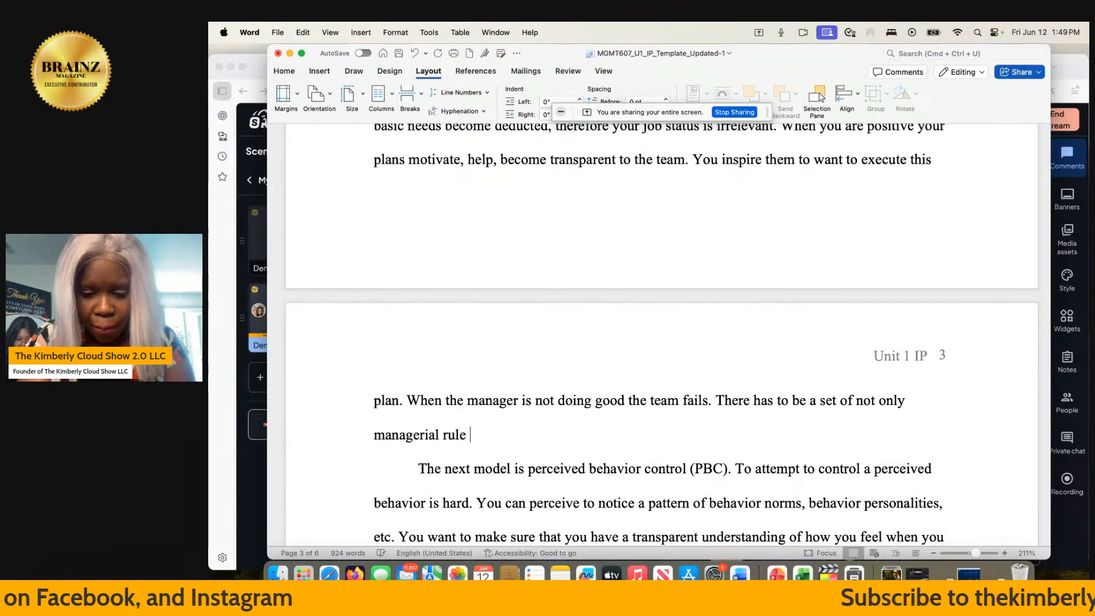
key(BackSpace)
key(BackSpace)
text(s empl)
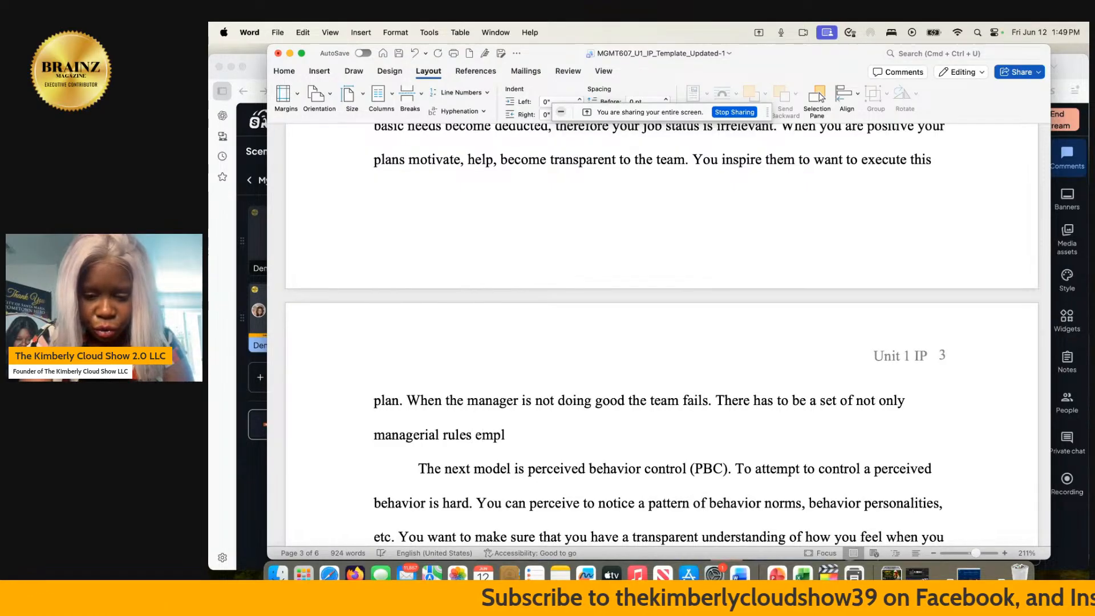
text(oyees r)
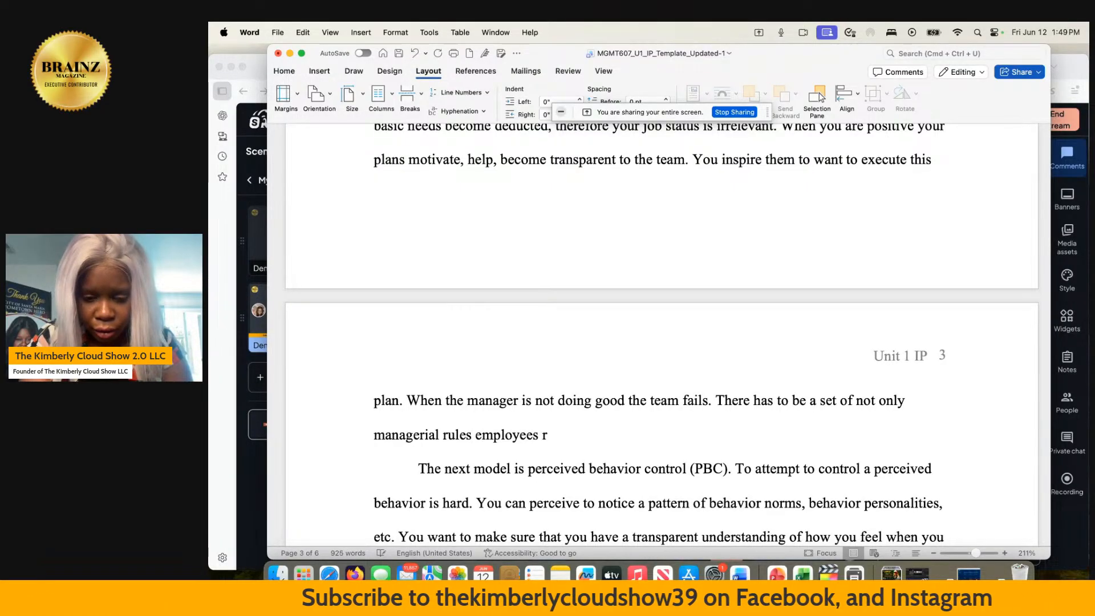
text(ules.)
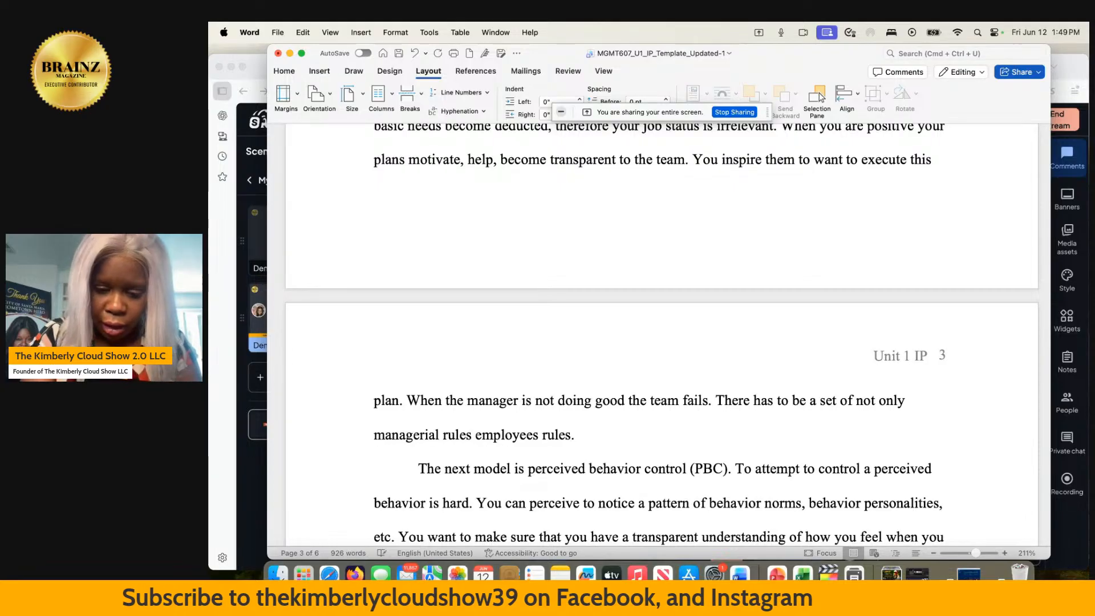
text( If a man)
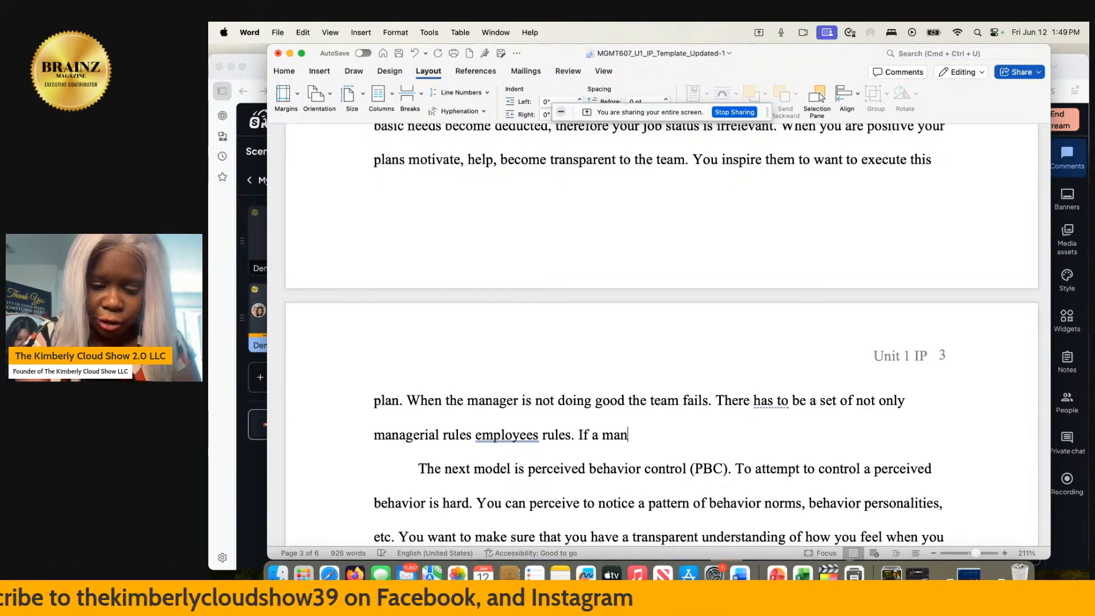
text(ger isn't a func)
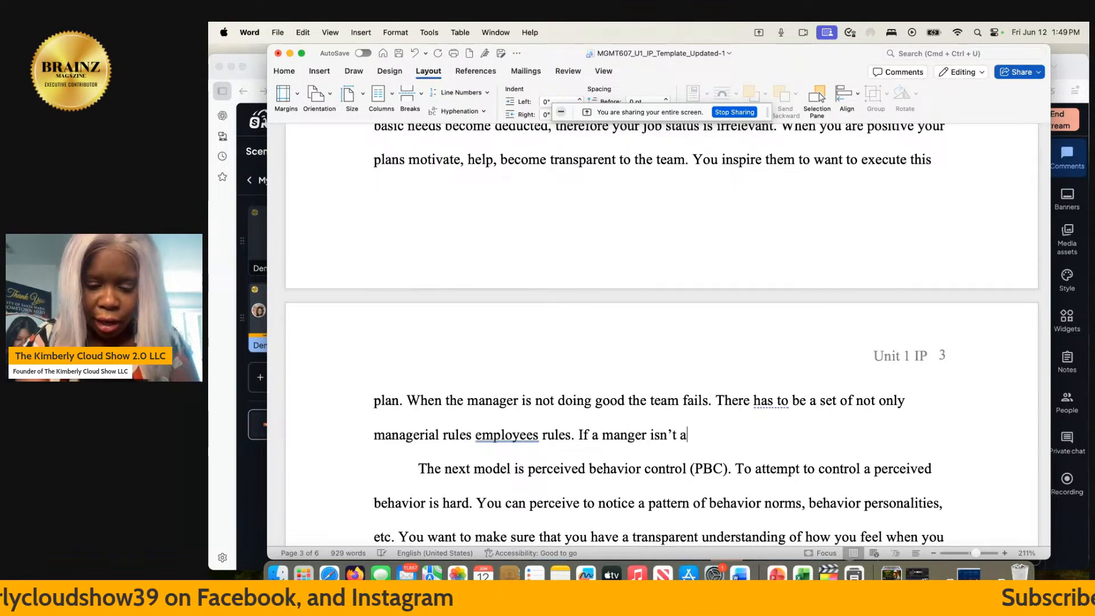
text(tional alcoh)
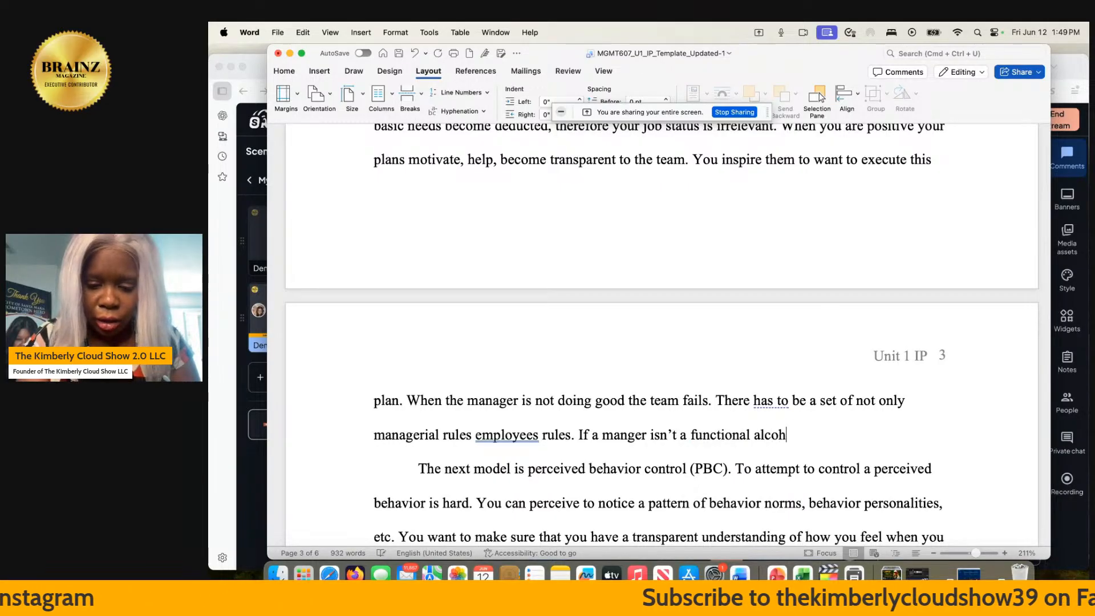
text(olic nad l)
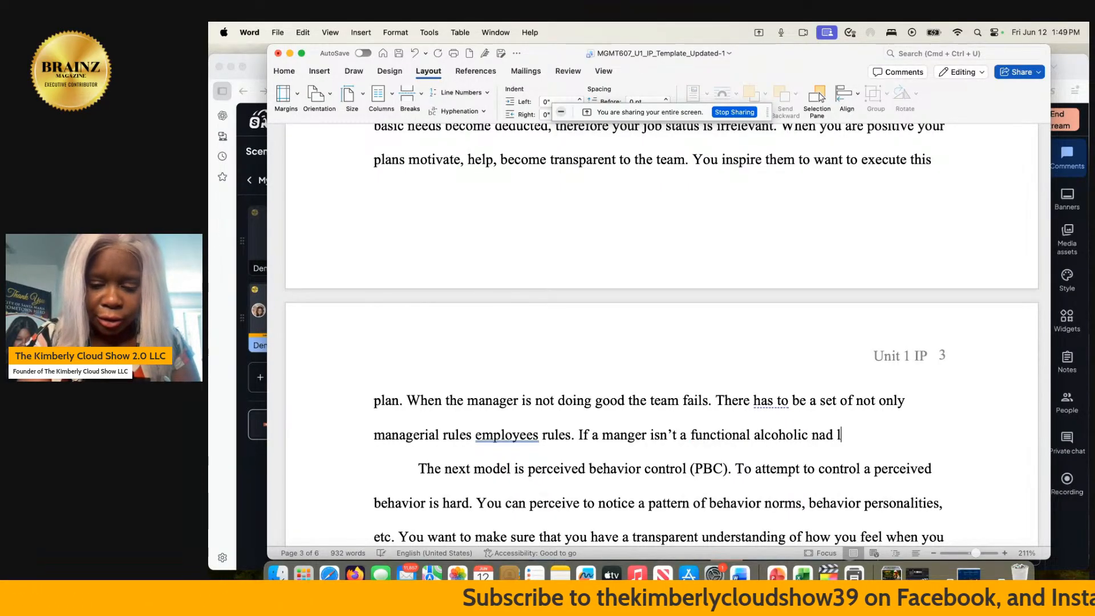
text(ike to drik)
- End the sentence with "rules." and begin another with "If a manger isn't a functional alcoholic nad like to drink on the job"
key(BackSpace)
text(nk on the job)
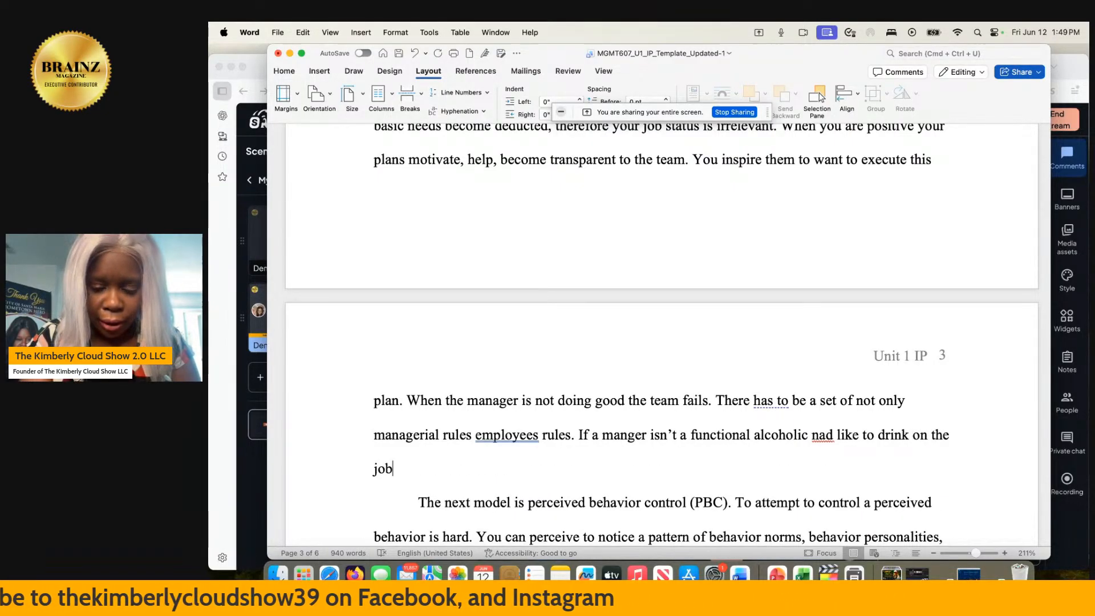
text( he wi)
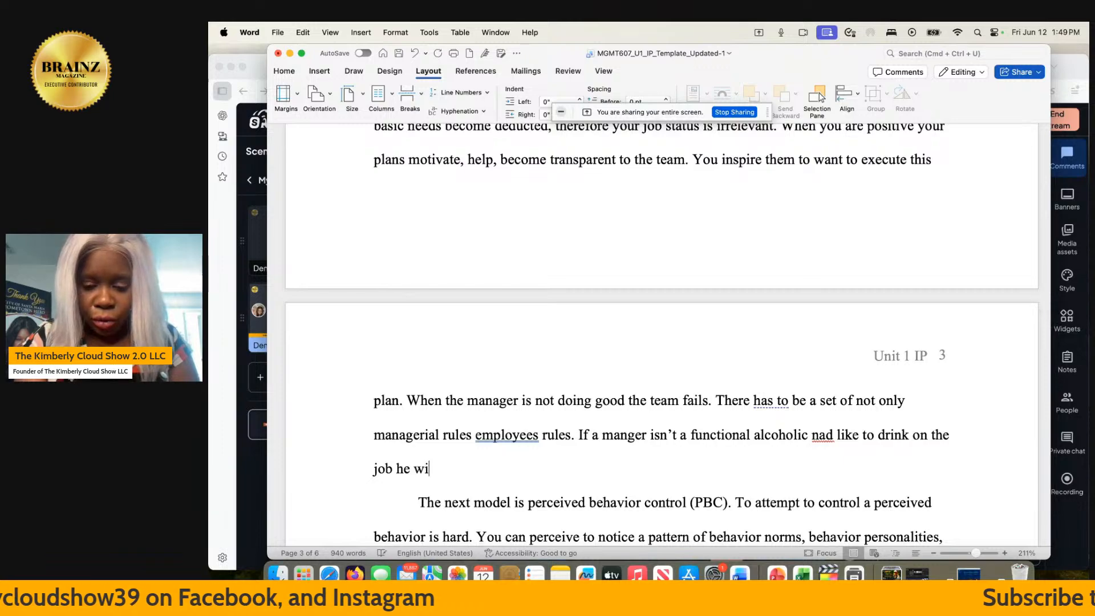
text(ll be us)
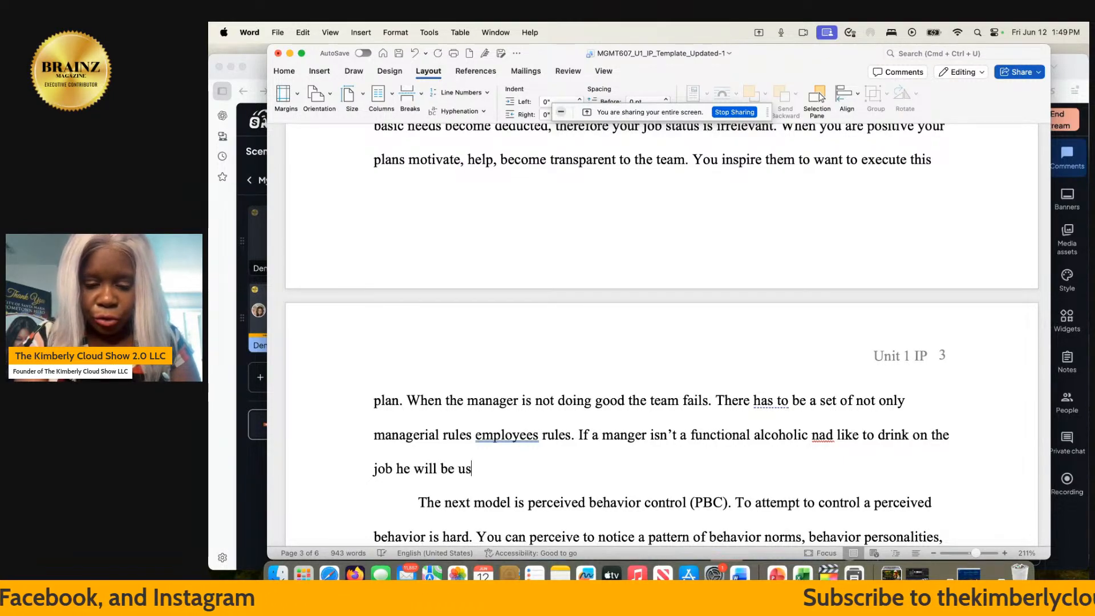
text(eless in l)
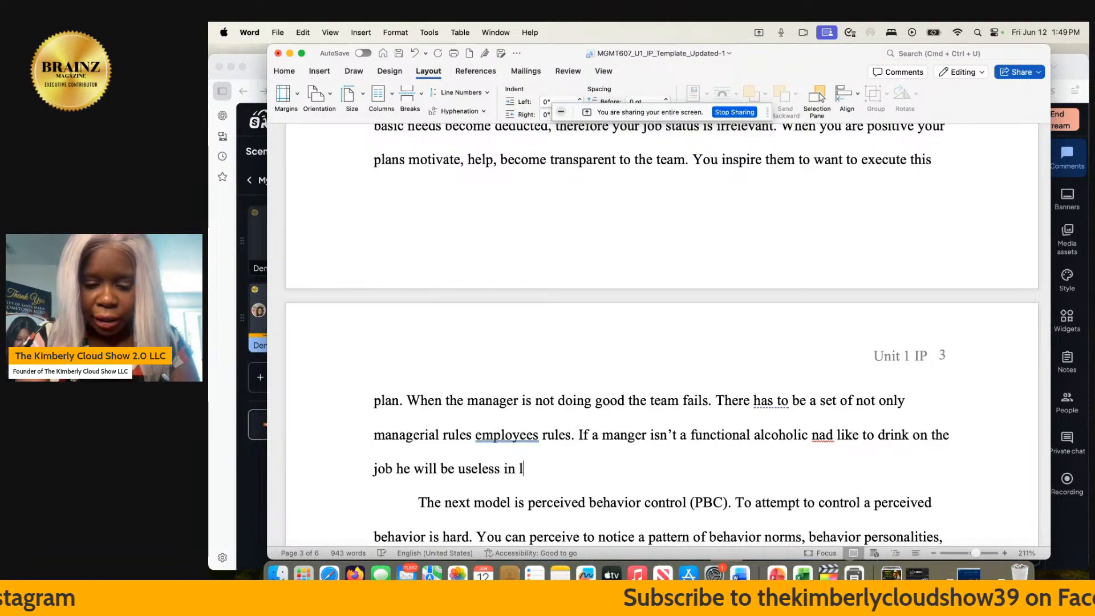
text(eading )
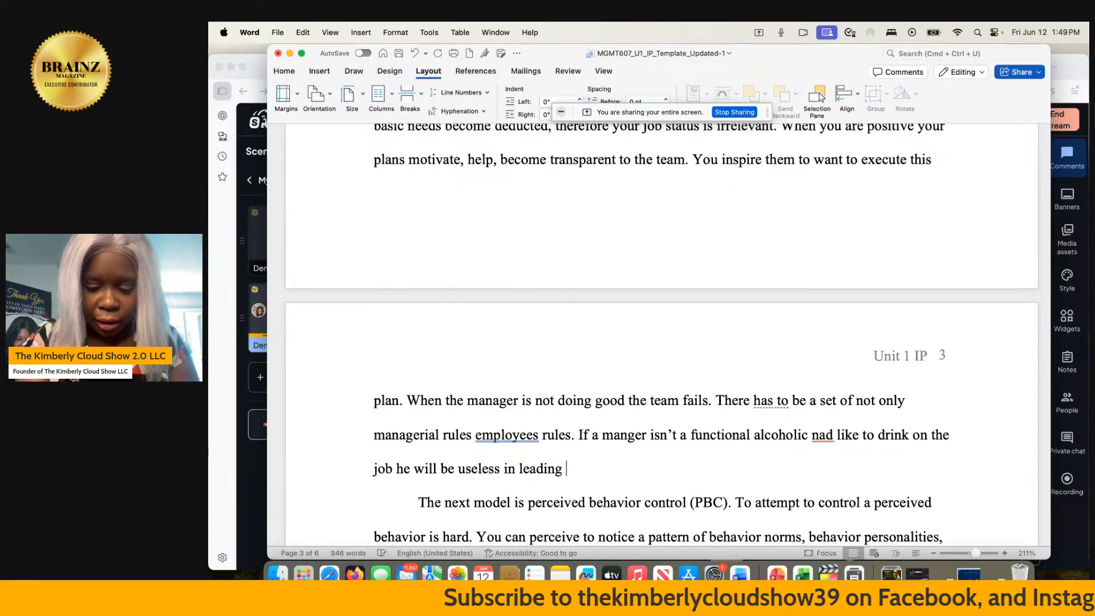
text(and isolation)
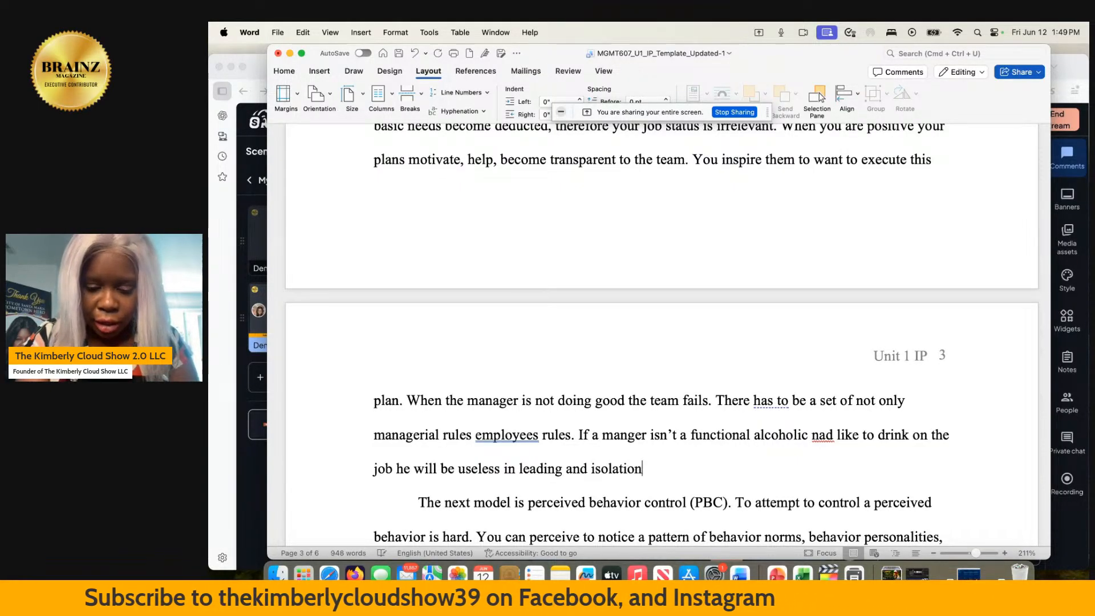
text( occur)
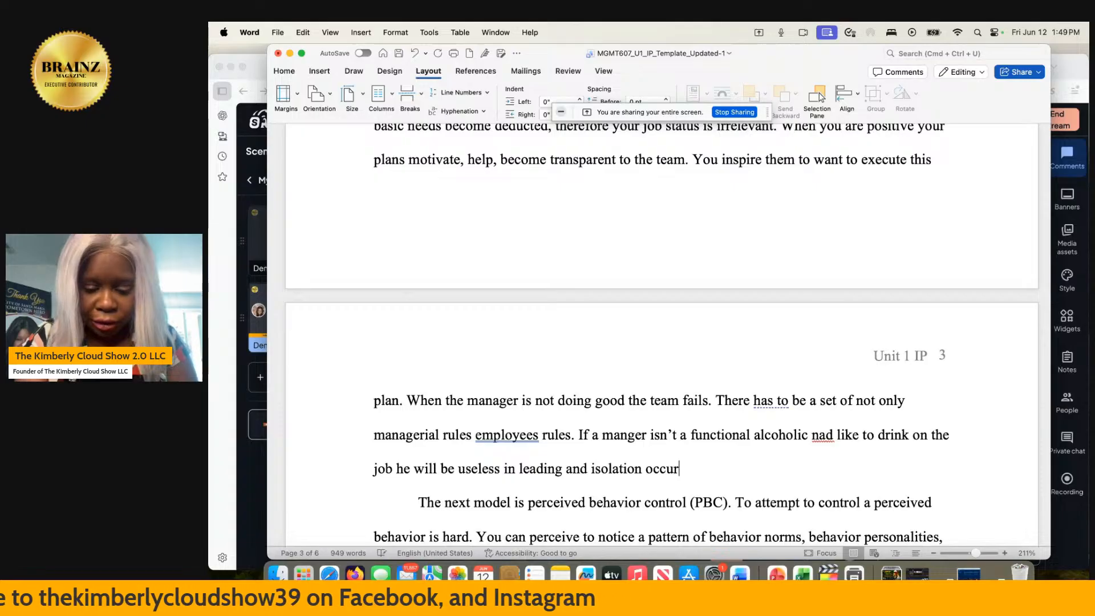
text(s irri)
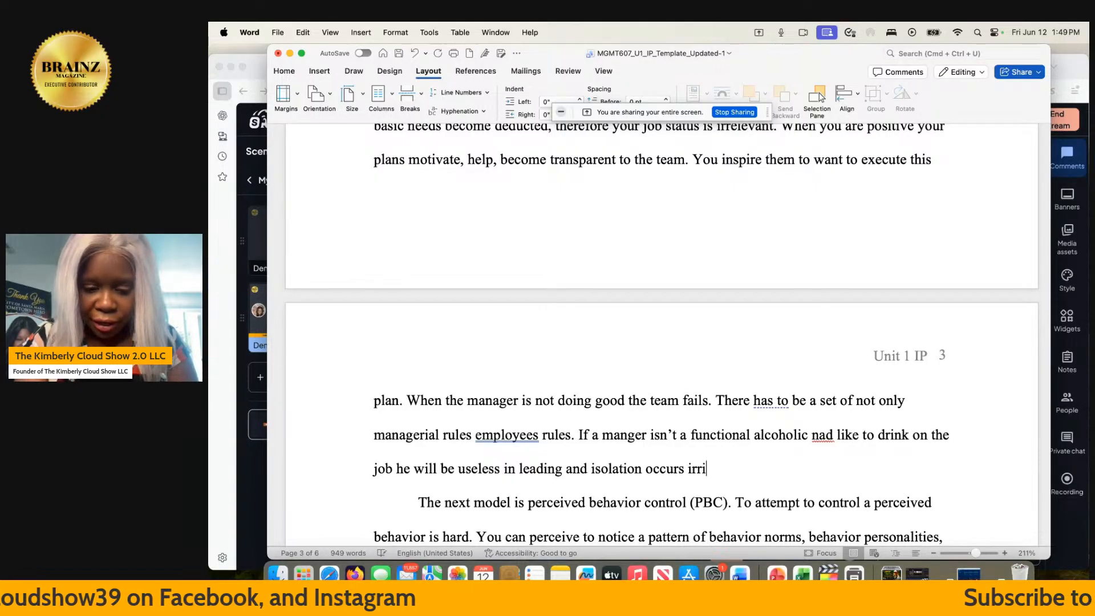
text(atation occurs agitation of no )
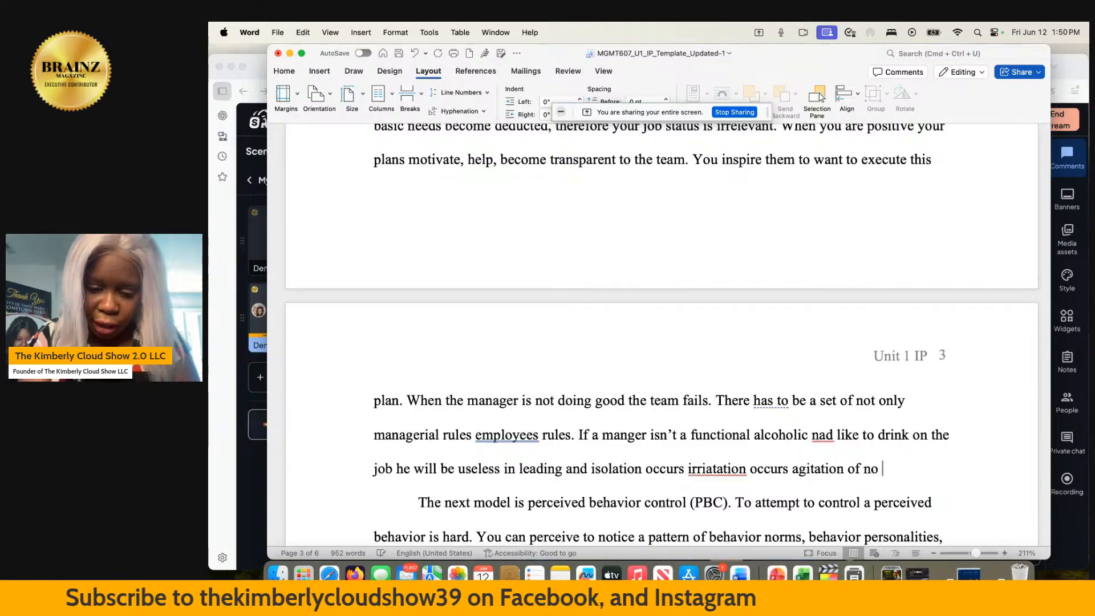
text(direction occu)
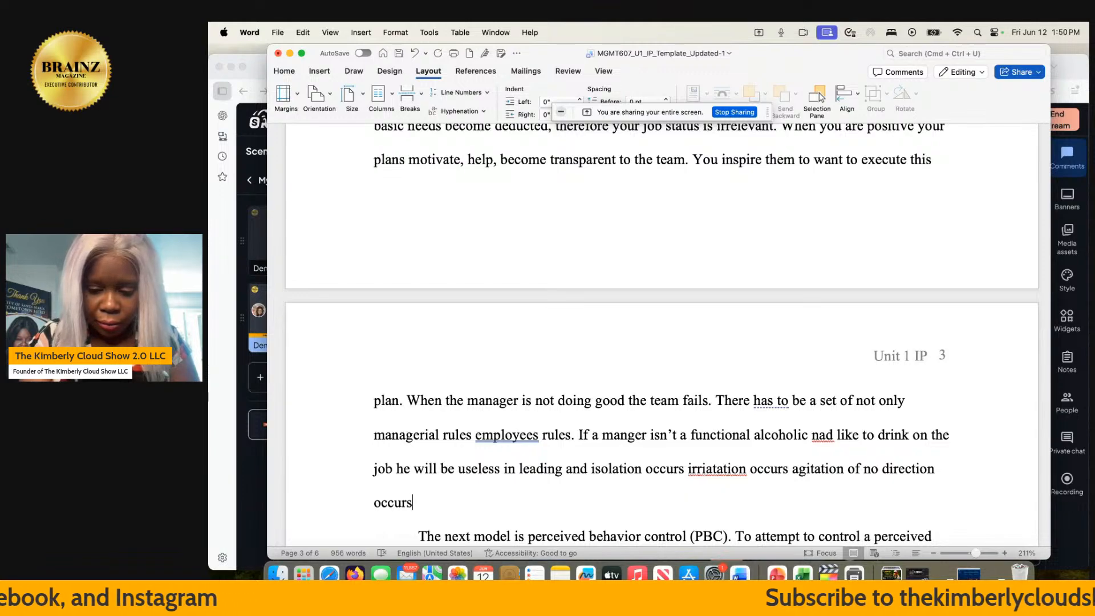
text(rs, the com)
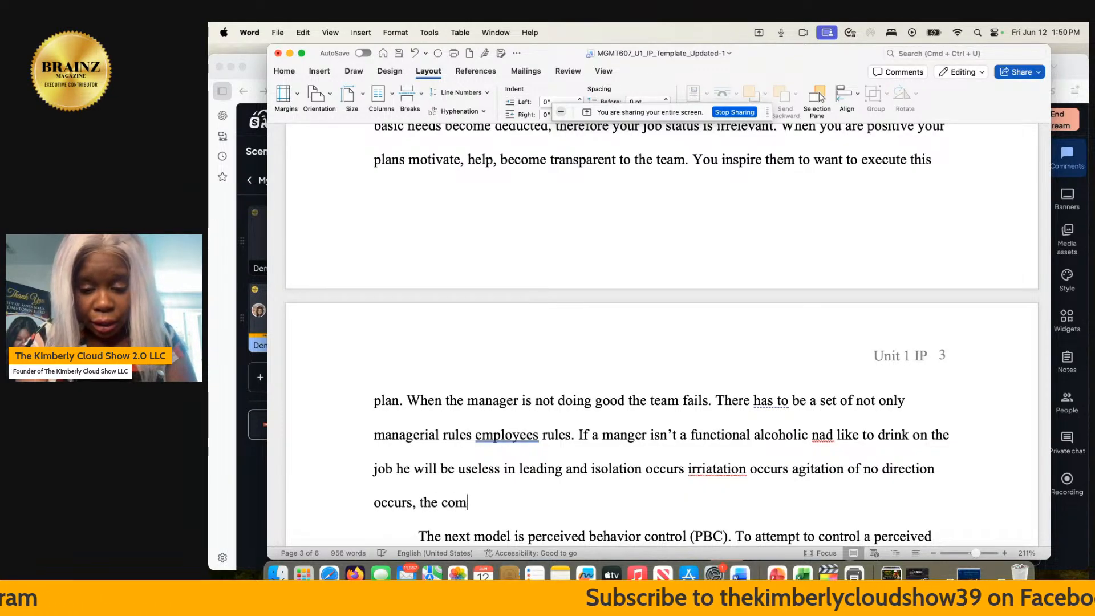
text(pany isn)
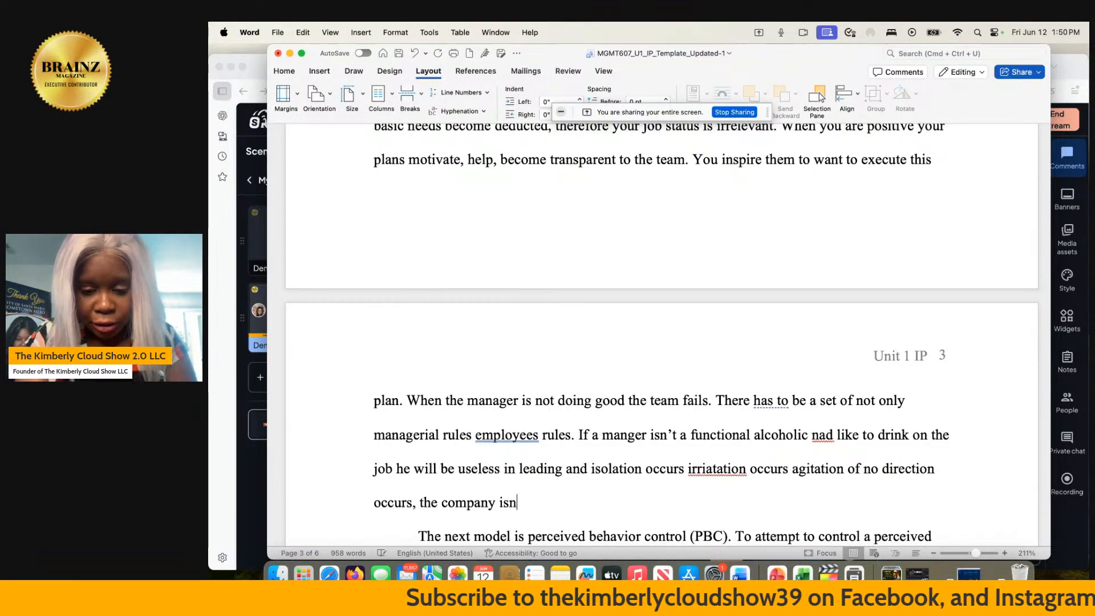
text('t going )
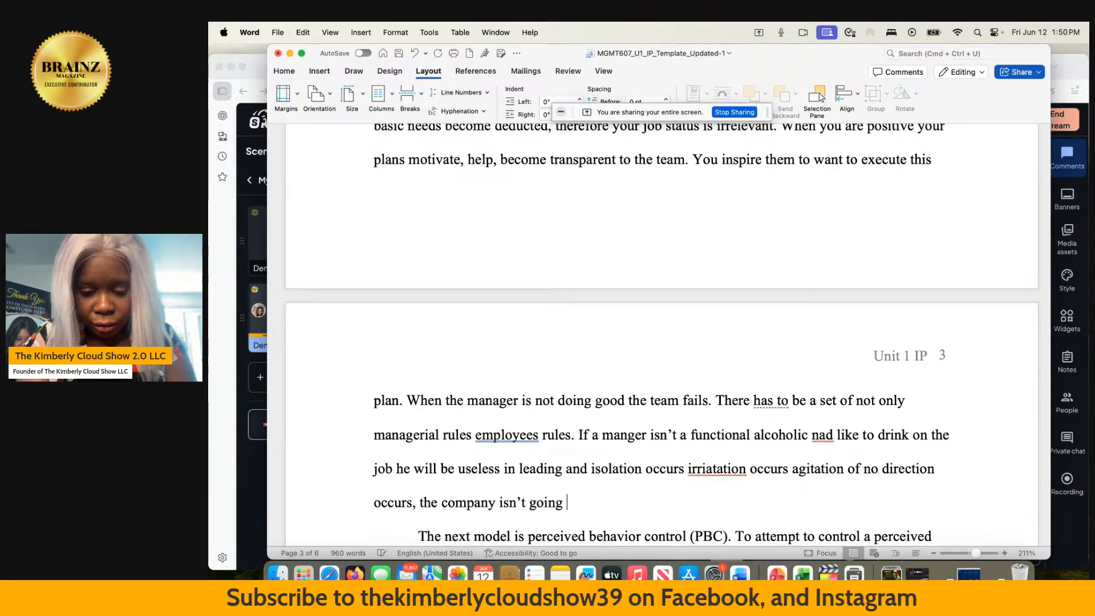
text(survicve)
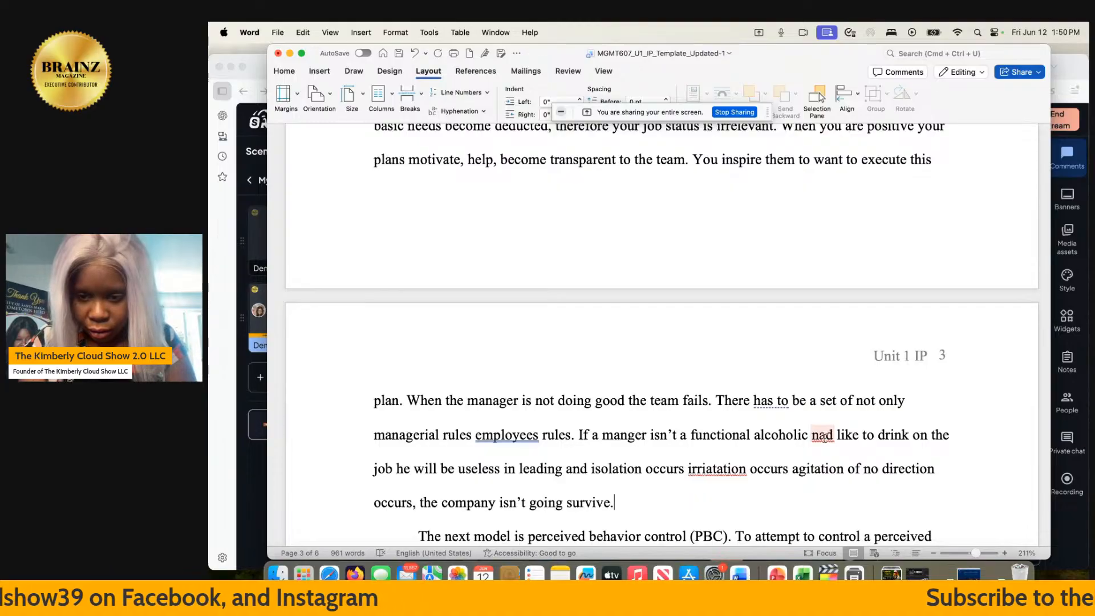
- Correct the misspelled words "nad" to "and" and "irriatation" to "irritation" using the suggested spellings
click(825, 437)
click(824, 340)
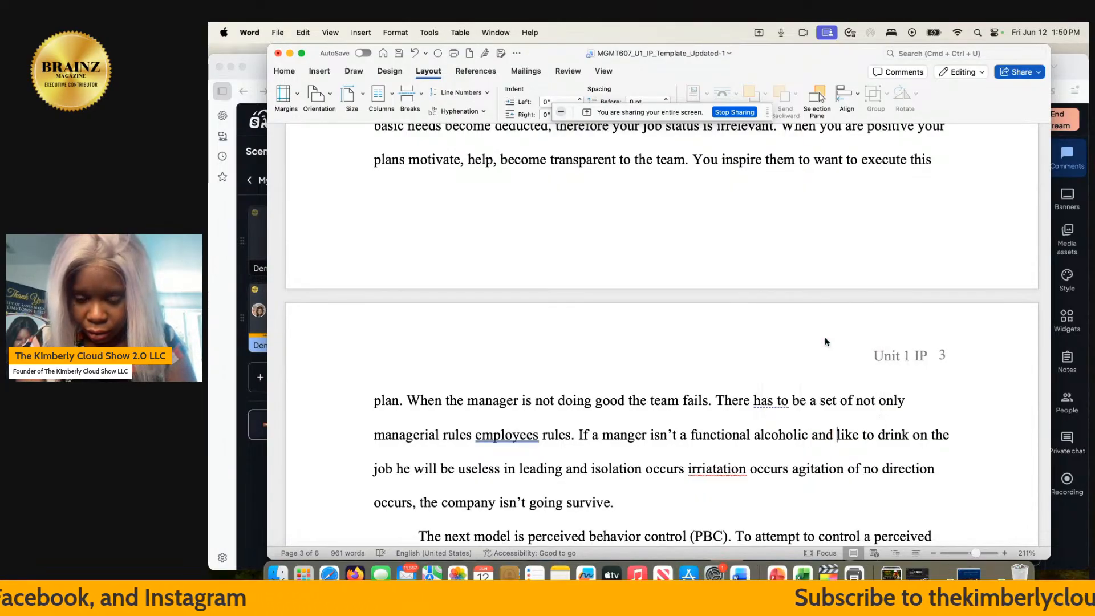
click(715, 471)
click(714, 398)
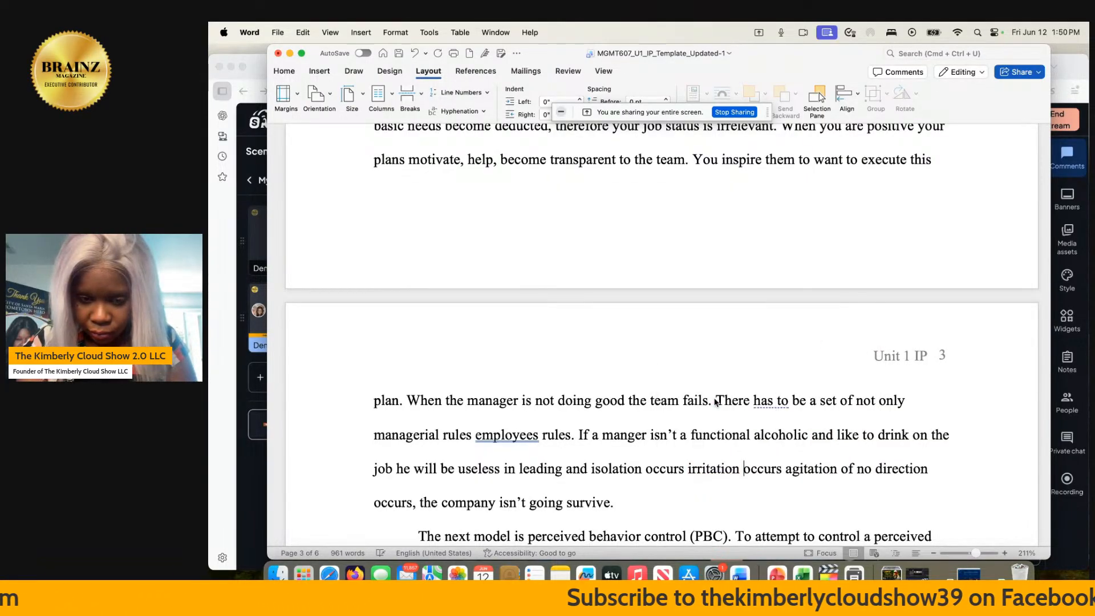
- Insert commas after "leading", "isolation occurs" and "irritation occurs" in the sentence about the manager drinking on the job
click(560, 470)
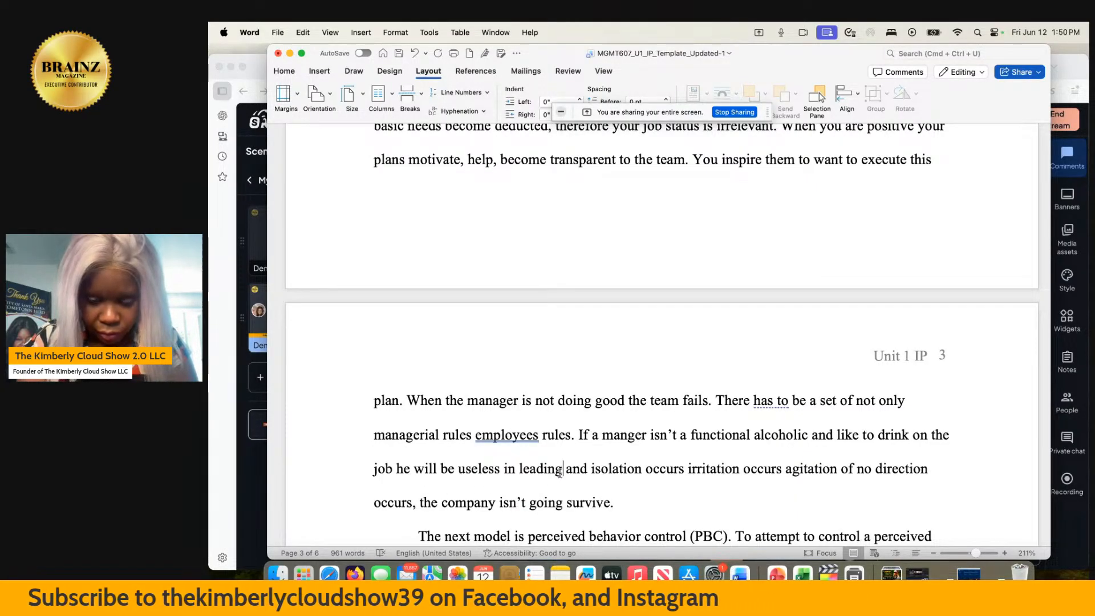
text(,)
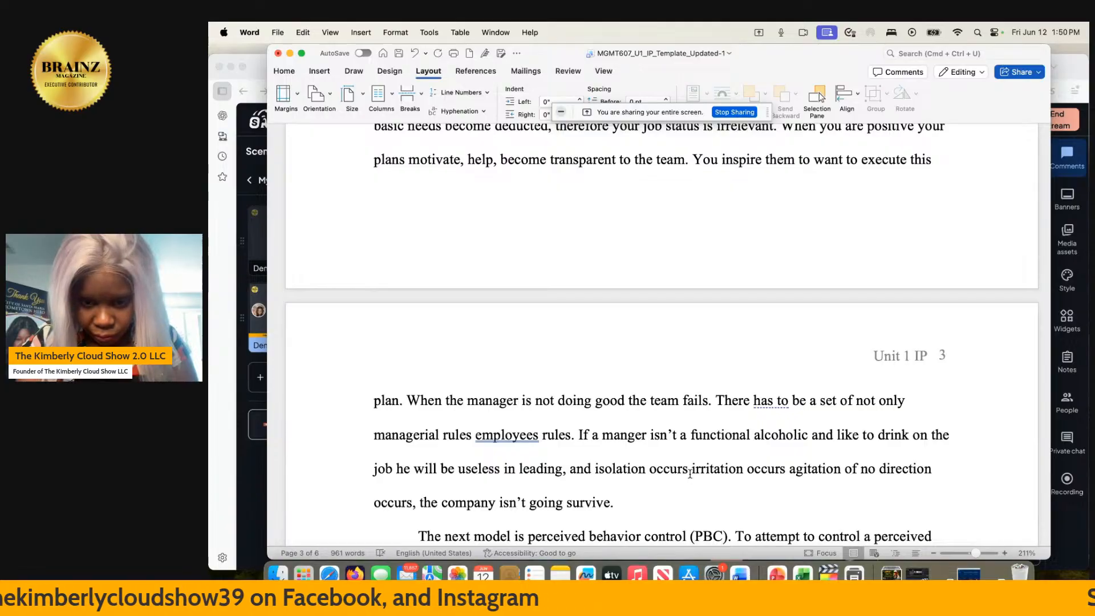
click(687, 472)
text(,)
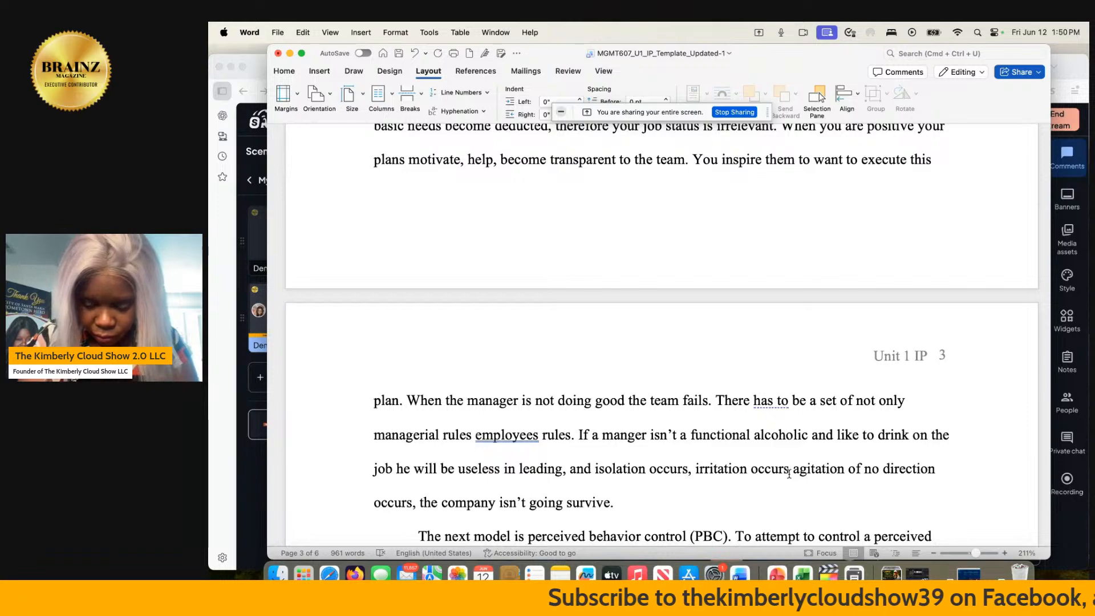
text(,)
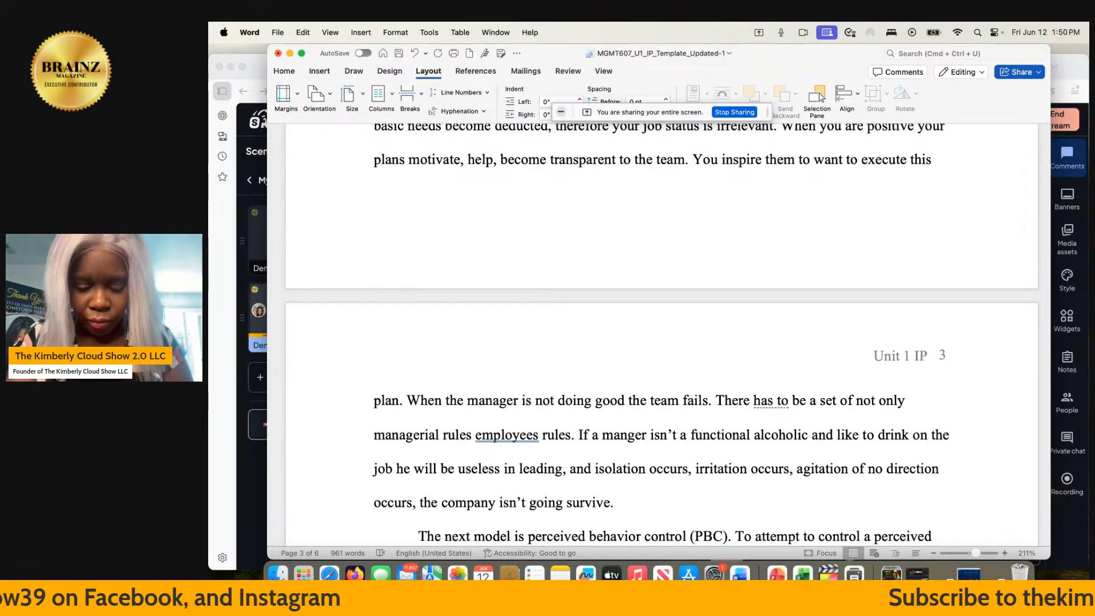
- Start another sentence after "survive." with "Lets face the facts:"
text(L)
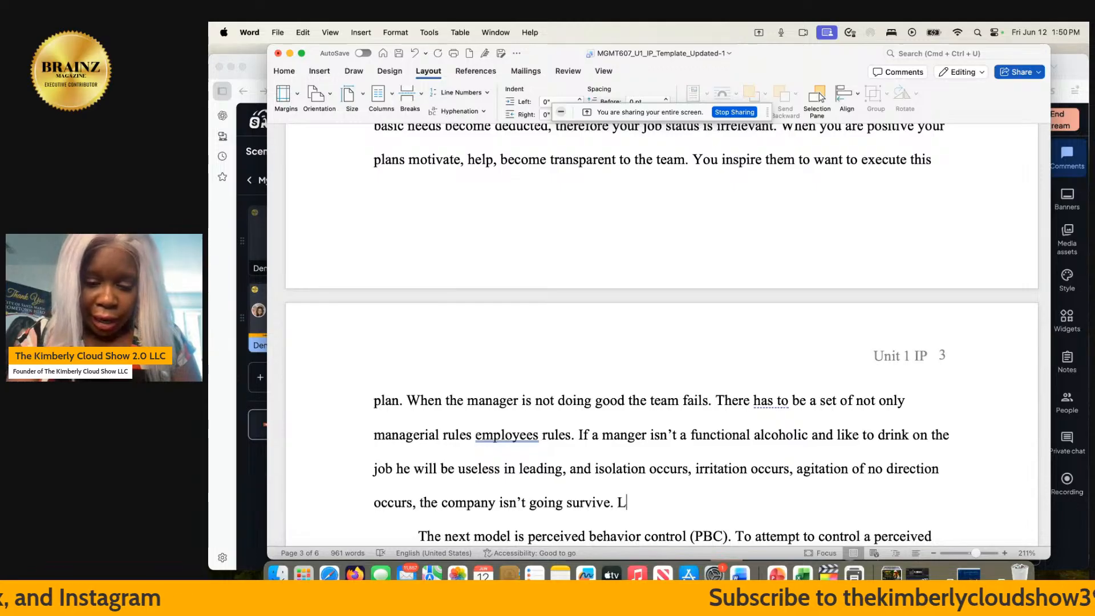
text(ets face the fac)
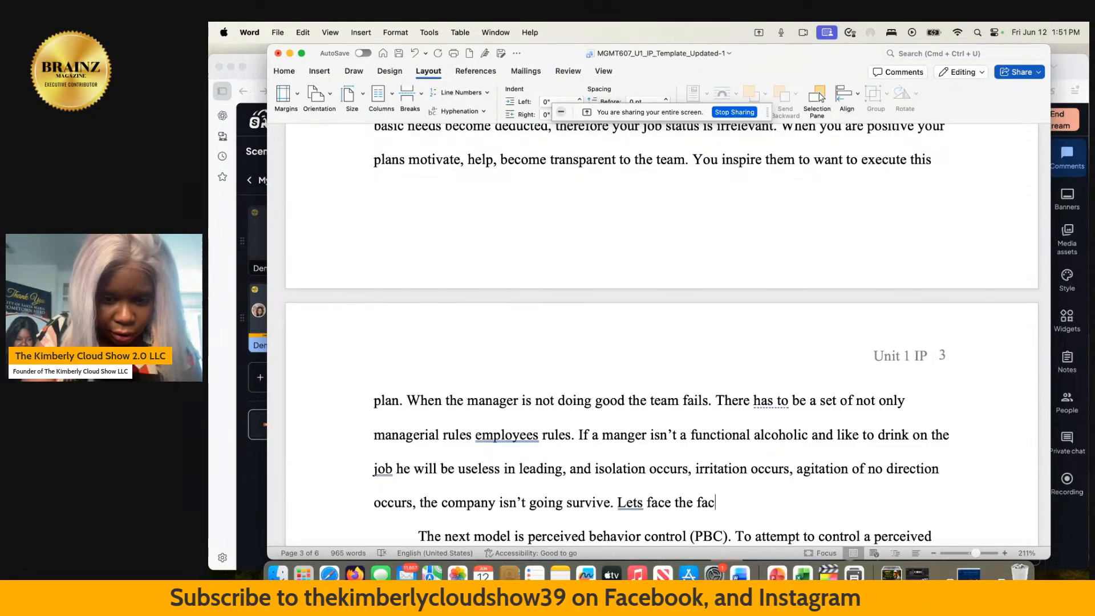
text(ts: )
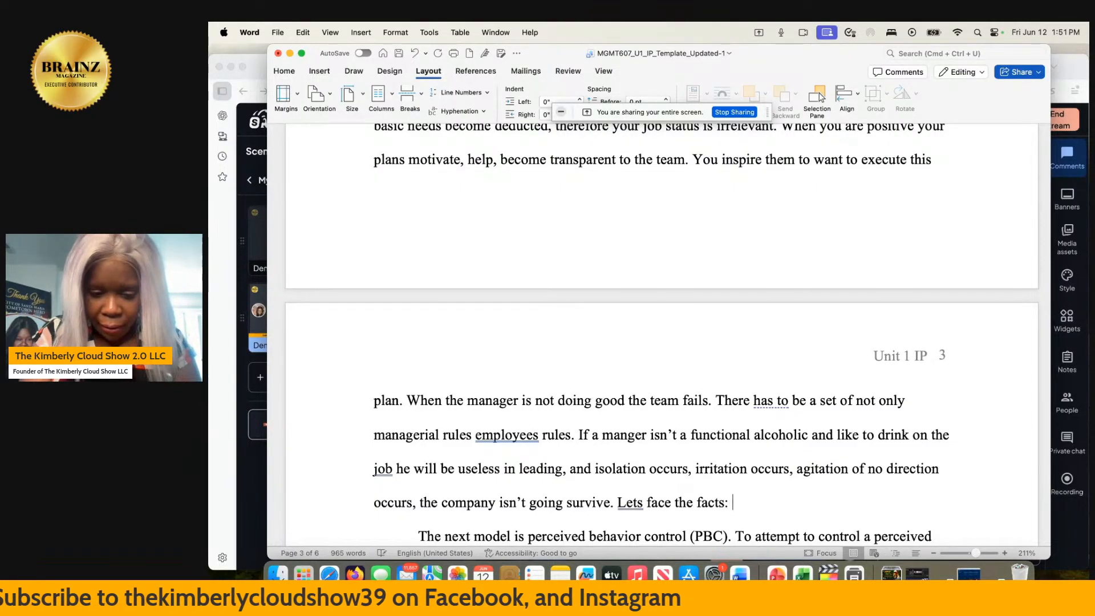
text(The )
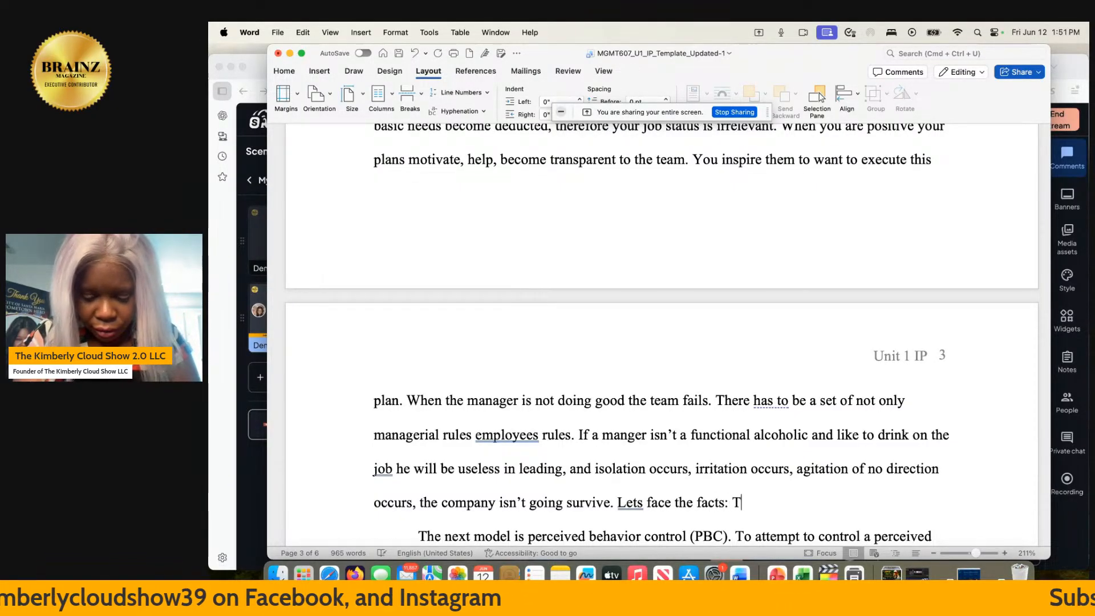
text(envi)
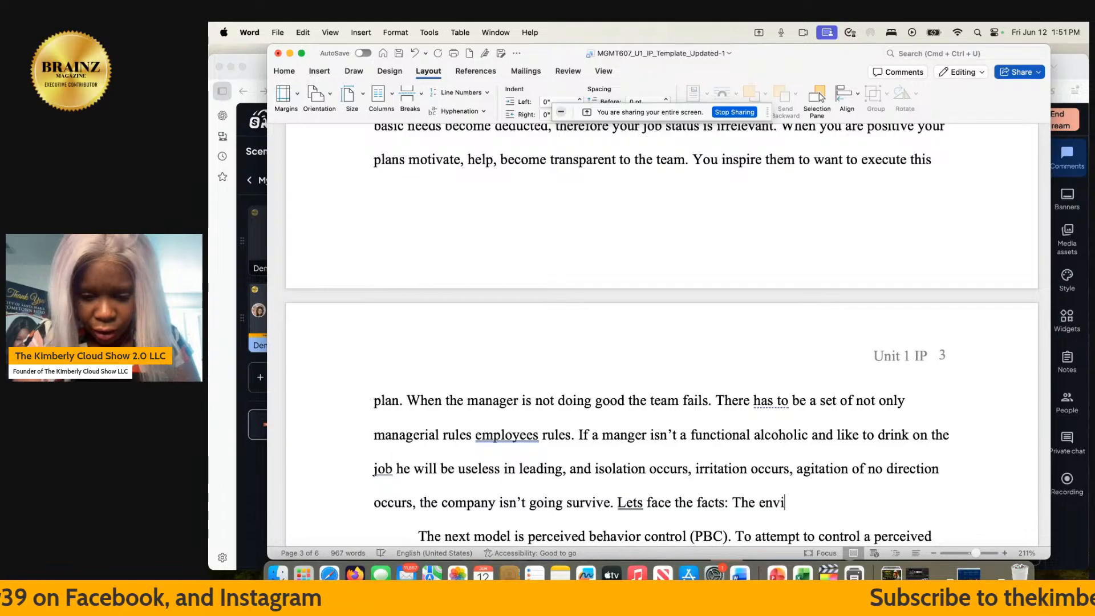
text(oronment )
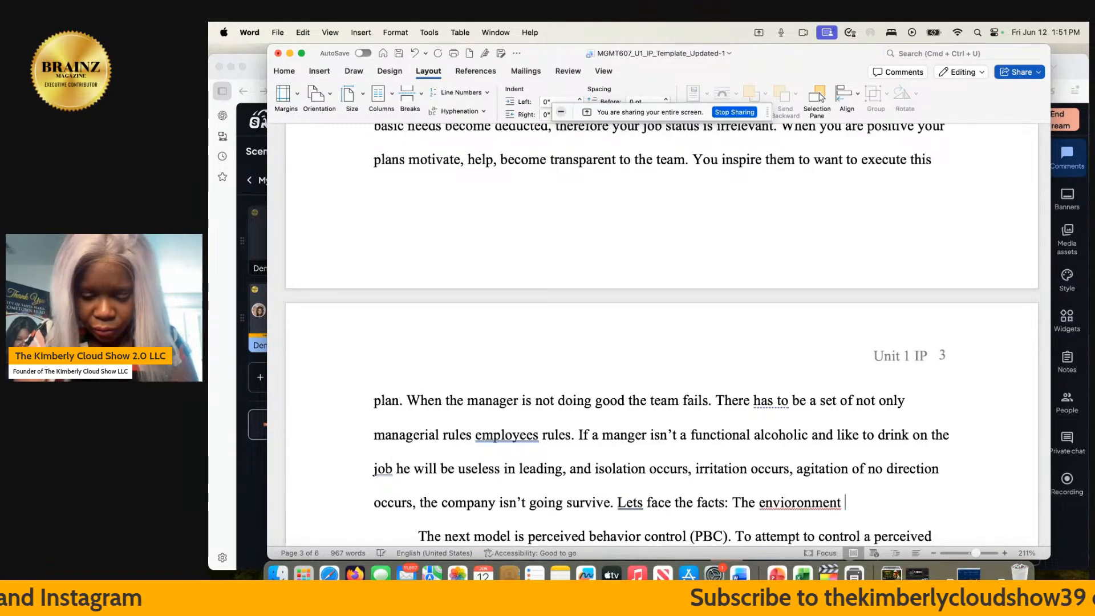
text(plays )
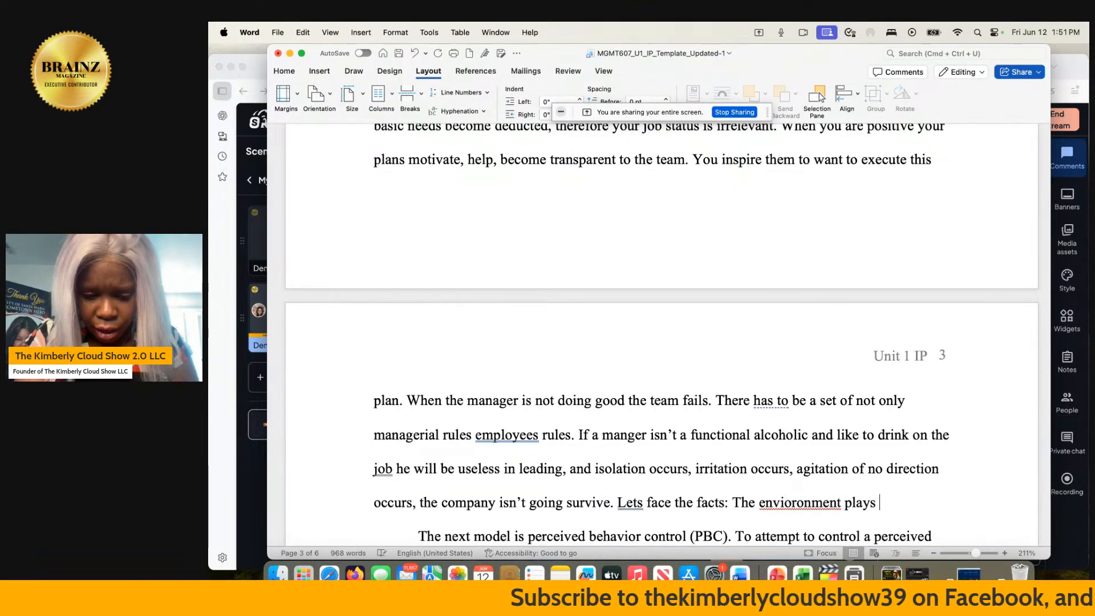
text(a hiuge part)
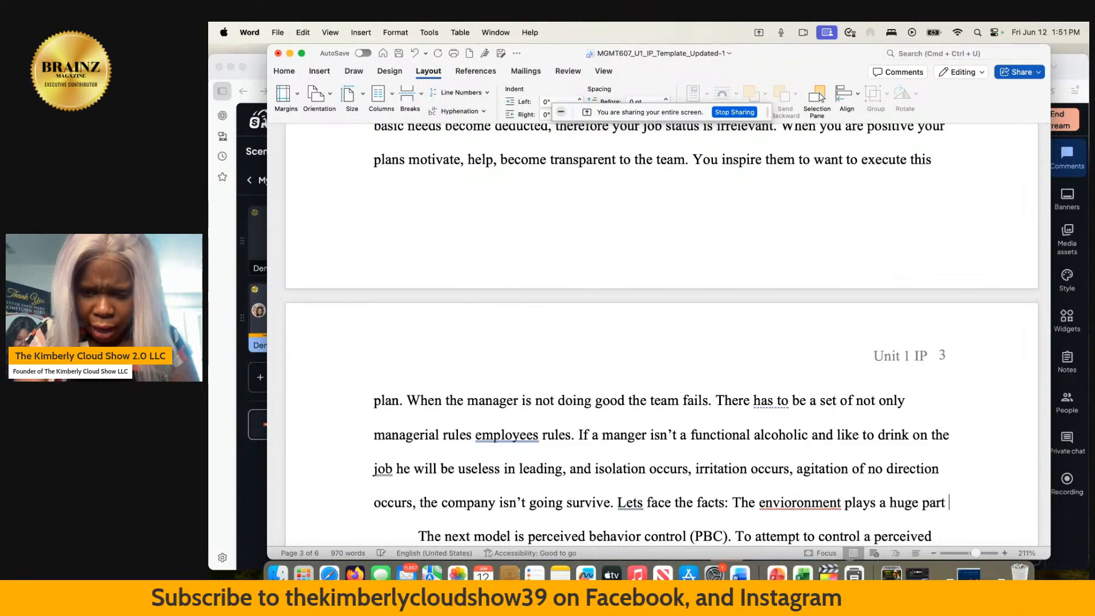
text( and how)
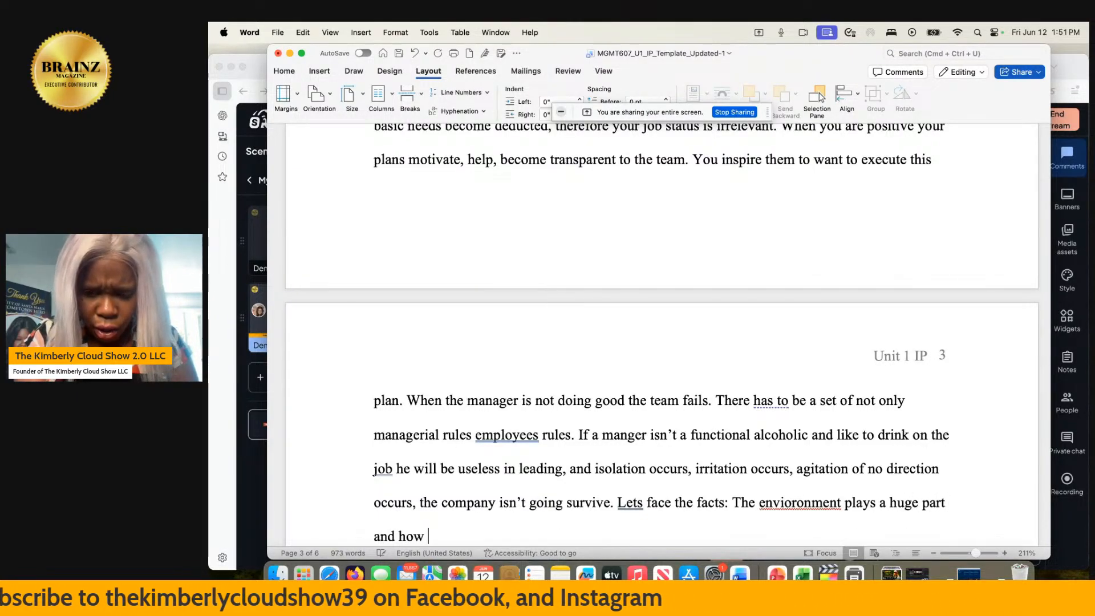
text( you were raised)
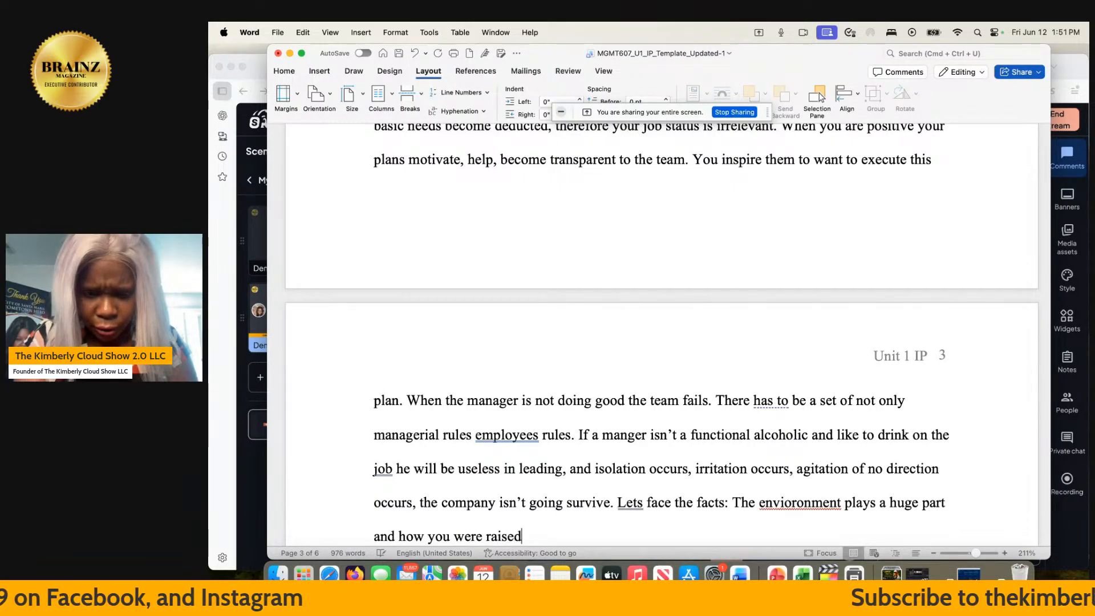
text(.)
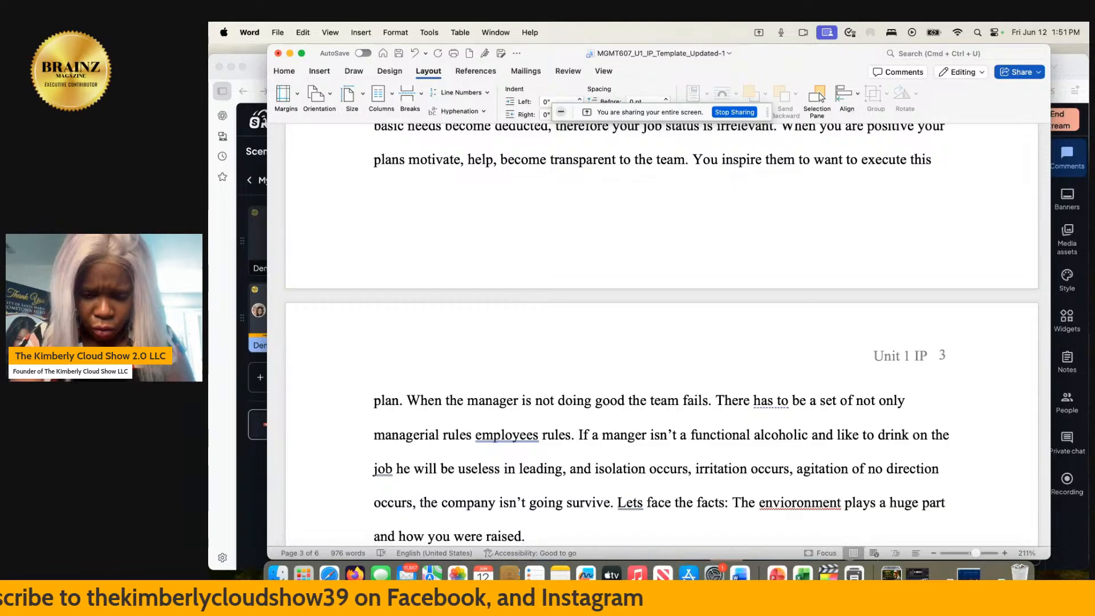
- Add the sentence "We have to form a better communiation barrier toward maintain good leadership strategies." after "raised."
text(We have to )
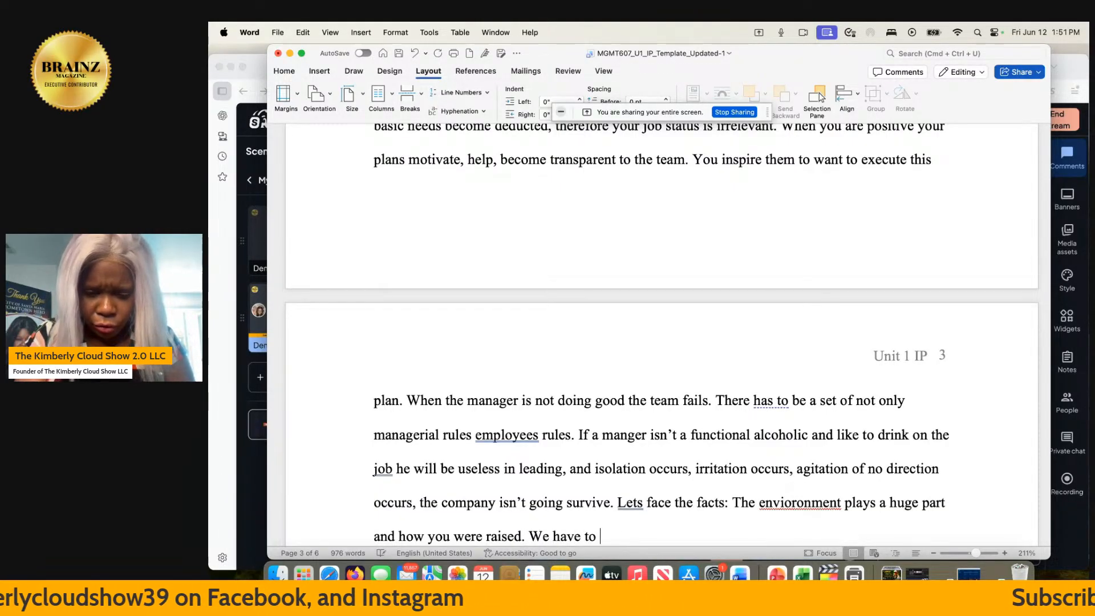
text(form a )
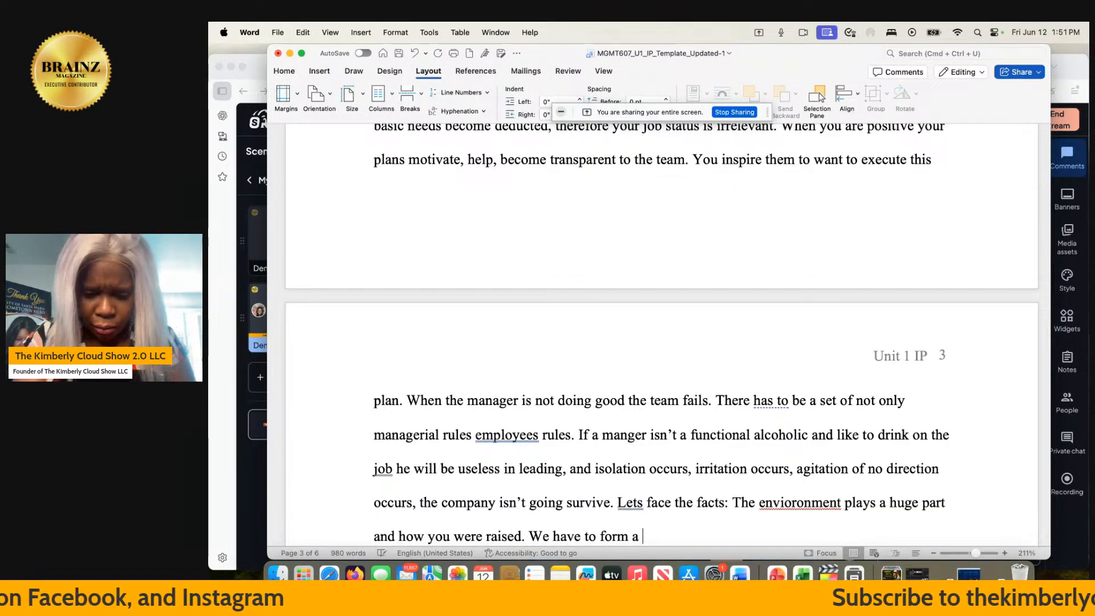
text(better comm)
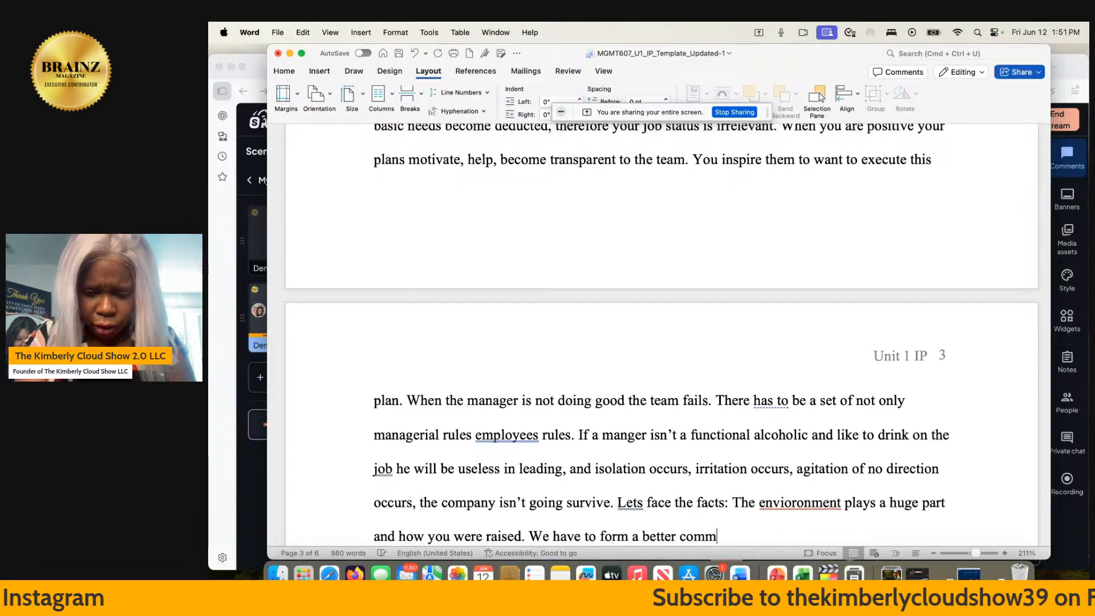
text(uniation ba)
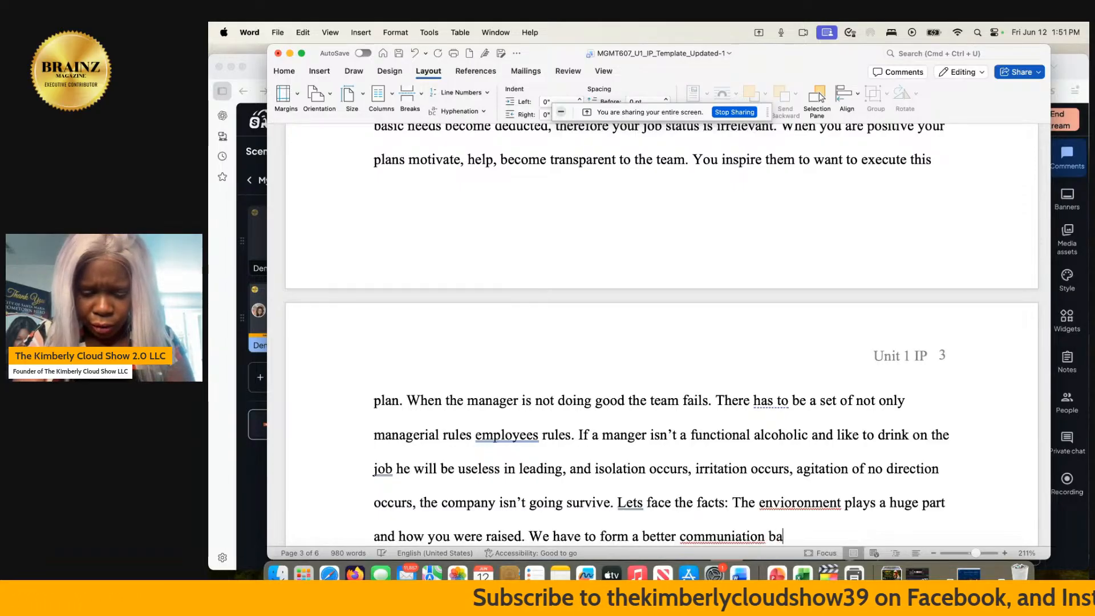
text(rrier toward )
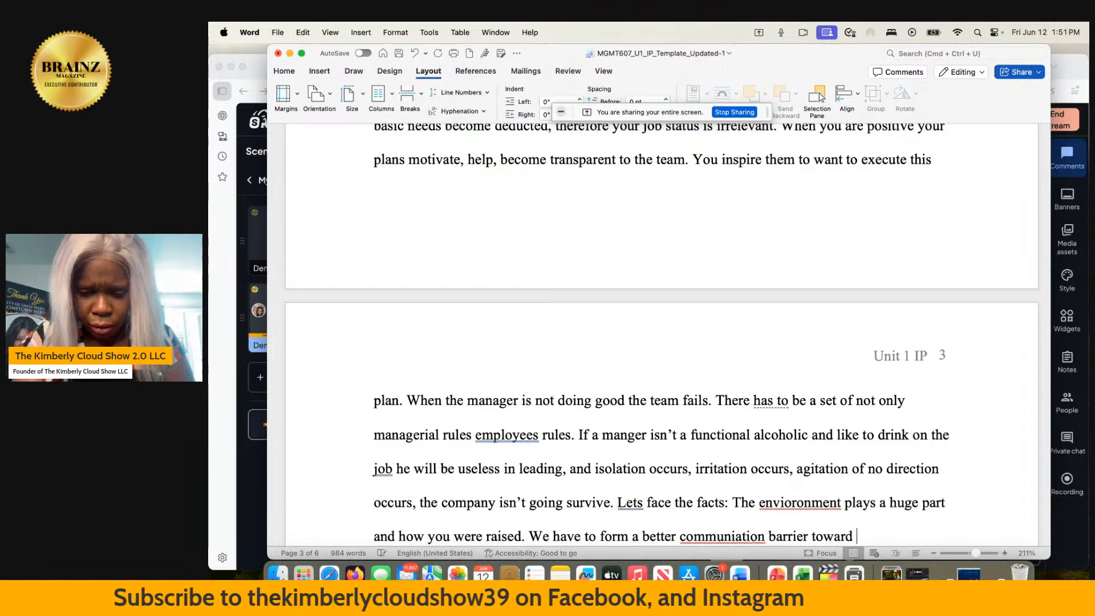
text(maintain )
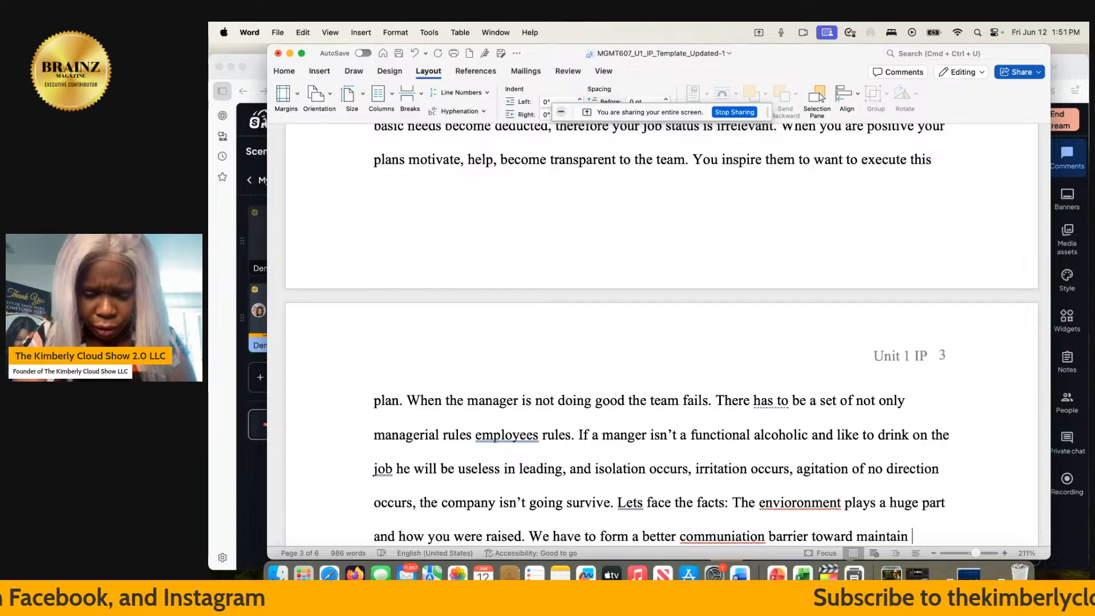
text(good leader)
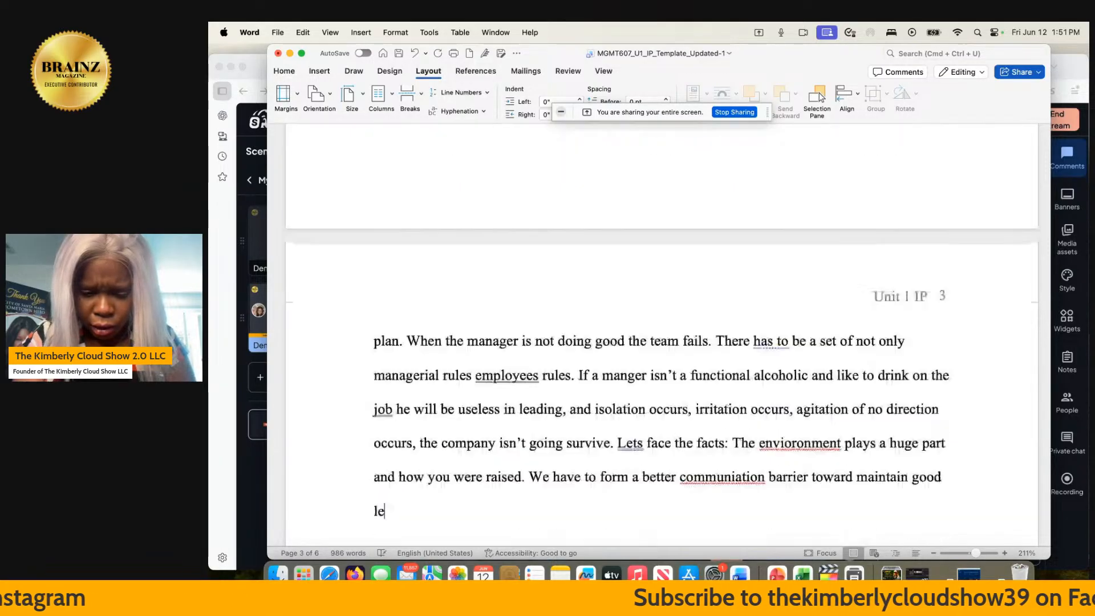
text(ship)
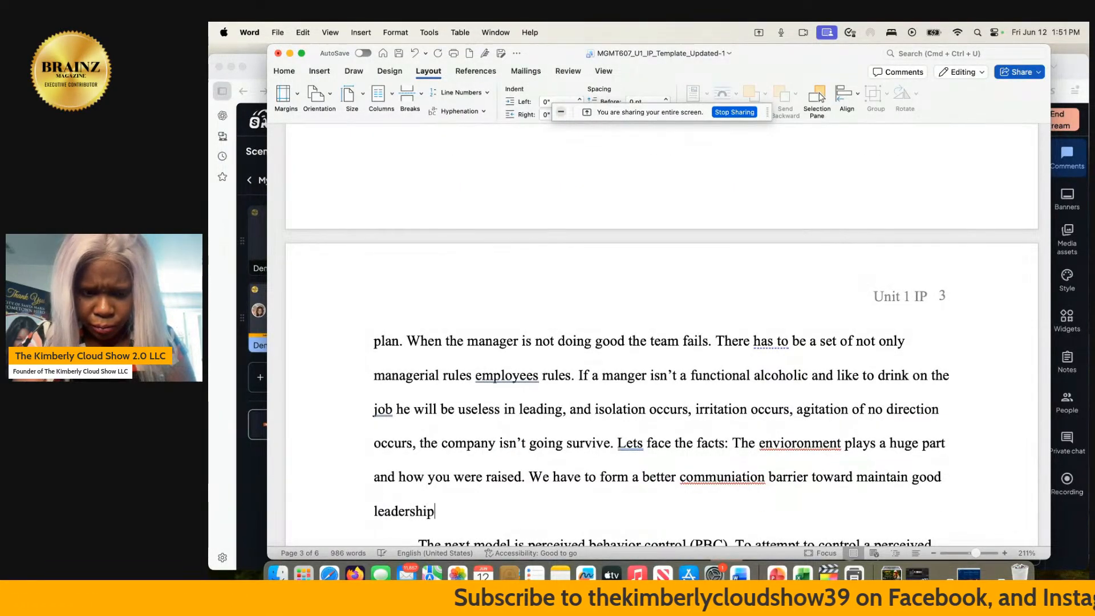
text( strategie)
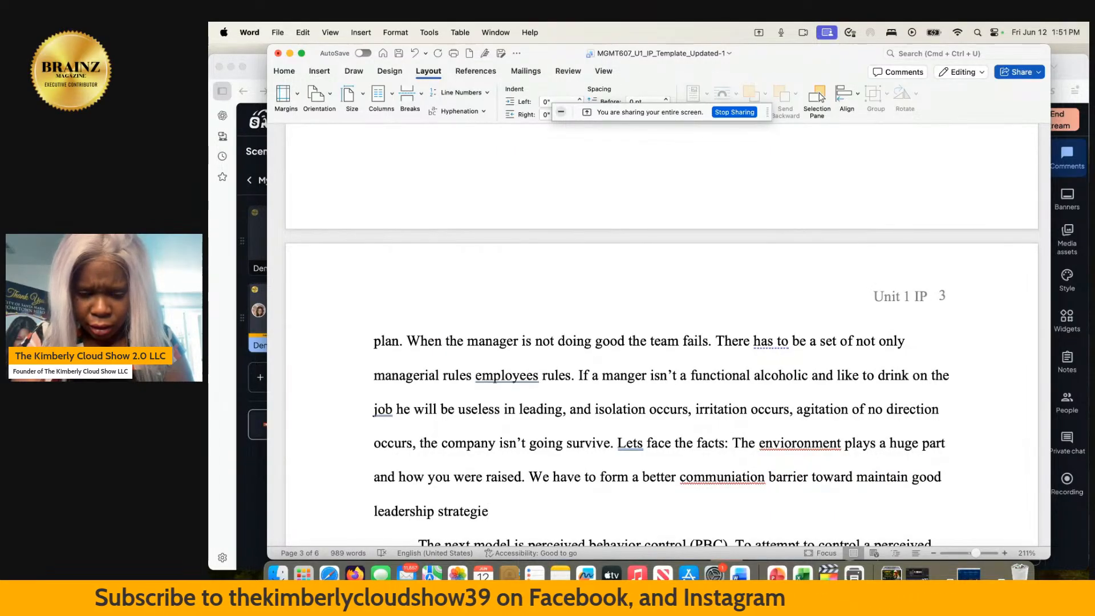
text(s.)
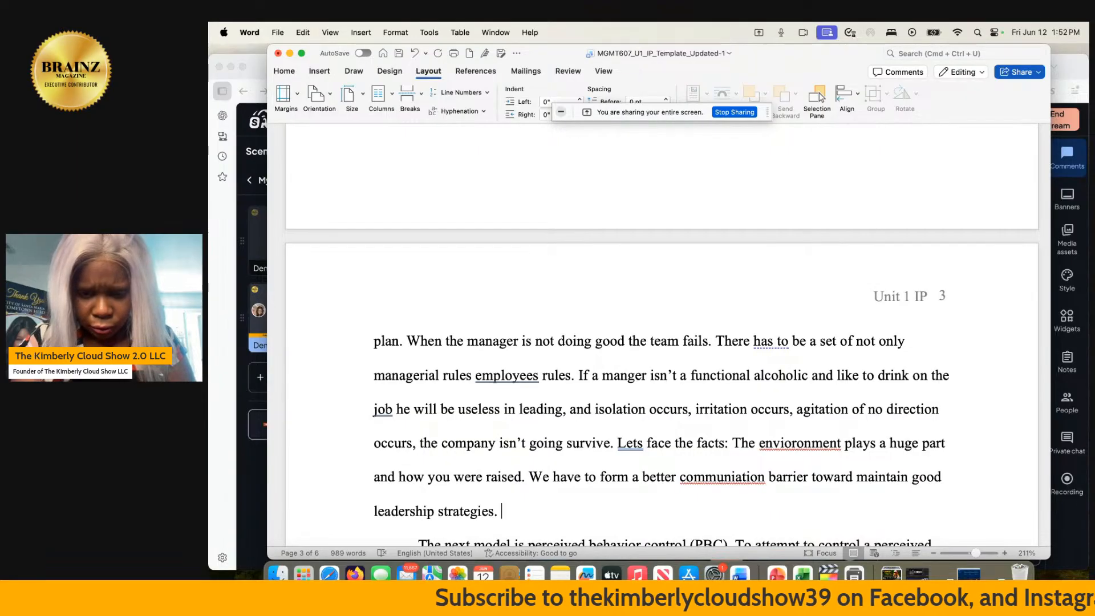
- Correct the misspelled words "envioronment" to "environment" and "communiation" to "communication" using the suggested spellings
click(795, 484)
click(731, 475)
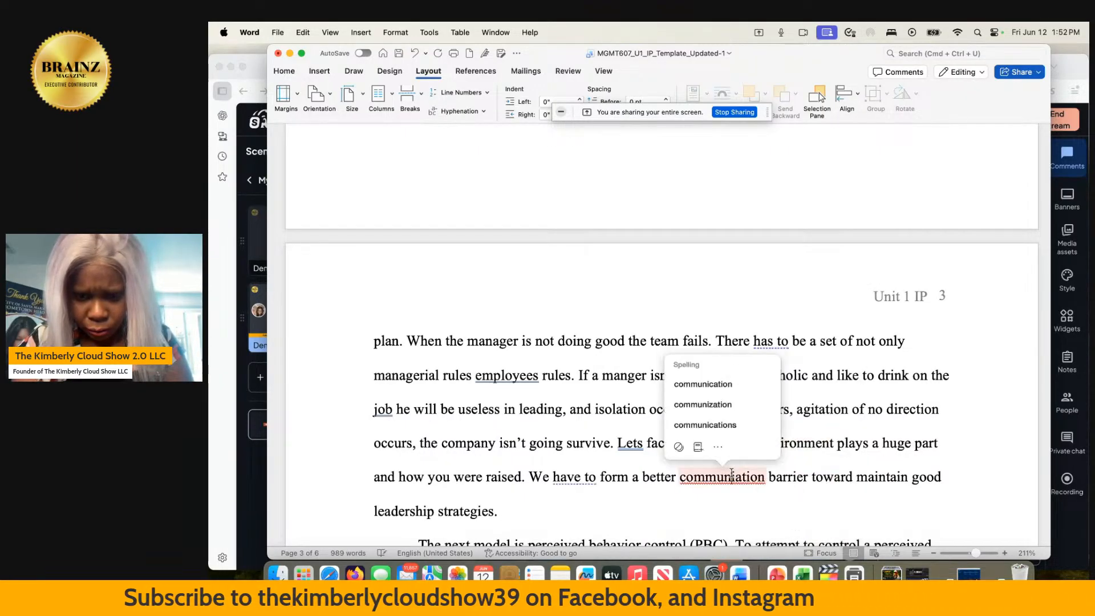
click(735, 386)
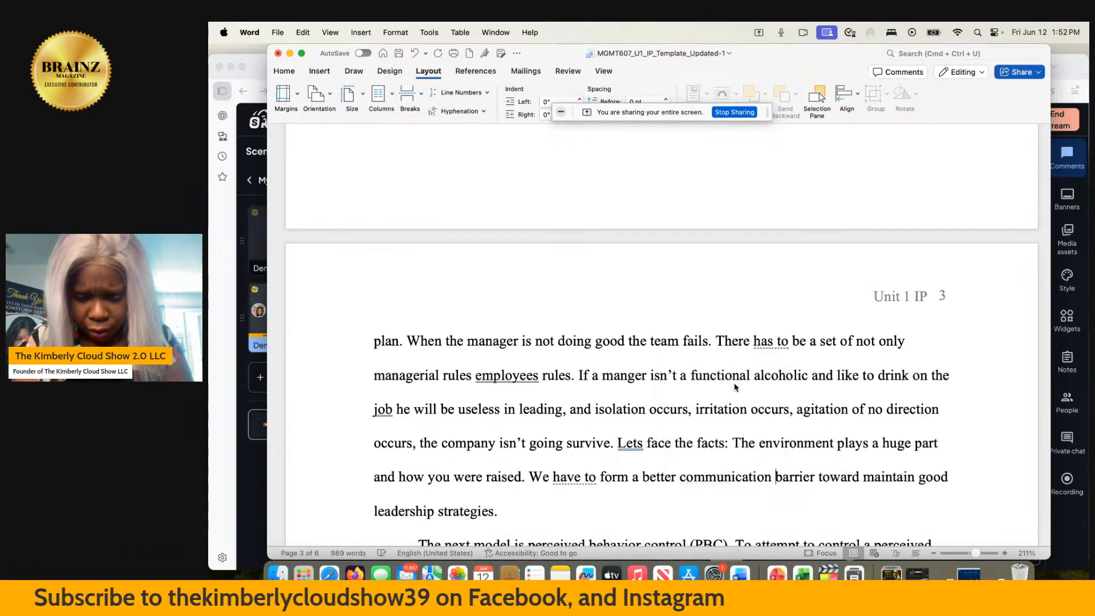
- Begin another sentence at the end of the paragraph, after "leadership strategies.", with "Start with the model and"
click(519, 509)
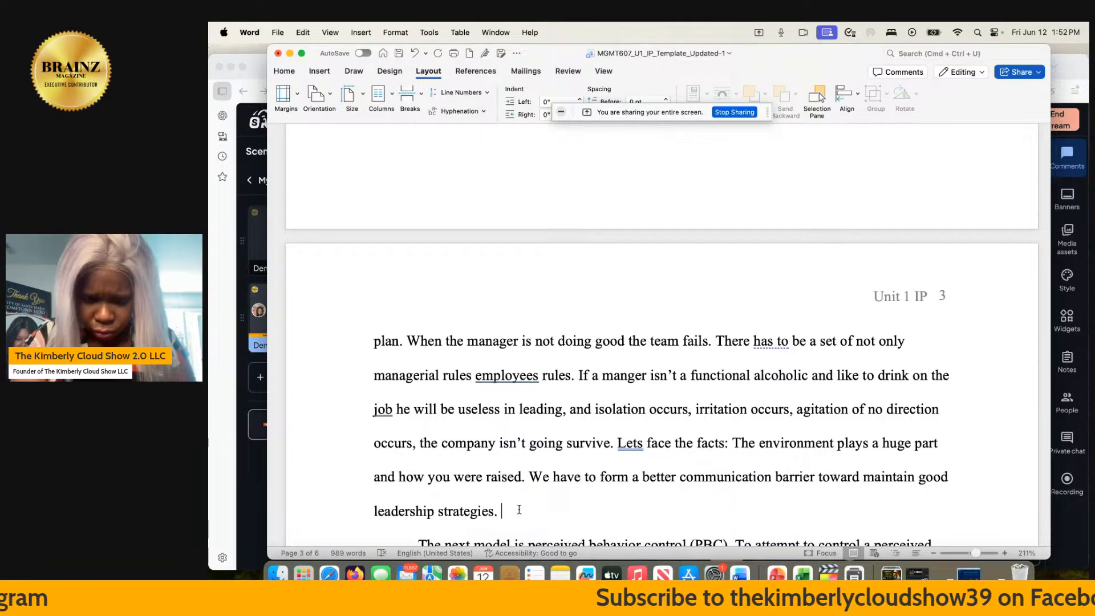
text(Sta)
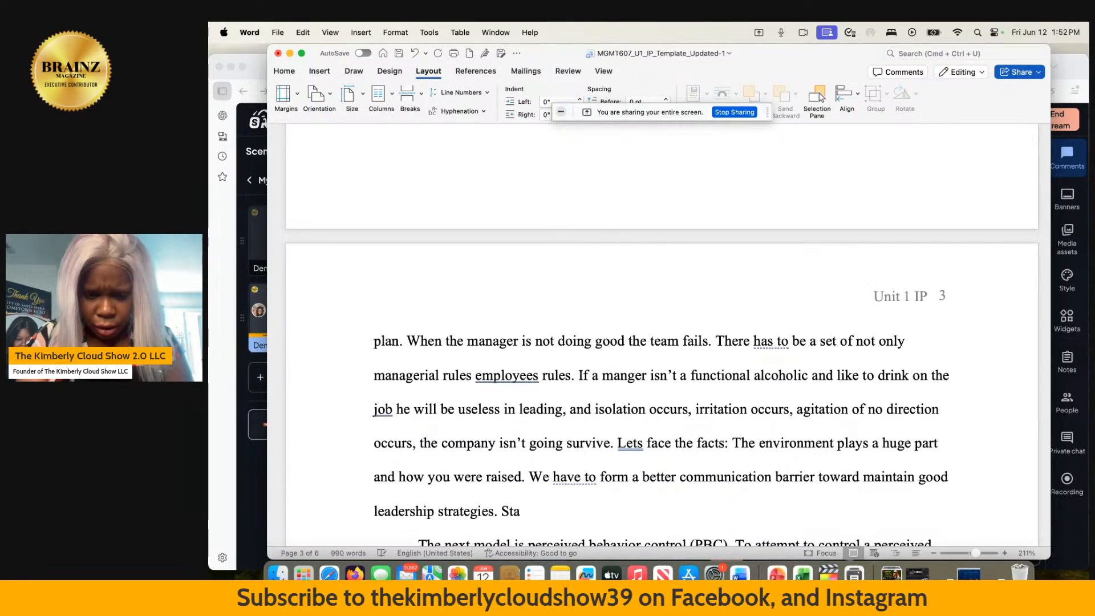
text(rt)
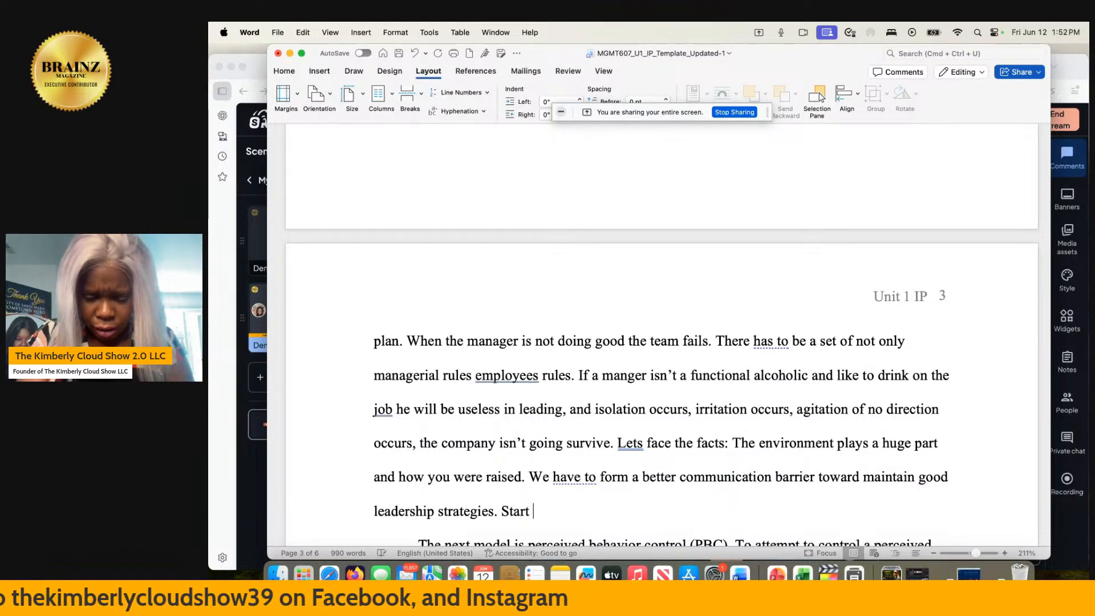
text( with the )
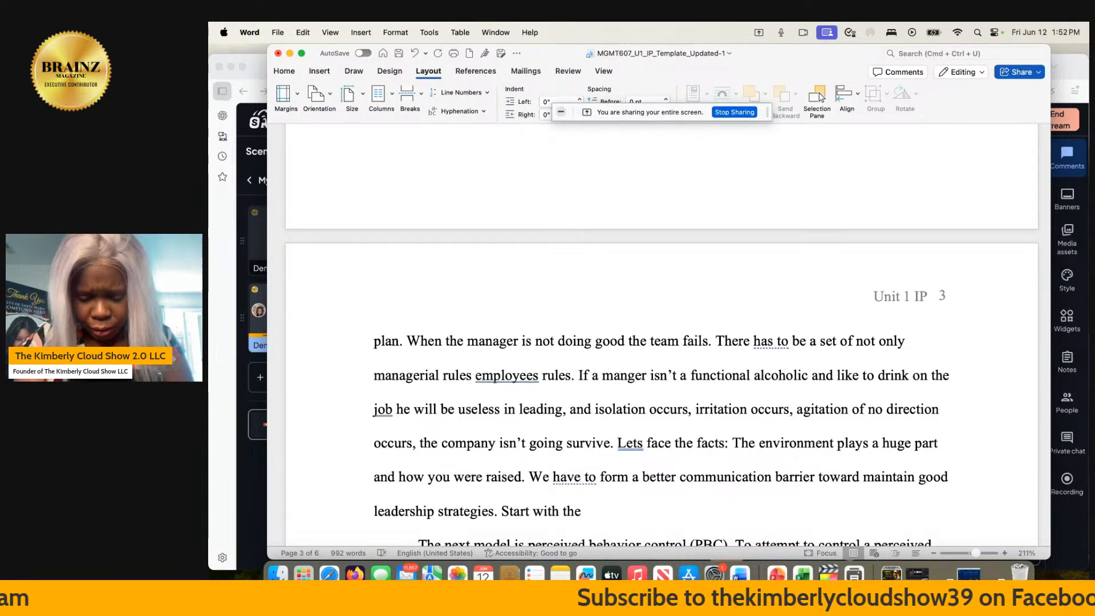
text(model)
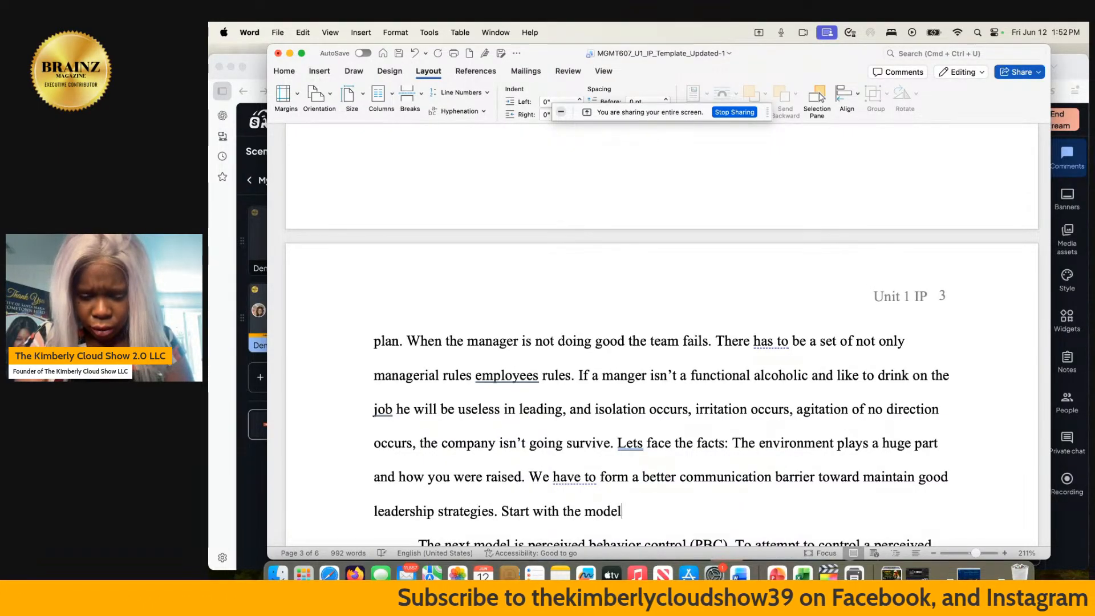
text( and)
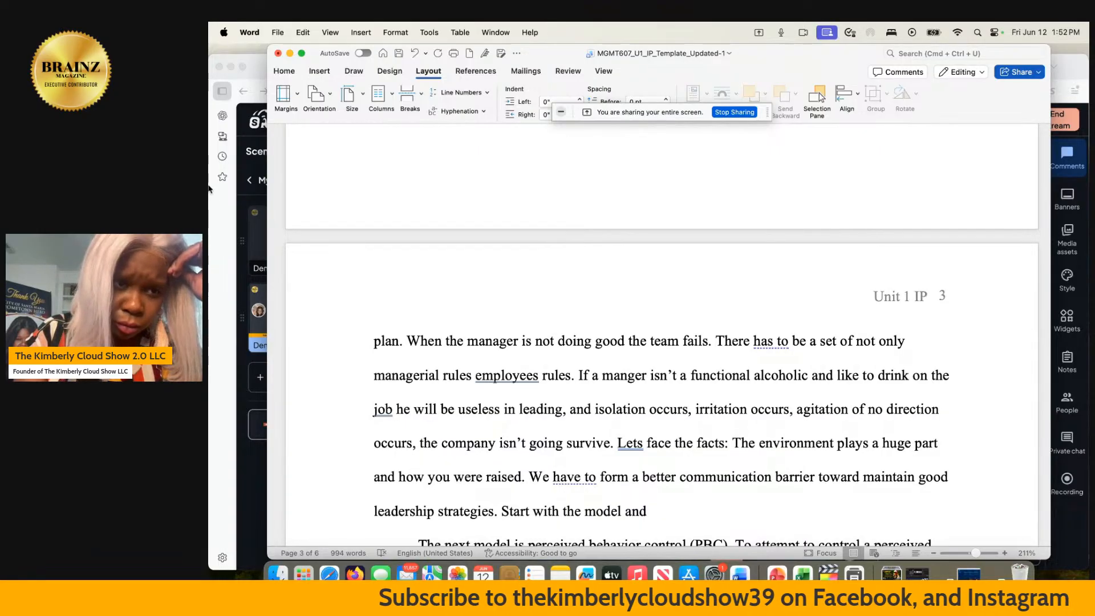
- Move the document window aside, switch to the Colorado Technical University portal in Firefox and log in with the saved credentials
drag(309, 60, 484, 208)
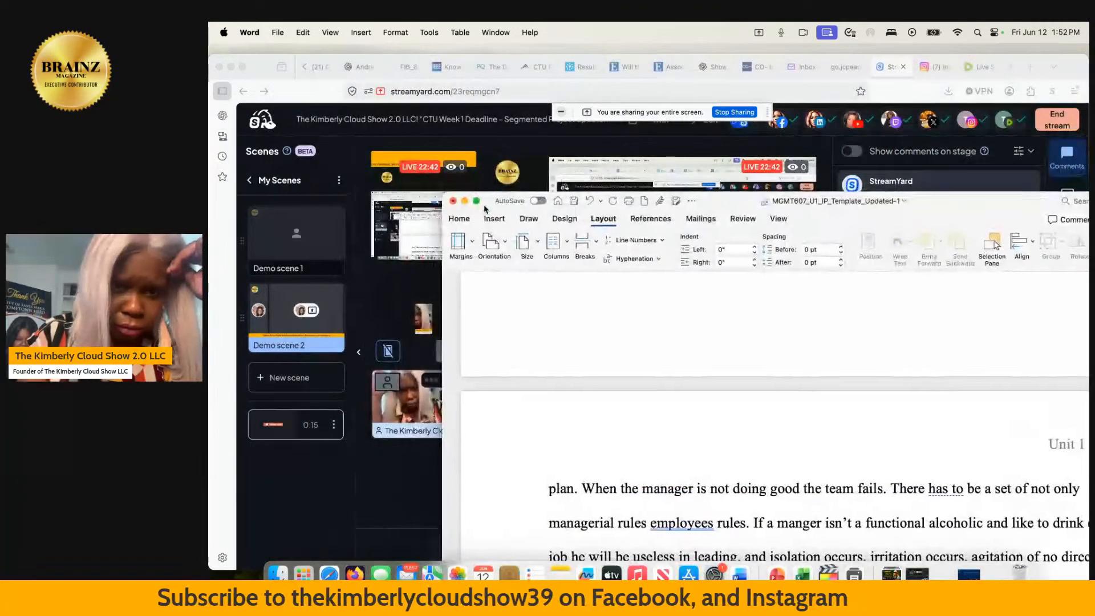
click(532, 67)
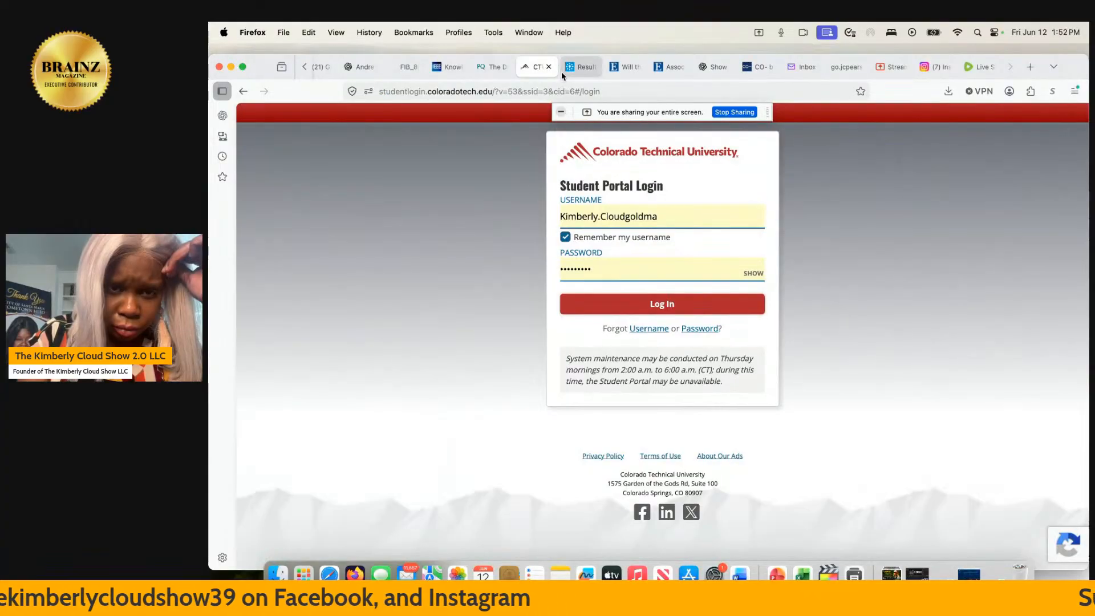
click(627, 302)
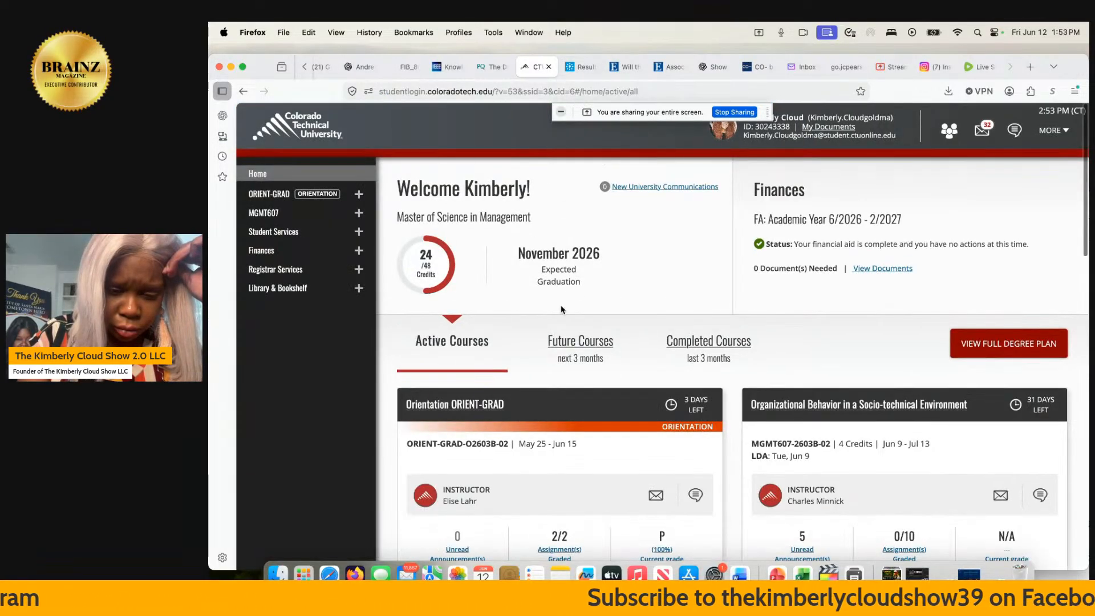
- Open the assignment details of the Unit 1 - Individual Project from the MGMT607 course dashboard to review its requirements
scroll(561, 309, down, 4)
click(867, 257)
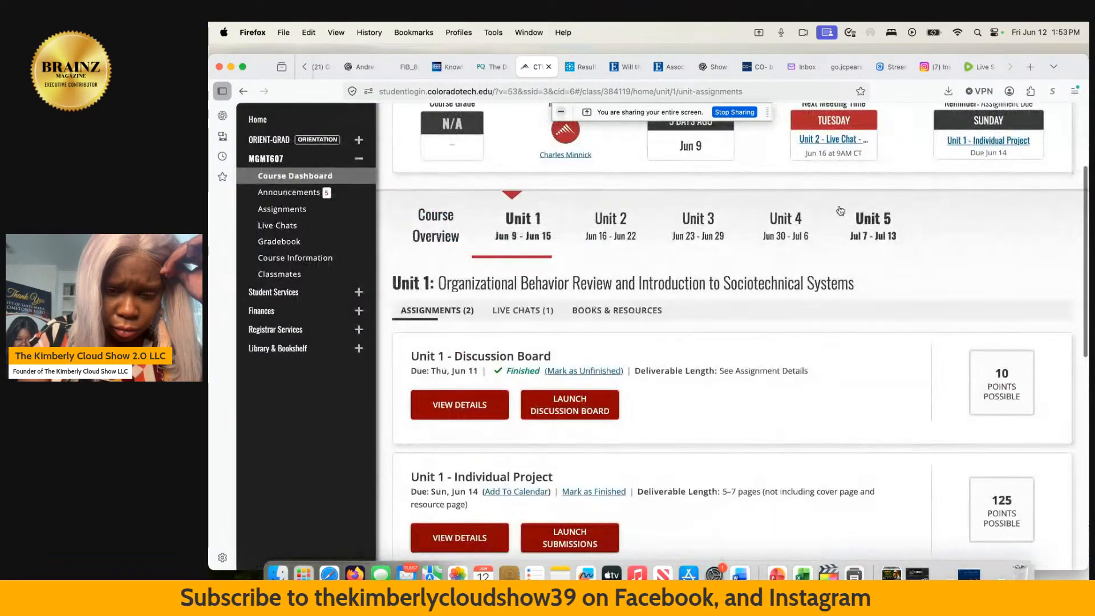
scroll(840, 208, down, 2)
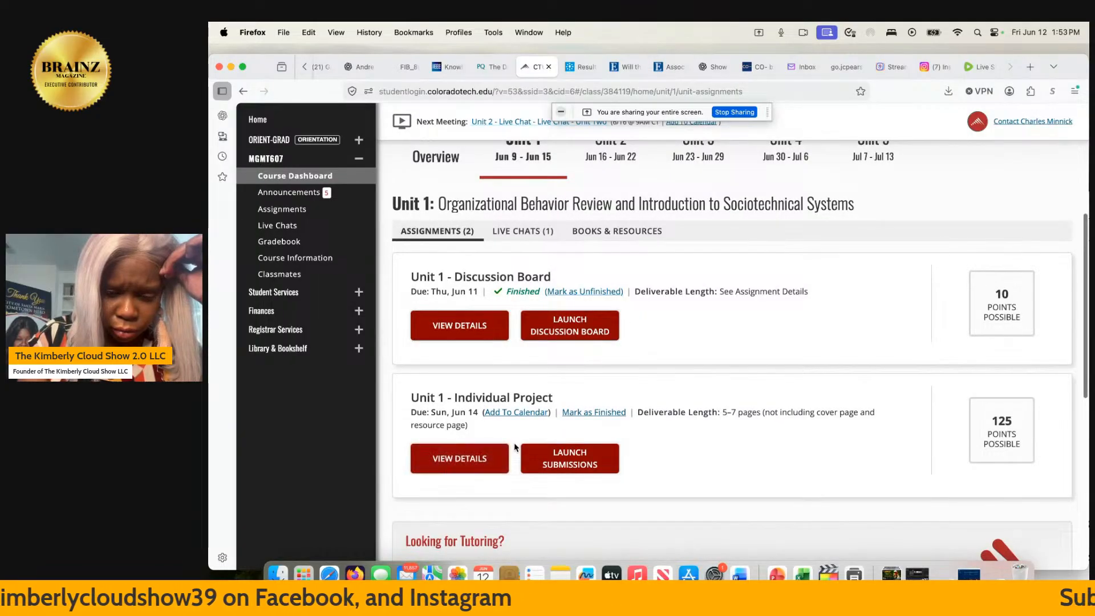
click(490, 461)
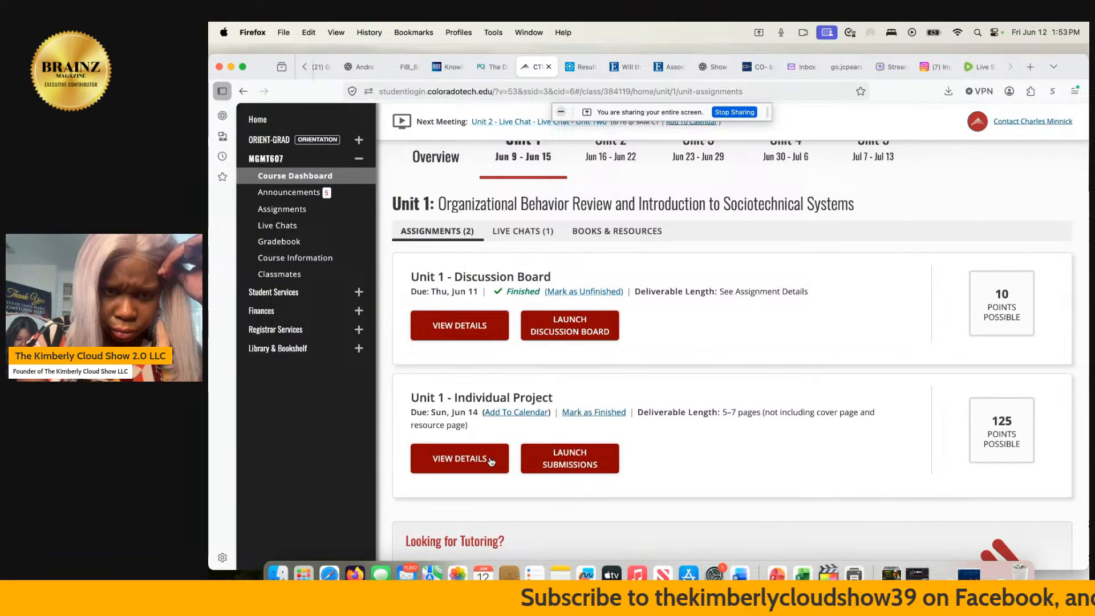
click(490, 461)
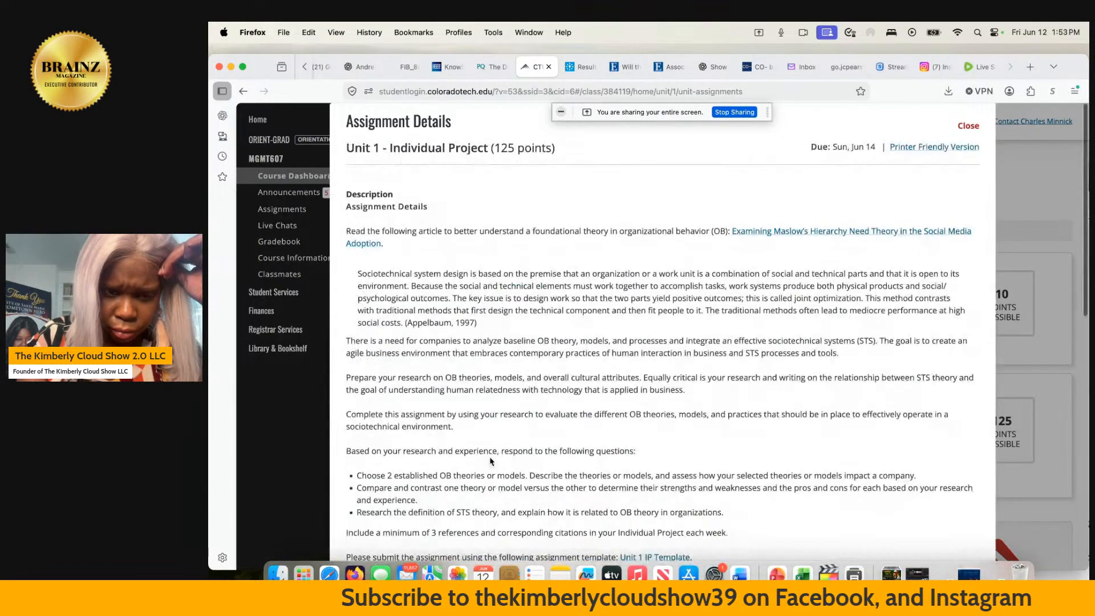
- Look at the library results for "(2 organizational theories and models)", and view the already open article "Will they end up doing what they like?"
click(575, 67)
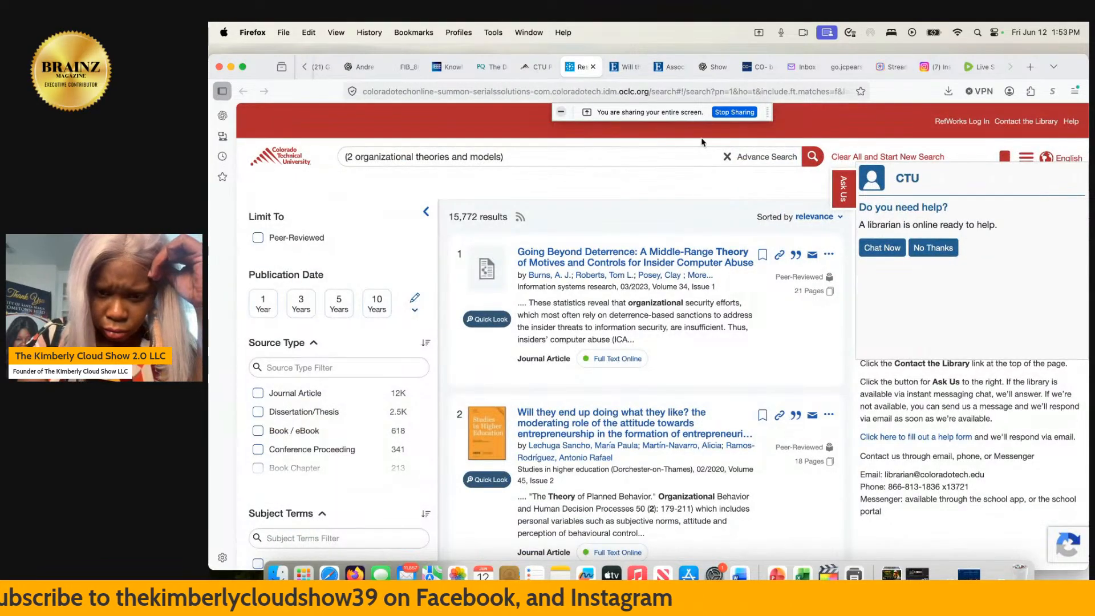
click(620, 70)
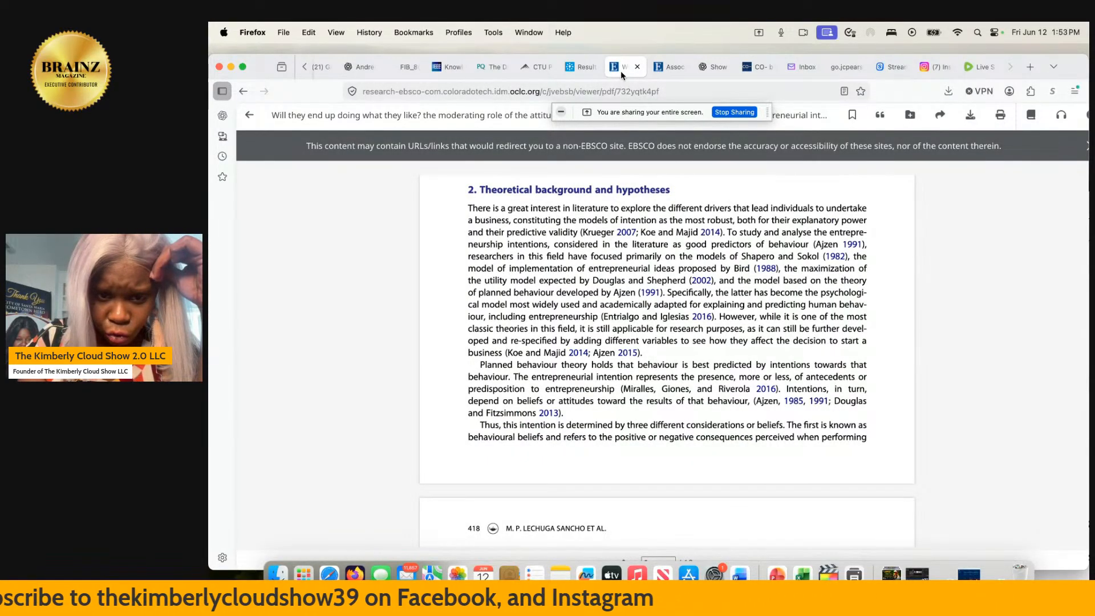
- Read the article's abstract, introduction and "Theoretical background and hypotheses" section for content on the theory of planned behaviour
scroll(622, 291, up, 15)
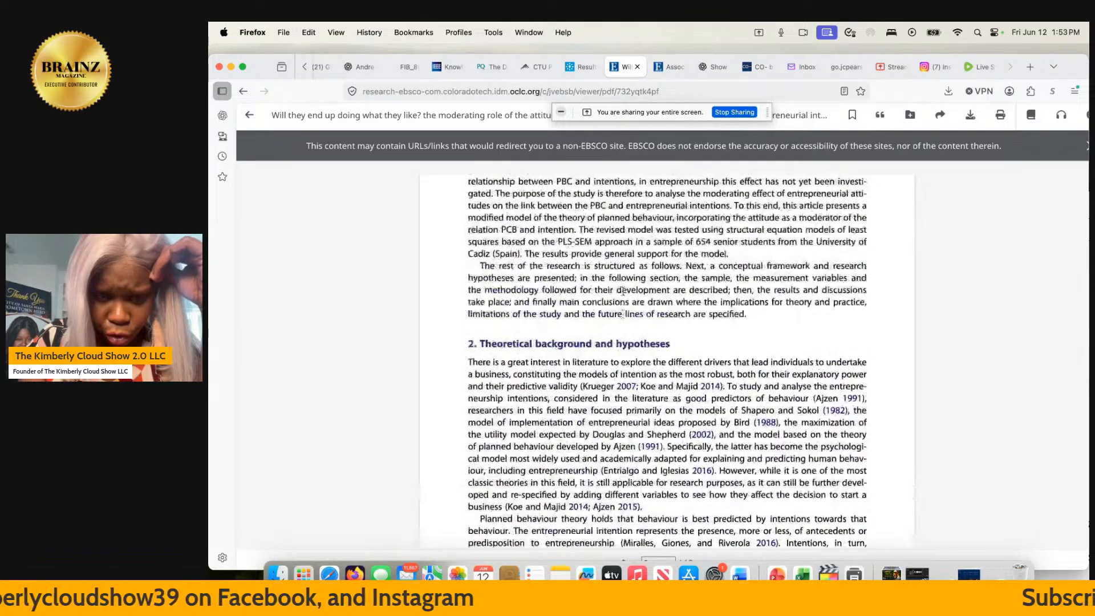
scroll(623, 291, up, 15)
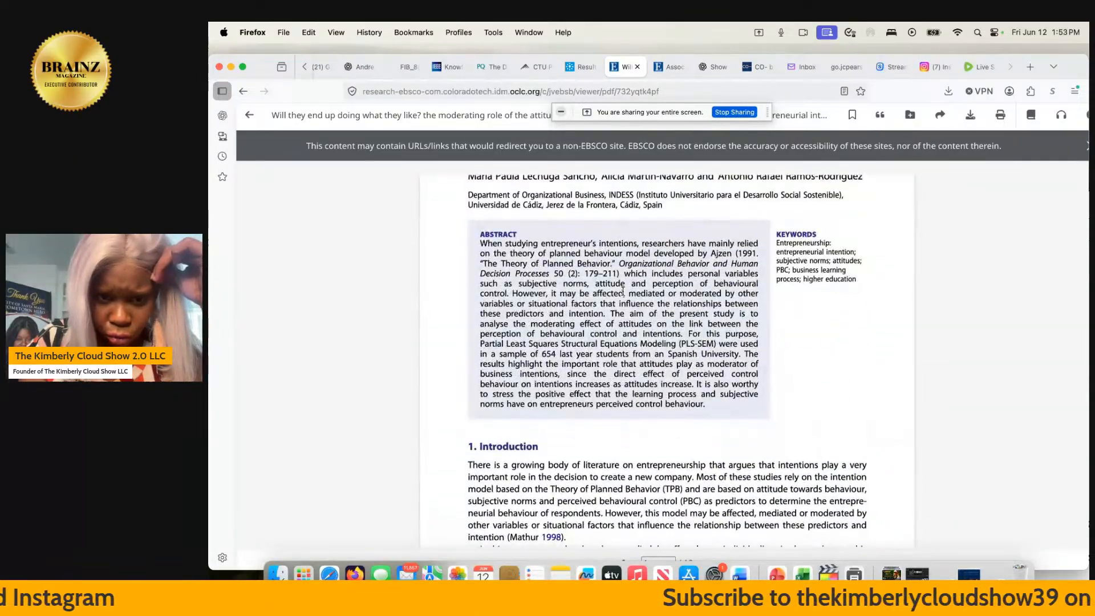
scroll(623, 291, up, 2)
scroll(622, 291, up, 1)
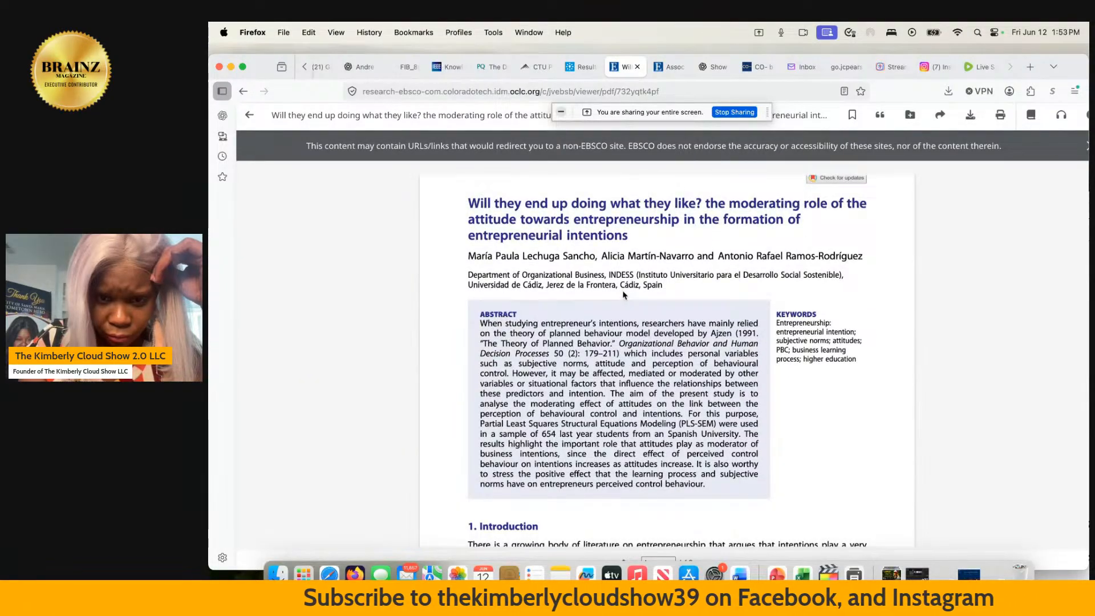
scroll(623, 293, down, 10)
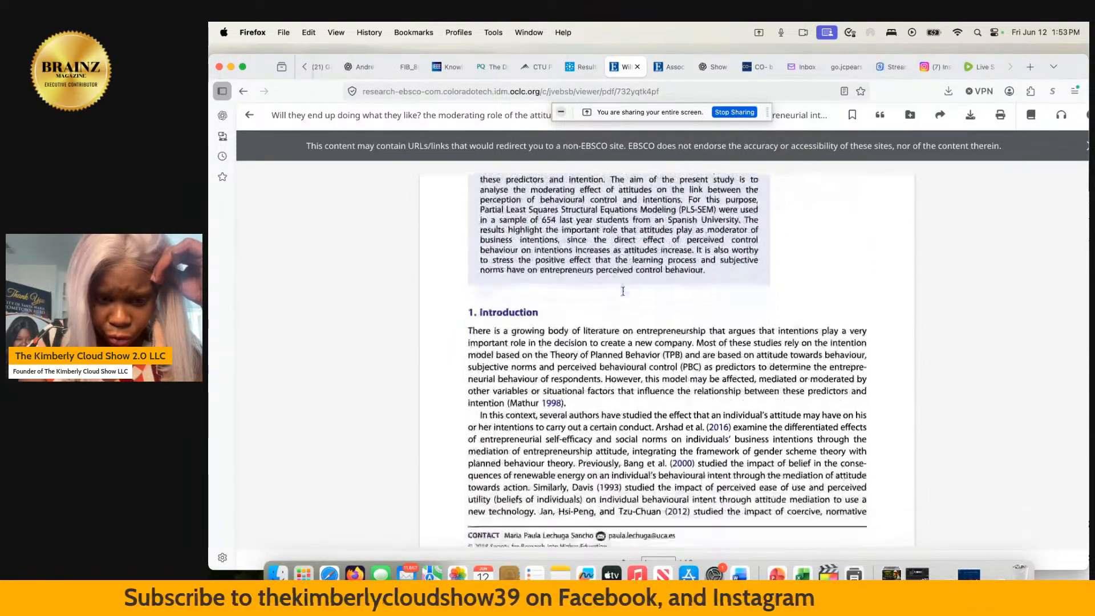
scroll(622, 291, down, 15)
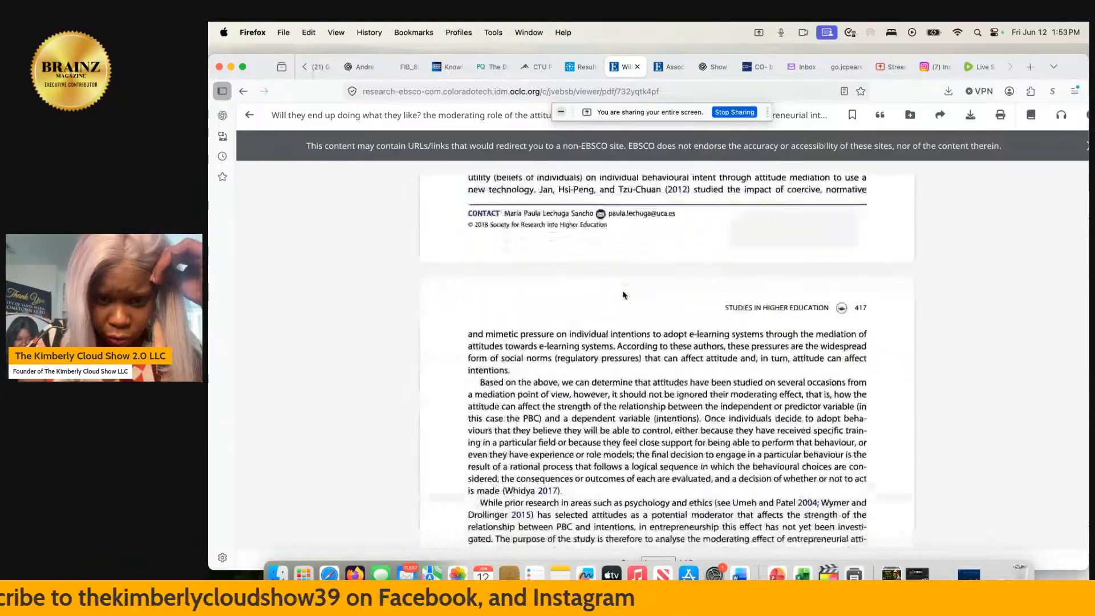
scroll(622, 294, down, 12)
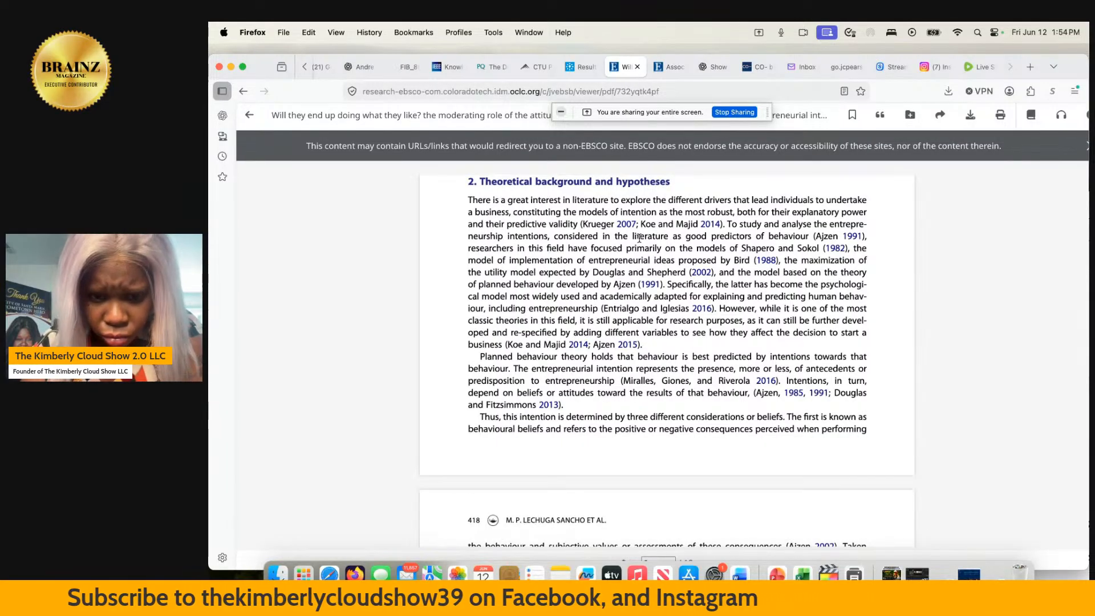
scroll(639, 238, down, 1)
scroll(639, 238, down, 5)
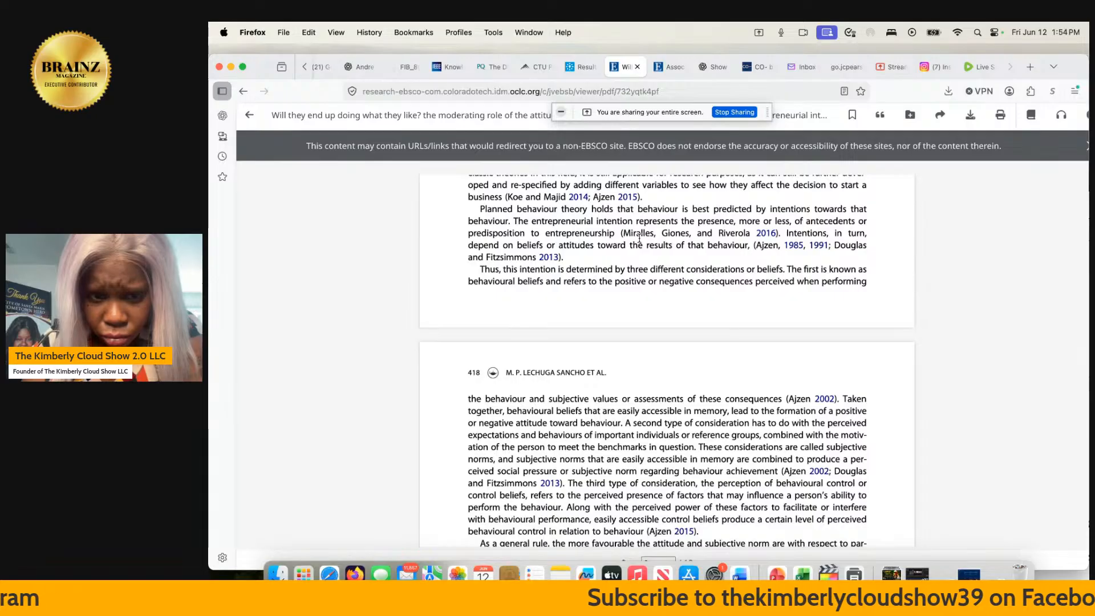
scroll(639, 238, down, 1)
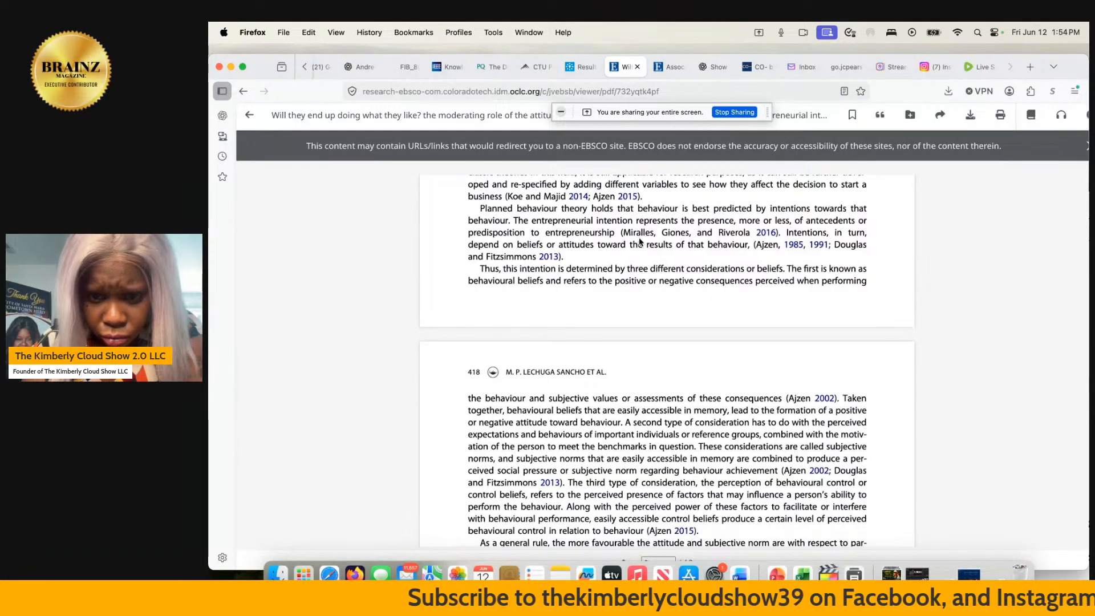
scroll(640, 241, down, 3)
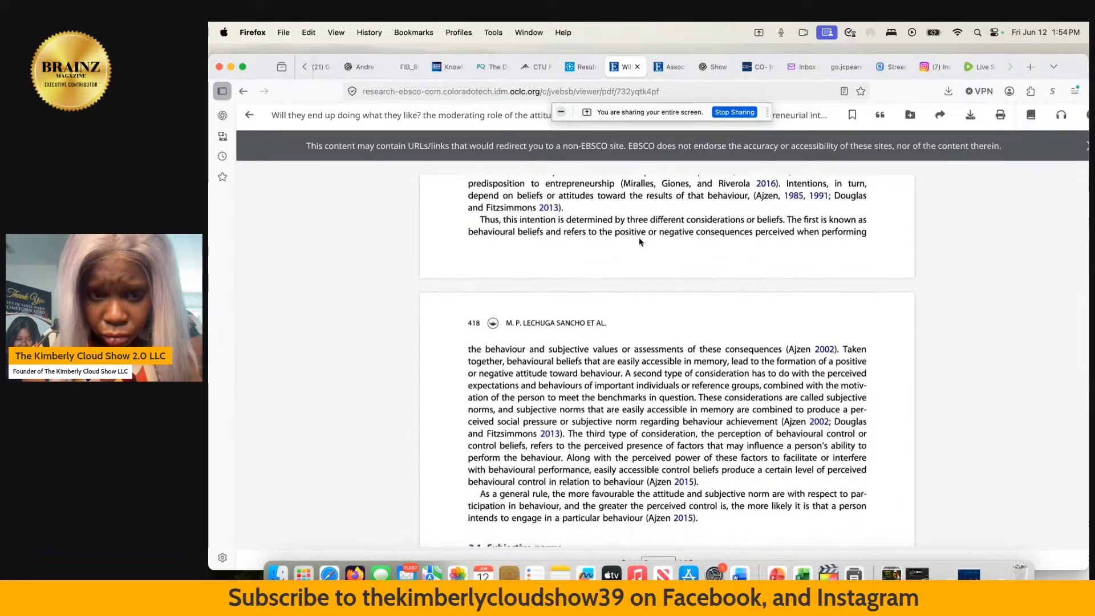
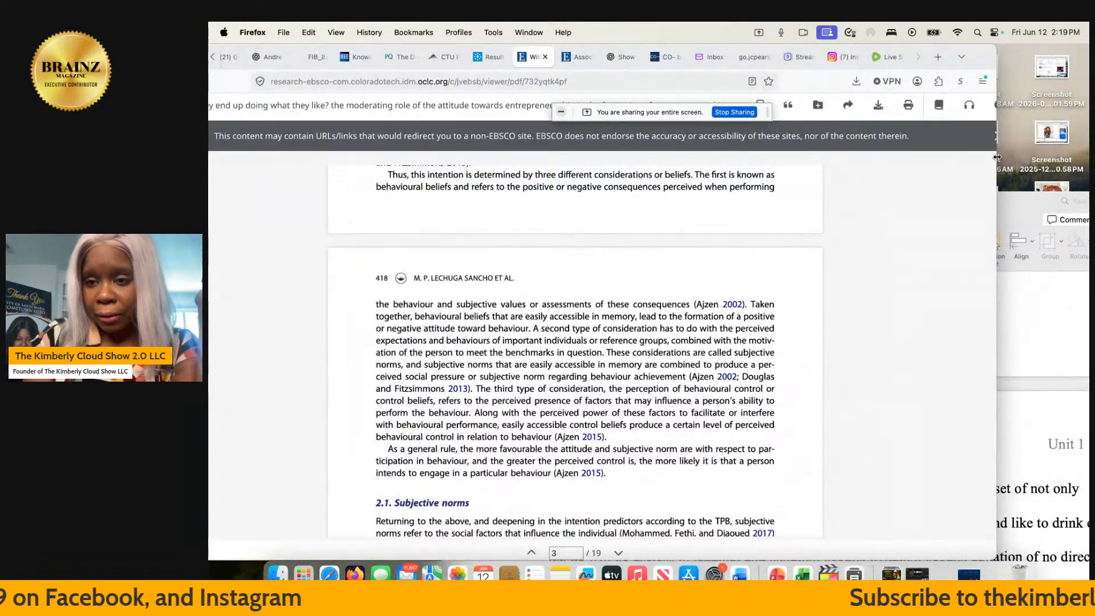
- Resize and move the article browser window and the Word document window so they sit side by side
drag(994, 160, 785, 150)
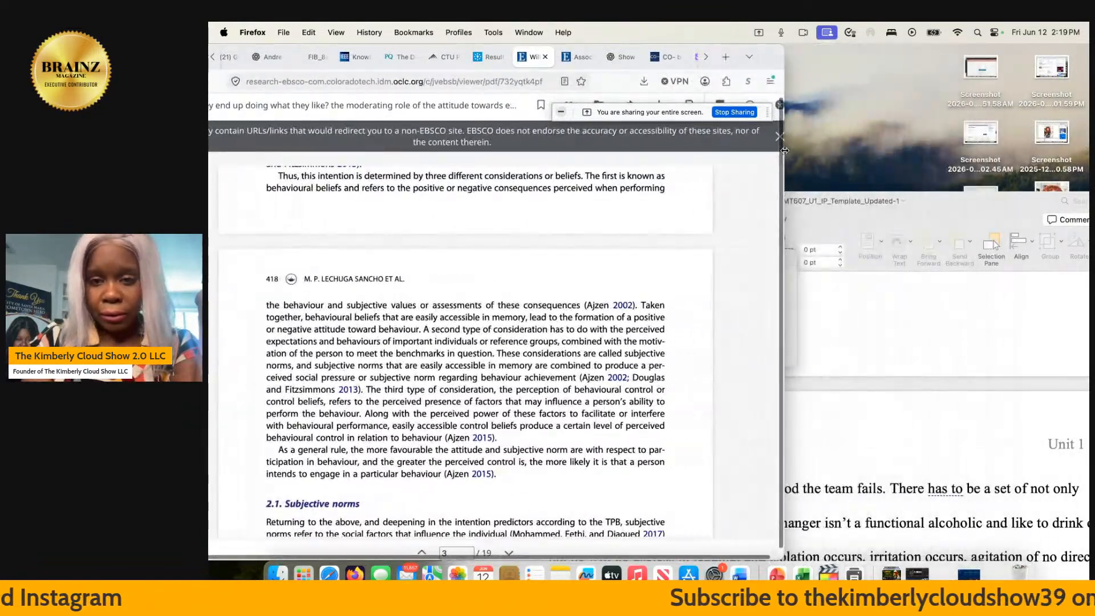
click(819, 219)
drag(818, 219, 854, 71)
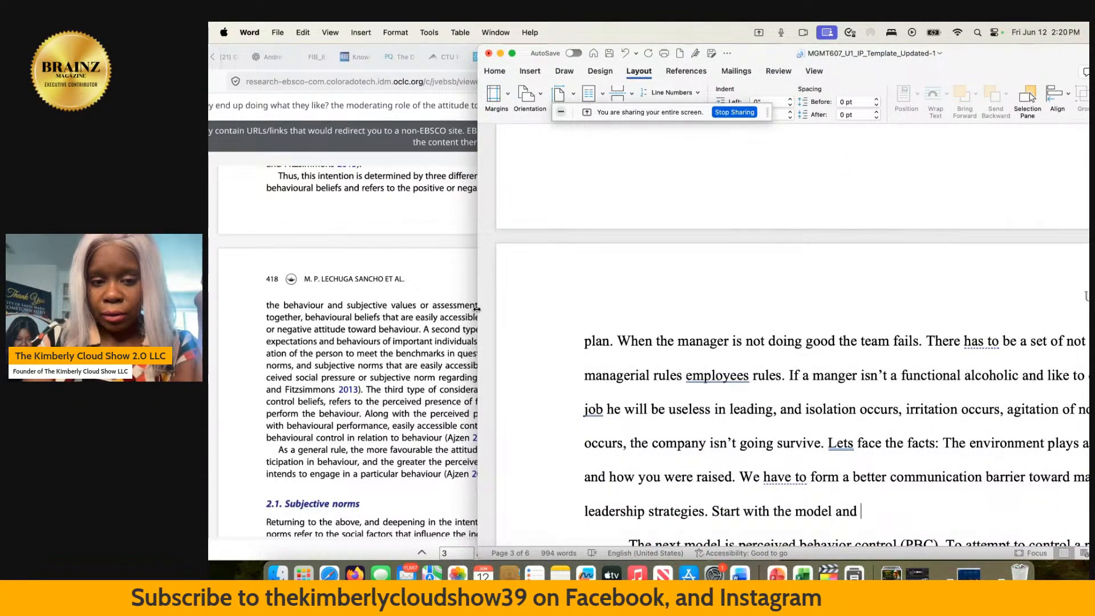
drag(478, 312, 785, 291)
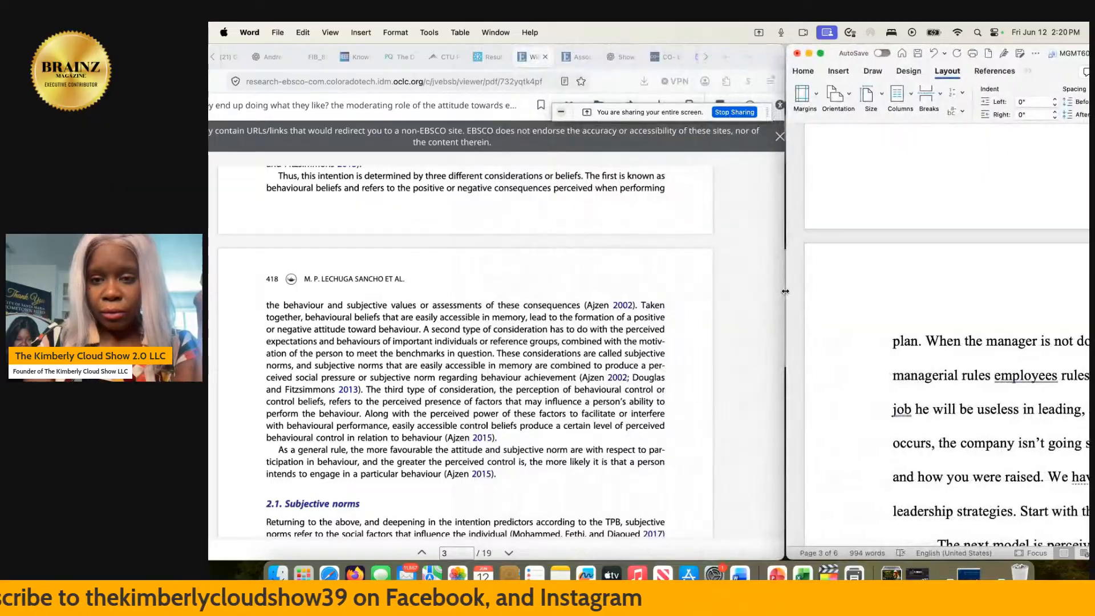
click(776, 291)
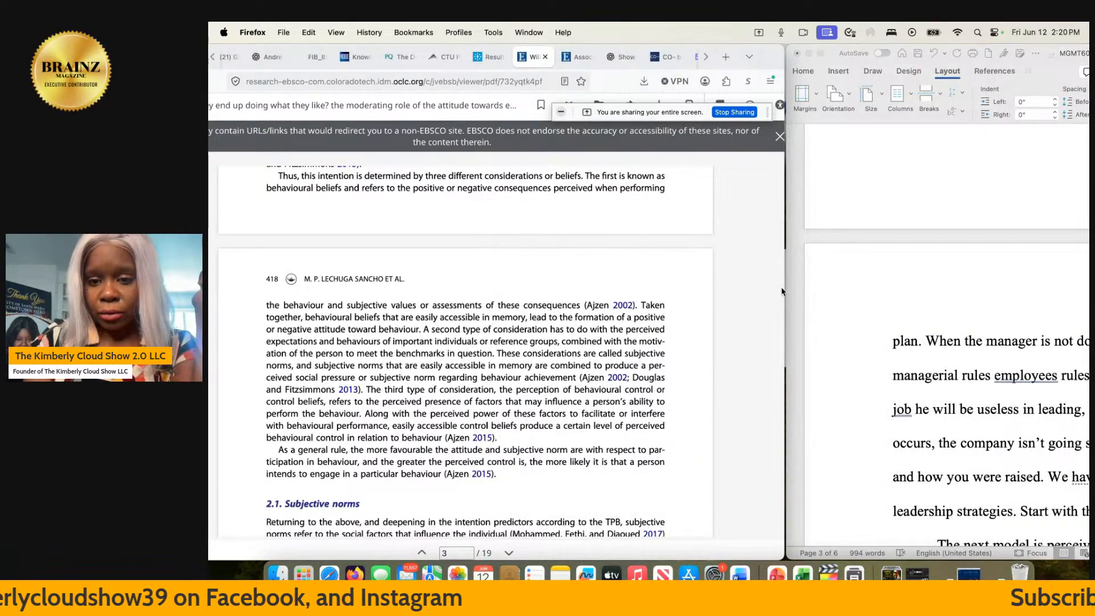
drag(785, 292, 589, 263)
click(709, 354)
click(709, 353)
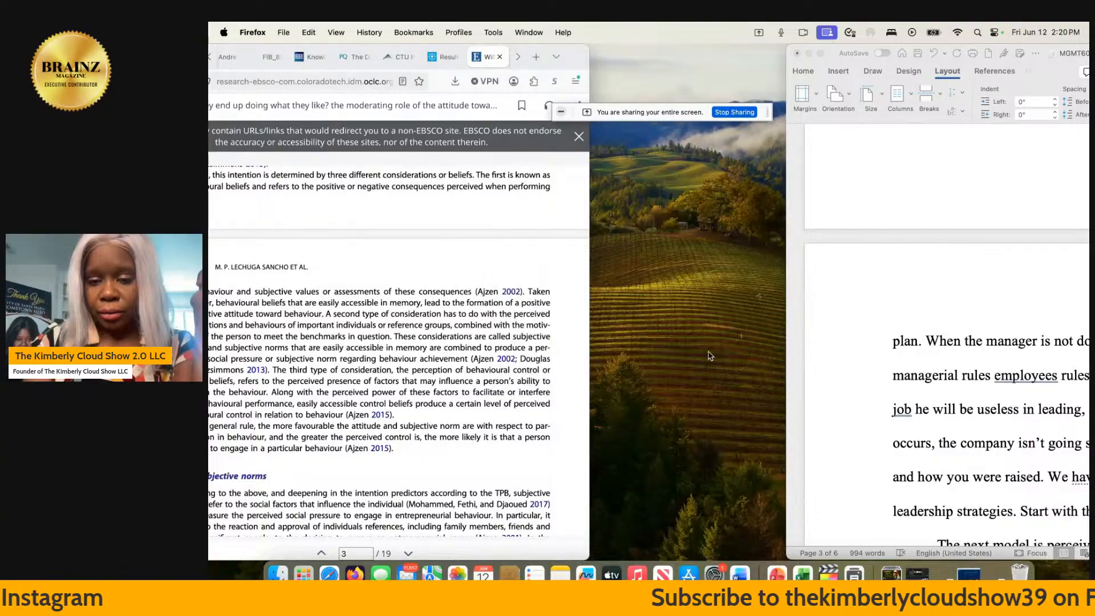
drag(821, 62, 652, 61)
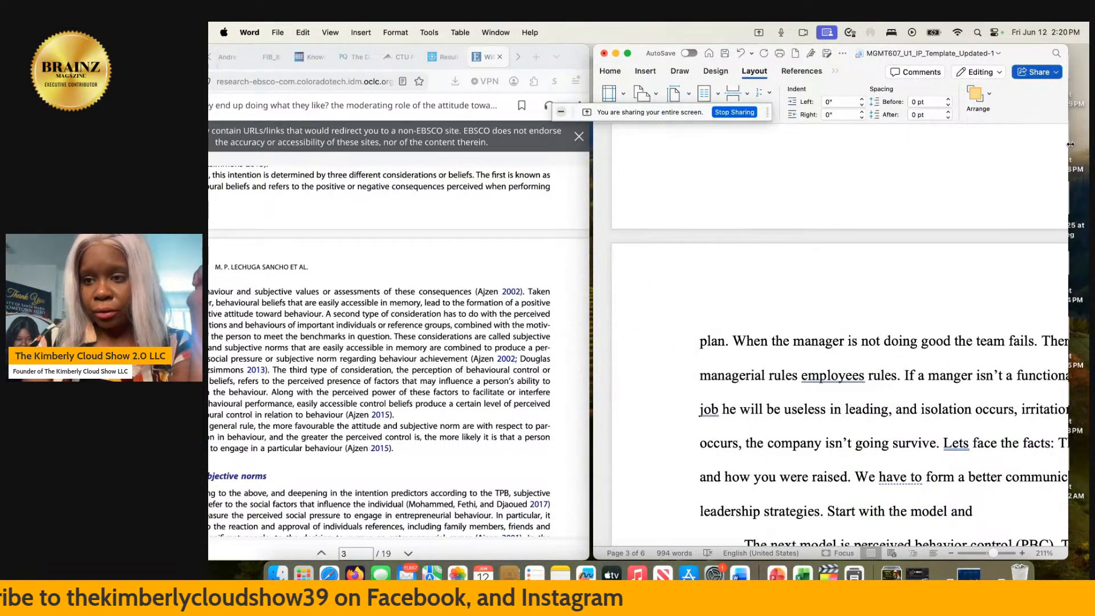
drag(1068, 144, 1086, 132)
scroll(854, 288, right, 3)
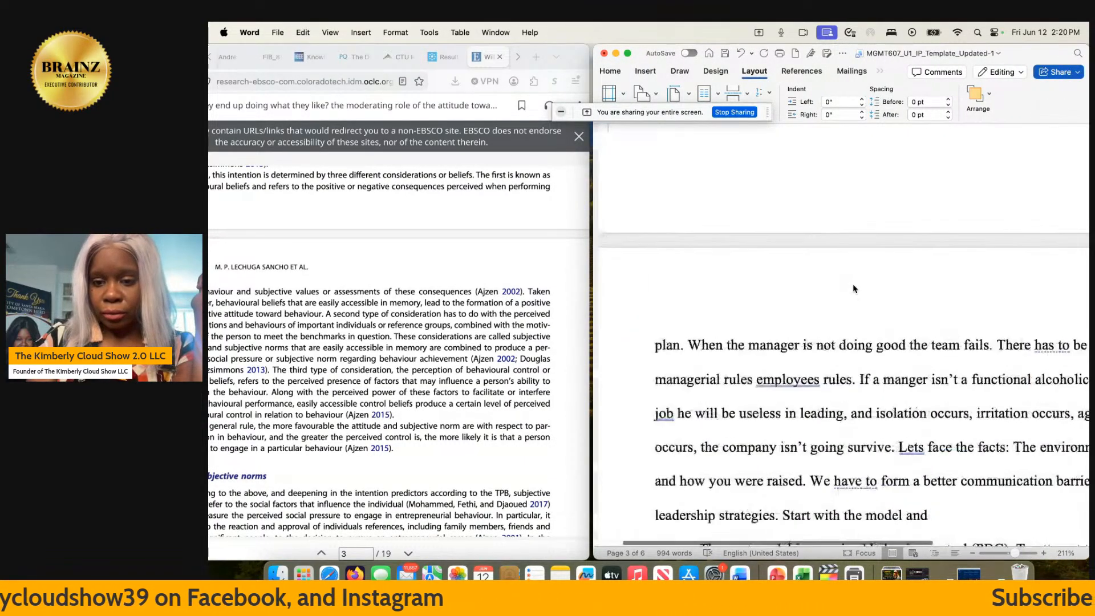
- Delete the unfinished sentence "Start with the model and" after "leadership strategies." in the paragraph before the perceived behavior control model
scroll(826, 293, down, 3)
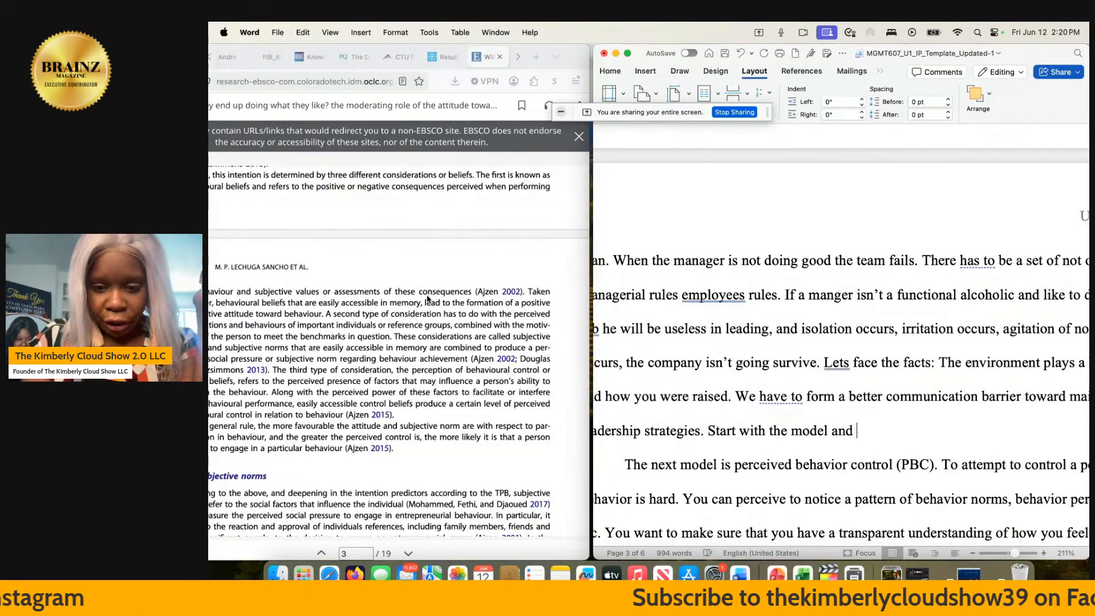
scroll(427, 298, left, 2)
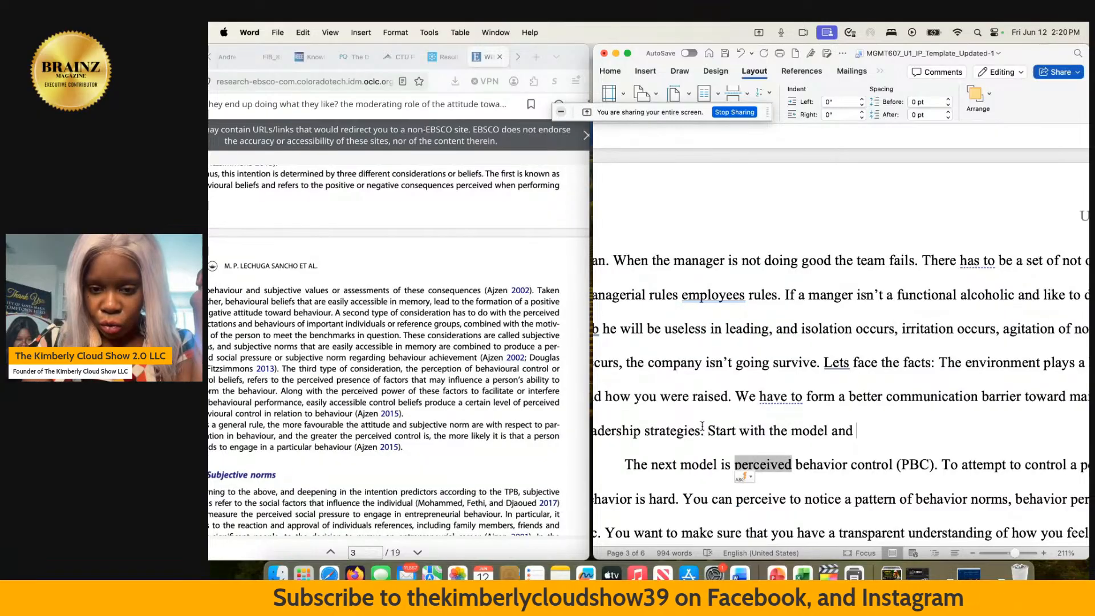
drag(708, 428, 862, 421)
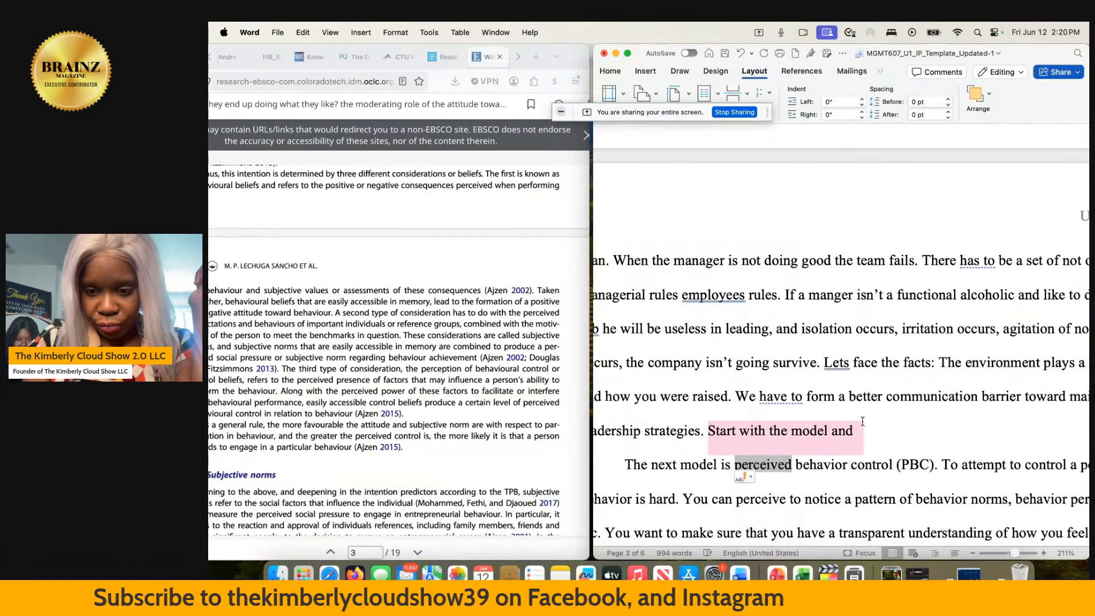
key(BackSpace)
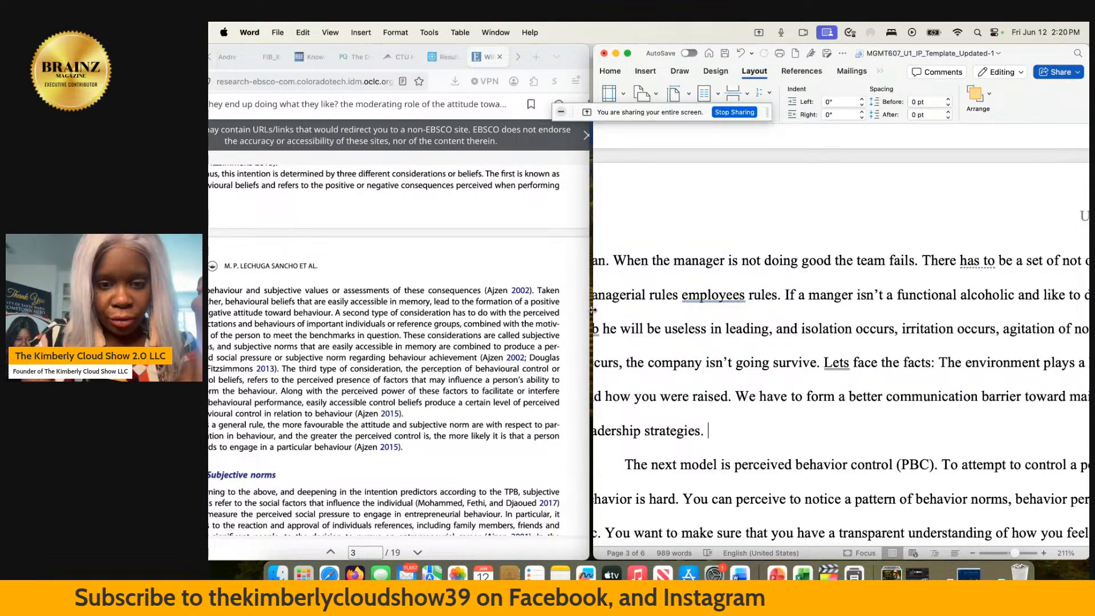
- Narrow the document window and widen the article window, keeping the paper in front for editing
drag(592, 310, 706, 301)
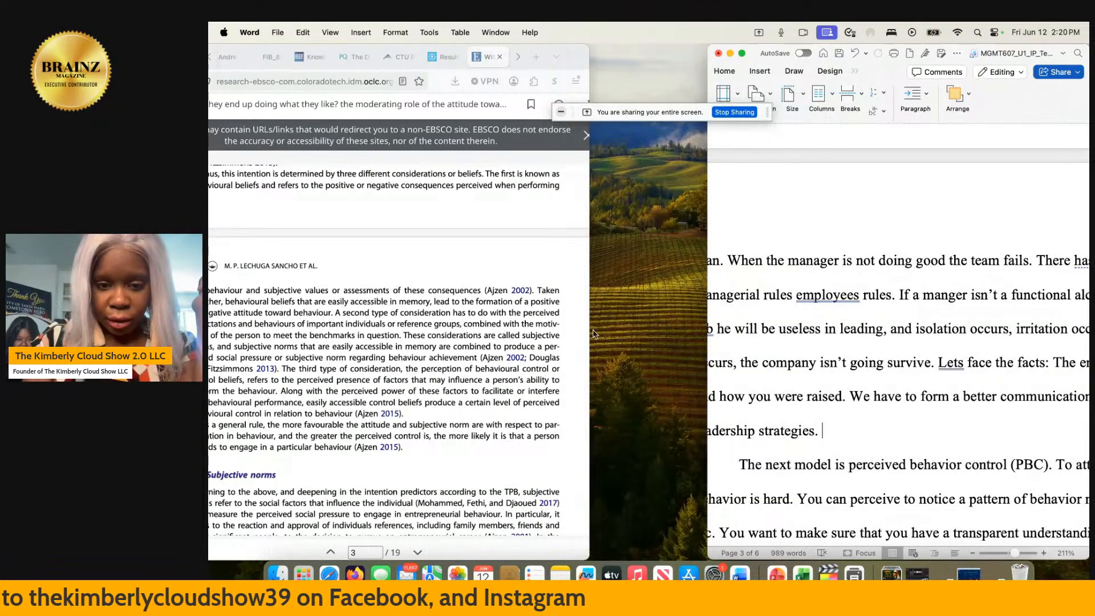
drag(590, 336, 774, 336)
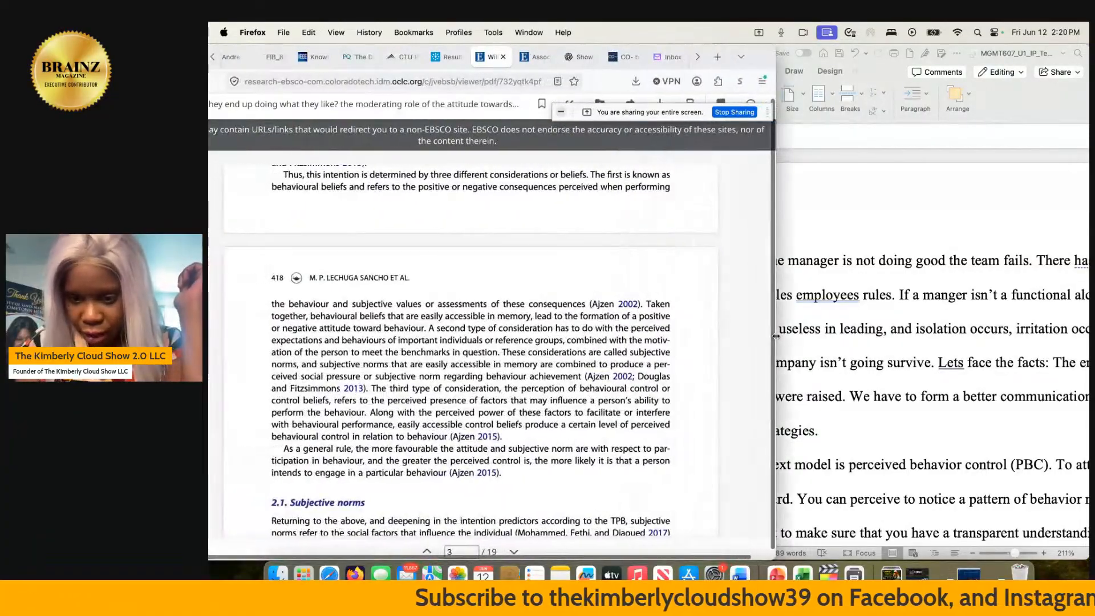
click(830, 429)
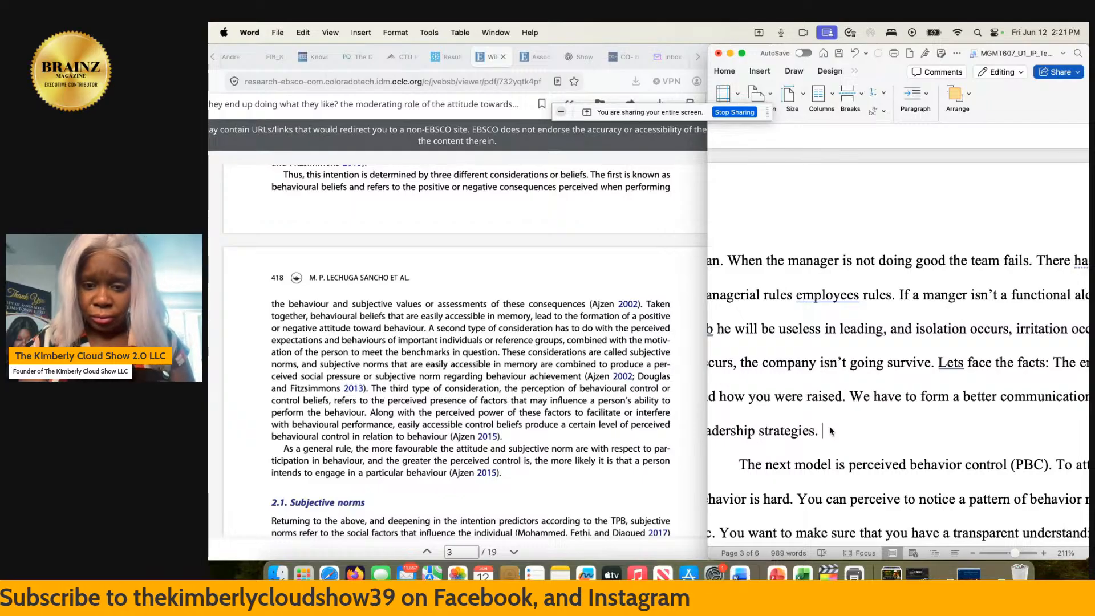
- Add the in-text citation "(Ajzen, 2002)" after "leadership strategies." at the end of the paragraph
click(826, 431)
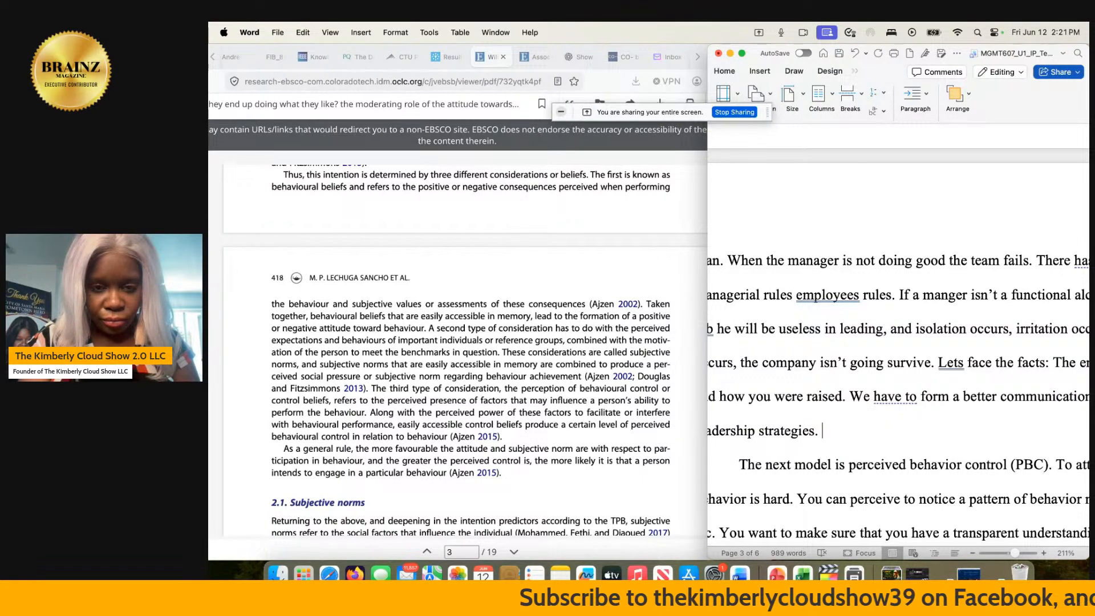
text(Aj)
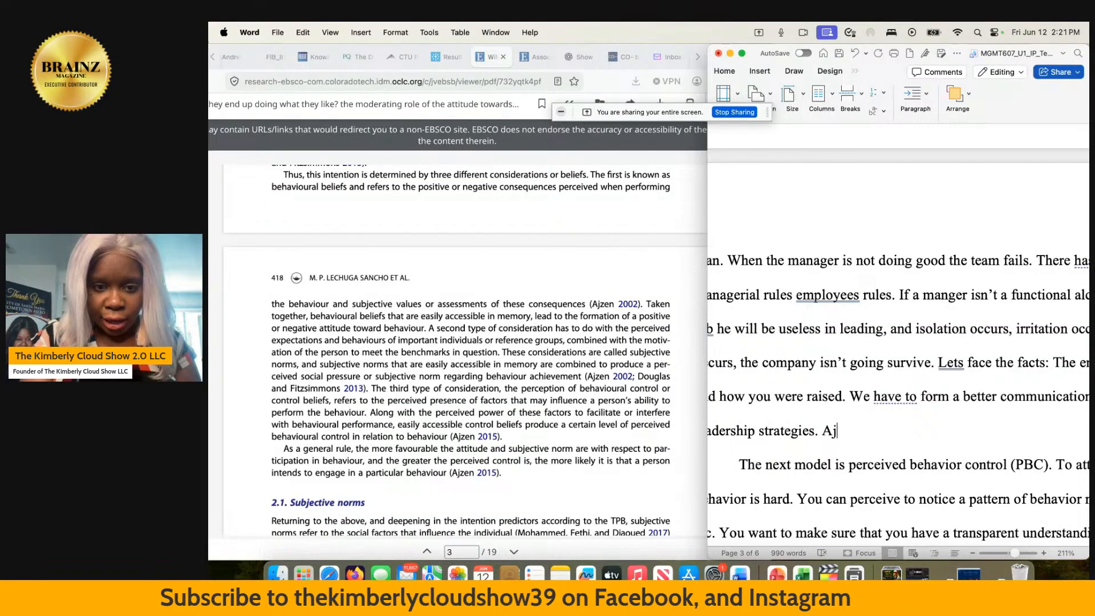
text(zen)
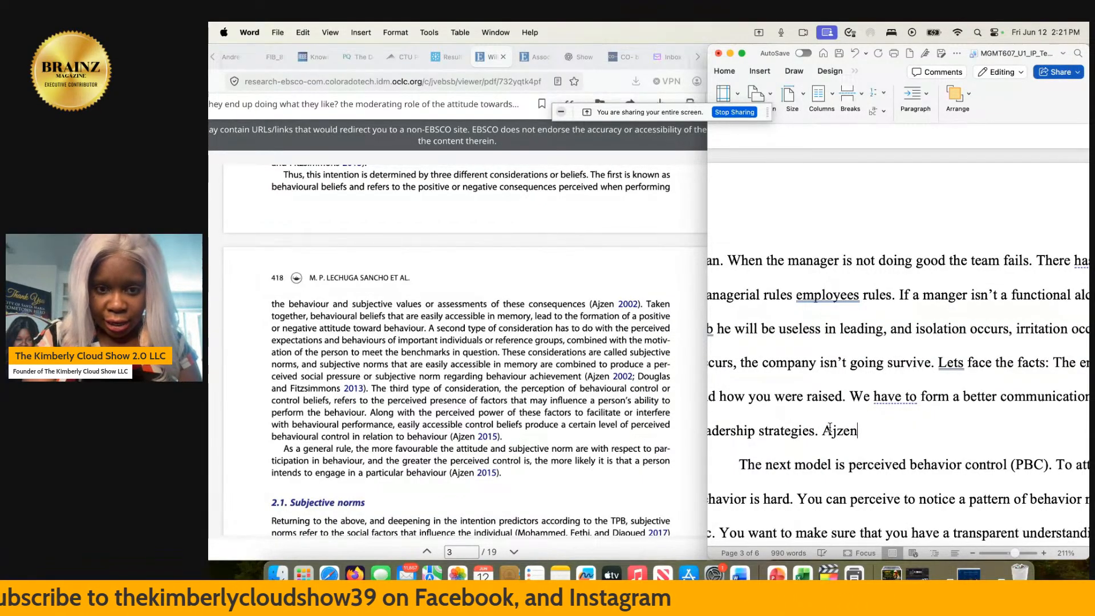
text( 202)
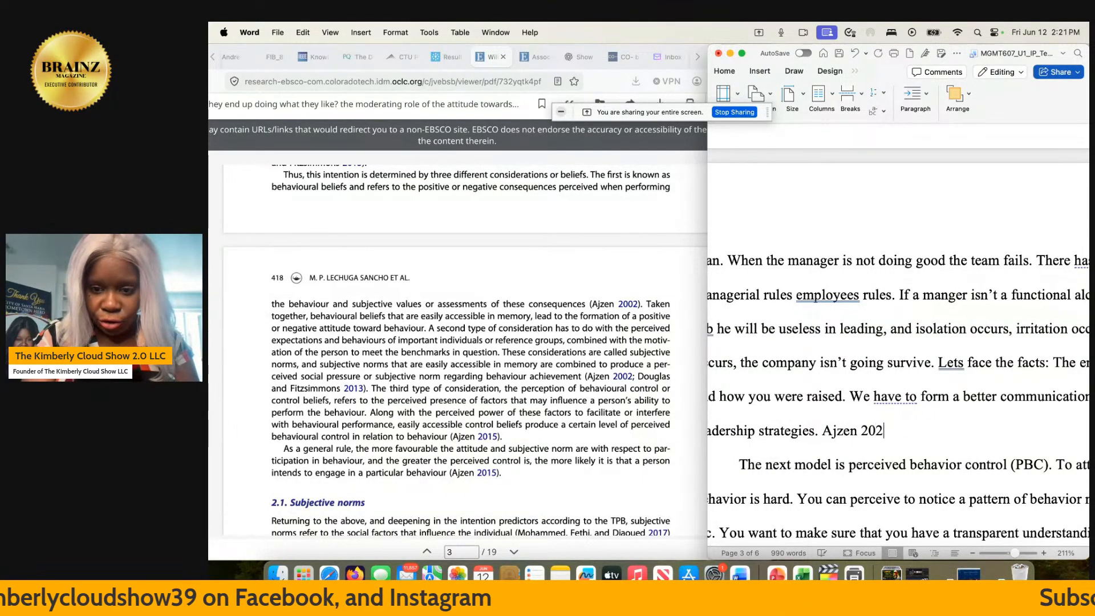
key(BackSpace)
text(02)
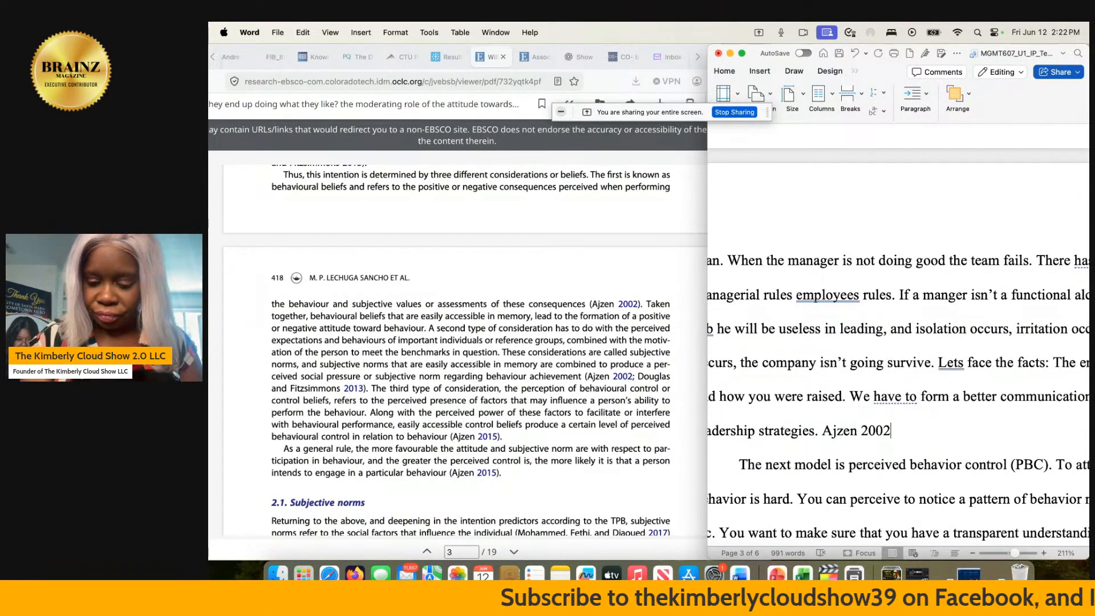
text())
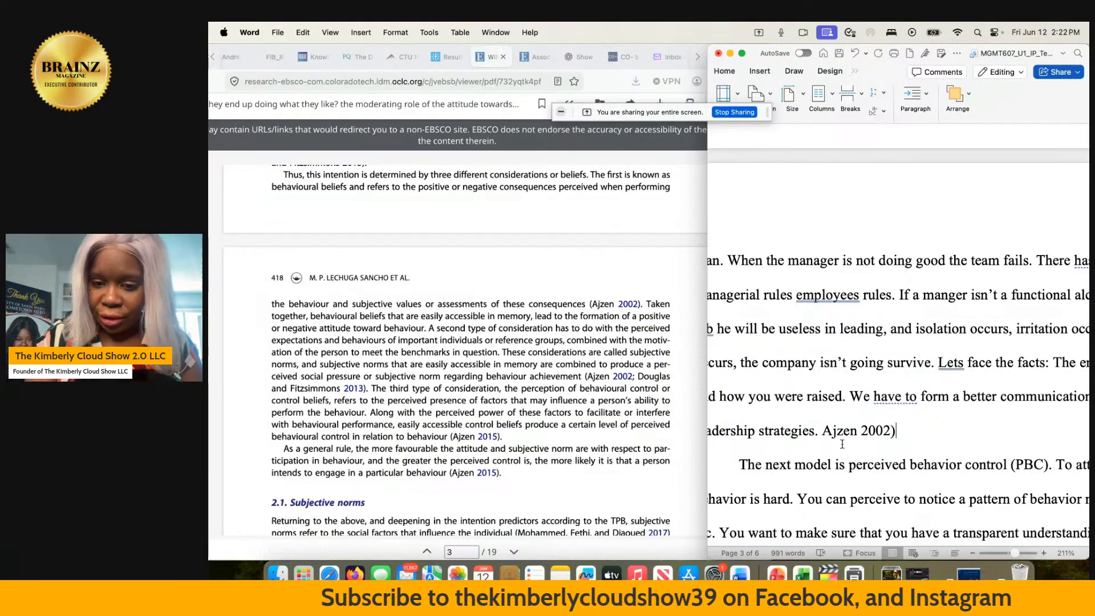
click(821, 430)
text(()
click(862, 431)
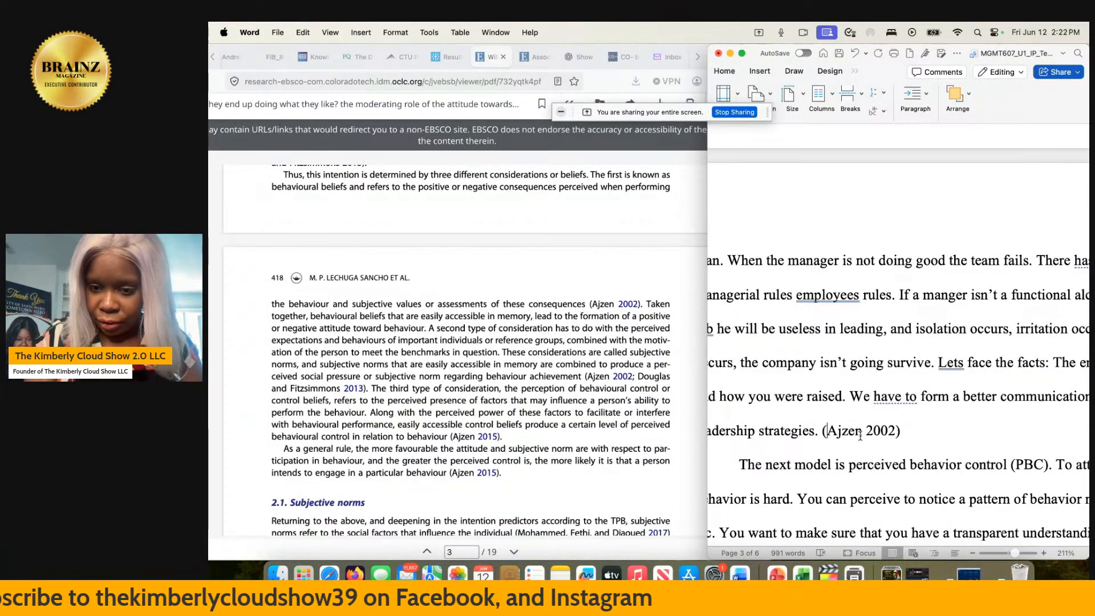
text(,)
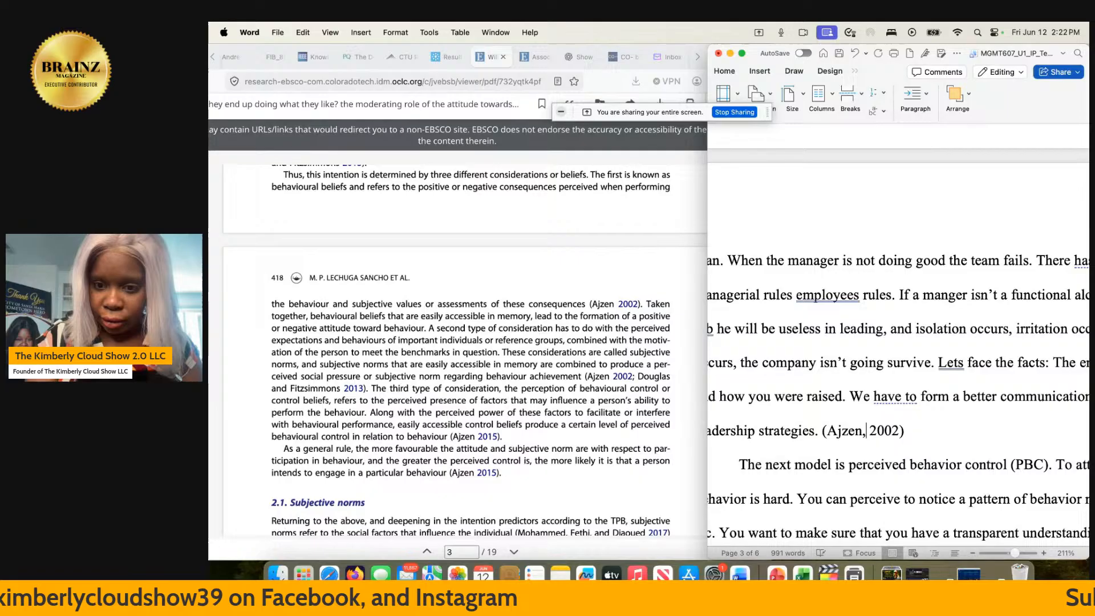
- Start a new sentence in front of the citation with "By having a core behavioral belief"
click(822, 431)
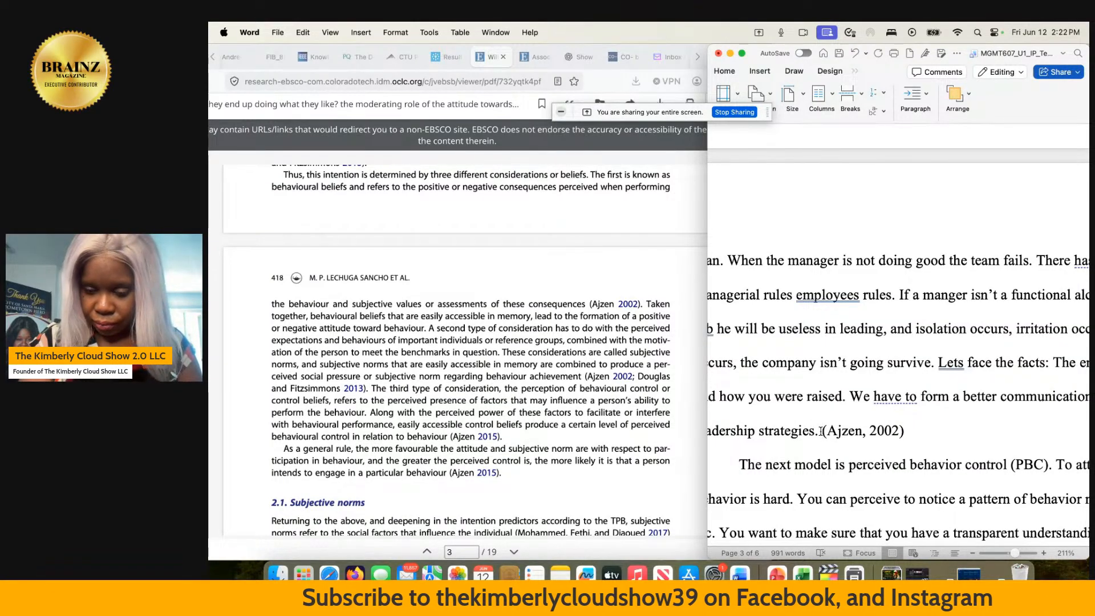
text(By)
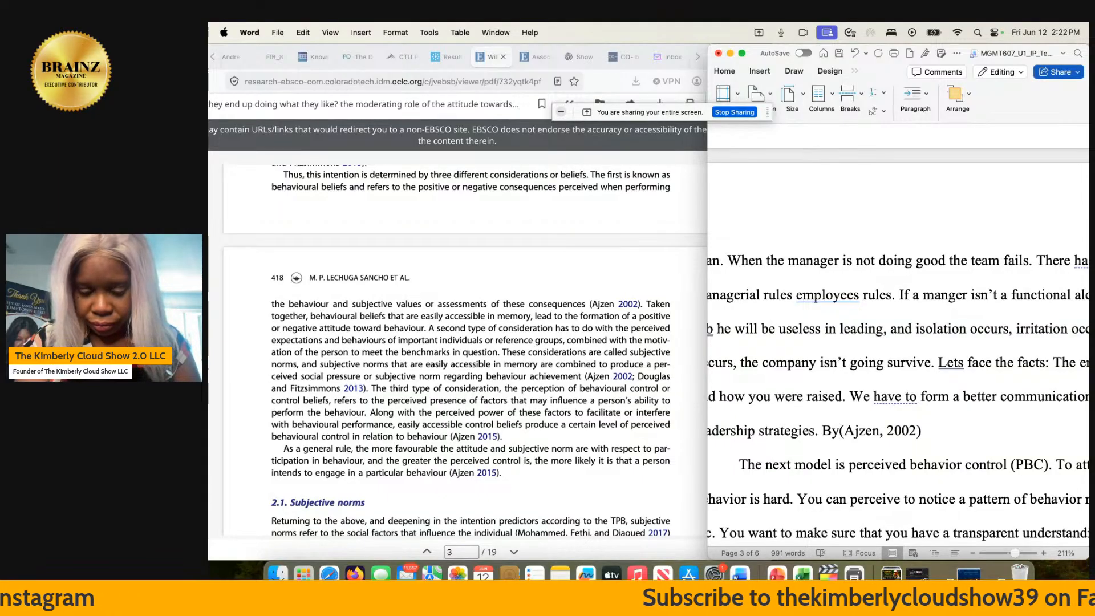
text(having )
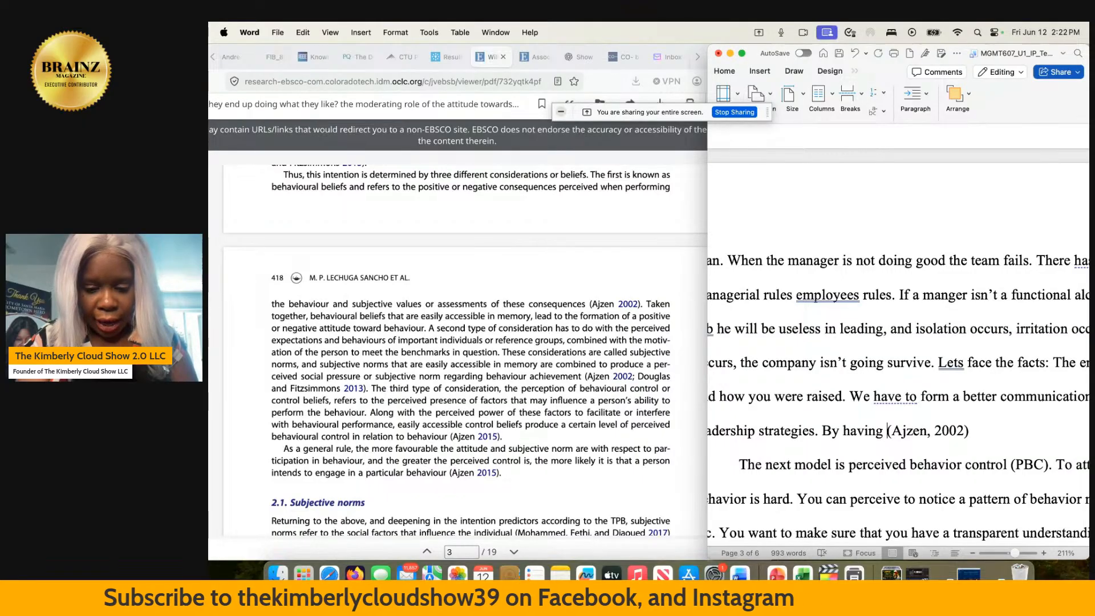
text(a )
text(core )
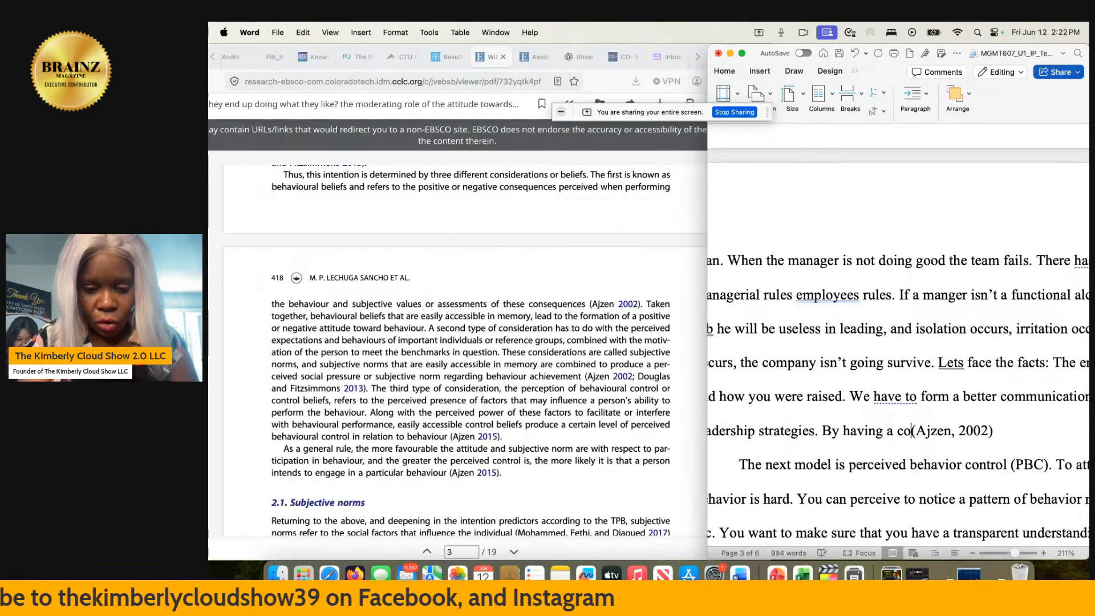
text(behavioral )
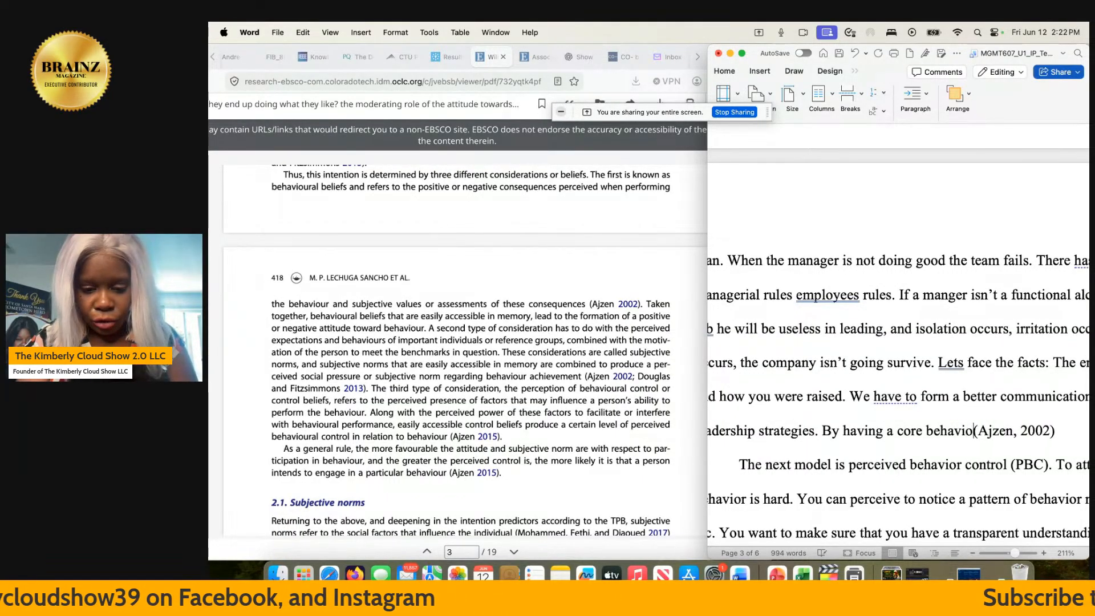
text(belie)
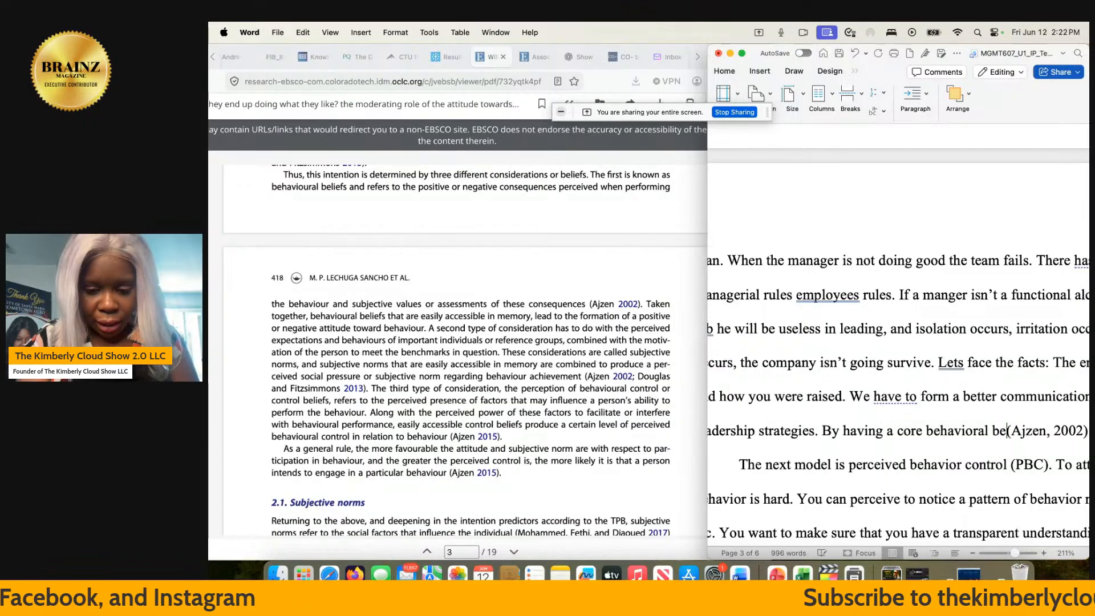
text(f)
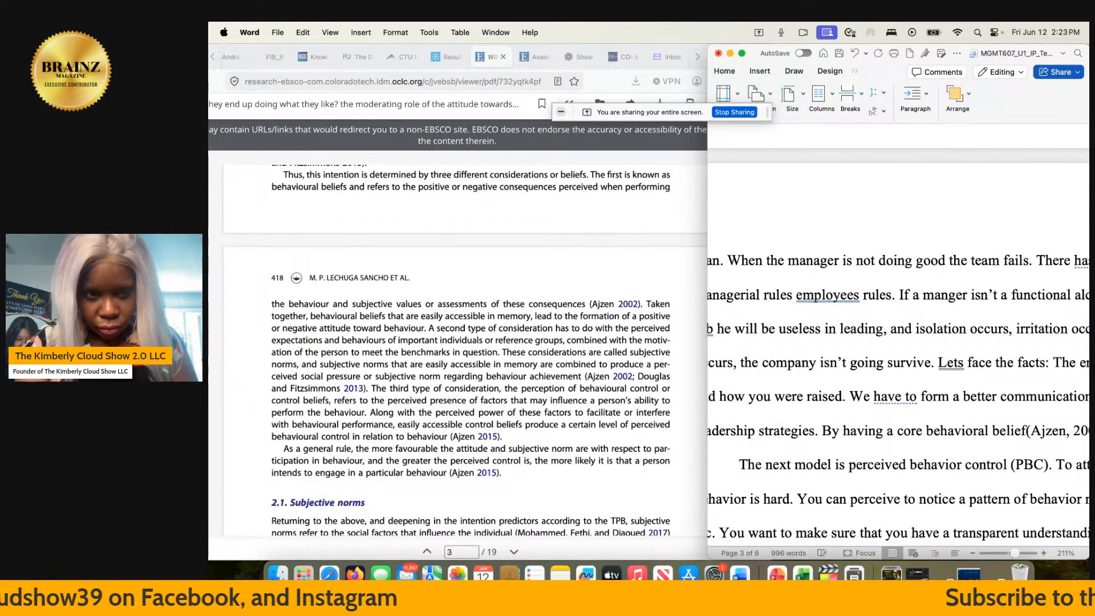
- Continue the "By having a core behavioral belief" sentence with "whether positive or negative consequences" ahead of the 2002 in-text citation
text(whether )
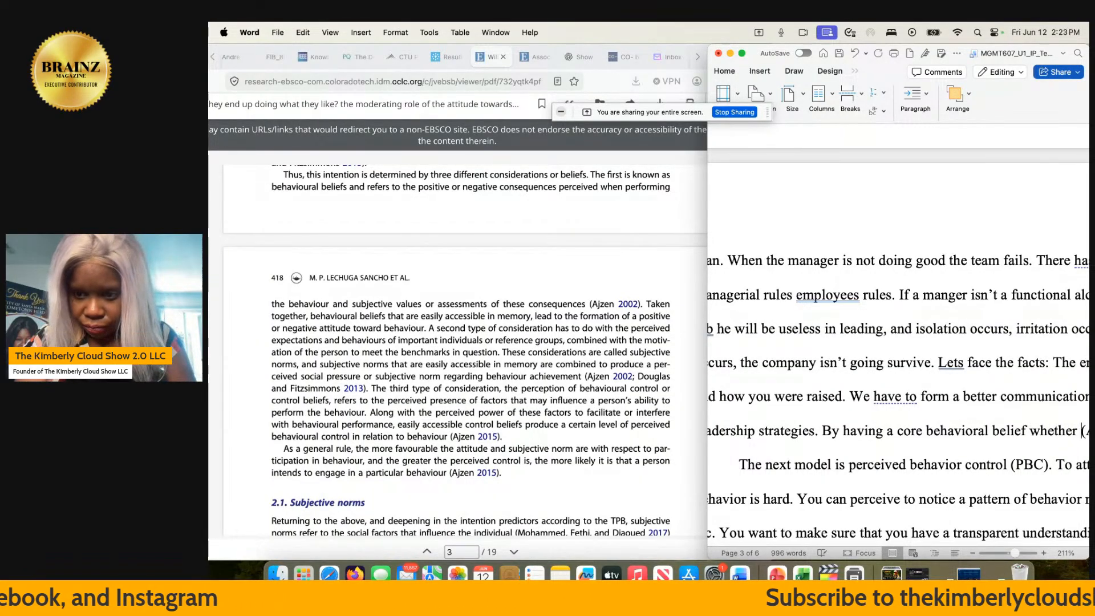
text(positv)
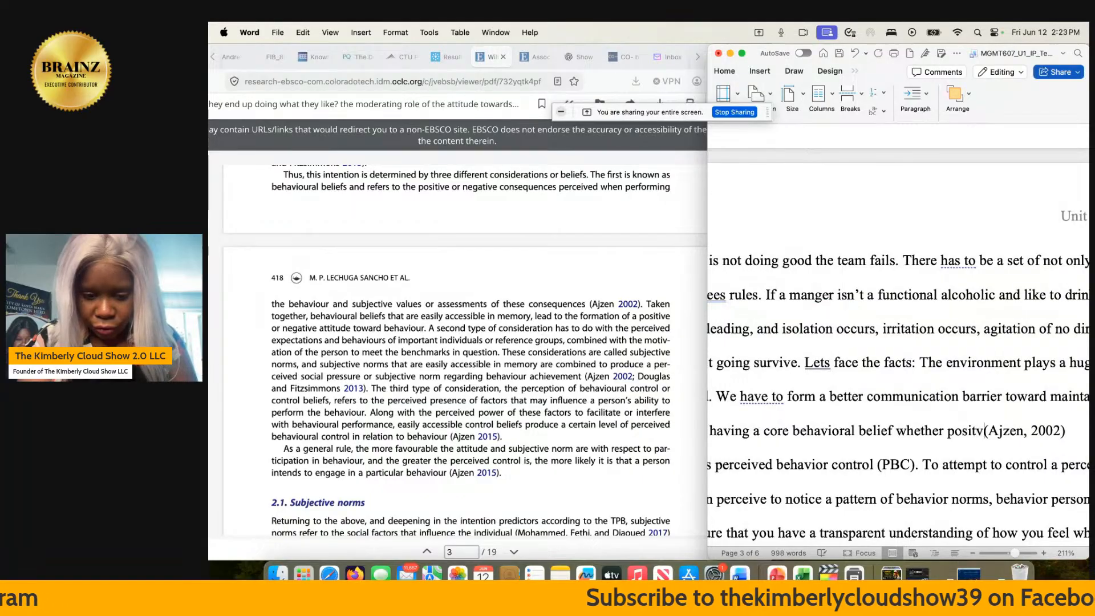
key(BackSpace)
text(ive o)
text(r negative )
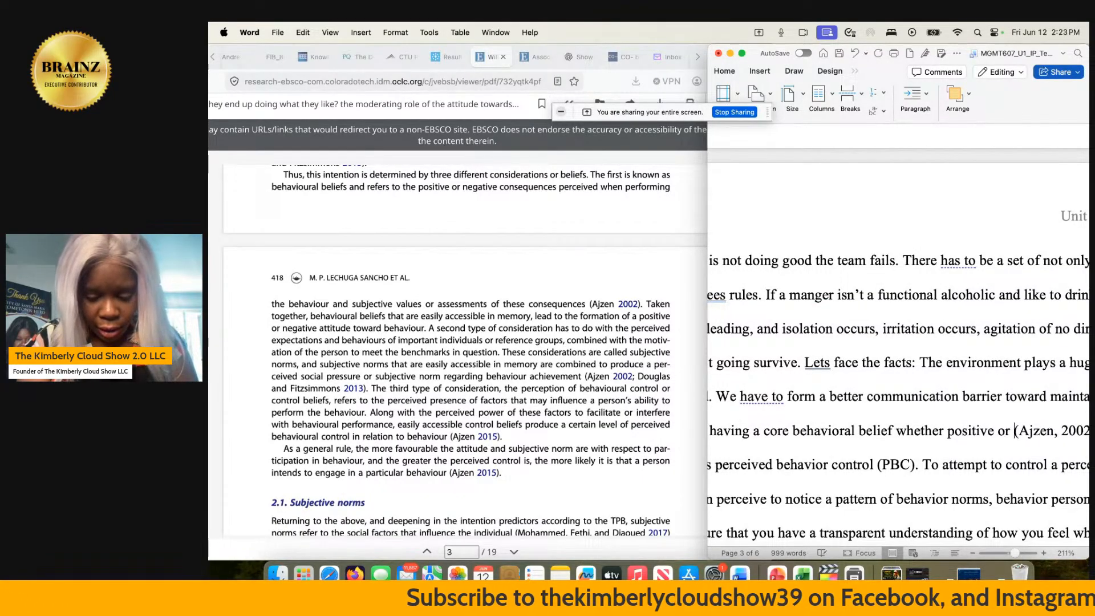
text(consequ)
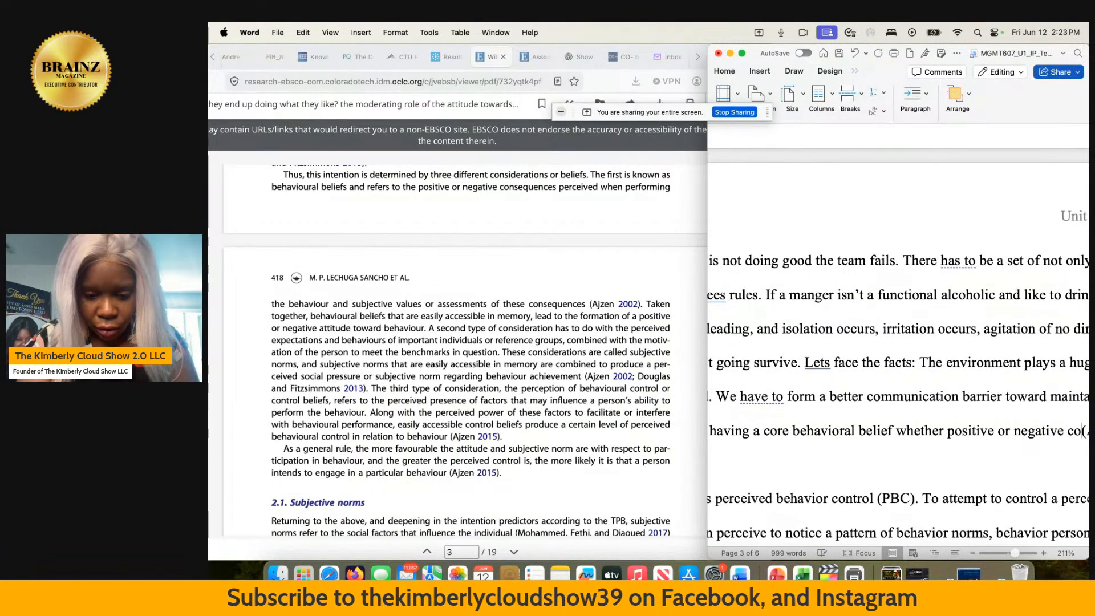
text(ences)
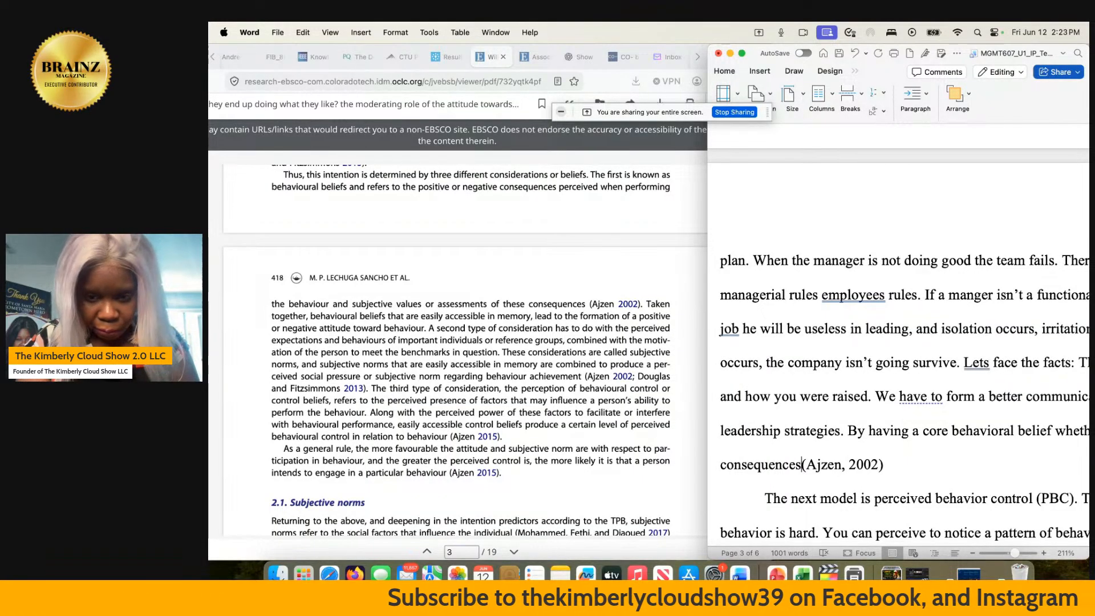
- Extend the sentence after "consequences" with ", subjective values and/or assesments"
text(, )
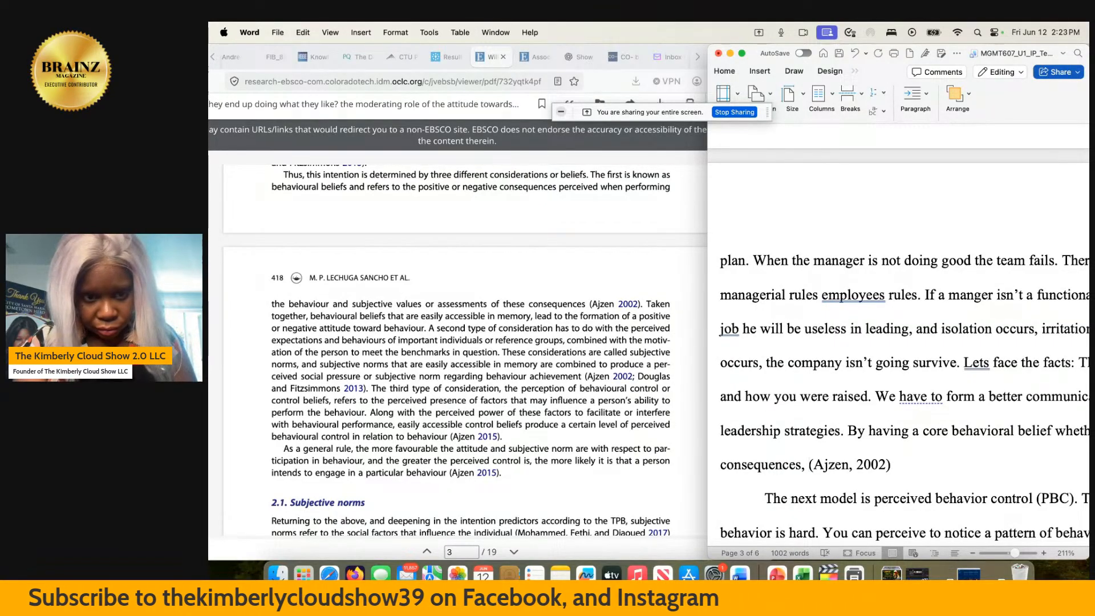
text(sub)
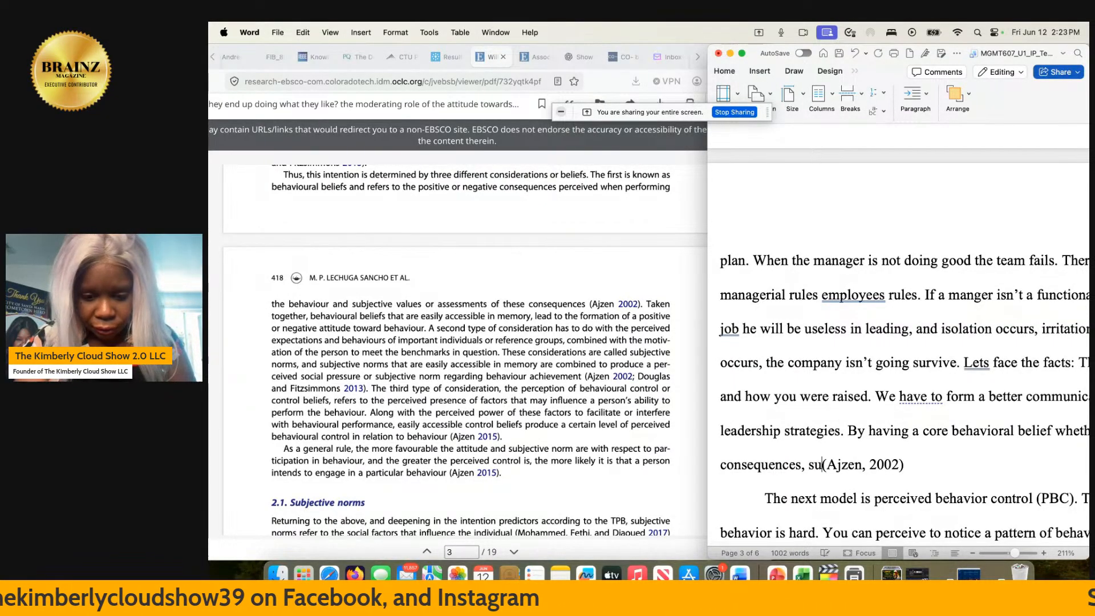
text(jective)
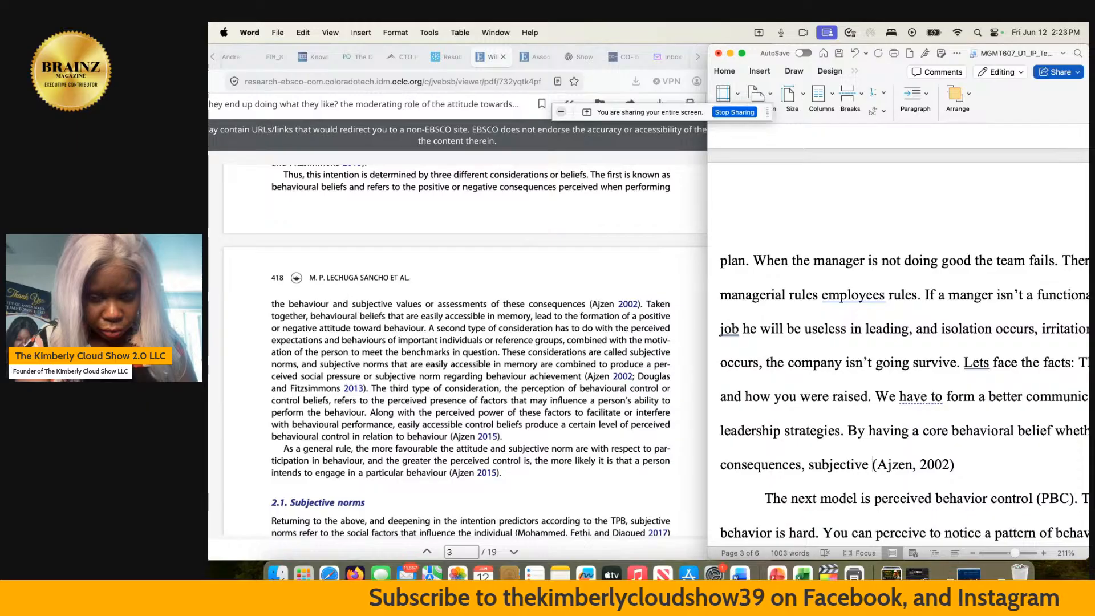
text(val)
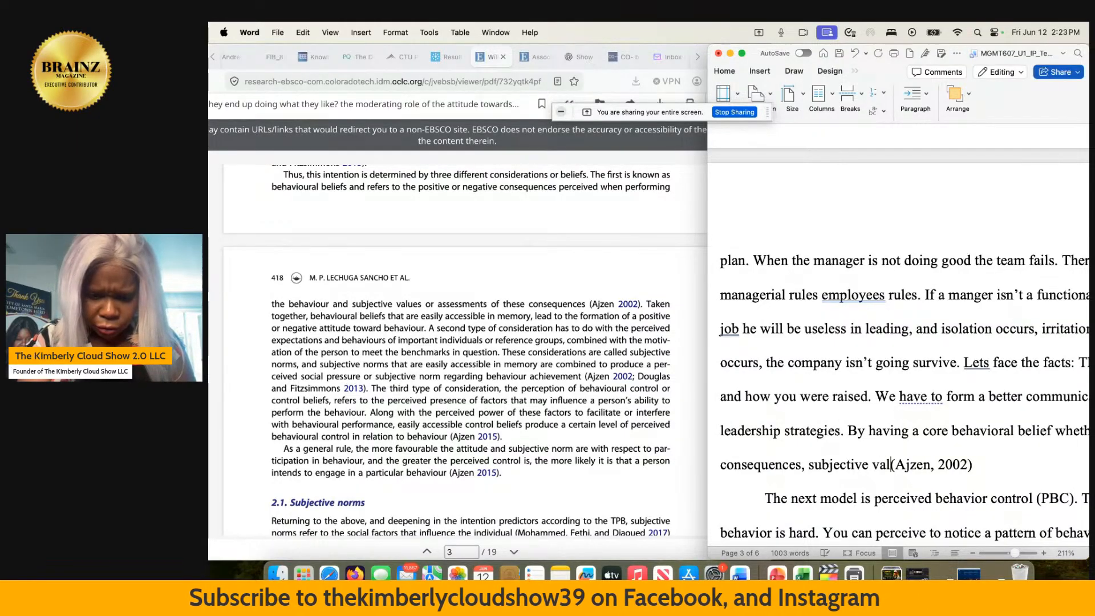
text(ues )
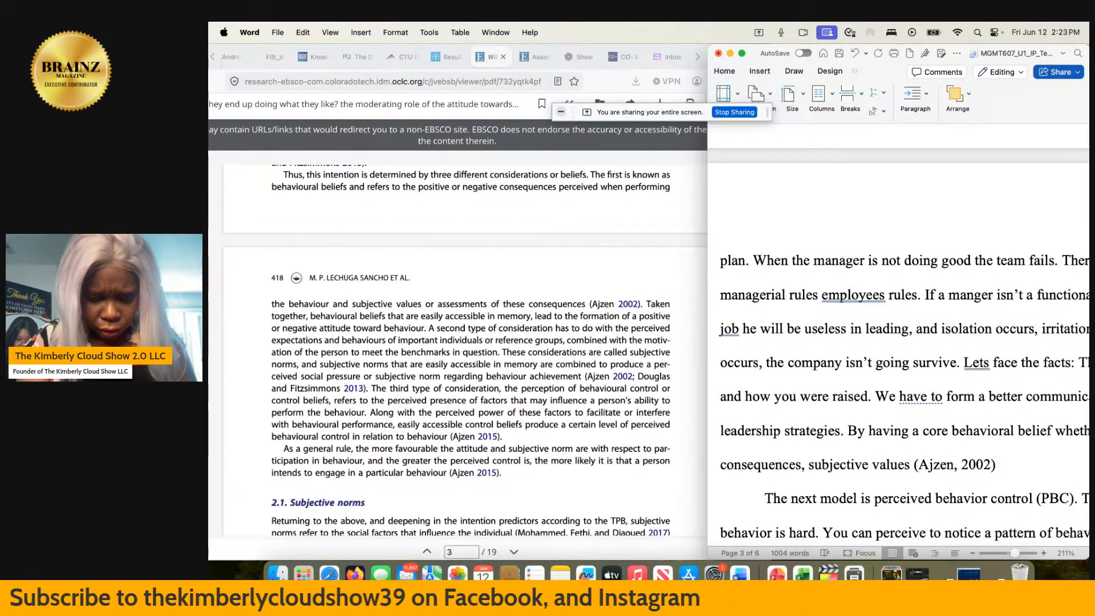
text(and)
text(/or)
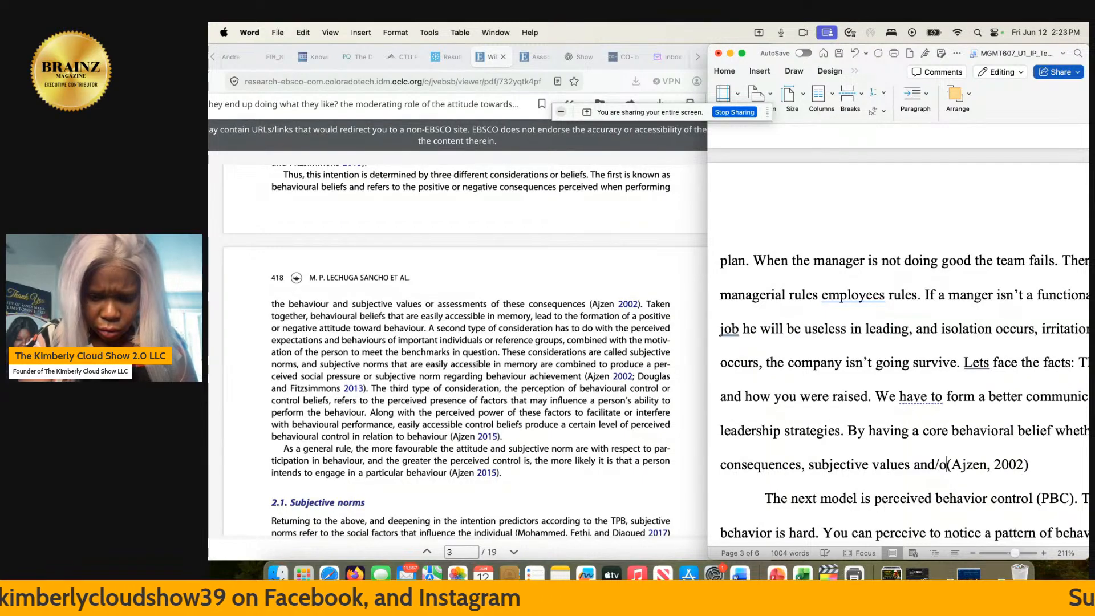
text( assesmen)
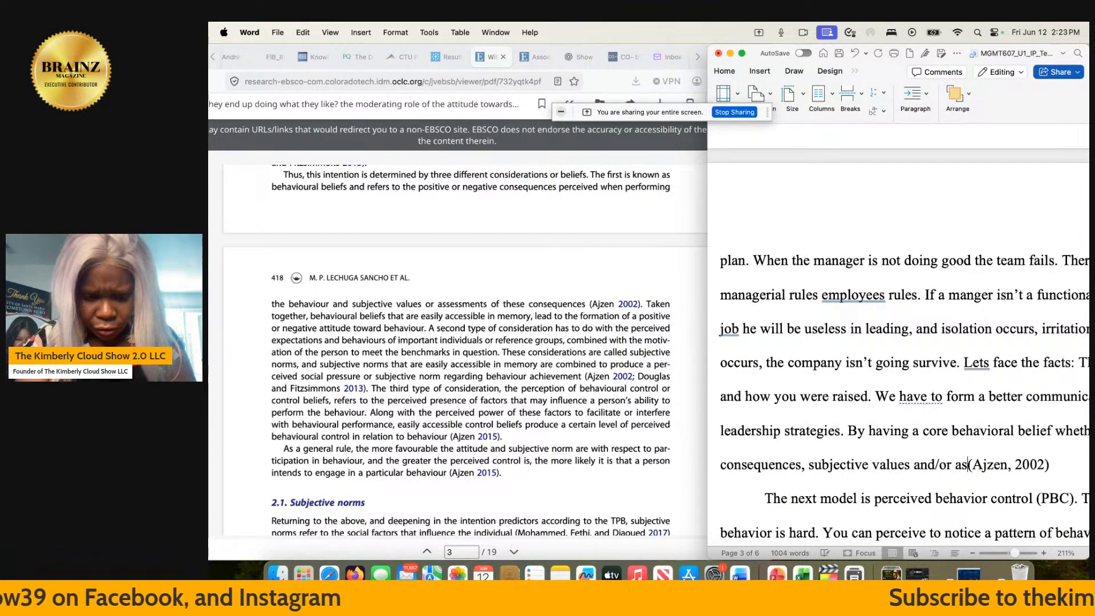
text(t)
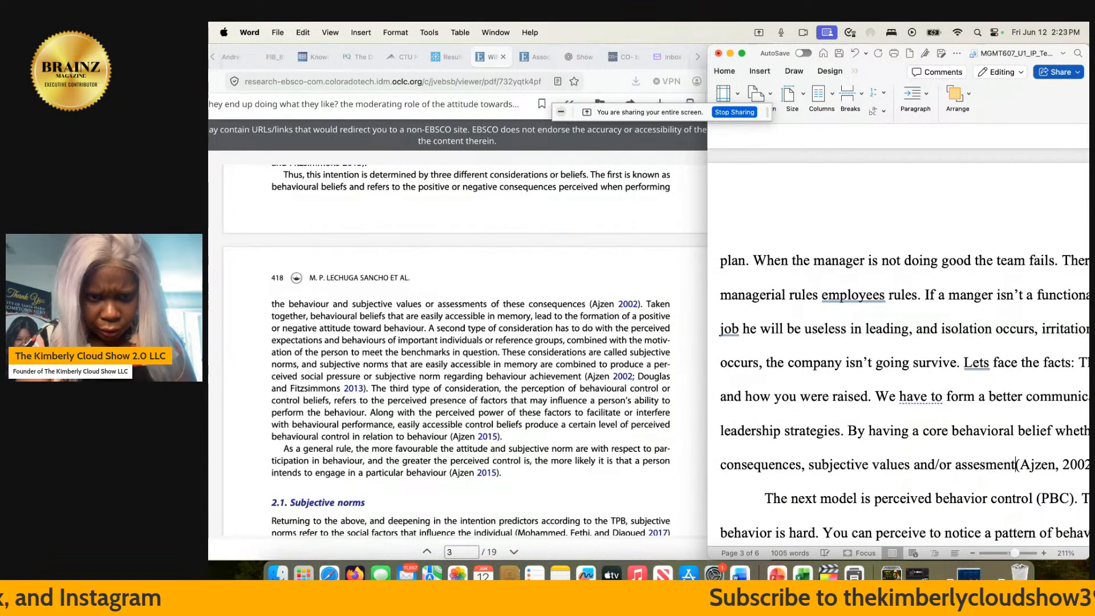
text(s )
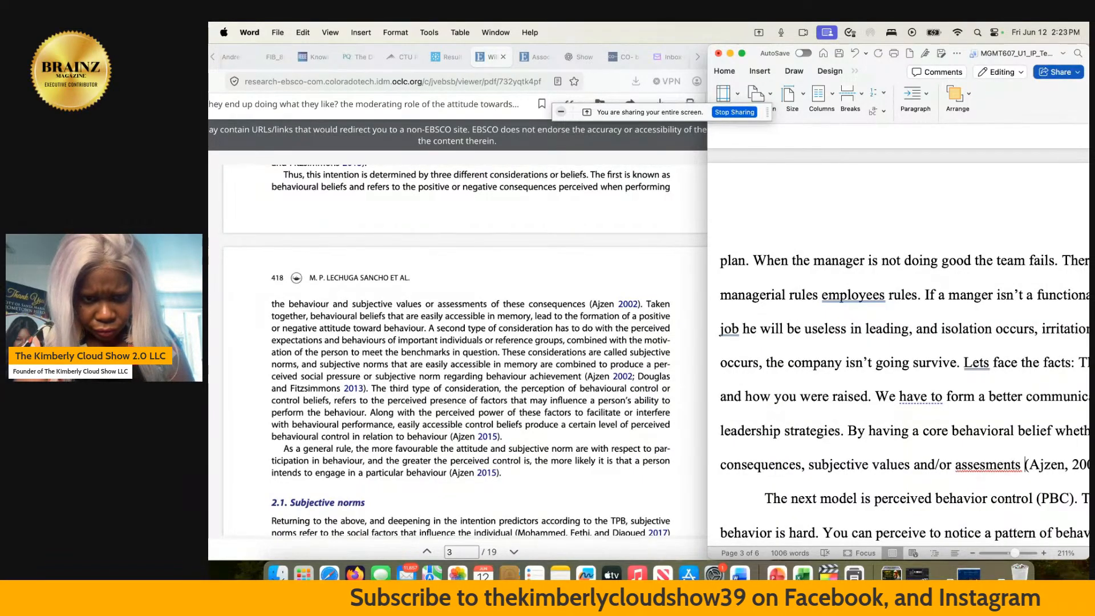
text(can shape con)
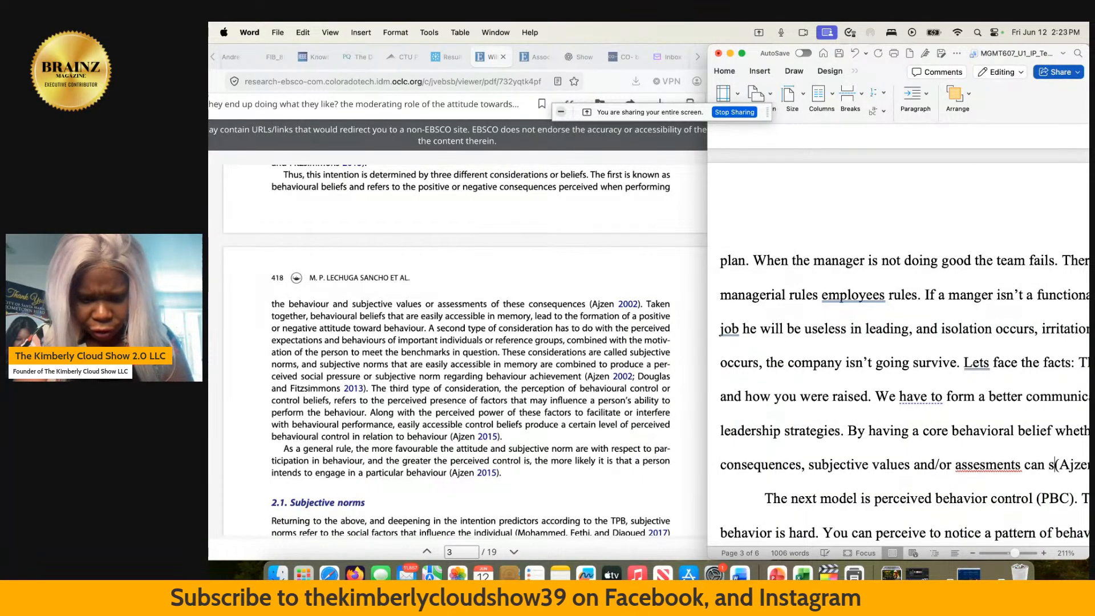
text(sequence)
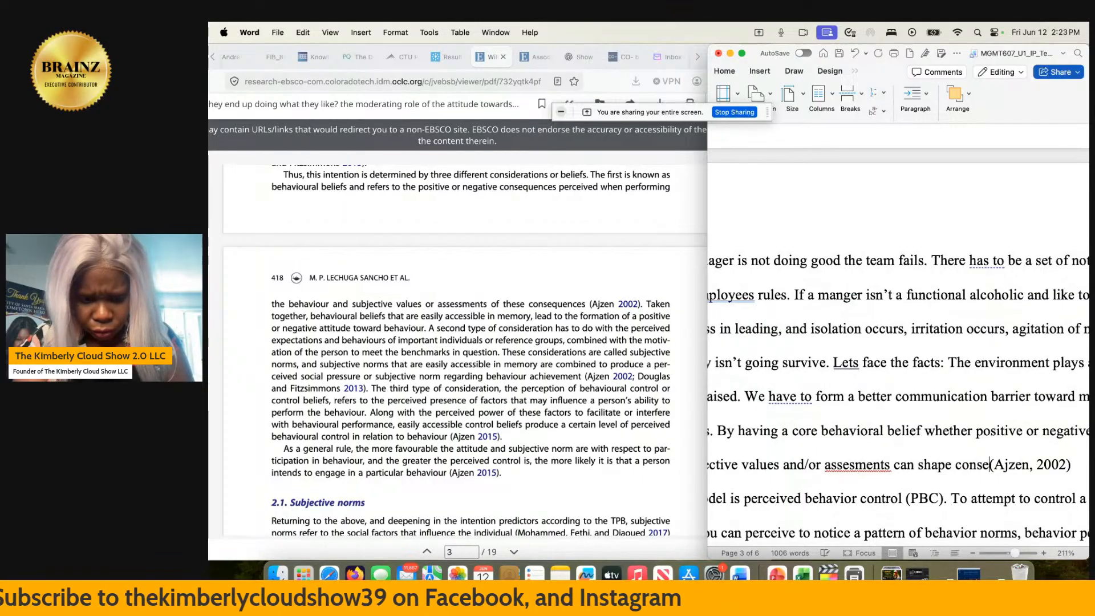
text(s)
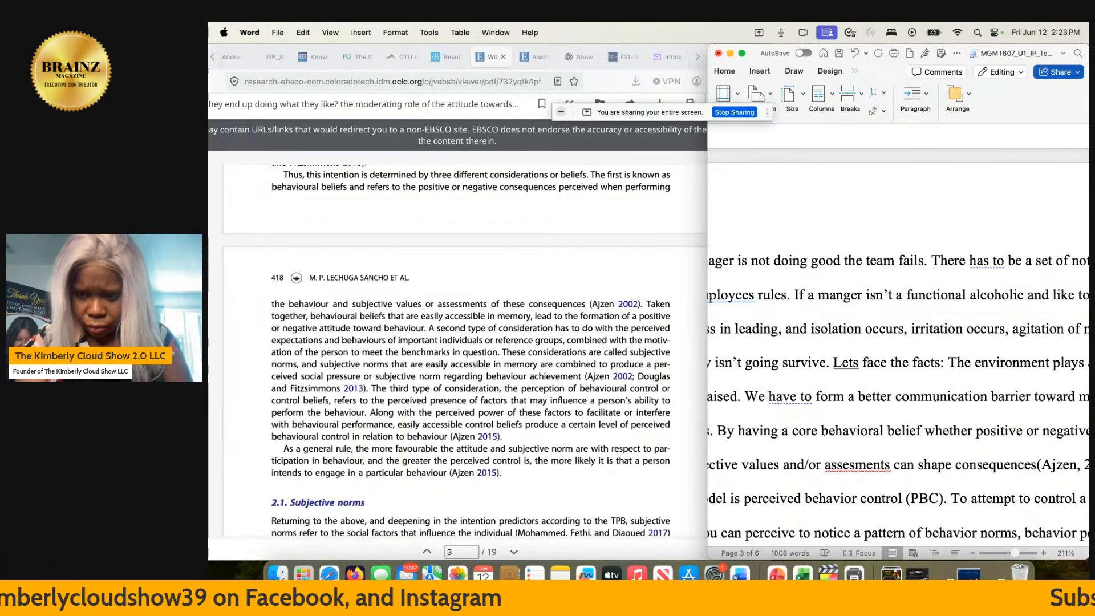
text(.)
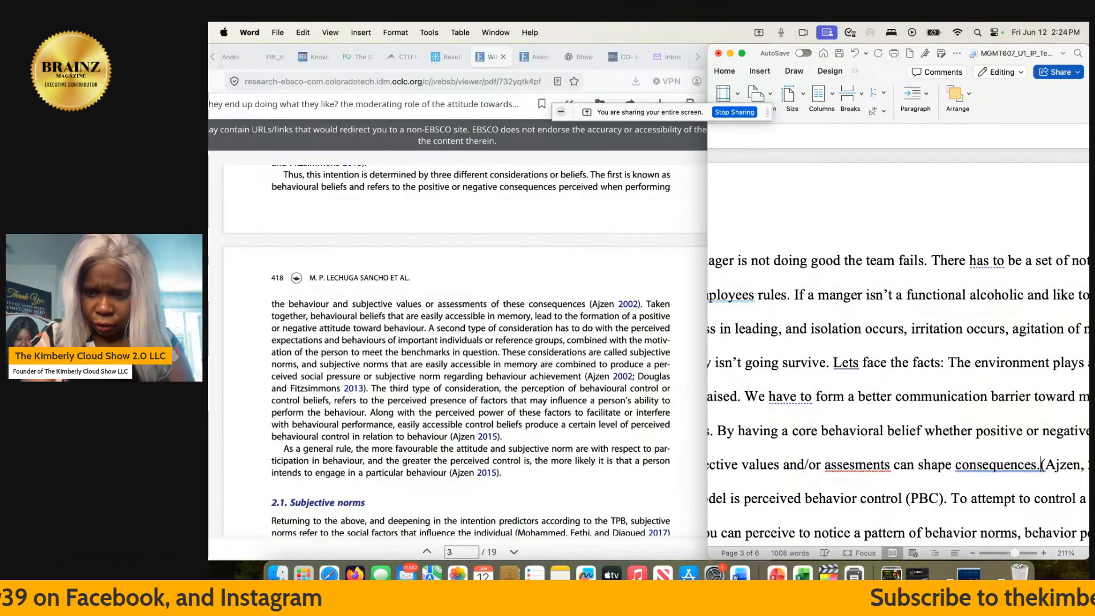
- End the sentence with "can shape consequences." and replace the misspelled "assesments" with the suggested spelling "assessment's"
click(857, 465)
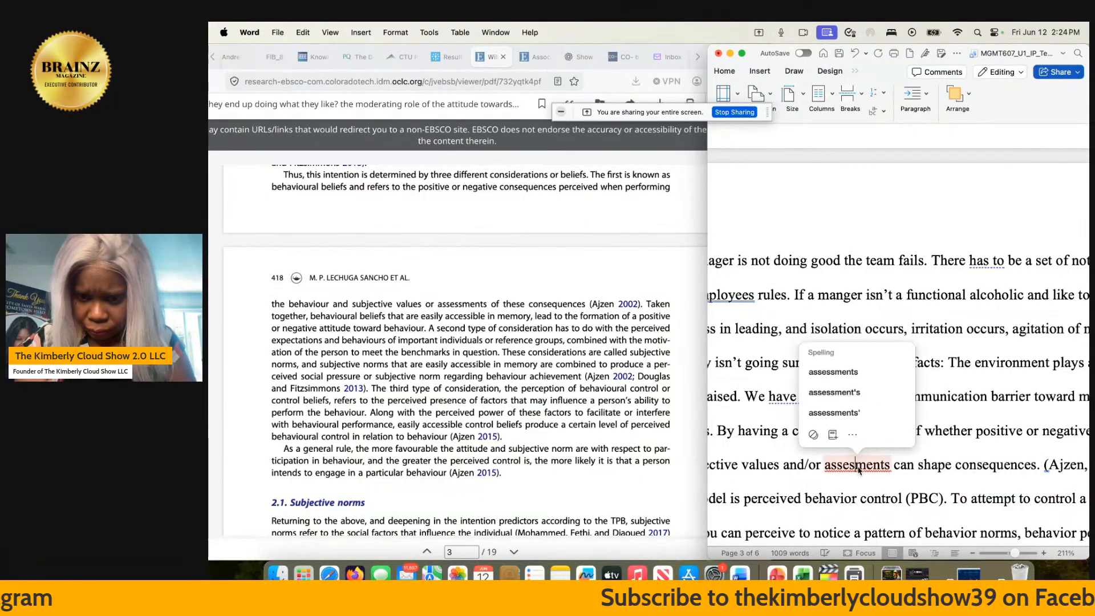
click(866, 393)
- Start a new paragraph after the 2002 citation, before the perceived behavior control paragraph, with "In business"
scroll(866, 391, down, 5)
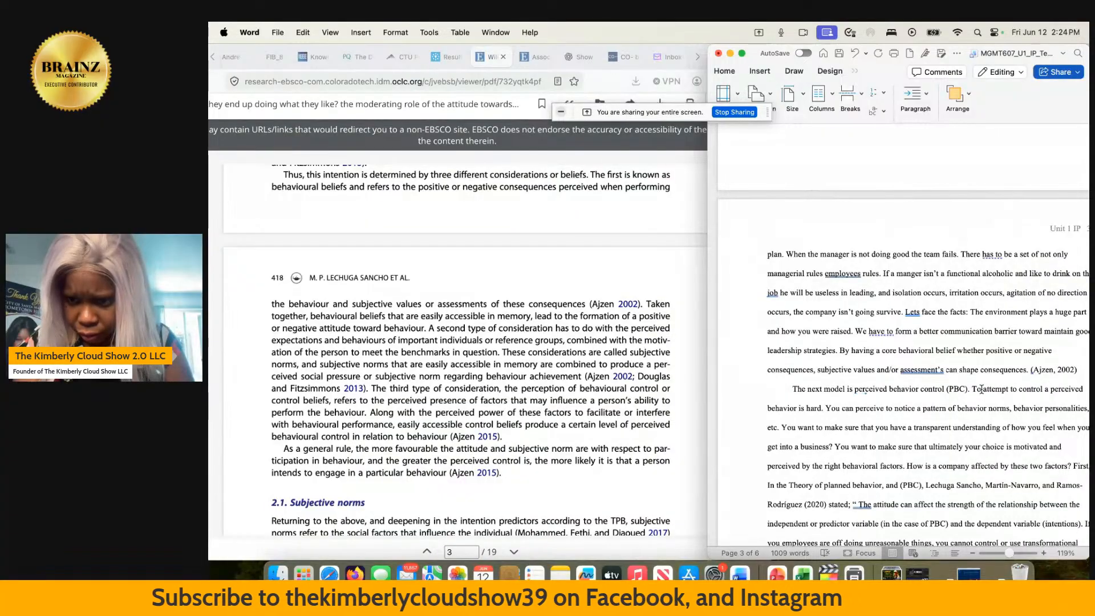
scroll(981, 389, down, 1)
scroll(982, 389, down, 1)
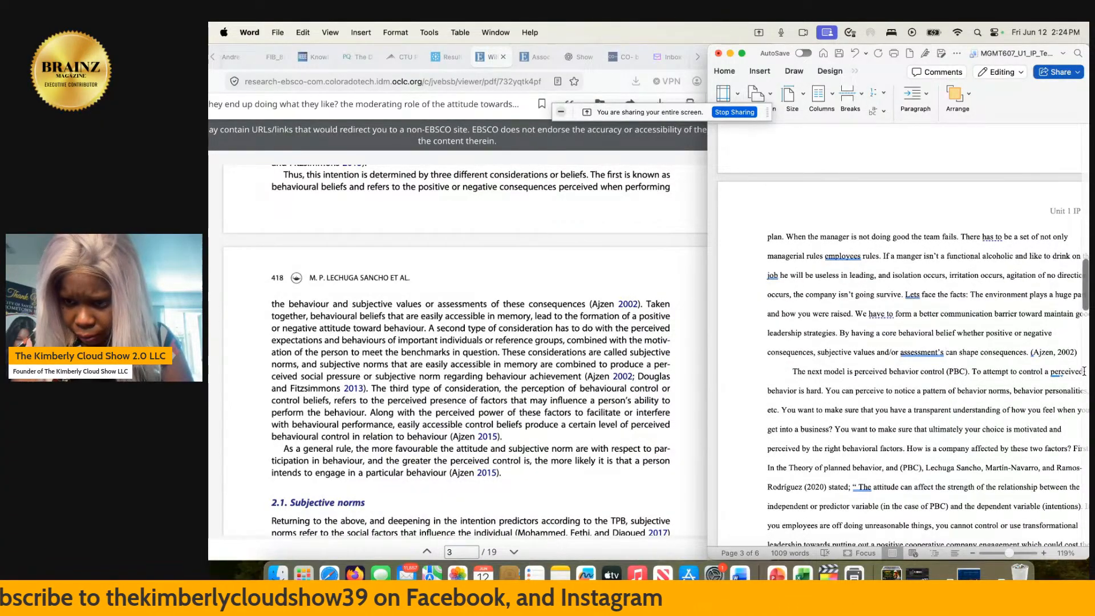
click(1077, 352)
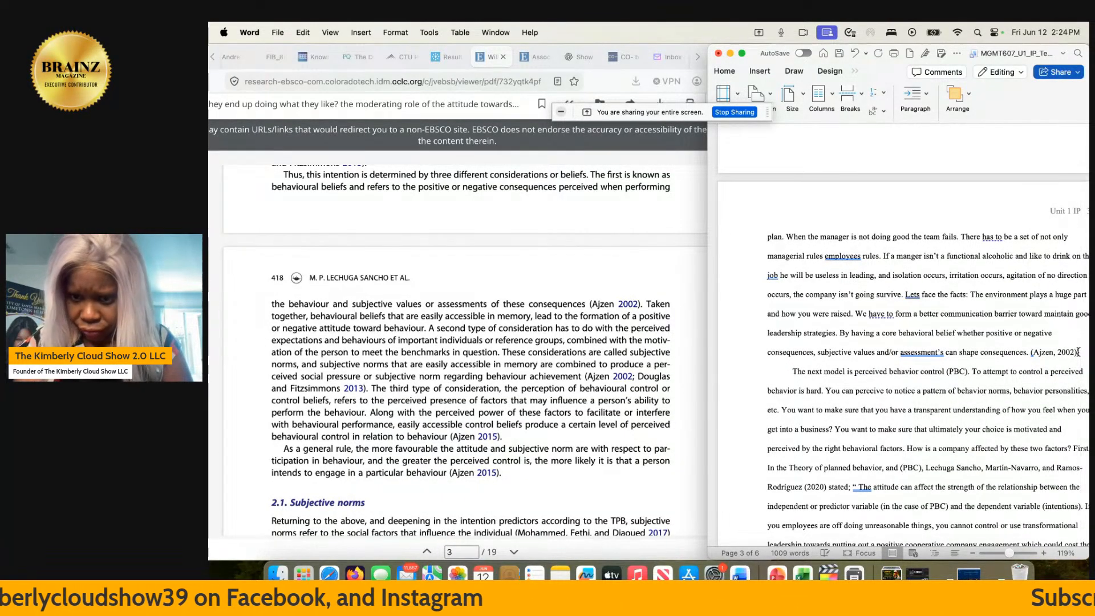
key(Return)
text(I)
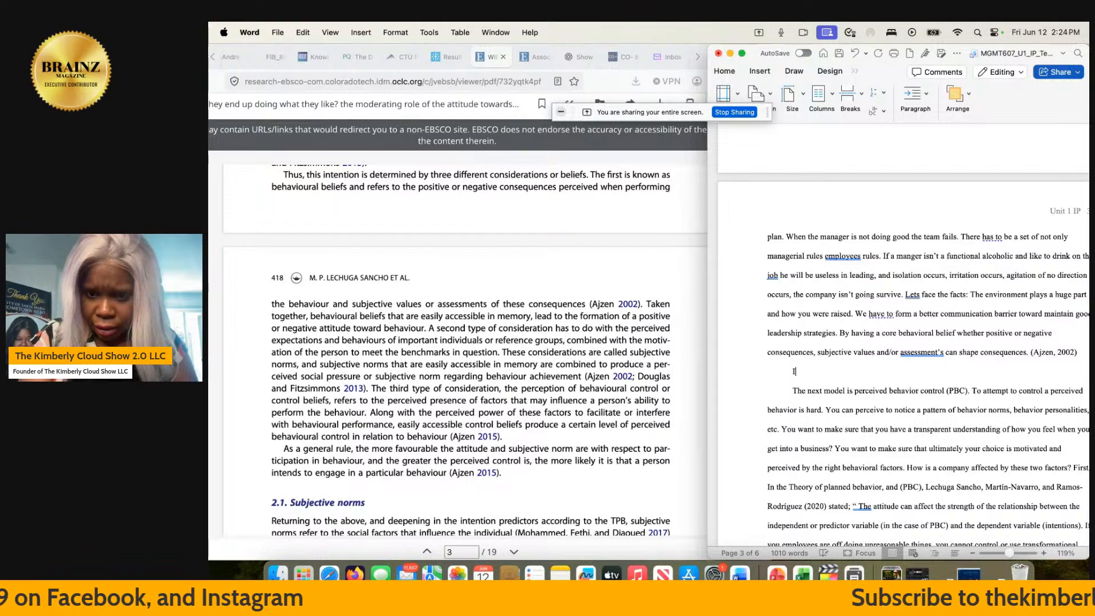
text(n busin)
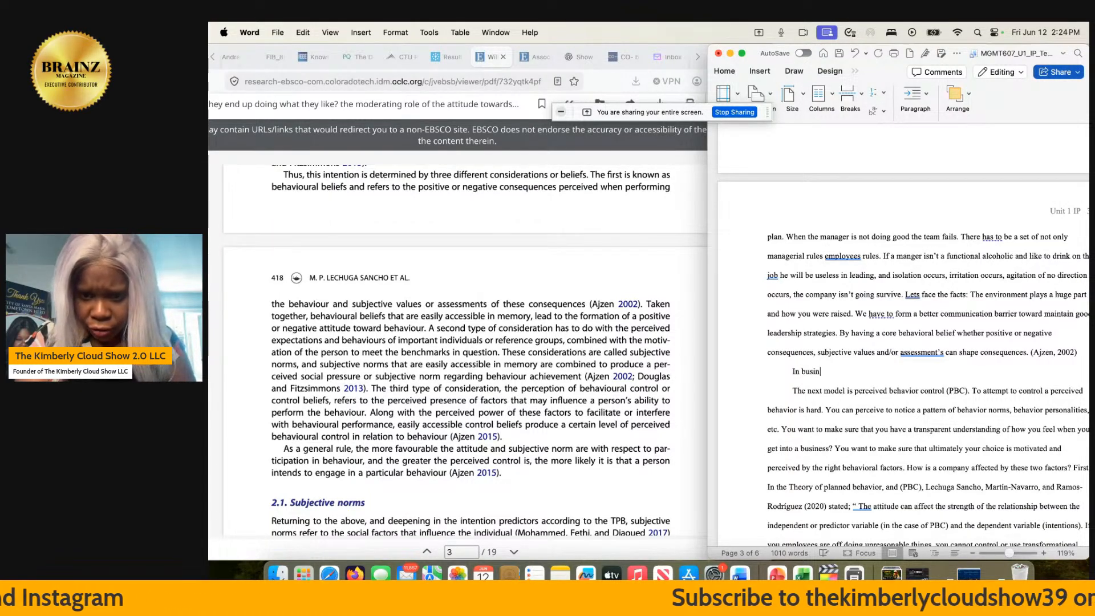
text(e)
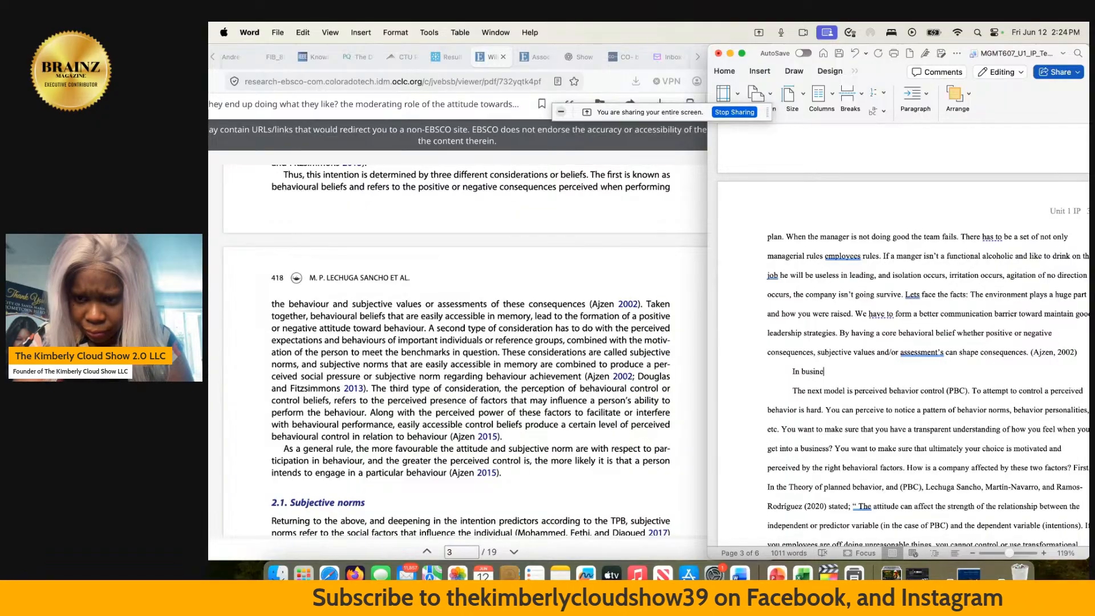
text(ss)
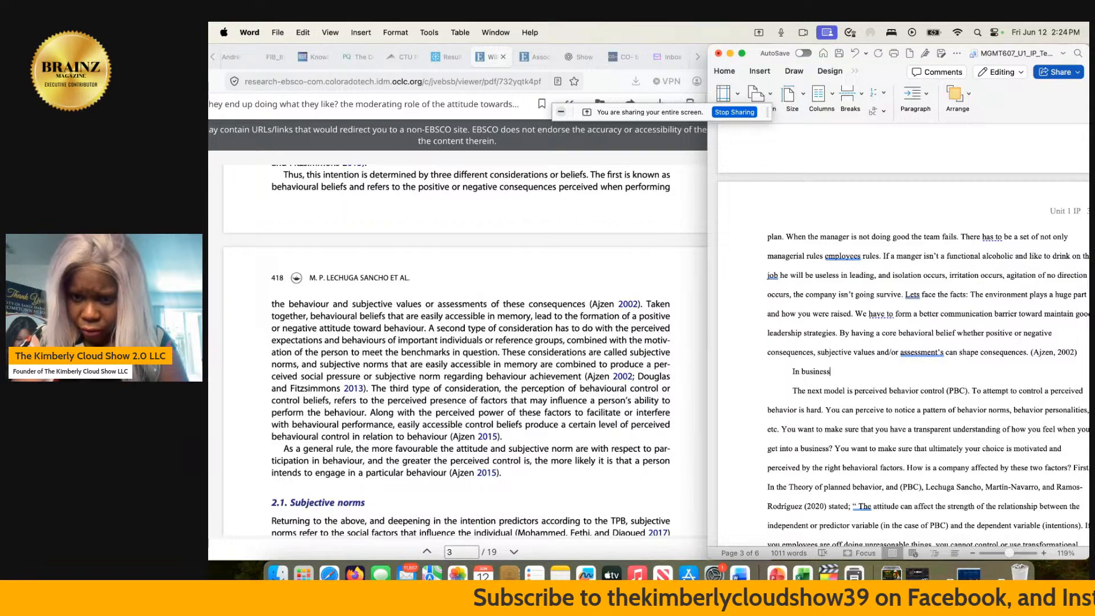
- Continue the new "In business" paragraph with "thinking positive will help push towards"
text(kin)
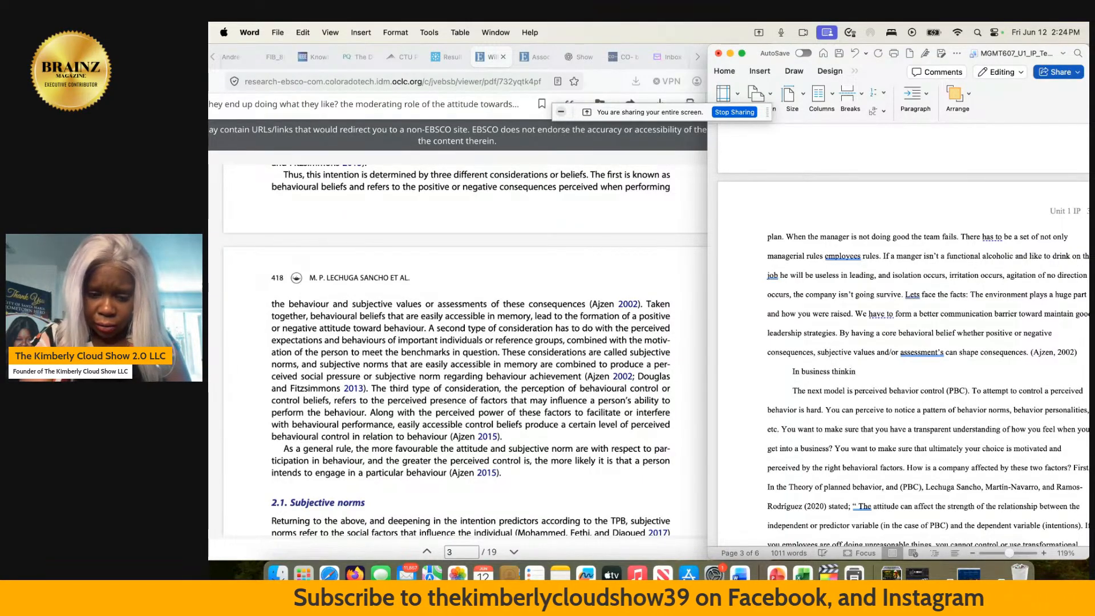
text(g positive w)
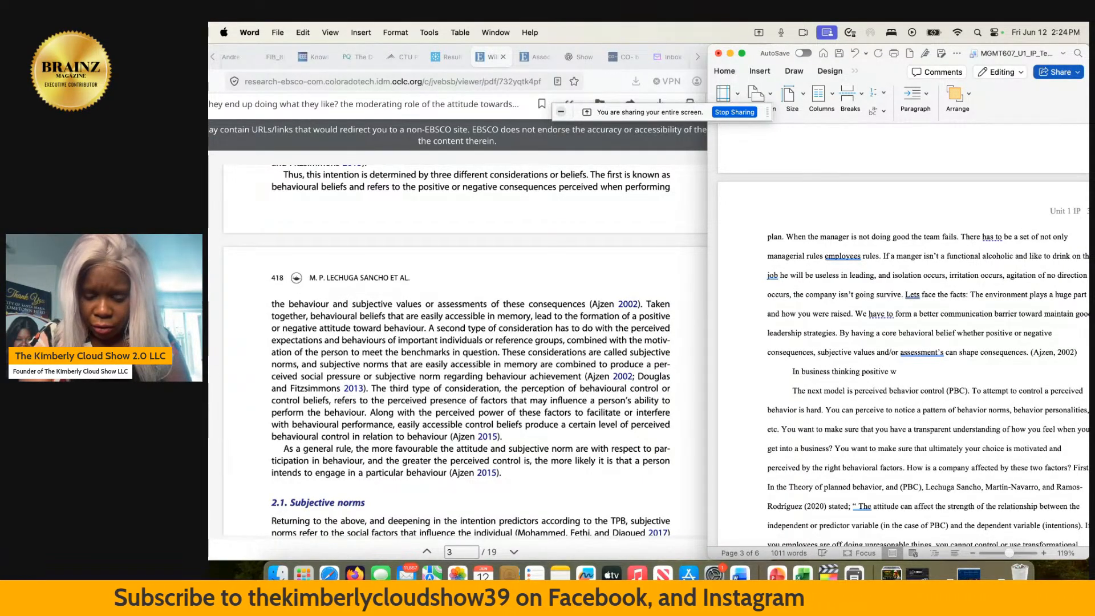
text(ill h)
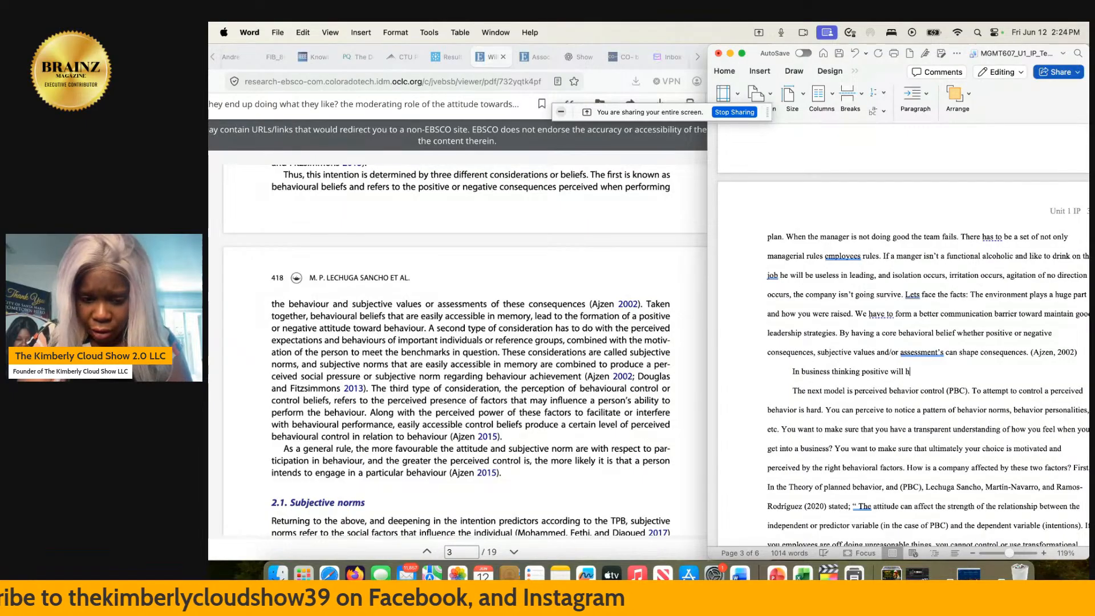
text(elp)
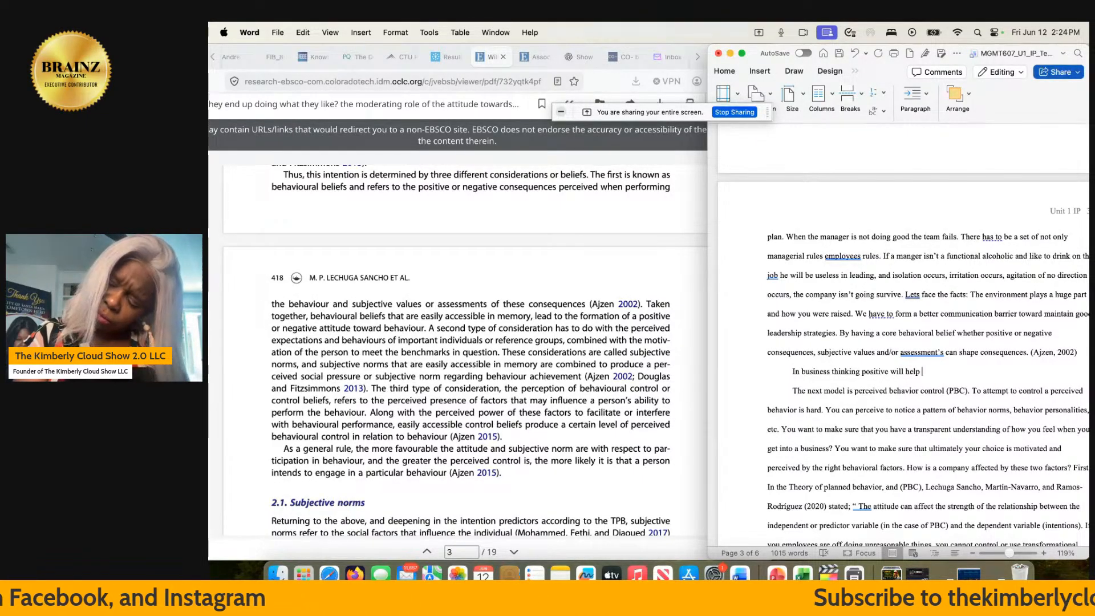
text(p)
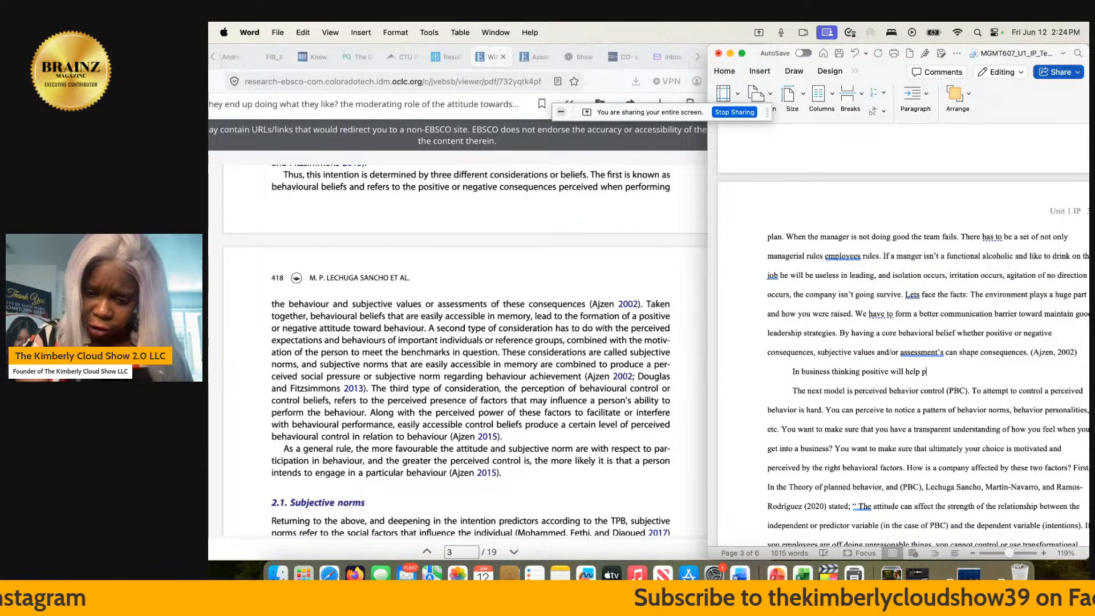
text(ush)
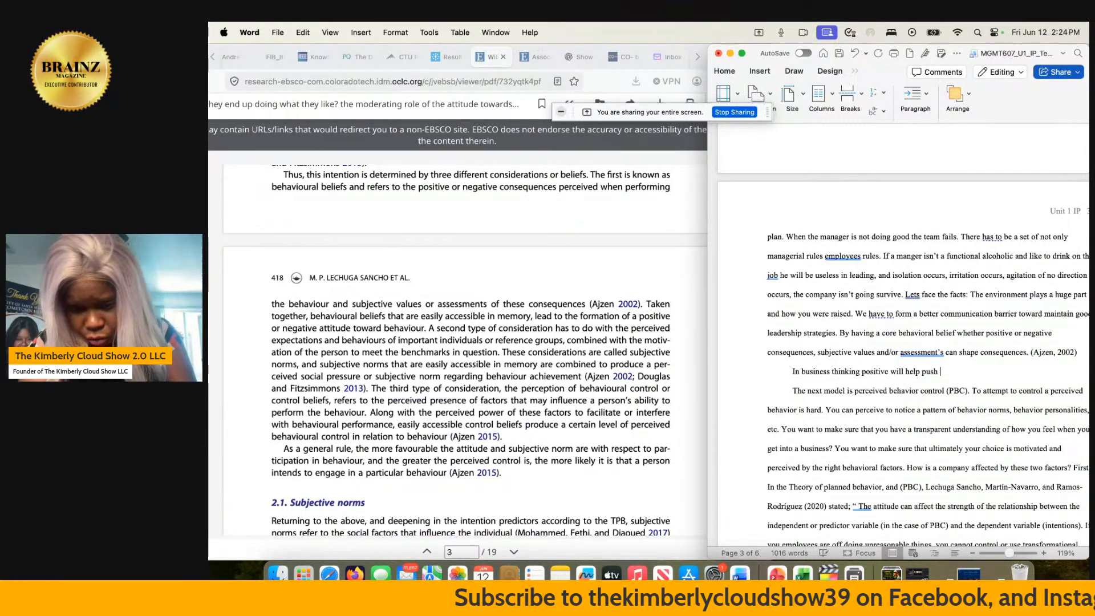
text( towards )
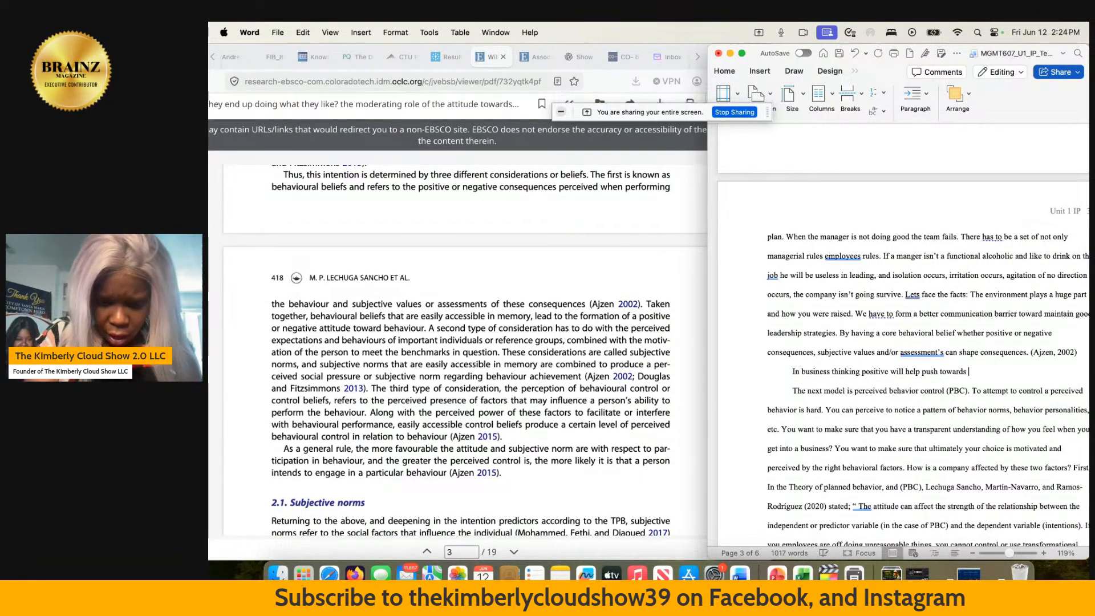
text(a more )
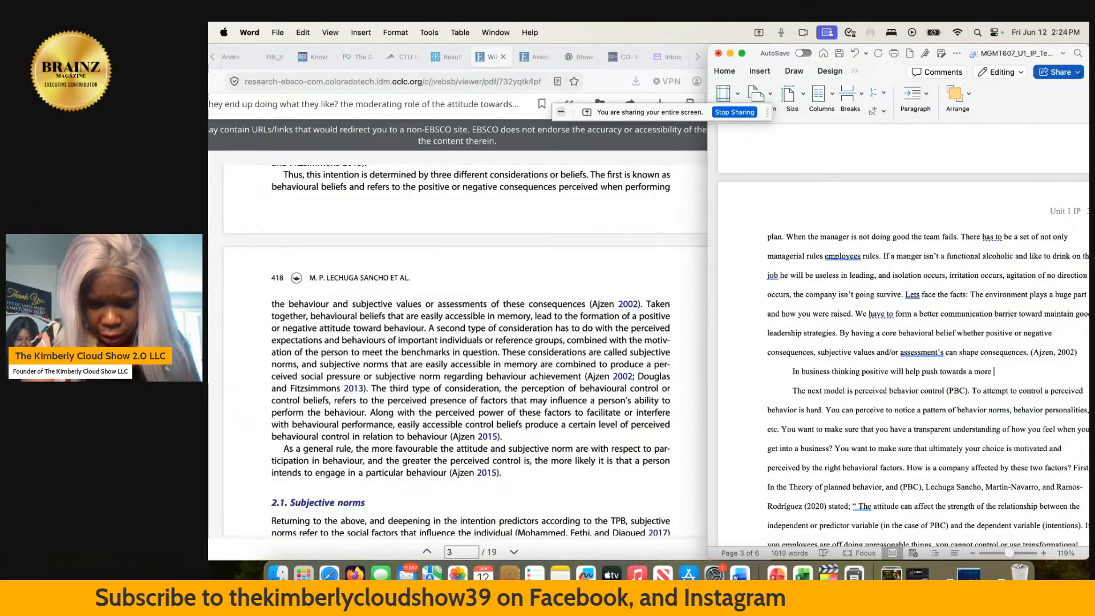
text(casier)
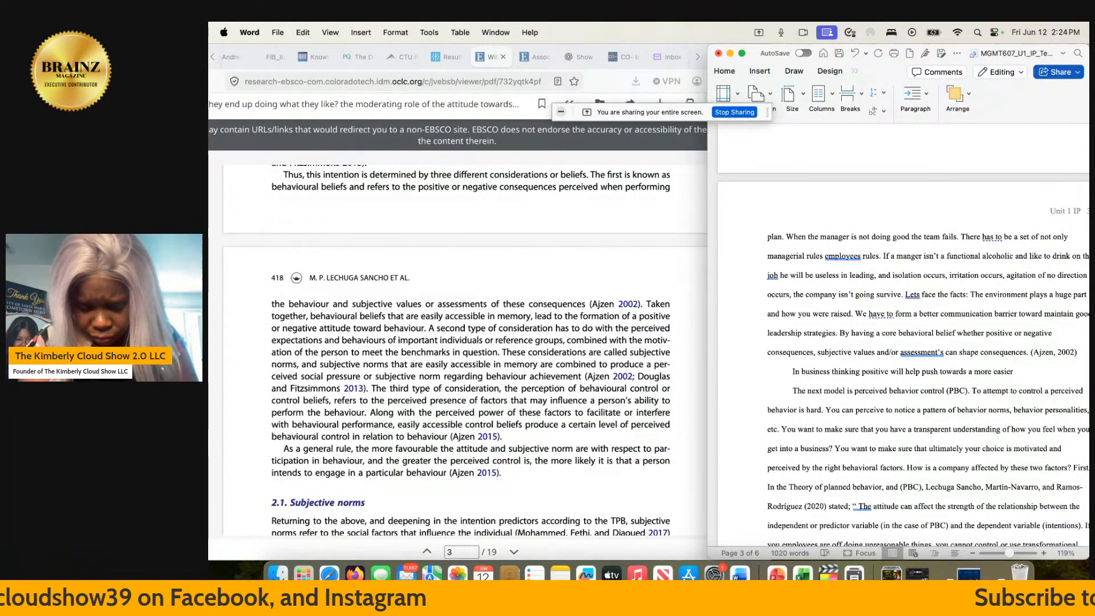
text( in)
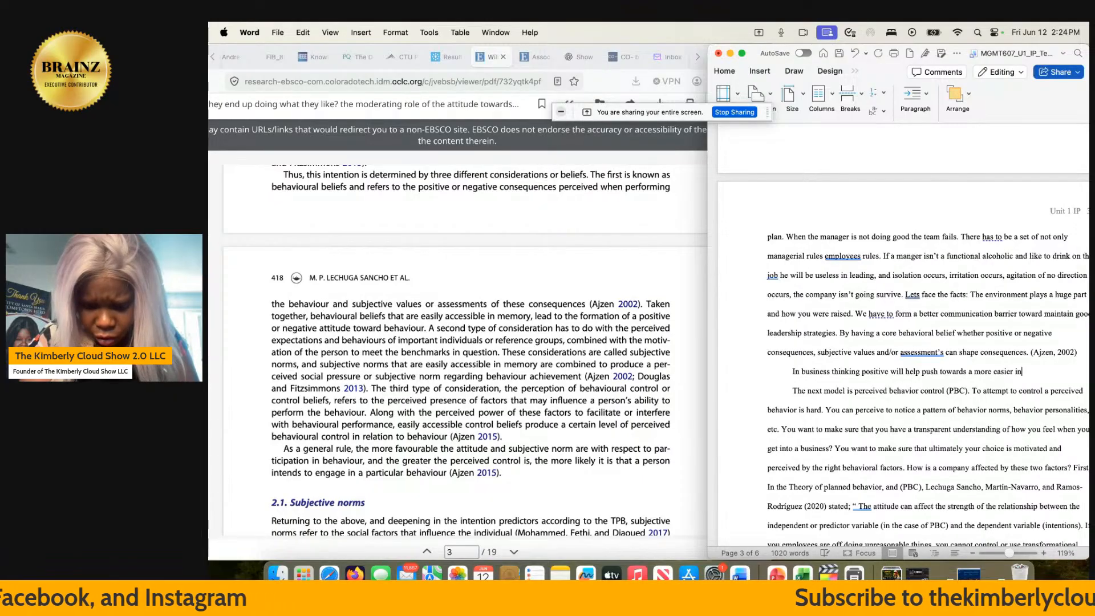
text(novative )
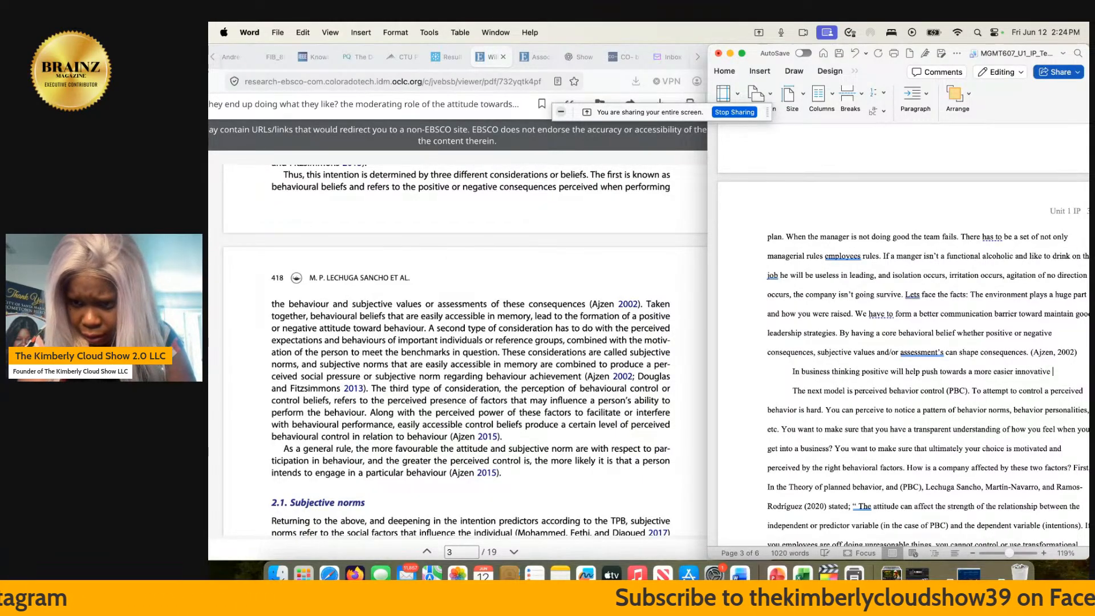
text(path to)
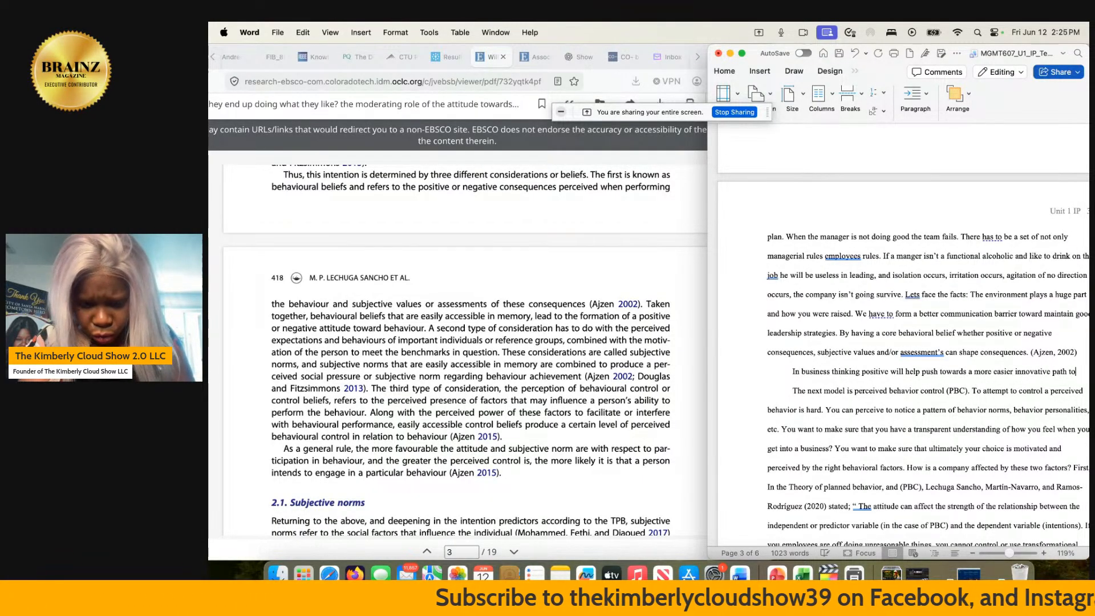
text(succe)
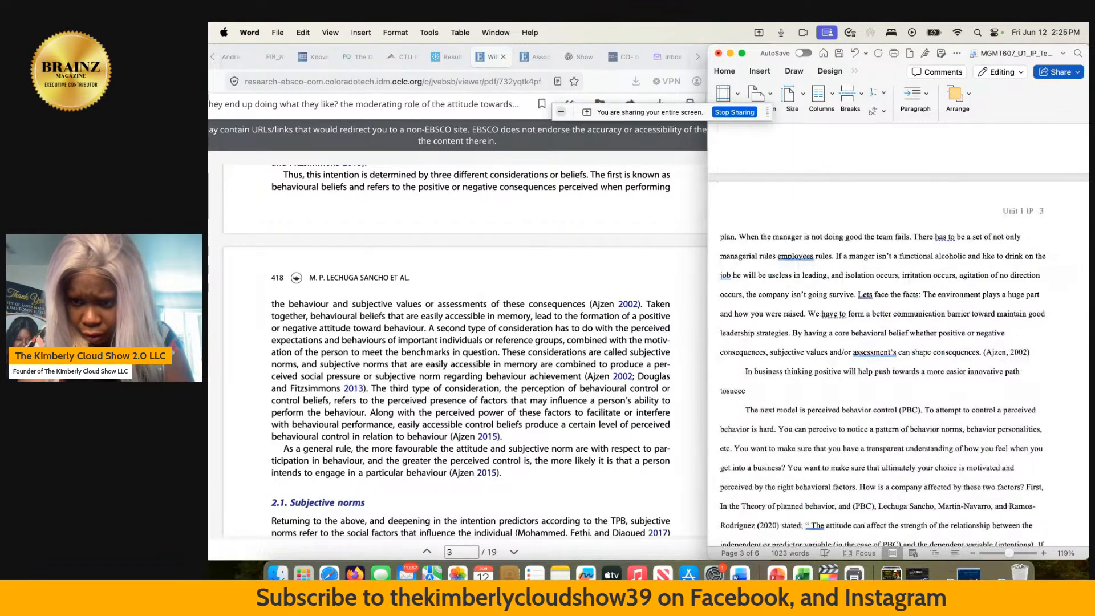
- Complete the "In business" sentence with "a more easier innovative path to success" after "push towards"
key(BackSpace)
key(BackSpace)
key(BackSpace)
key(BackSpace)
key(BackSpace)
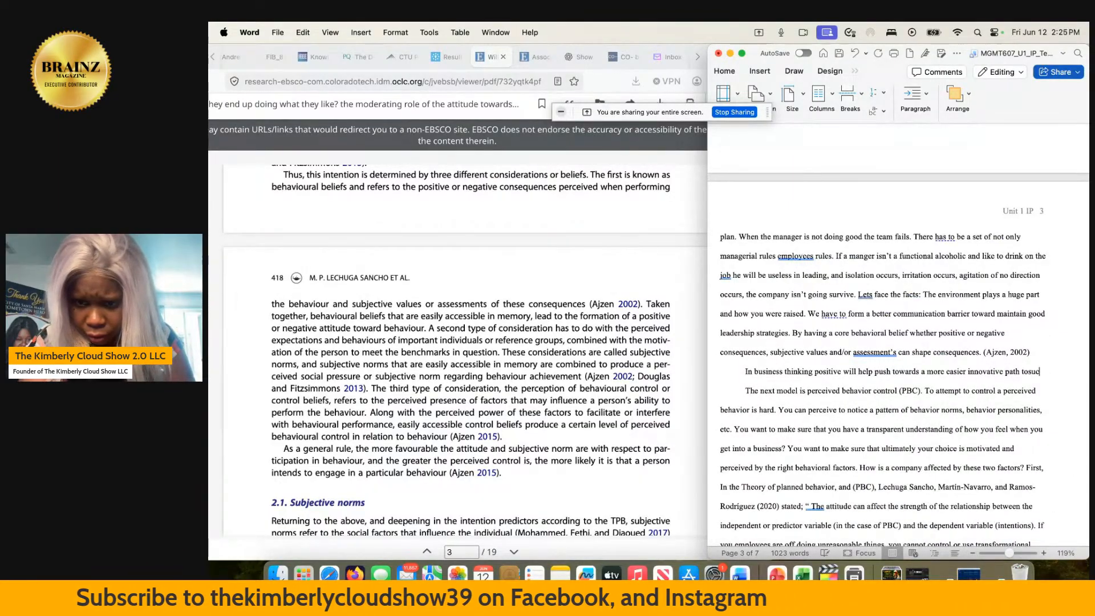
text(suc)
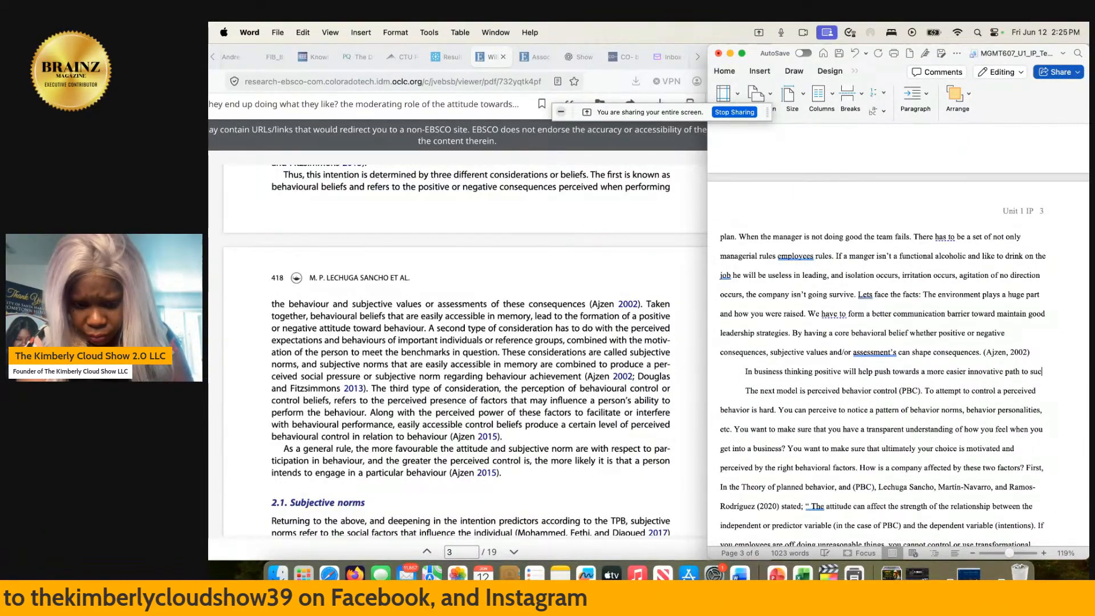
text(ce)
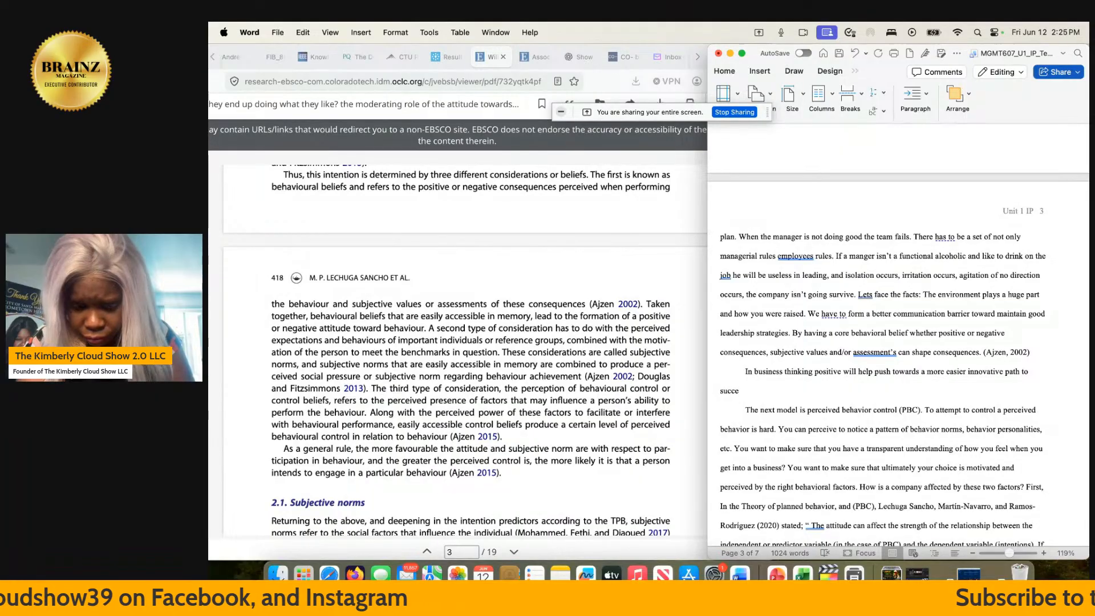
text(ss)
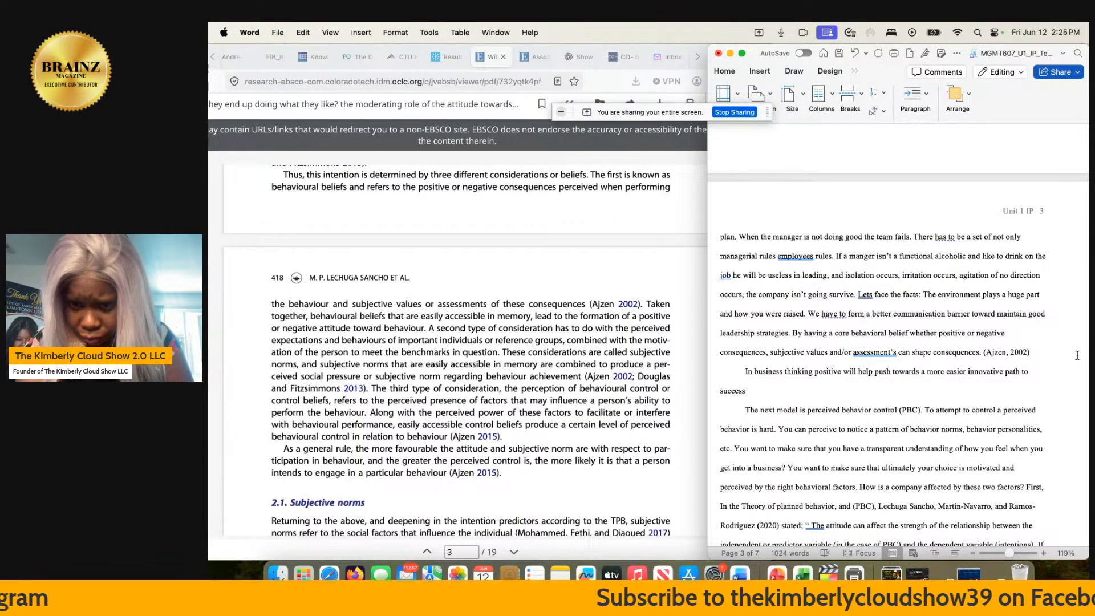
- Change "positive" to "positivity" in the "In business" sentence, end it with a period, and dismiss the software update prompt
click(839, 377)
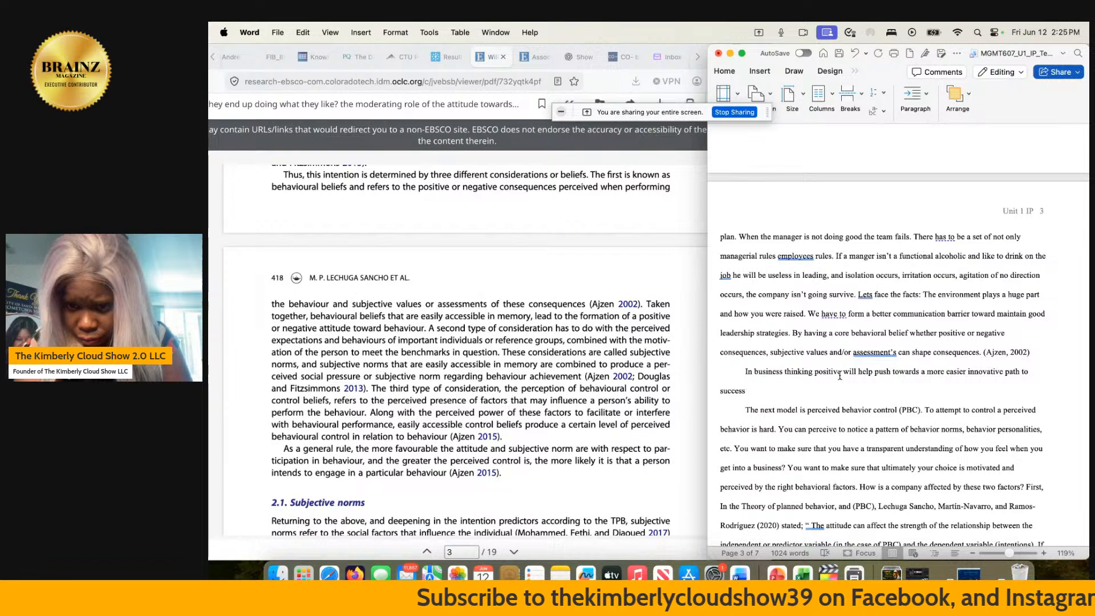
key(BackSpace)
text(ity)
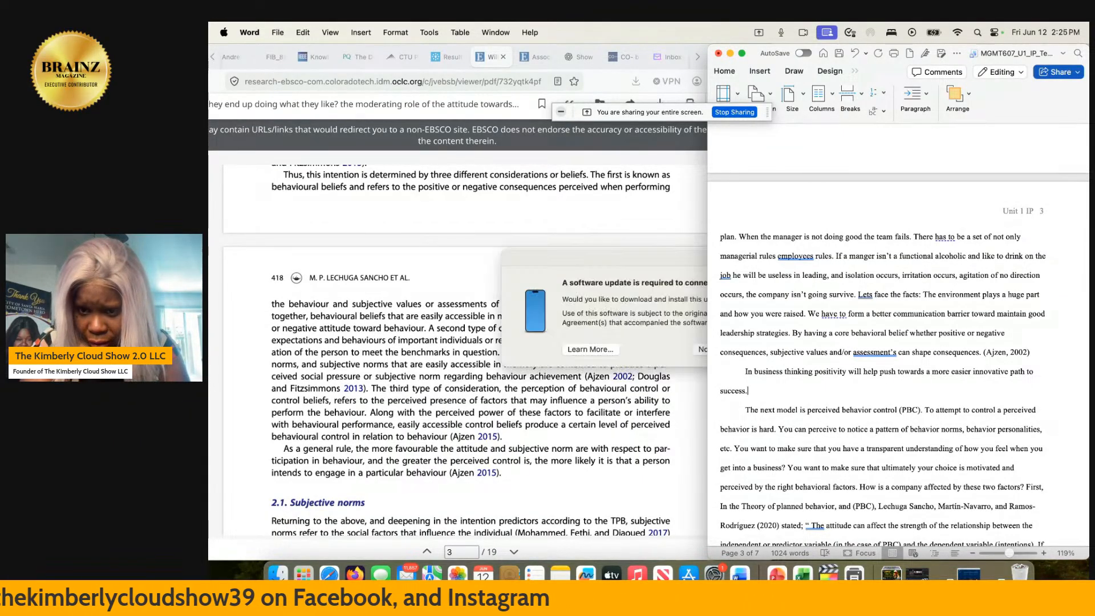
click(696, 349)
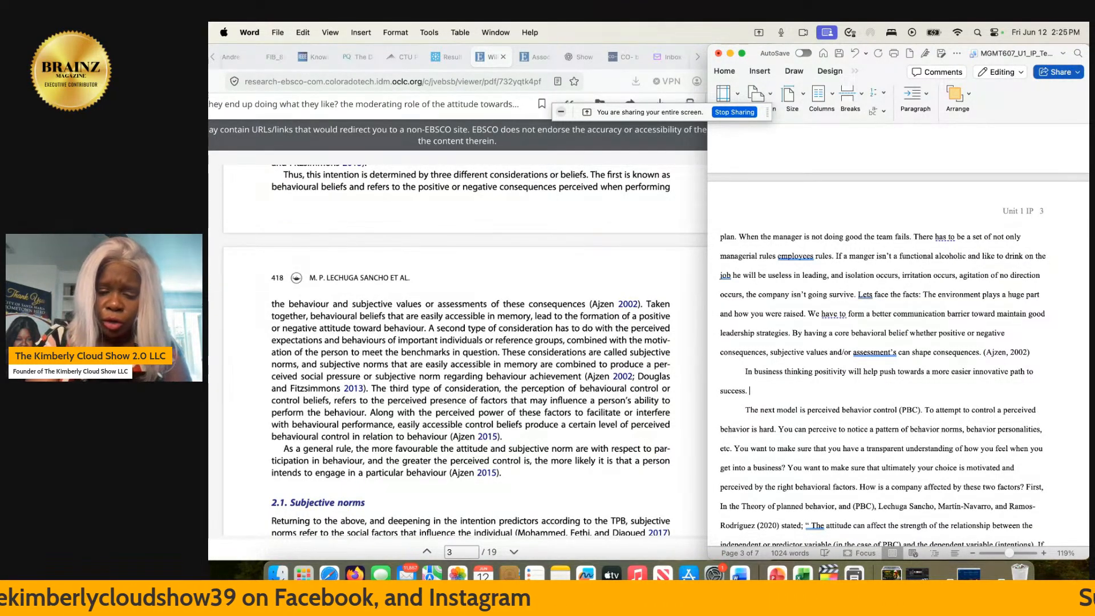
- Add "Most companies have a standard way of thinking" after the sentence ending in "success."
text(Most companies )
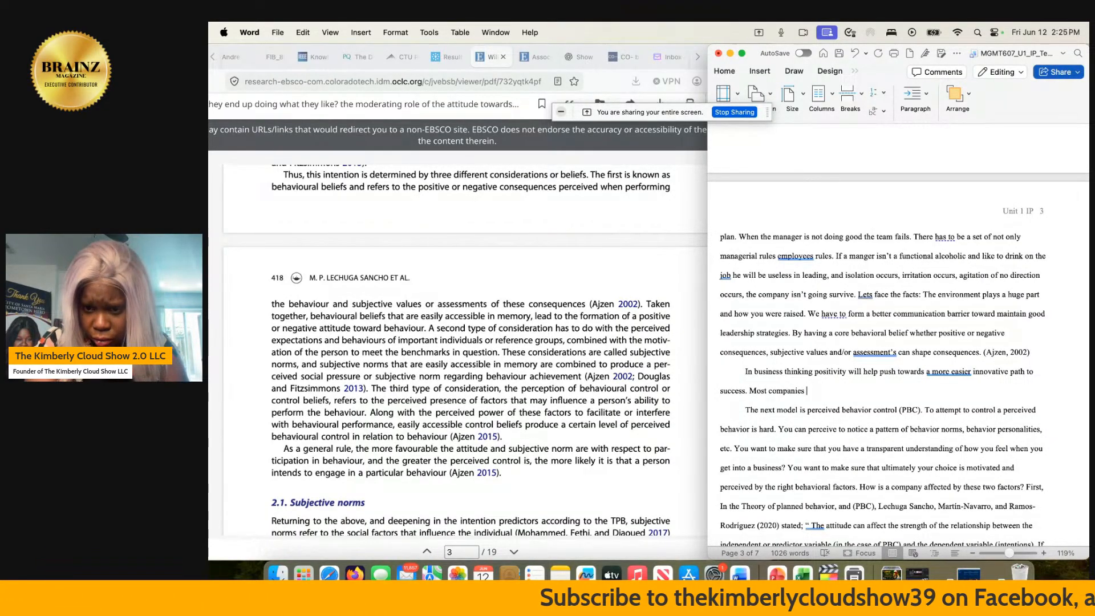
text(have )
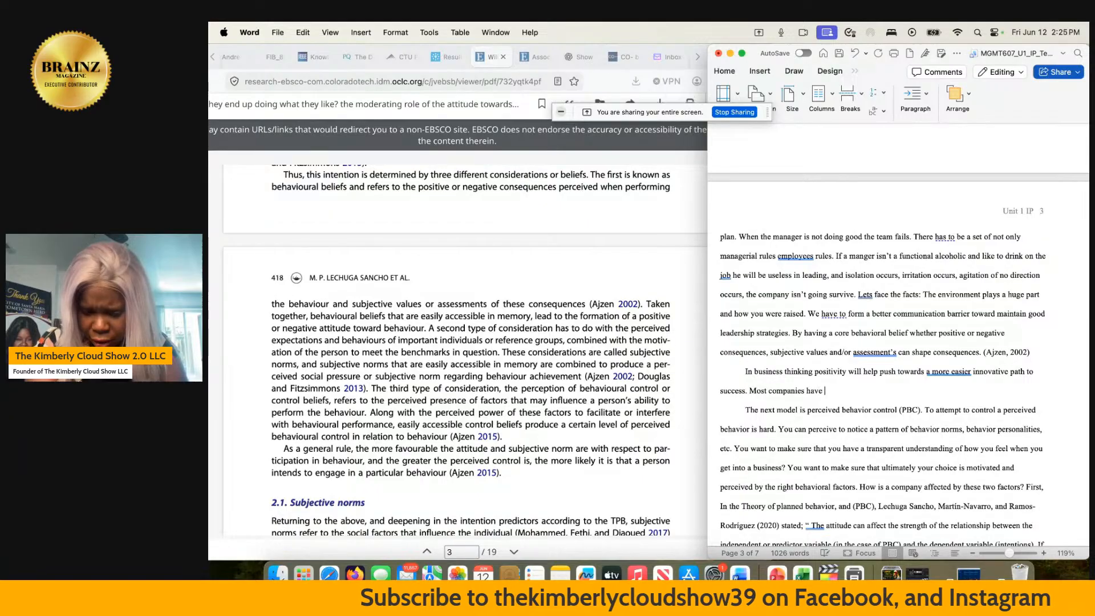
text(a s)
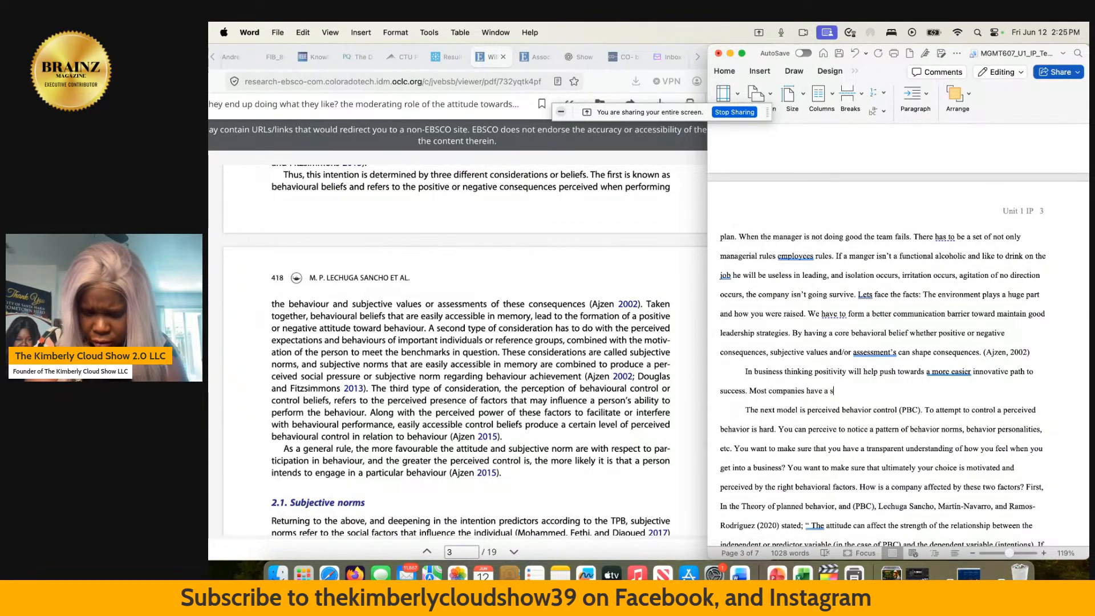
text(tandar)
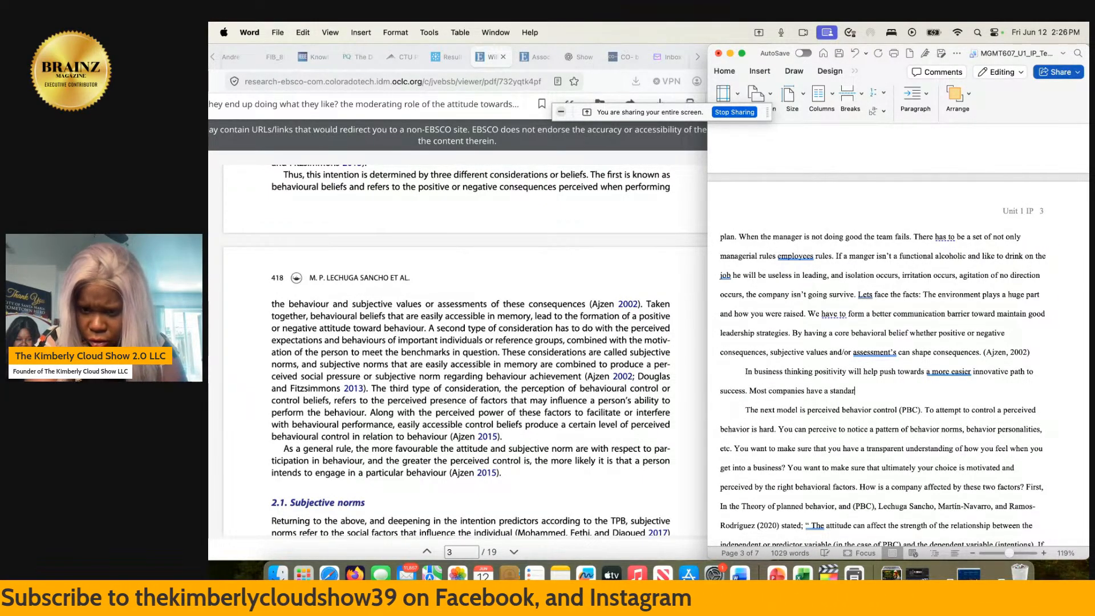
text(d way of th)
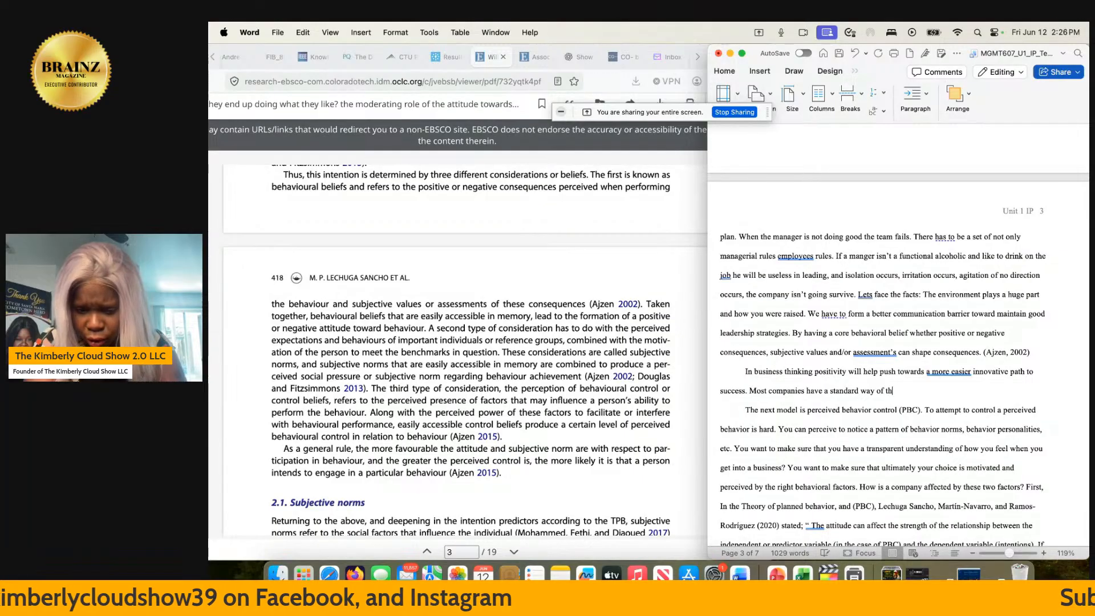
text(inking)
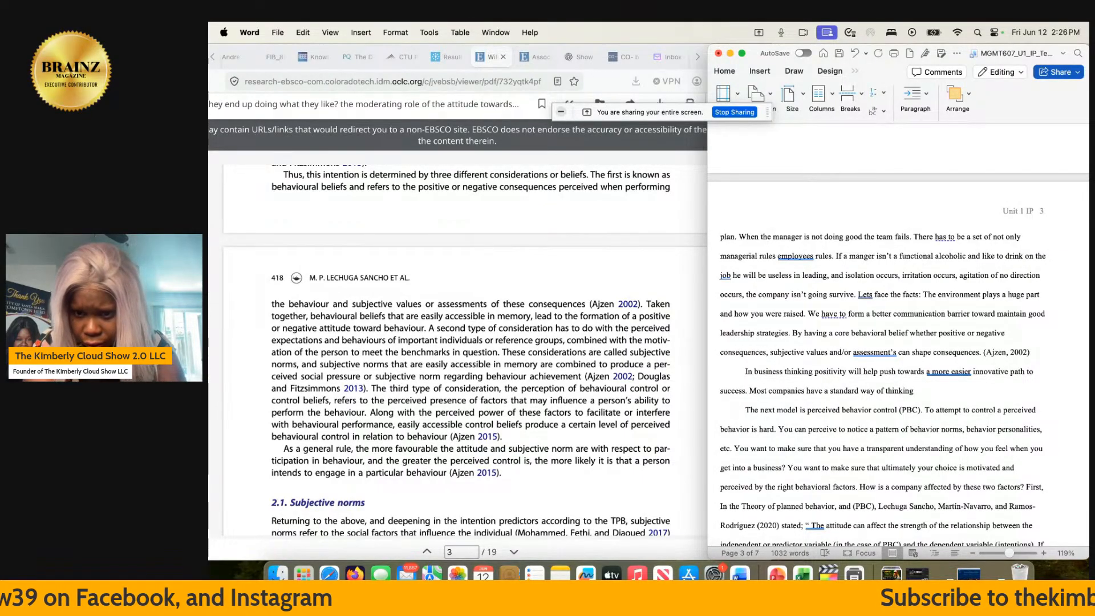
text(. t)
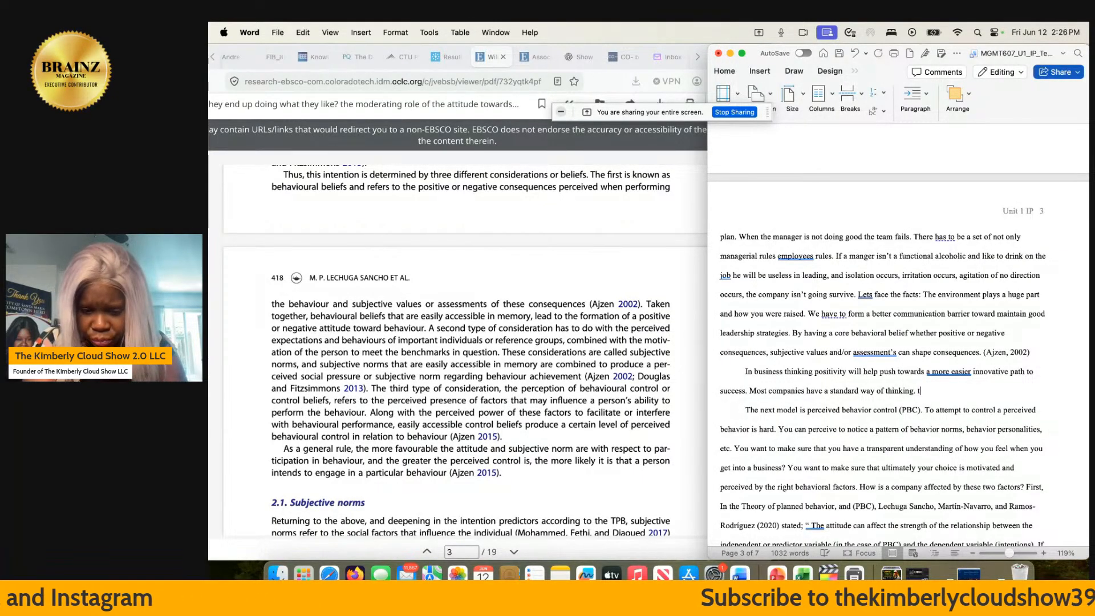
text(heir belie)
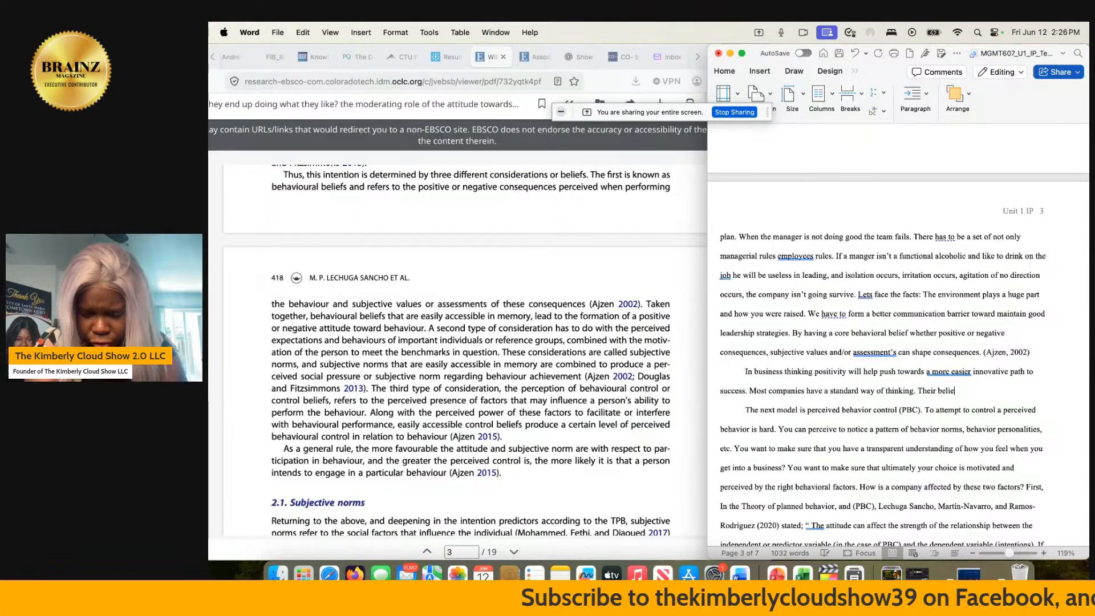
text(f)
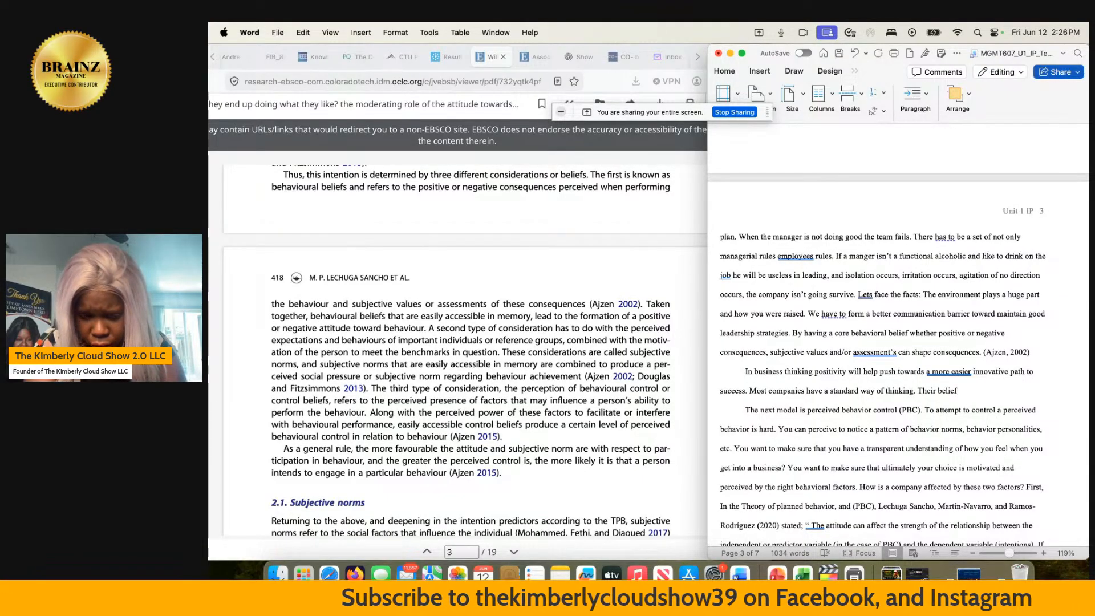
text(s are cont)
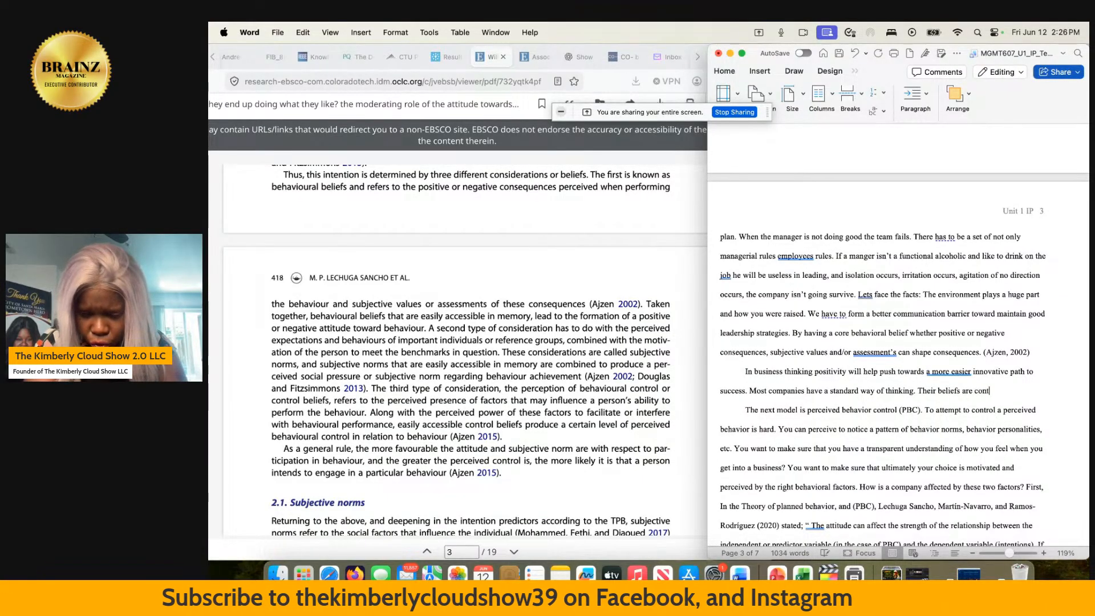
text(rolled)
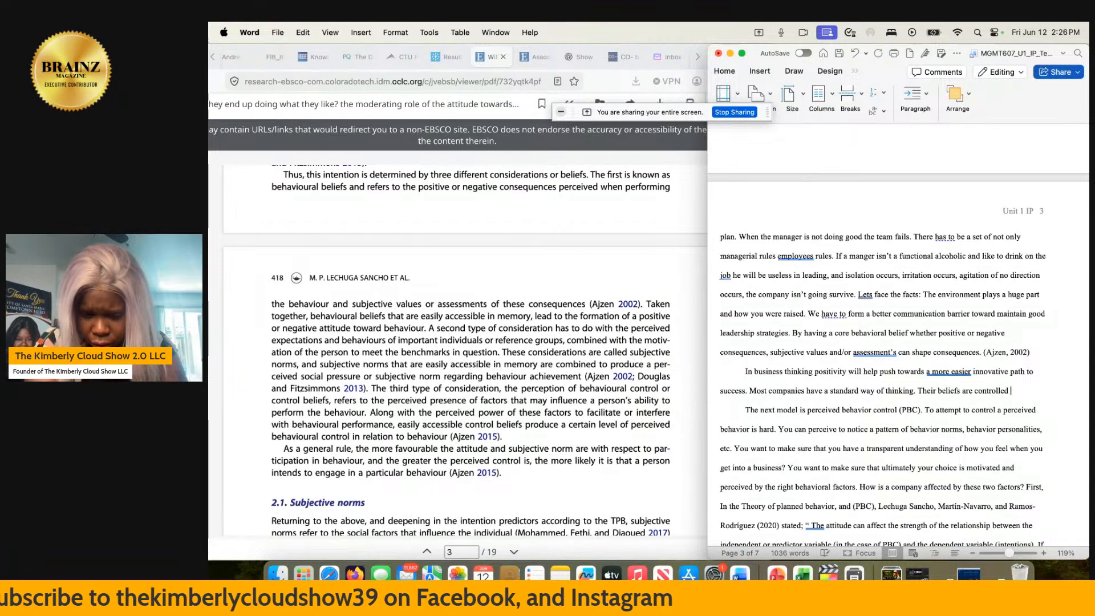
text( in a)
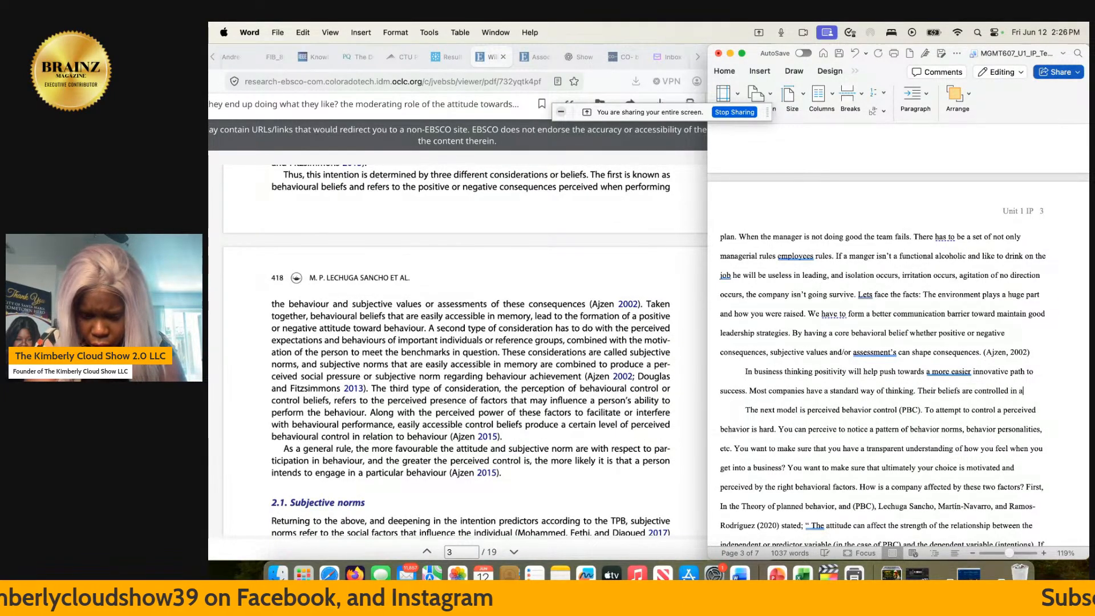
text( work set)
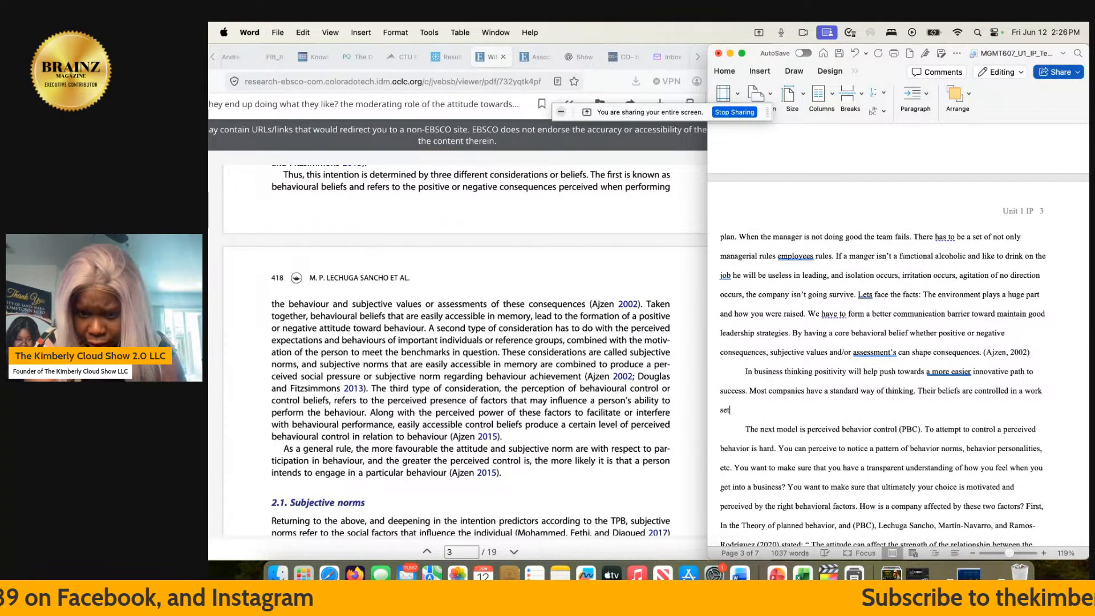
text(ting)
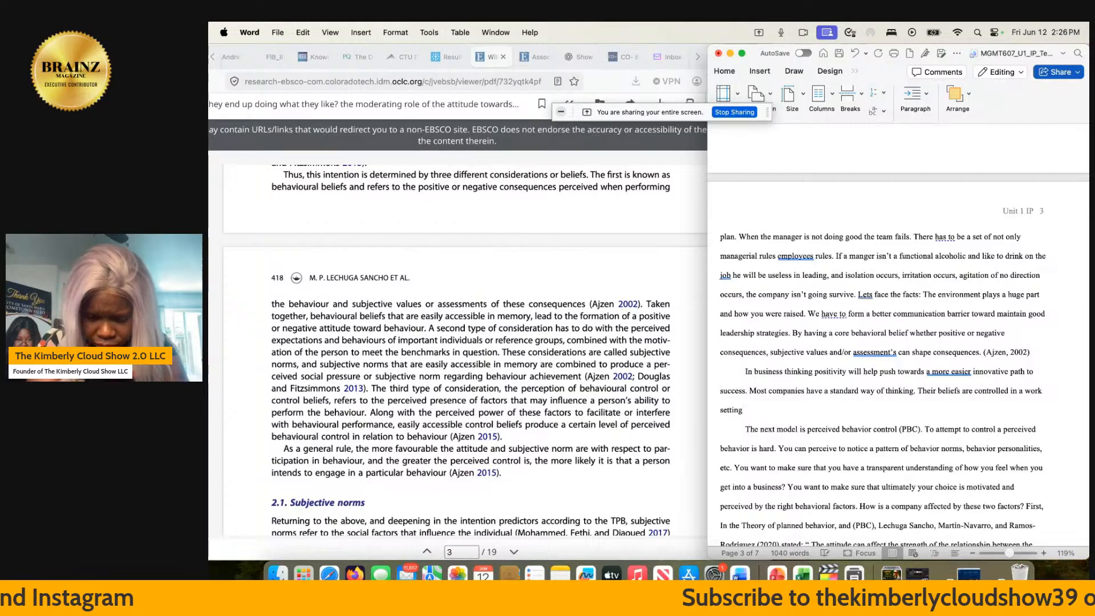
text(. T)
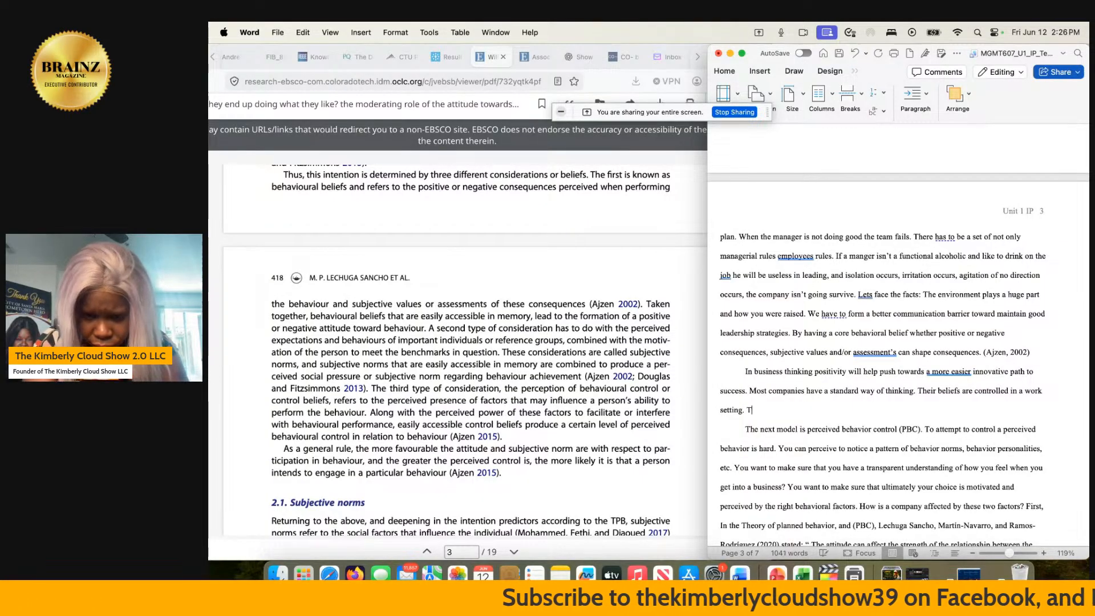
key(BackSpace)
text(Sometime)
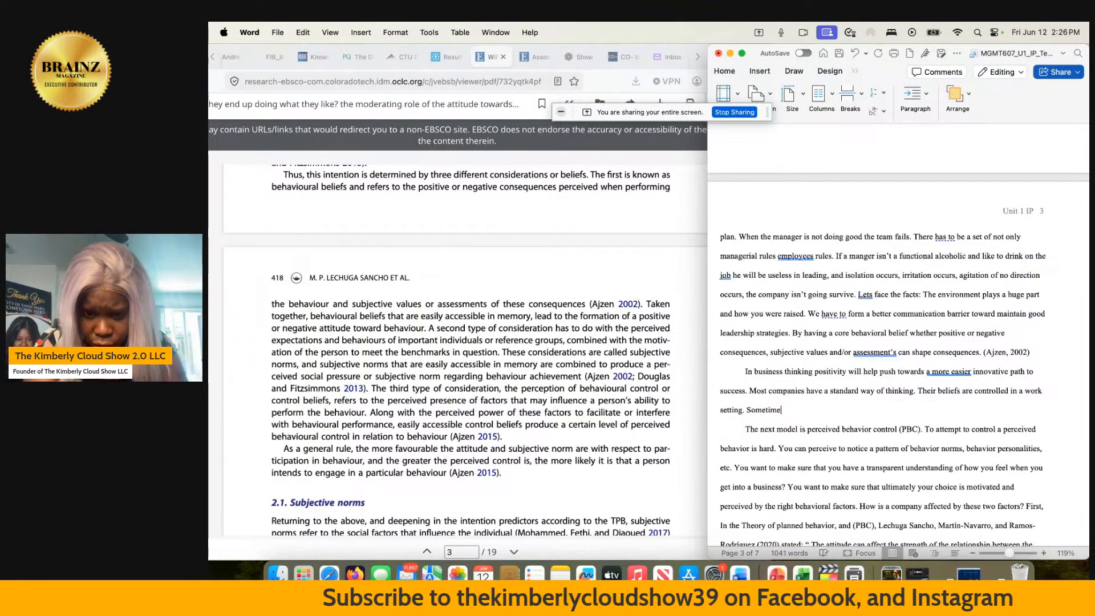
text(sthere)
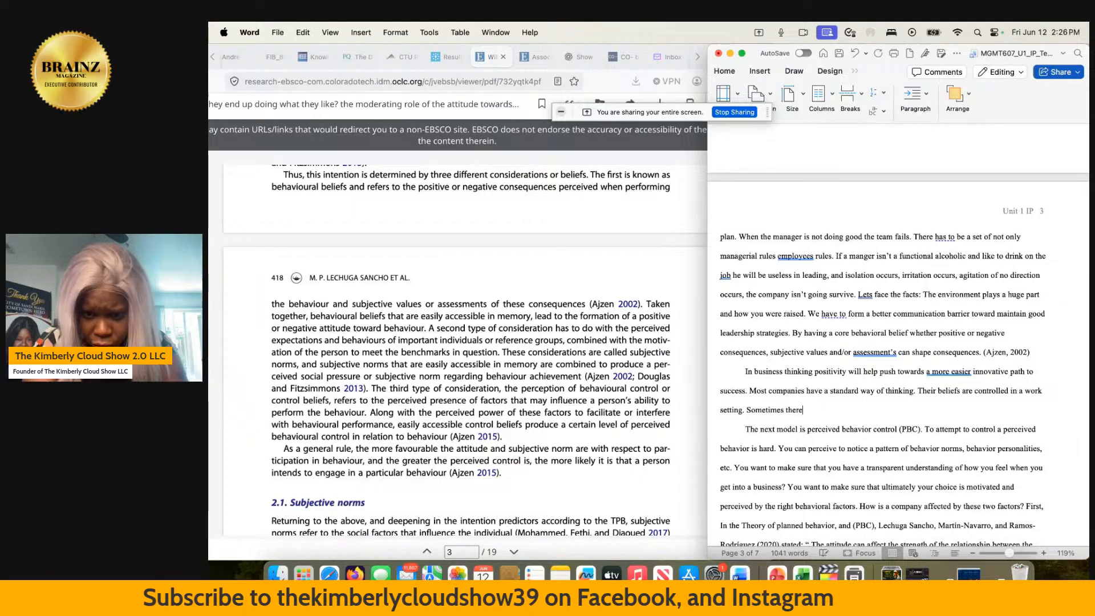
text(s music but most of the time)
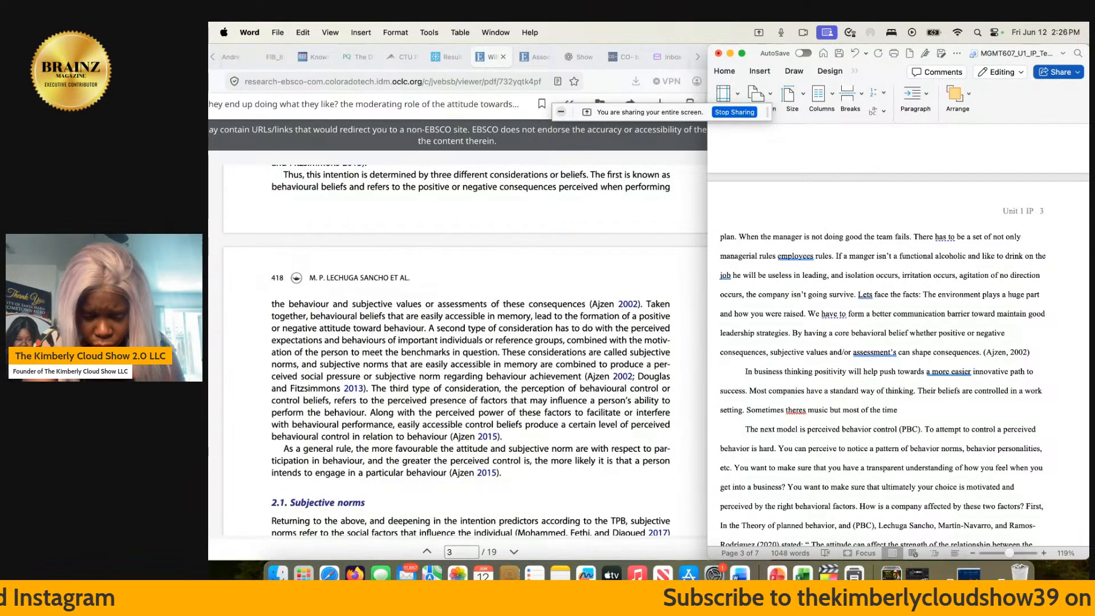
- Add the sentence "Sometimes theres music but most of the time its more work than play." after "in a work setting."
text(its )
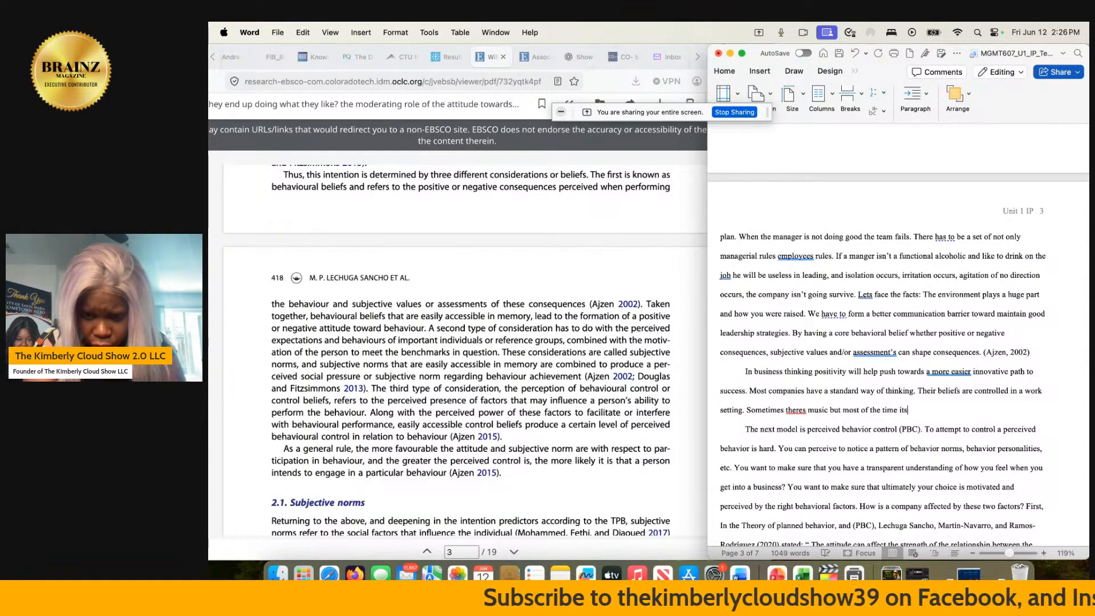
text(m)
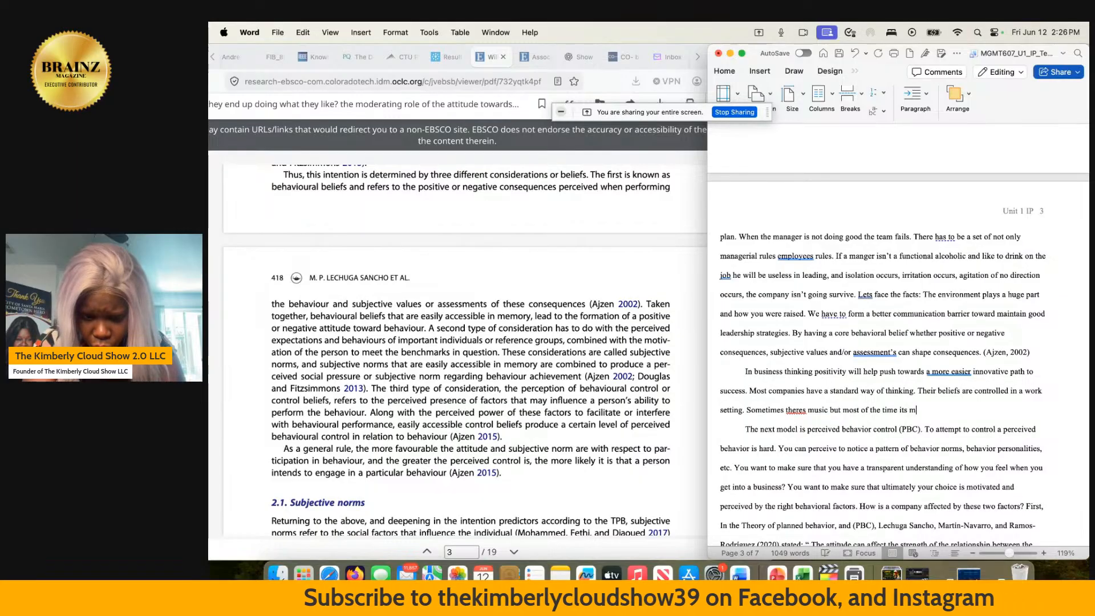
text(ore work than )
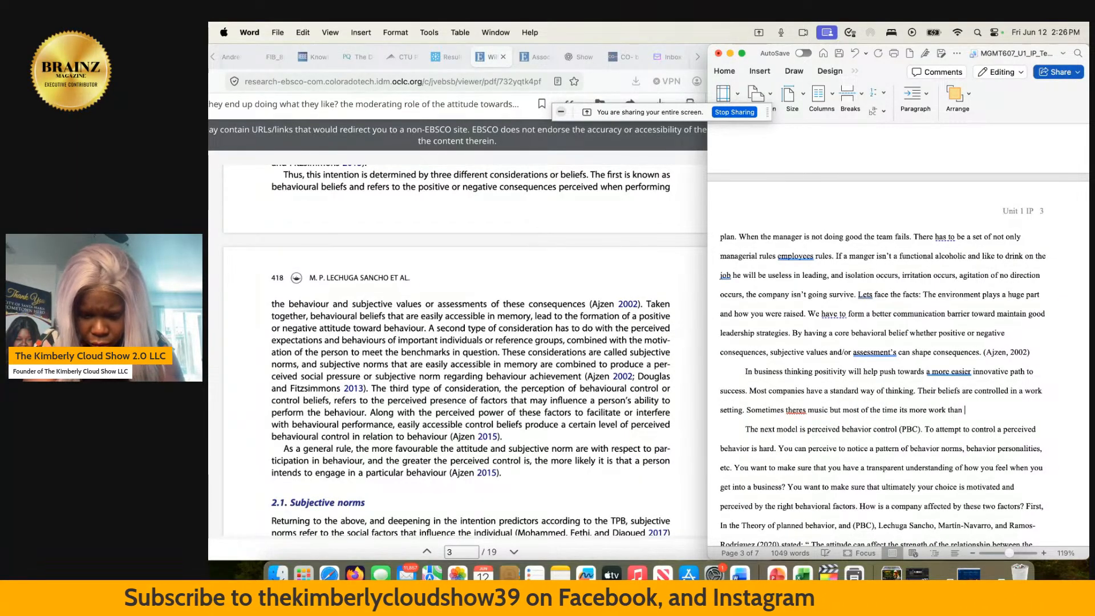
text(play)
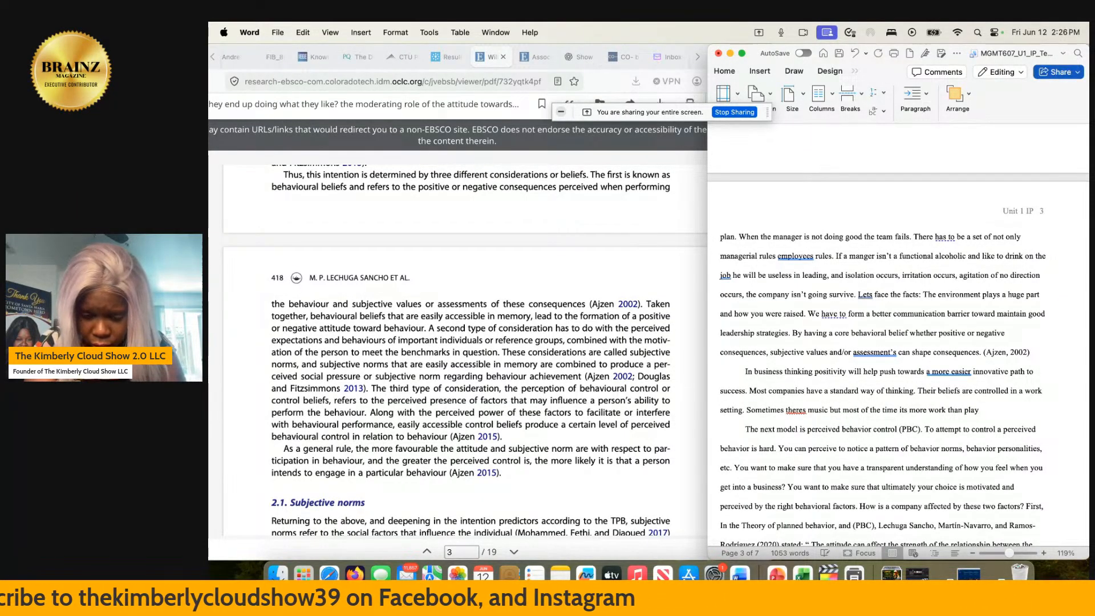
text(. You are o)
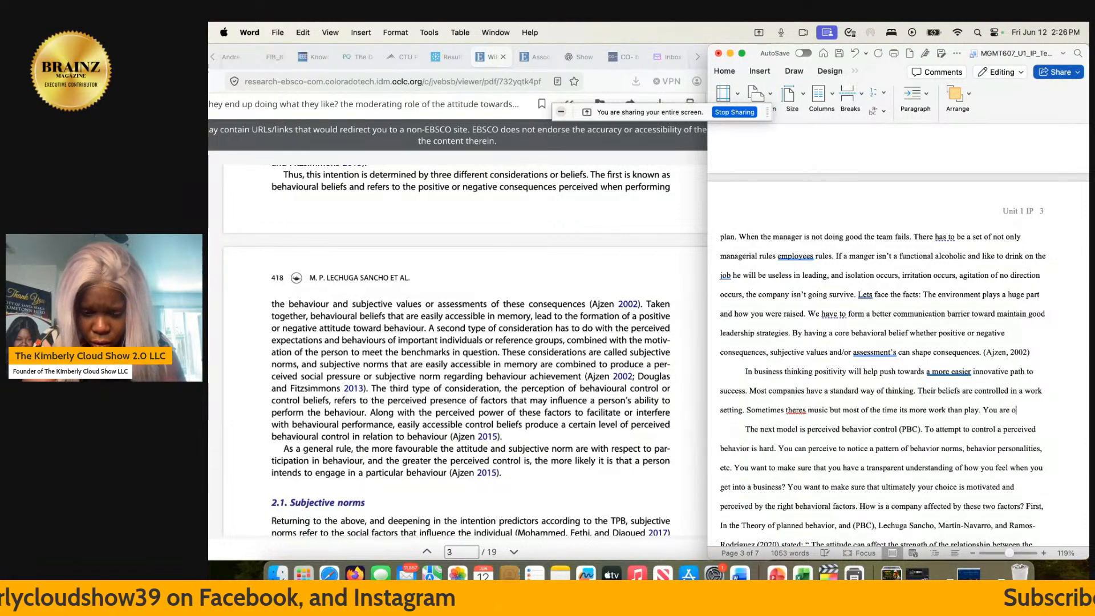
text(n the clock fo)
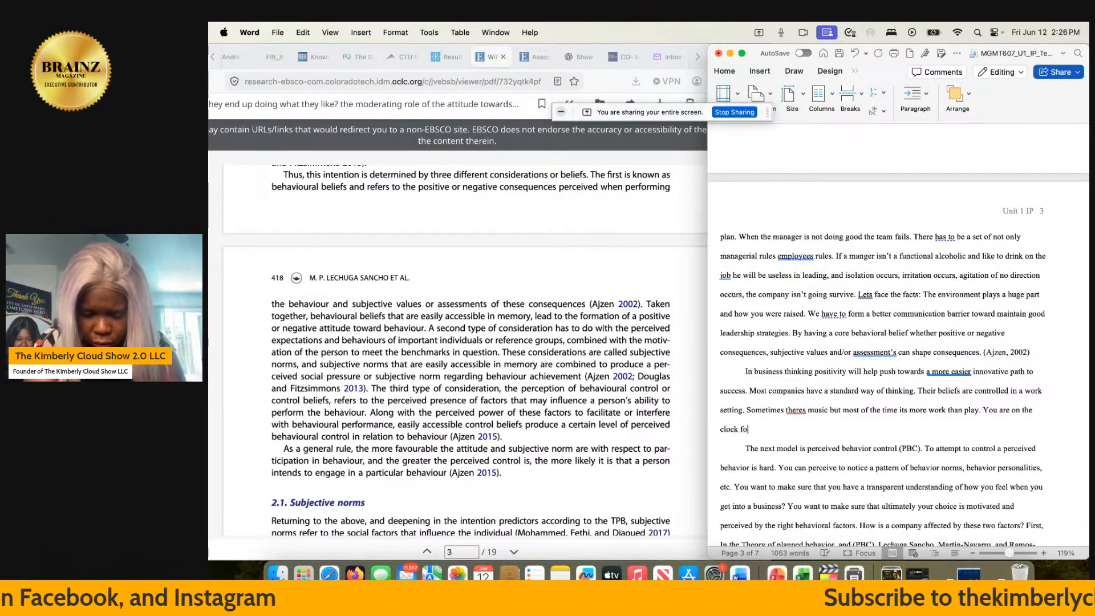
text(r 8 hours)
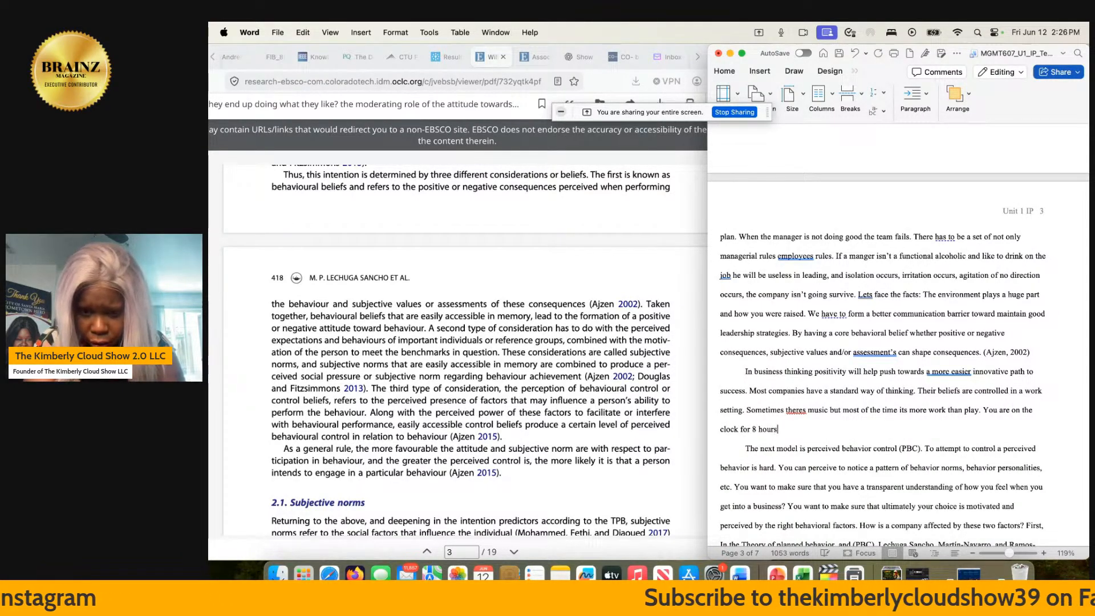
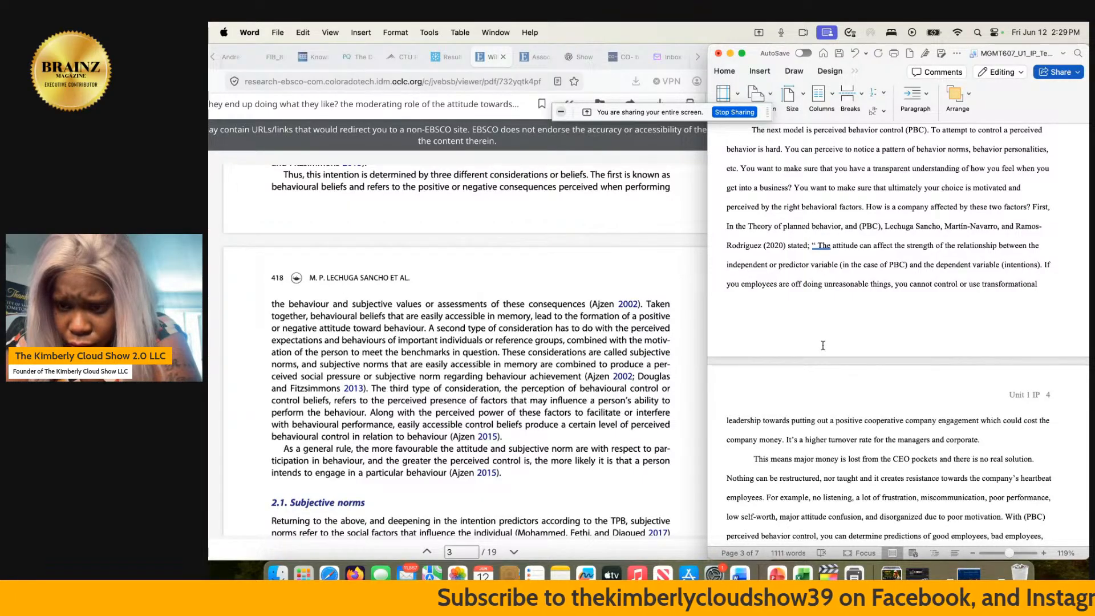
- Read through the paper from the introduction to the perceived behavior control paragraphs and the compare-and-contrast section on page 4
scroll(823, 344, down, 2)
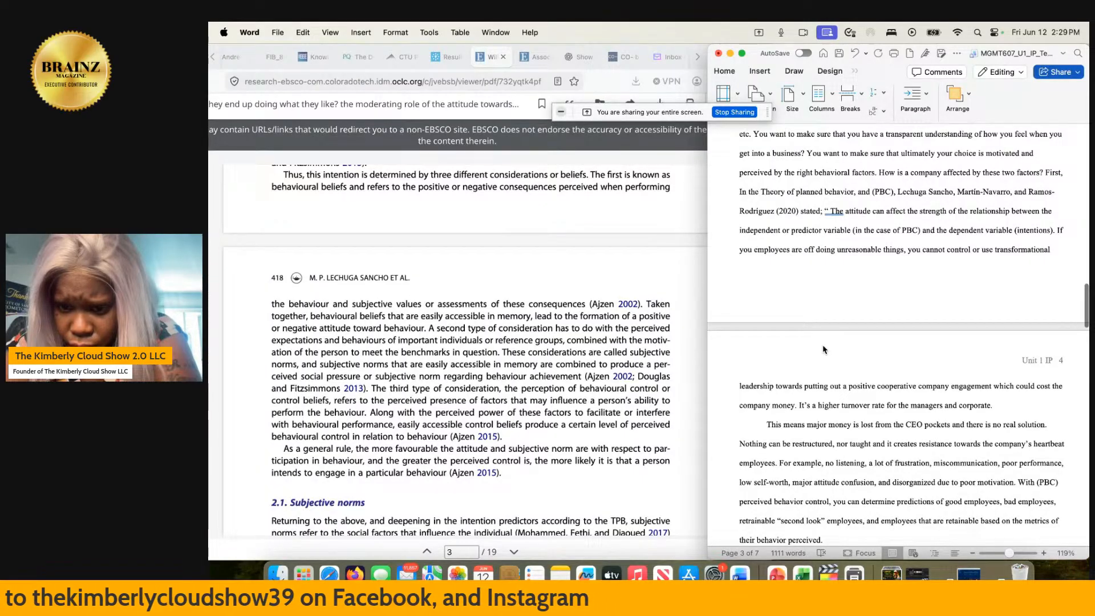
scroll(822, 349, down, 2)
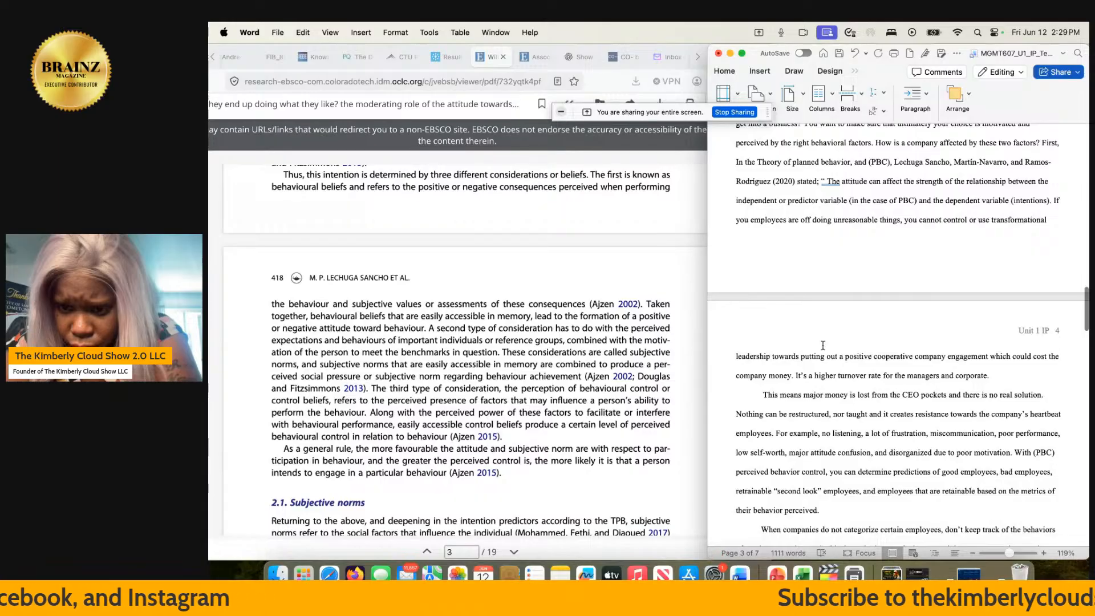
scroll(823, 345, down, 5)
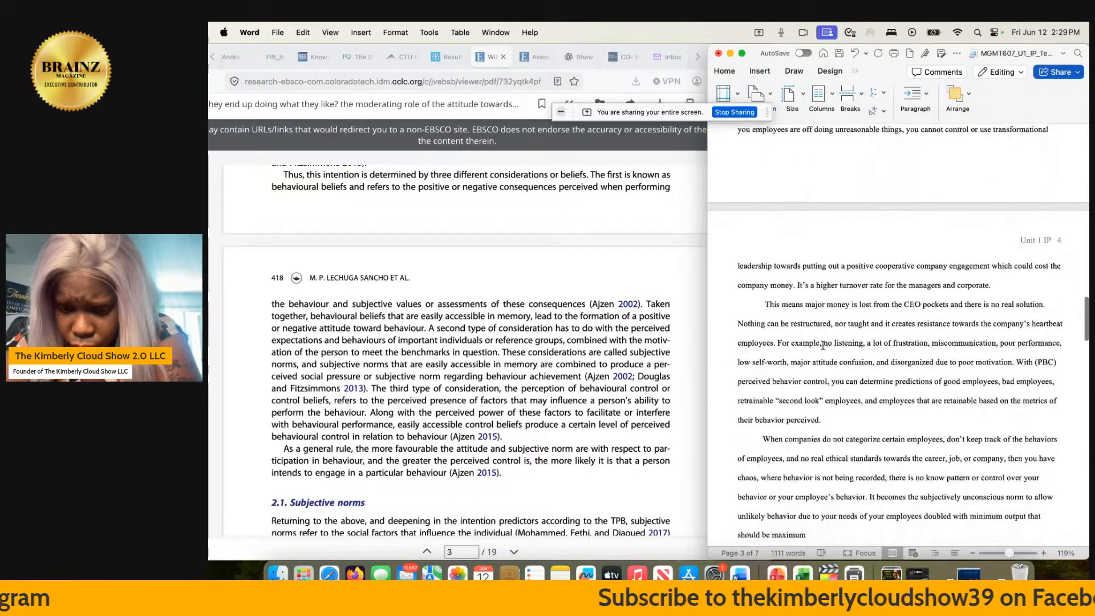
scroll(823, 345, down, 2)
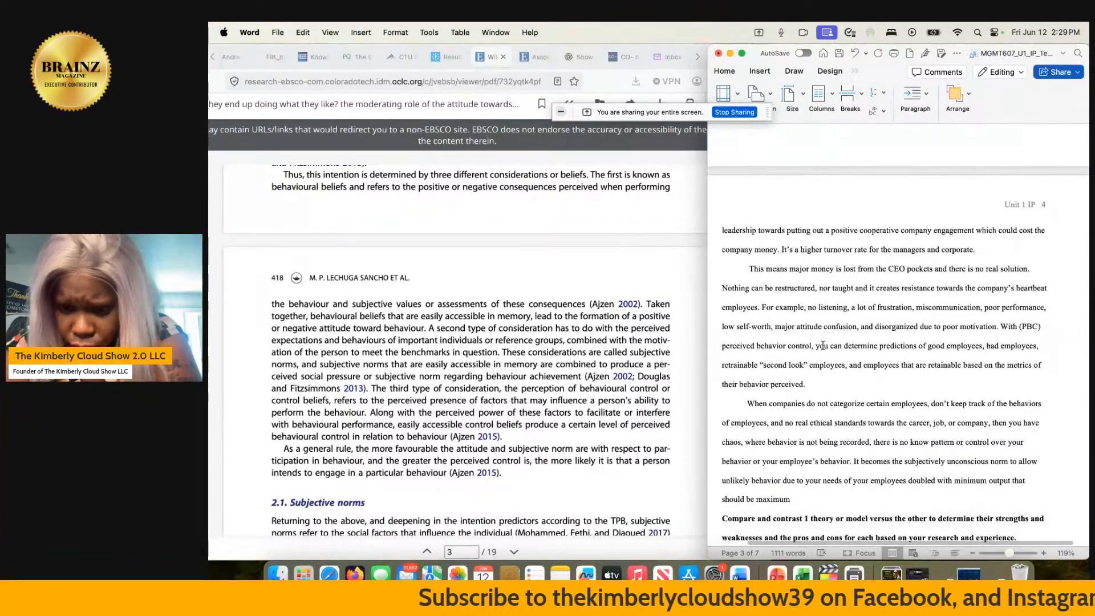
scroll(823, 345, right, 1)
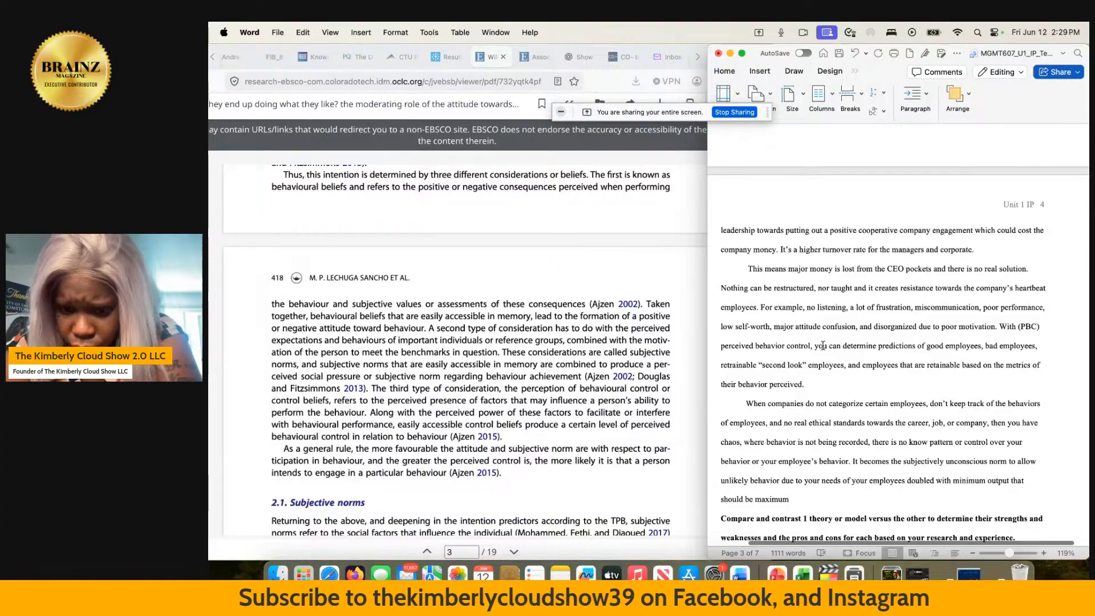
scroll(823, 345, up, 15)
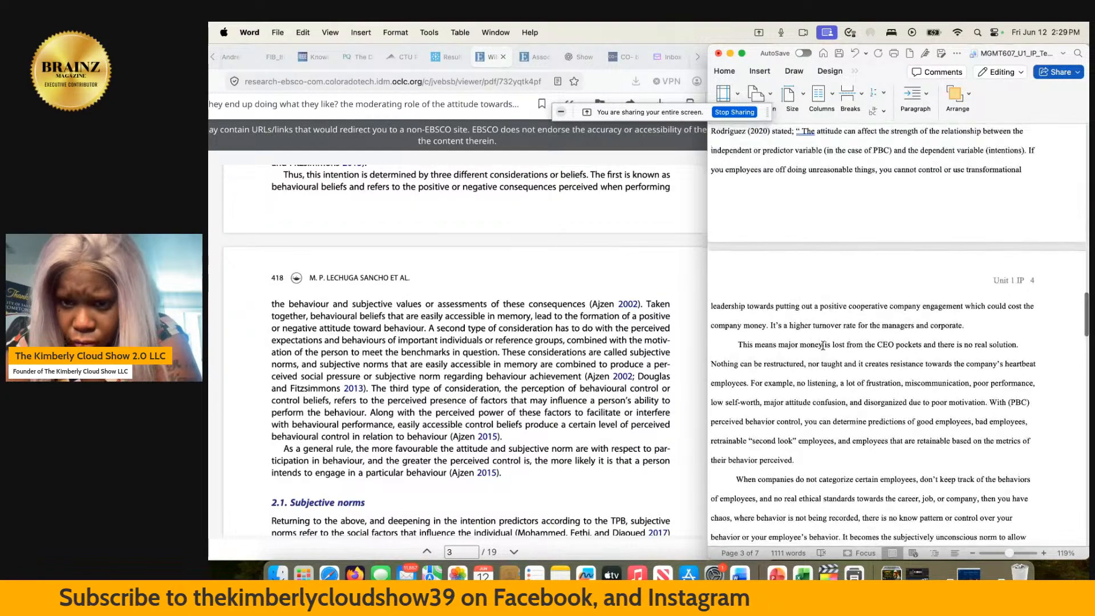
scroll(823, 345, up, 5)
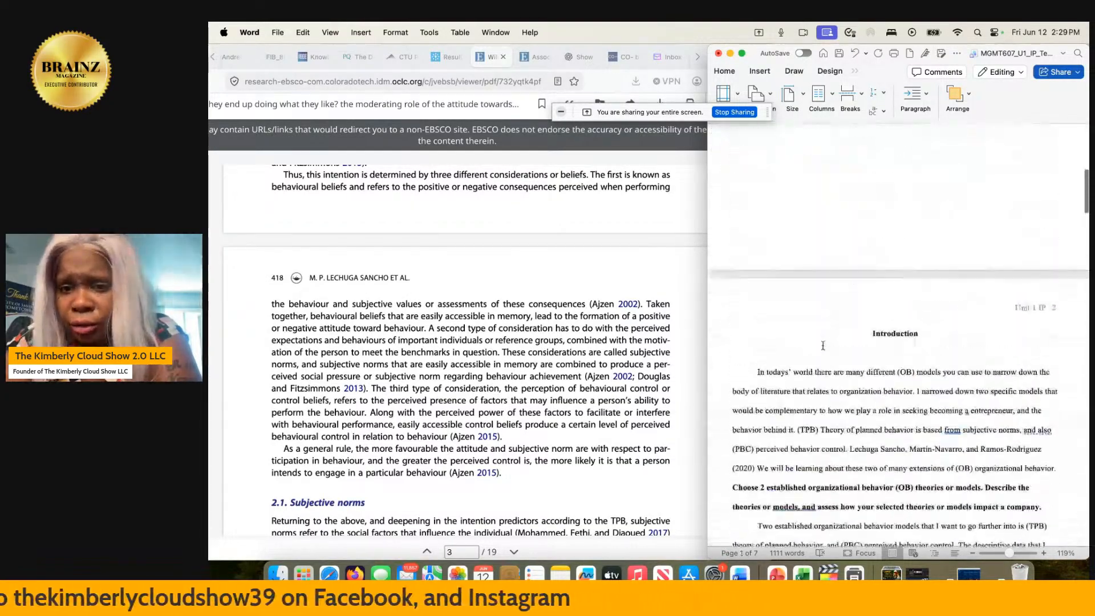
scroll(823, 345, down, 16)
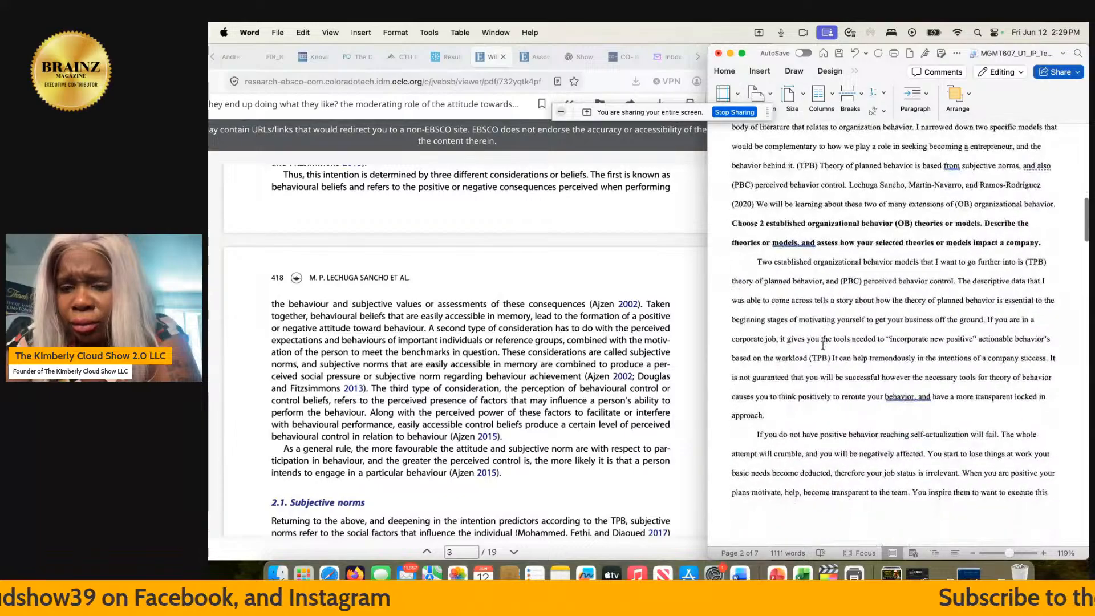
scroll(822, 345, down, 4)
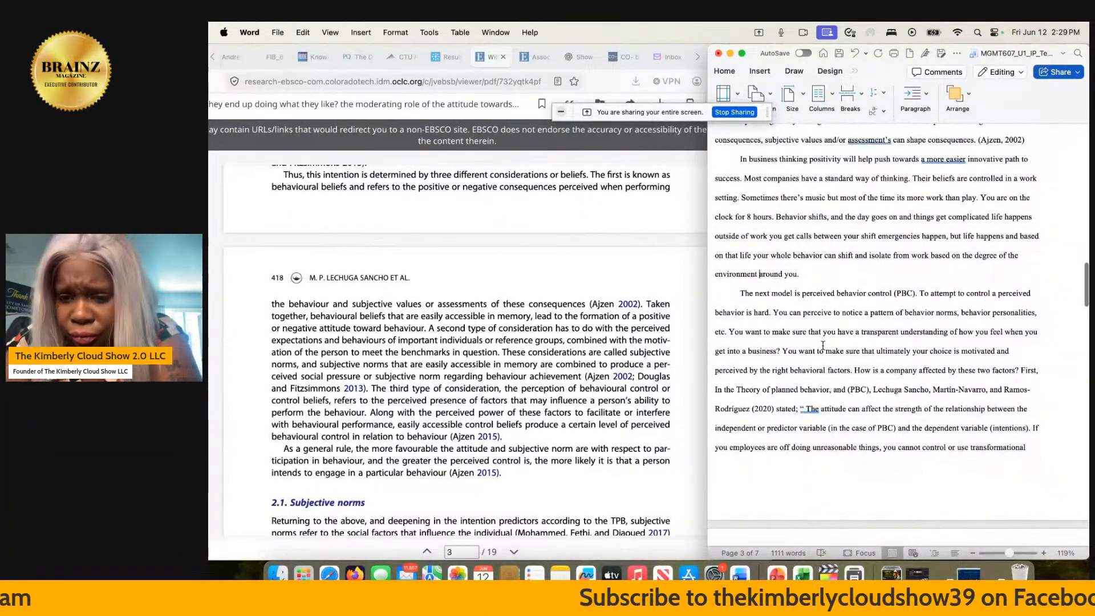
scroll(823, 344, down, 4)
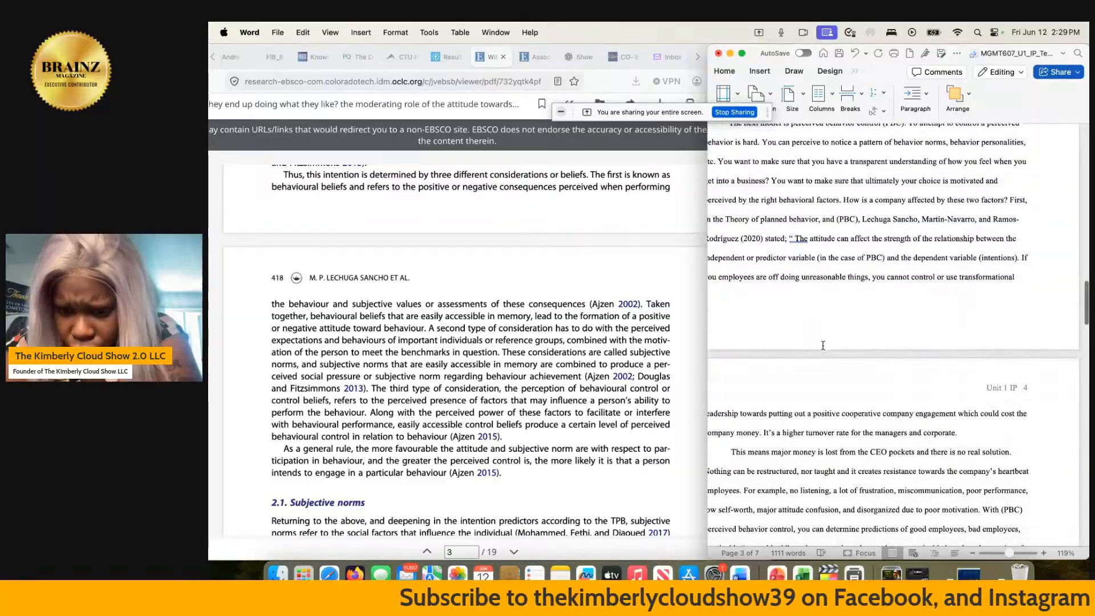
scroll(823, 345, down, 2)
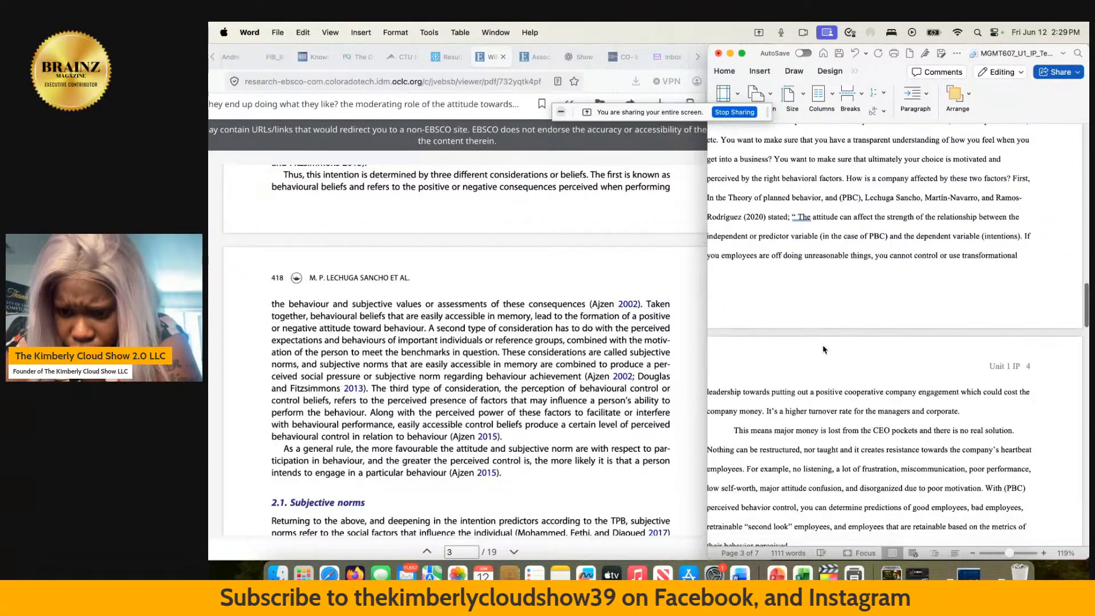
scroll(822, 345, down, 1)
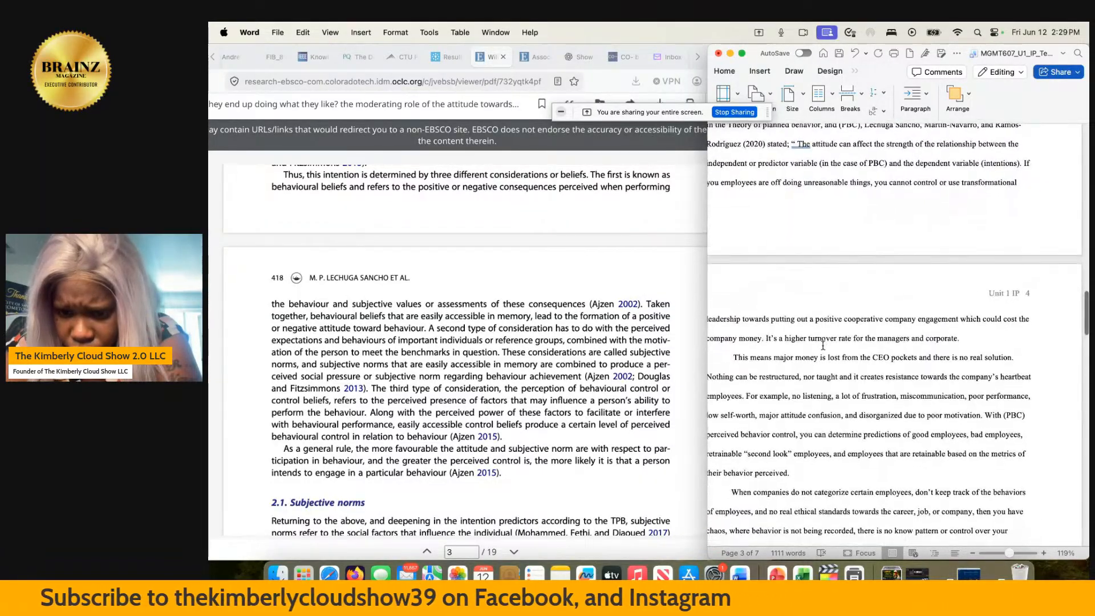
scroll(822, 345, down, 2)
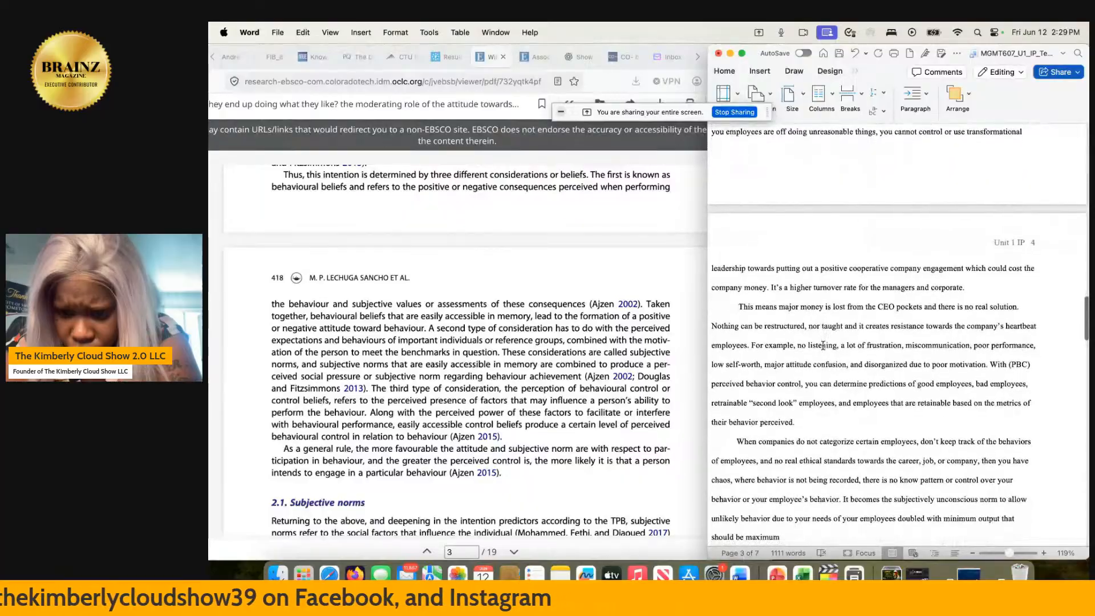
scroll(822, 345, down, 3)
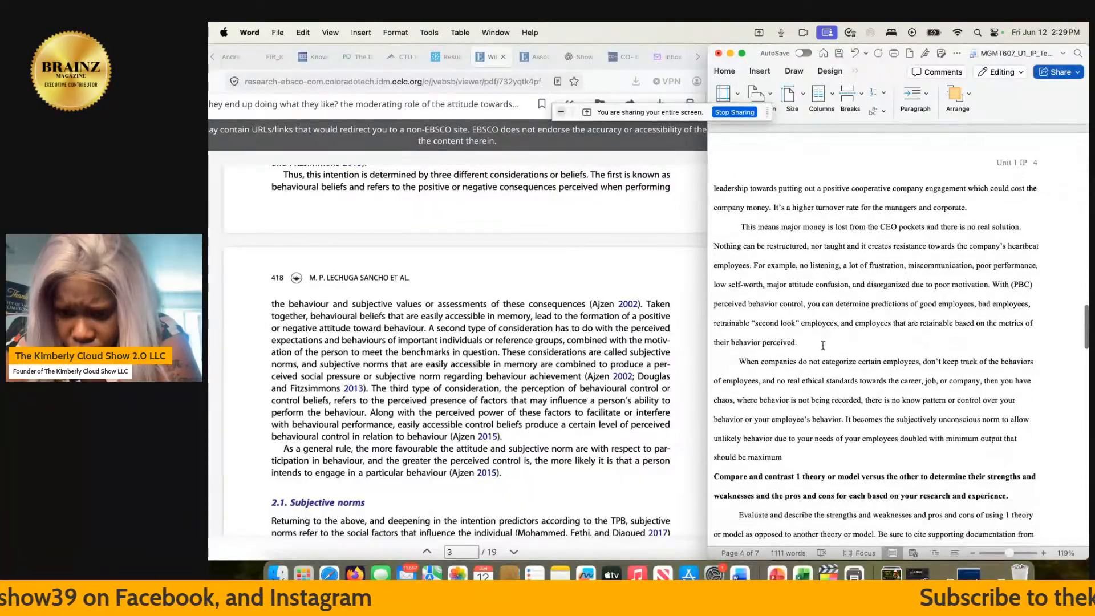
scroll(823, 345, down, 1)
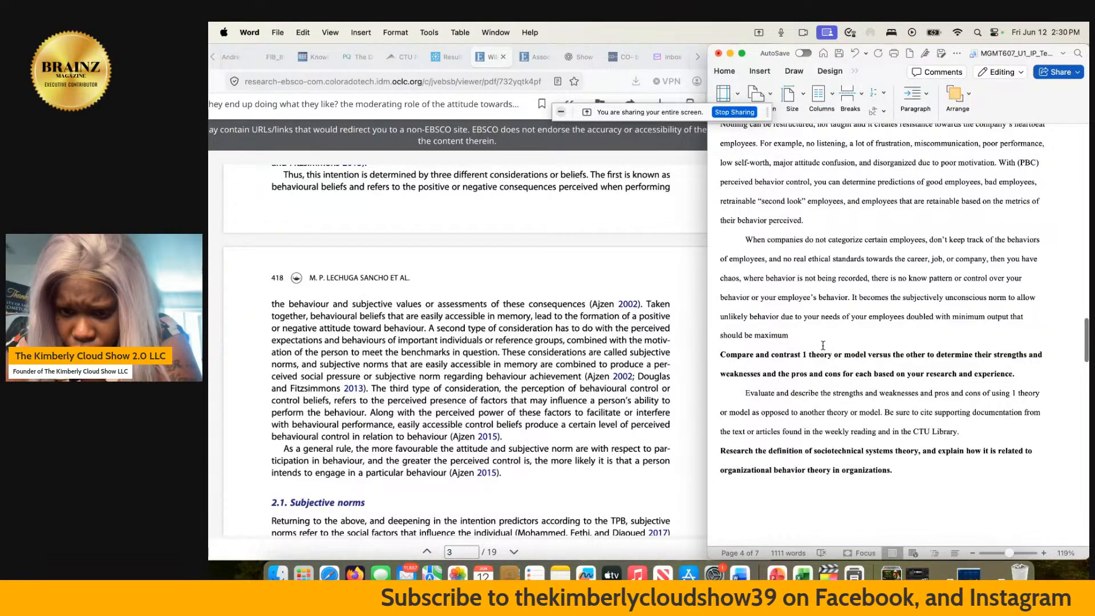
scroll(822, 345, right, 1)
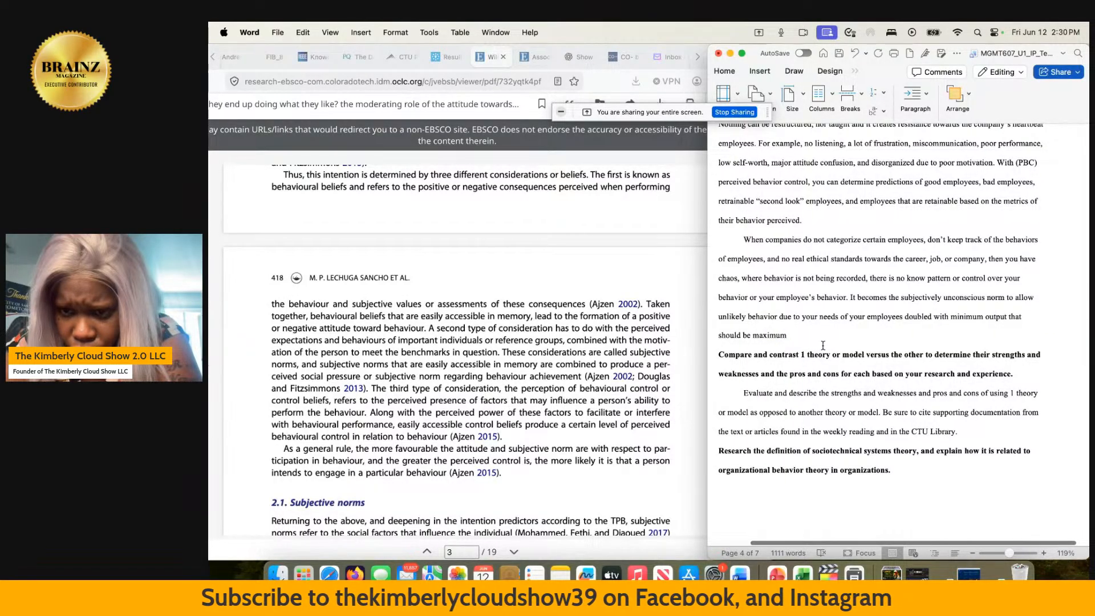
scroll(822, 345, right, 1)
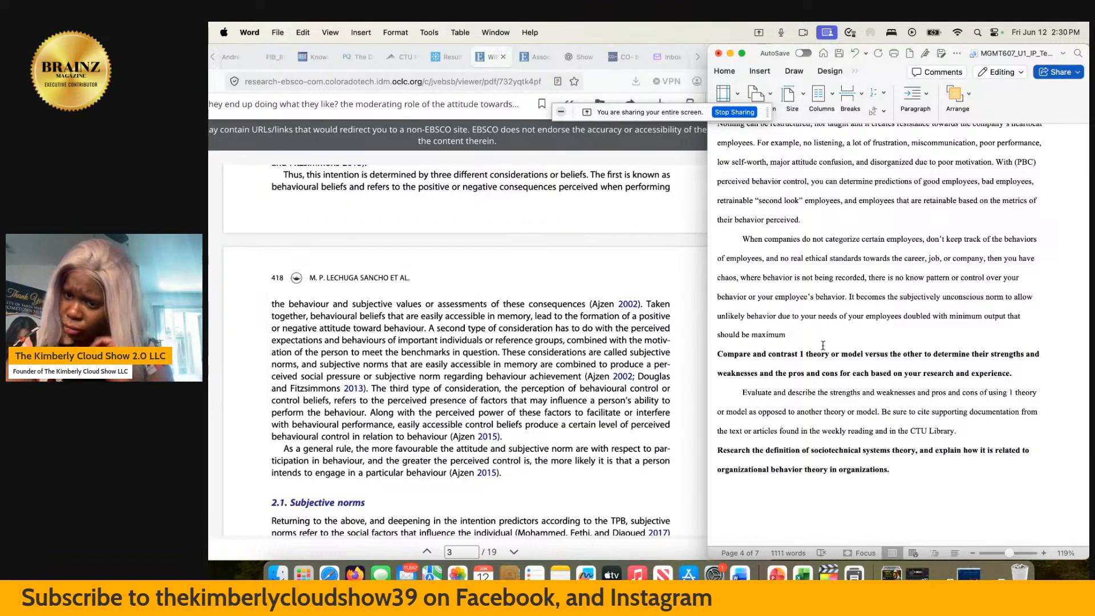
scroll(823, 345, right, 1)
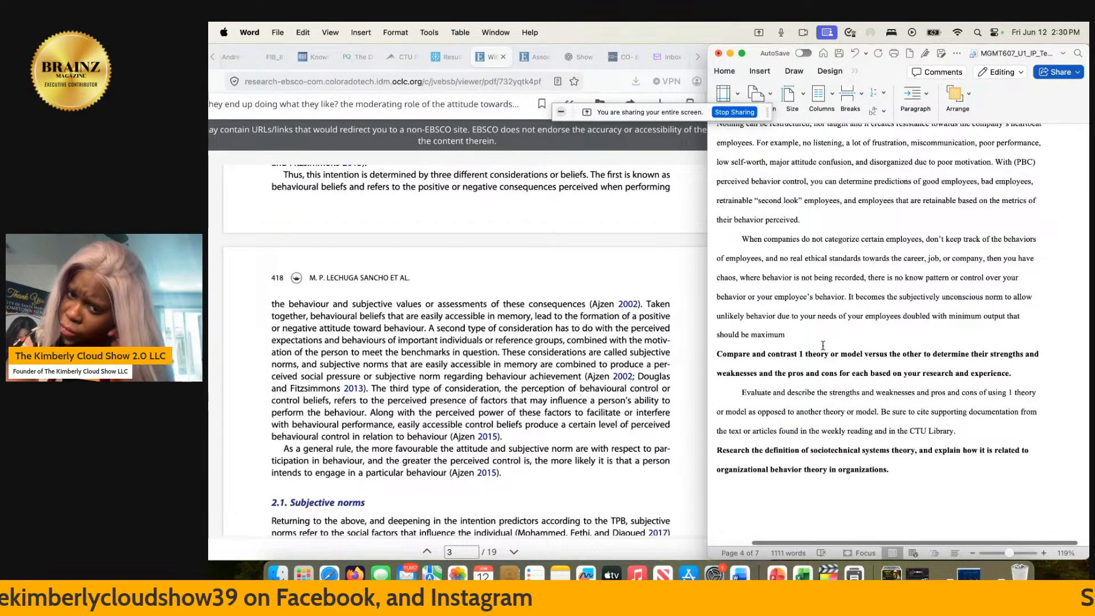
scroll(823, 345, right, 1)
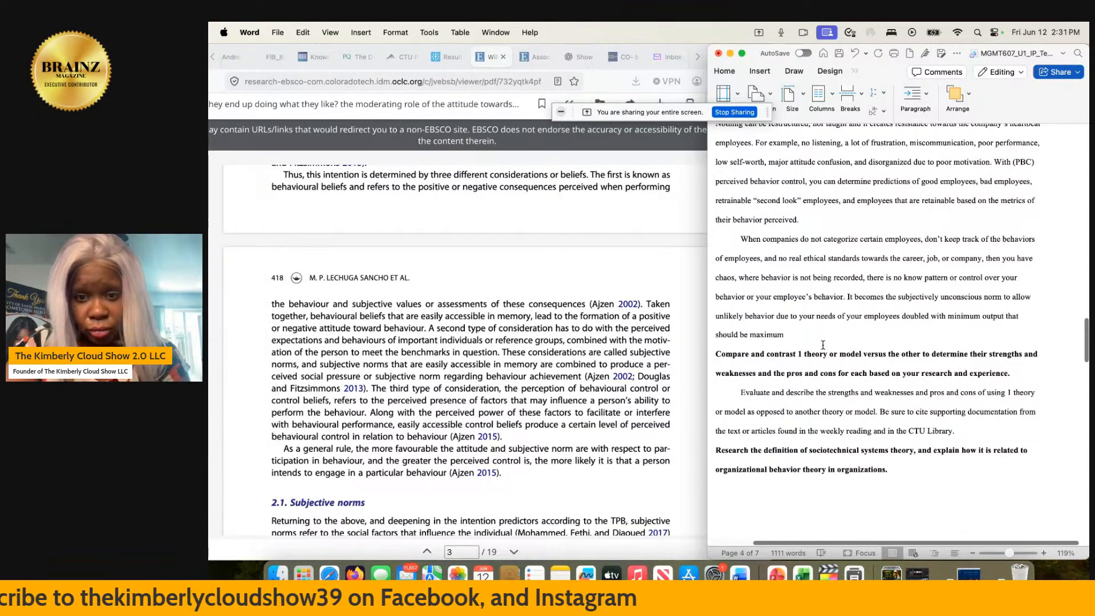
scroll(823, 345, up, 3)
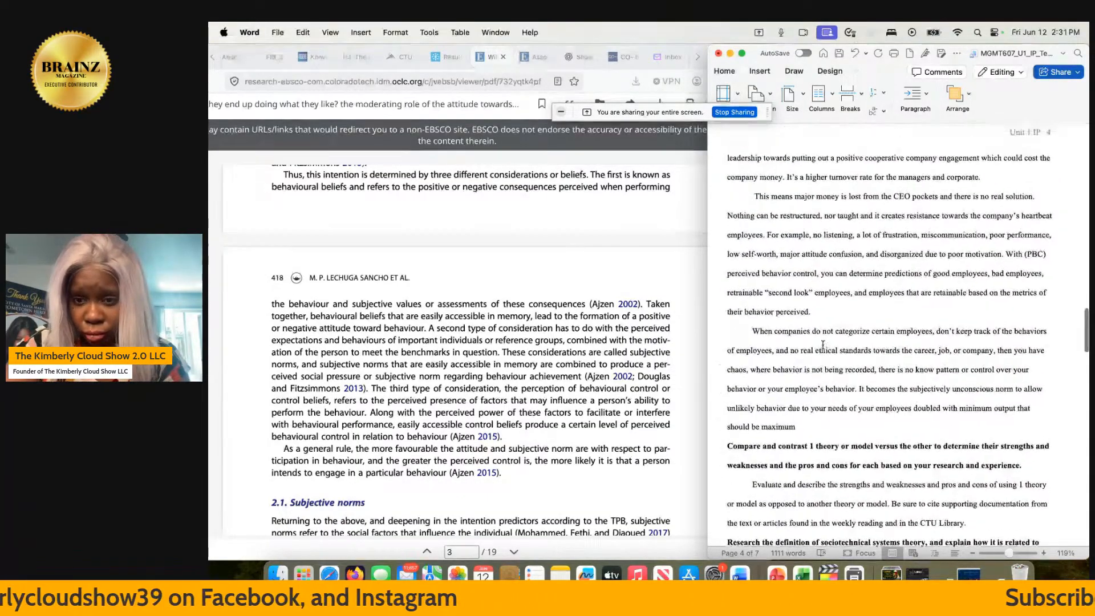
scroll(822, 345, up, 2)
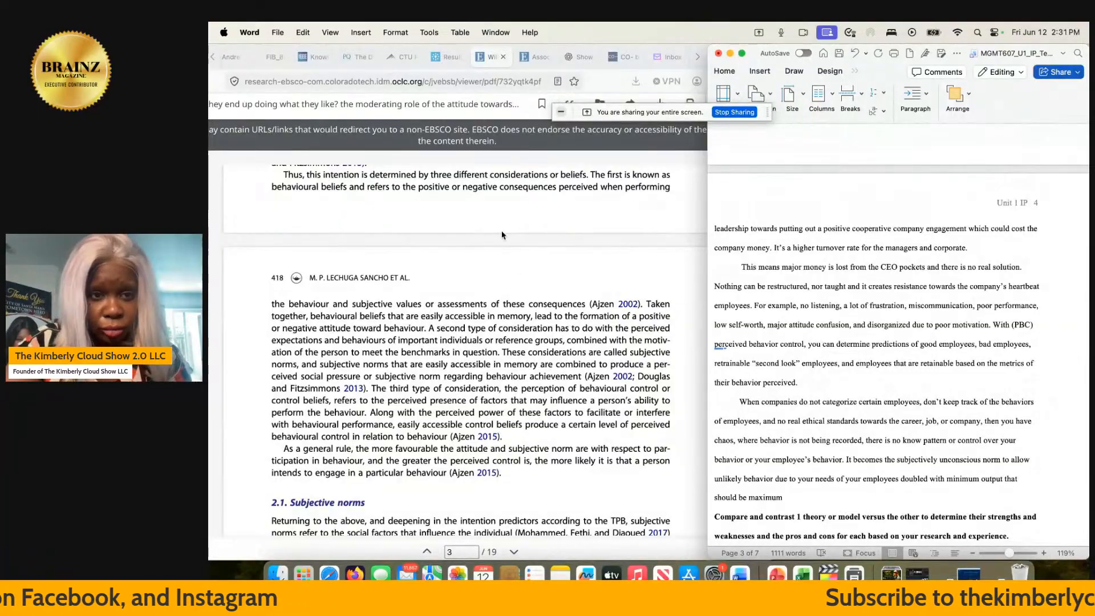
- Switch to Firefox, open the citation of "Will they end up doing what they like?" and select its APA 7th Edition reference
double_click(592, 79)
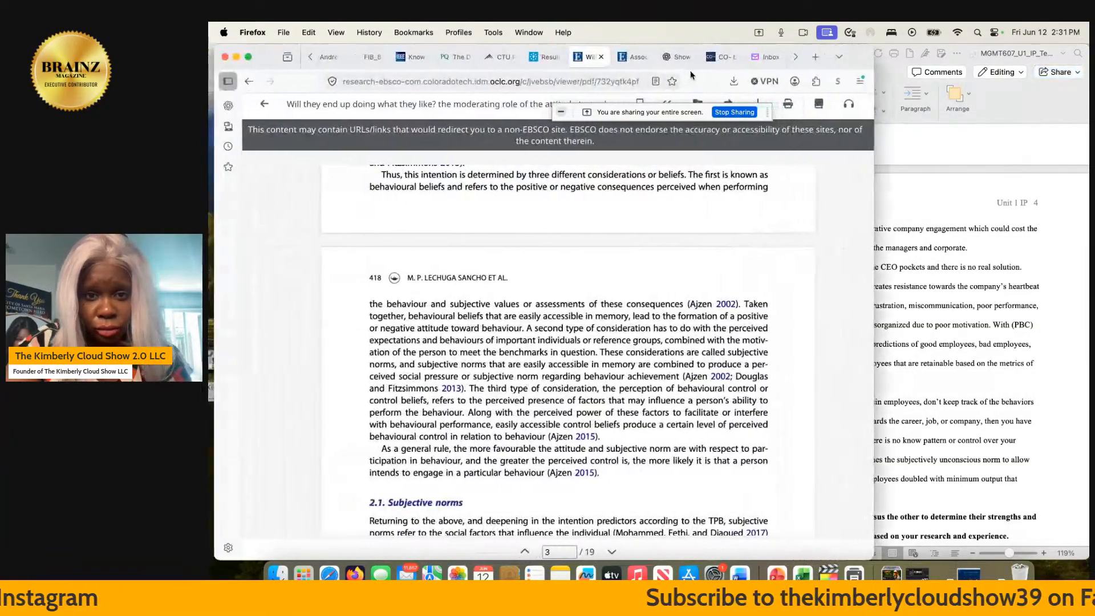
click(561, 111)
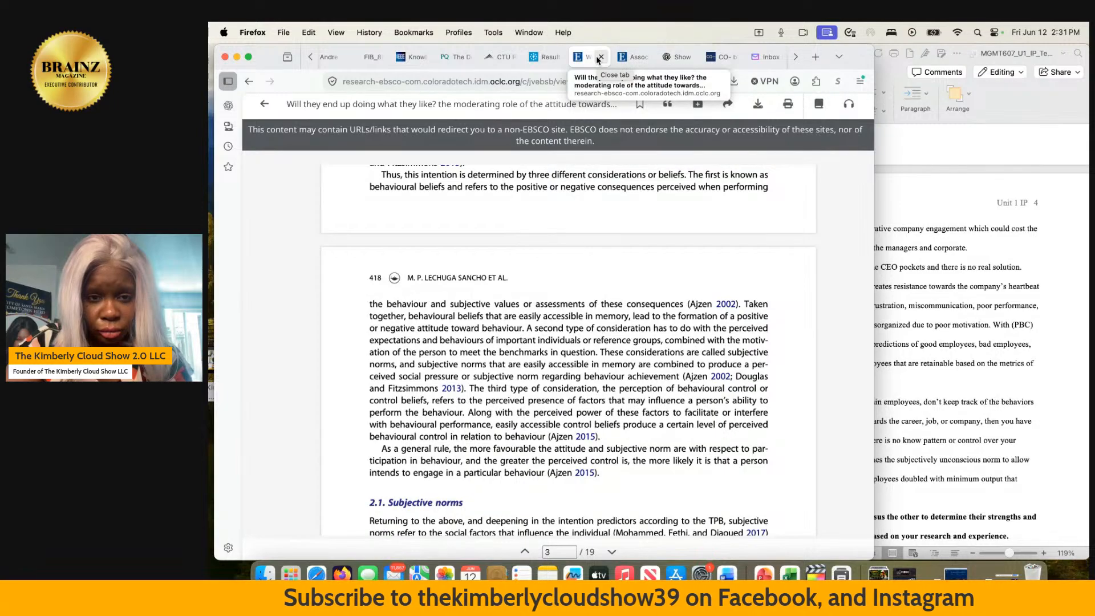
scroll(552, 260, up, 1)
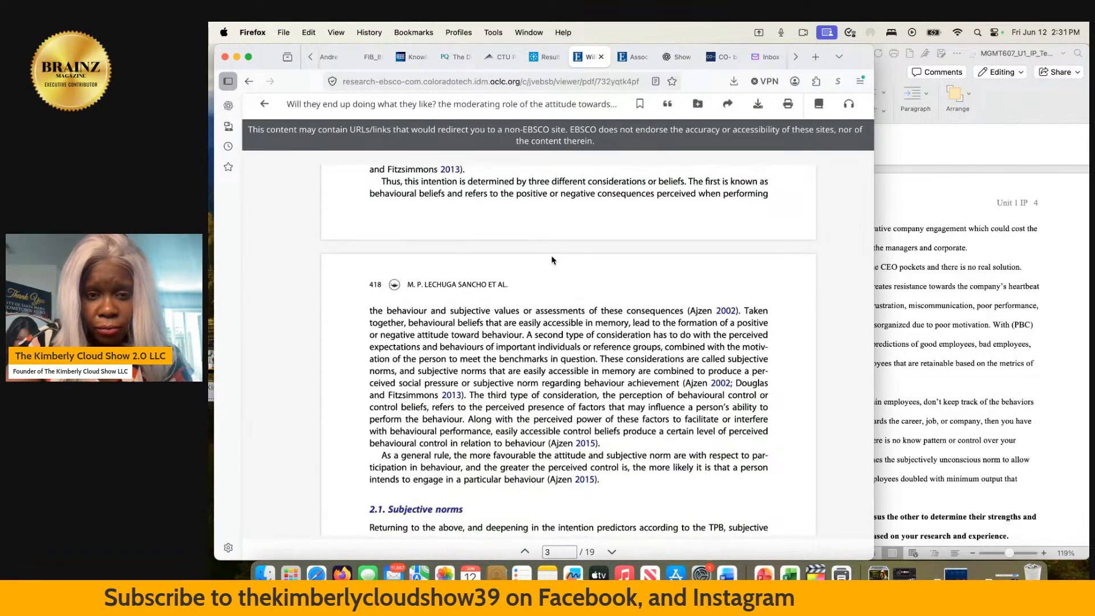
scroll(551, 260, up, 20)
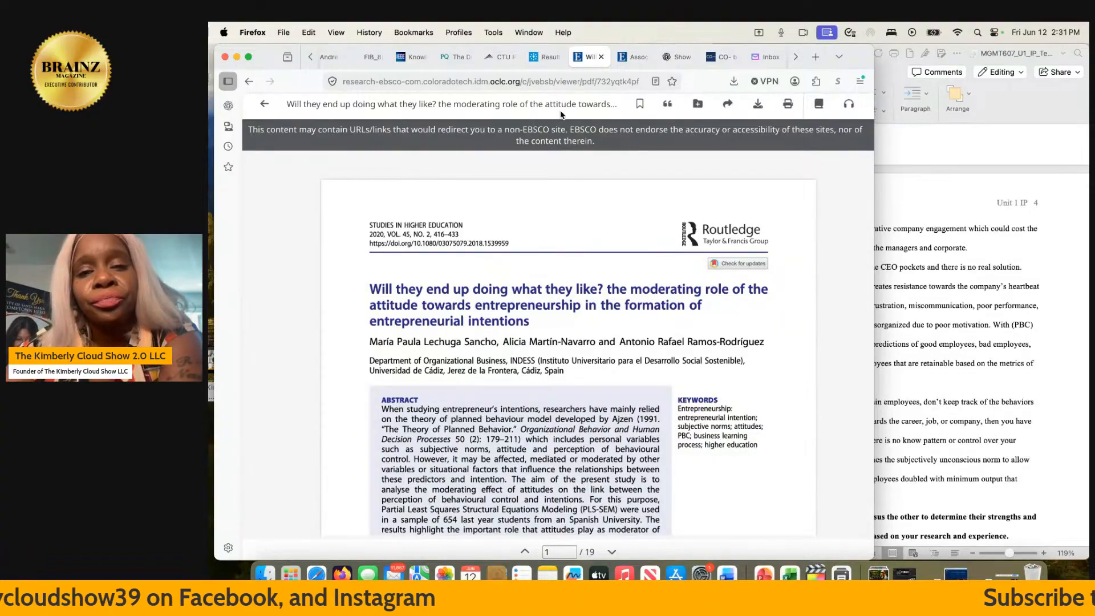
click(668, 105)
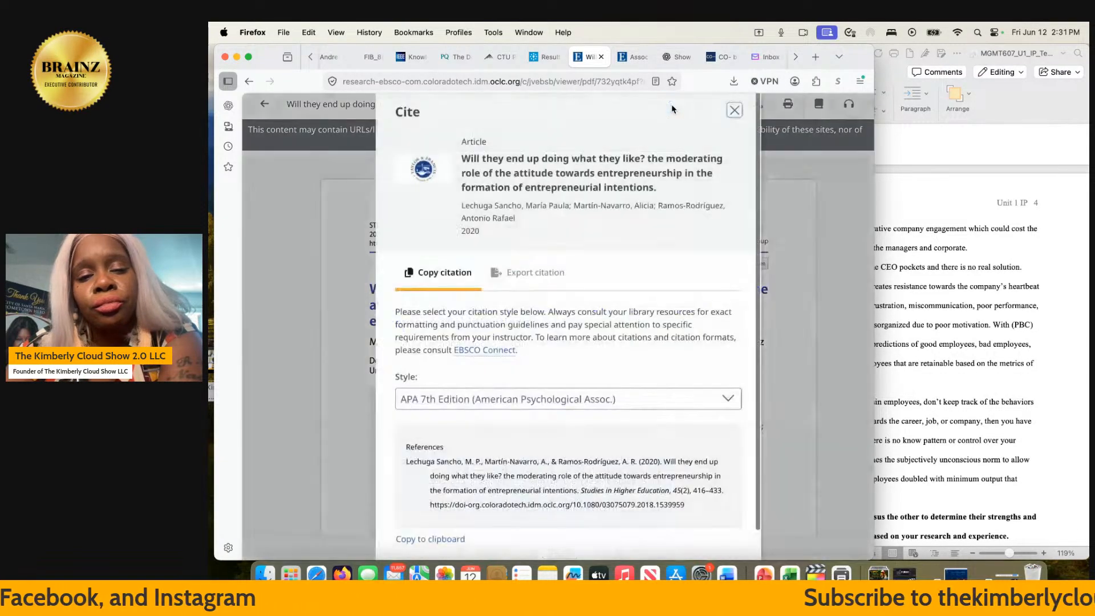
scroll(579, 398, down, 2)
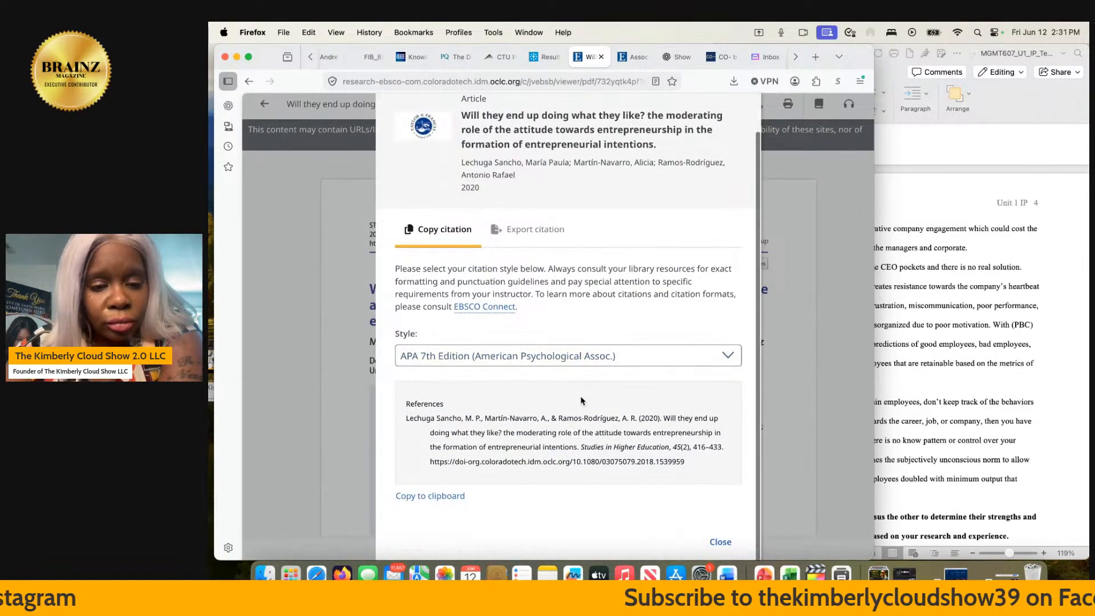
drag(405, 422, 741, 517)
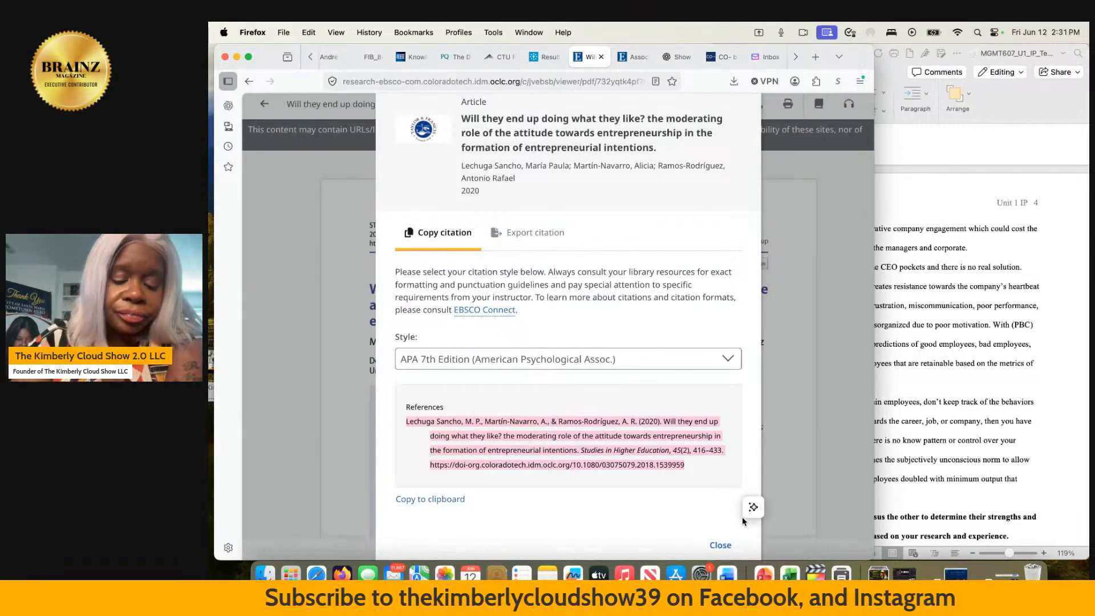
- Close the citation window and the browser page of the article "Will they end up doing what they like?"
scroll(616, 279, up, 2)
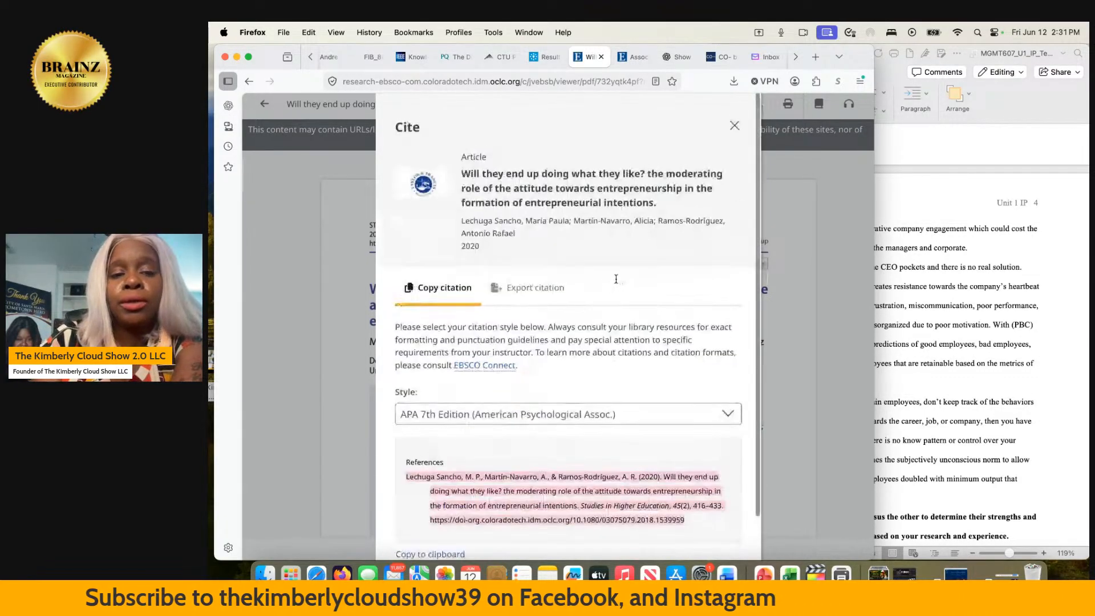
click(734, 109)
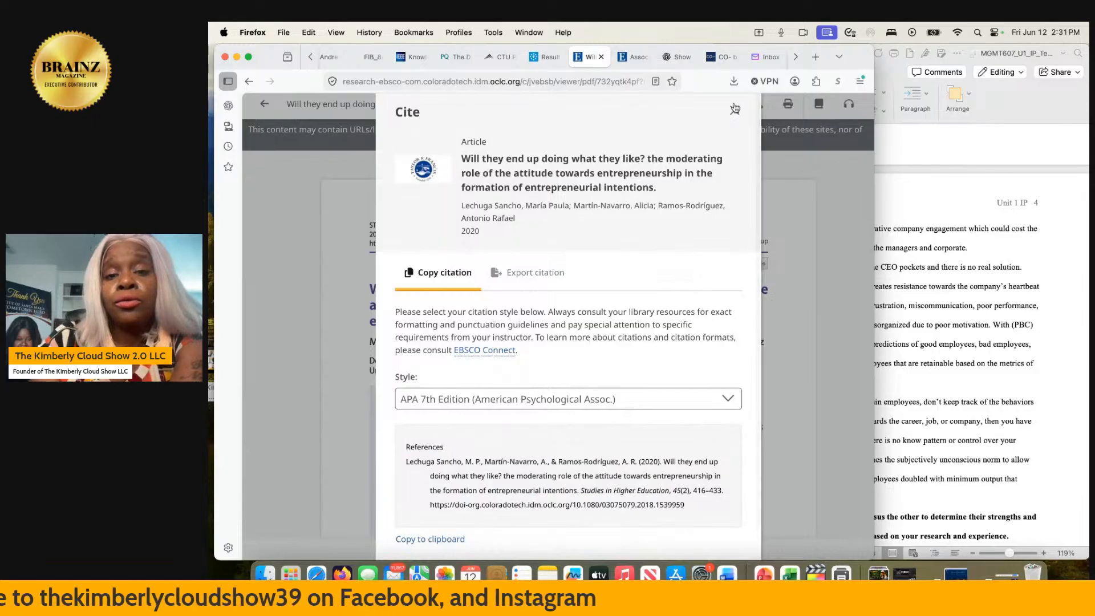
click(734, 109)
click(601, 57)
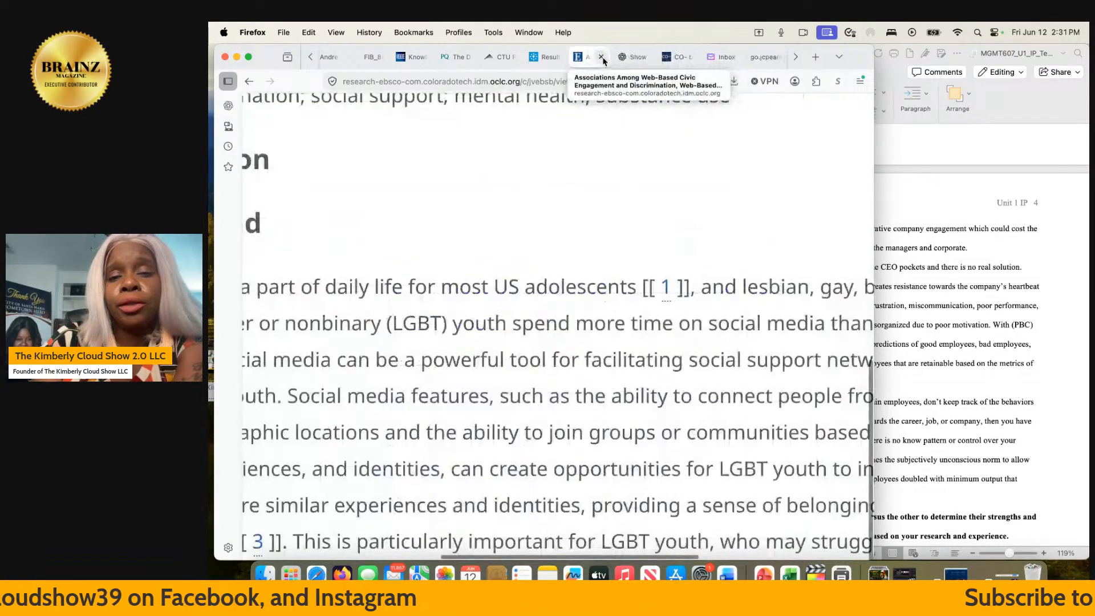
- Switch to Word and check the reference list for the 2020 Studies in Higher Education article
click(964, 289)
scroll(964, 288, down, 5)
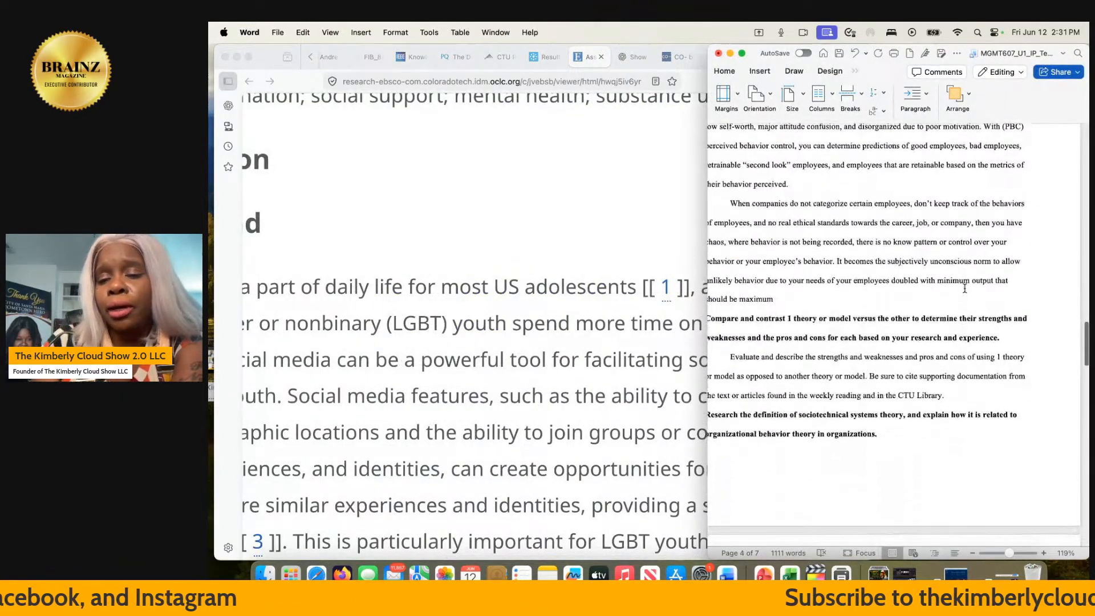
scroll(964, 288, down, 15)
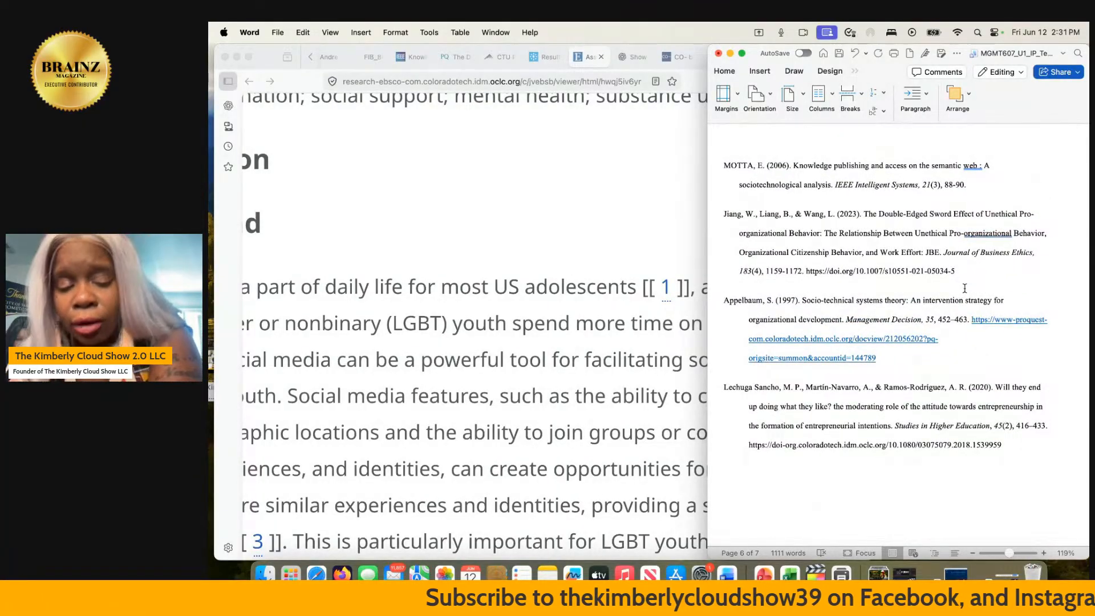
- Skim the LGBT adolescents article in Firefox and reread the paper in Word from its references up to the compare-and-contrast section
click(507, 221)
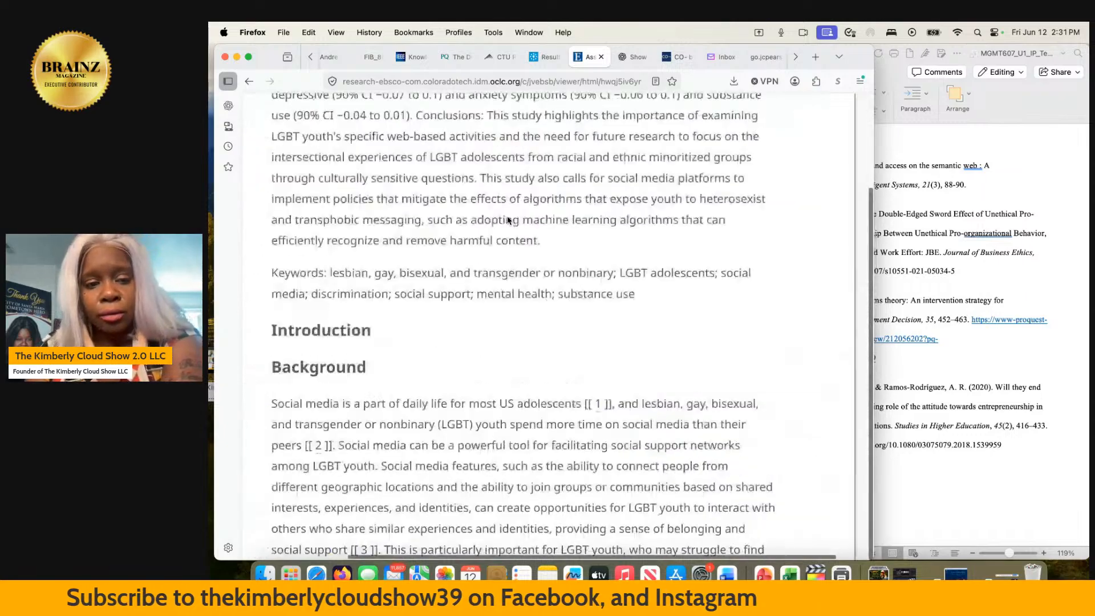
scroll(492, 229, up, 10)
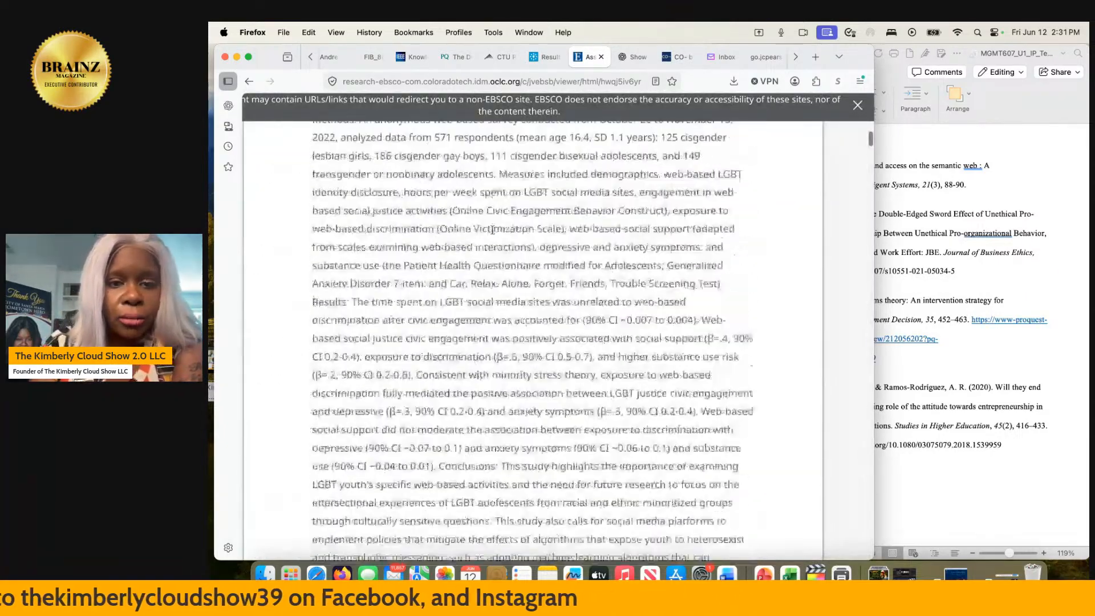
click(1004, 401)
scroll(1003, 401, up, 15)
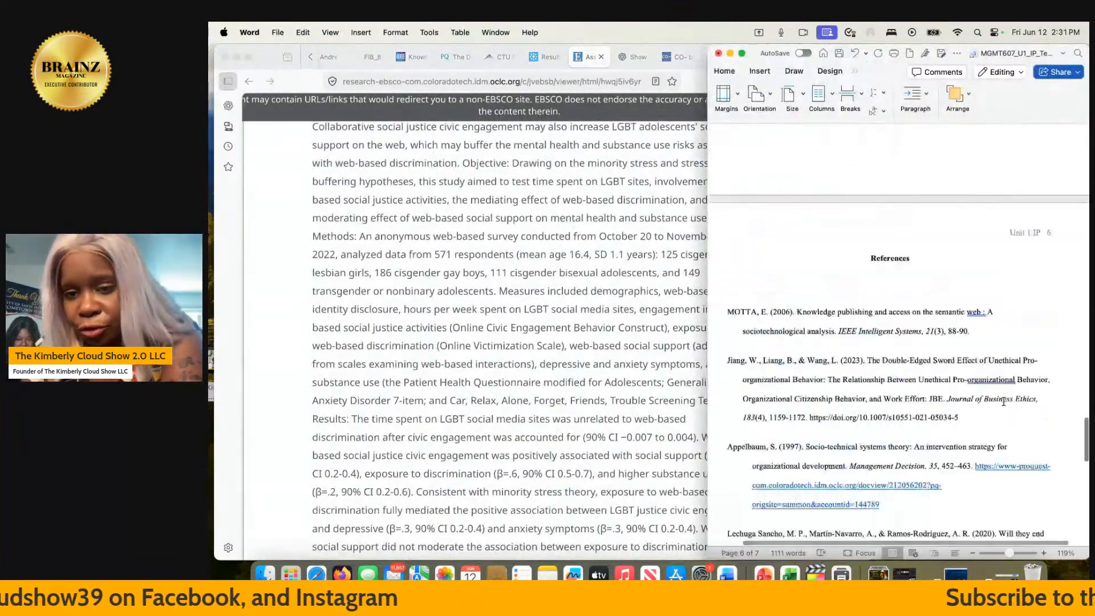
scroll(1003, 401, up, 5)
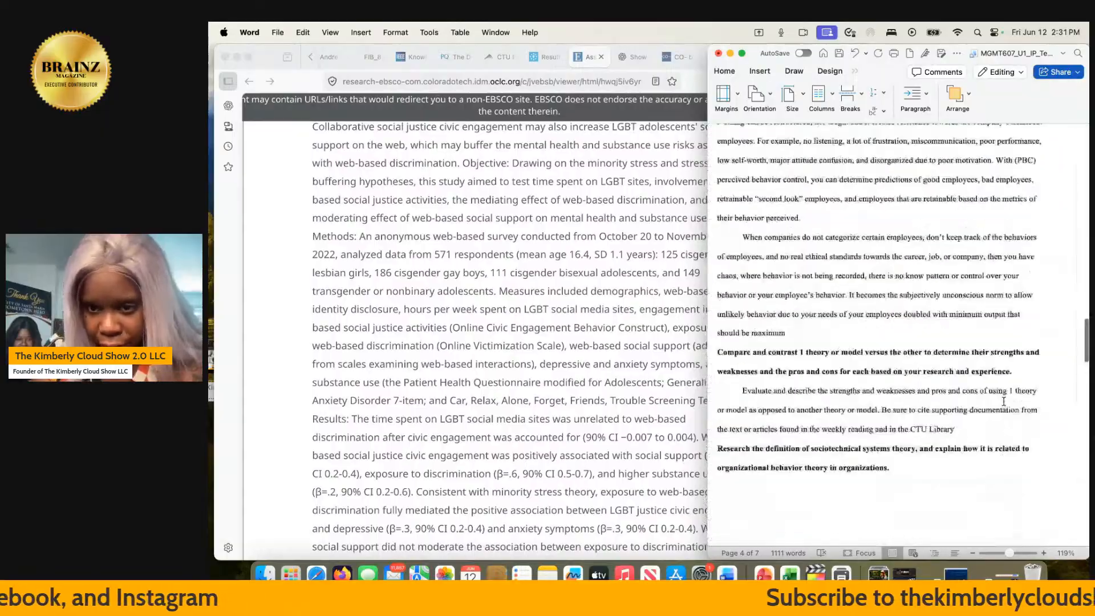
scroll(1003, 401, down, 6)
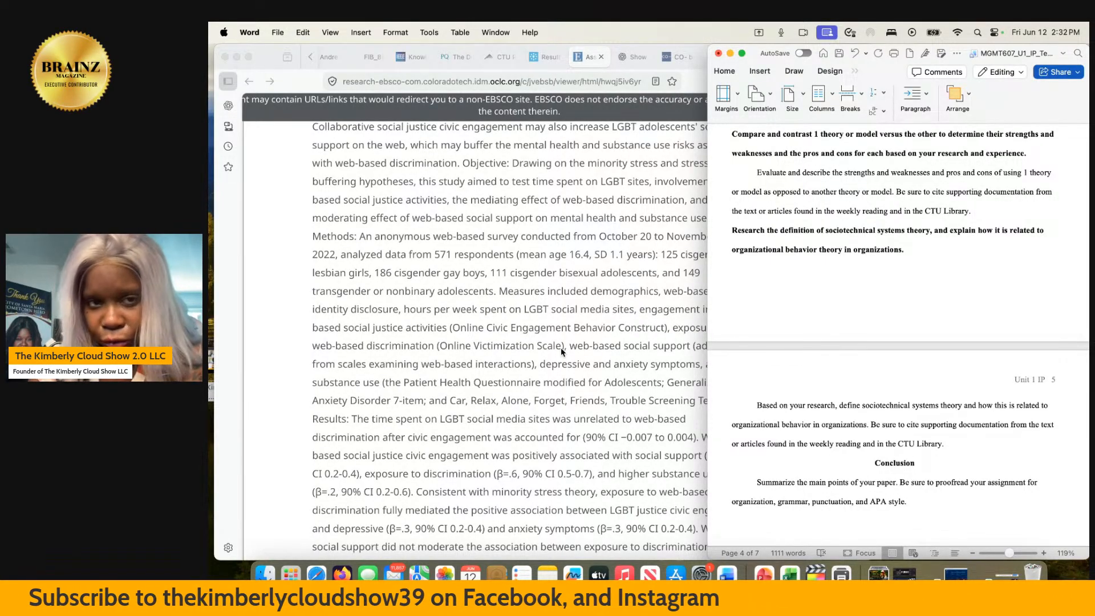
- In Firefox, check and close the Unit 1 Individual Project assignment details and look over the MGMT607 Unit 1 page
click(494, 60)
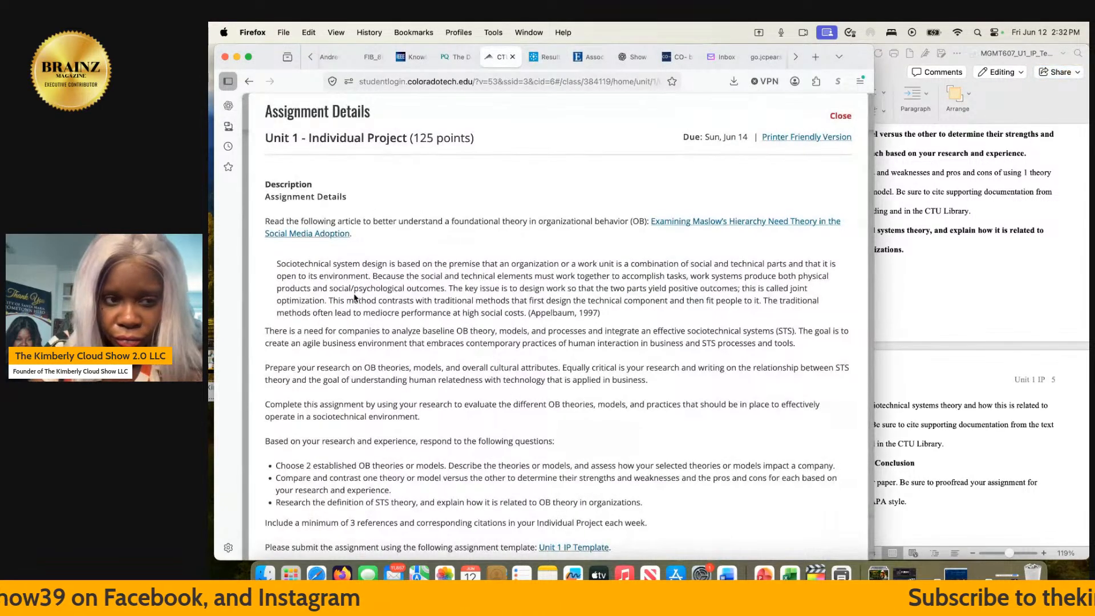
click(841, 116)
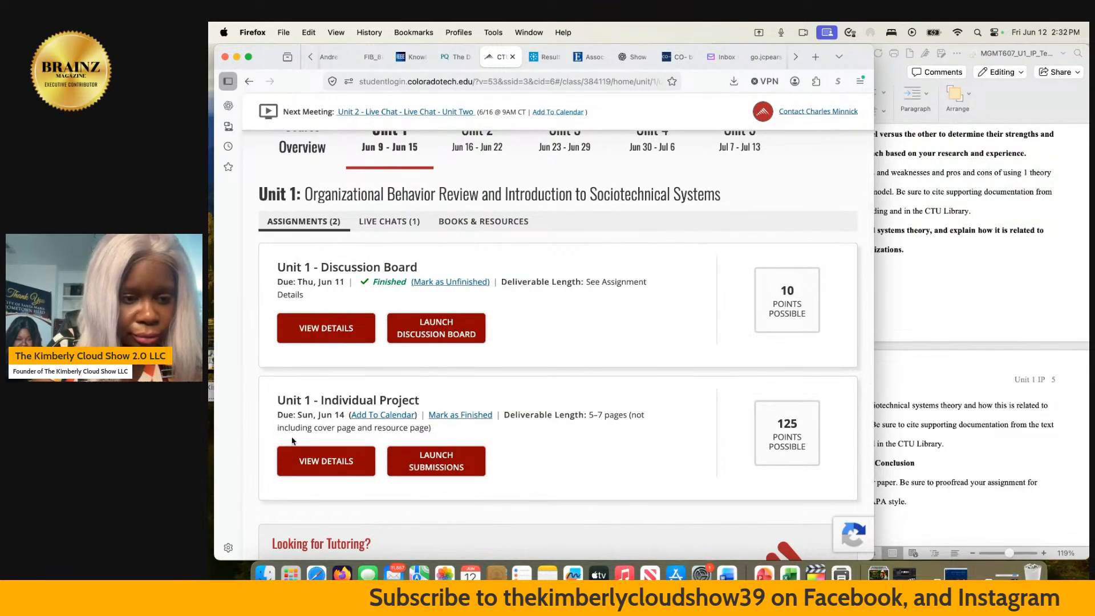
scroll(293, 442, down, 10)
scroll(293, 441, up, 15)
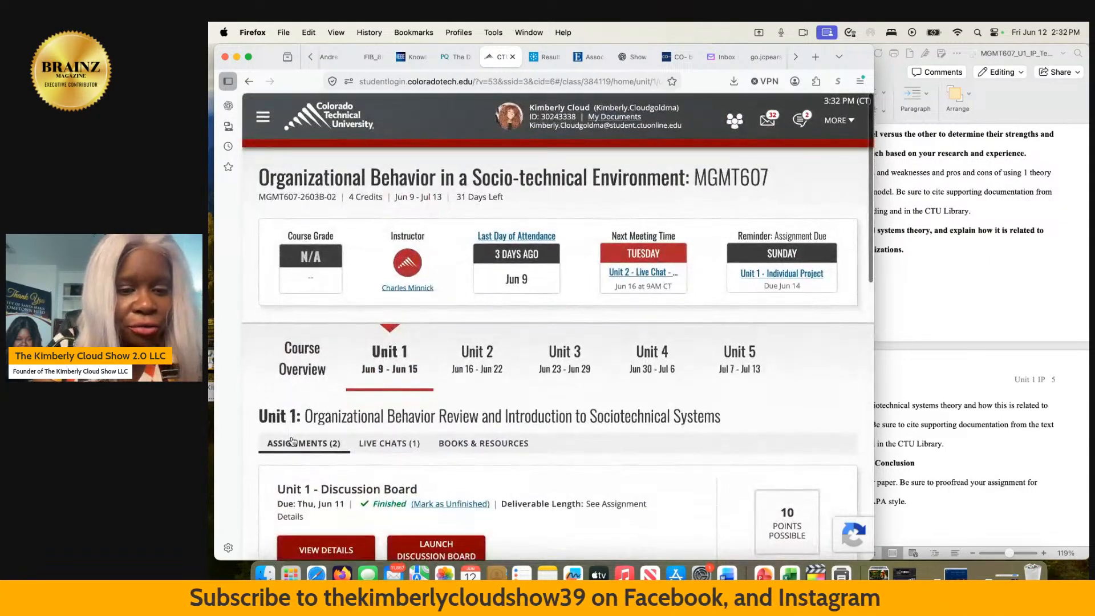
scroll(293, 441, down, 8)
scroll(292, 441, up, 3)
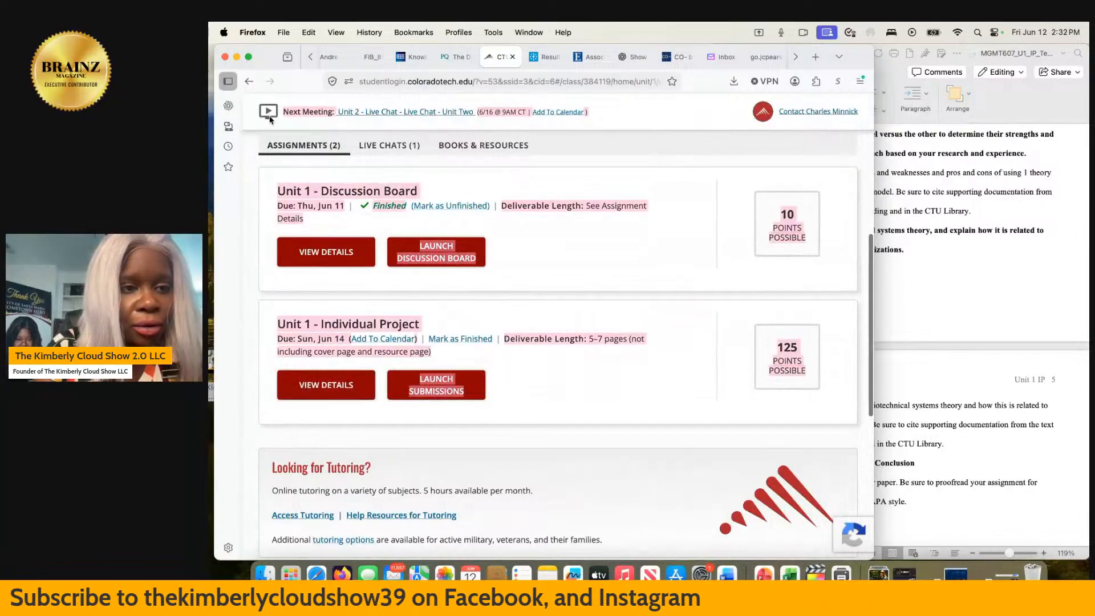
scroll(291, 441, up, 5)
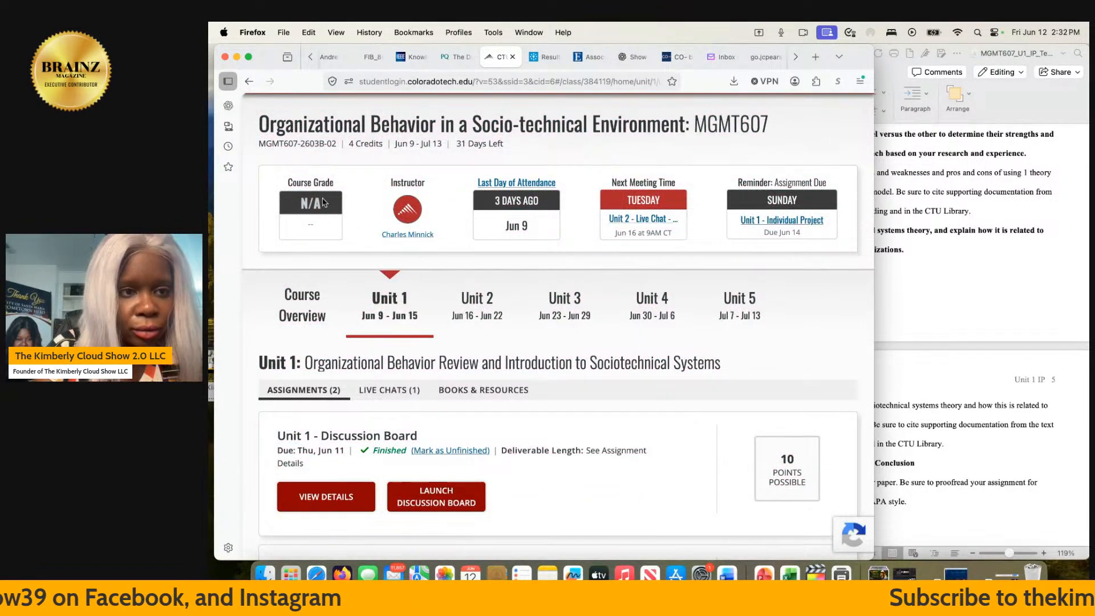
- Go back to the active courses, reopen the MGMT607 course and check the portal's additional account and support options
click(249, 82)
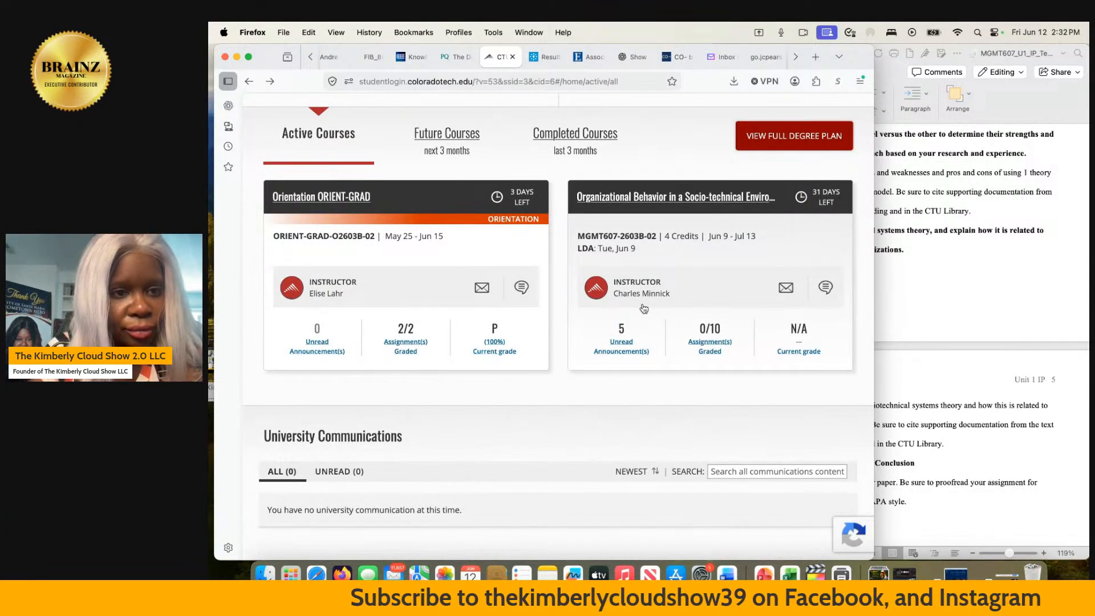
scroll(644, 308, up, 1)
click(638, 228)
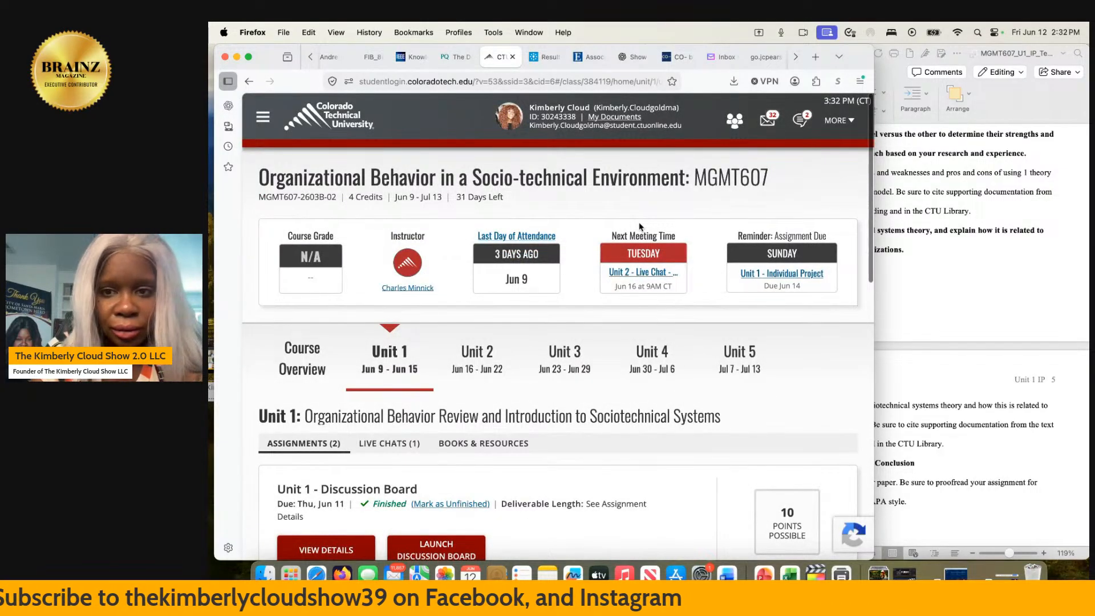
click(832, 125)
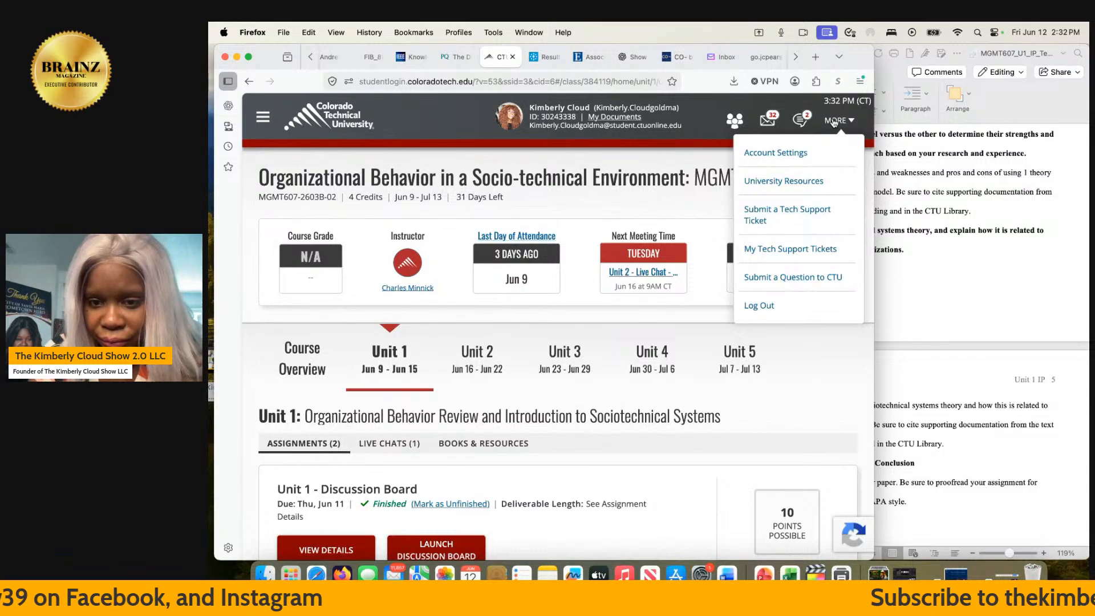
click(628, 164)
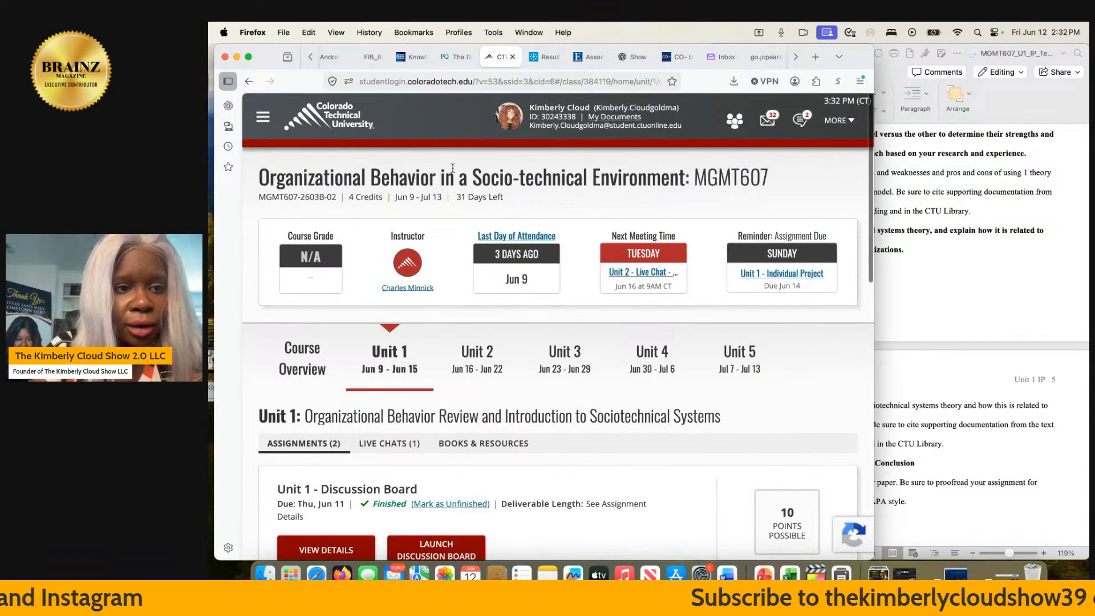
- Return to the student portal's home page and look through its courses, university events and help contacts
click(332, 114)
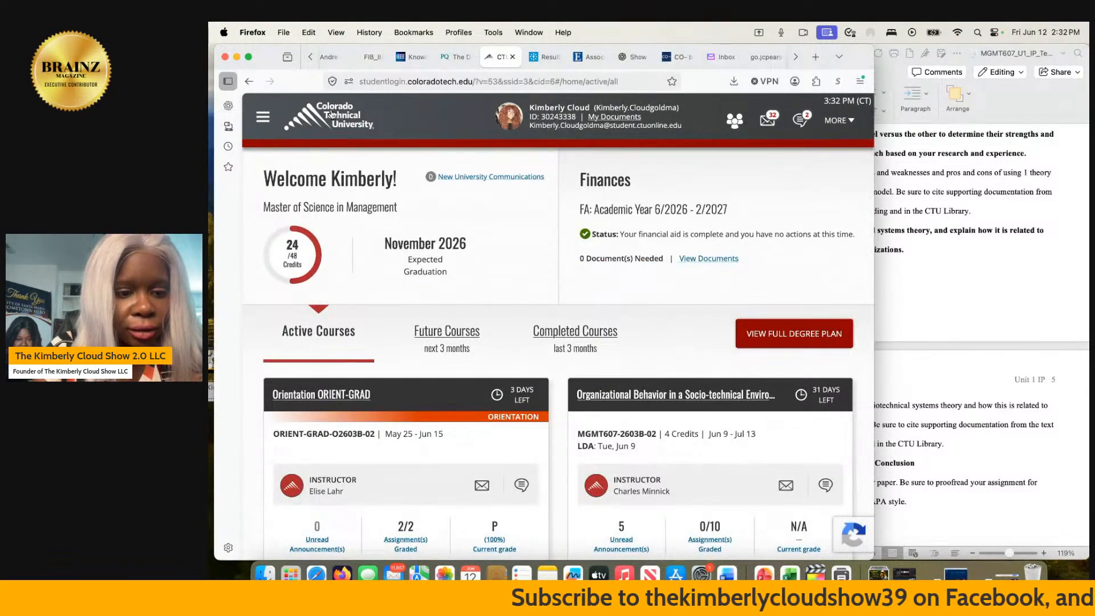
scroll(385, 319, down, 10)
scroll(384, 319, down, 3)
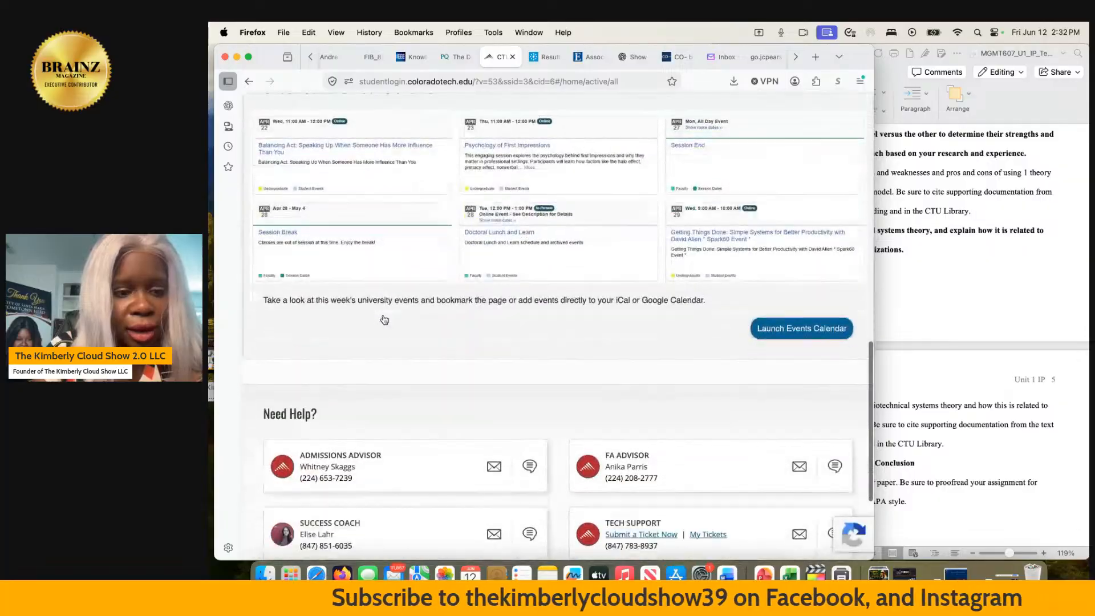
scroll(605, 300, up, 10)
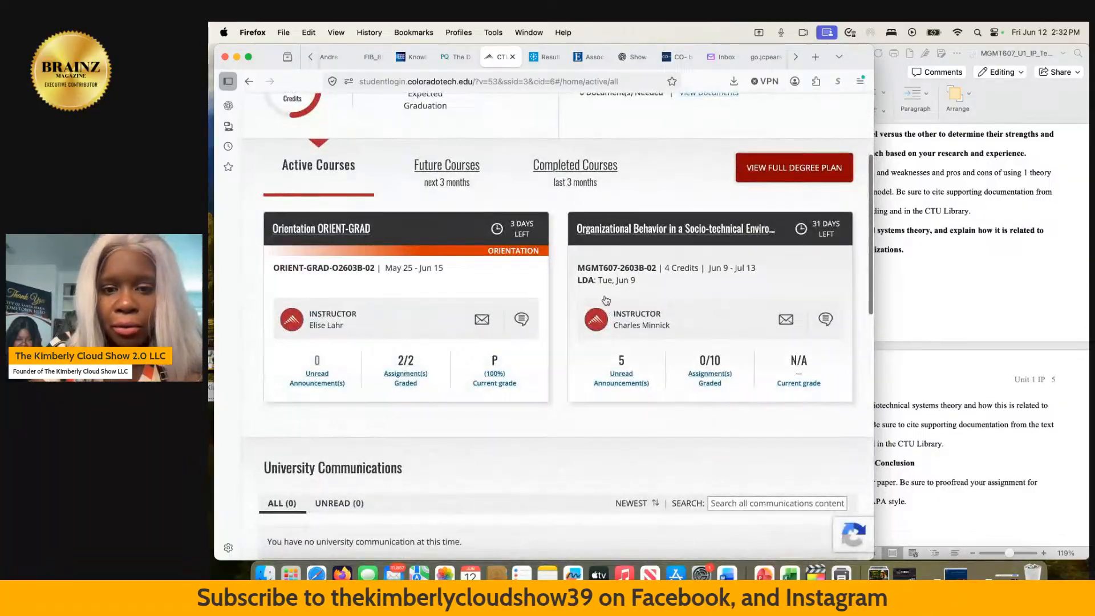
- Reopen the MGMT607 course, view the Unit 1 Discussion Board and close it
click(640, 228)
scroll(640, 229, down, 2)
scroll(640, 229, down, 3)
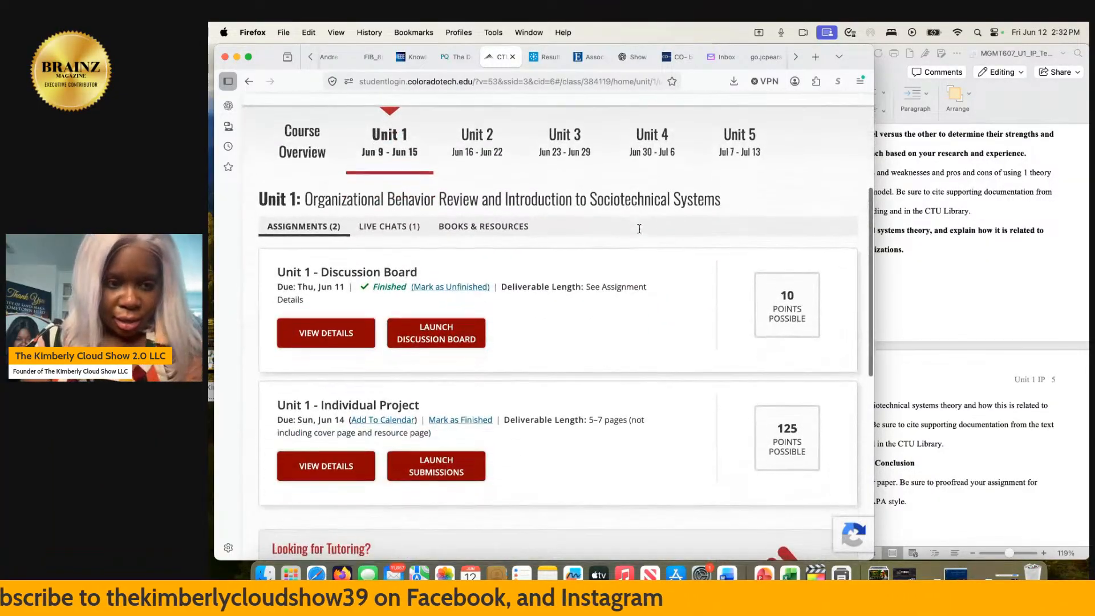
click(427, 326)
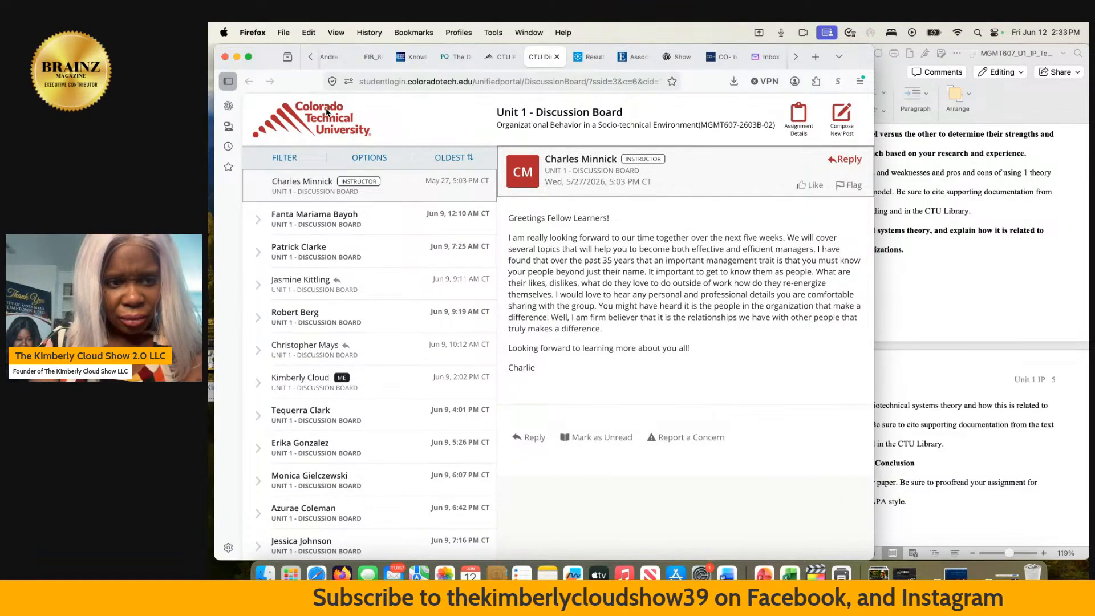
click(556, 58)
- Look over the rest of the course page and open the student portal's library
scroll(440, 286, down, 3)
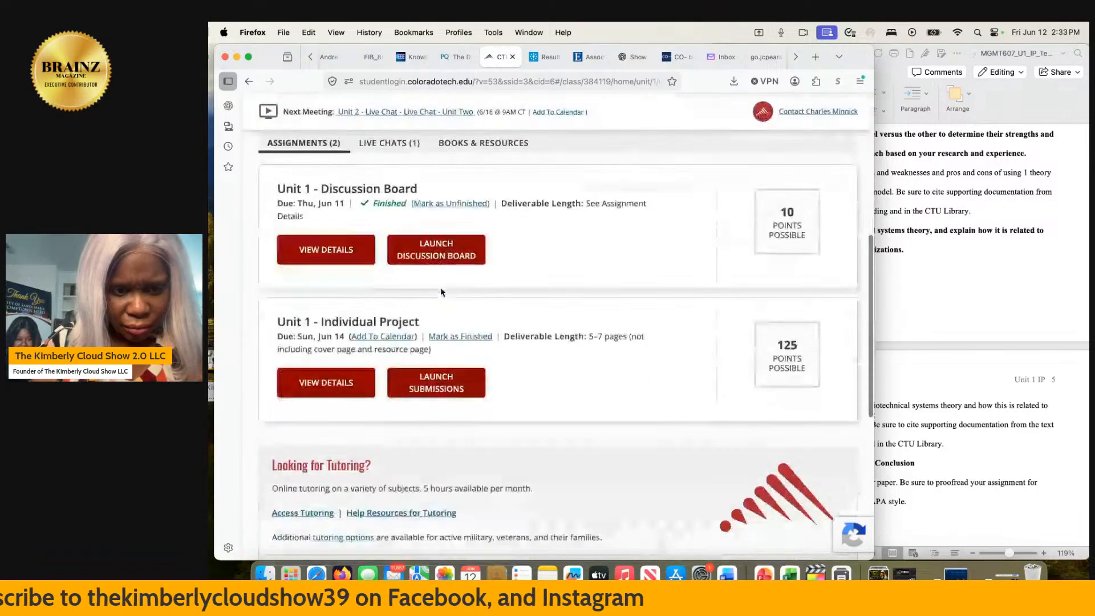
scroll(440, 291, down, 5)
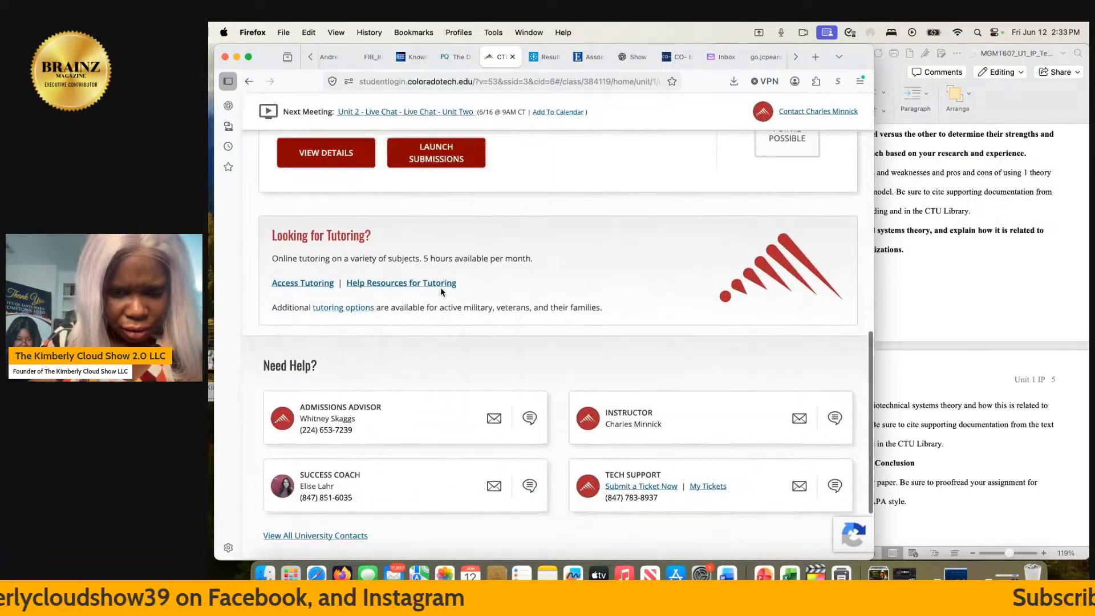
scroll(440, 286, up, 10)
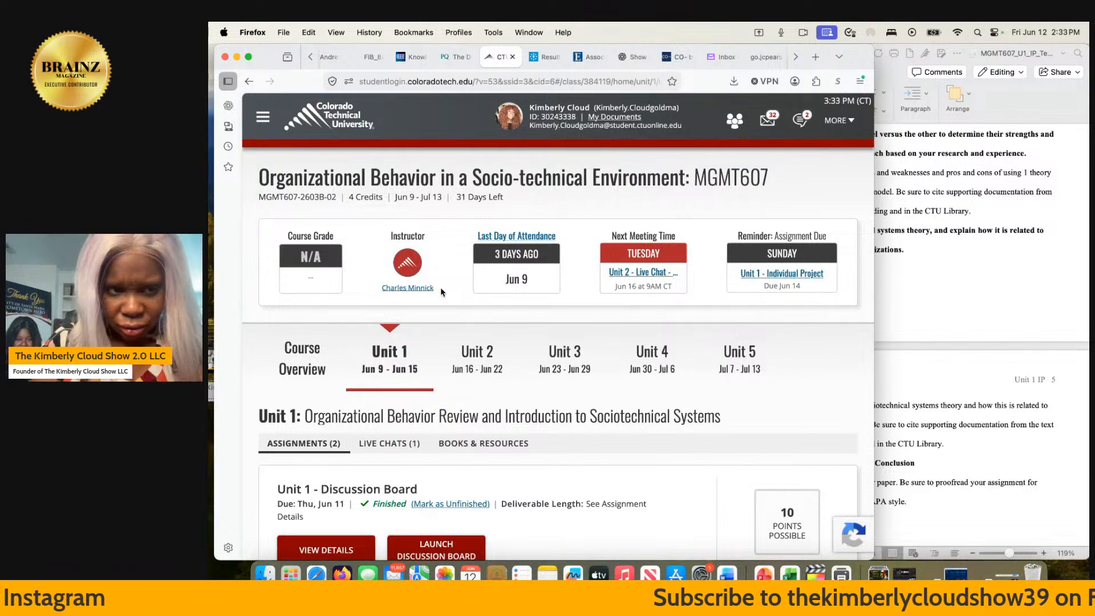
click(263, 117)
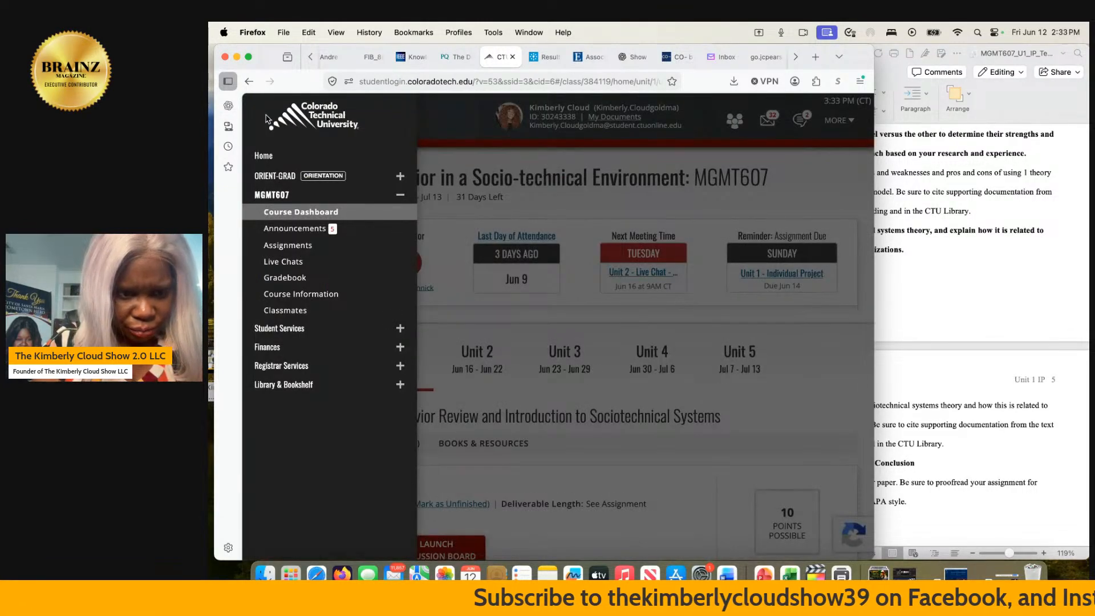
click(285, 384)
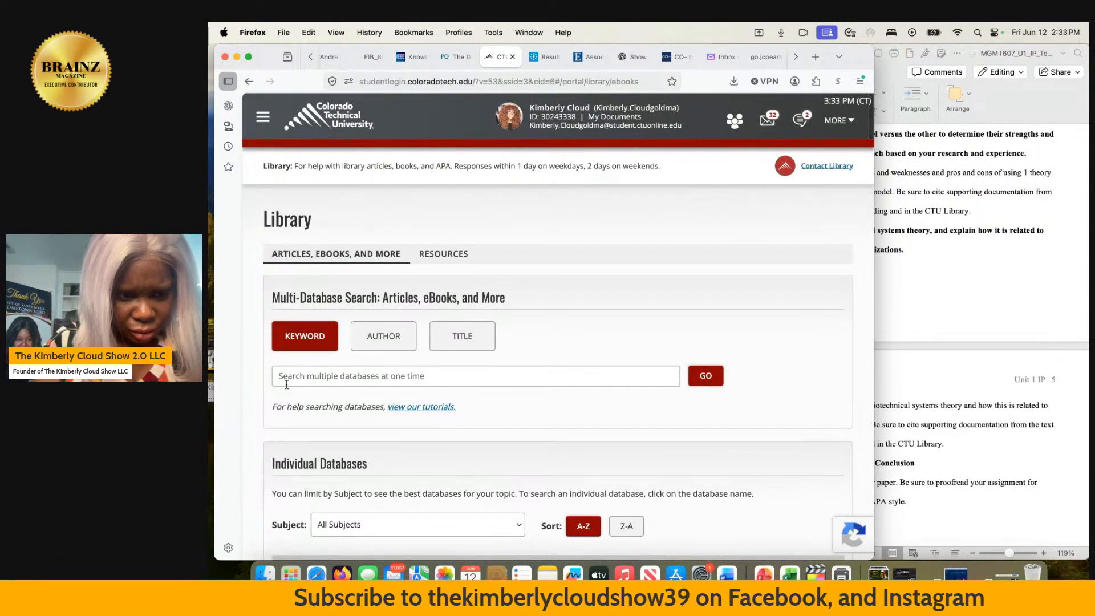
- Switch to Word and reread the section on the two chosen organizational behavior models on pages 2 and 3
click(939, 336)
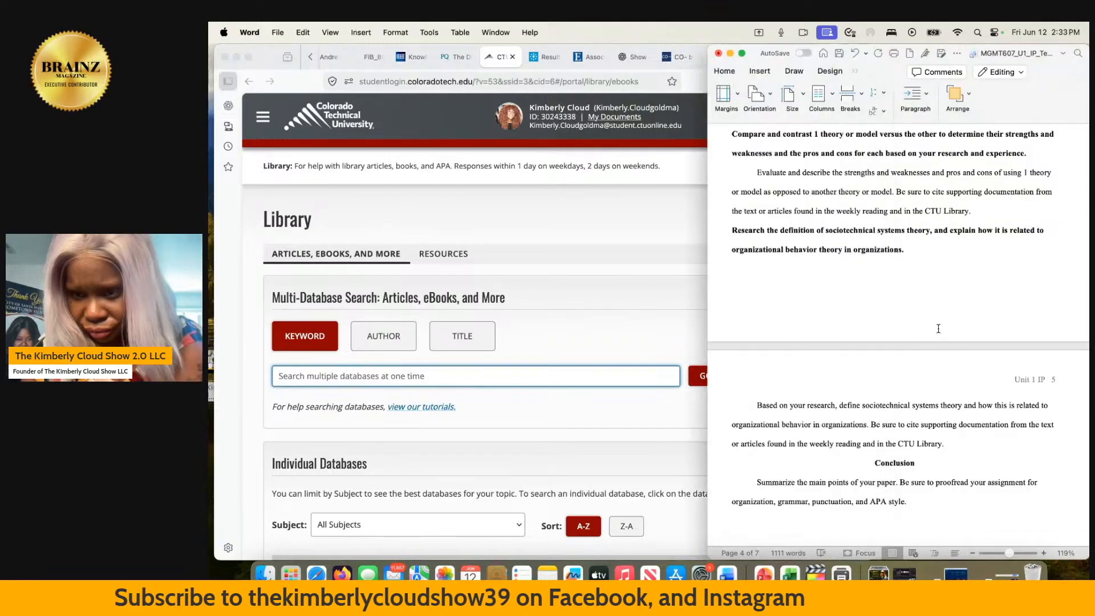
scroll(937, 328, up, 10)
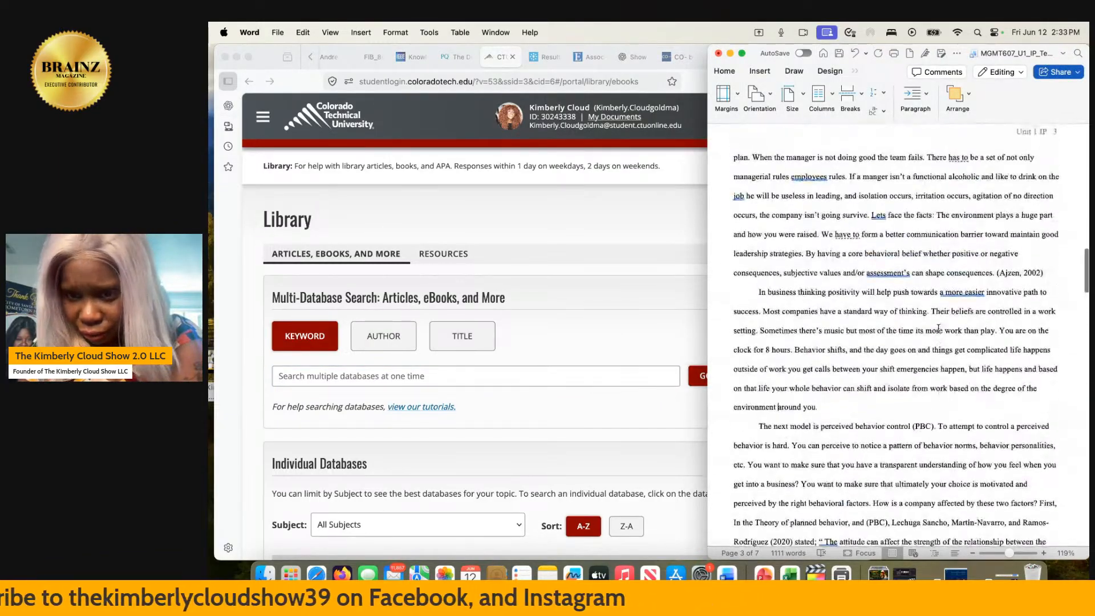
scroll(938, 329, down, 5)
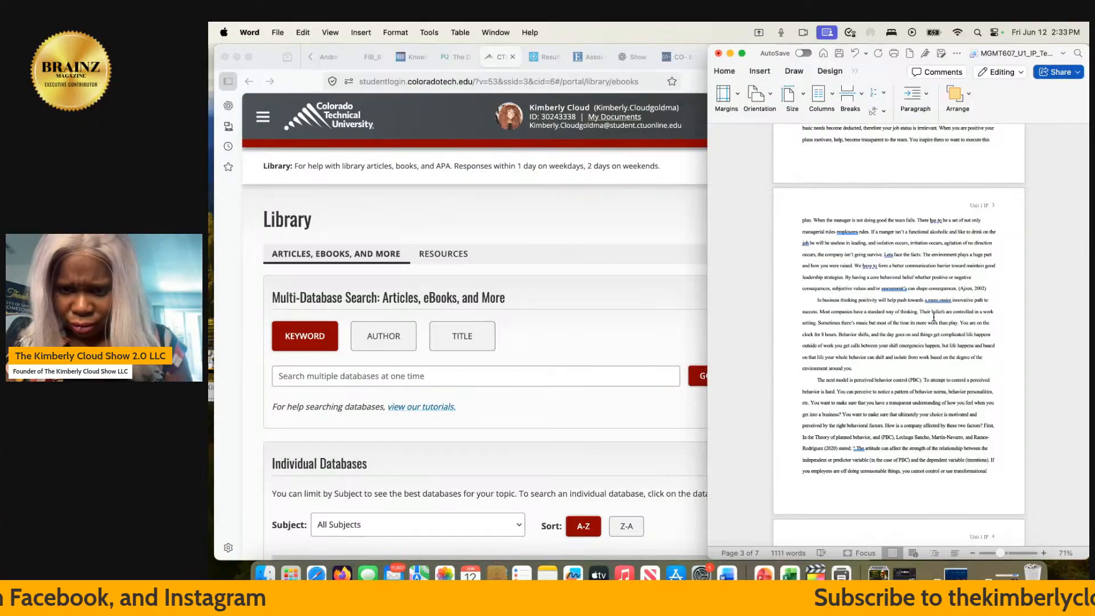
scroll(933, 317, up, 3)
scroll(933, 317, up, 5)
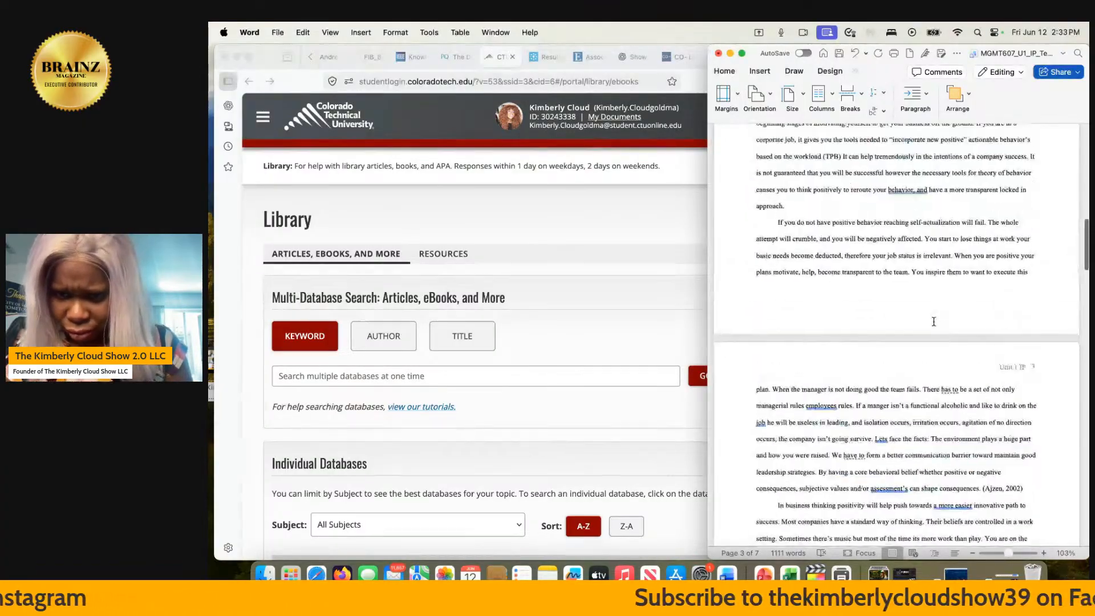
scroll(933, 322, up, 3)
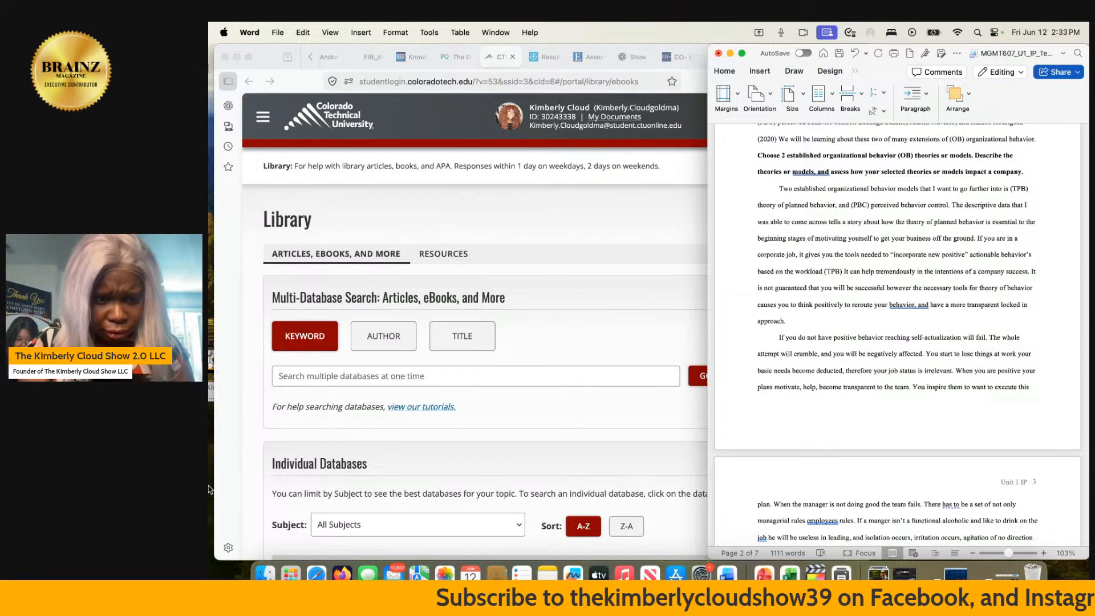
- Switch to Firefox and run a library keyword search for "percieved behavior control planned theory of behvior (organizational behavior)"
click(385, 374)
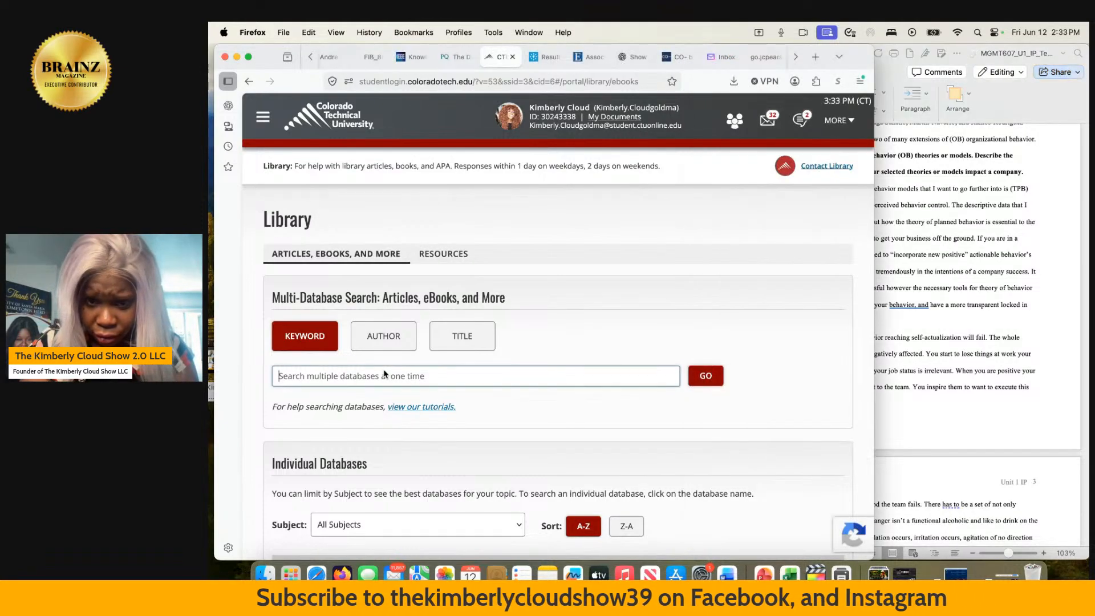
text(per)
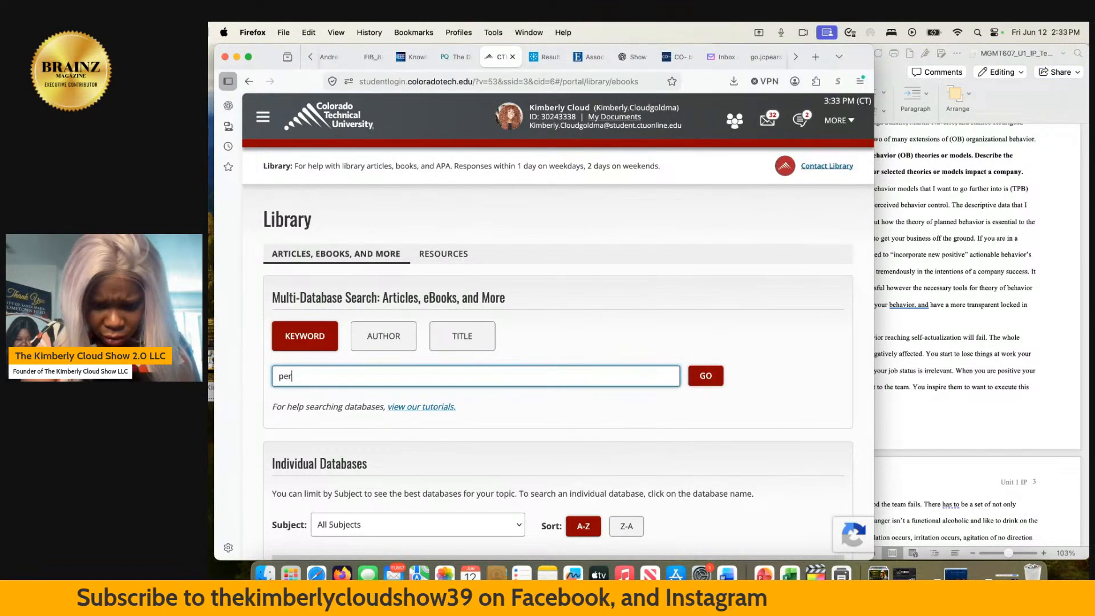
text(cieved beh)
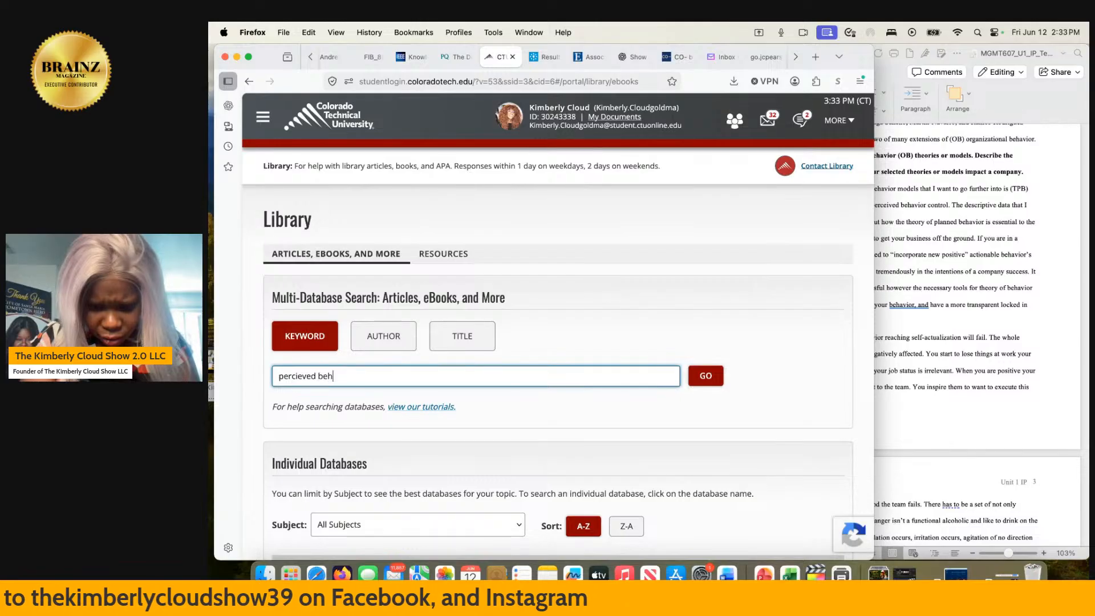
text(avior contro)
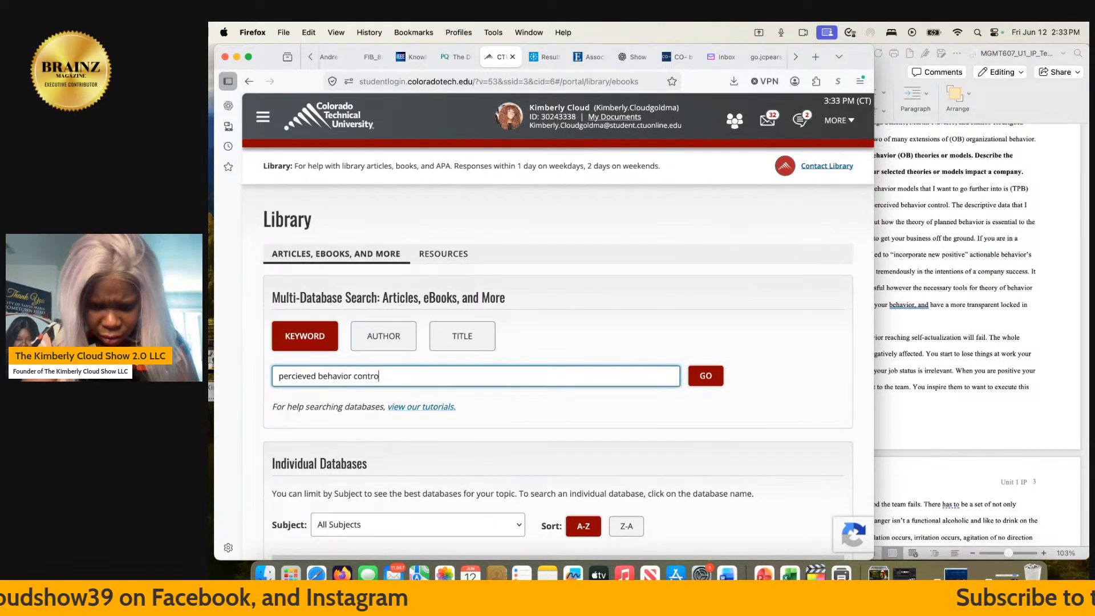
text(l planned th)
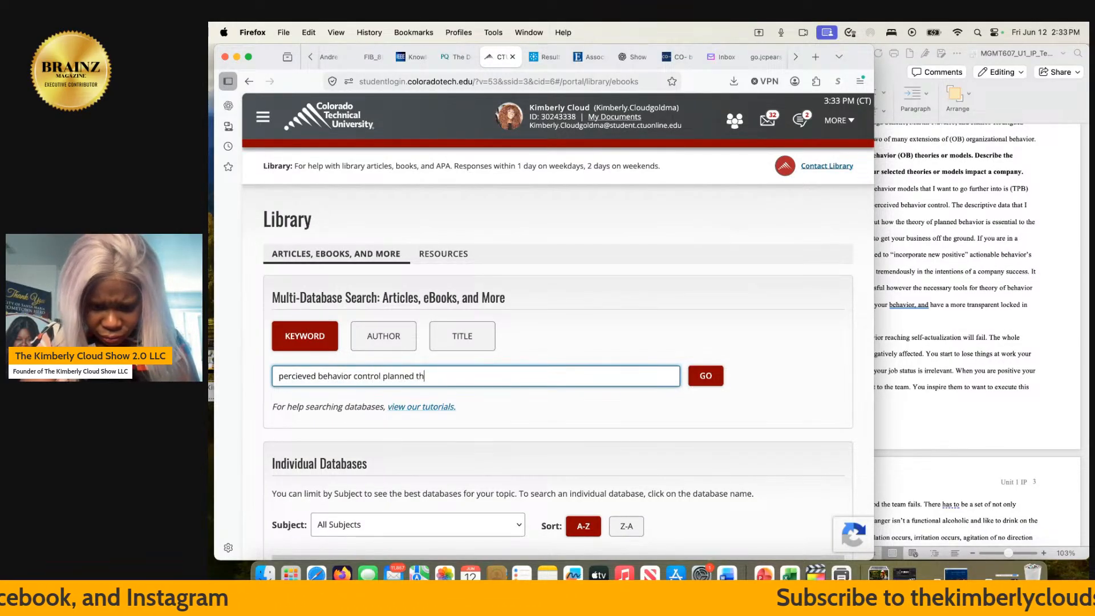
text(eory of behvior)
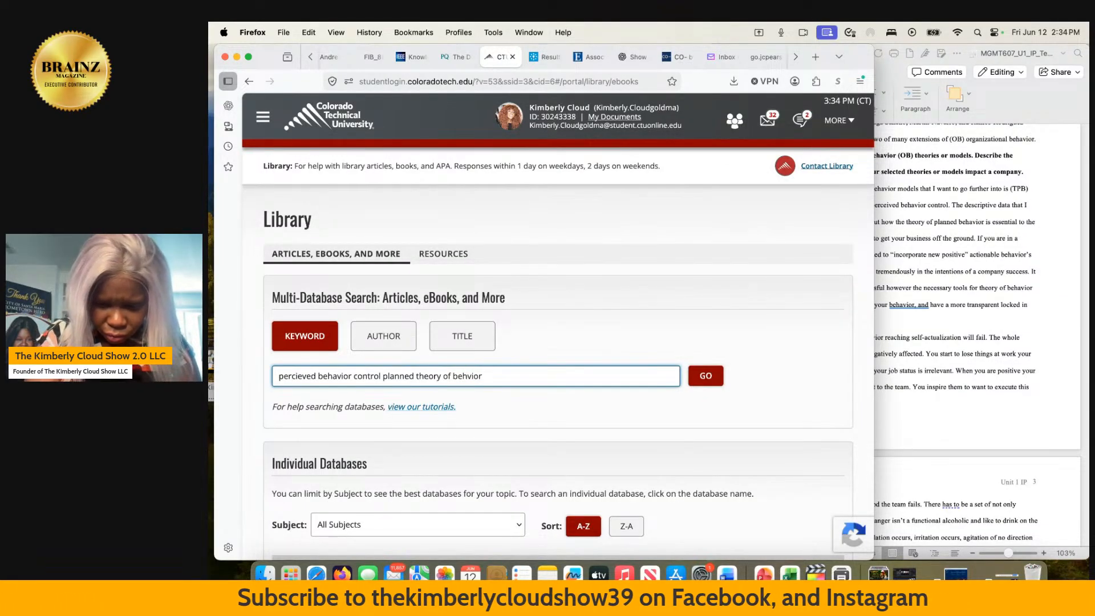
text((organi)
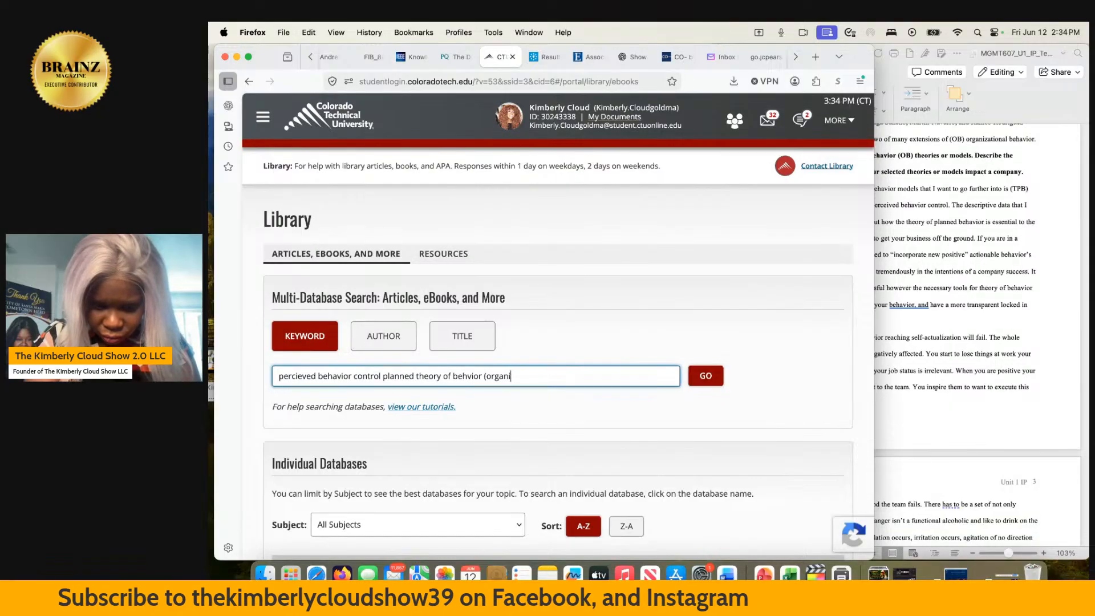
text(zational )
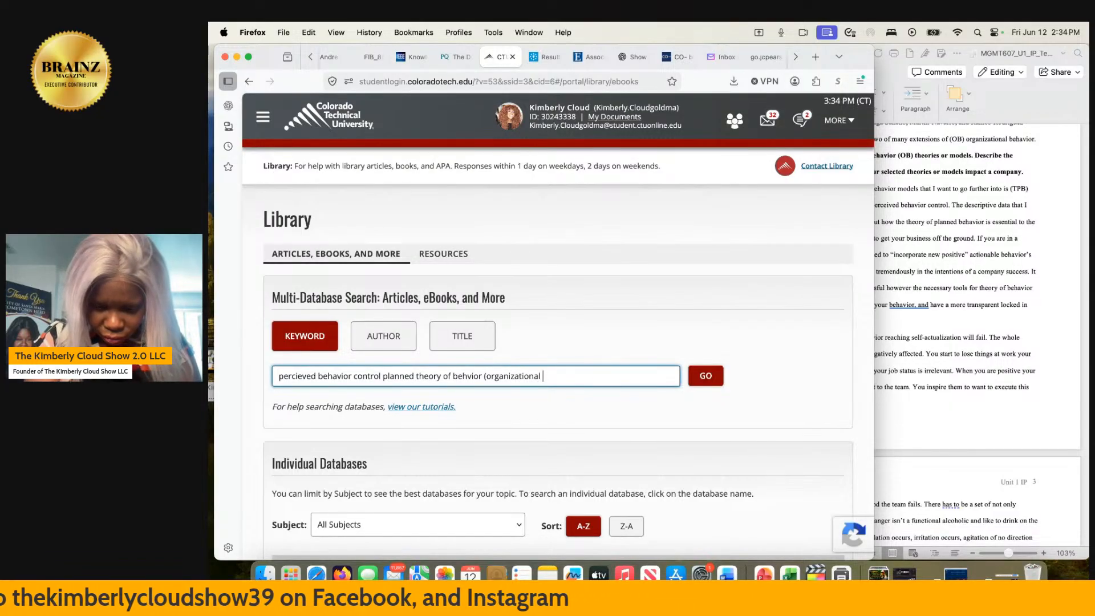
text(behavior)
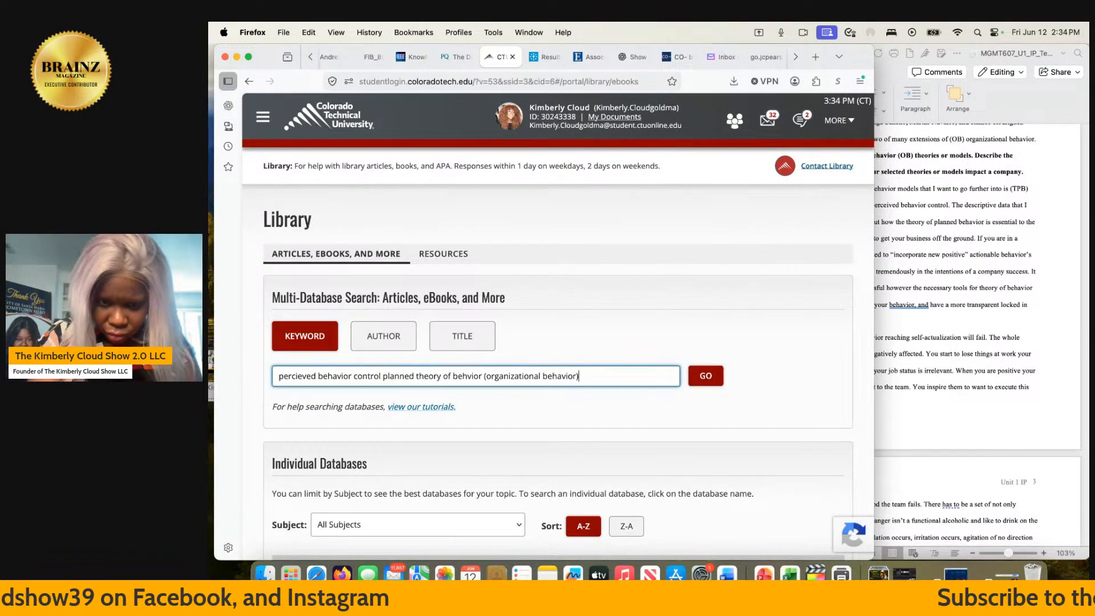
key(Return)
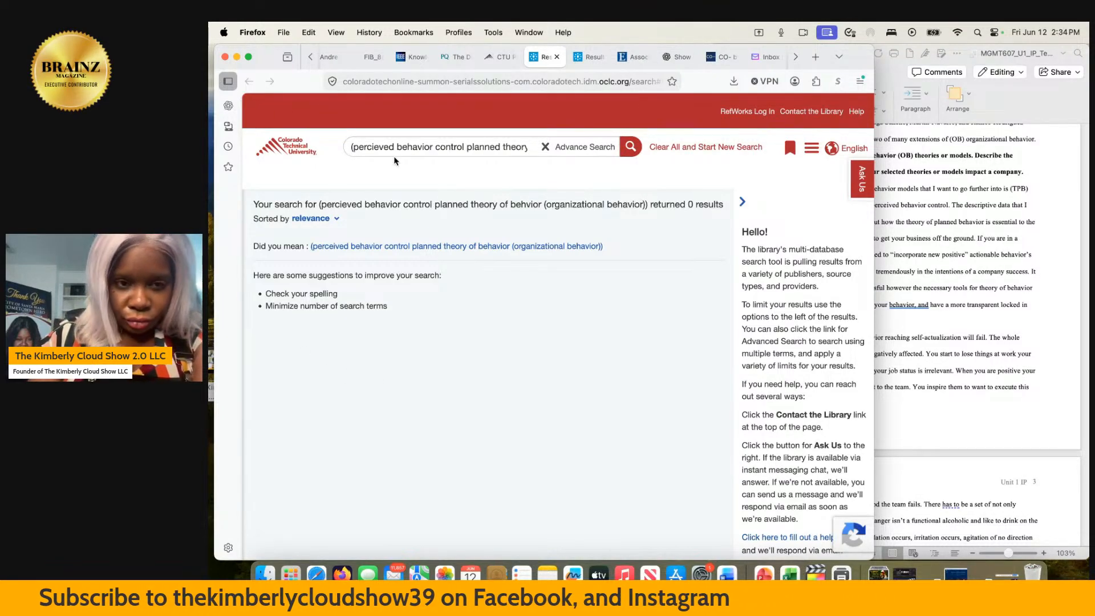
- Try an advanced search with "organizational behavior" added in front of the current search terms
click(556, 151)
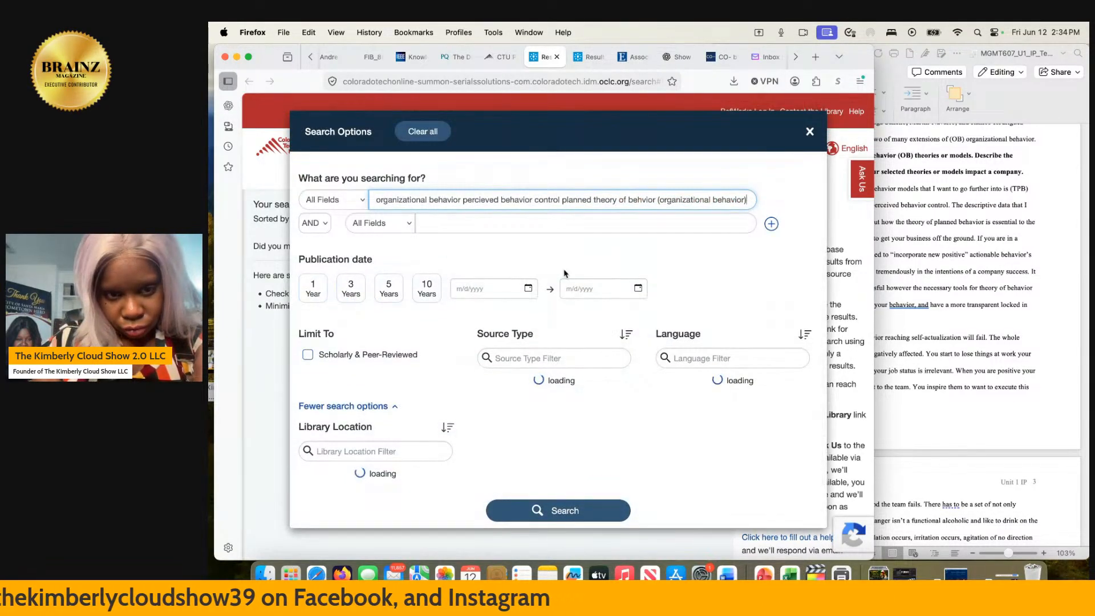
click(543, 512)
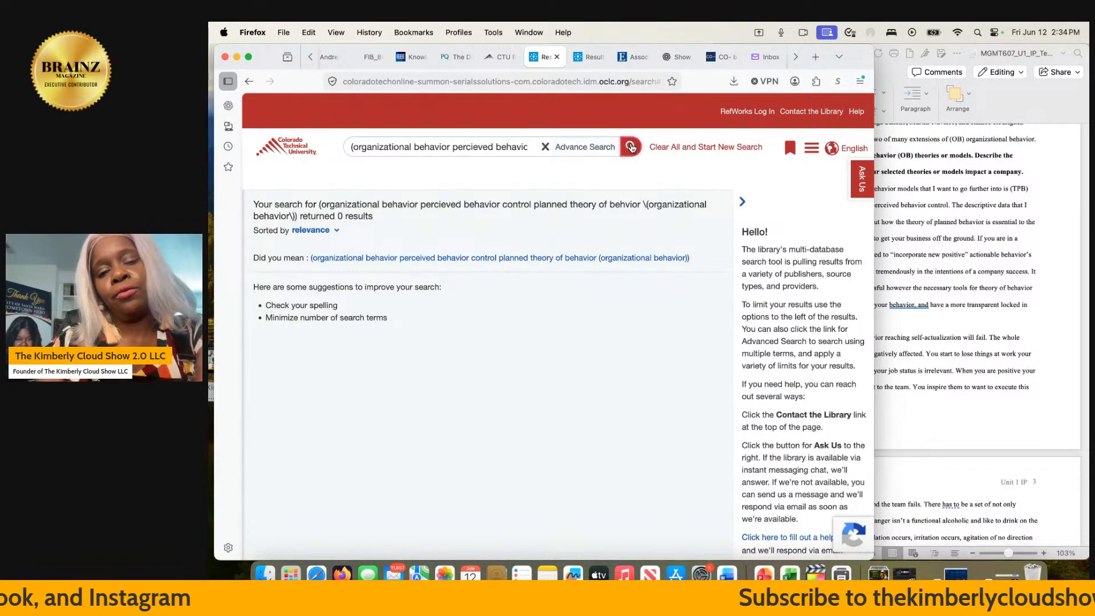
click(631, 147)
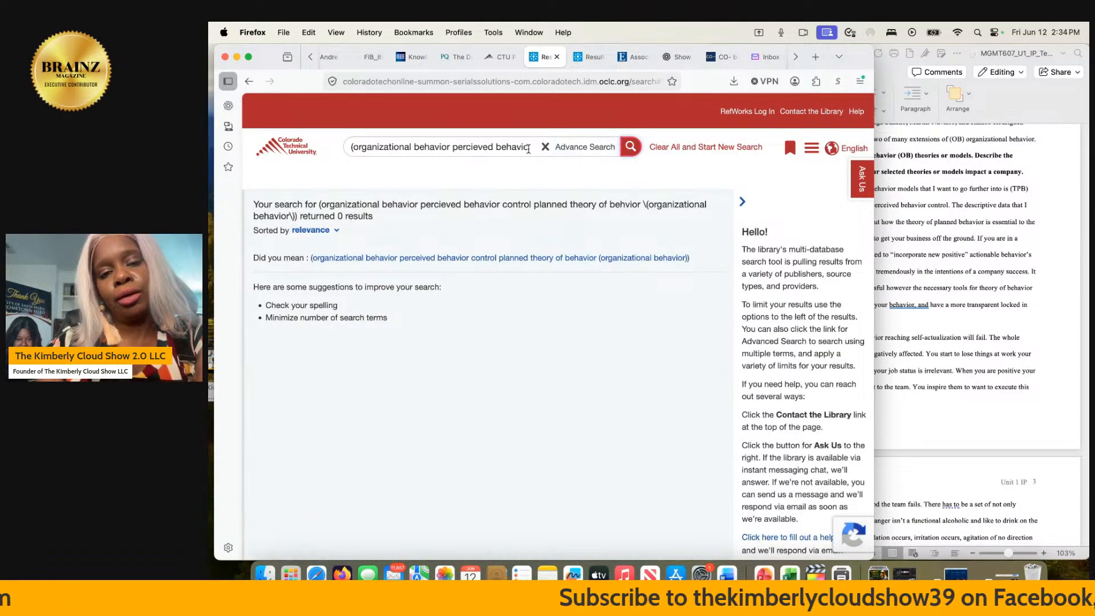
- Clear the search terms and search the library for "thoery of planned behavior"
click(545, 148)
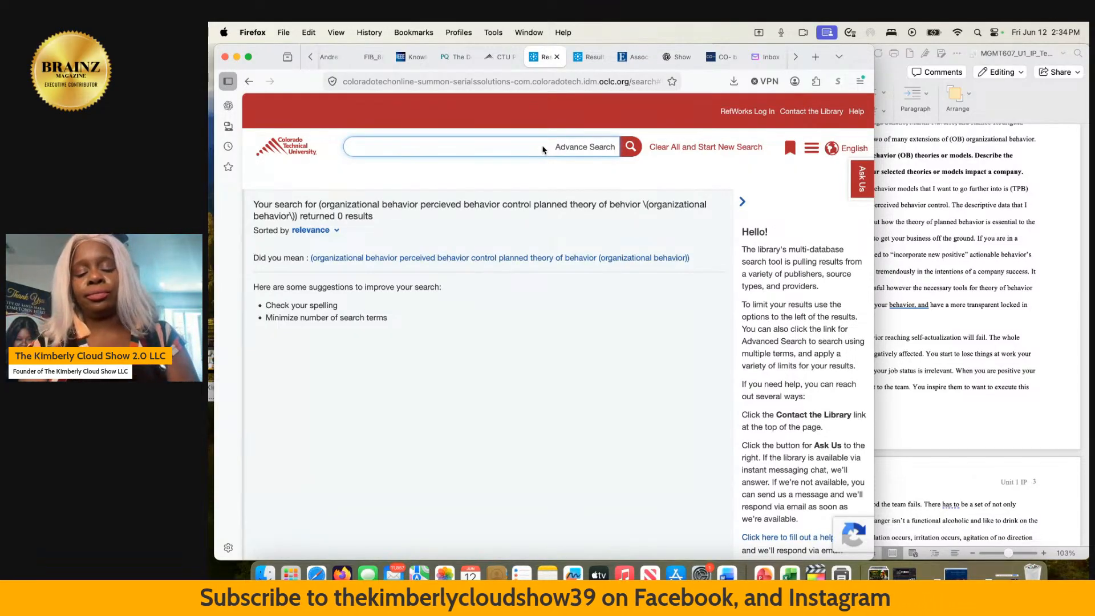
text(thoery of p)
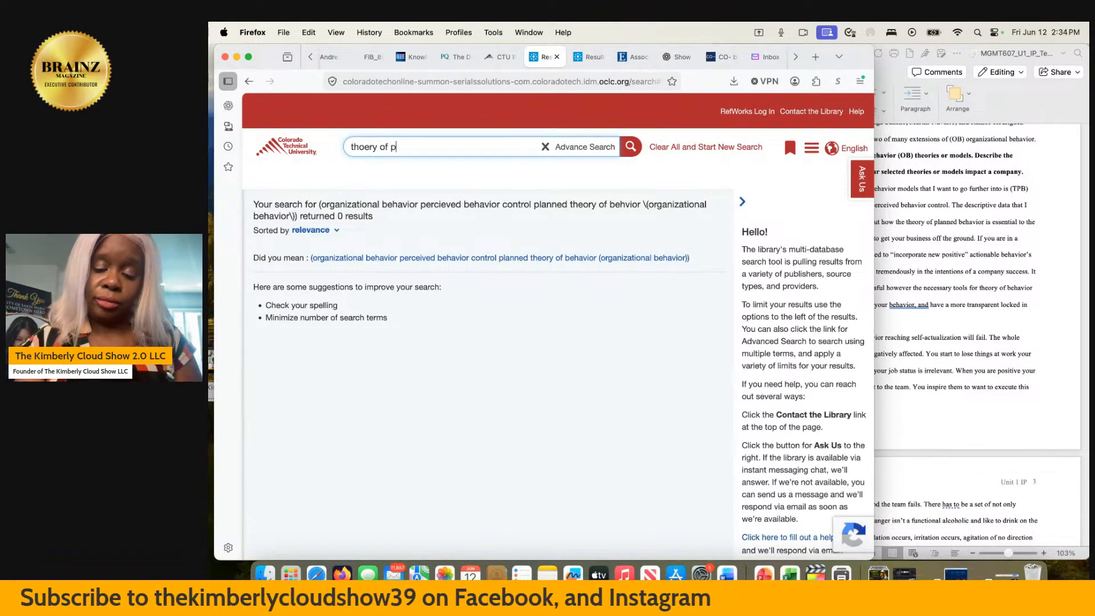
text(lanned beha)
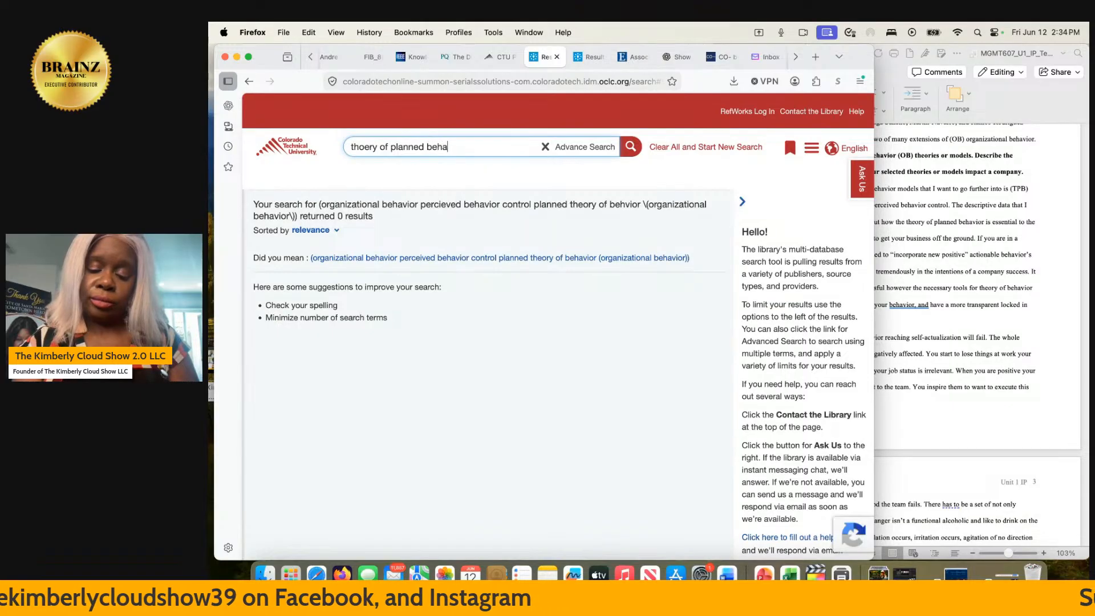
text(vior)
key(Return)
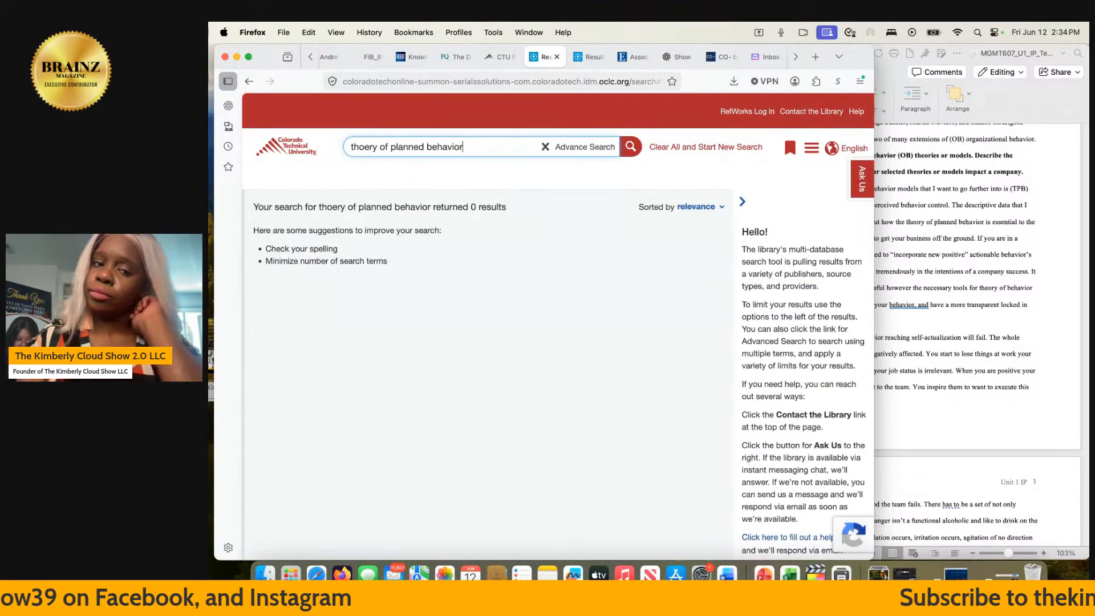
- Correct the spelling in the advanced search options to "theory of planned behavior" and rerun the search
click(606, 147)
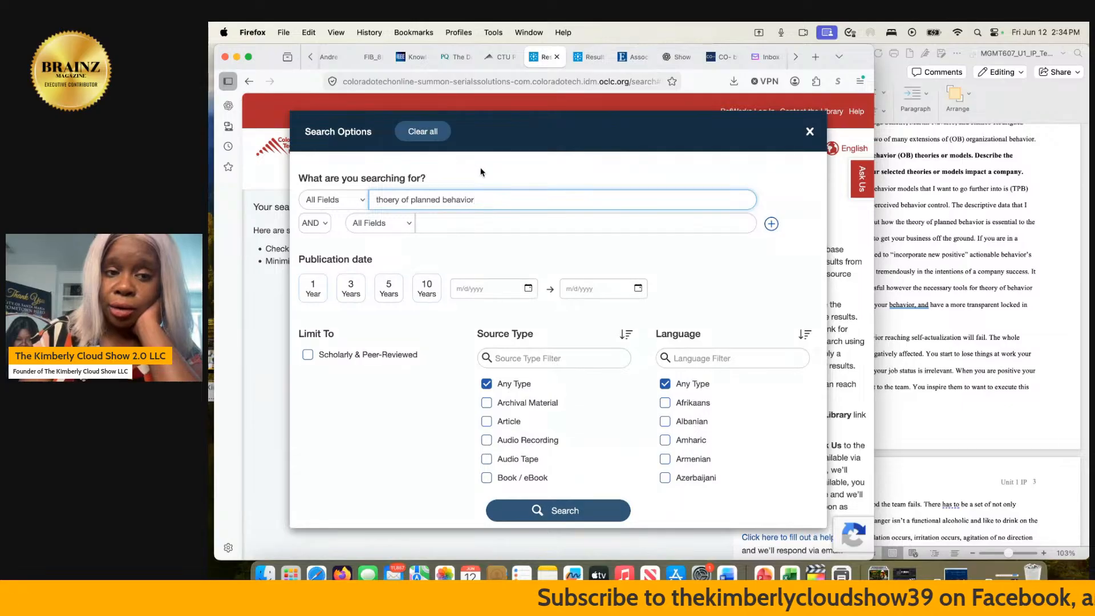
click(395, 199)
key(BackSpace)
key(BackSpace)
key(BackSpace)
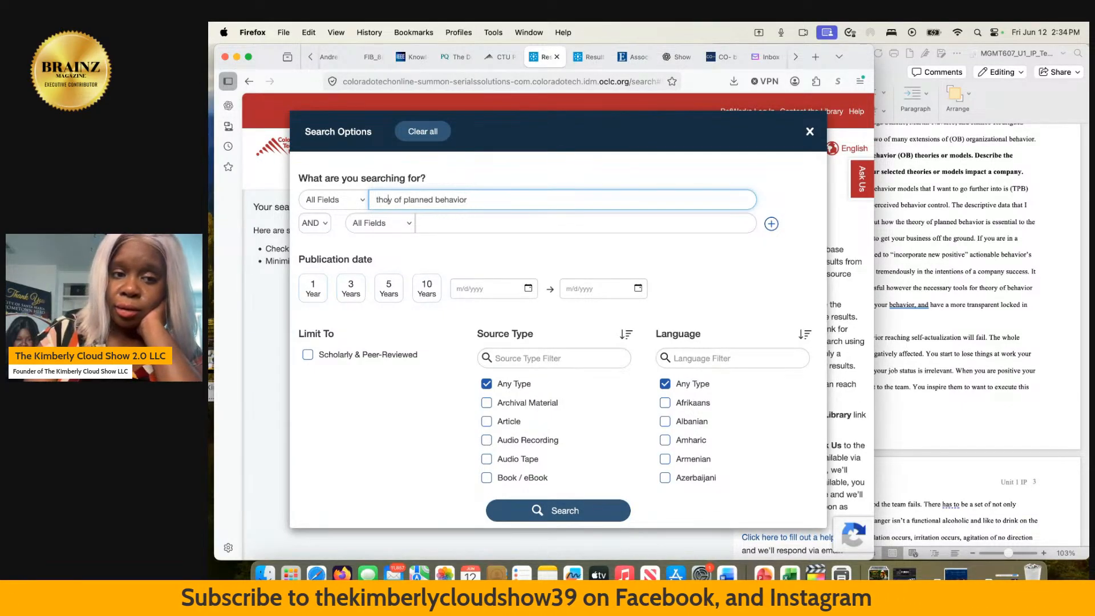
text(eo)
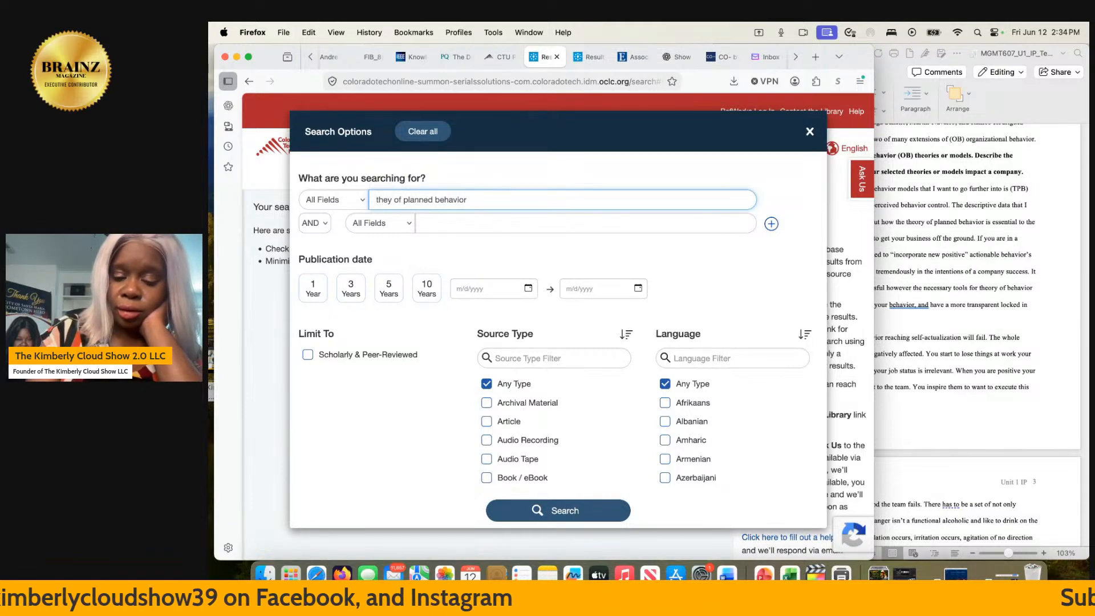
text(r)
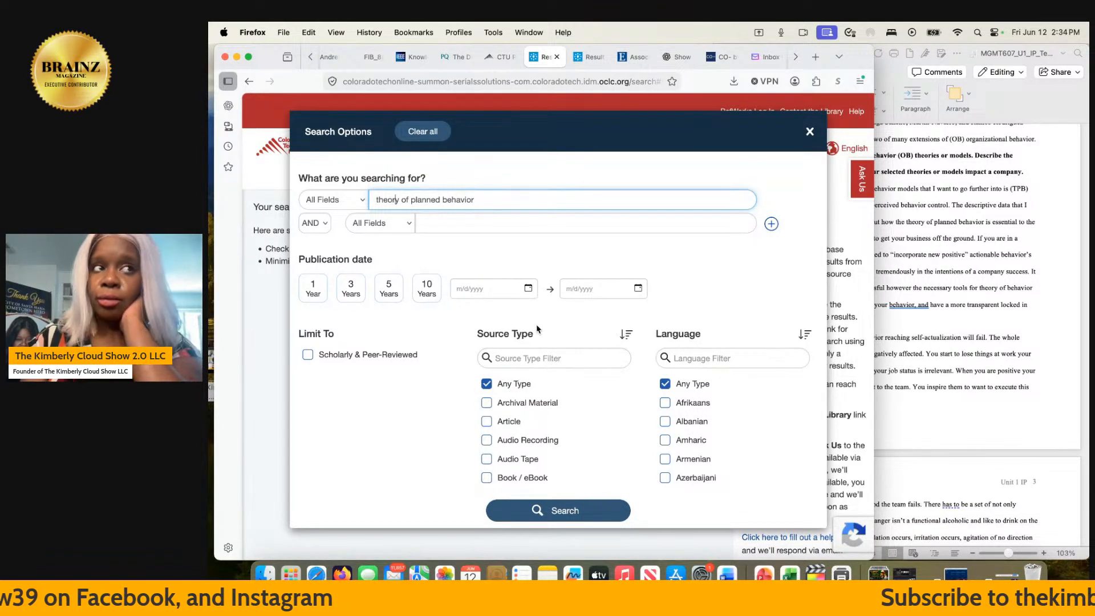
click(562, 512)
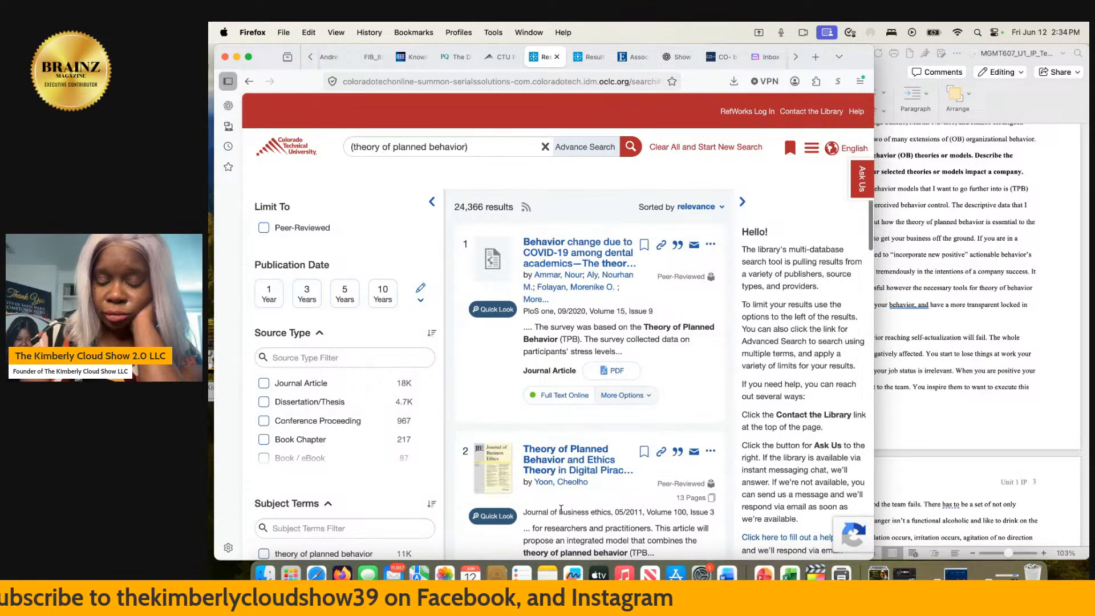
- Look through the first five search results and open the article on green product attributes and green purchase behavior
scroll(561, 509, down, 1)
scroll(561, 509, down, 10)
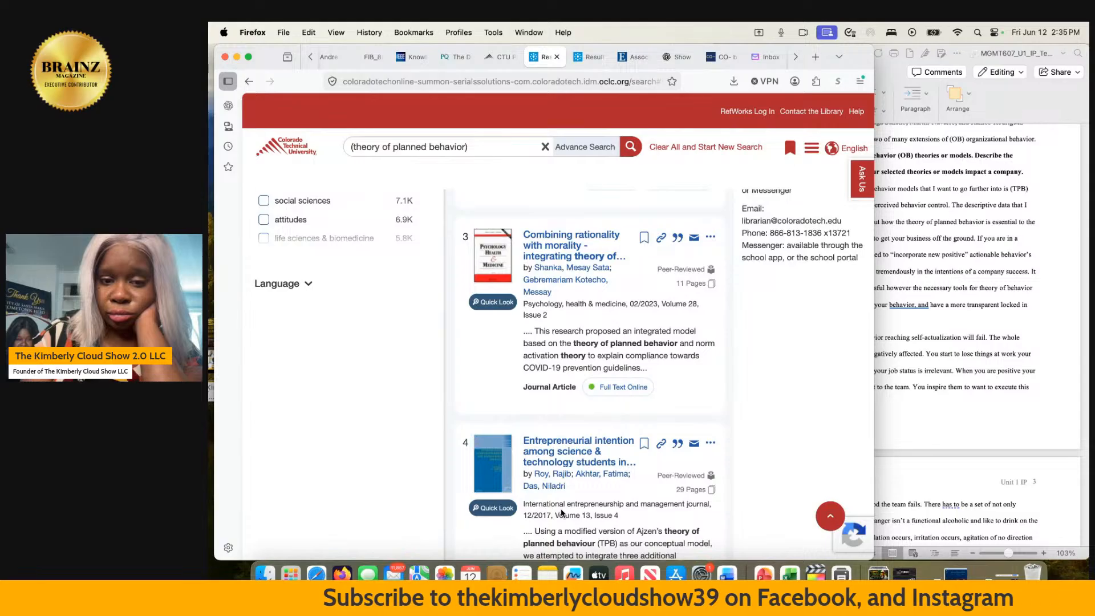
scroll(562, 512, down, 2)
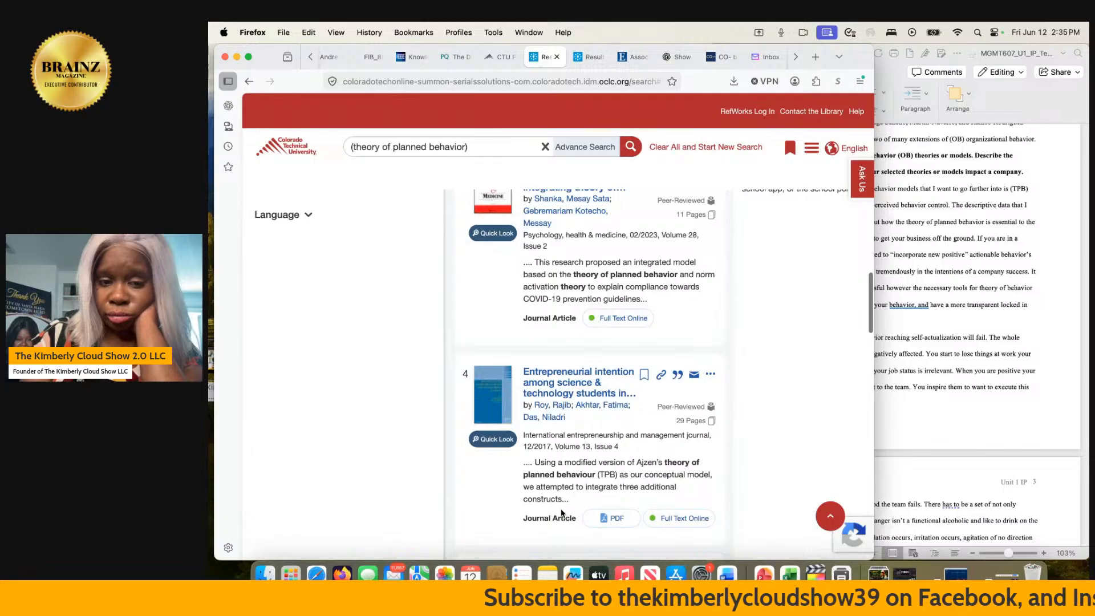
scroll(562, 512, down, 8)
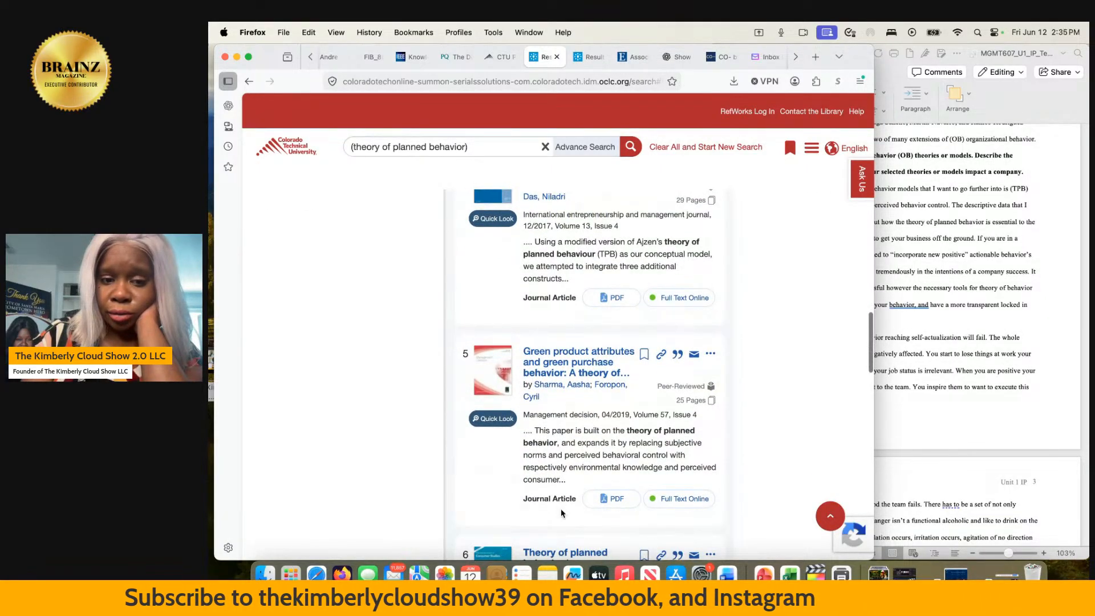
scroll(562, 513, down, 1)
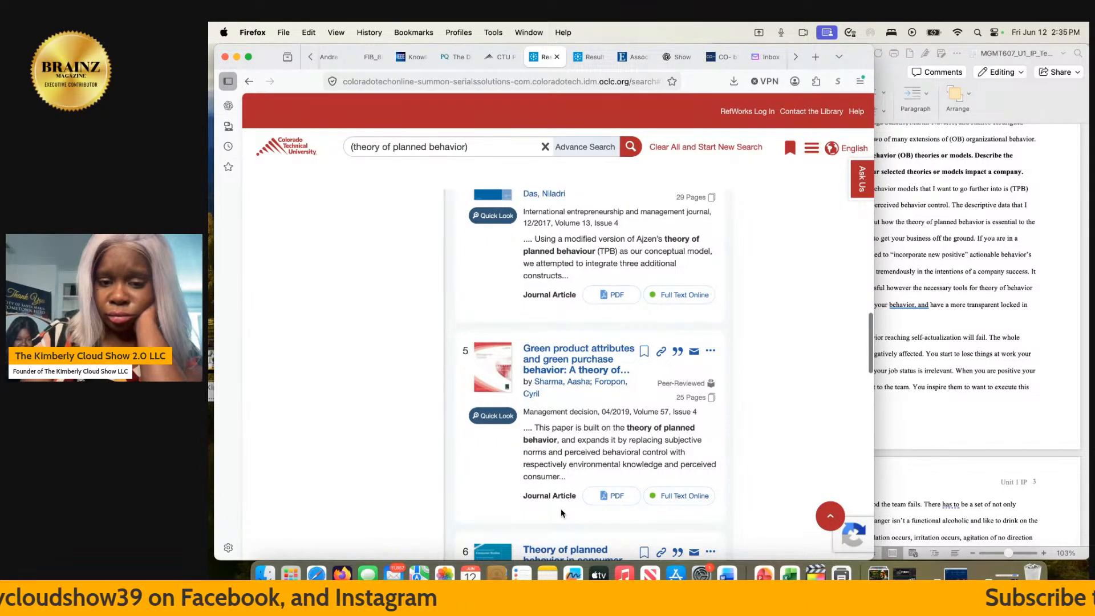
click(571, 371)
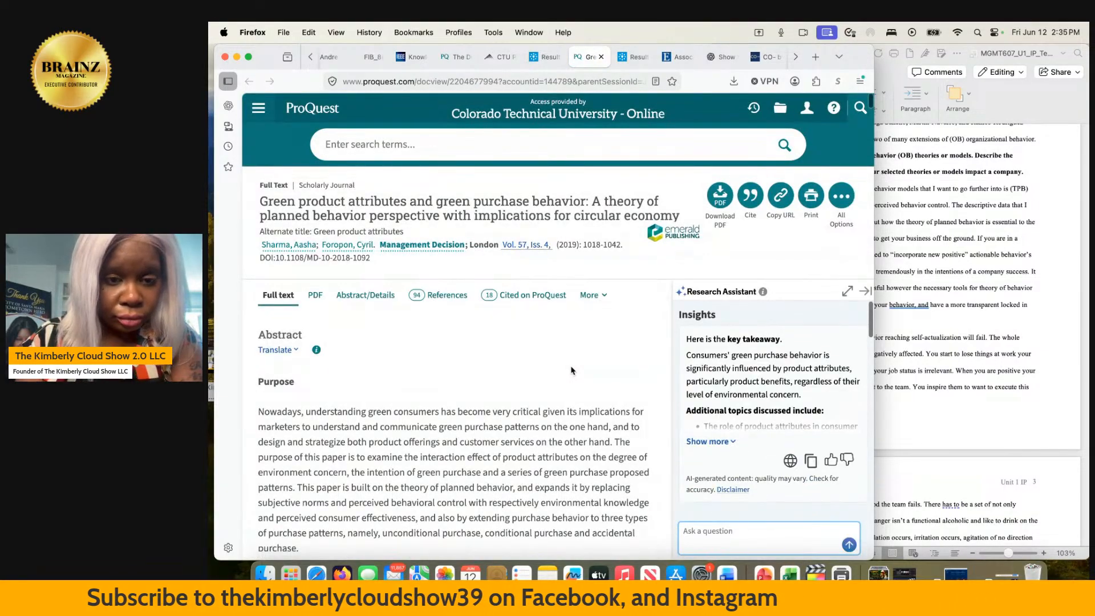
- Dismiss the related research pop-up and read the article's abstract and introduction for planned behavior theory and perceived behavioral control
scroll(572, 371, up, 3)
scroll(572, 371, down, 3)
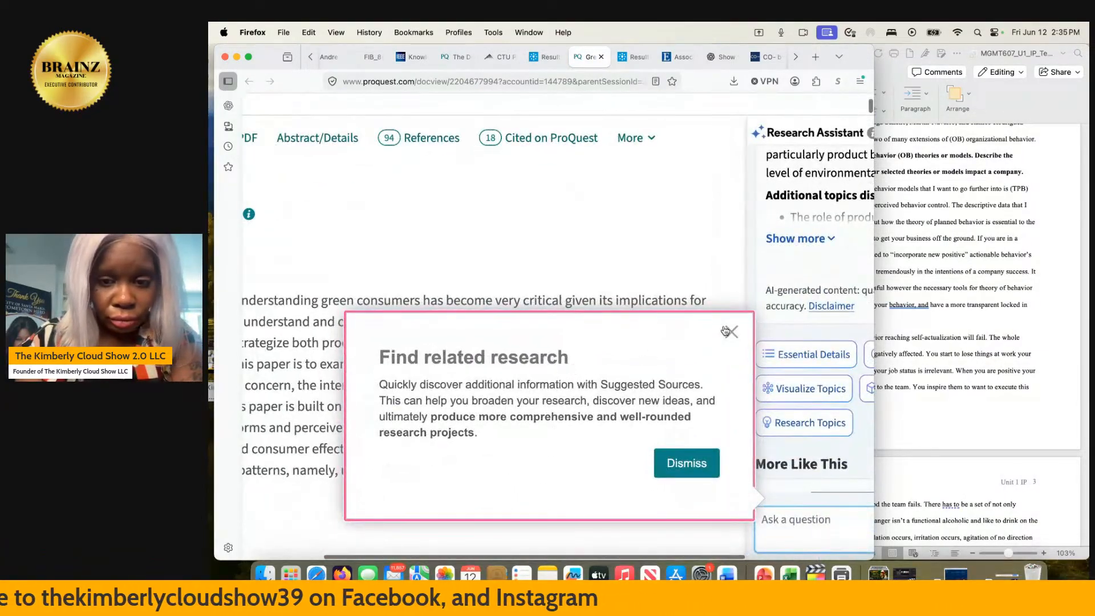
click(732, 332)
scroll(541, 349, left, 3)
scroll(541, 349, down, 2)
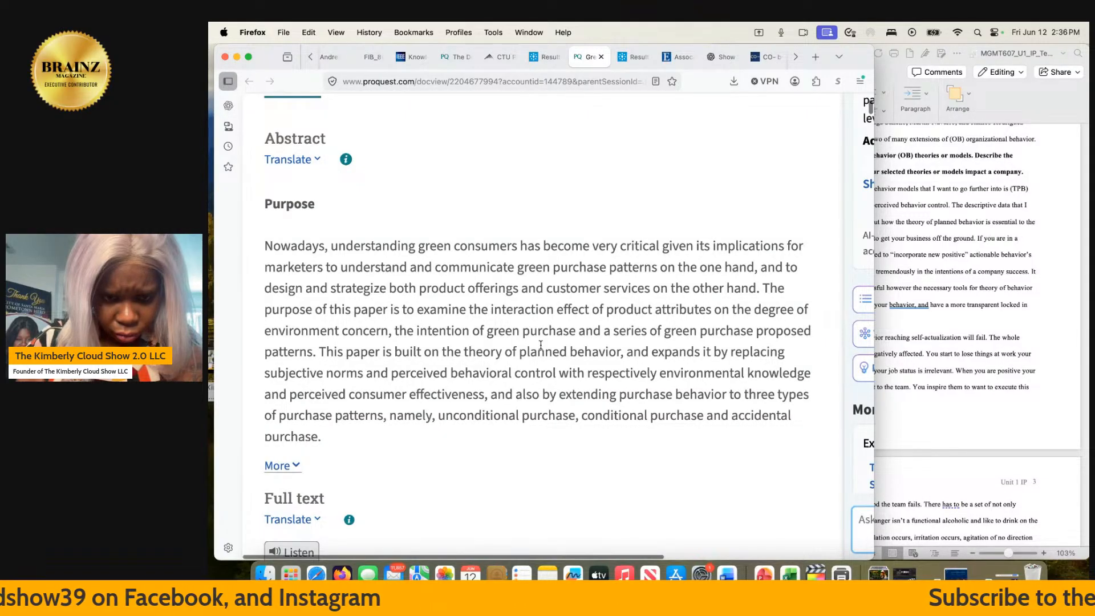
scroll(541, 345, down, 1)
scroll(541, 344, right, 1)
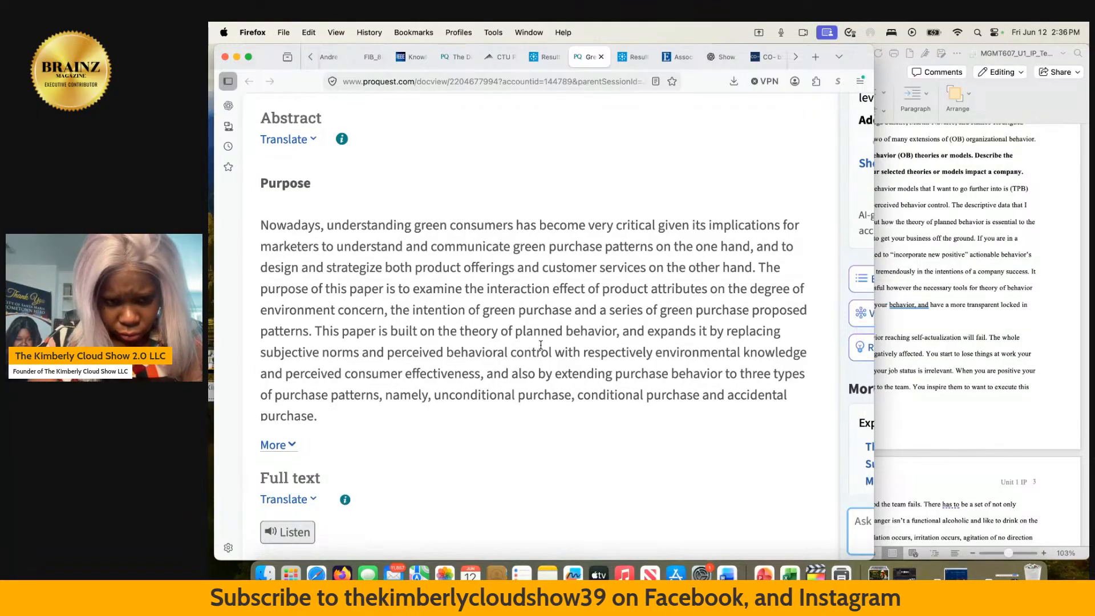
scroll(540, 344, down, 1)
scroll(541, 344, down, 5)
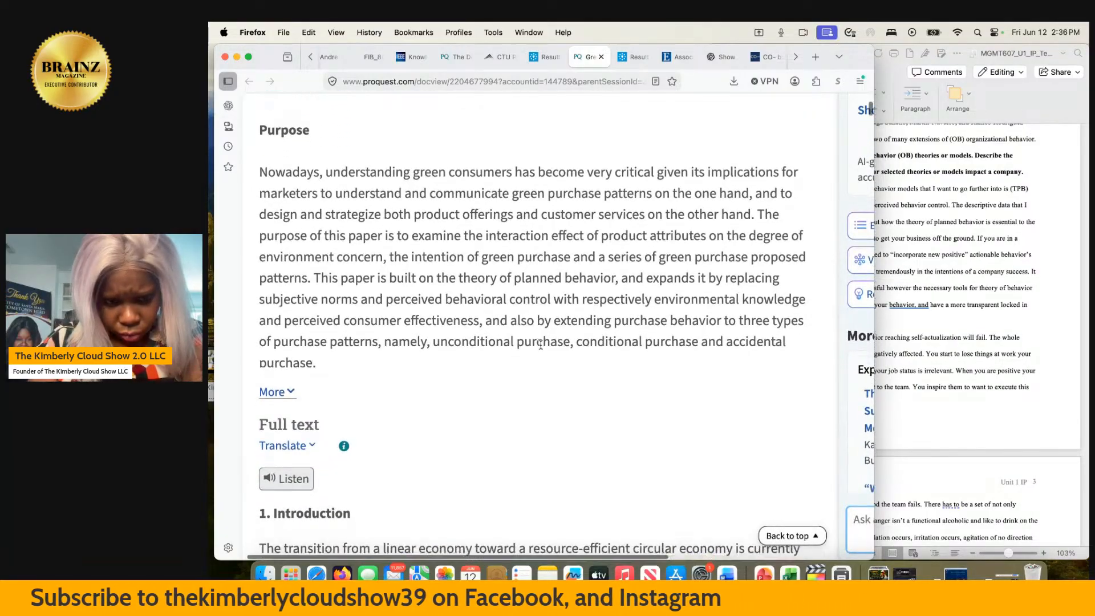
scroll(541, 348, down, 2)
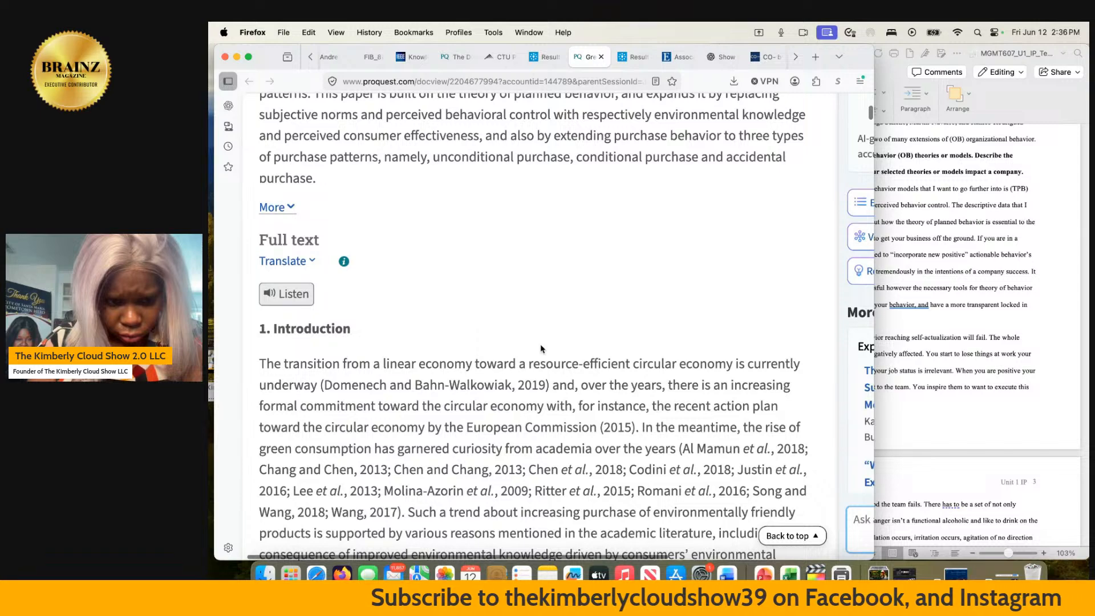
scroll(539, 344, down, 3)
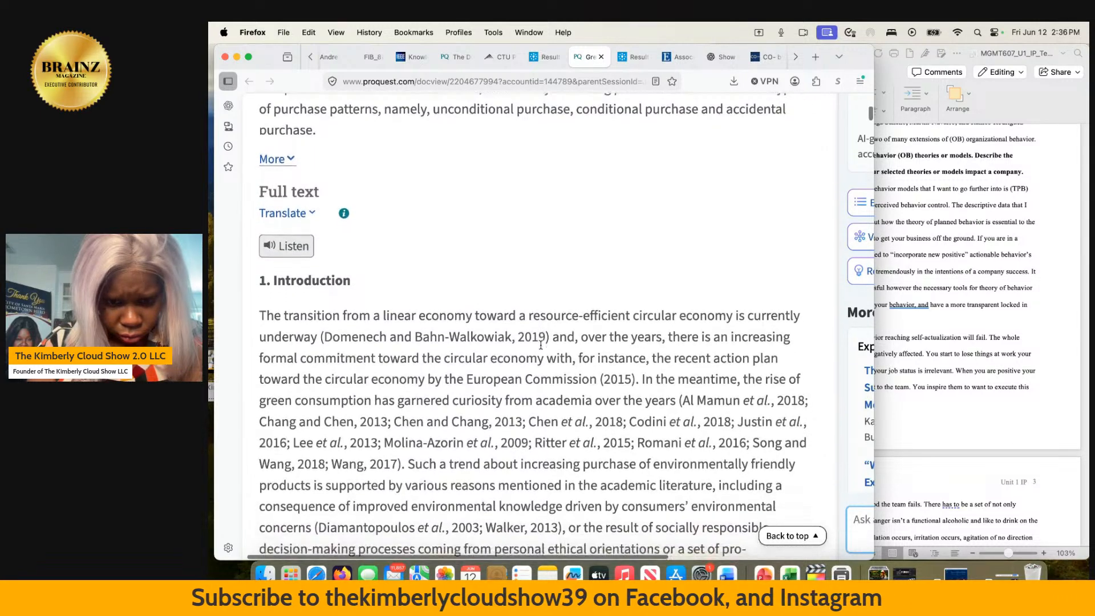
scroll(541, 344, down, 1)
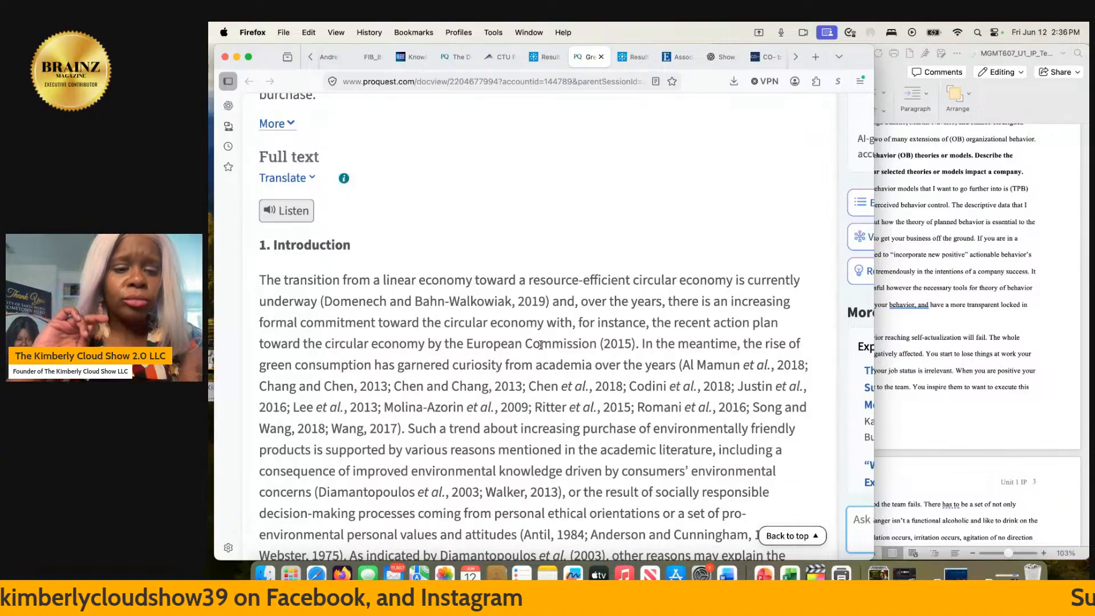
scroll(541, 344, down, 5)
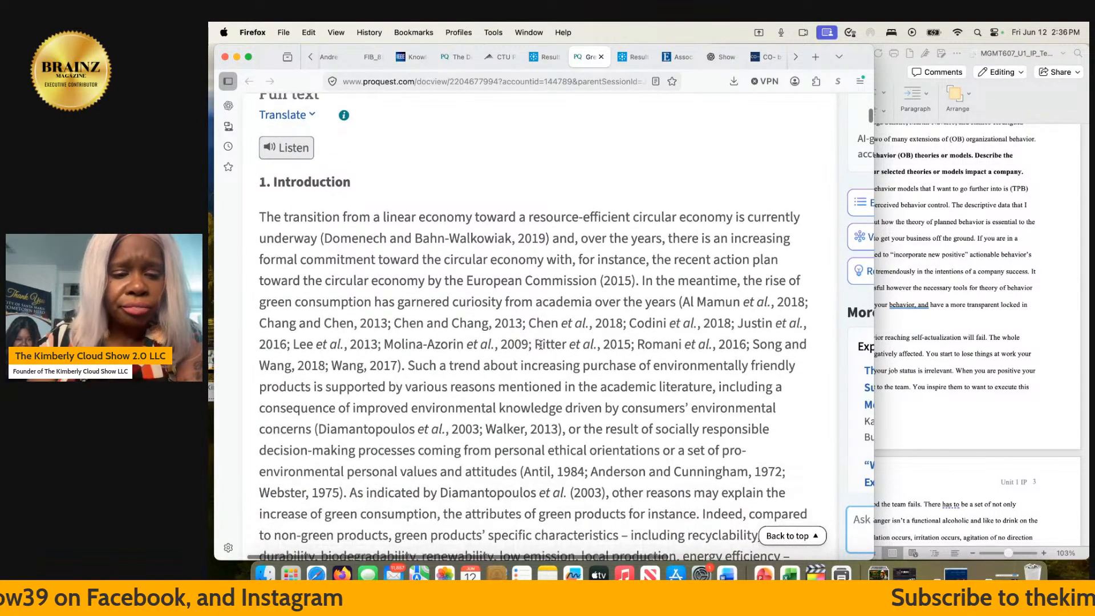
- Read the green purchase behavior article's introduction, research purposes and theoretical background, and close the article
scroll(540, 343, down, 1)
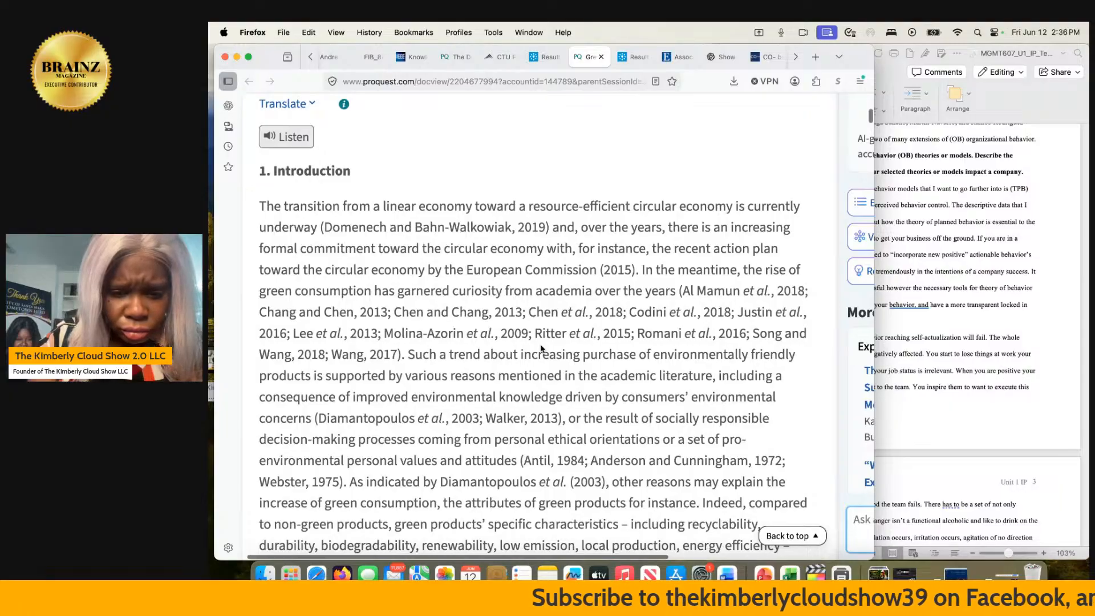
scroll(541, 349, down, 10)
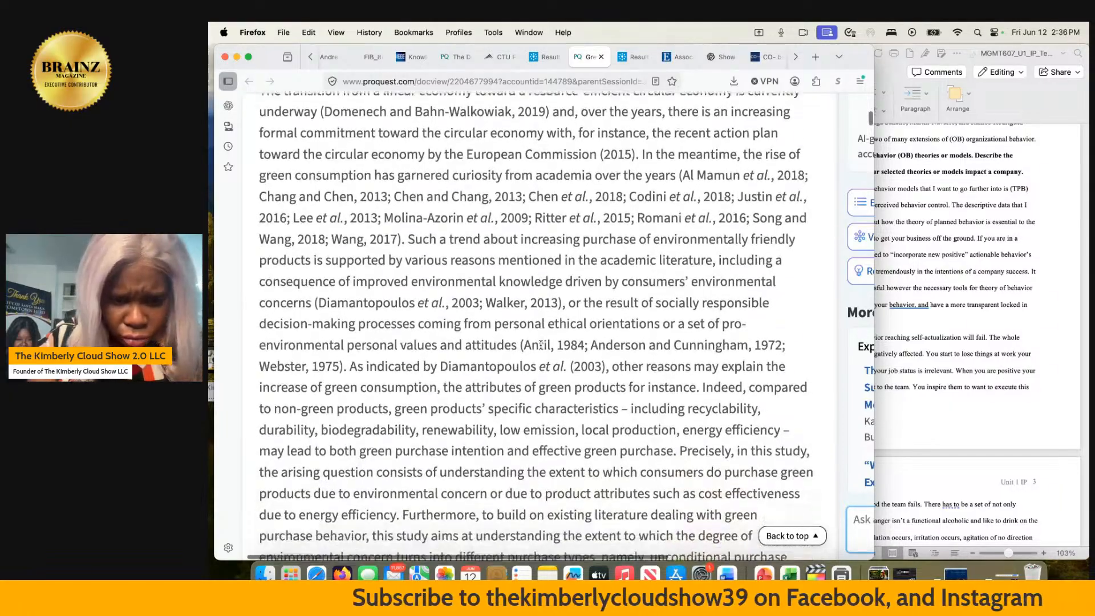
scroll(540, 344, down, 5)
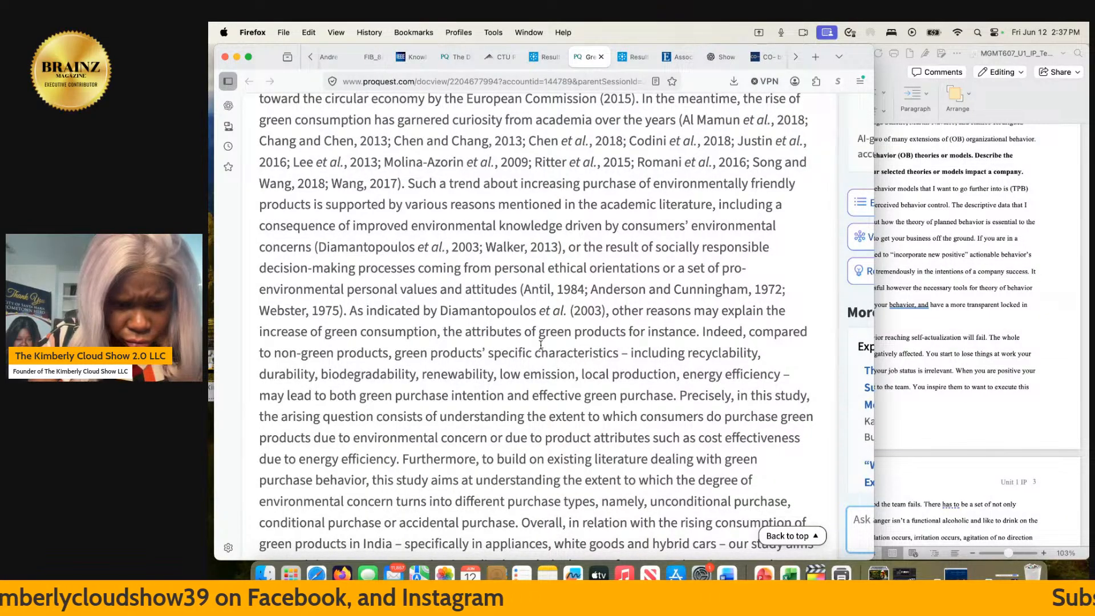
scroll(541, 344, down, 4)
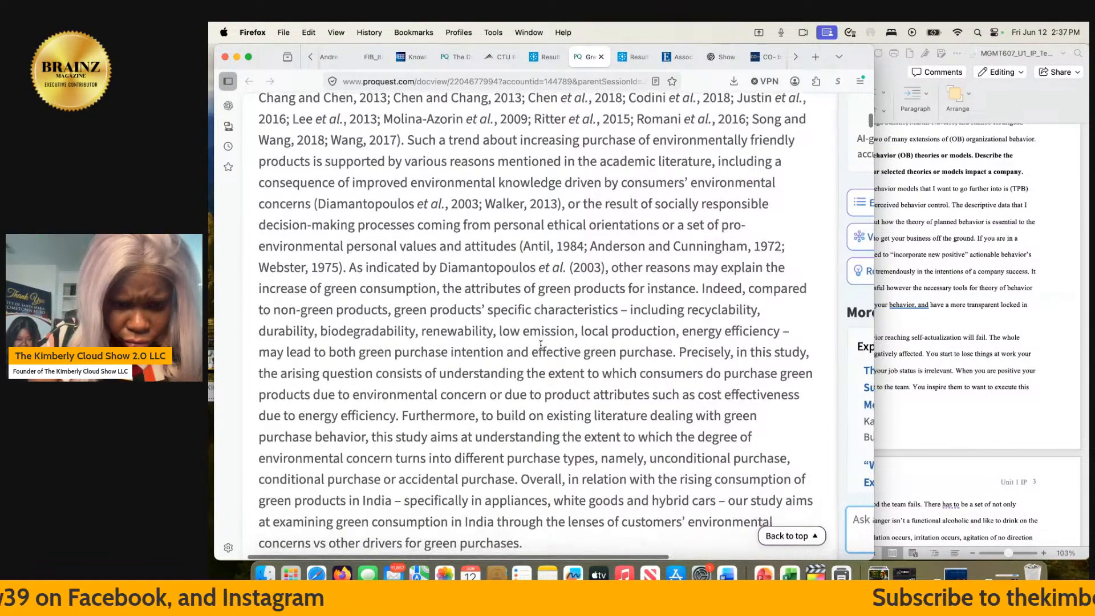
scroll(540, 345, down, 10)
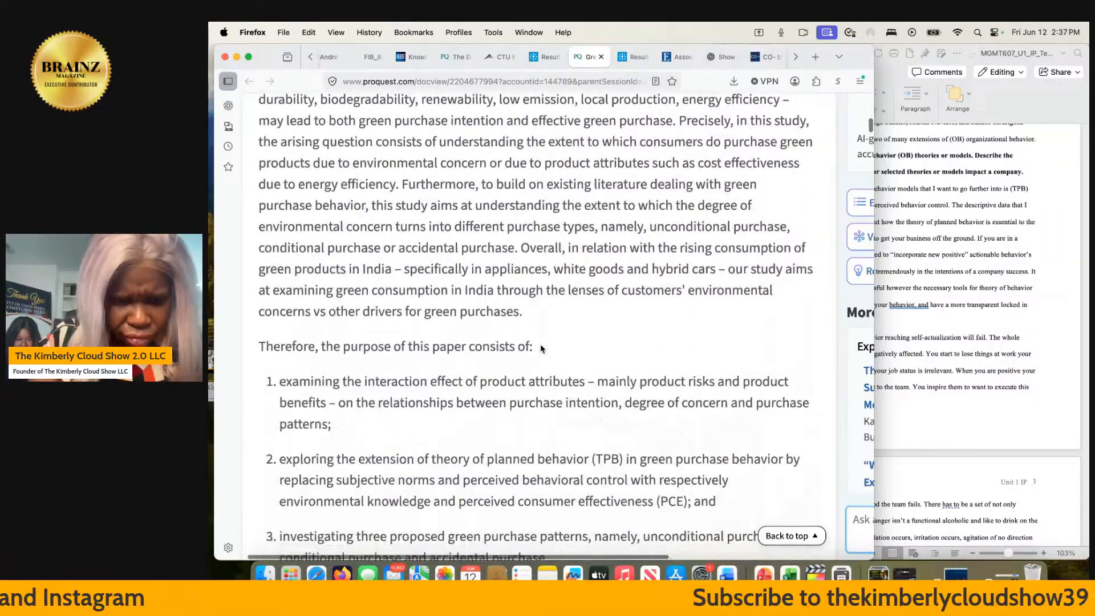
scroll(541, 348, down, 1)
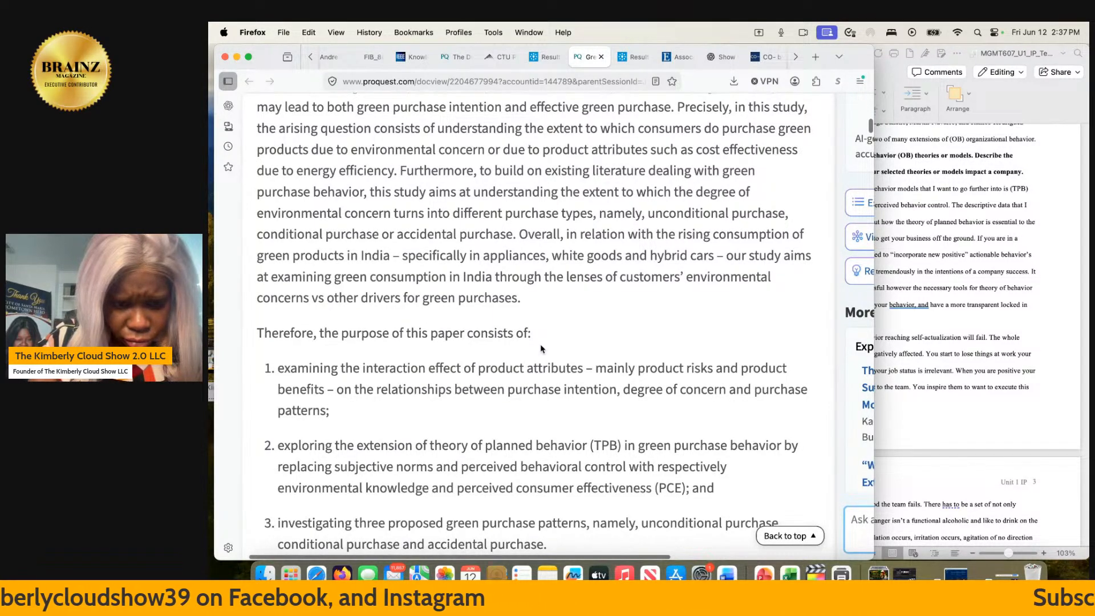
scroll(540, 344, down, 1)
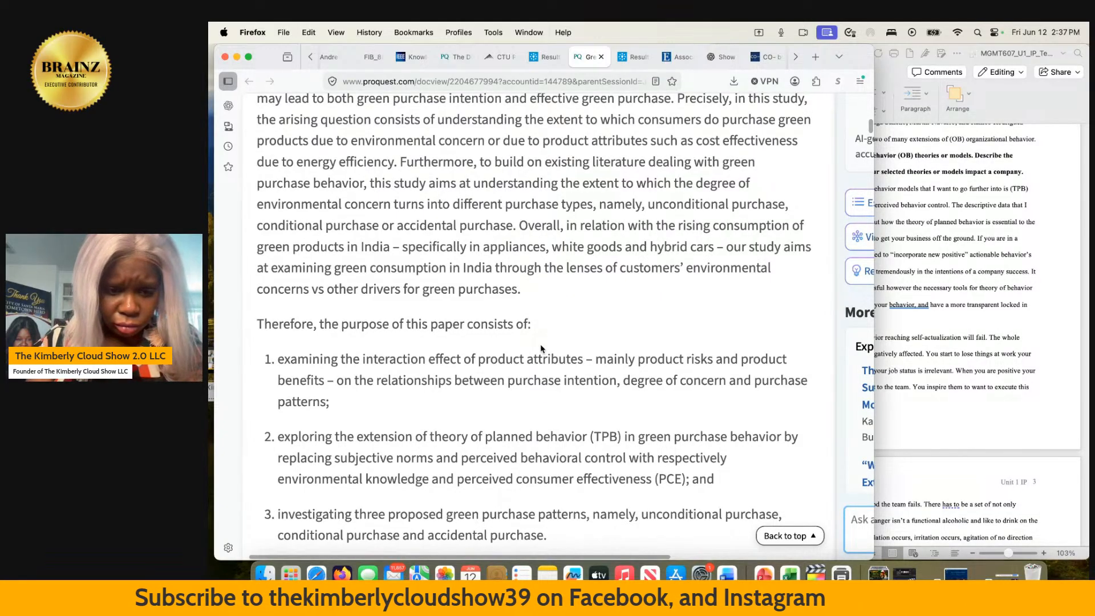
scroll(540, 344, down, 20)
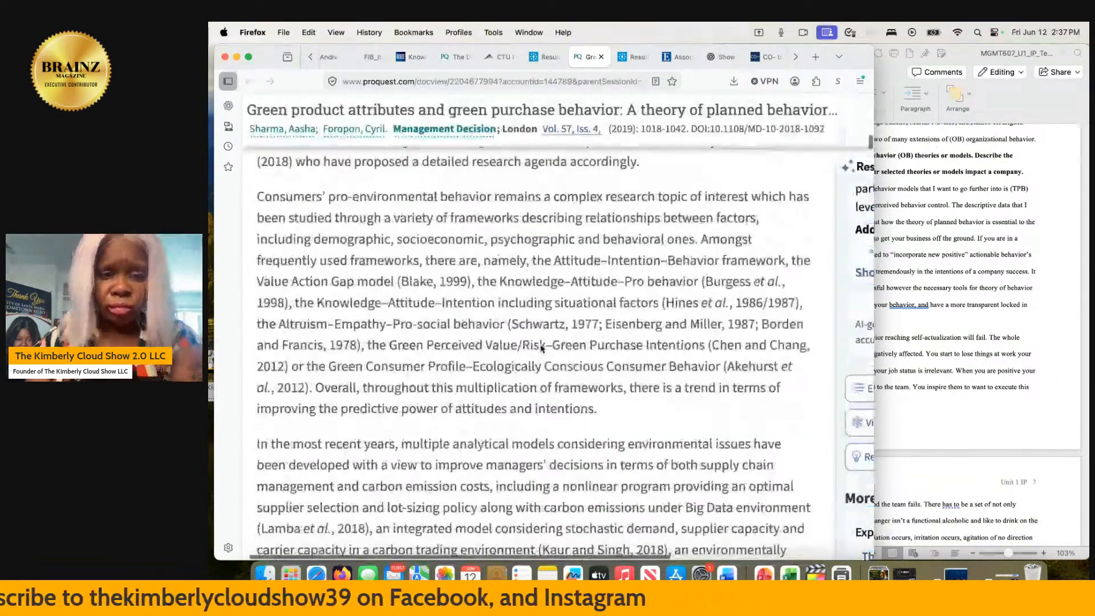
scroll(541, 348, up, 5)
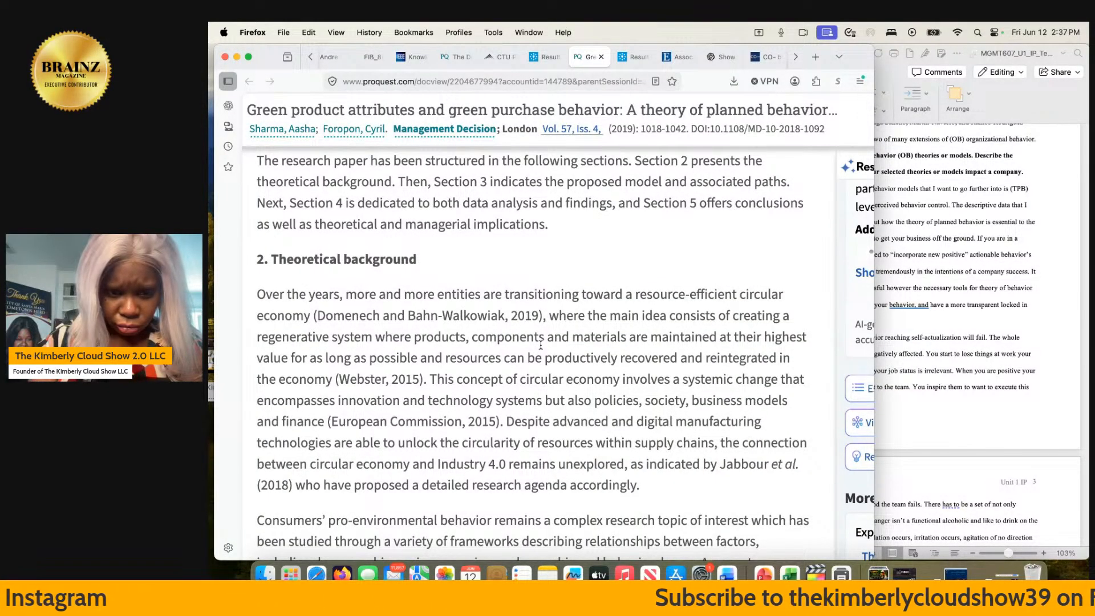
scroll(540, 344, down, 2)
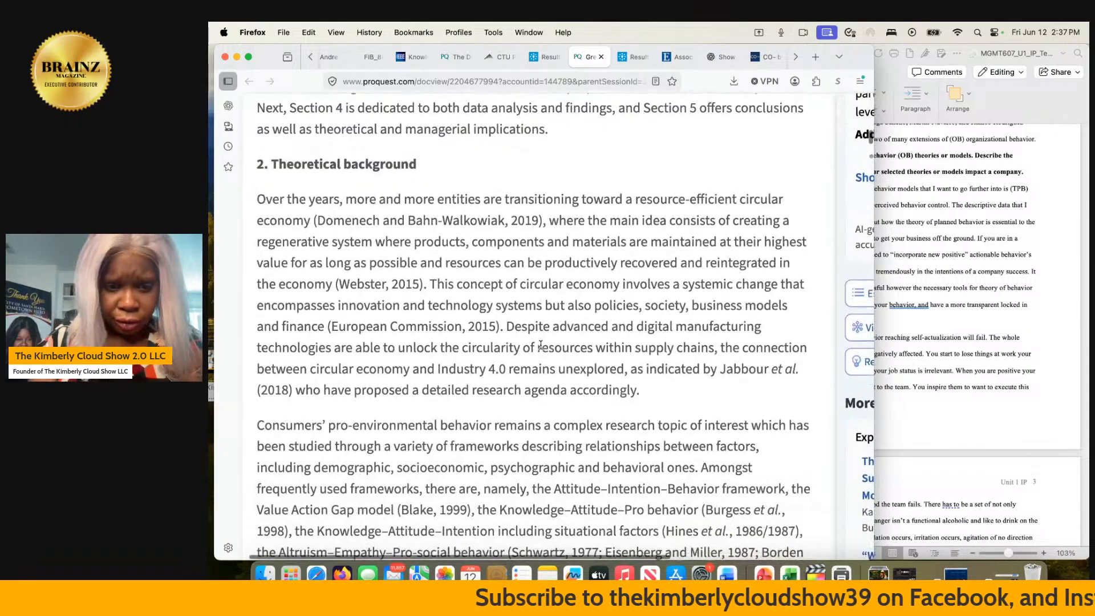
scroll(540, 345, up, 15)
scroll(540, 344, up, 5)
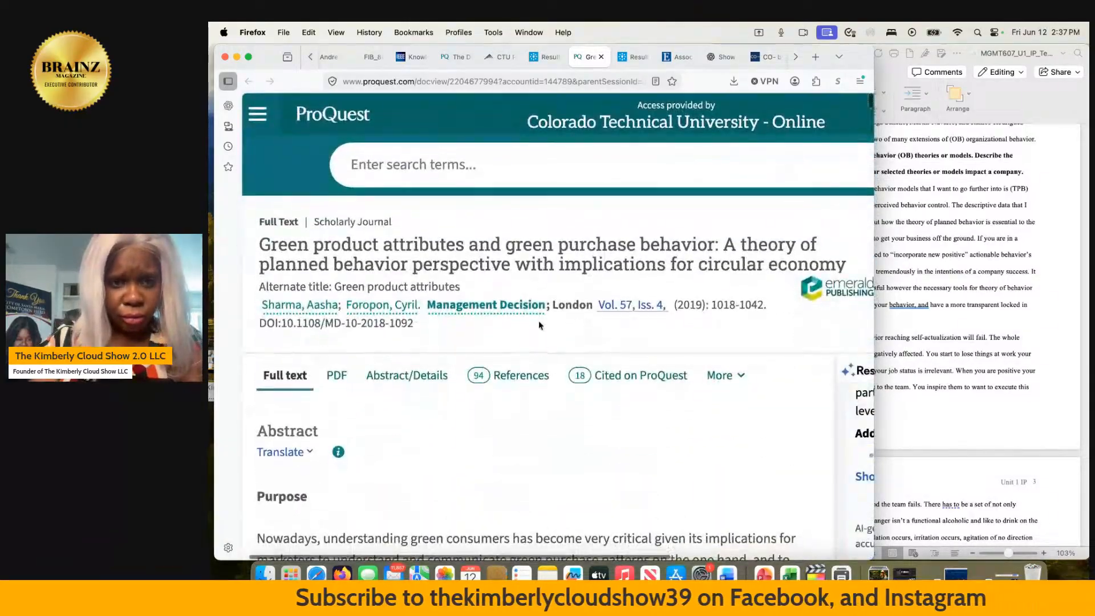
click(599, 57)
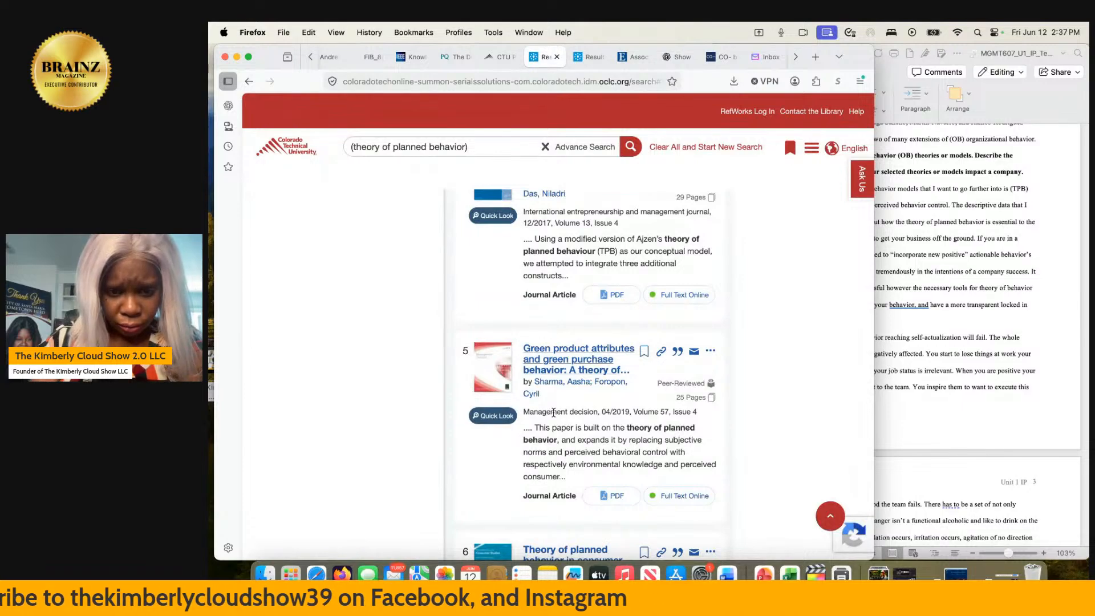
- Look through search results six to eight and open the article on understanding public transit use behavior
scroll(553, 412, down, 5)
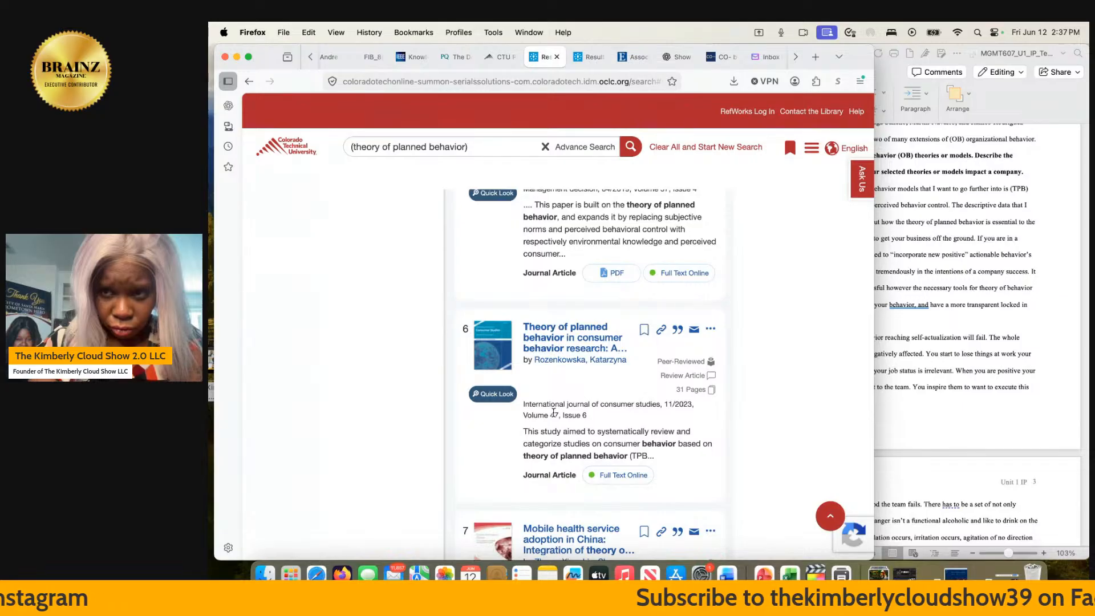
scroll(553, 413, down, 3)
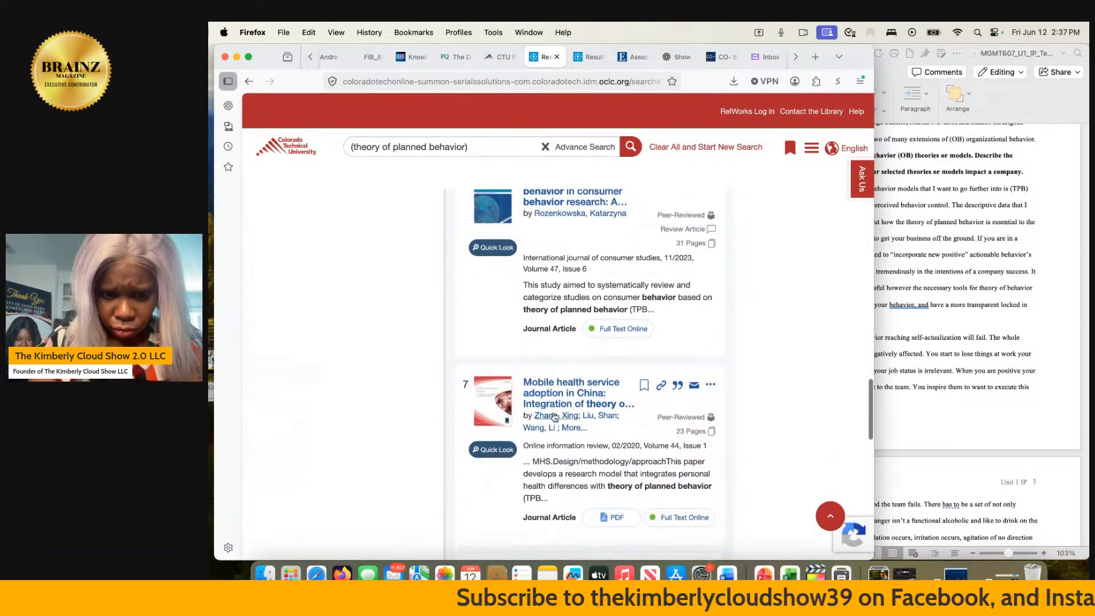
scroll(553, 416, down, 1)
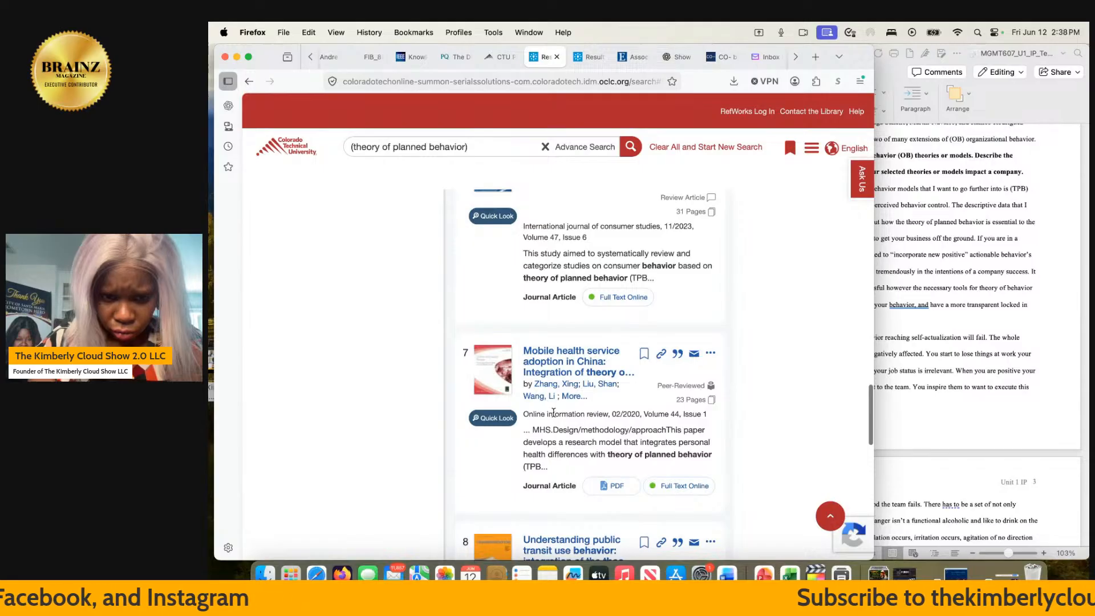
scroll(553, 412, down, 5)
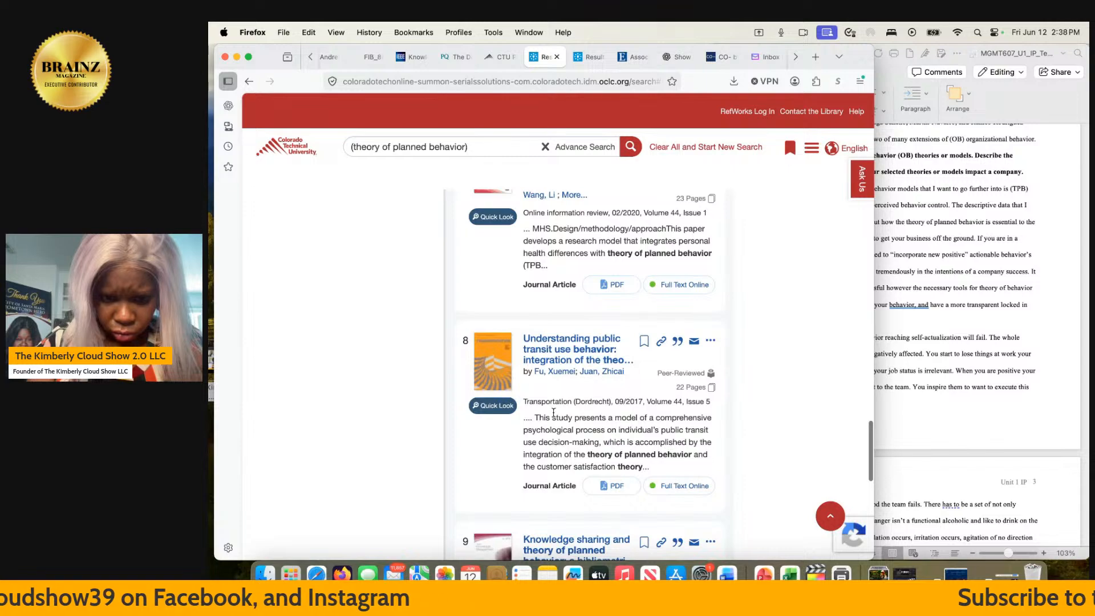
click(545, 359)
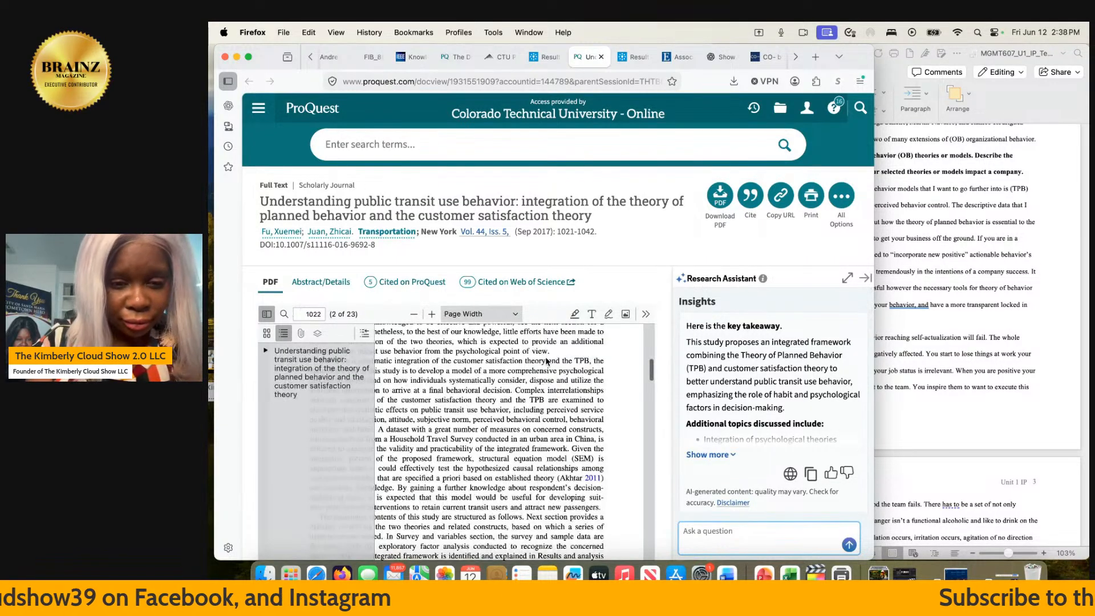
- Hide the outline sidebar covering the public transit article's PDF pages
scroll(547, 360, up, 2)
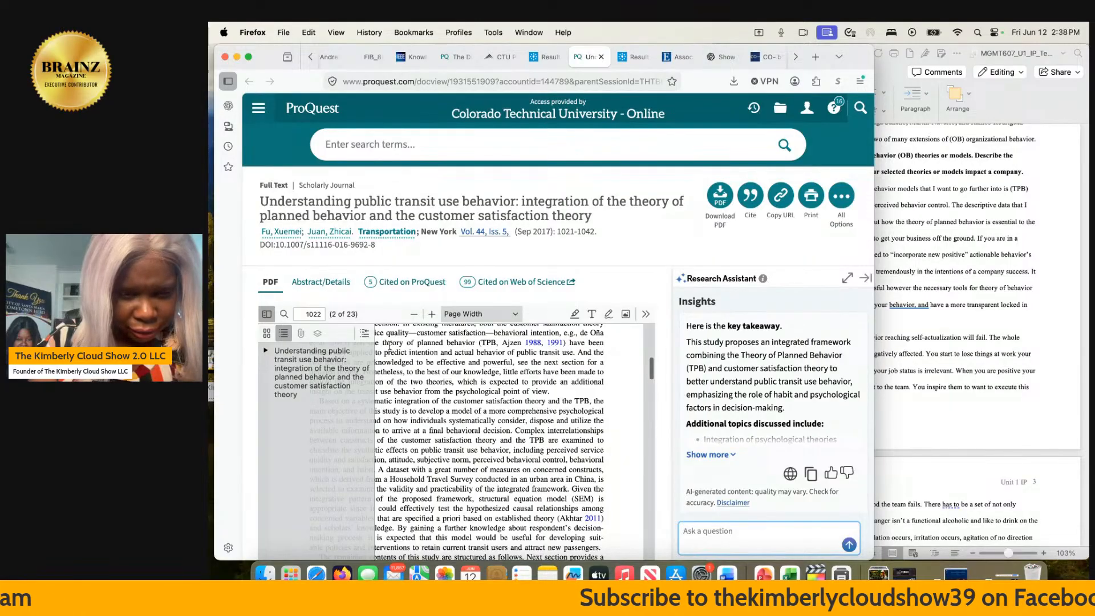
click(266, 332)
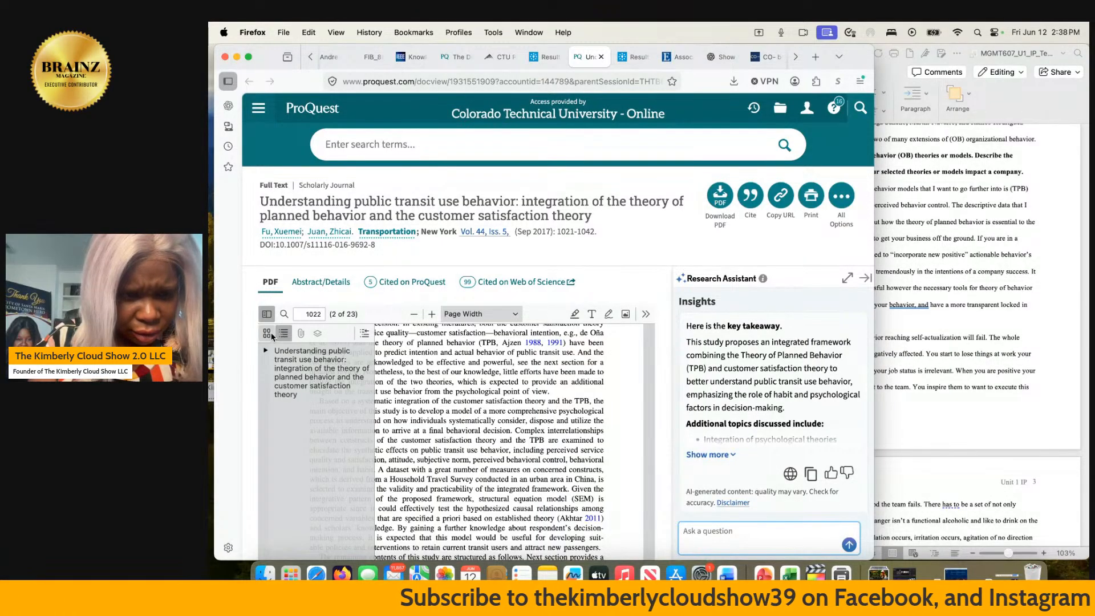
click(282, 334)
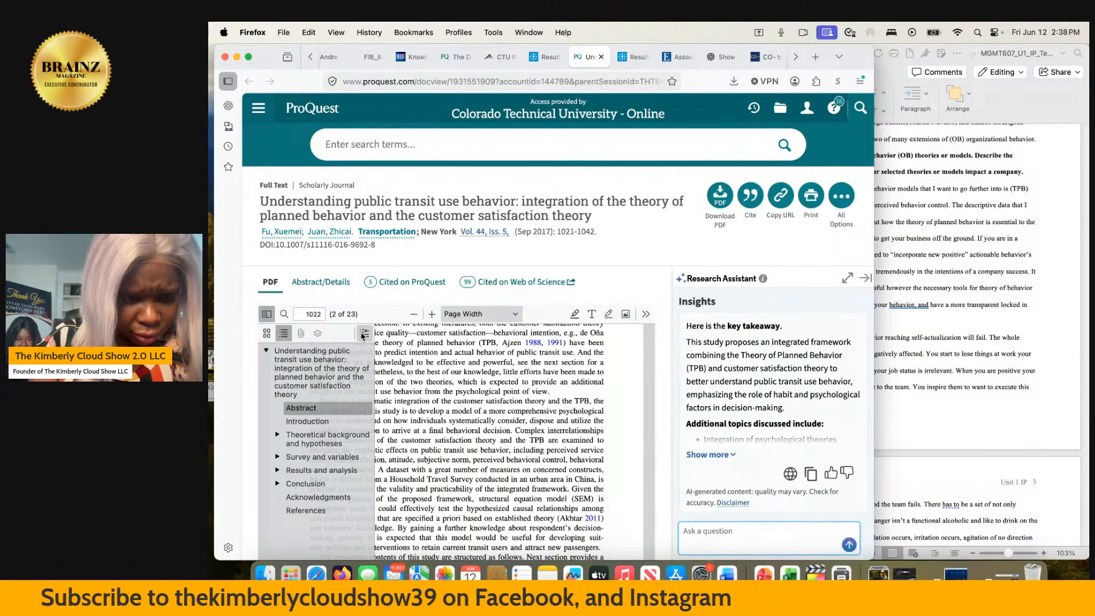
click(266, 313)
- Read the abstract and keywords on the public transit article's first page, and close the article
scroll(351, 389, up, 10)
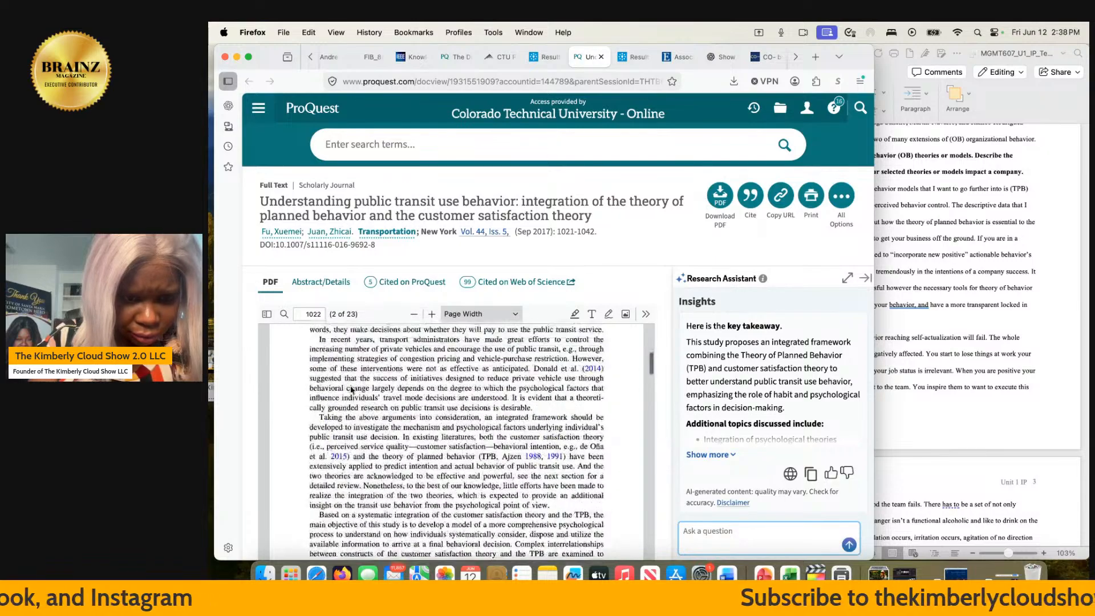
scroll(351, 389, up, 5)
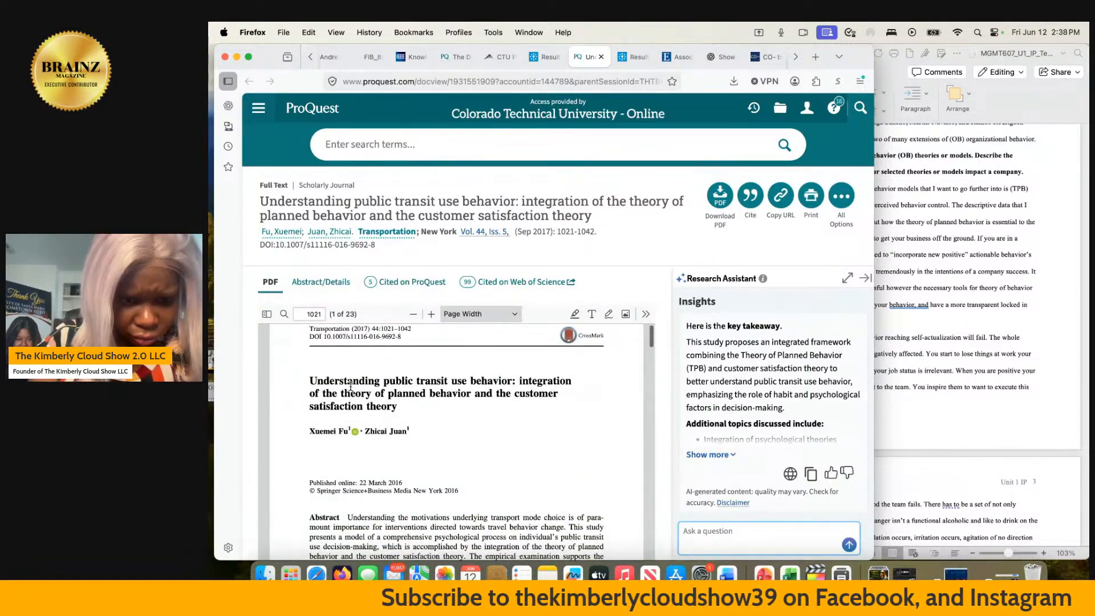
scroll(350, 387, down, 3)
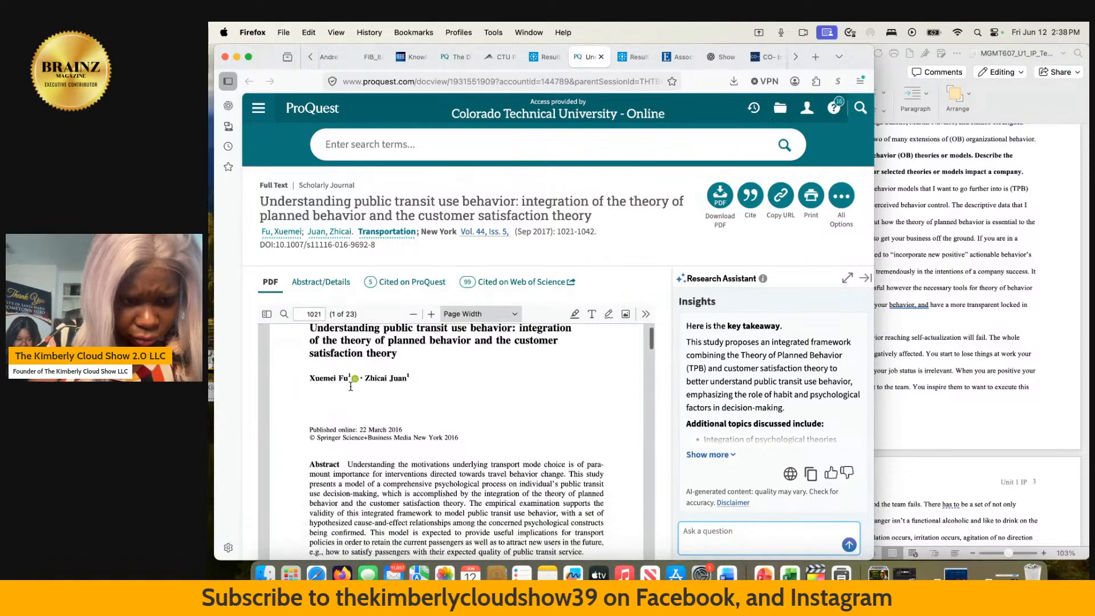
scroll(350, 389, down, 3)
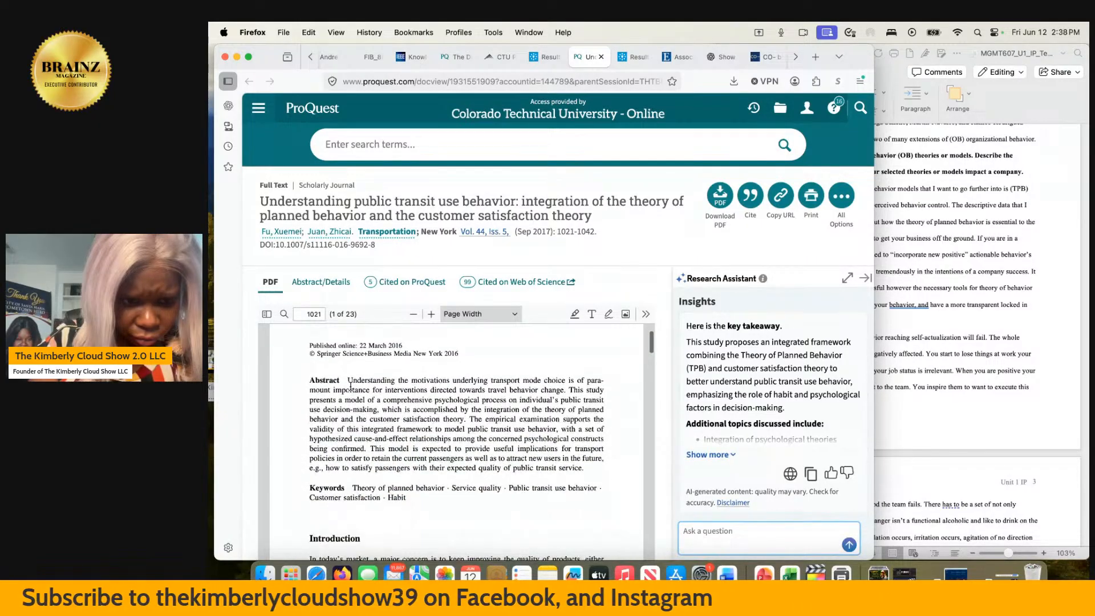
scroll(350, 388, down, 2)
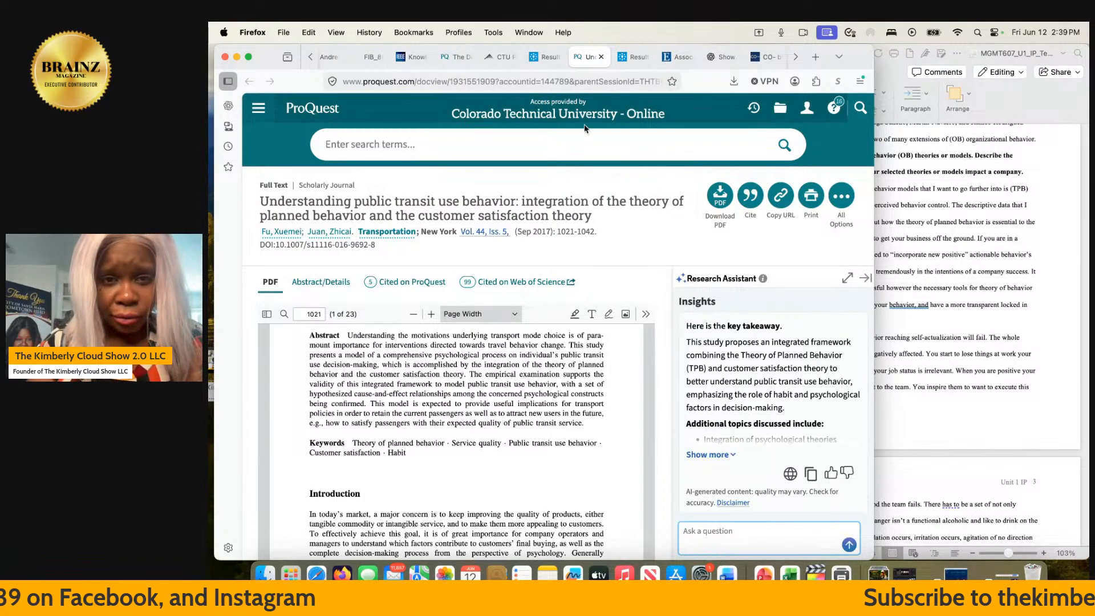
click(601, 57)
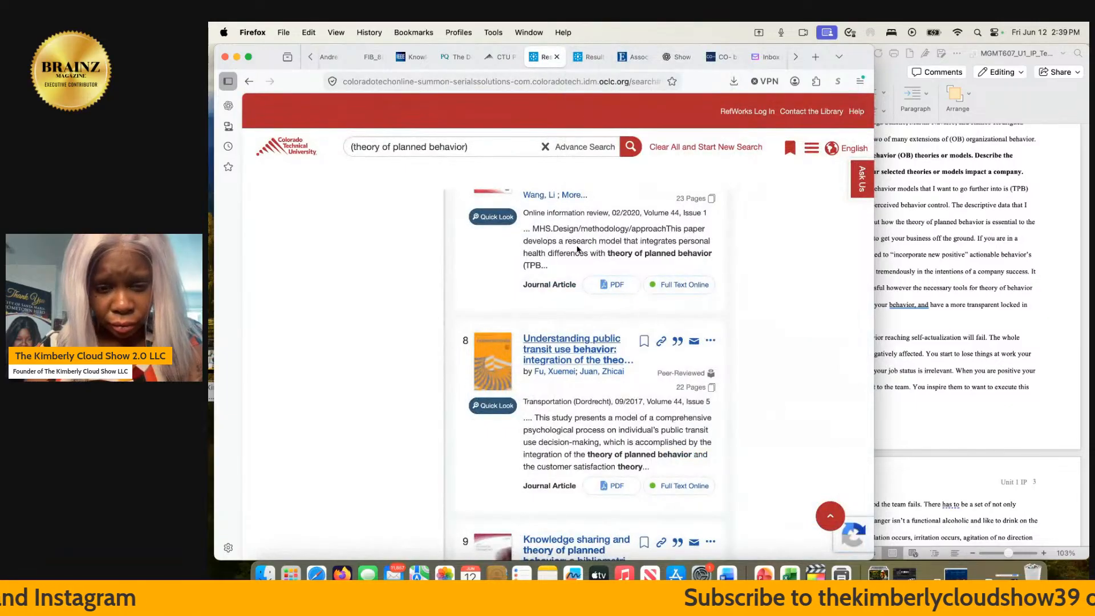
- Extend the library search terms to "(theory of planned behavior) in corporate" and run the search
scroll(601, 374, up, 1)
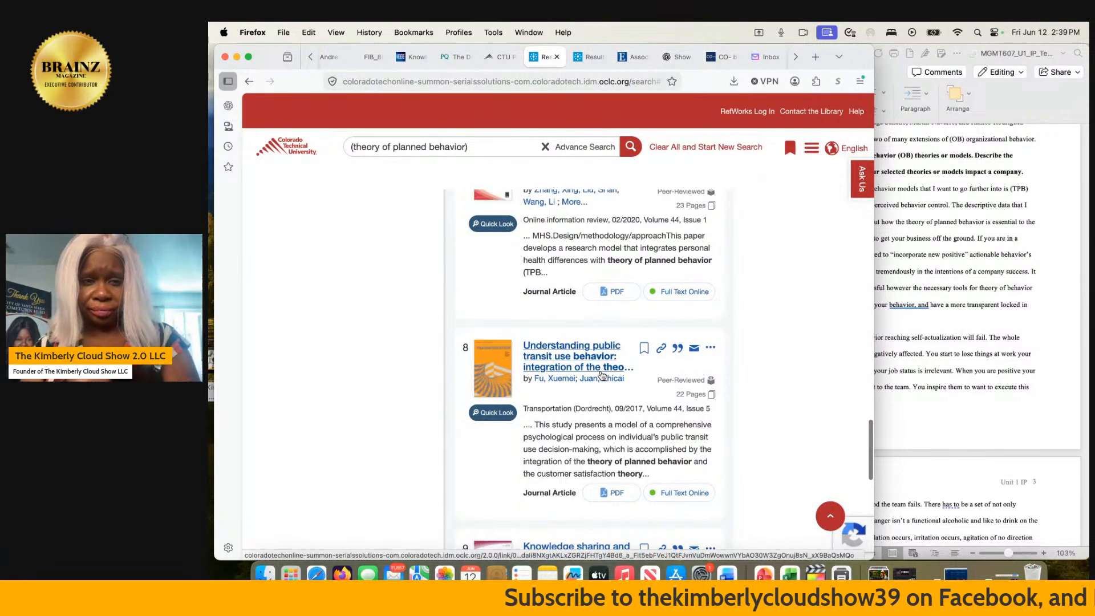
click(494, 151)
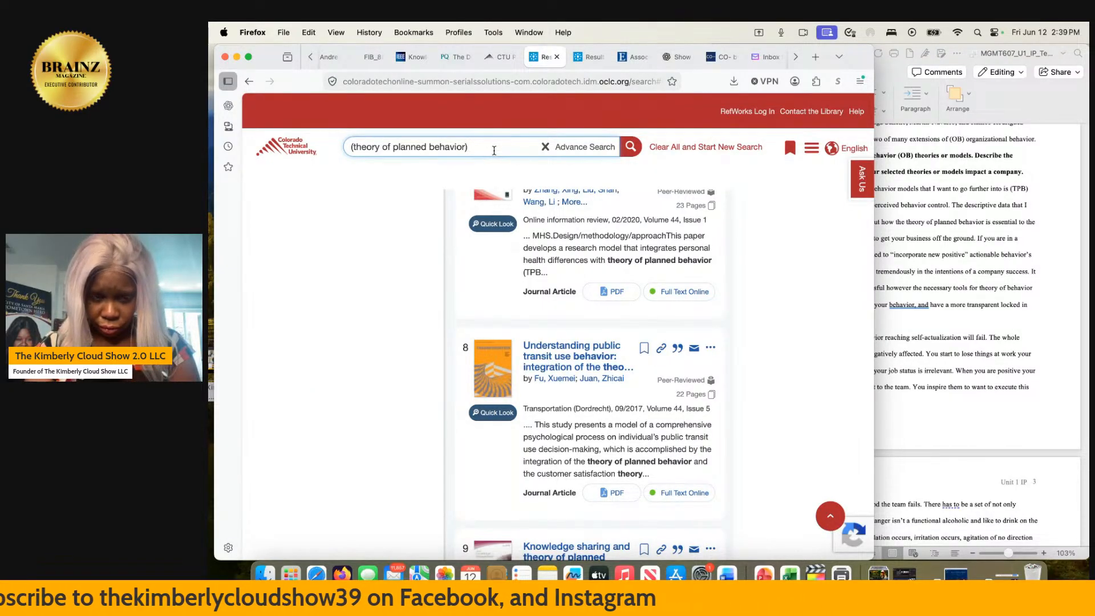
text(in c)
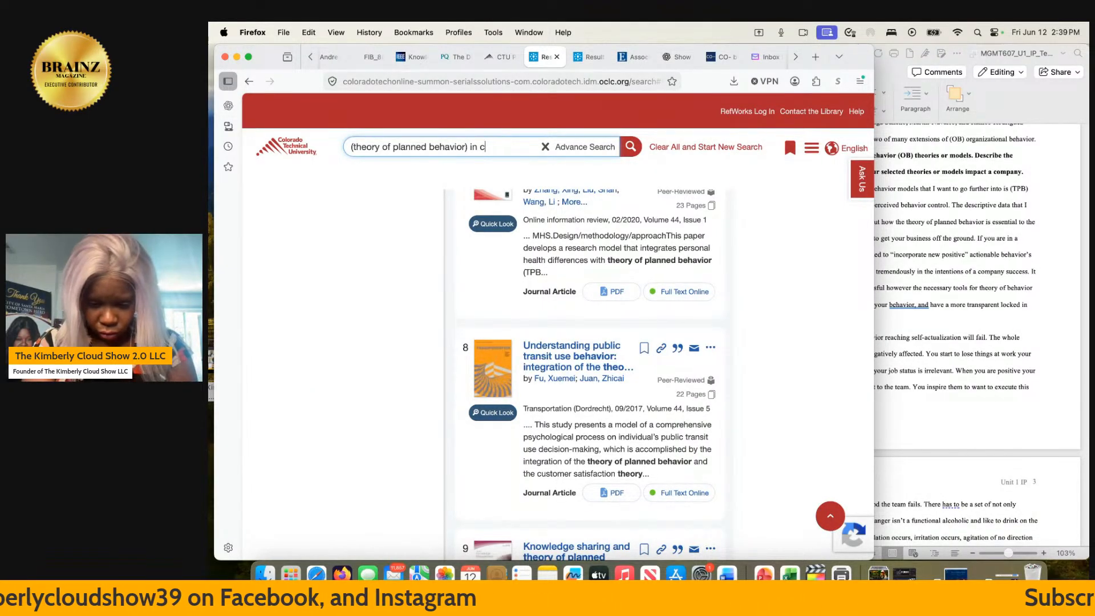
text(orporate)
key(Return)
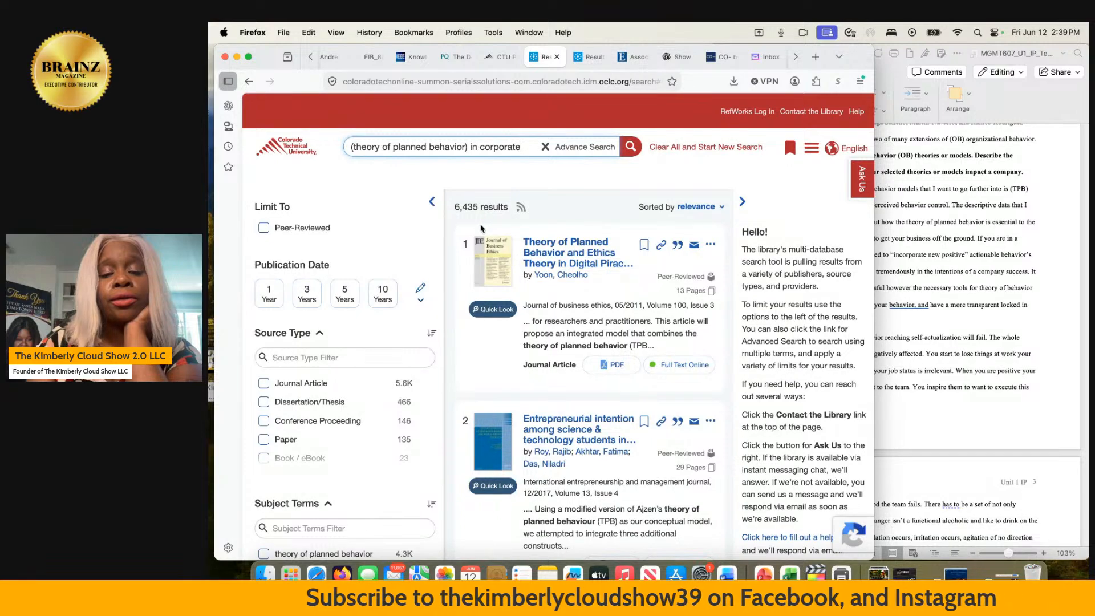
- Look through the first five results and open "Theory of Planned Behavior and Ethics Theory in Digital Piracy"
scroll(481, 228, down, 1)
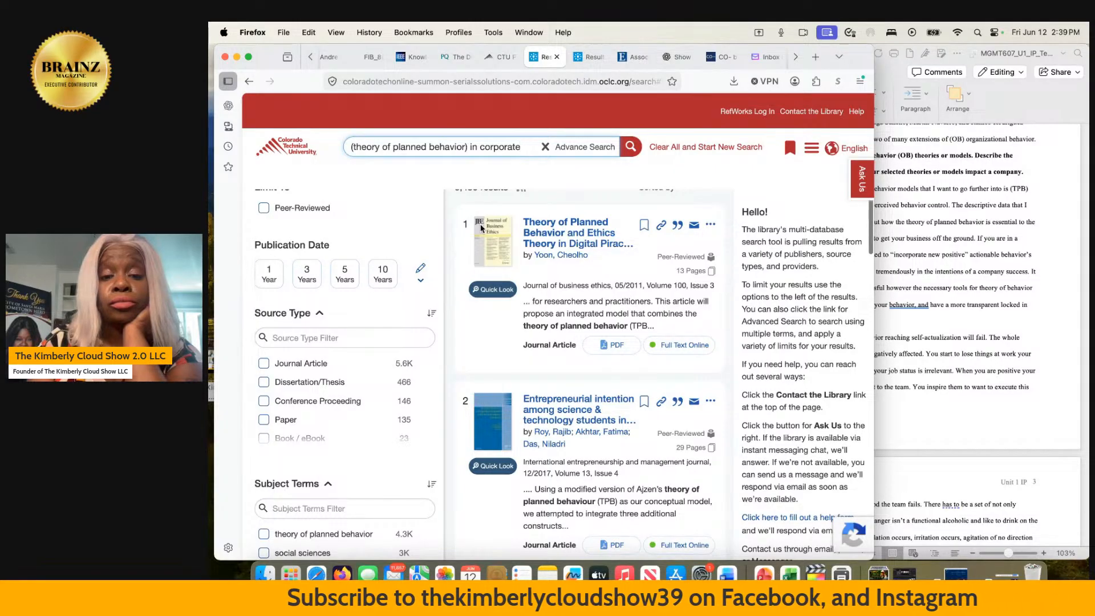
scroll(480, 228, down, 5)
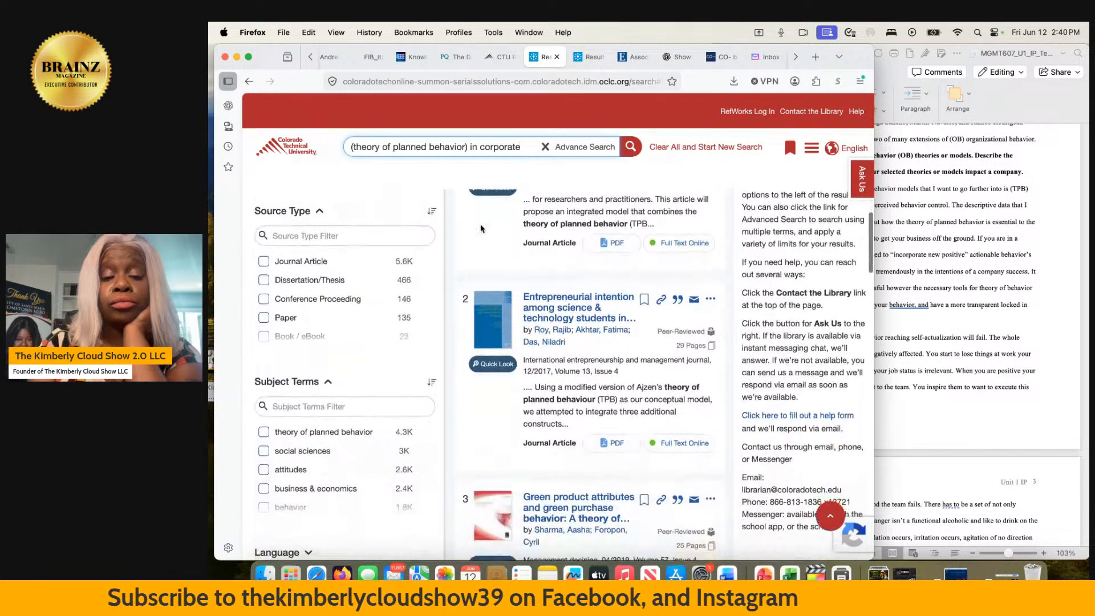
scroll(481, 228, down, 10)
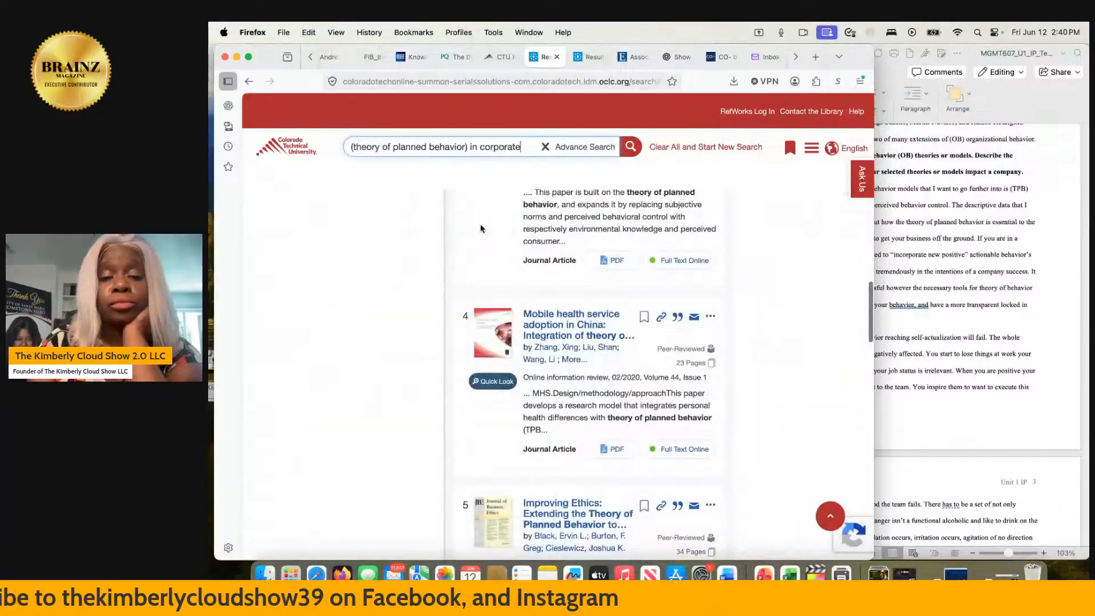
scroll(481, 228, up, 15)
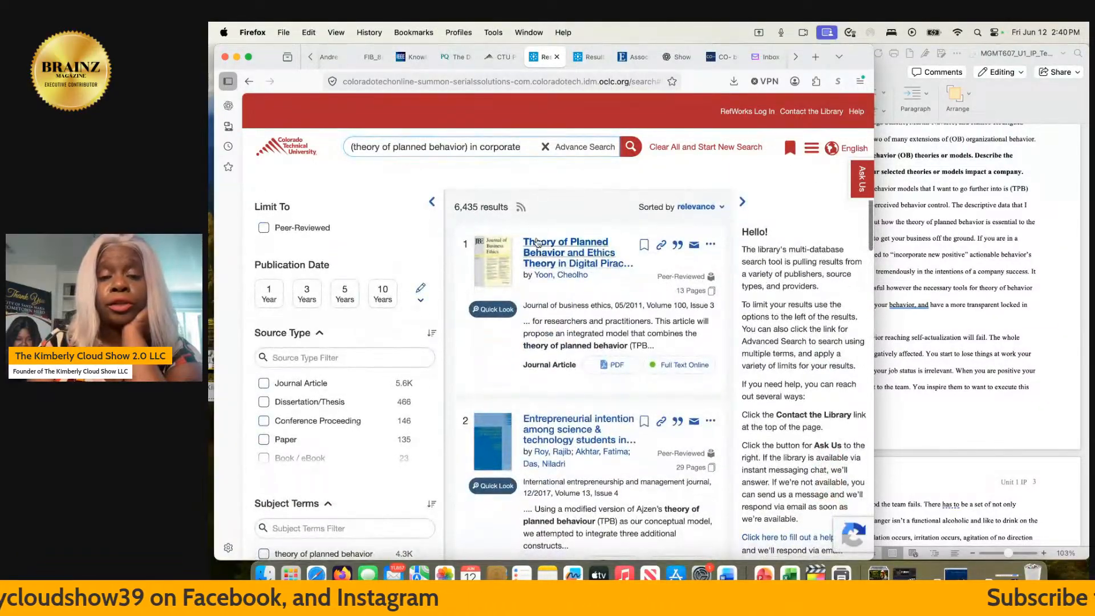
click(536, 242)
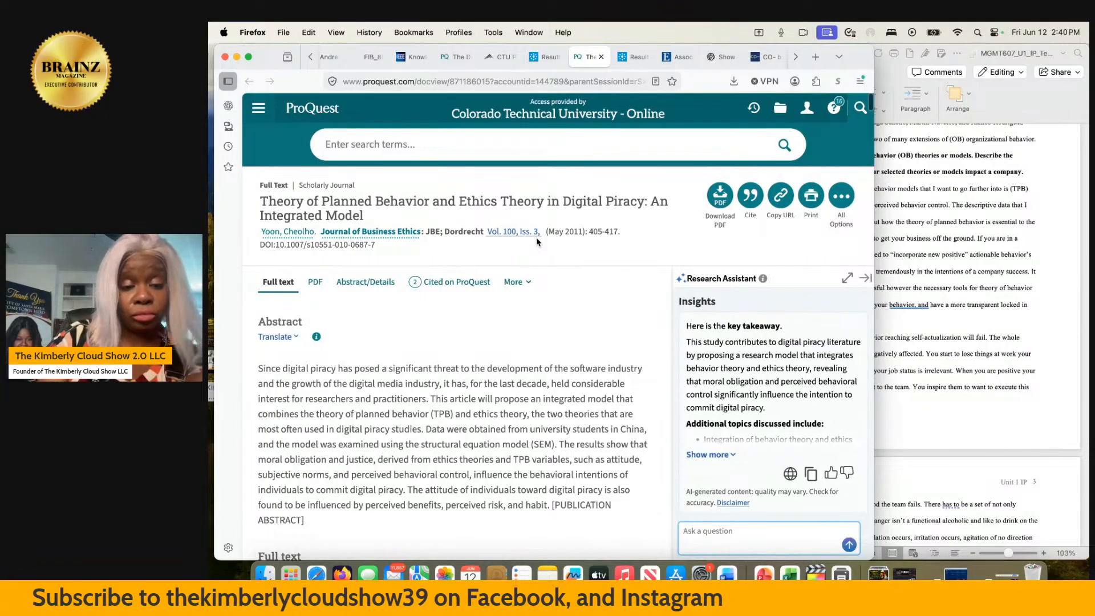
- Read the abstract and key words of the digital piracy article
scroll(536, 241, down, 2)
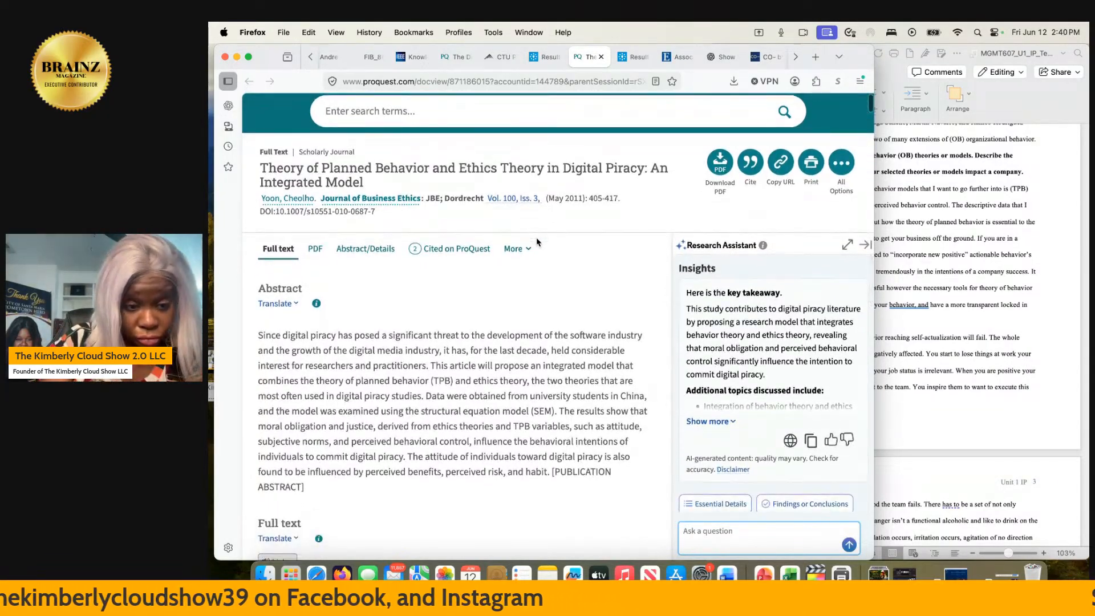
scroll(535, 237, down, 5)
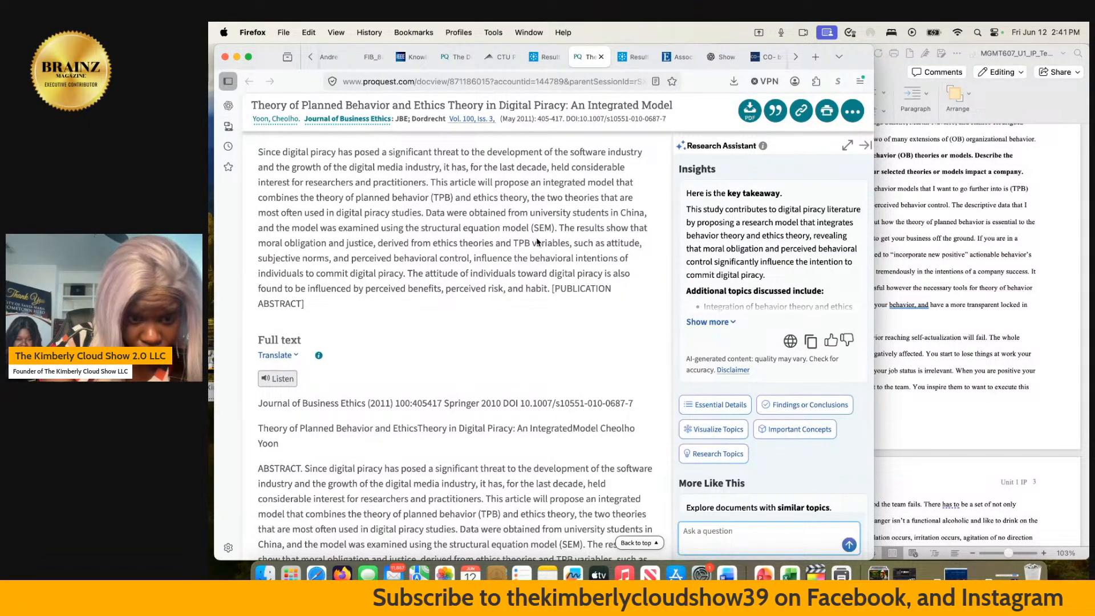
scroll(536, 242, down, 2)
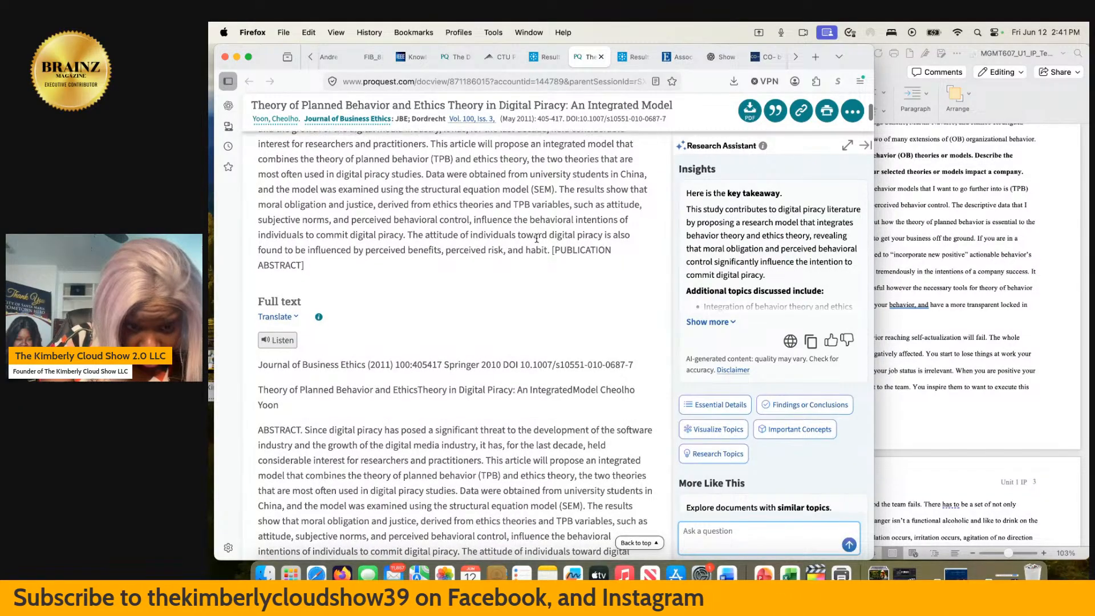
scroll(537, 239, down, 2)
scroll(536, 238, down, 1)
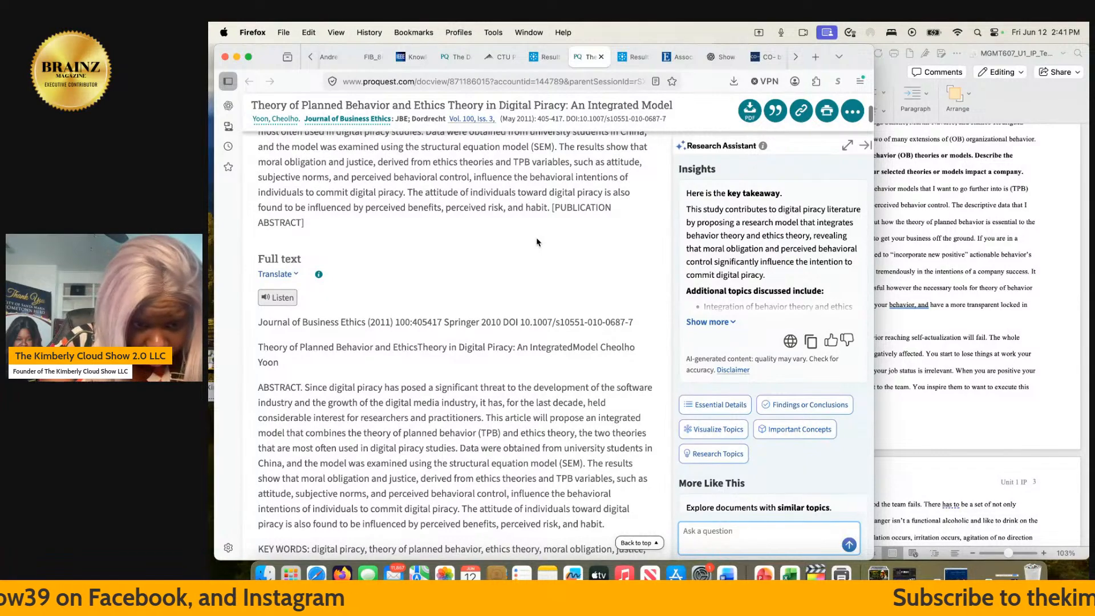
scroll(537, 239, down, 3)
scroll(537, 240, down, 4)
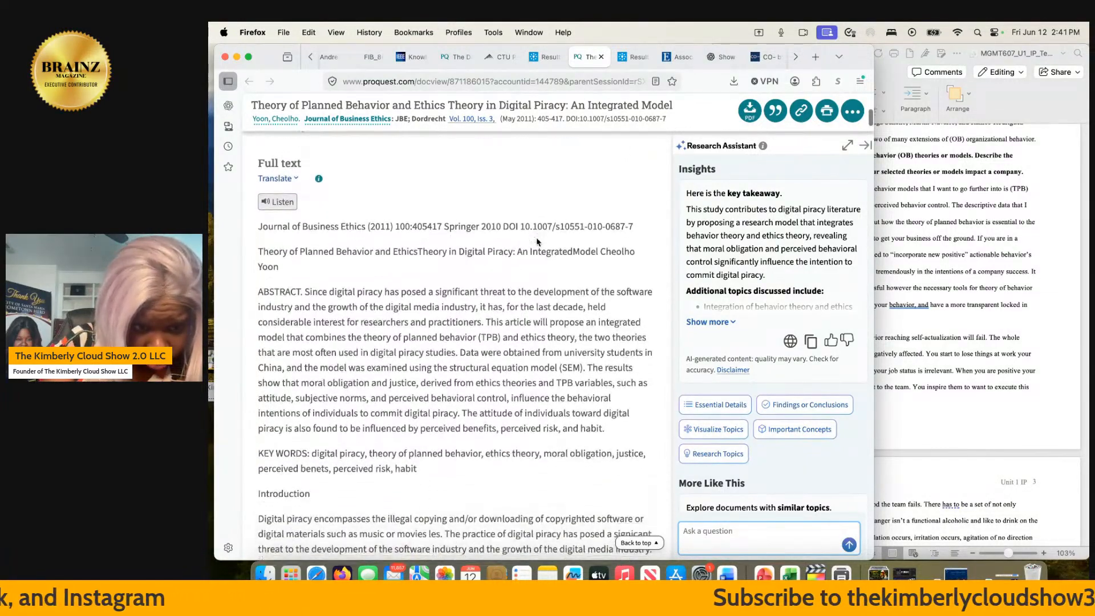
scroll(536, 241, down, 1)
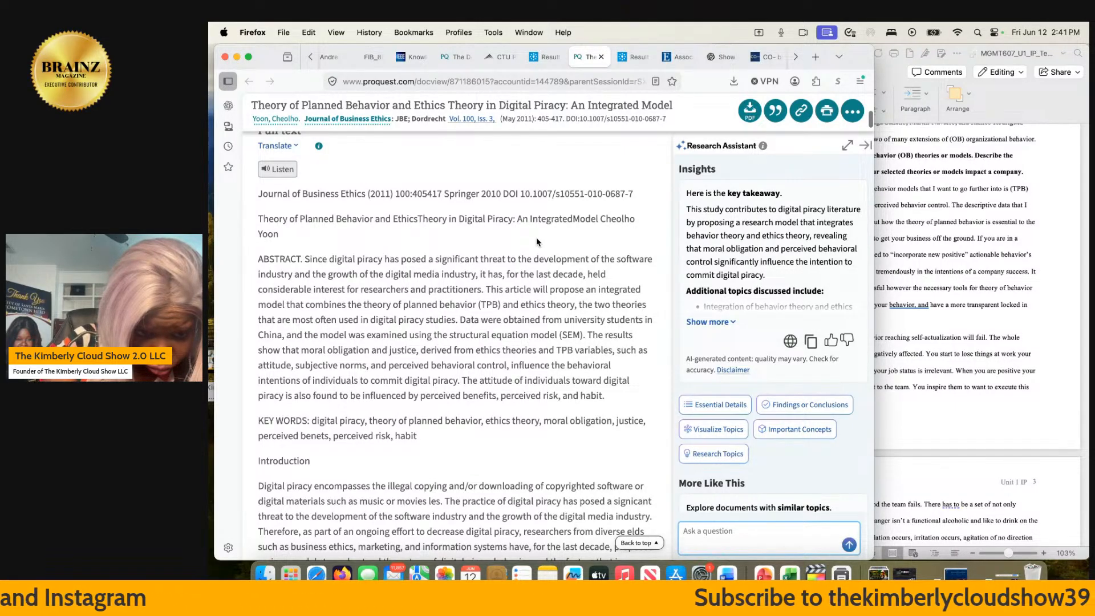
scroll(536, 240, down, 1)
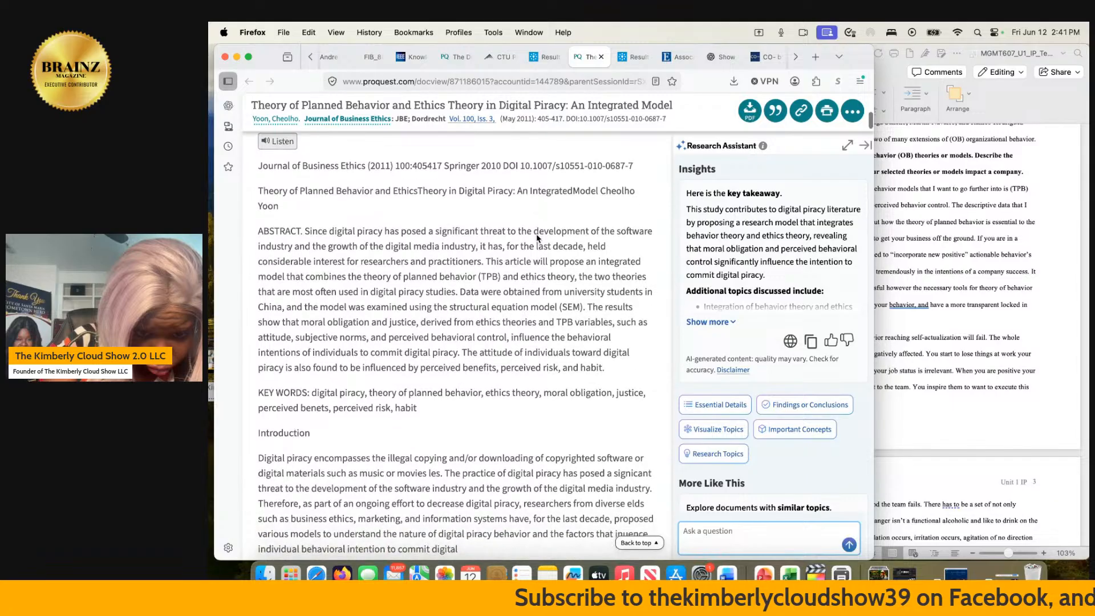
scroll(536, 239, down, 1)
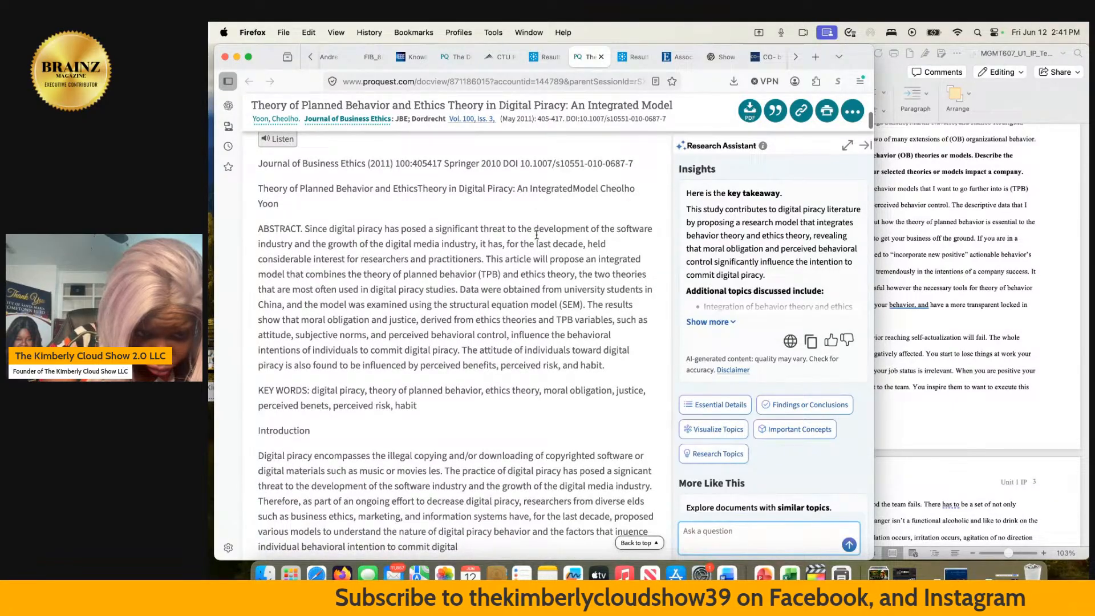
scroll(536, 234, down, 1)
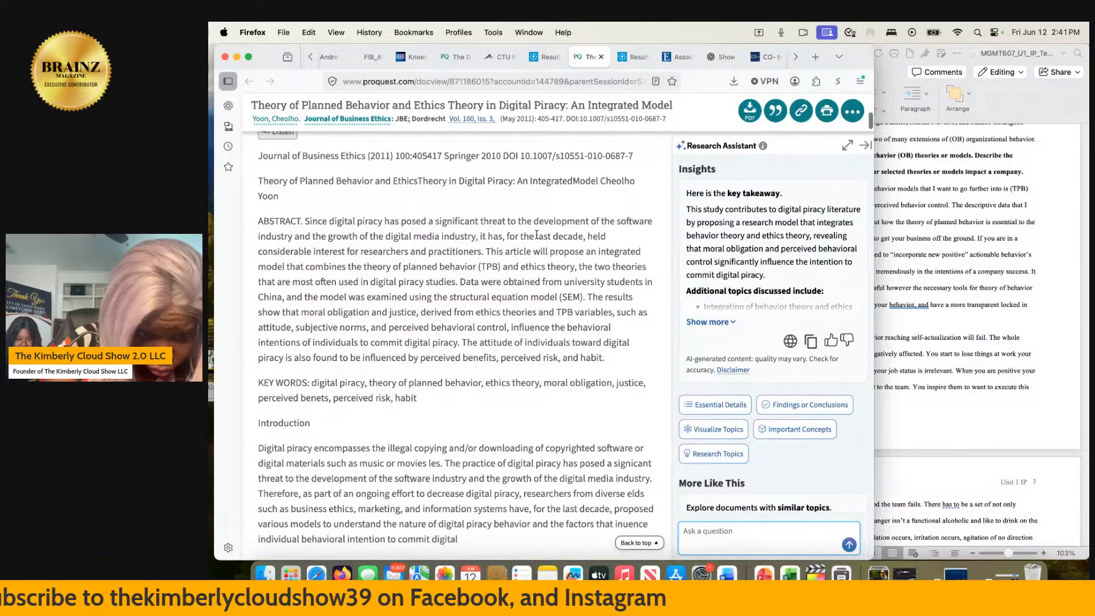
scroll(537, 235, down, 3)
scroll(537, 234, down, 2)
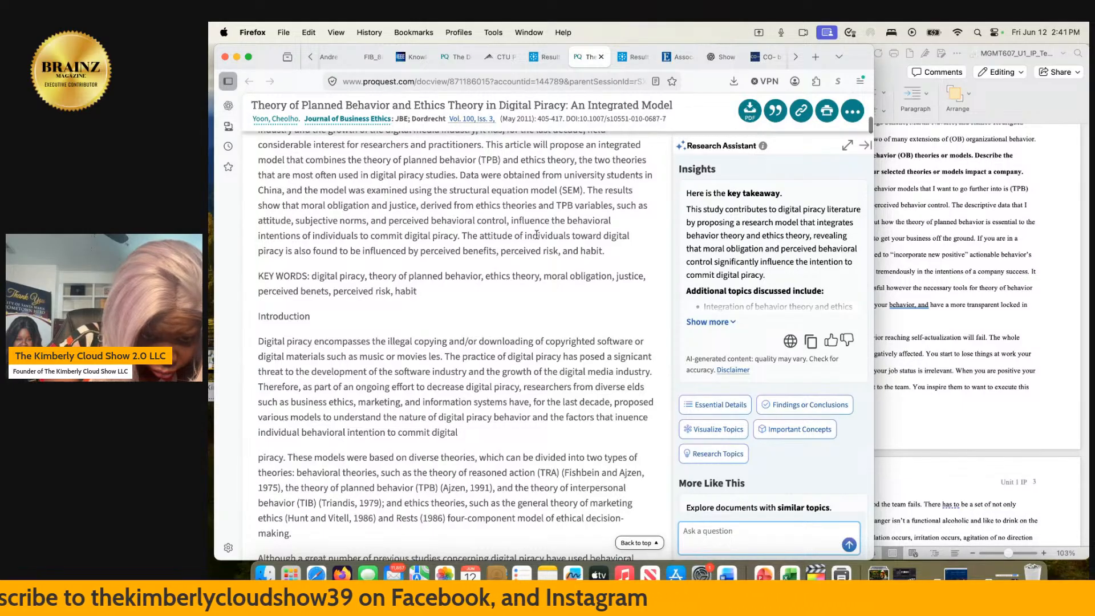
- Read the digital piracy article's introduction on the behavioral and ethics theories used in earlier studies
scroll(536, 235, down, 4)
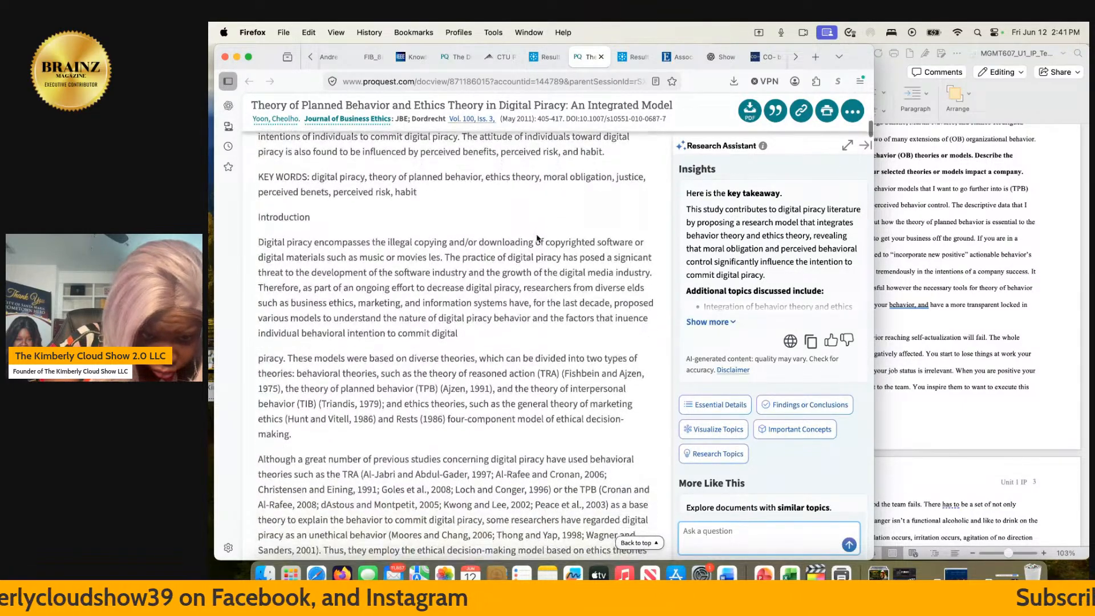
scroll(536, 238, down, 1)
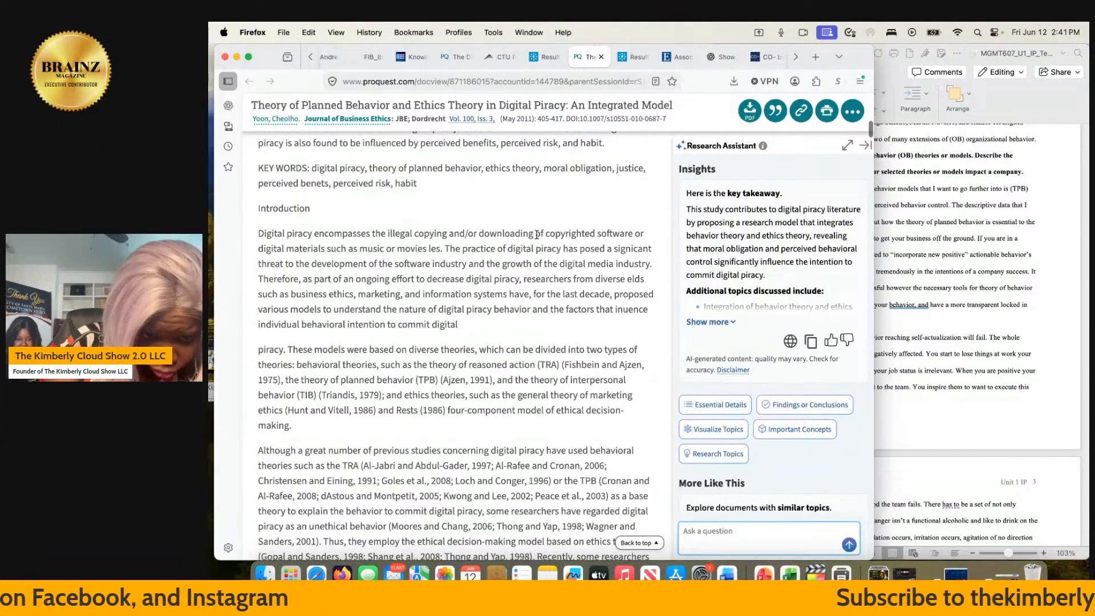
scroll(536, 235, down, 1)
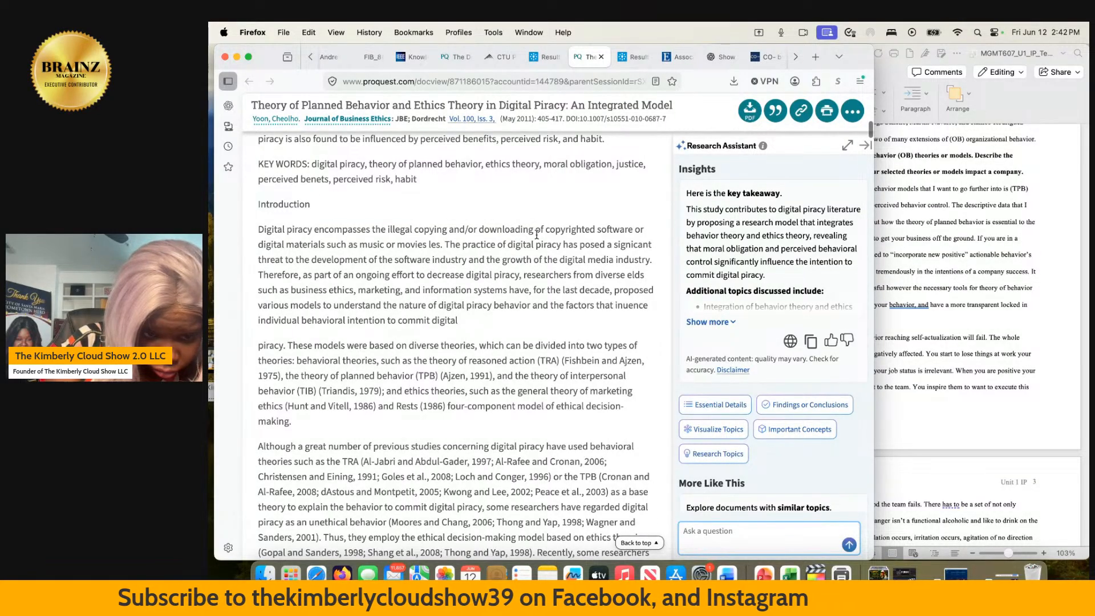
scroll(536, 235, down, 1)
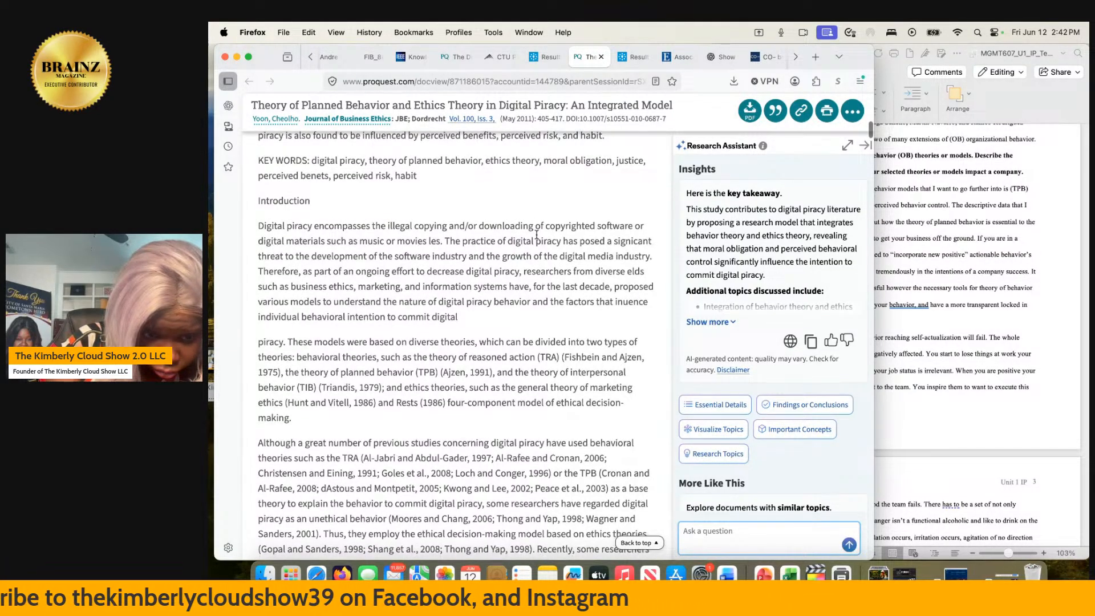
scroll(536, 235, down, 1)
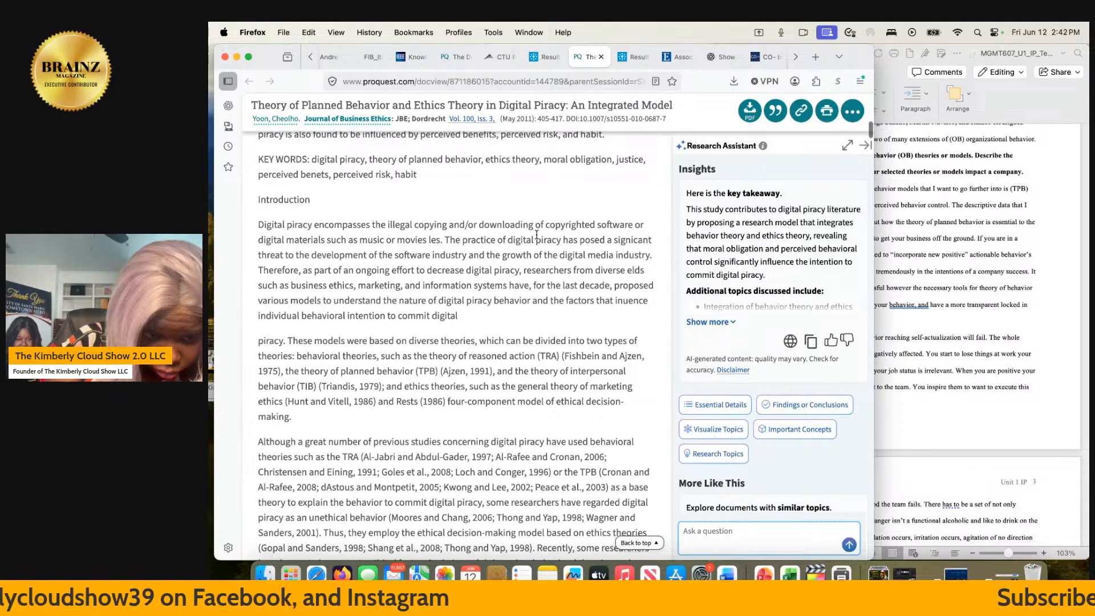
scroll(537, 235, down, 1)
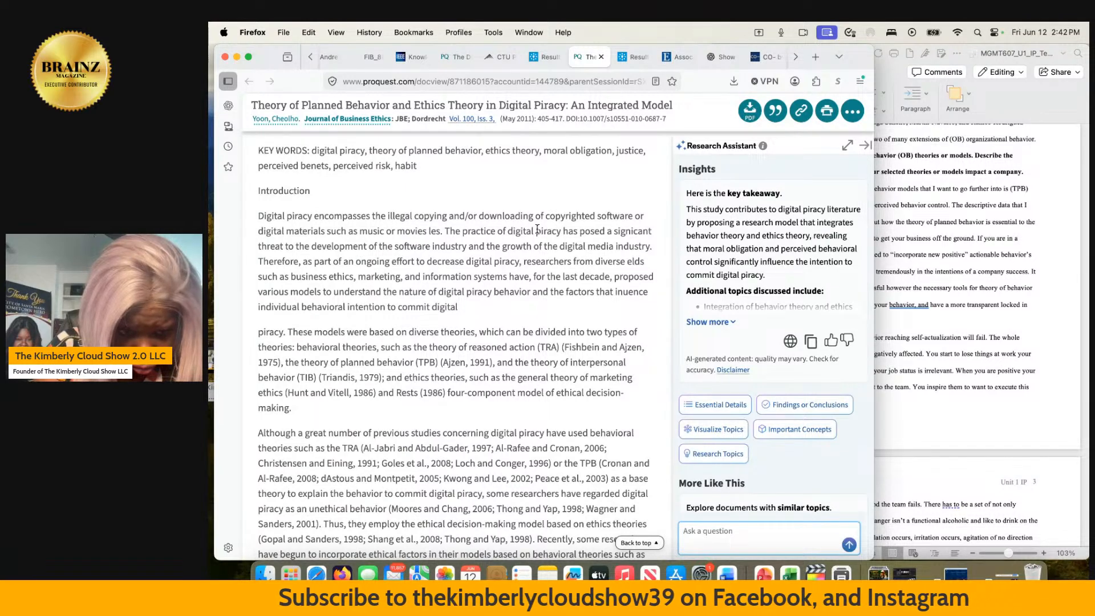
scroll(537, 230, down, 3)
scroll(536, 230, down, 1)
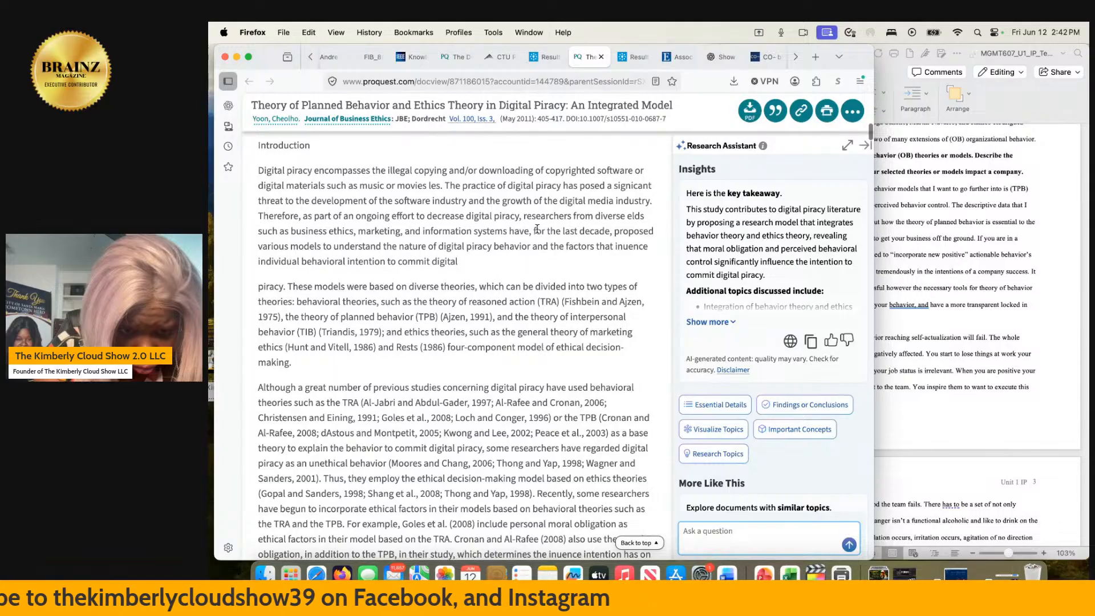
scroll(537, 229, down, 1)
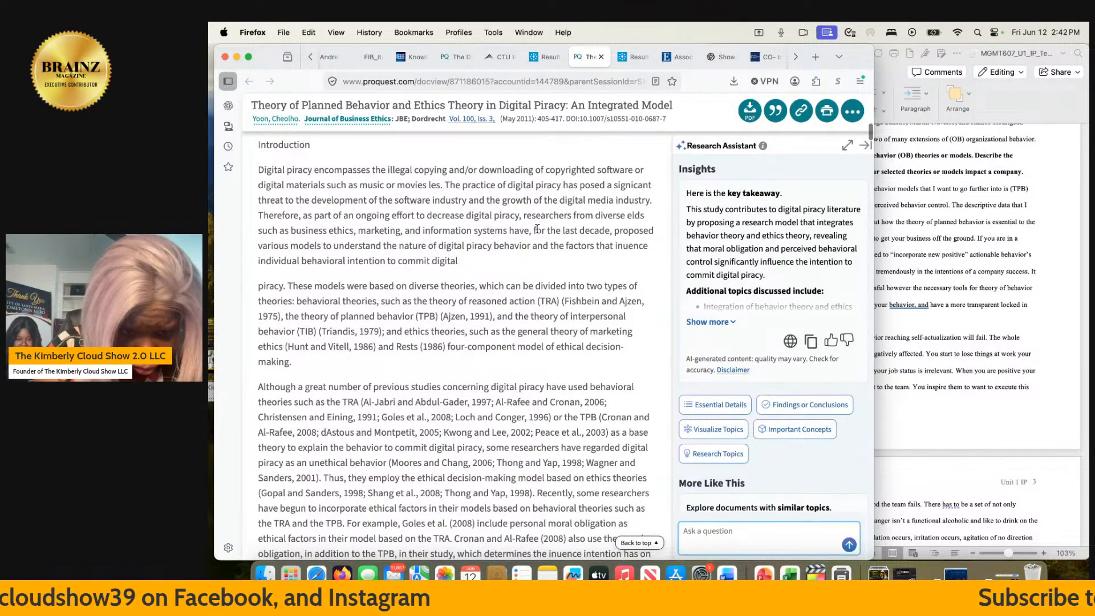
scroll(537, 229, down, 1)
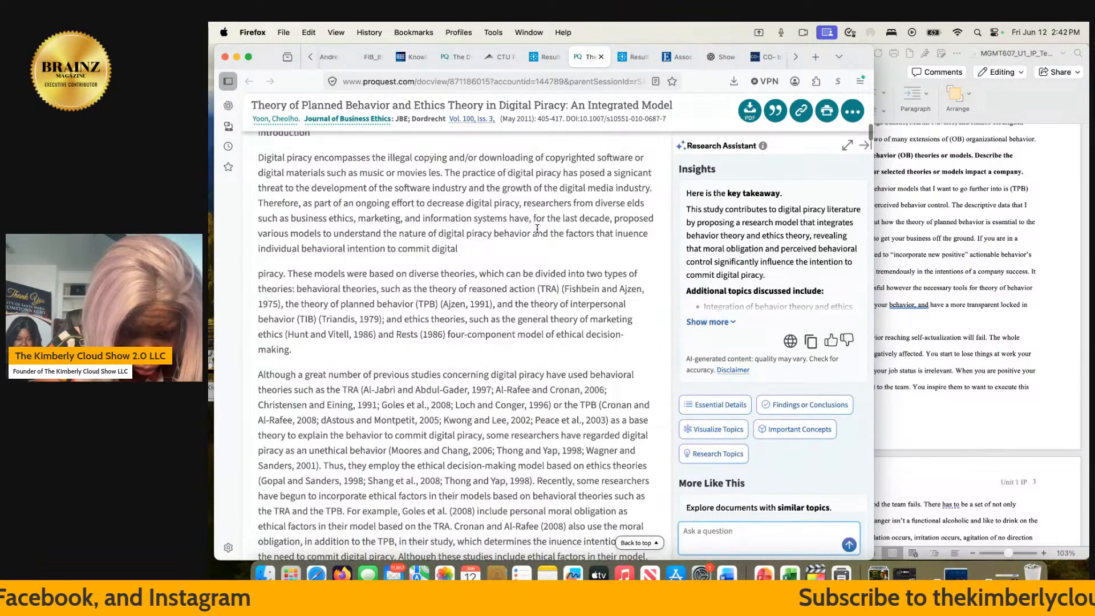
scroll(537, 229, down, 2)
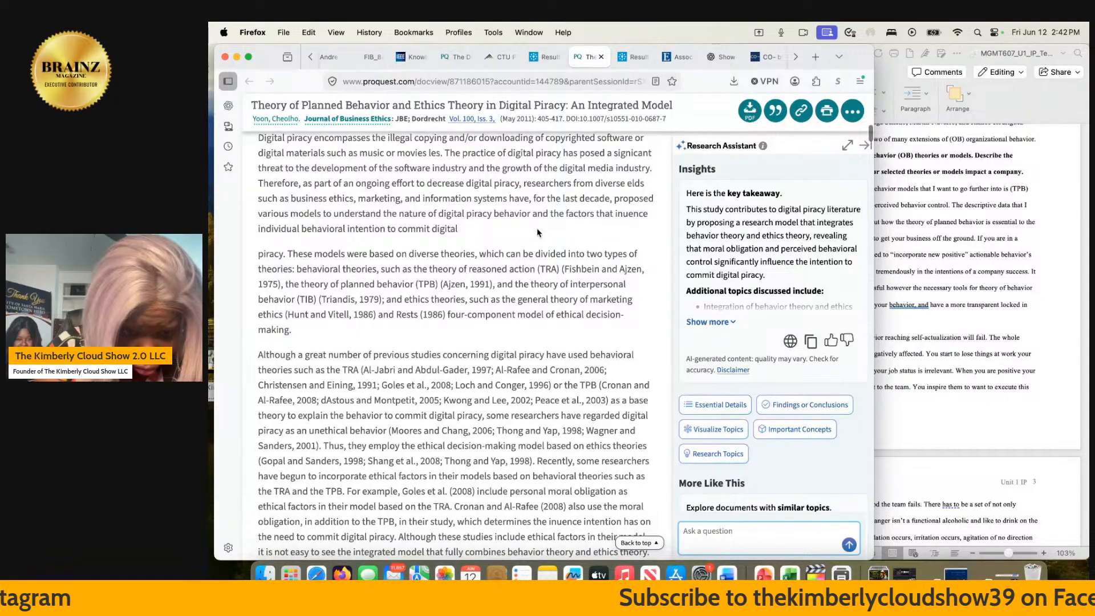
scroll(537, 232, down, 1)
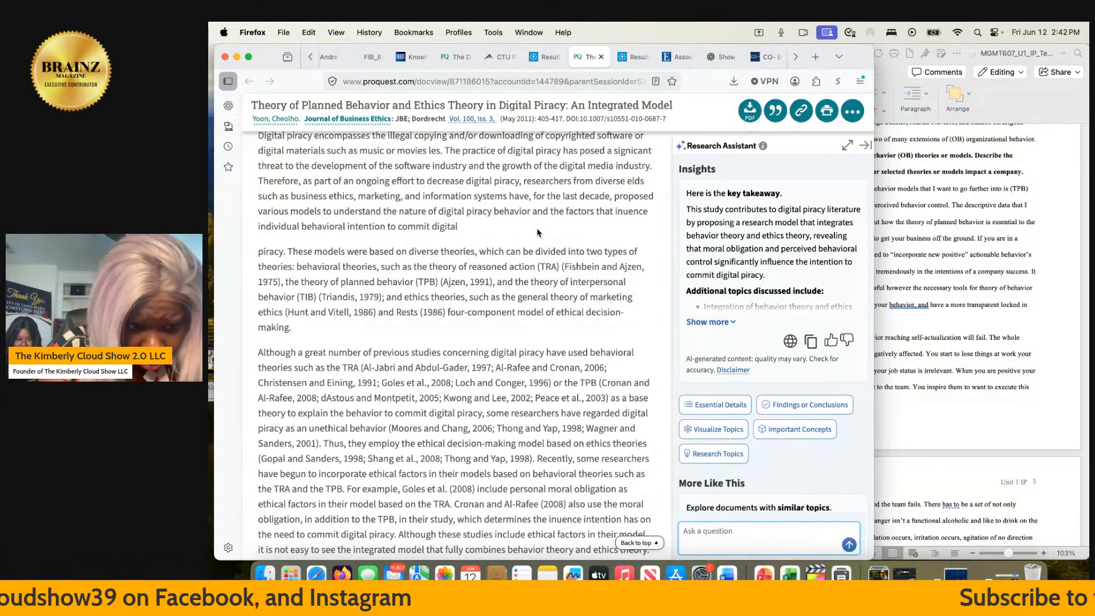
scroll(536, 227, down, 2)
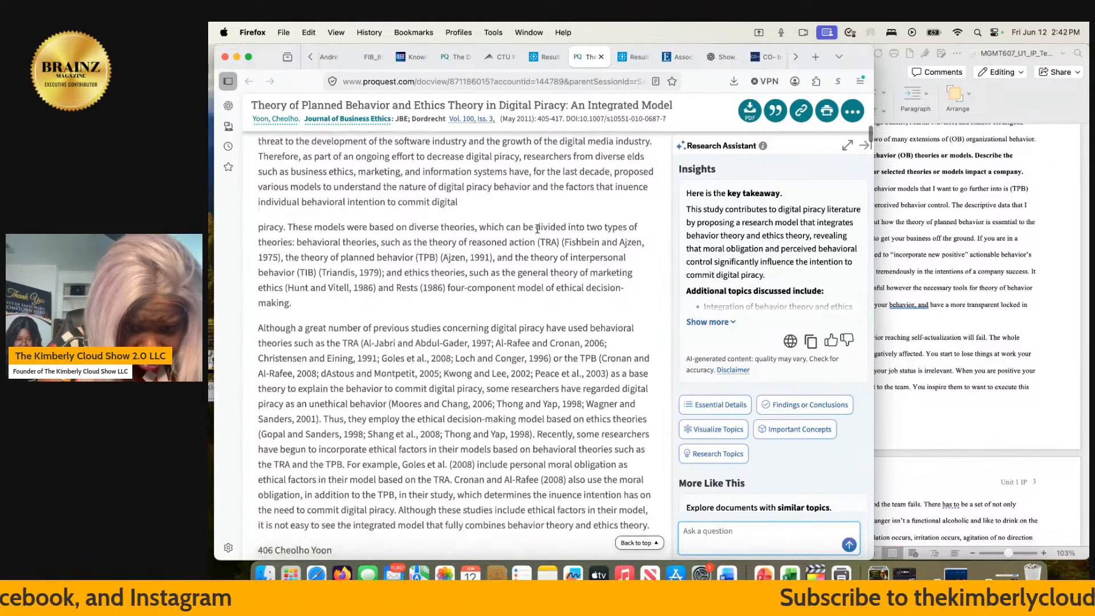
scroll(536, 229, down, 5)
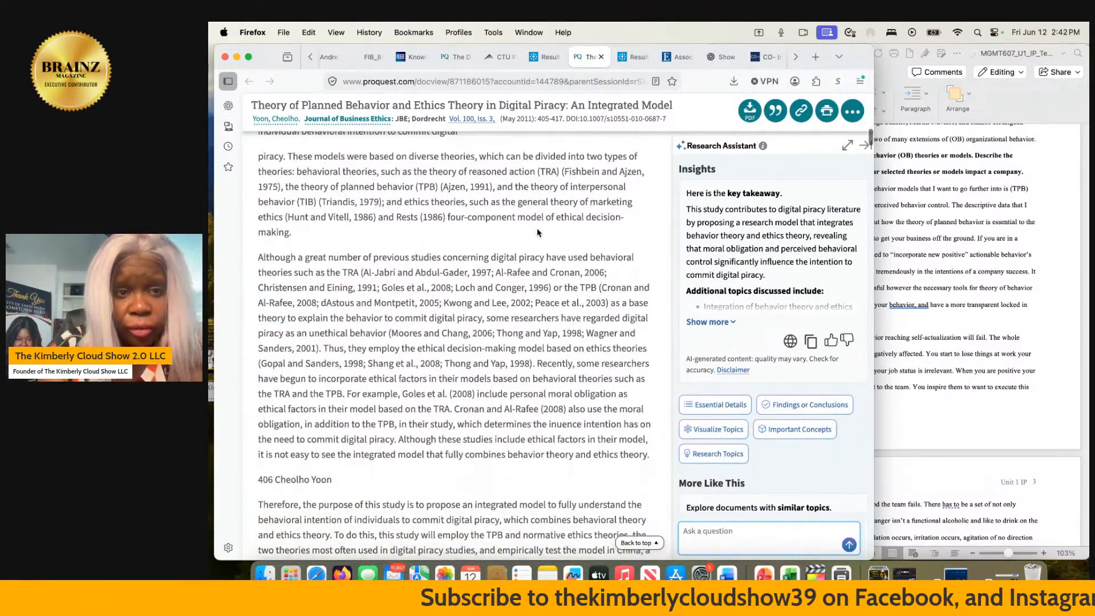
scroll(536, 227, up, 15)
- Return to the library search results, change the search terms to "tpb in corporate america", and run the search
click(546, 57)
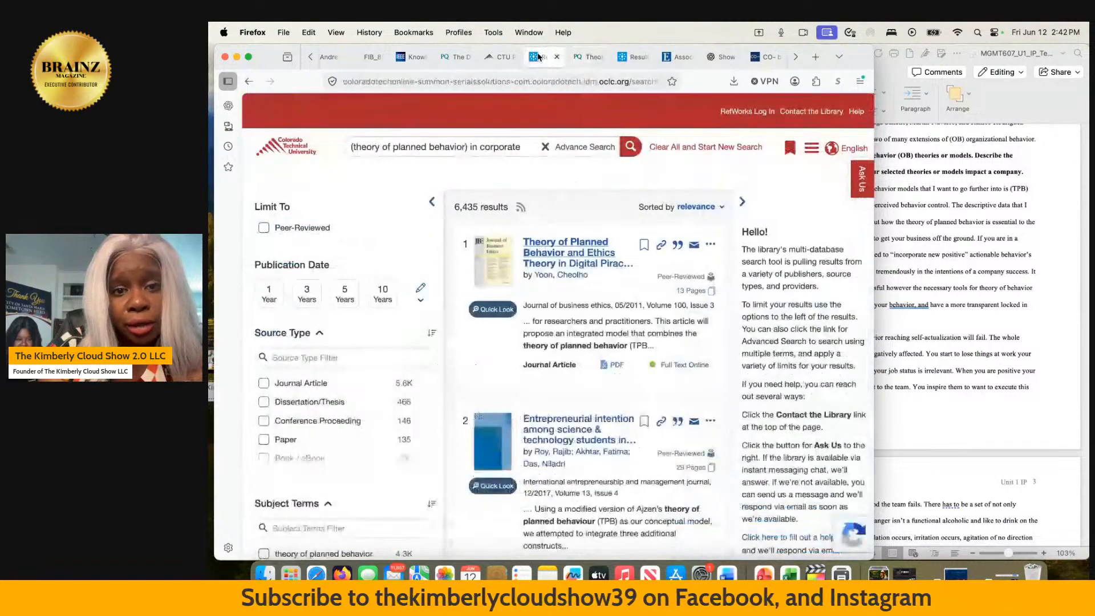
click(530, 152)
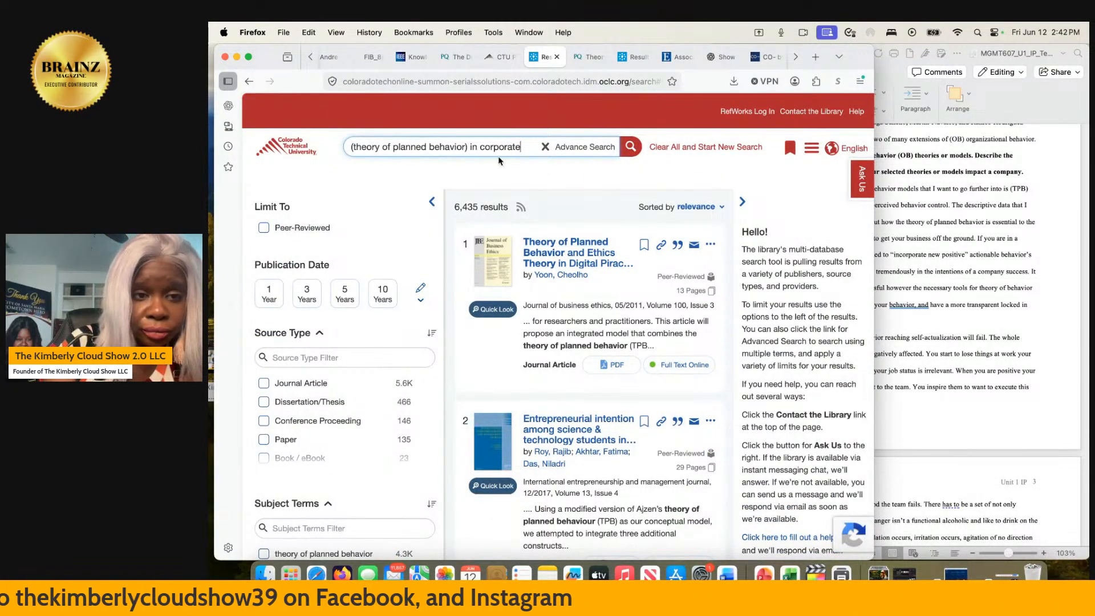
drag(469, 147, 327, 143)
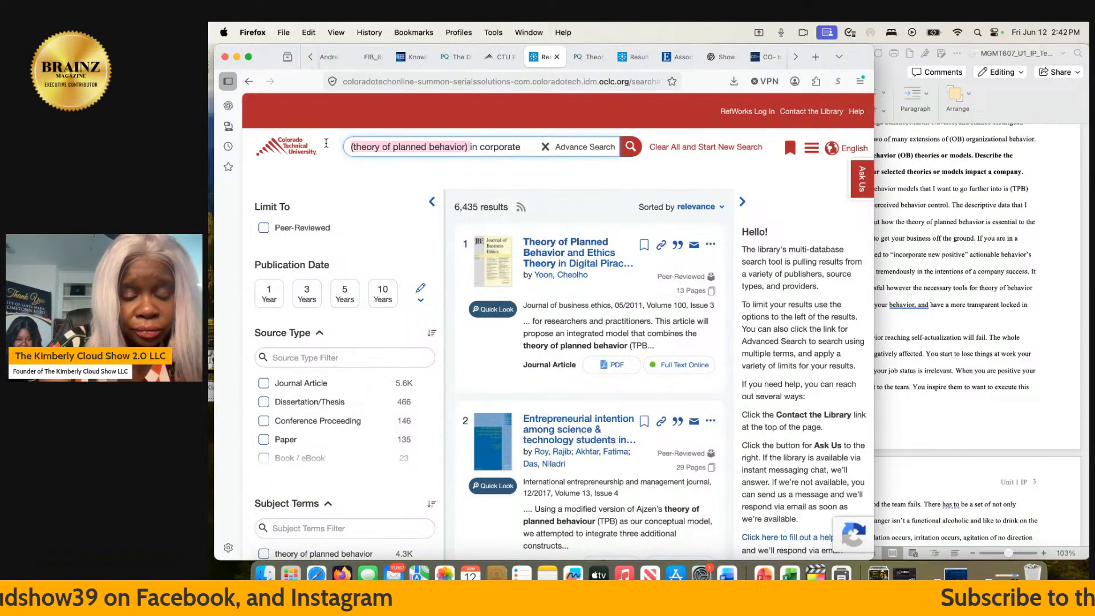
key(BackSpace)
text(t)
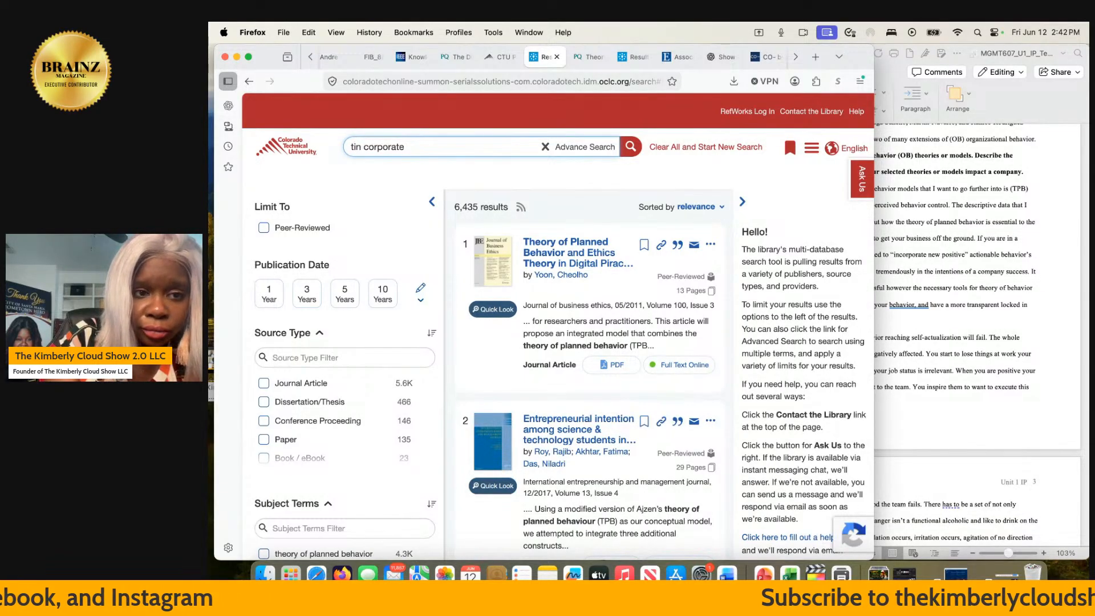
text(pb)
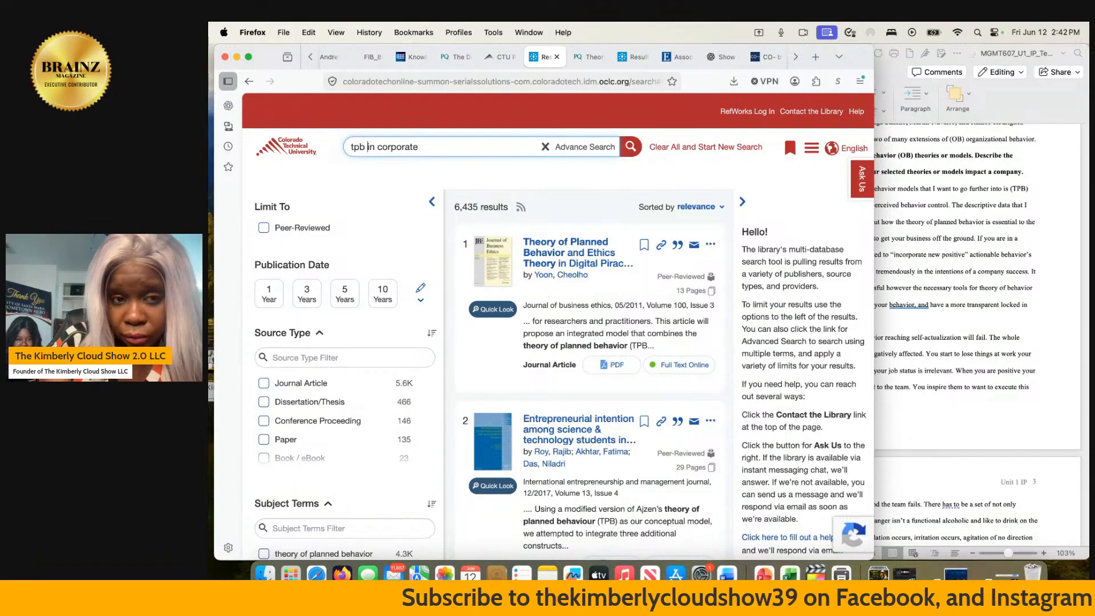
click(455, 150)
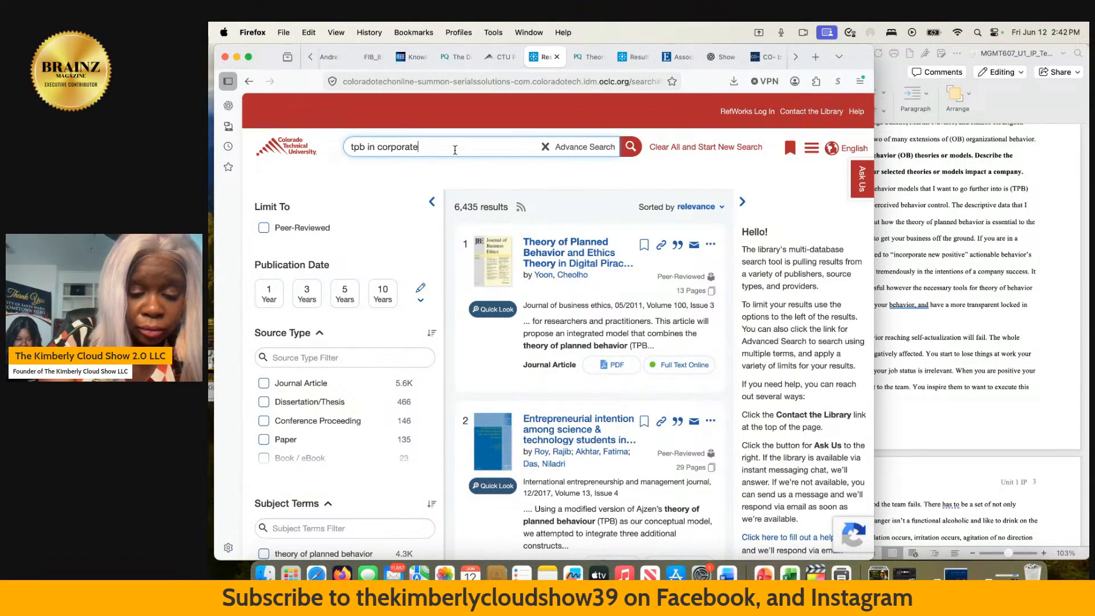
text(amer)
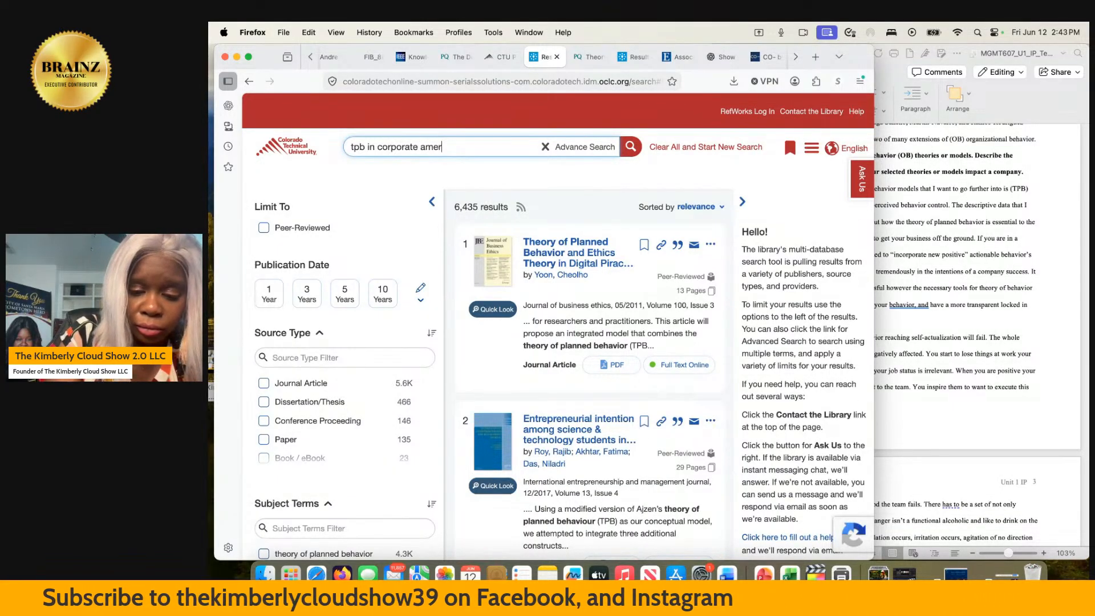
text(ica)
key(Return)
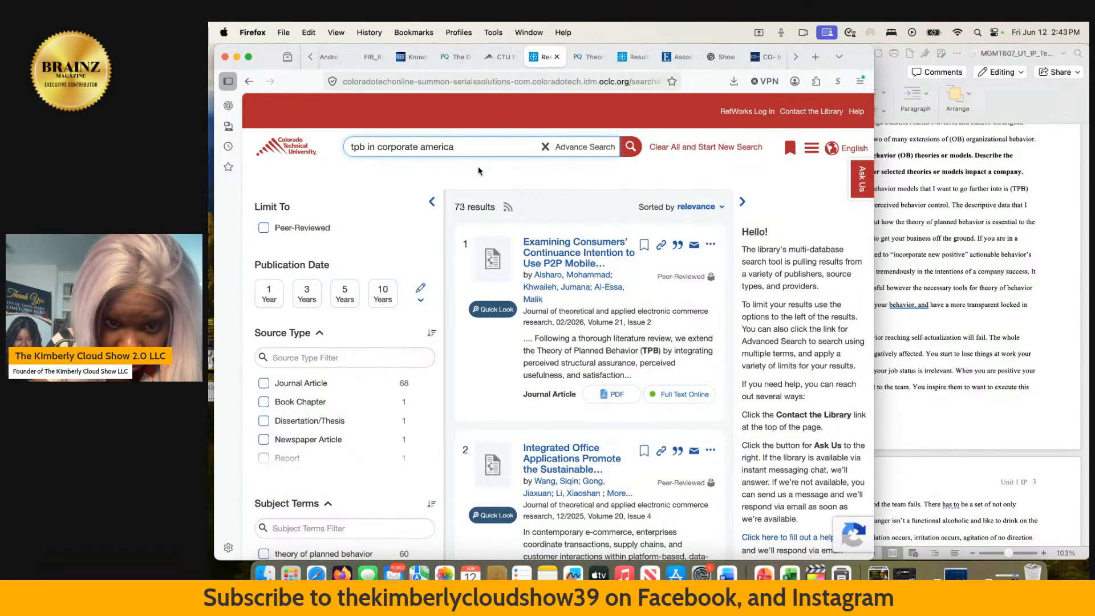
- Look through the first four search results and open "Examining Consumers' Continuance Intention to Use P2P Mobile Payment Systems: An Extended TPB Approach"
scroll(528, 246, down, 2)
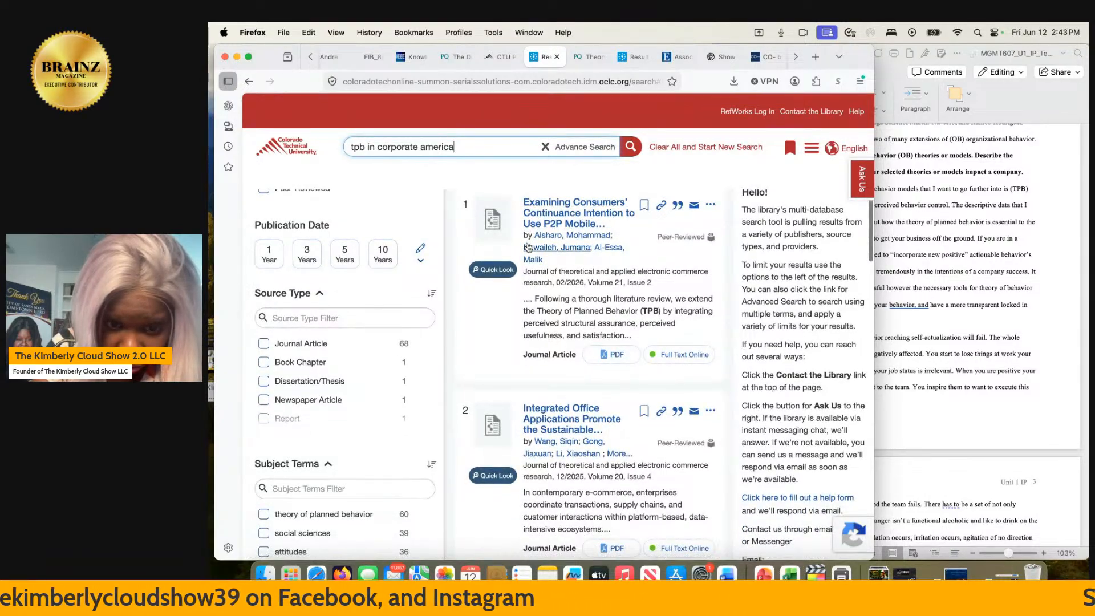
scroll(528, 246, down, 10)
scroll(527, 243, down, 2)
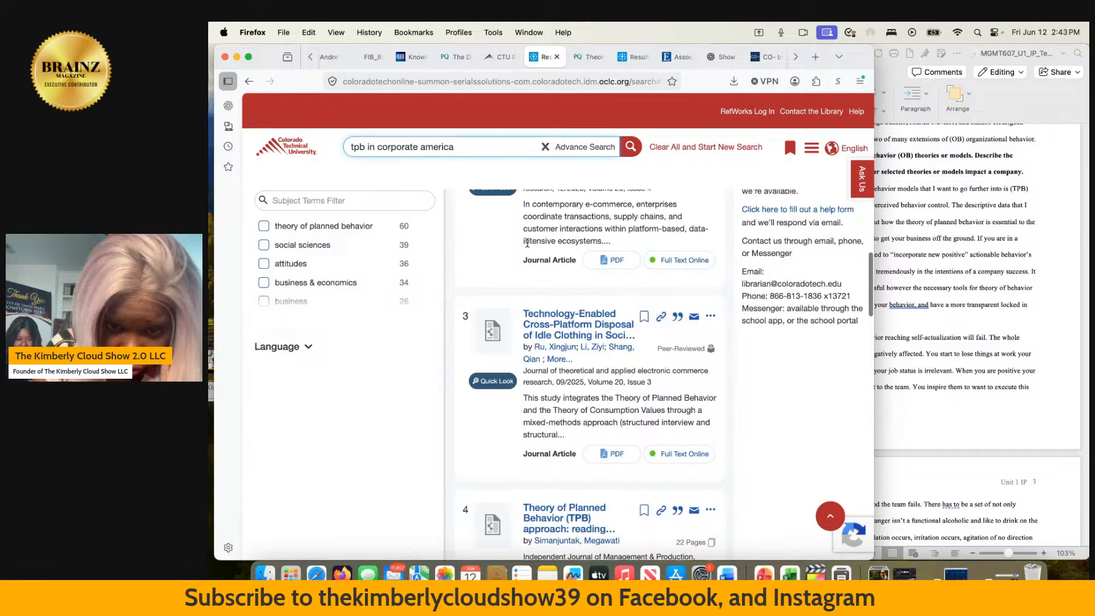
scroll(527, 243, down, 5)
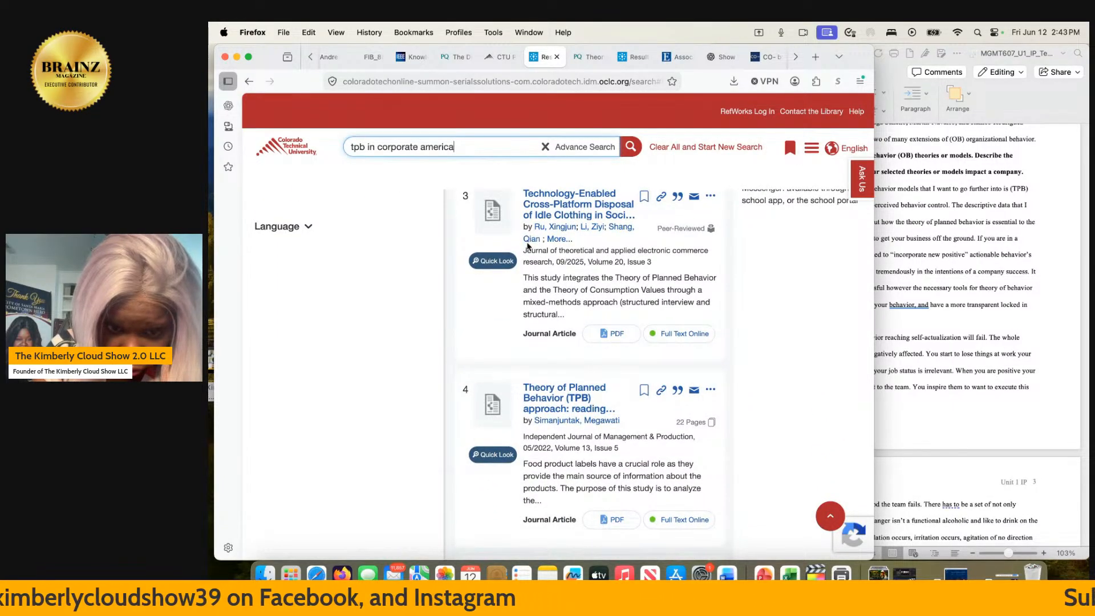
scroll(527, 246, up, 10)
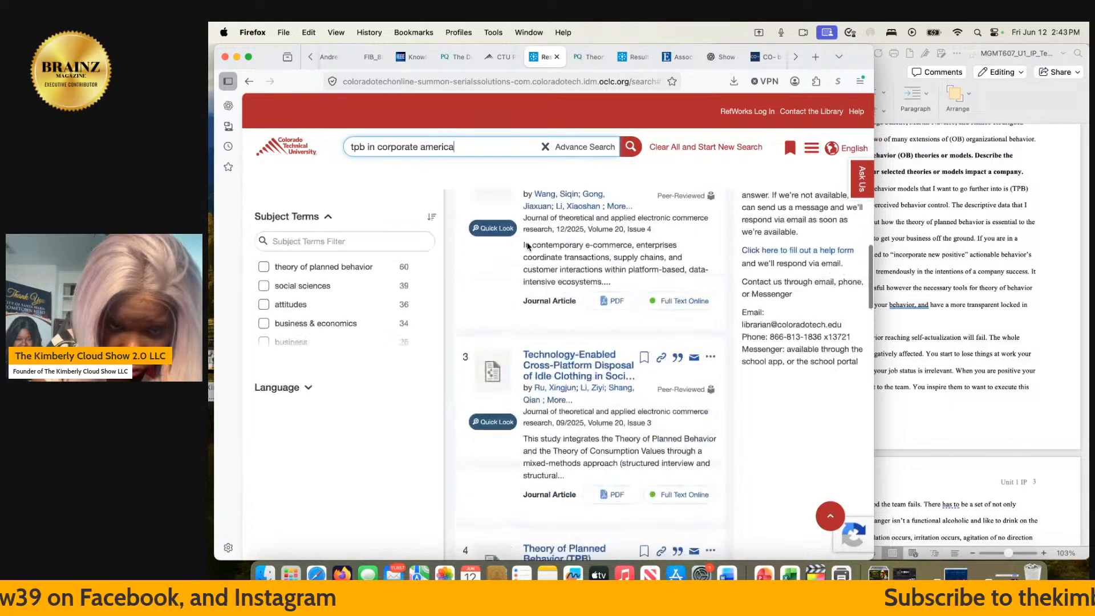
click(527, 246)
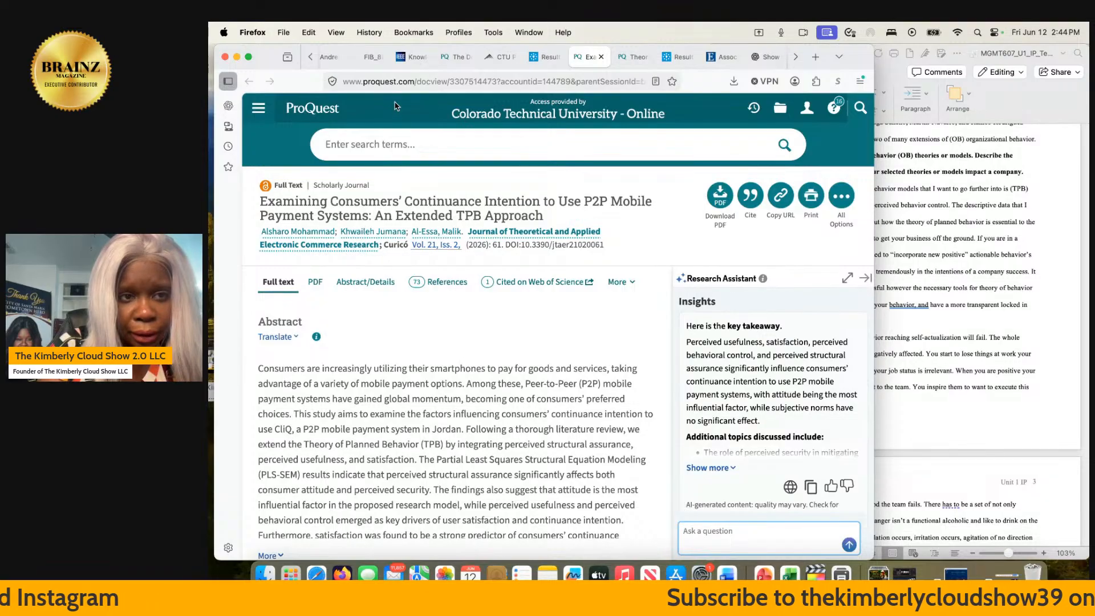
- Switch to the FIIB Business Review PDF and read the Discussions section on page 7 about Maslow's theory and social media usage
click(370, 58)
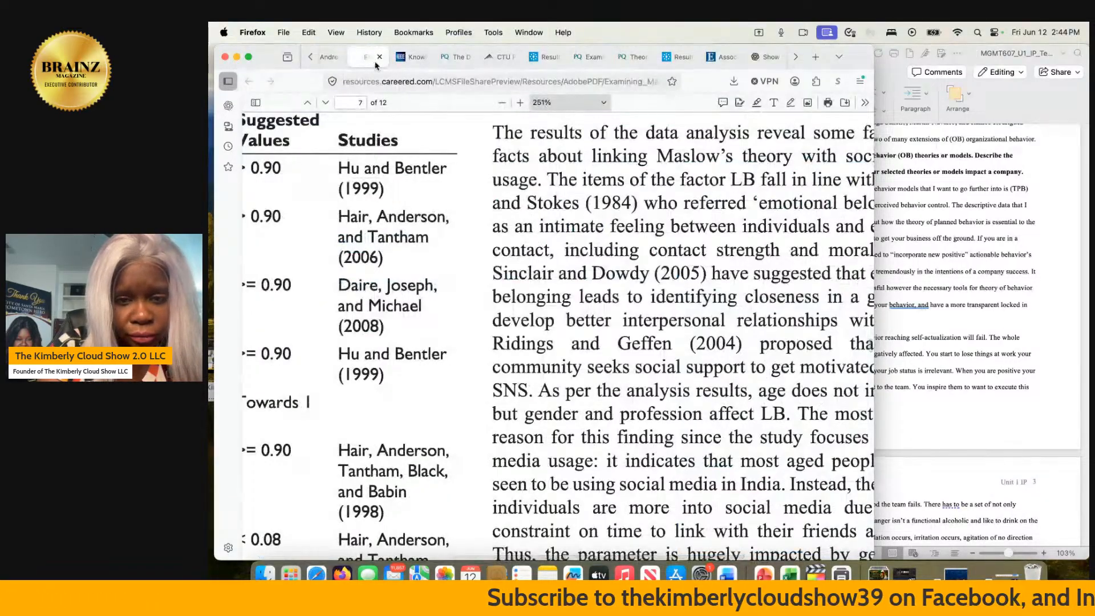
scroll(602, 273, down, 6)
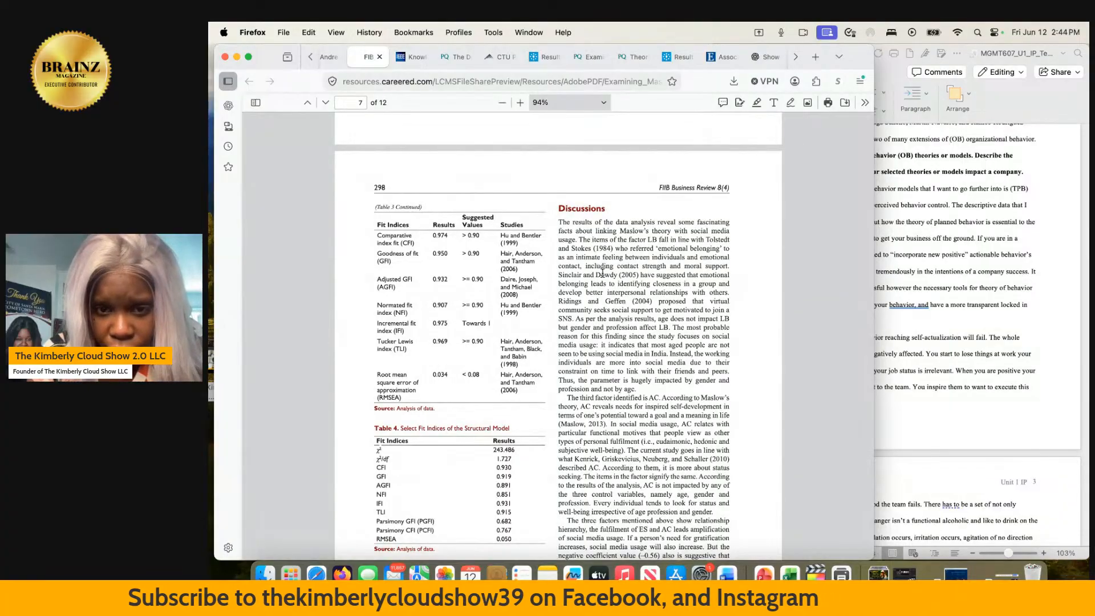
scroll(603, 273, down, 1)
scroll(603, 272, down, 4)
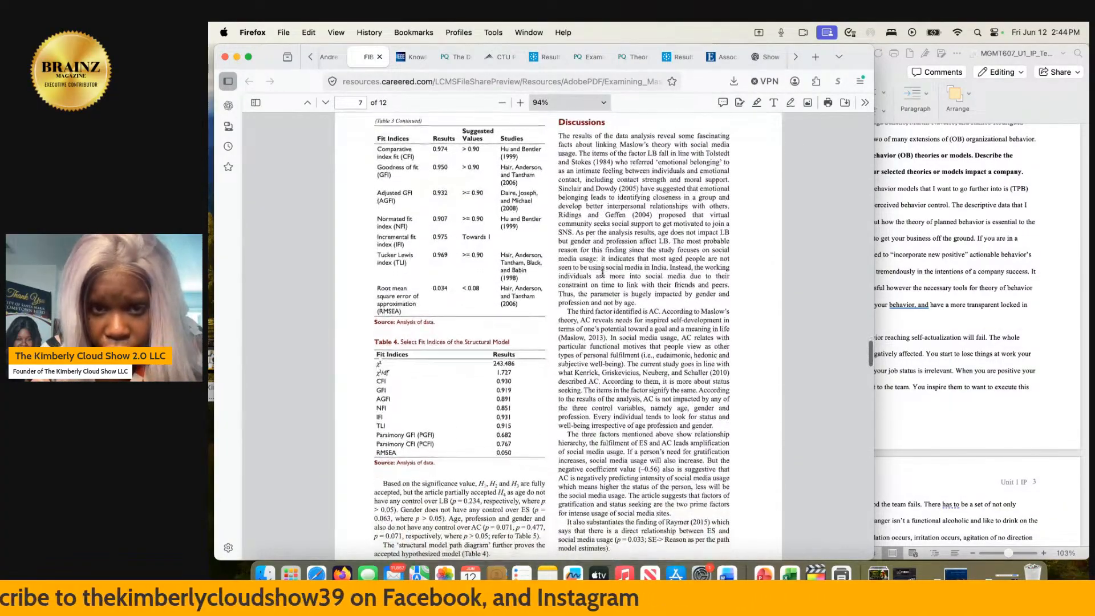
scroll(602, 275, down, 1)
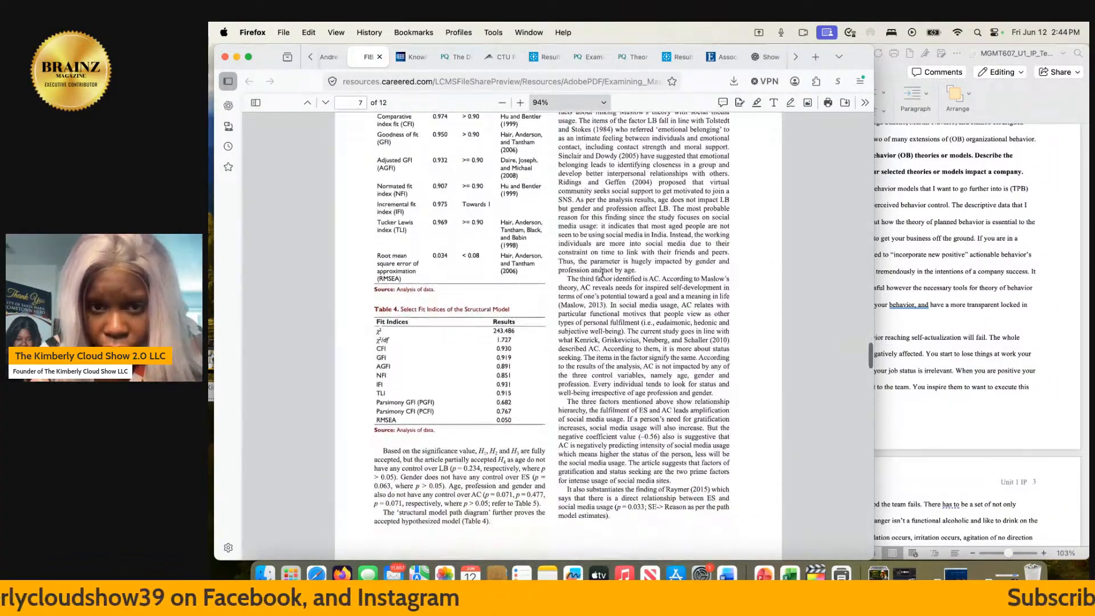
scroll(602, 273, down, 1)
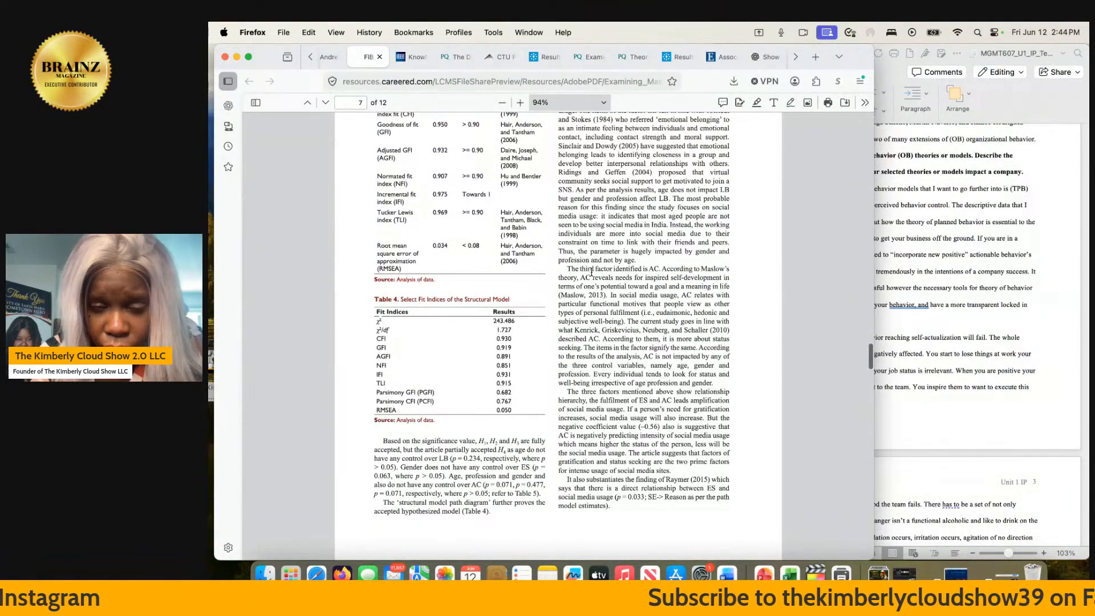
scroll(603, 277, up, 5)
scroll(591, 271, down, 2)
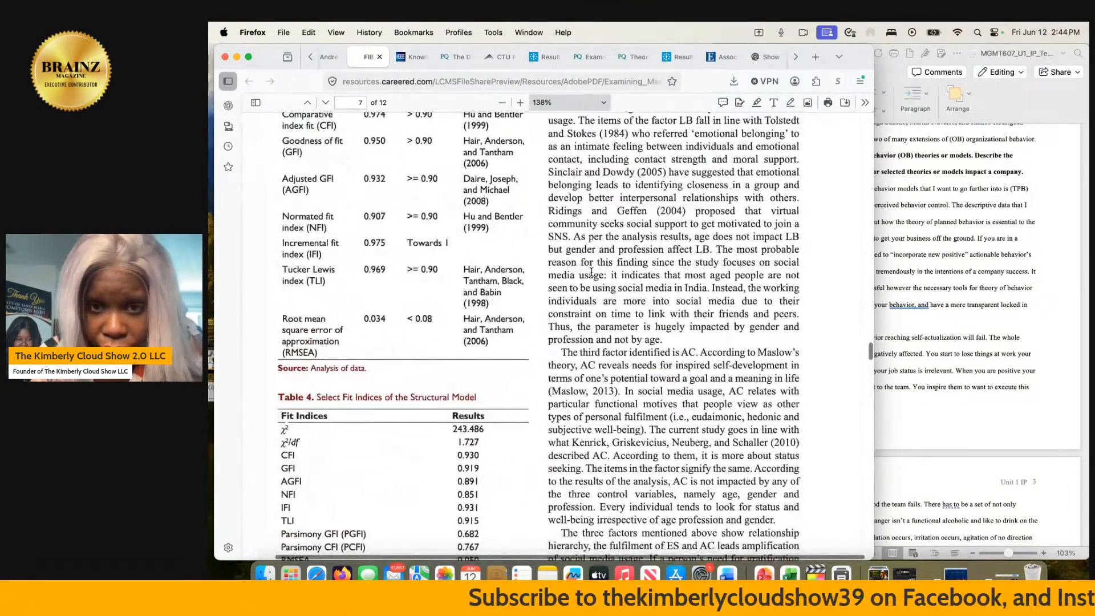
scroll(592, 272, up, 2)
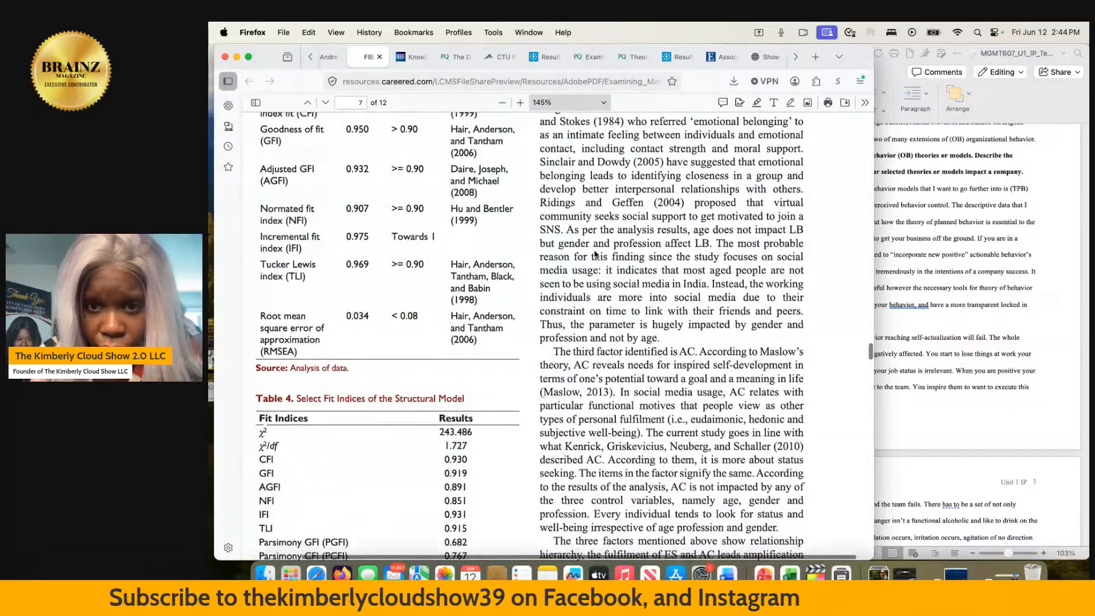
scroll(593, 254, up, 2)
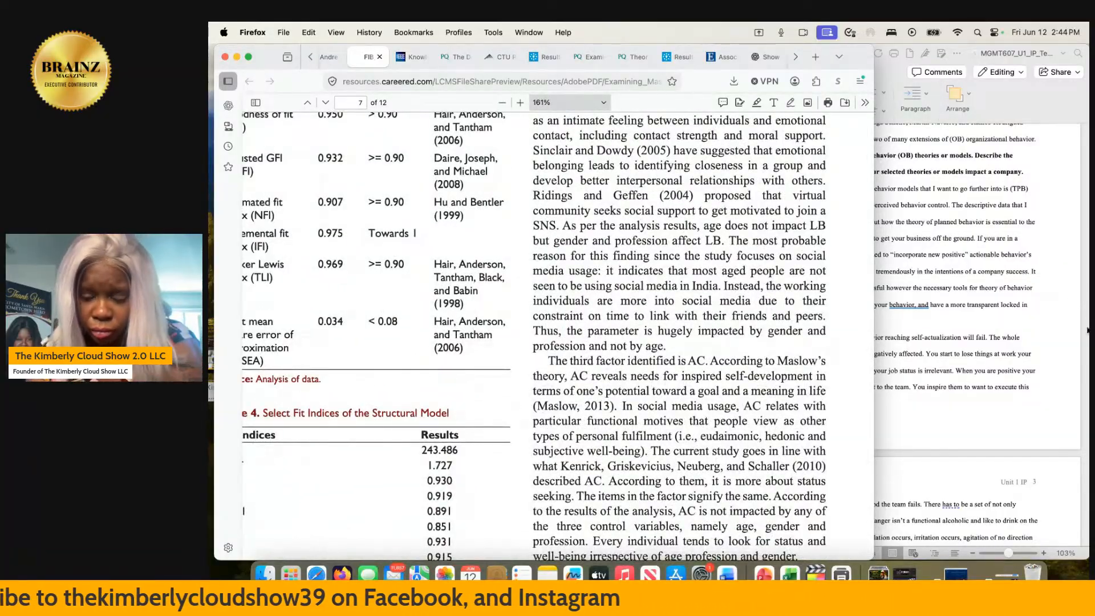
- Switch to the Word paper and review it from the Introduction through the perceived behavior control paragraphs to the unanswered compare-and-contrast section
click(978, 387)
scroll(977, 388, down, 15)
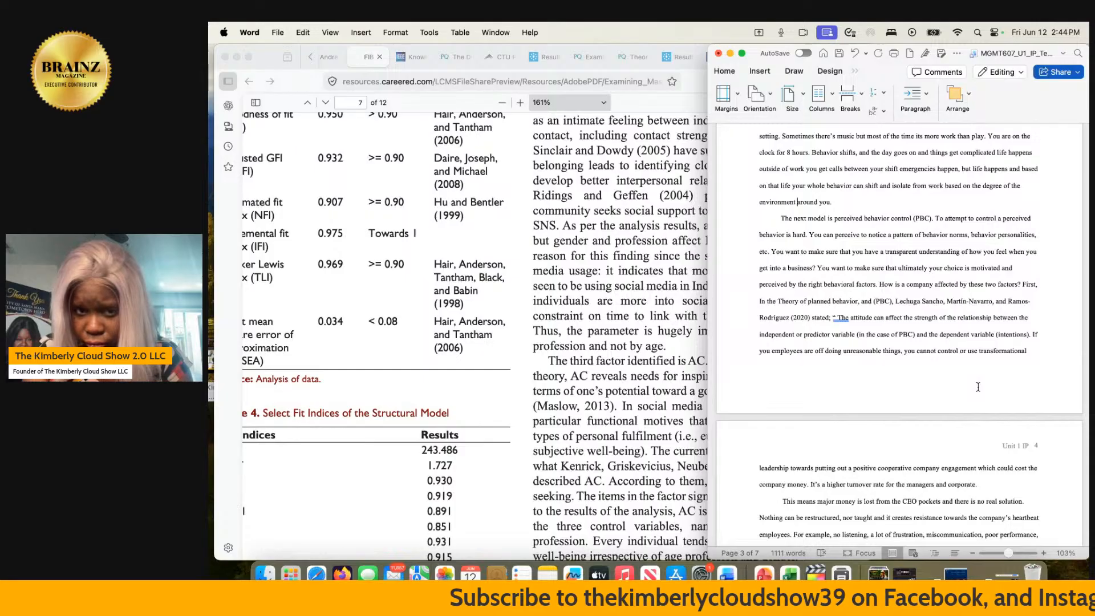
scroll(977, 387, down, 10)
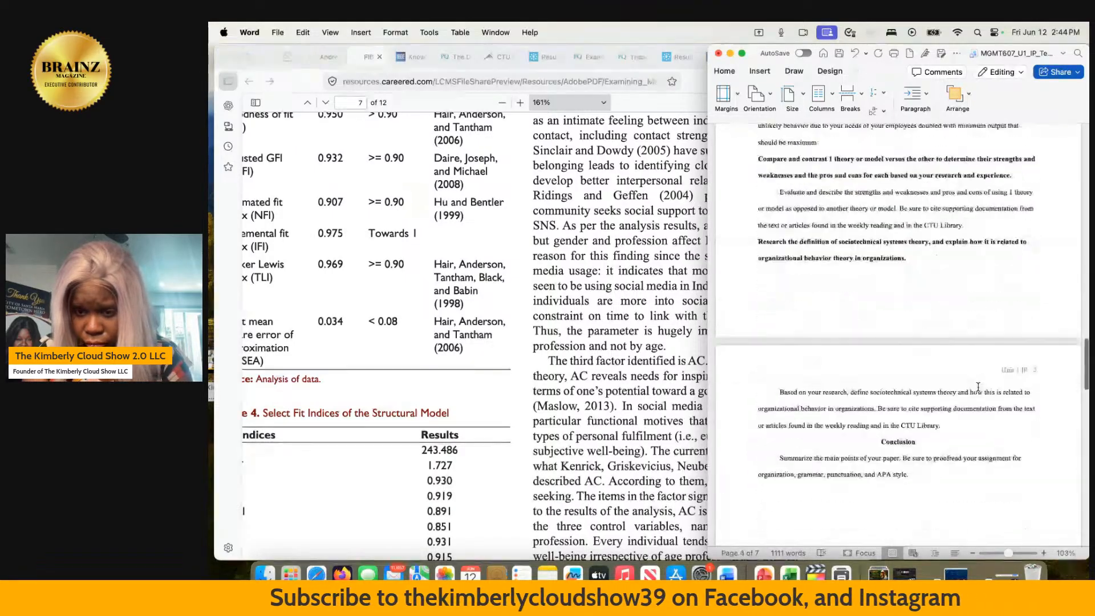
scroll(978, 386, up, 20)
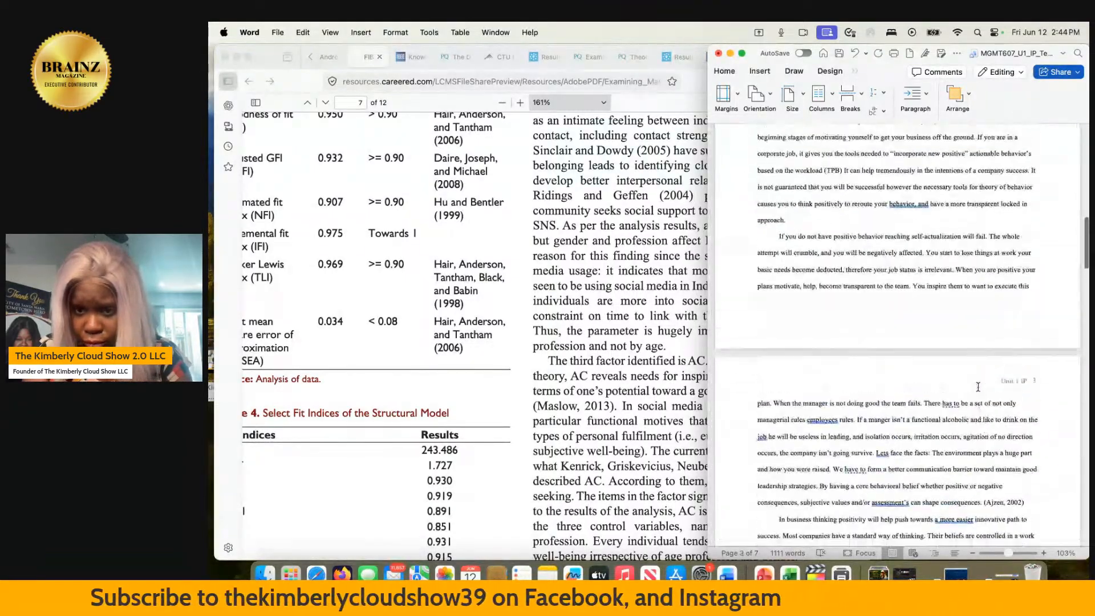
scroll(978, 387, down, 5)
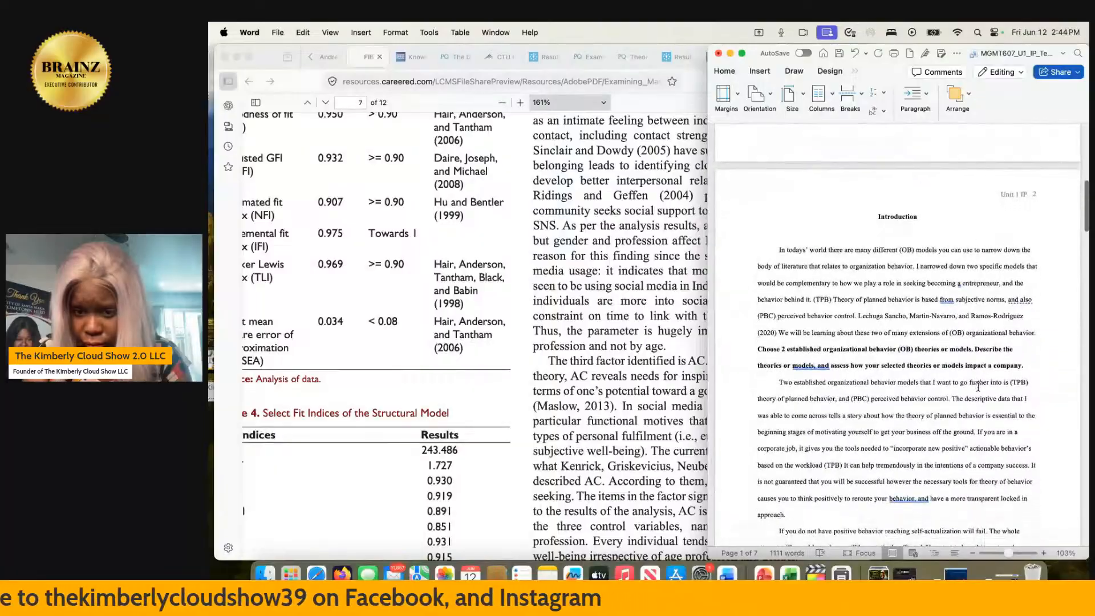
scroll(977, 386, down, 3)
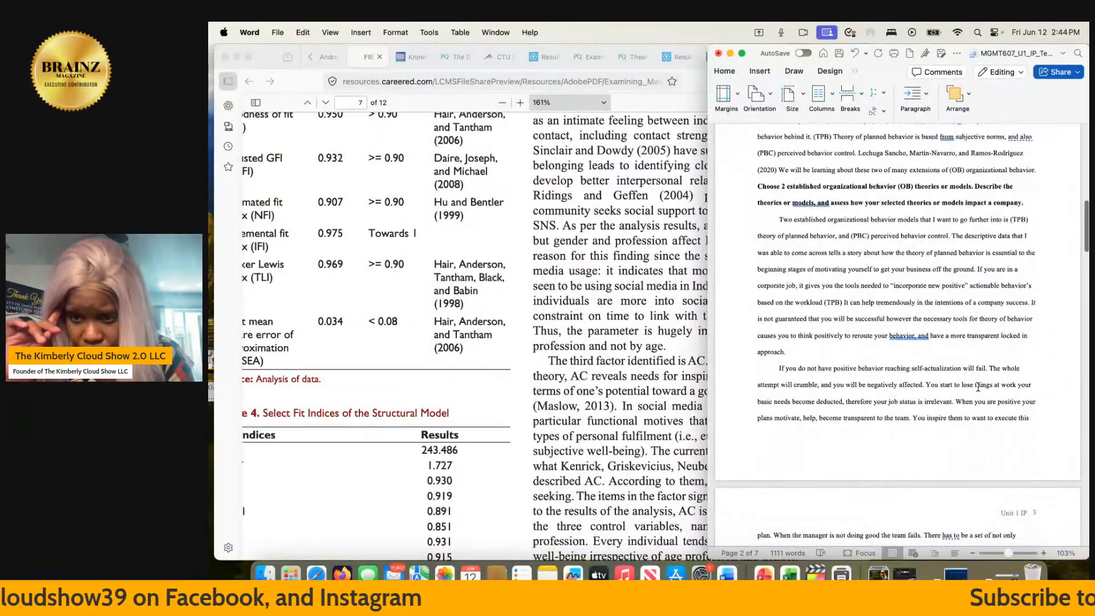
scroll(978, 386, down, 13)
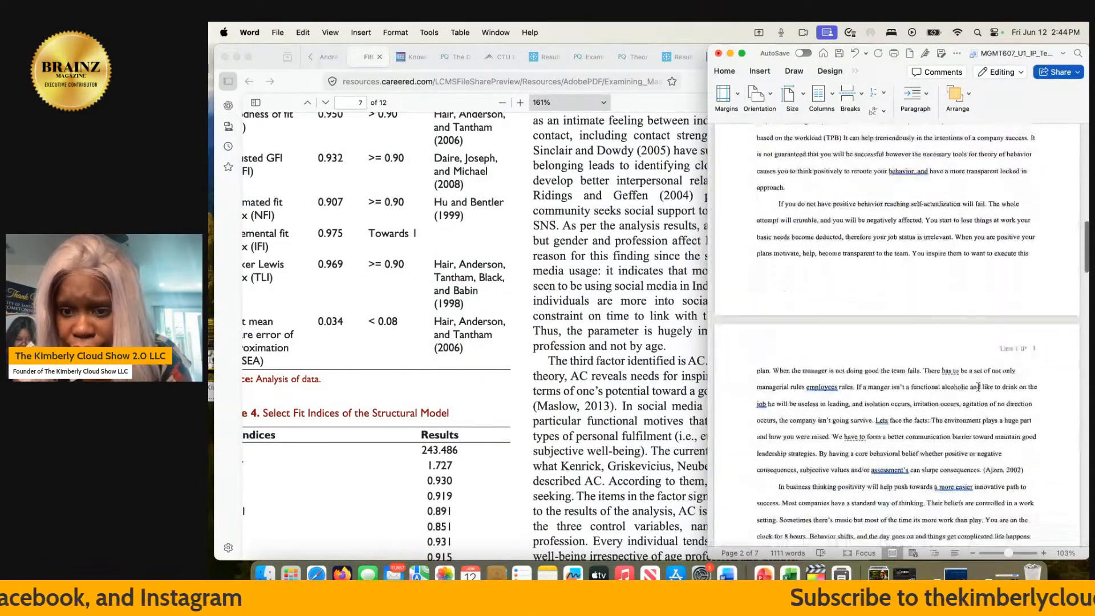
scroll(978, 386, down, 4)
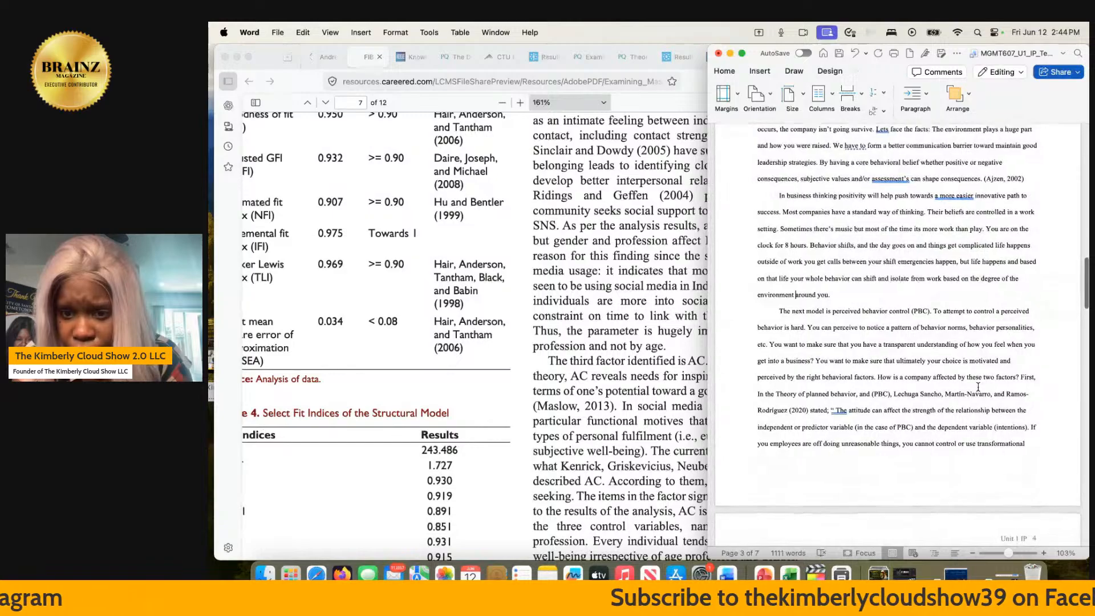
scroll(978, 387, down, 5)
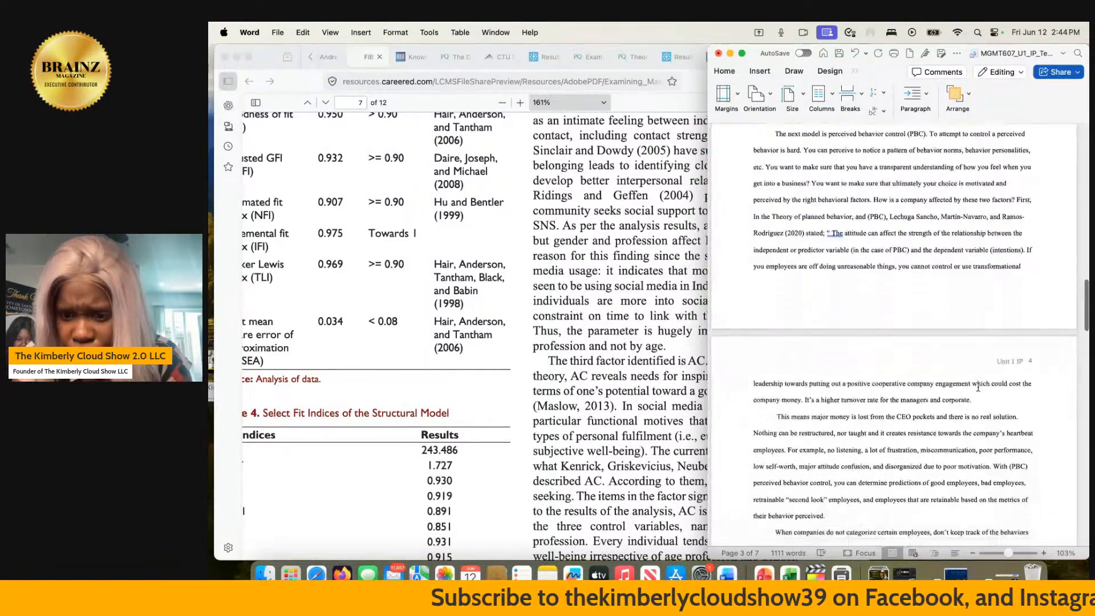
scroll(978, 386, down, 10)
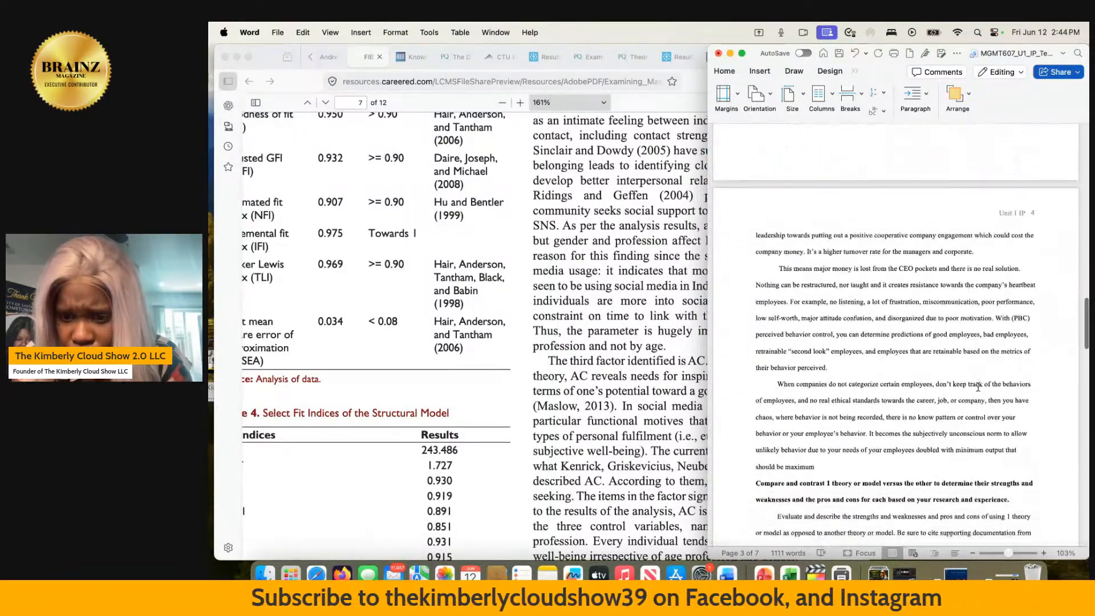
scroll(978, 387, down, 5)
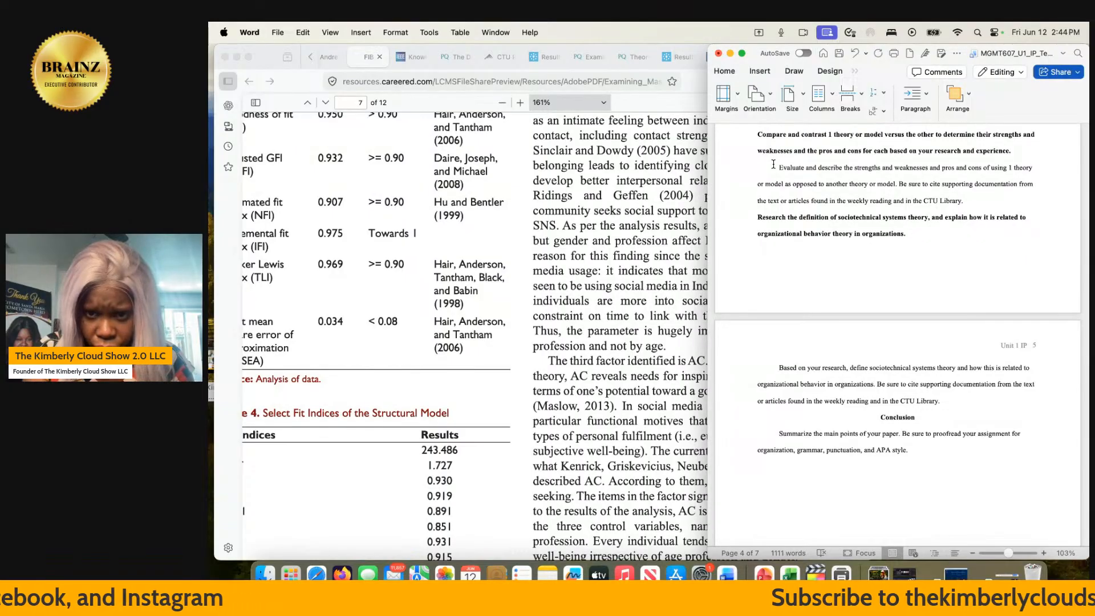
- Replace the placeholder paragraph under the compare-and-contrast heading with the sentence opening "(TPB) Theory of perceived behavior"
drag(776, 165, 964, 202)
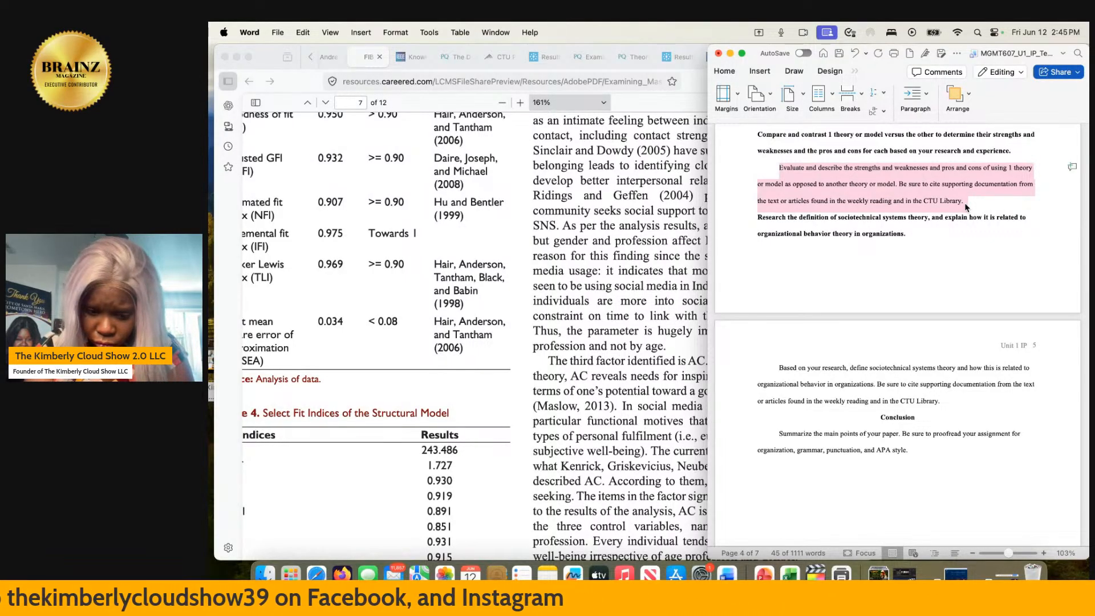
key(BackSpace)
text(()
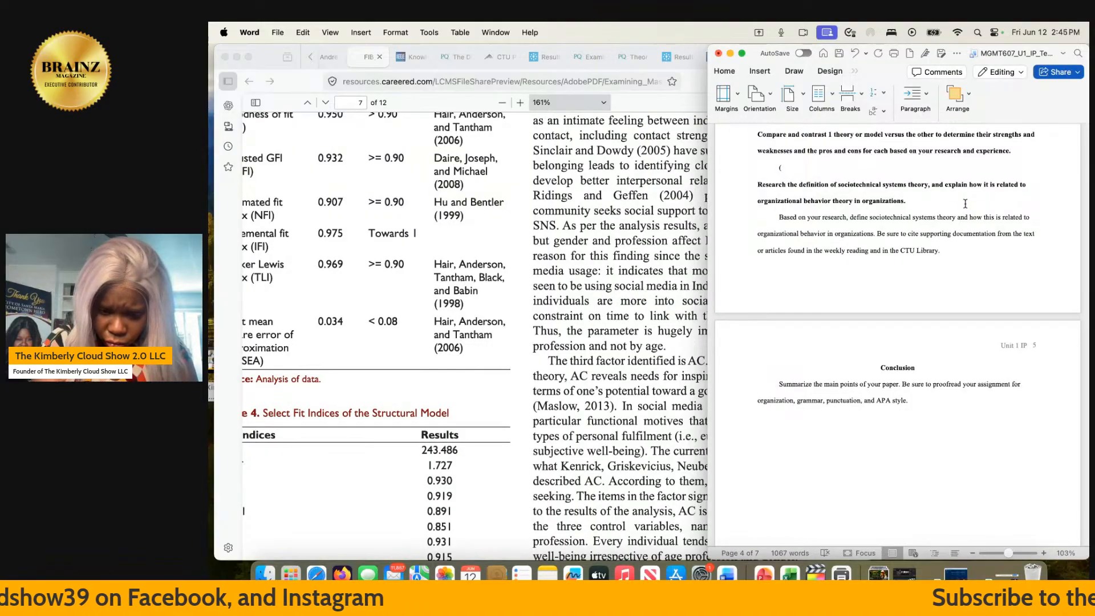
text(TPB))
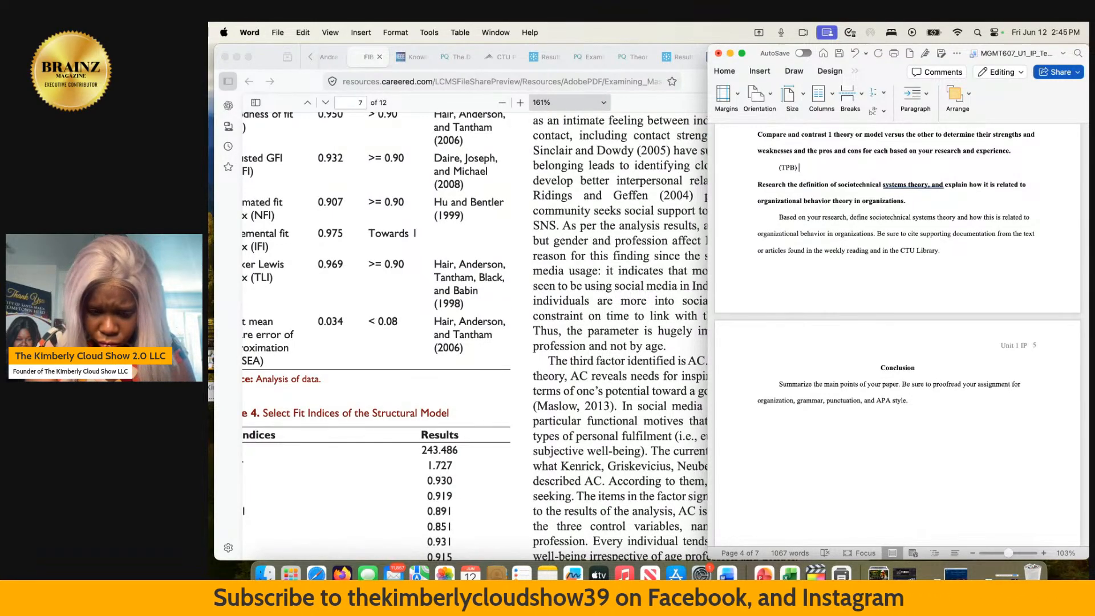
text(Theory)
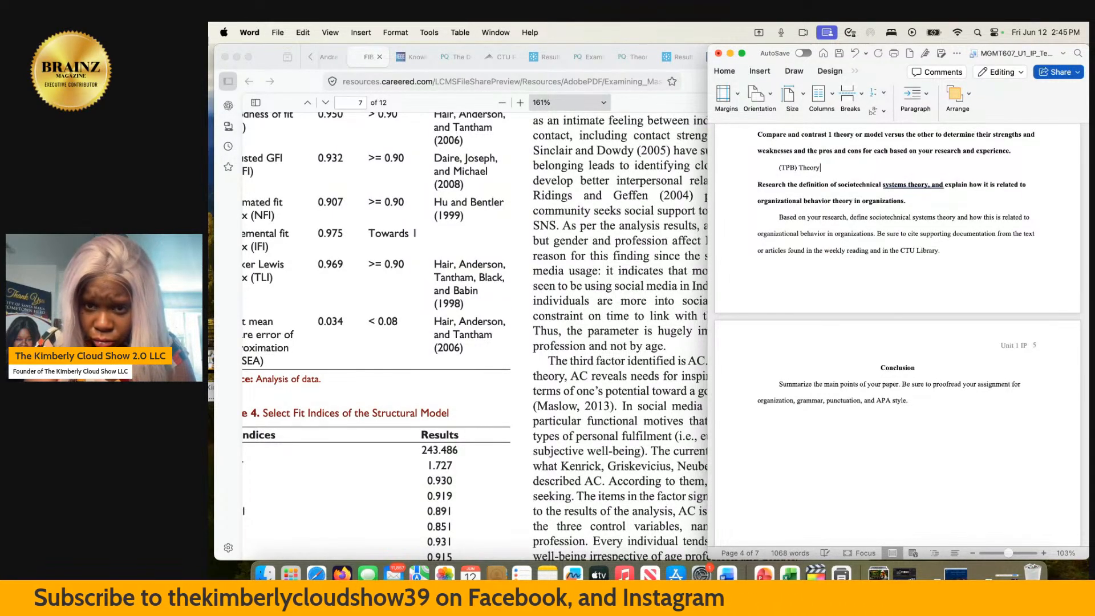
text( of)
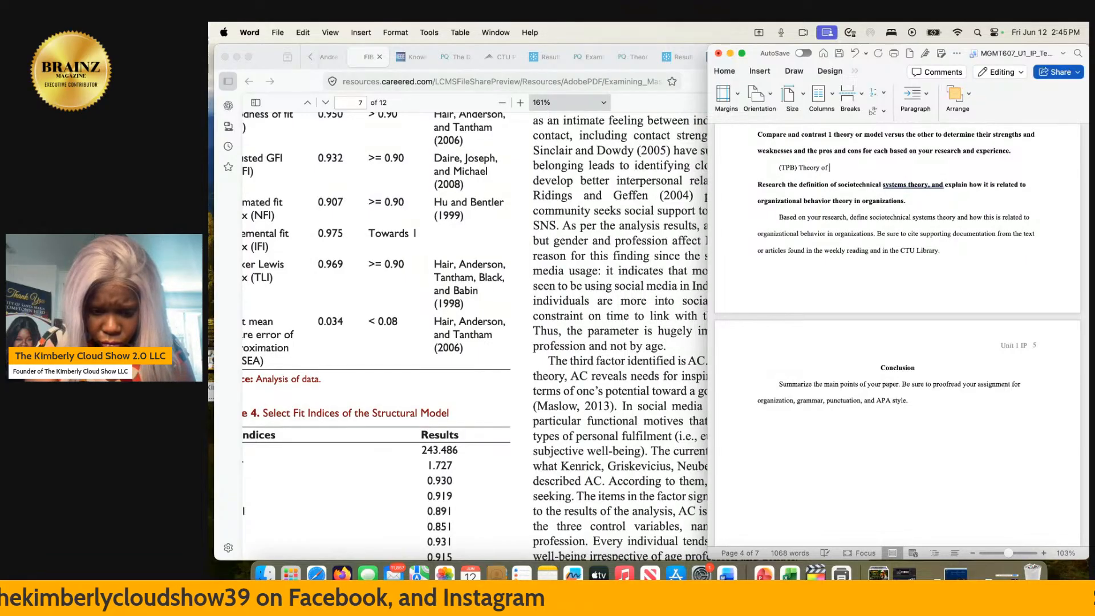
text( perv)
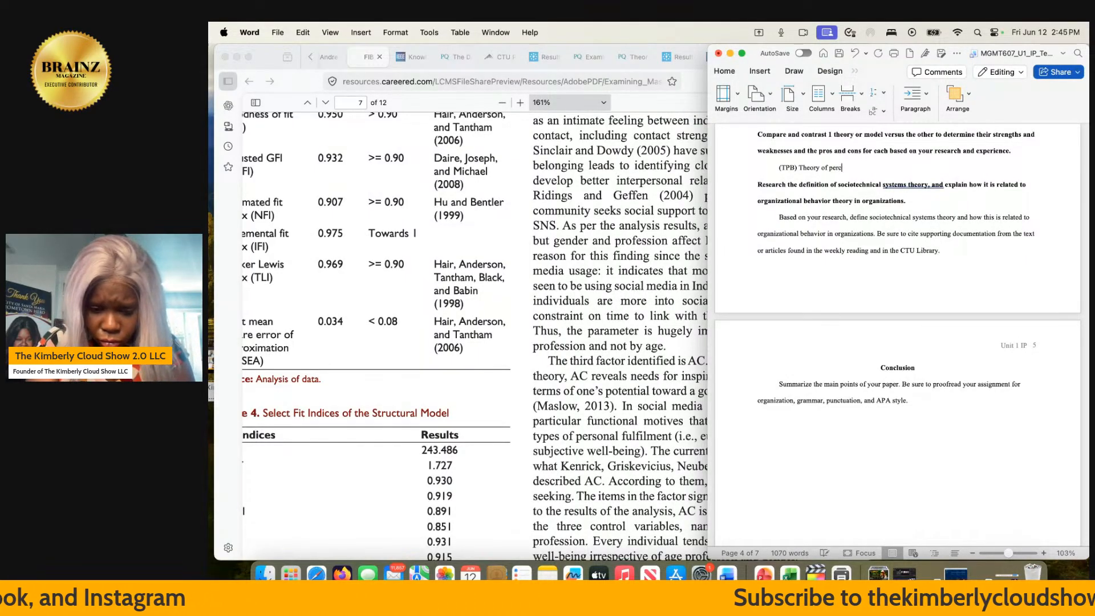
text(eived beha)
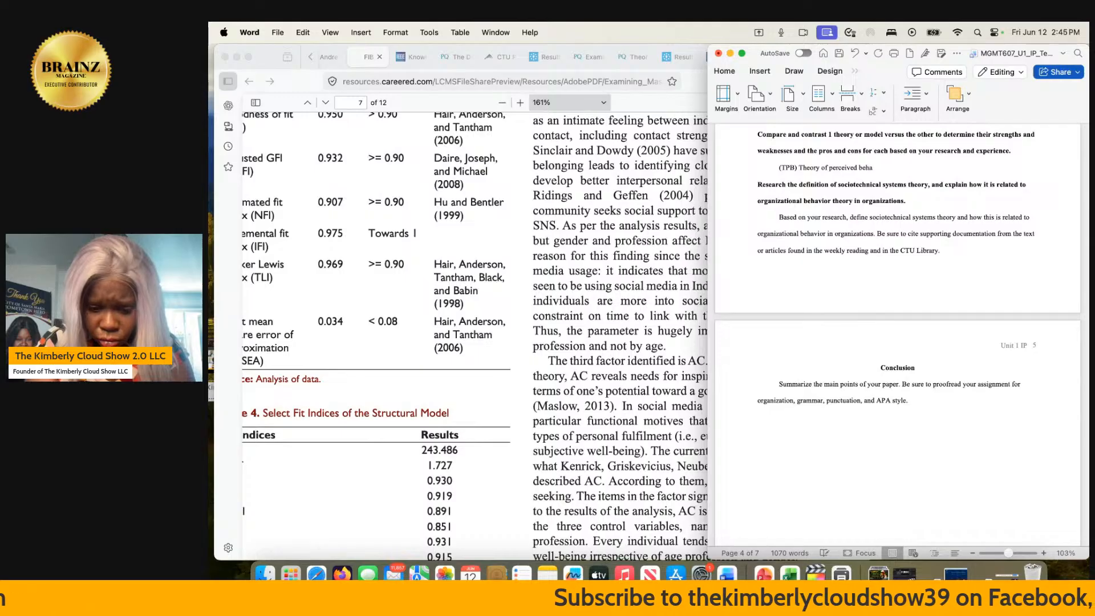
text(vior)
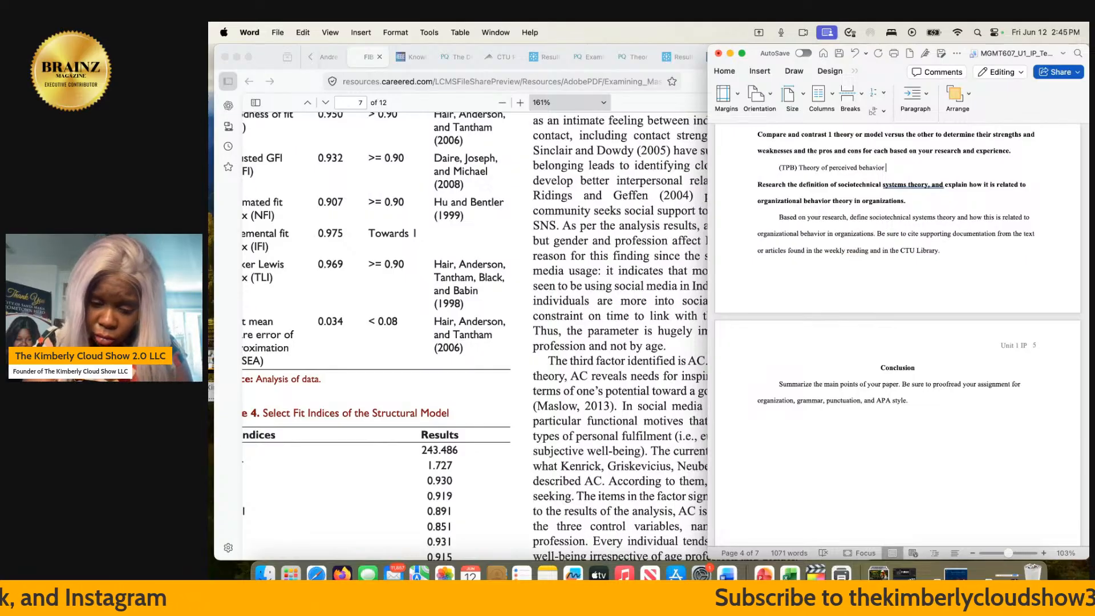
- Continue the TPB sentence under the compare-and-contrast heading with "is a precitable, very raw, and studied field that"
text(is a pre)
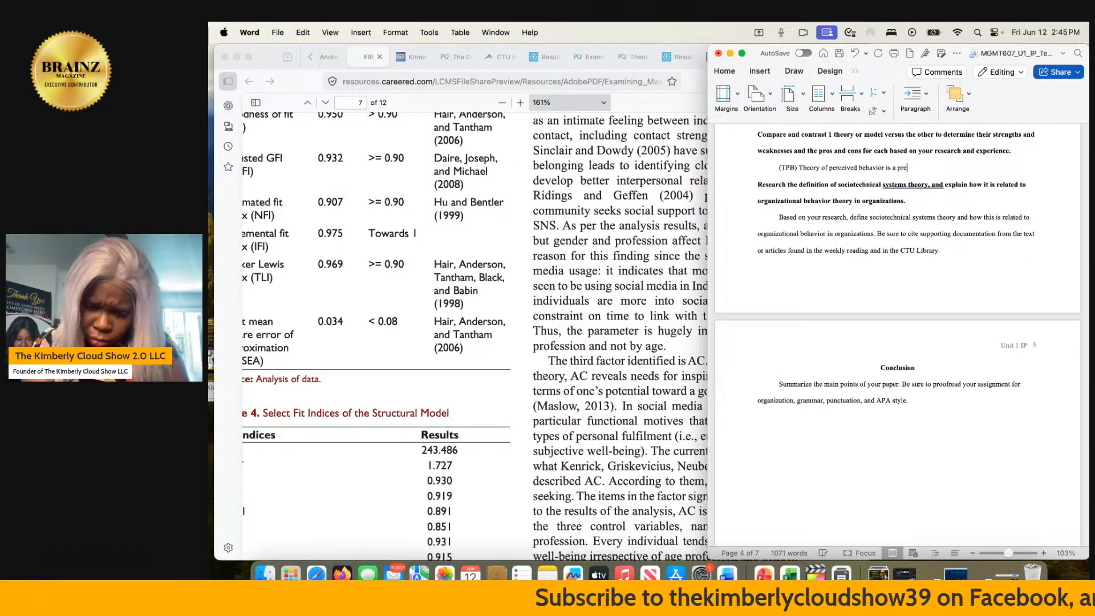
text(citable)
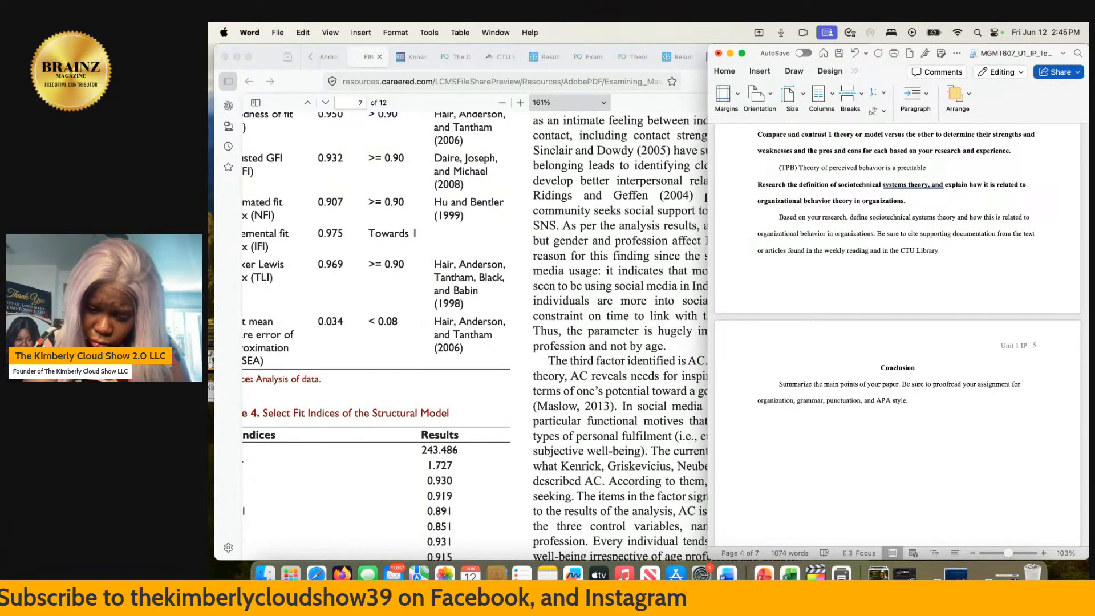
text(, very)
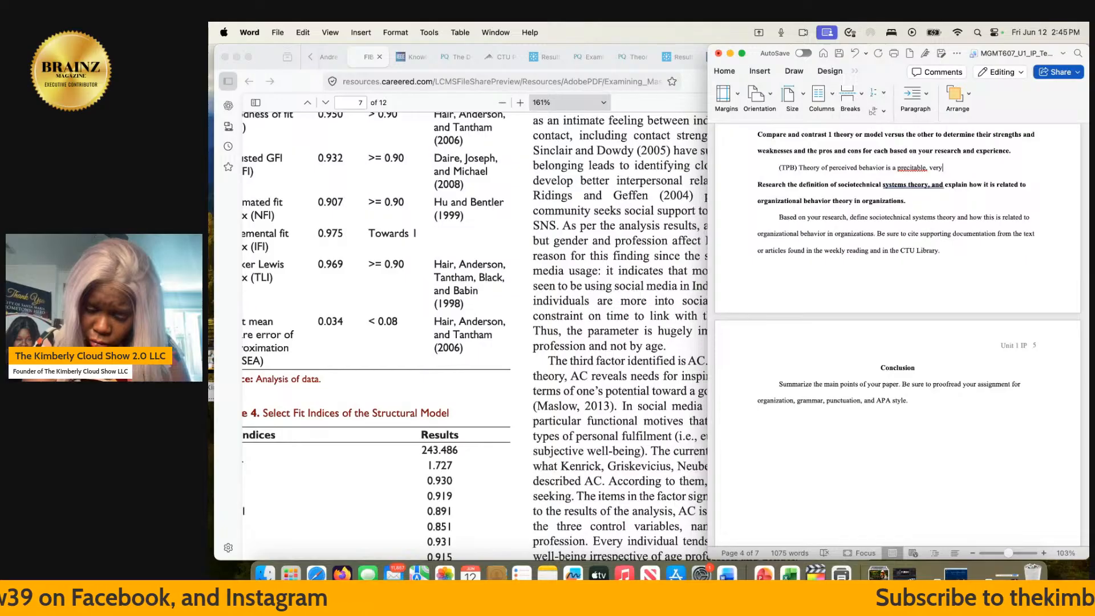
text( raw, )
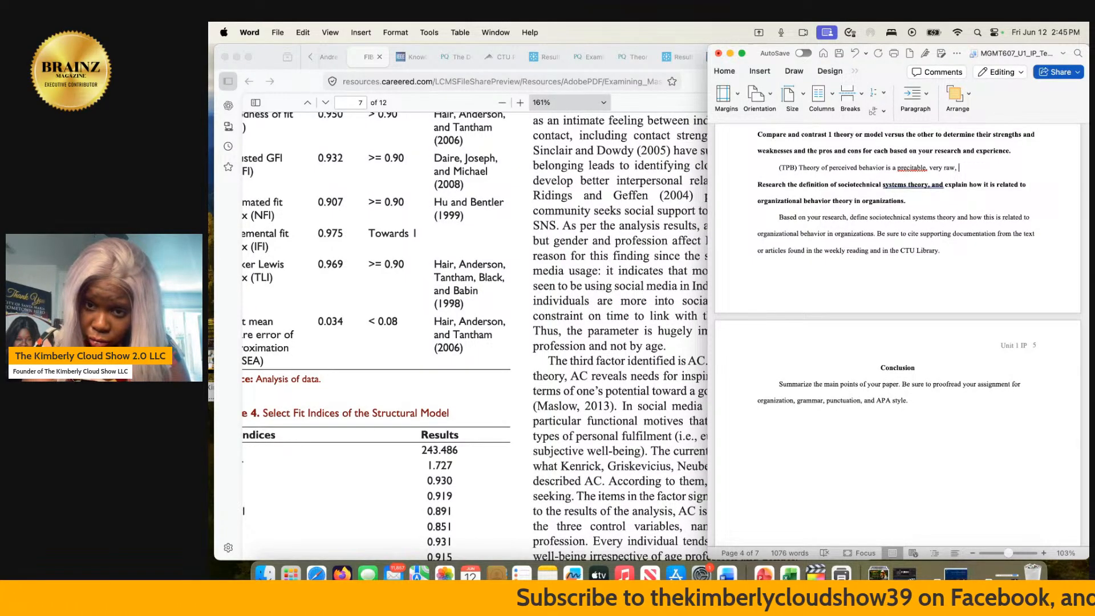
text(an)
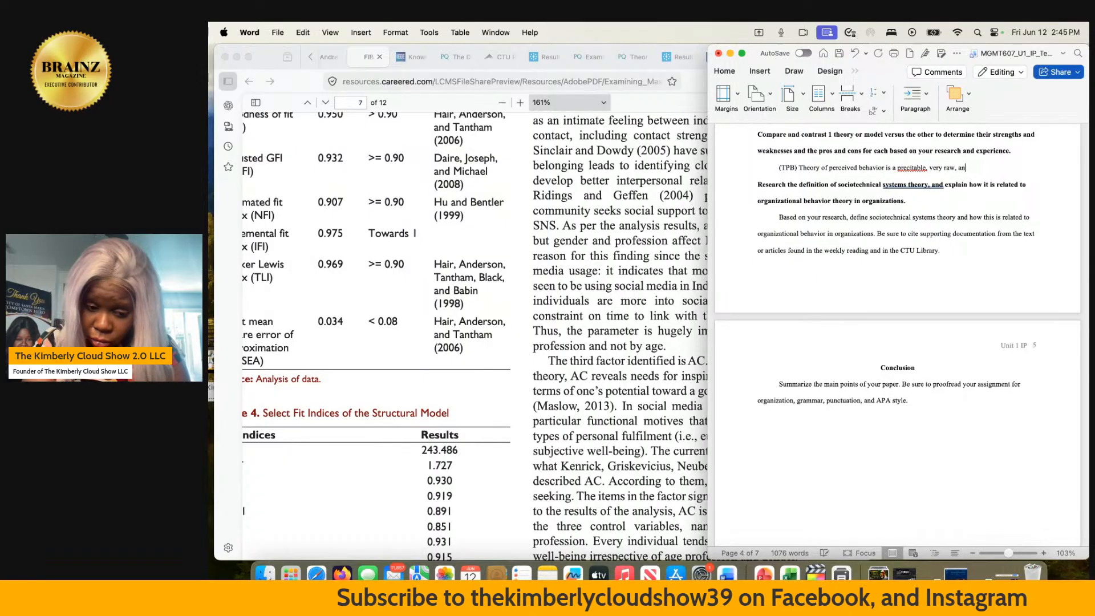
text(d studied)
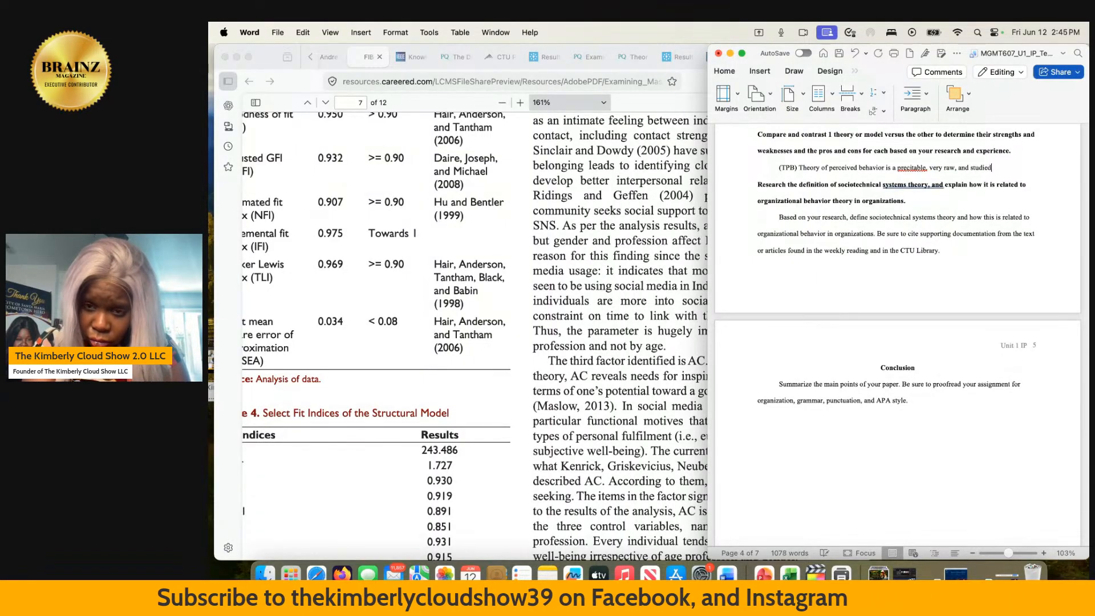
text( fiel)
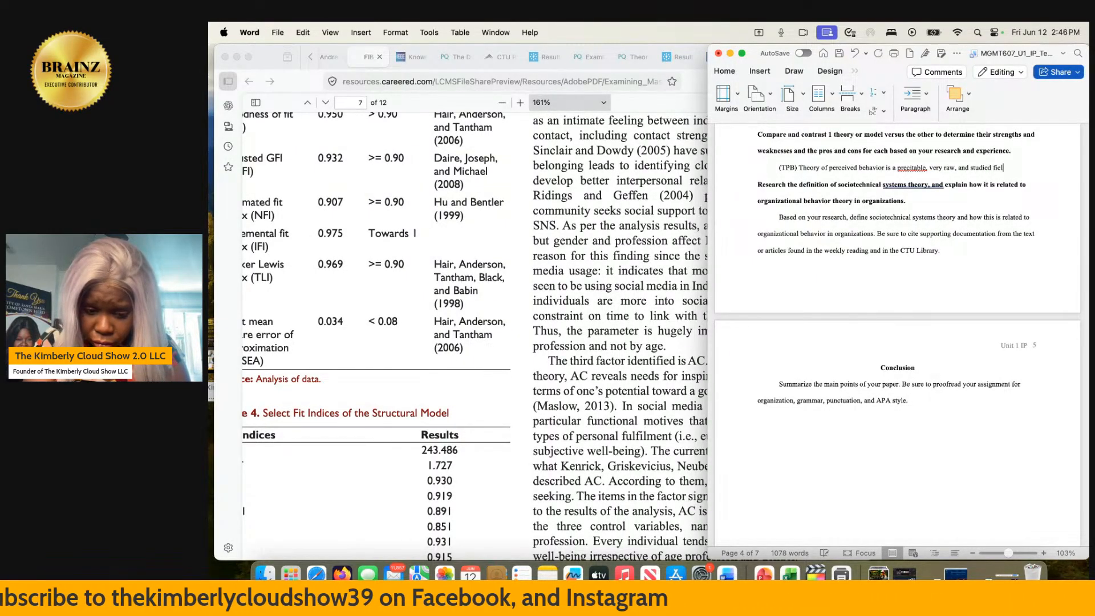
text(d that en)
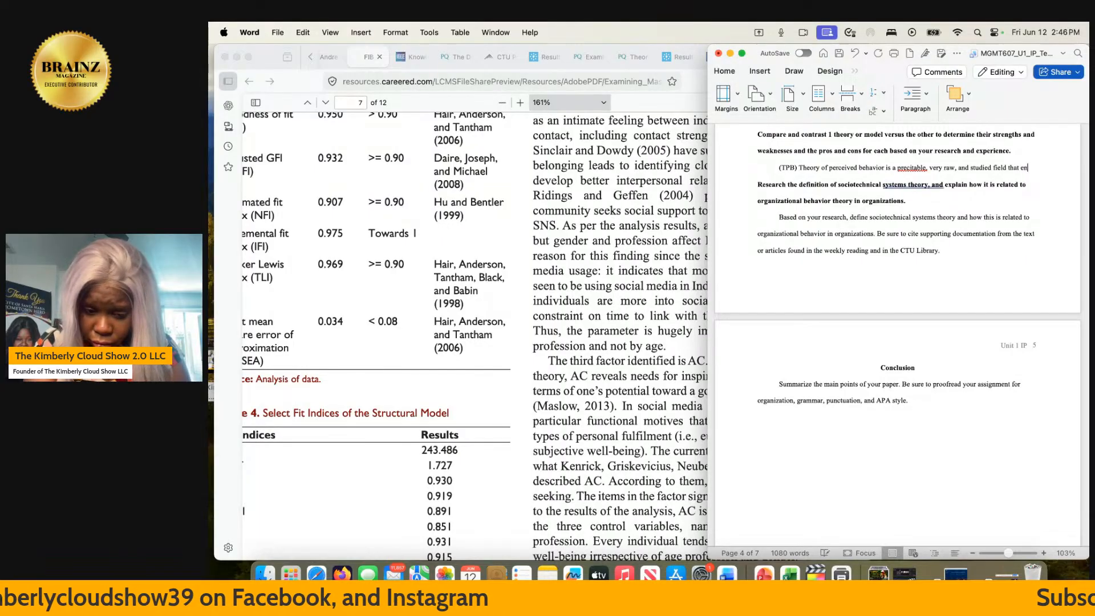
text(tails wit)
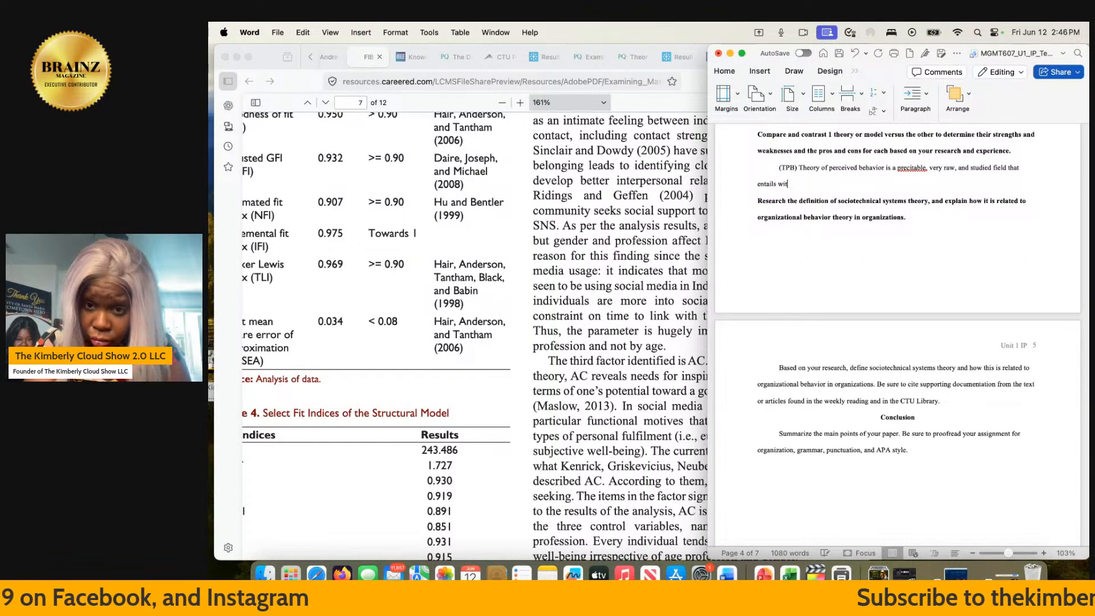
text(h a)
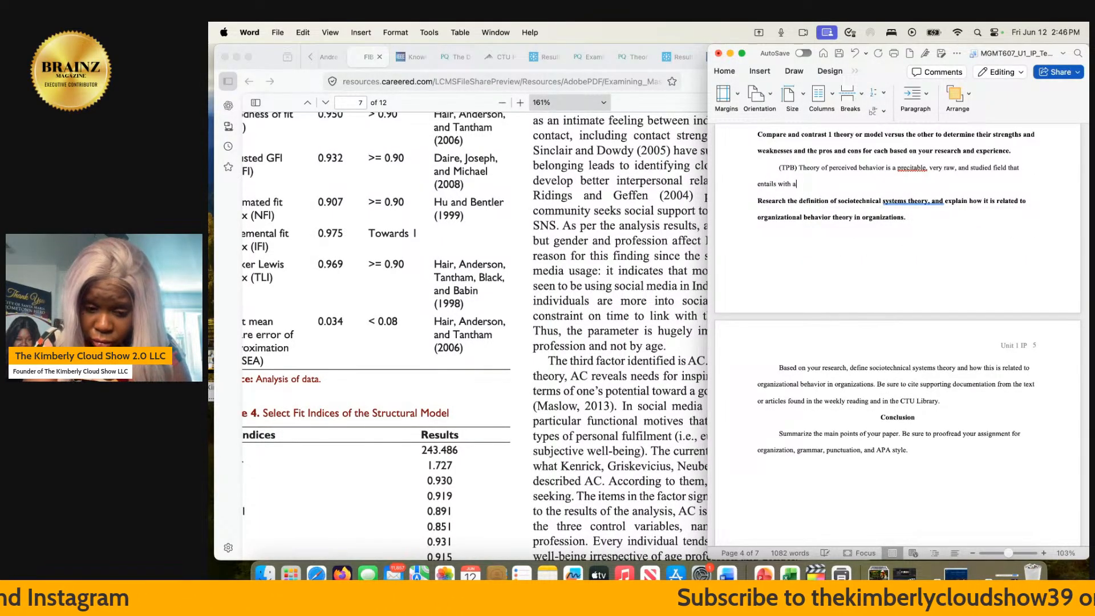
key(BackSpace)
text(p)
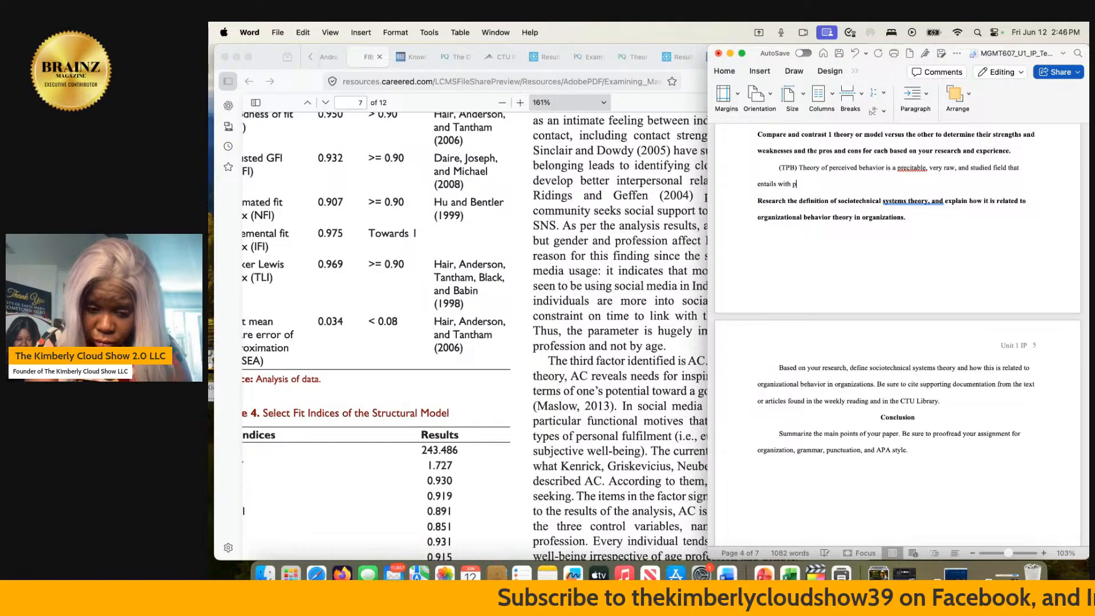
text(rediti)
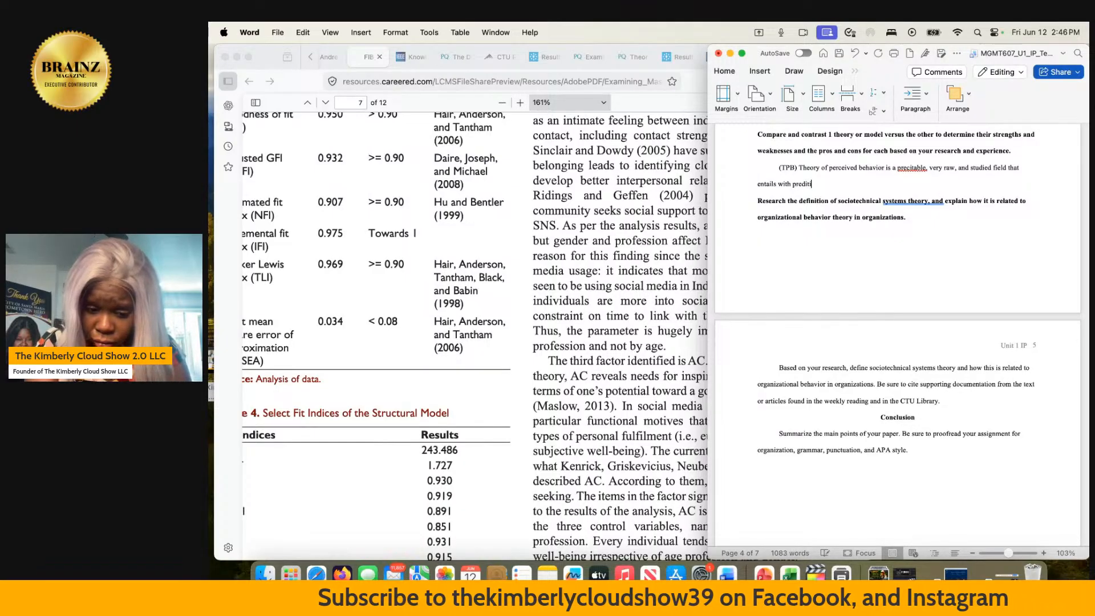
text(dicting )
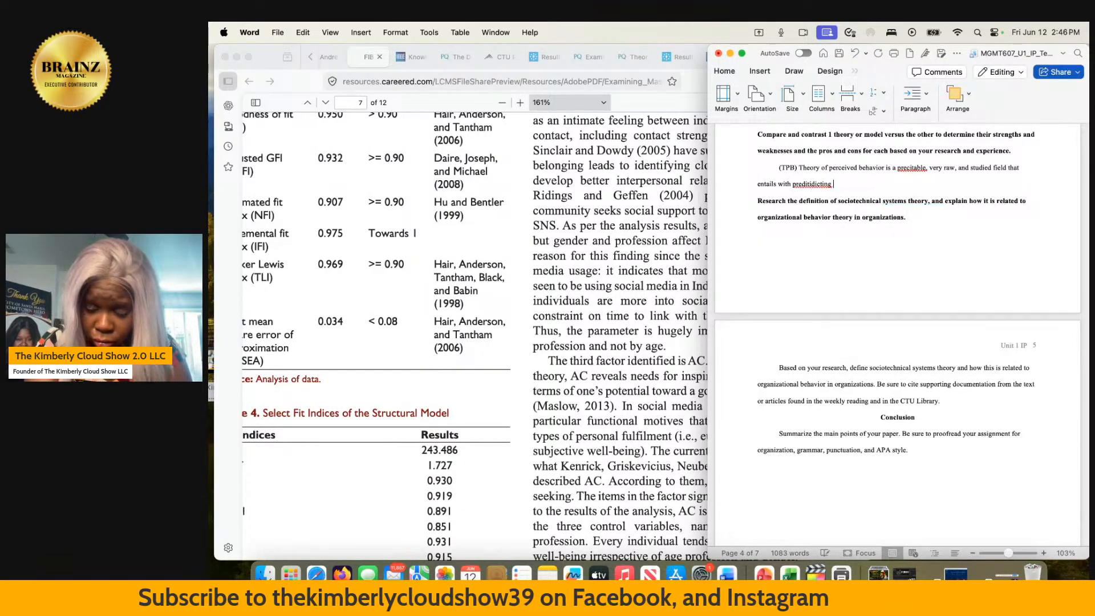
text(what an in)
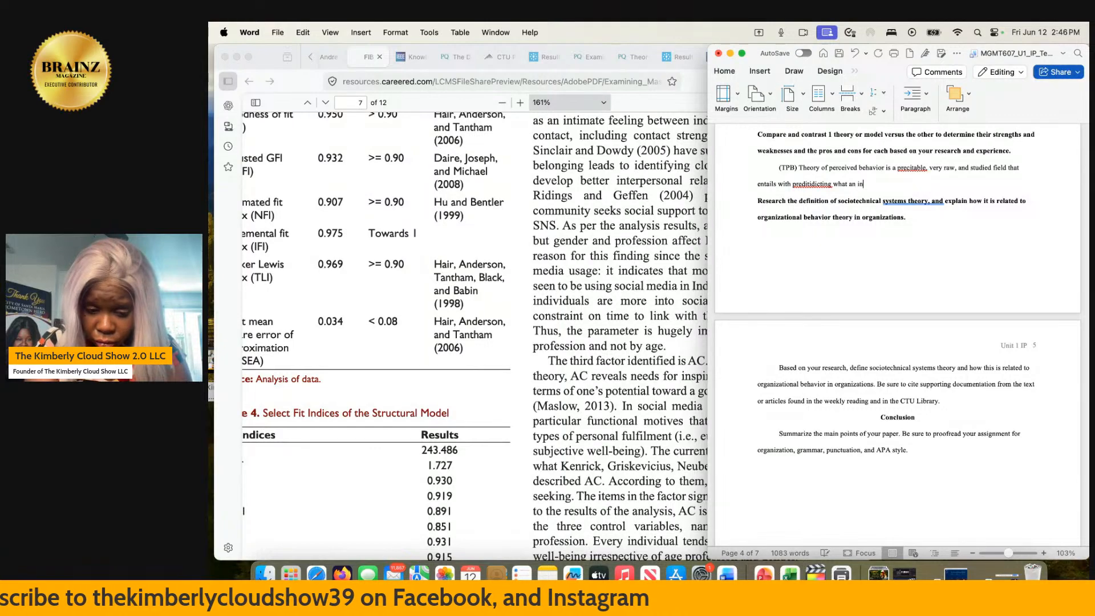
text(divisu)
- Extend the TPB sentence with "entails with preditidicting what an individual is going to"
key(BackSpace)
key(BackSpace)
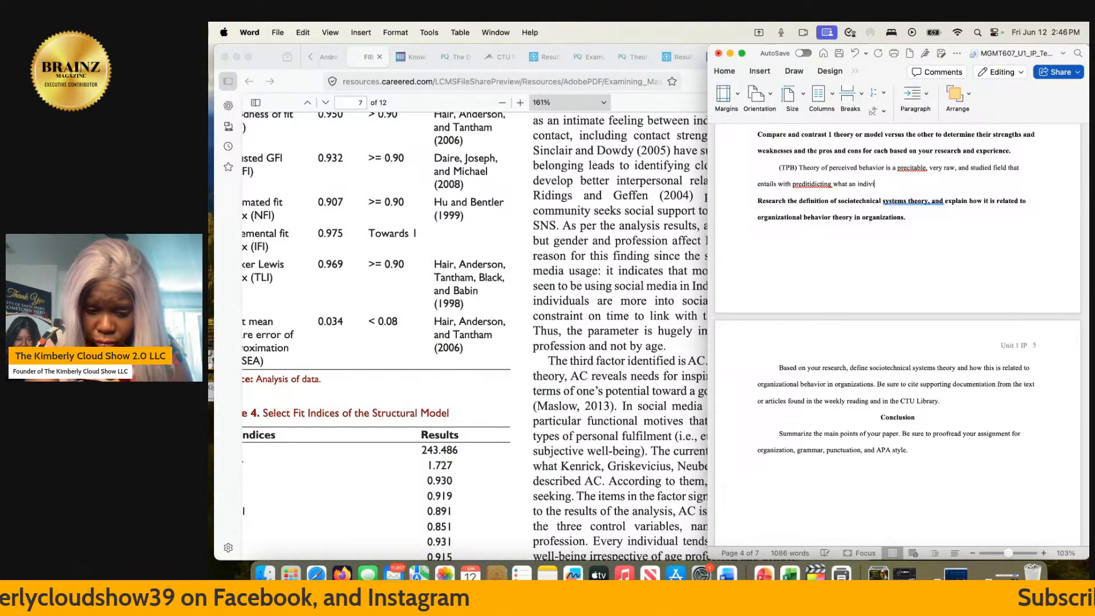
text(dual is)
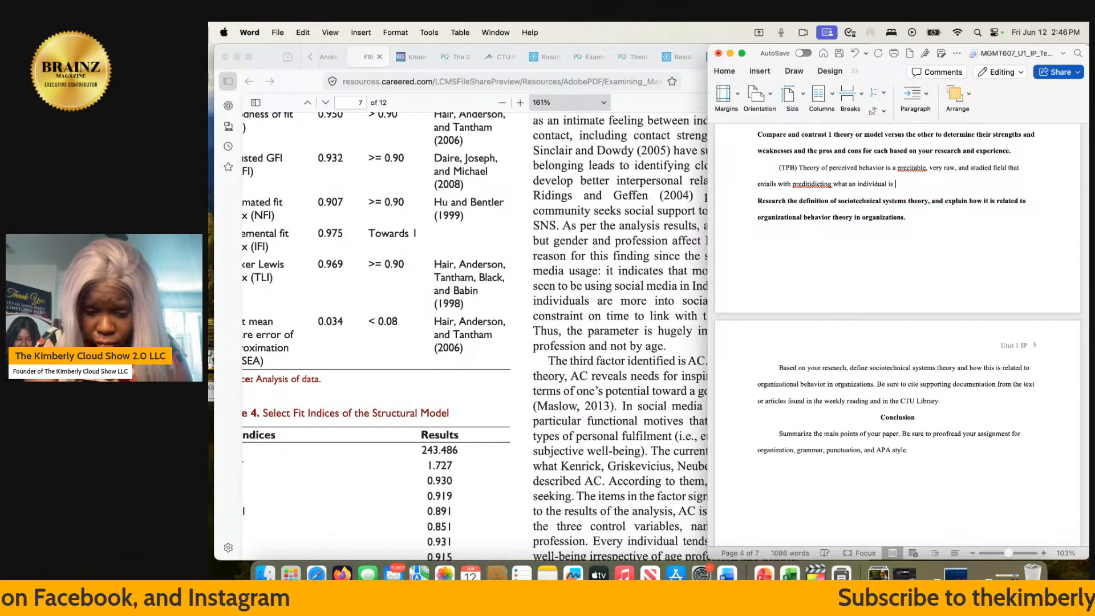
text( going)
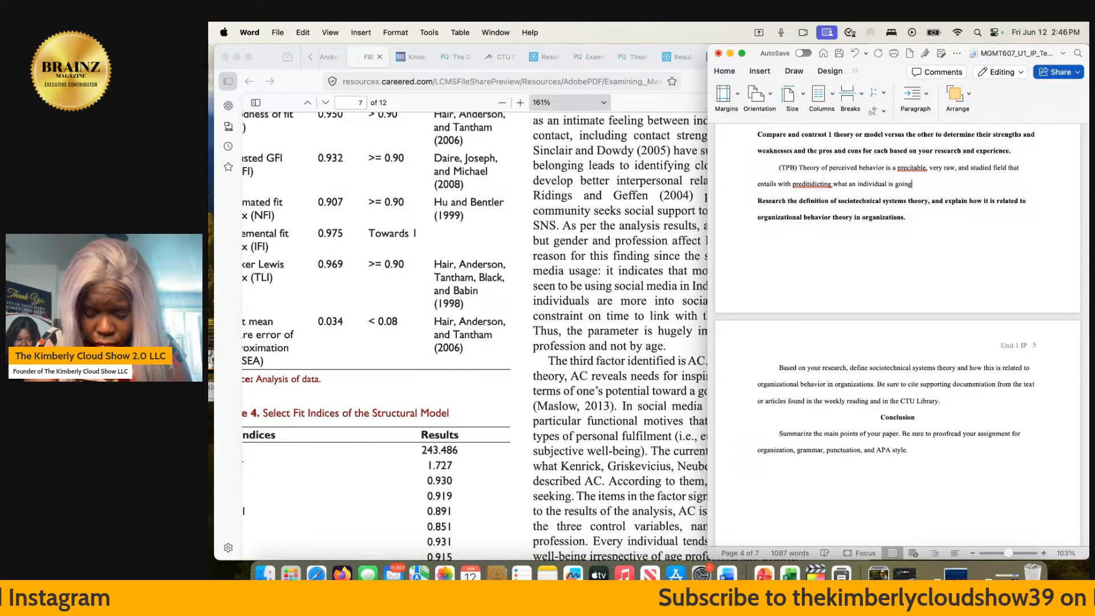
text( to do at)
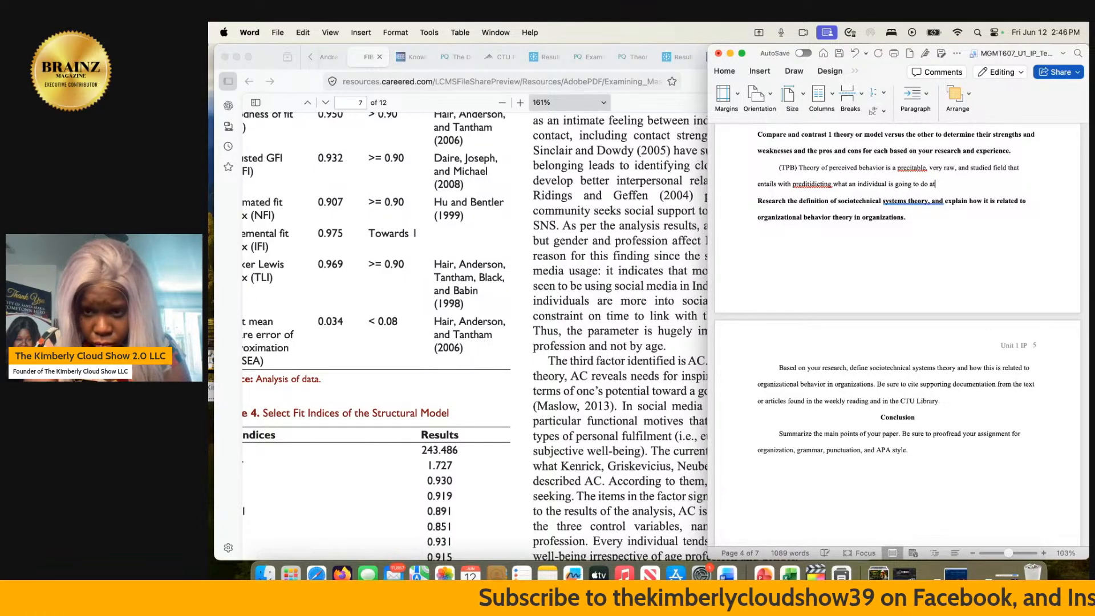
text( work ba)
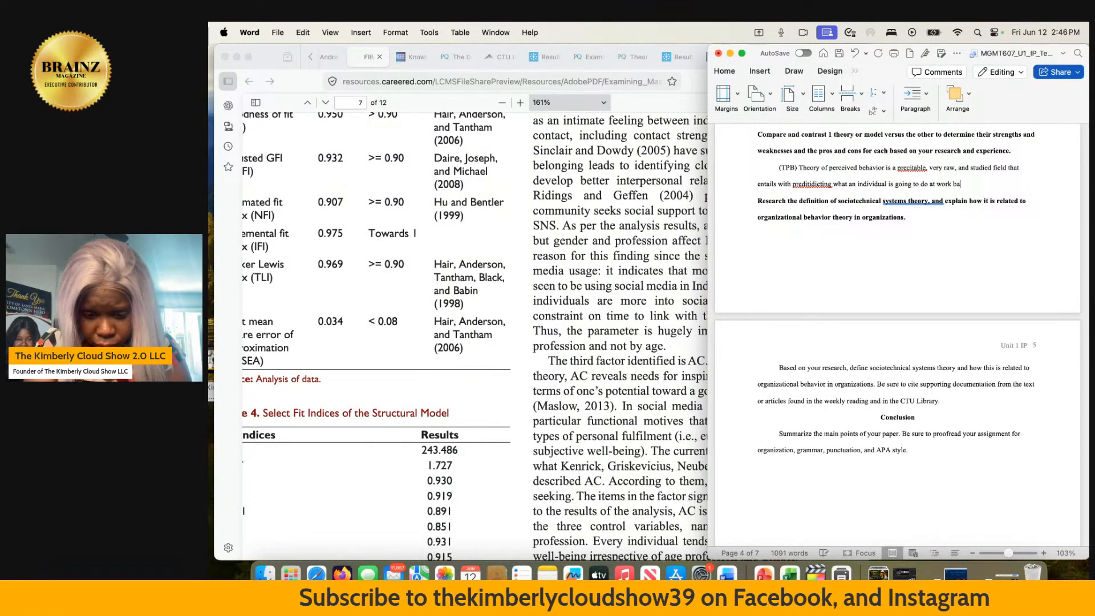
text(sed on the )
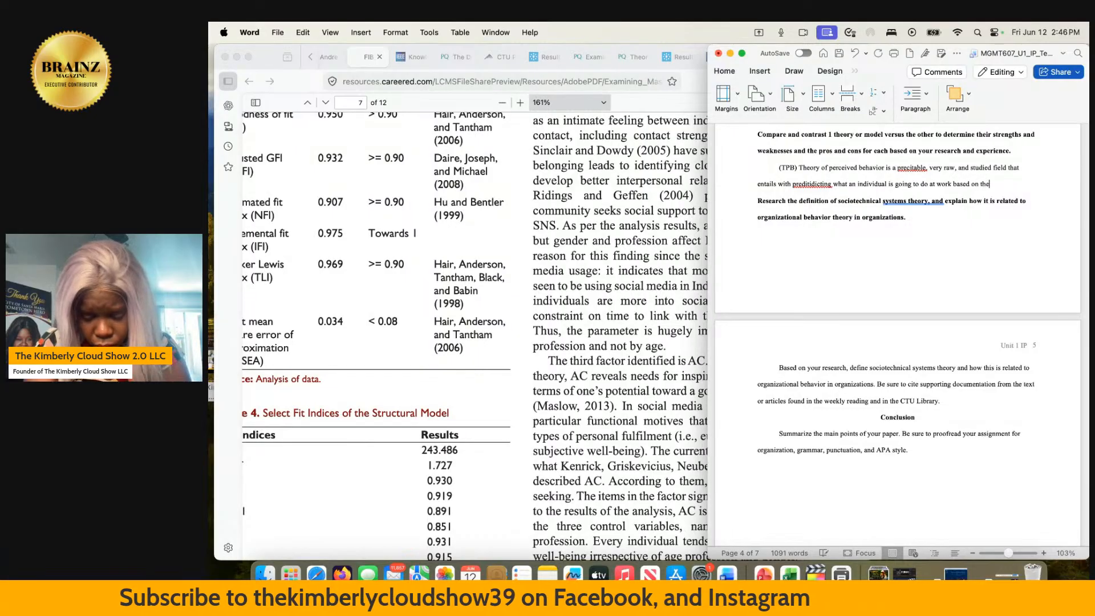
text(work )
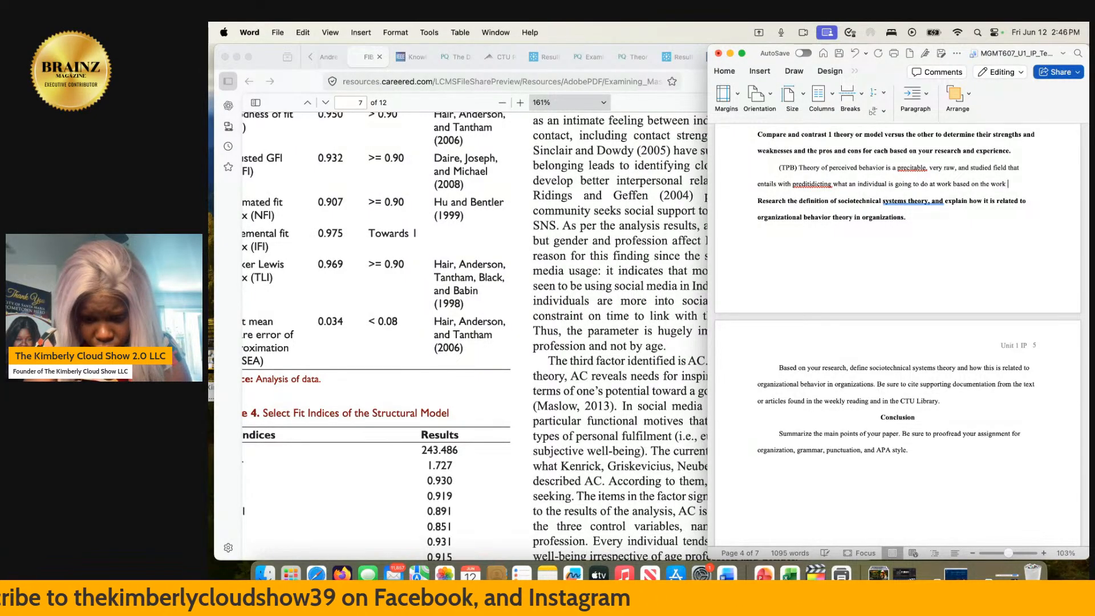
text(you put into)
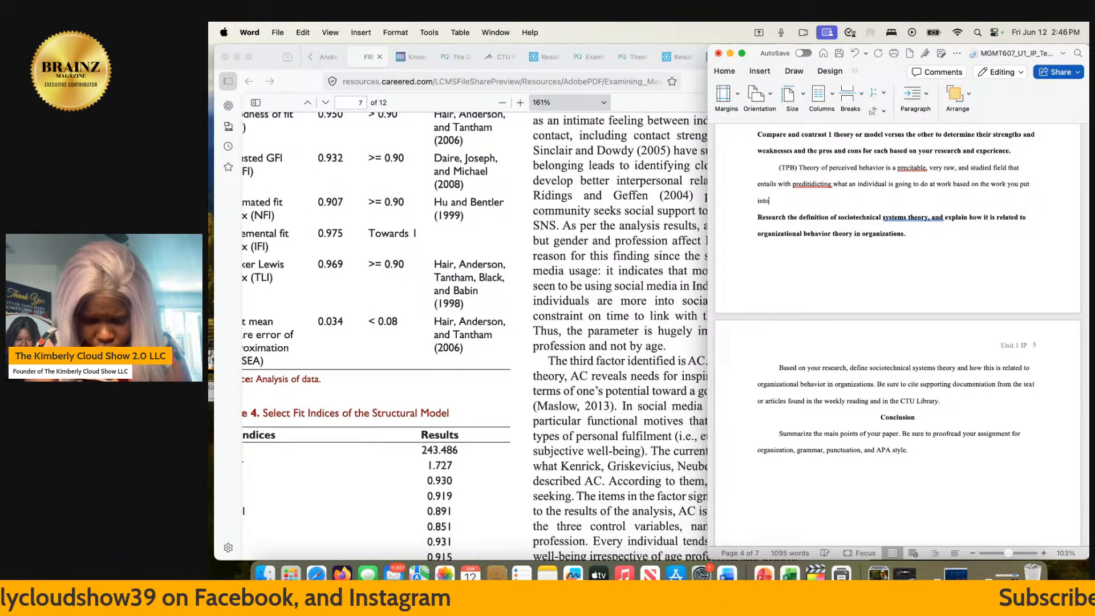
text( that employee)
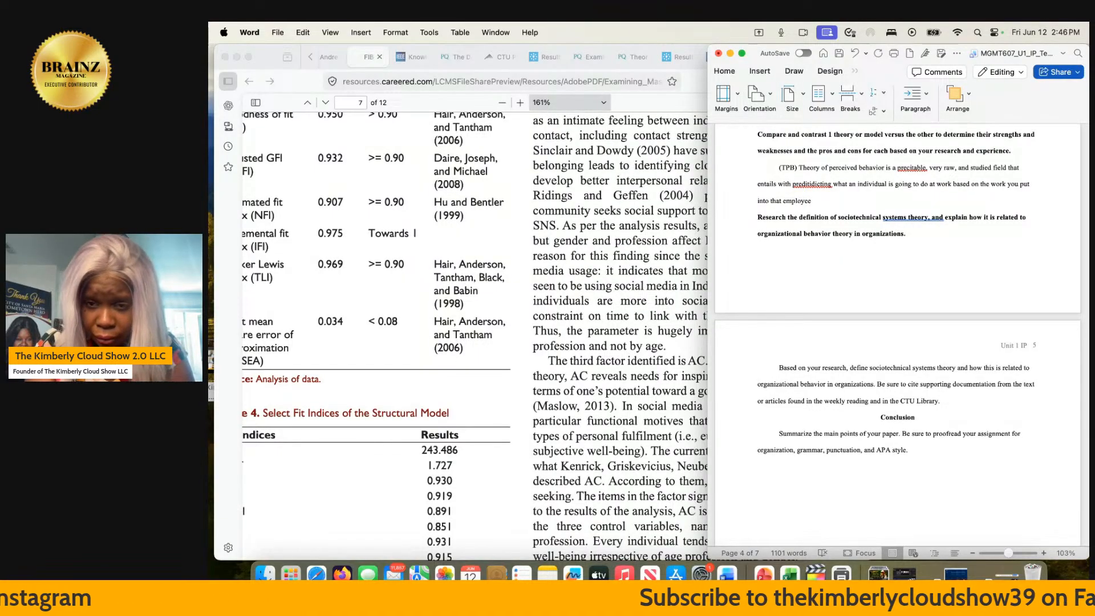
- Correct the misspelled "preditidicting" in the TPB sentence to "predicting"
click(800, 185)
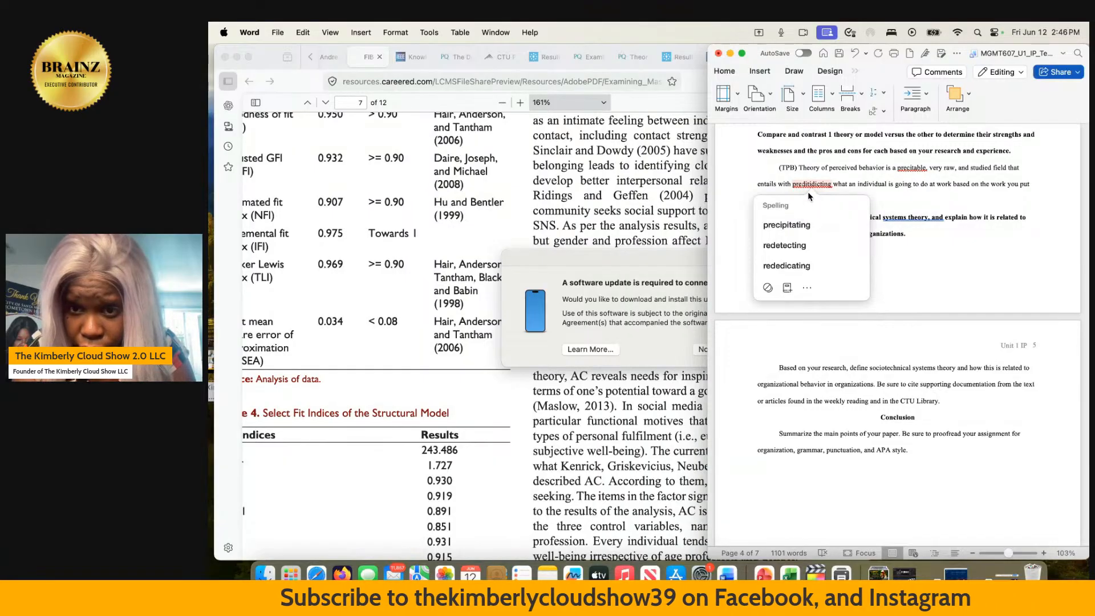
click(811, 185)
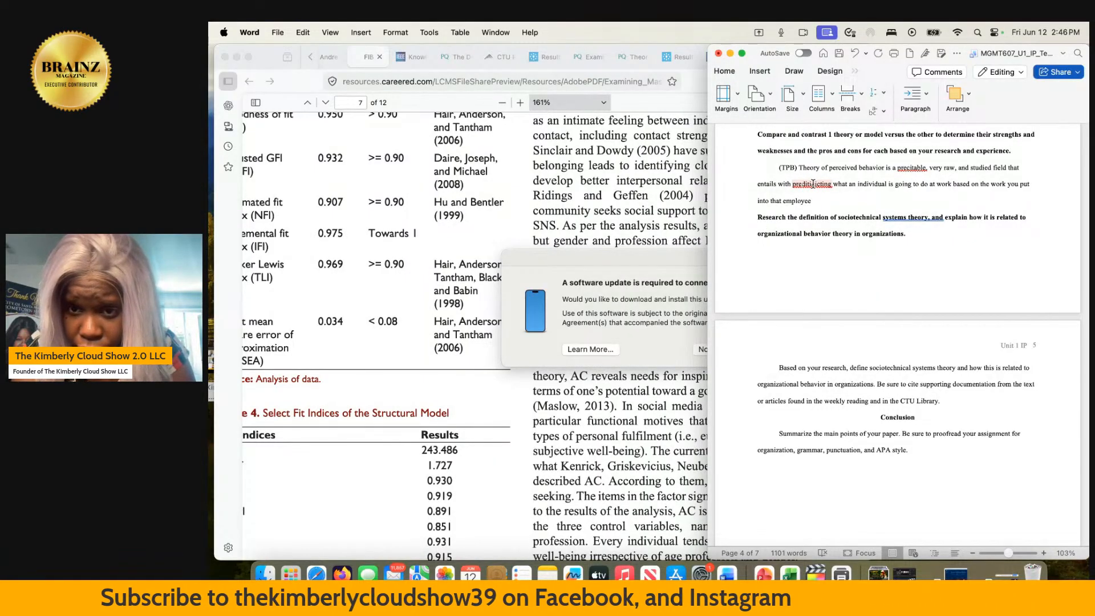
scroll(813, 184, down, 1)
scroll(813, 184, down, 2)
scroll(816, 189, up, 3)
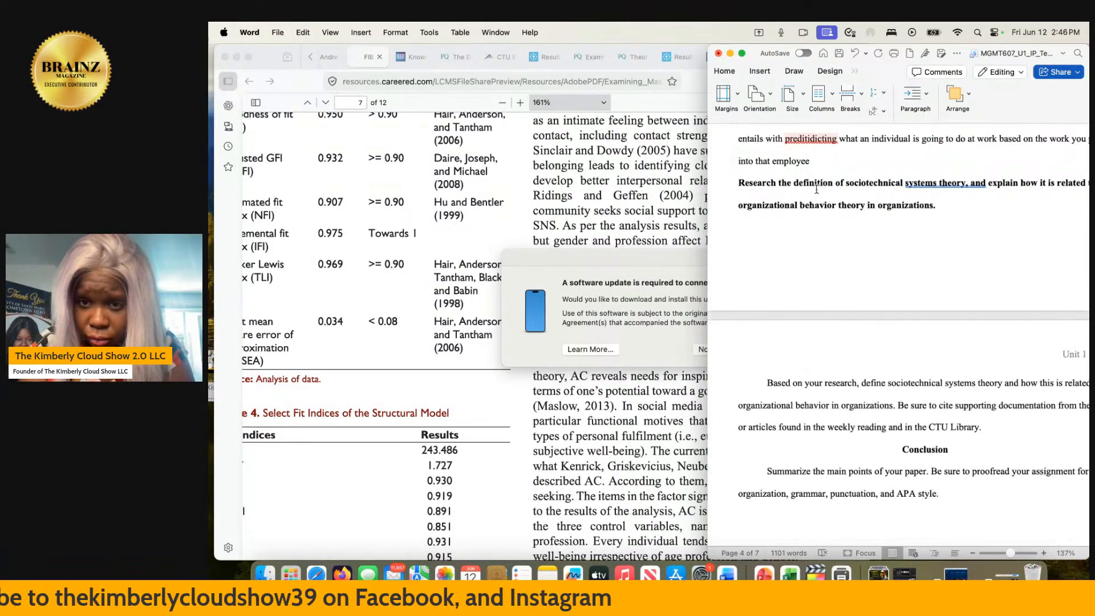
scroll(815, 189, up, 3)
scroll(817, 211, up, 2)
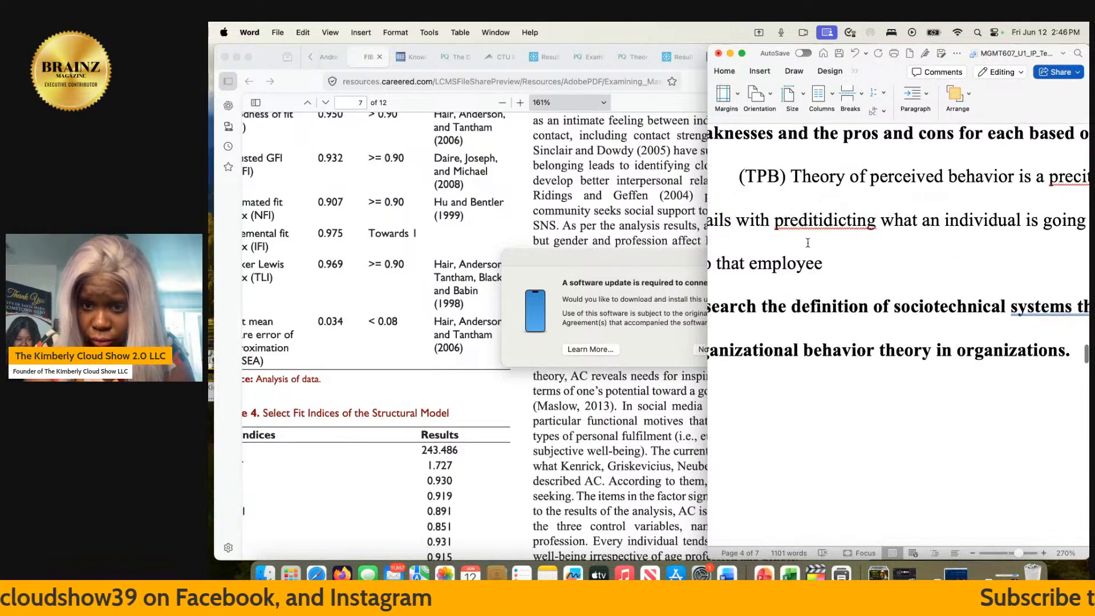
click(816, 221)
key(BackSpace)
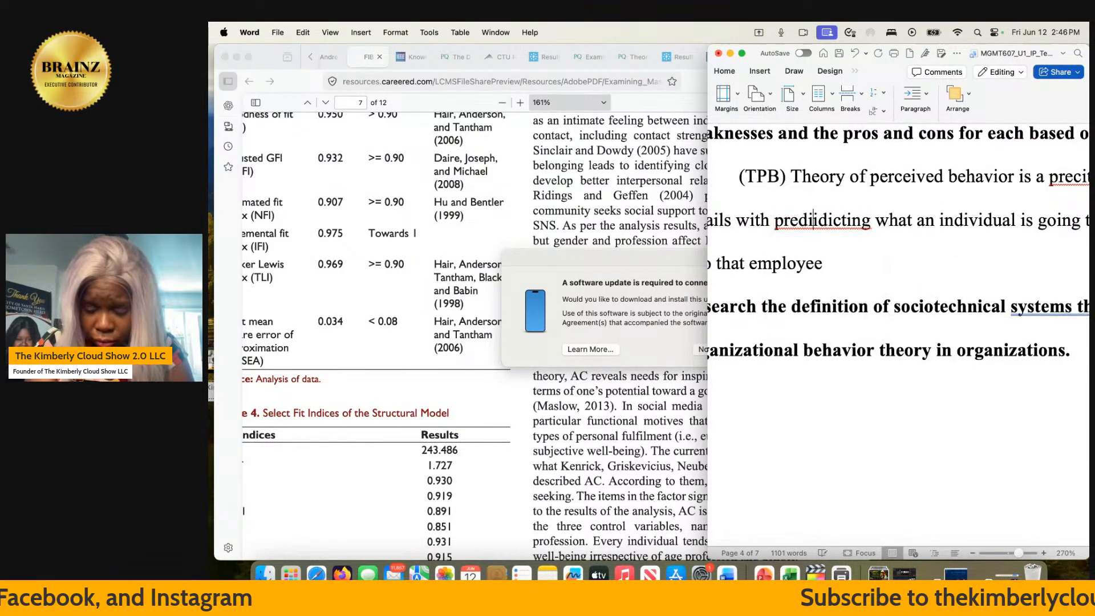
key(BackSpace)
text(c)
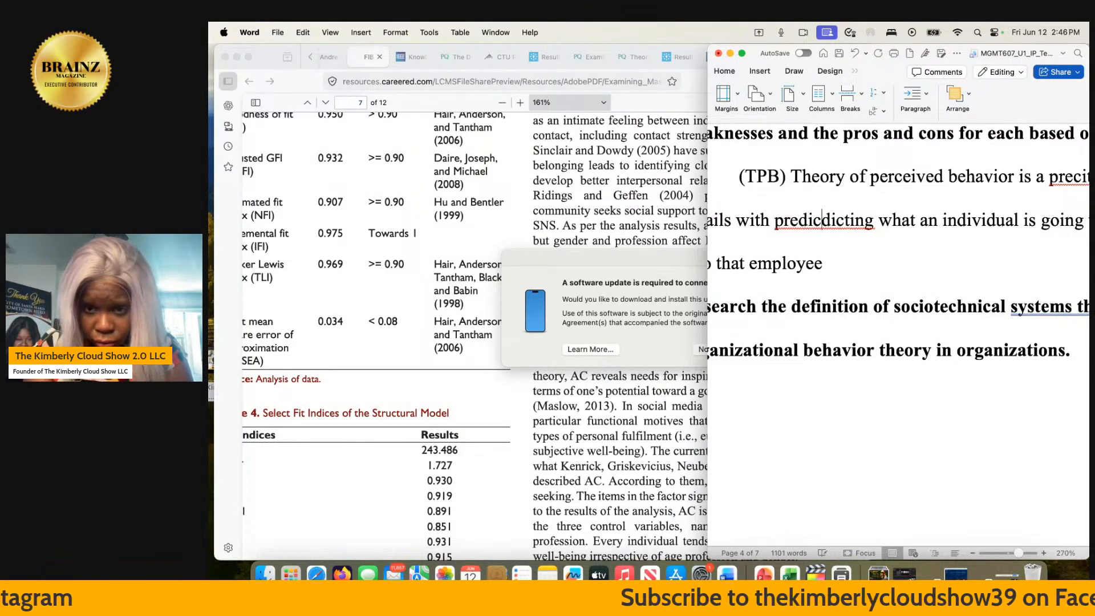
key(Delete)
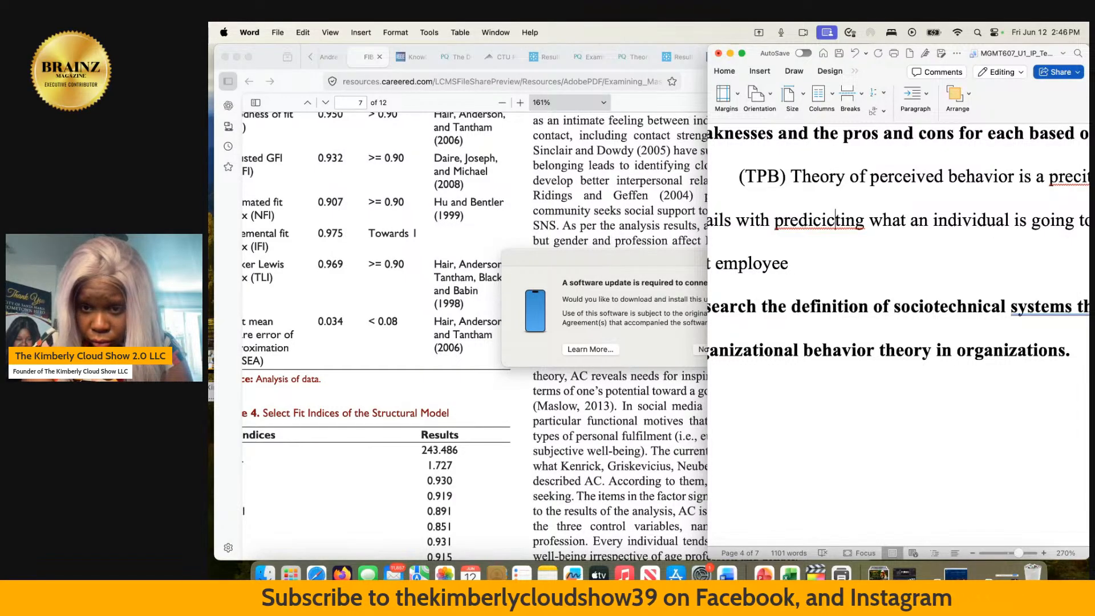
key(BackSpace)
key(BackSpace)
- Correct the misspelled "precitable" in the TPB sentence to "predictable"
scroll(897, 339, right, 5)
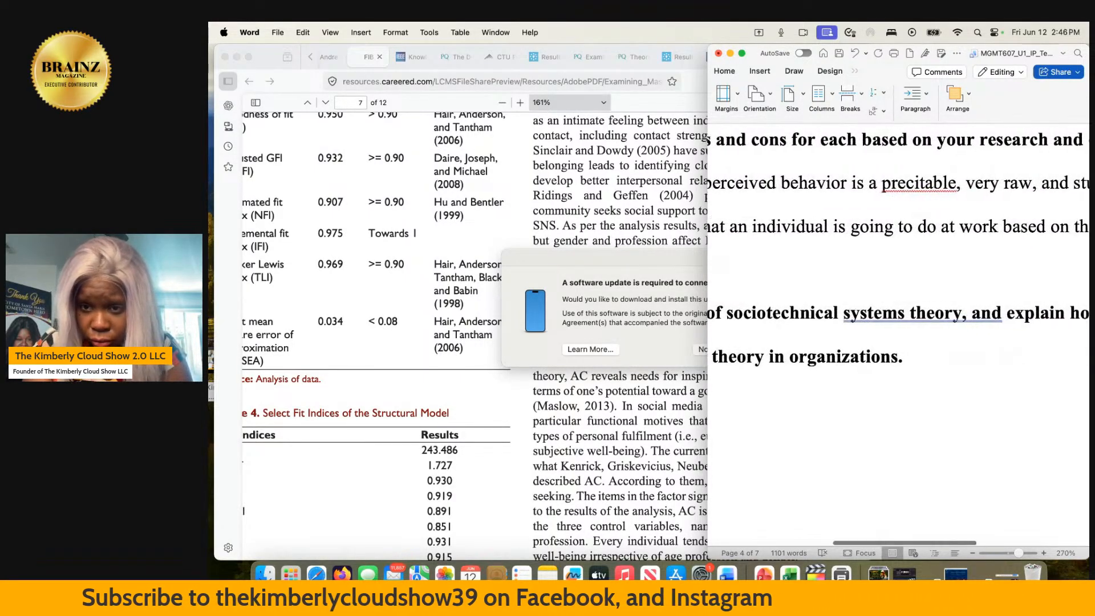
click(907, 187)
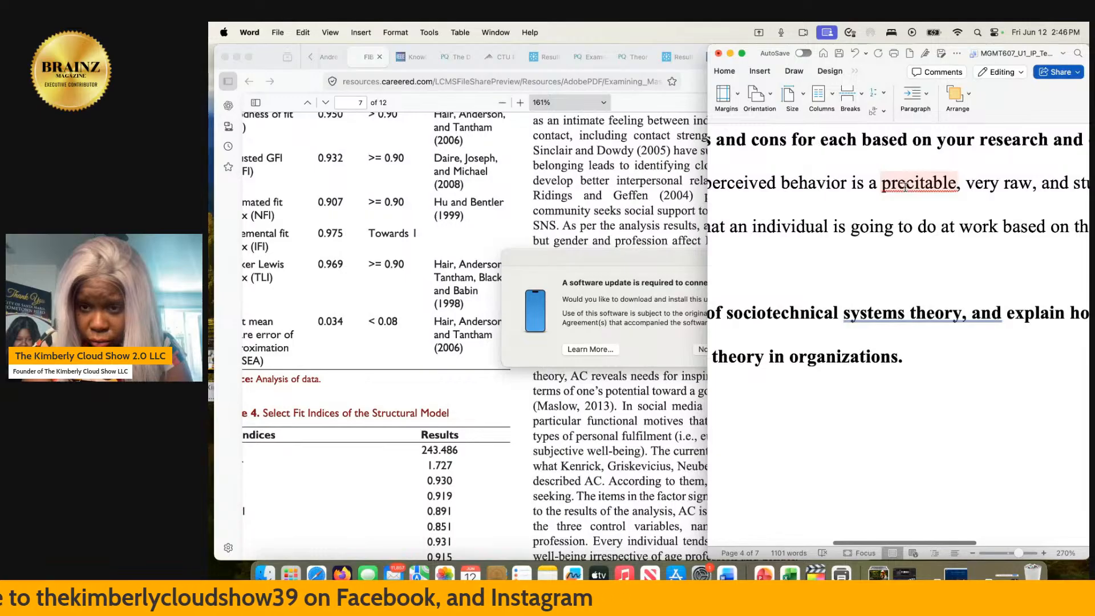
right_click(905, 187)
text(di)
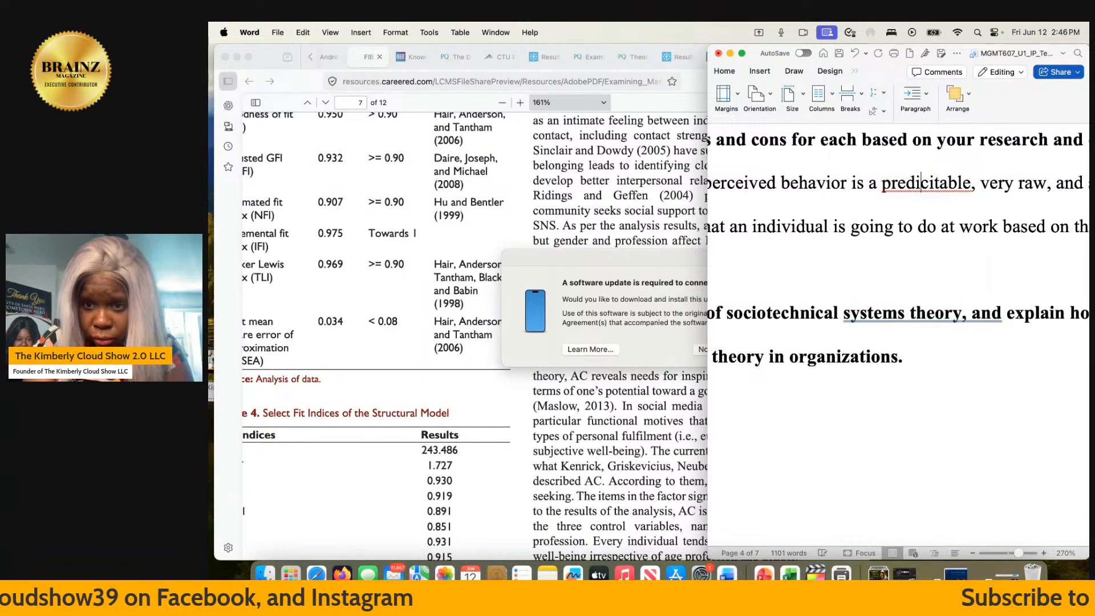
click(939, 187)
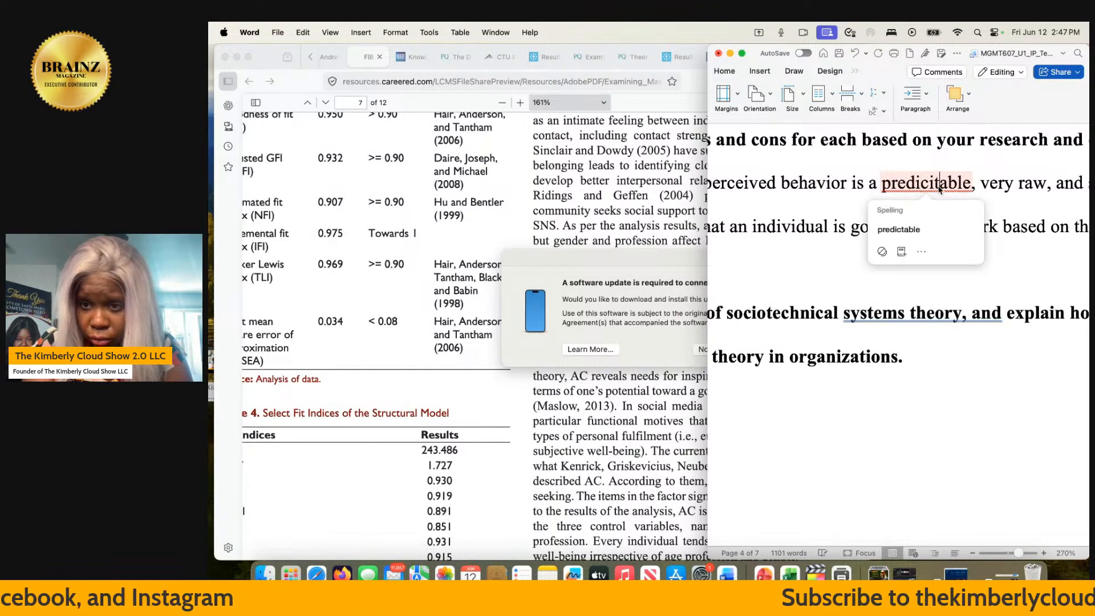
key(BackSpace)
key(BackSpace)
text(t)
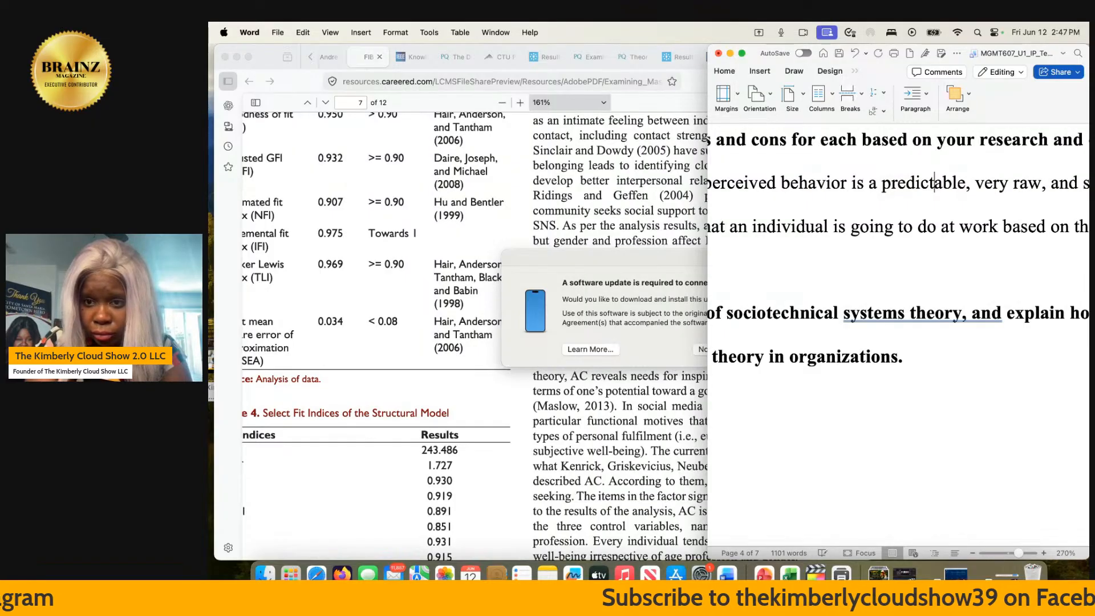
- Review the compare-and-contrast prompt, the TPB paragraph beneath it and the sociotechnical systems prompt that follows
scroll(898, 336, down, 3)
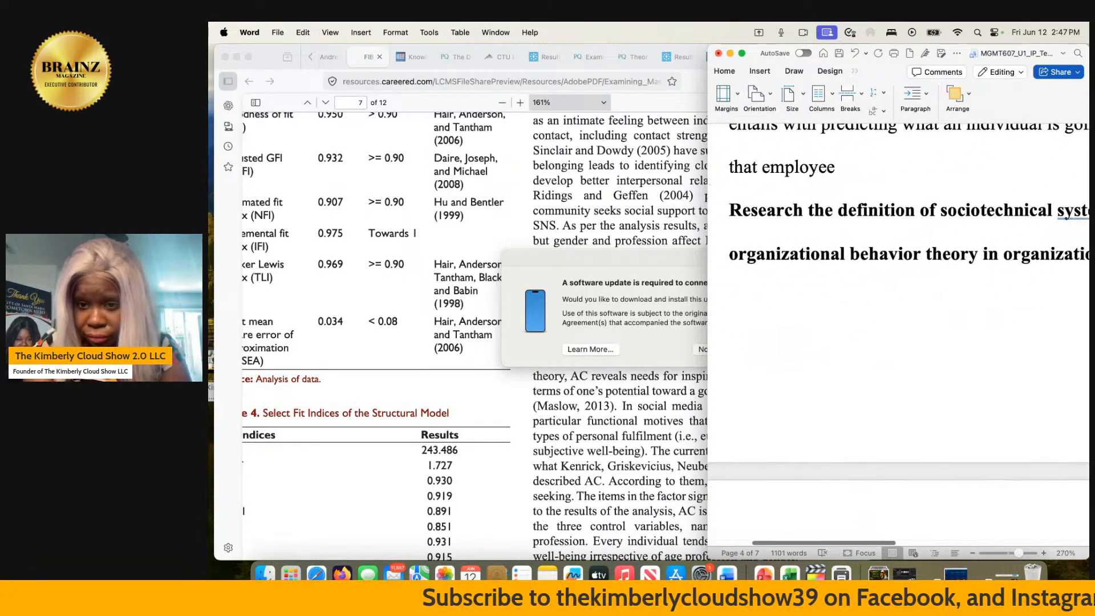
scroll(898, 336, up, 5)
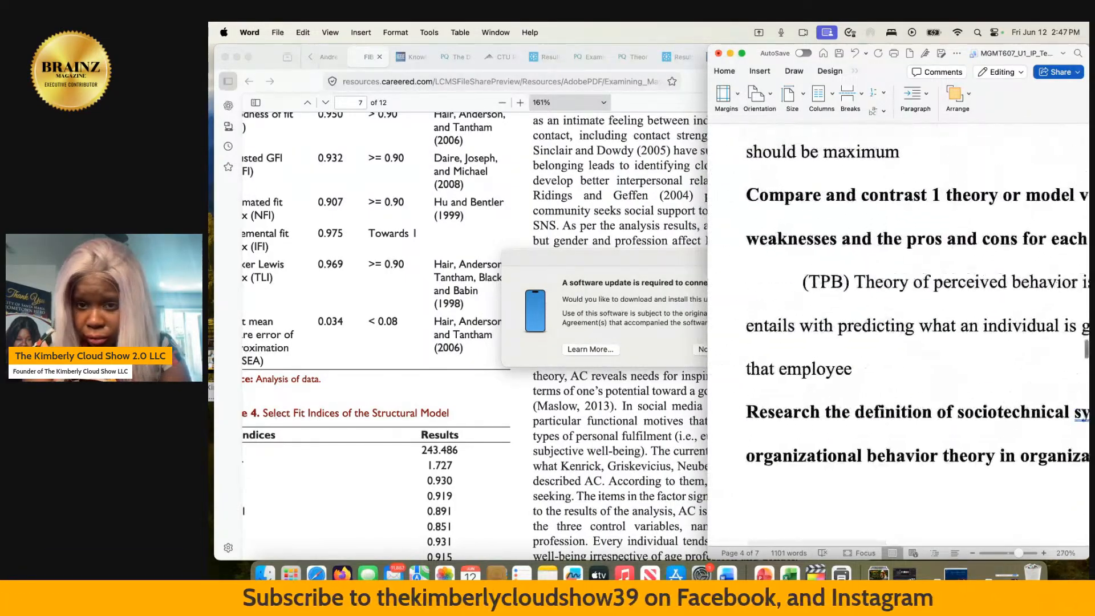
scroll(898, 336, up, 1)
scroll(898, 337, right, 1)
scroll(898, 337, down, 3)
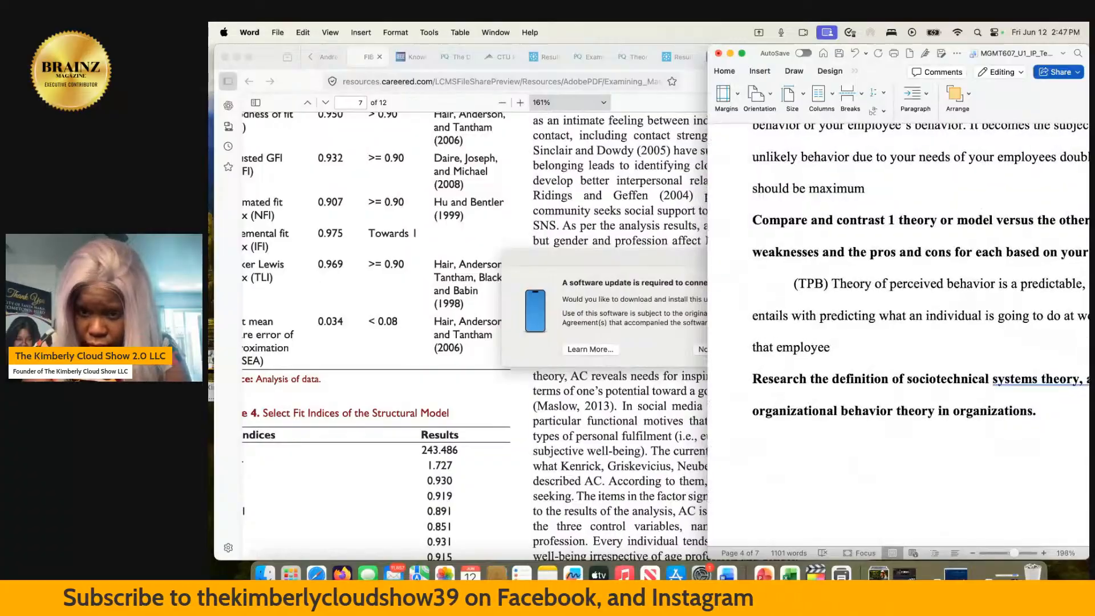
scroll(898, 336, up, 1)
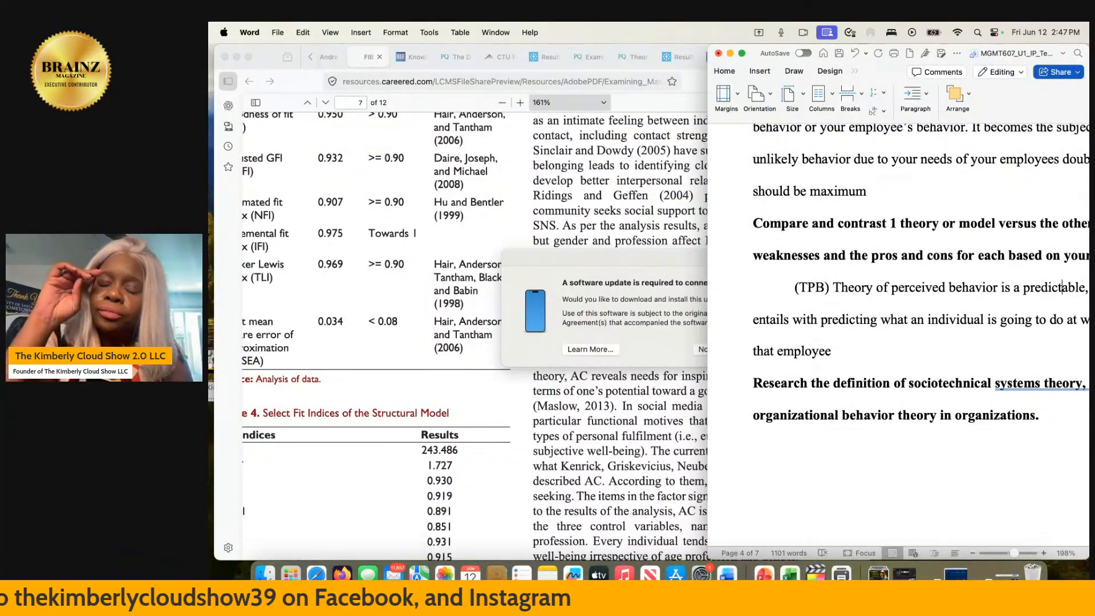
scroll(870, 264, up, 2)
scroll(869, 263, right, 4)
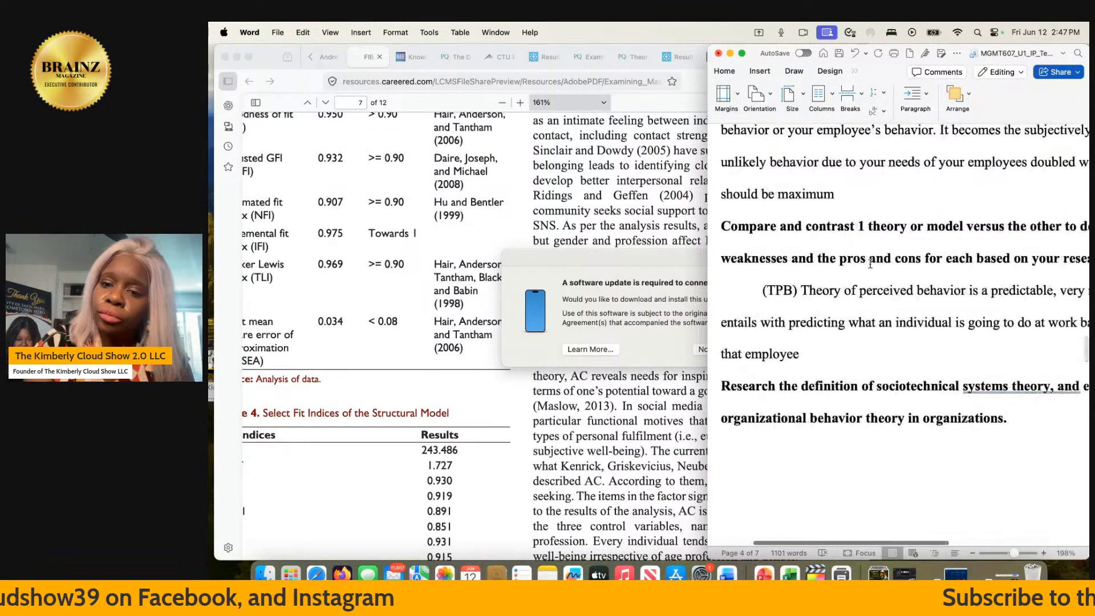
scroll(869, 263, left, 4)
scroll(870, 263, down, 2)
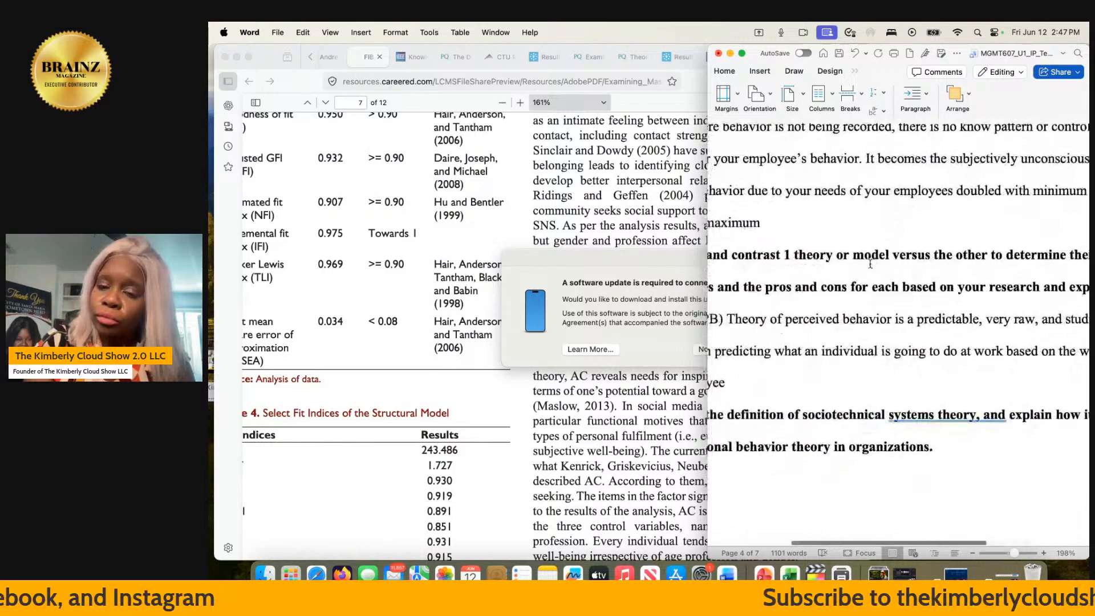
scroll(869, 263, down, 2)
scroll(870, 263, right, 5)
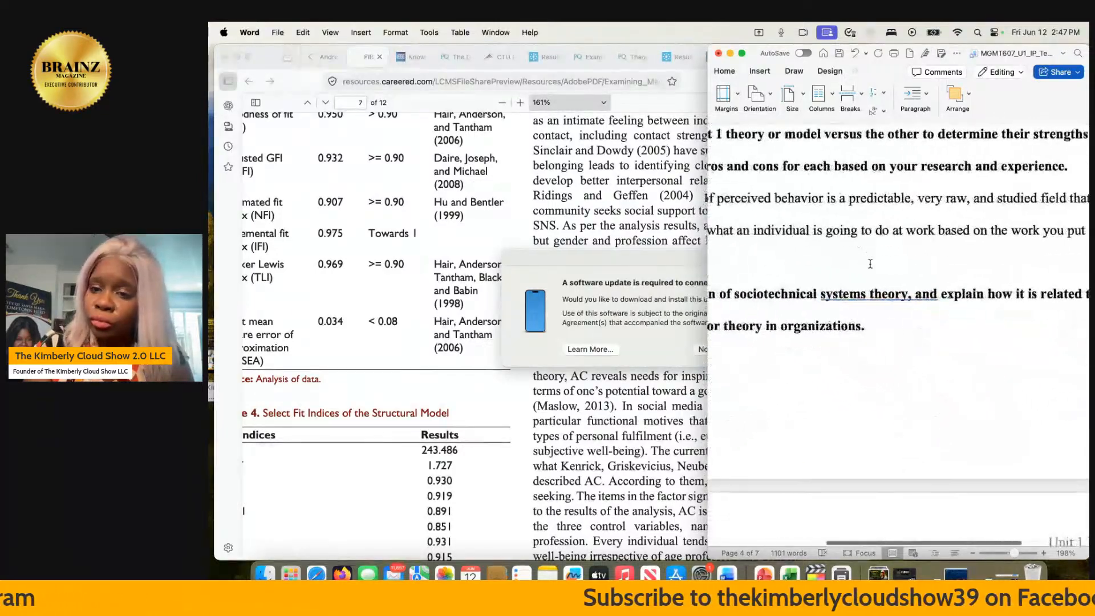
scroll(870, 263, left, 5)
scroll(870, 264, up, 1)
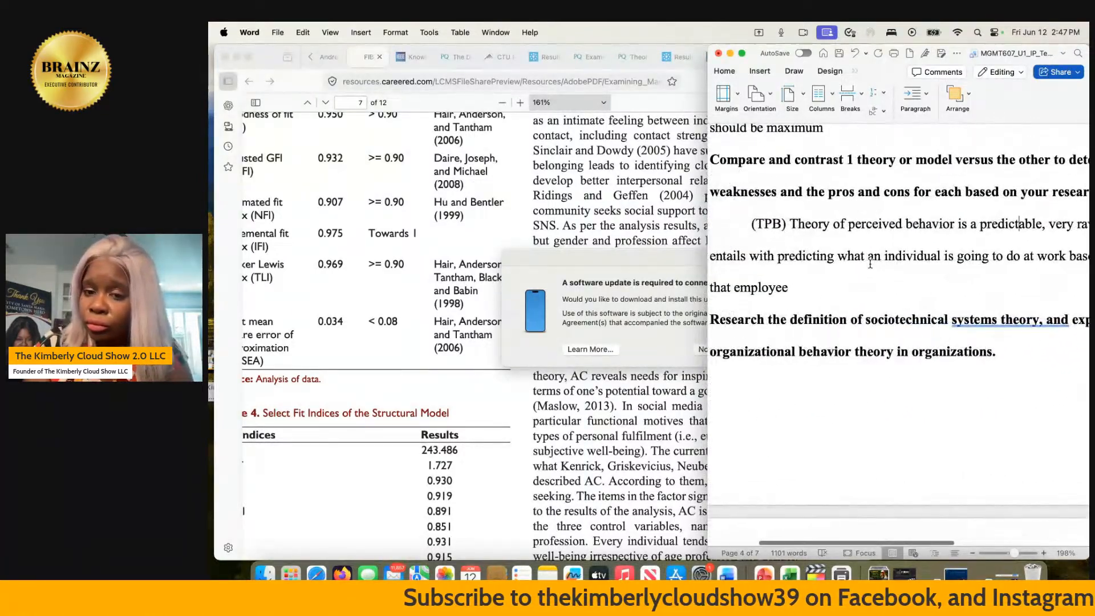
- End the TPB sentence with a period and begin a new one with "There streghts is that if you can predict and perceive"
text(.)
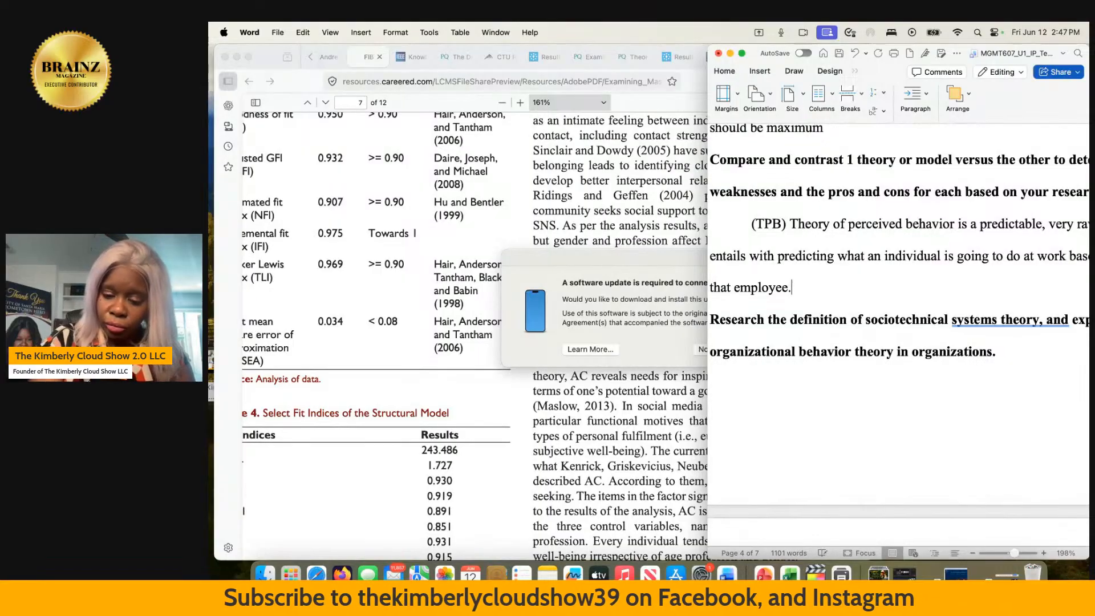
text( There st)
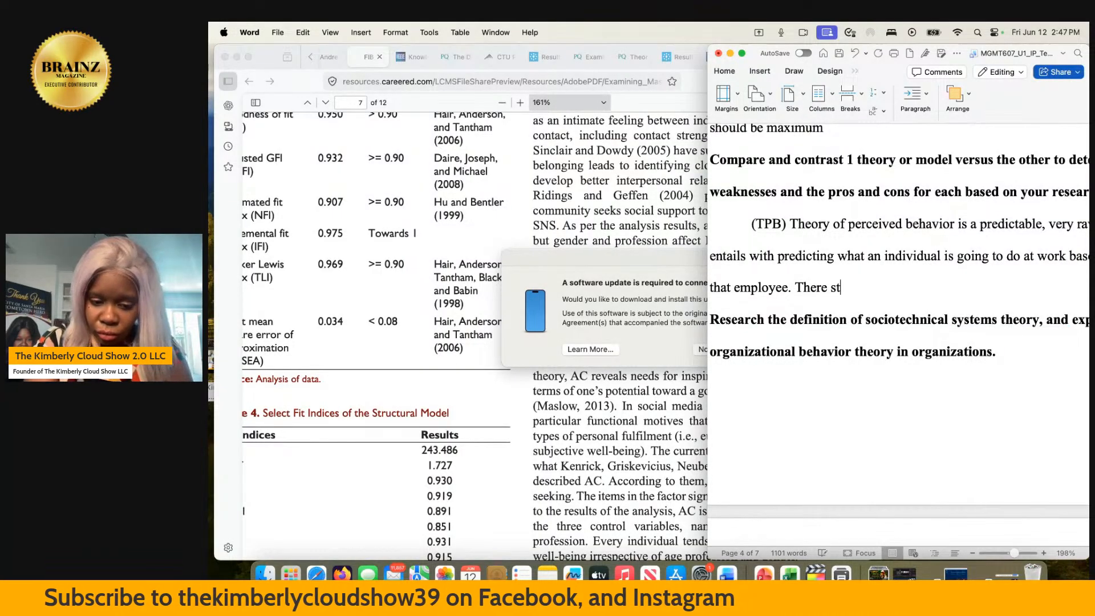
text(reghts )
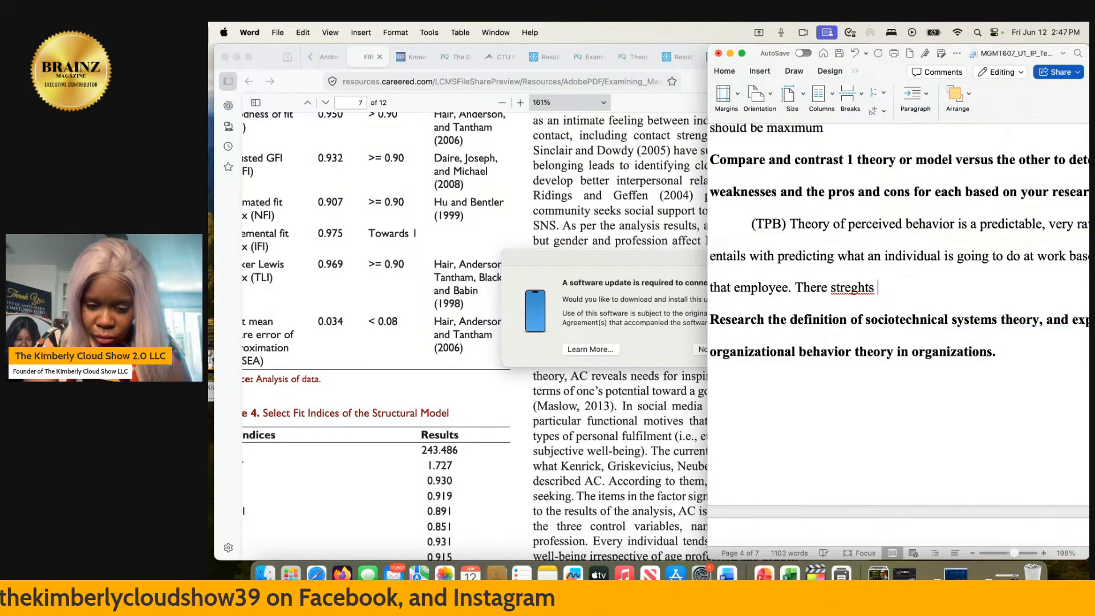
text(is that )
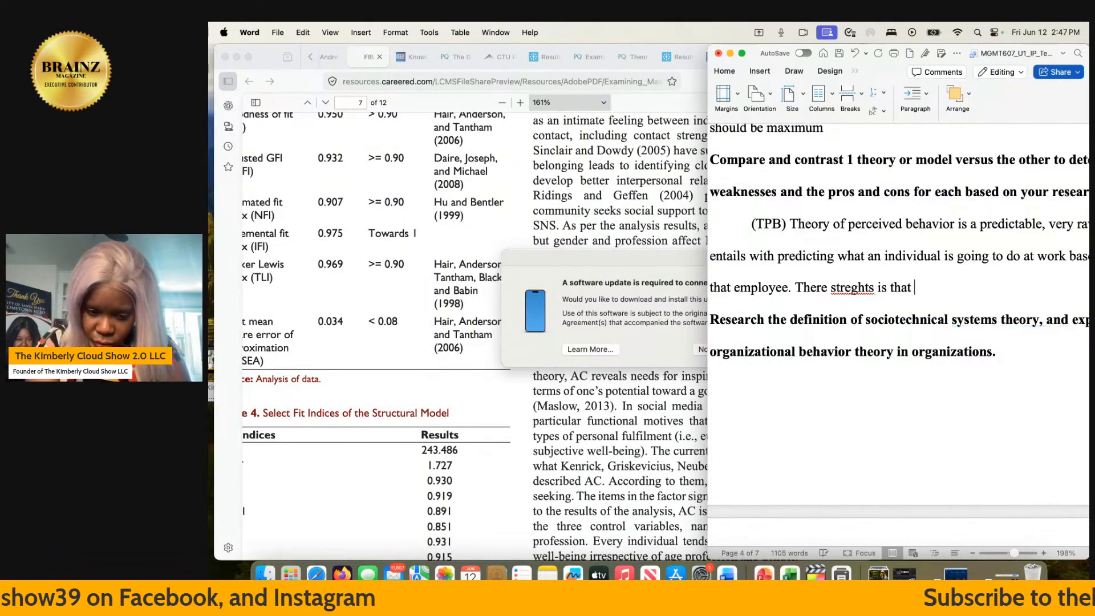
text(if you )
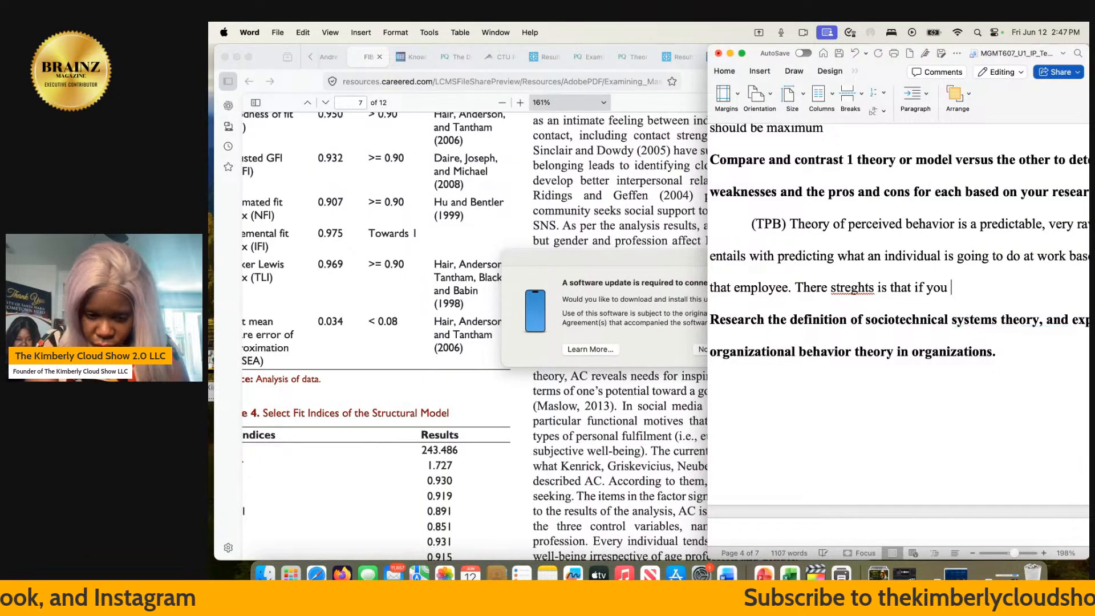
text(can predict )
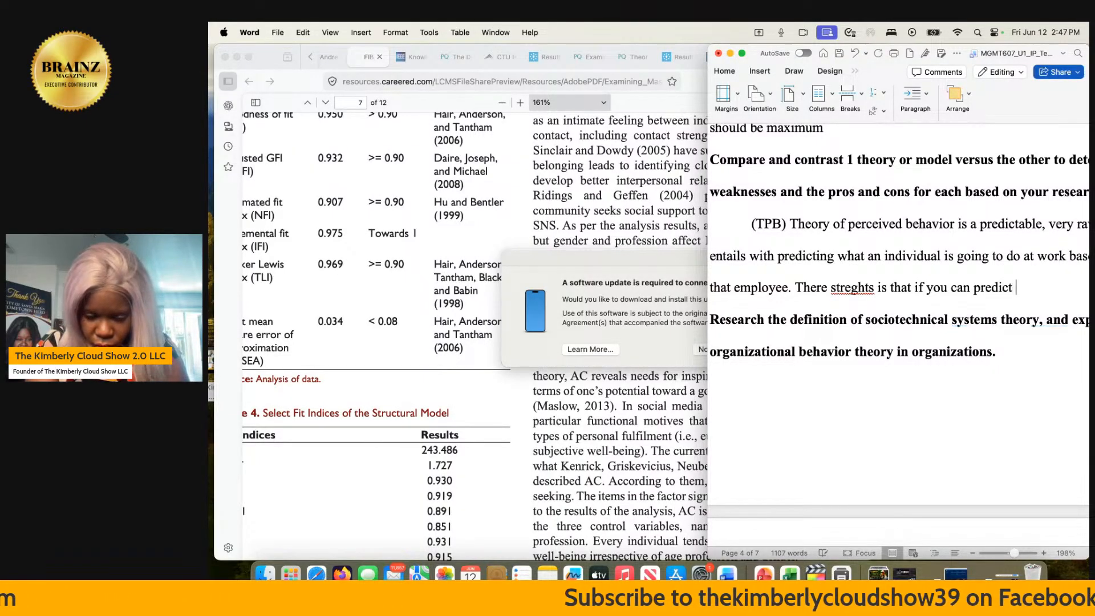
text(and perceive)
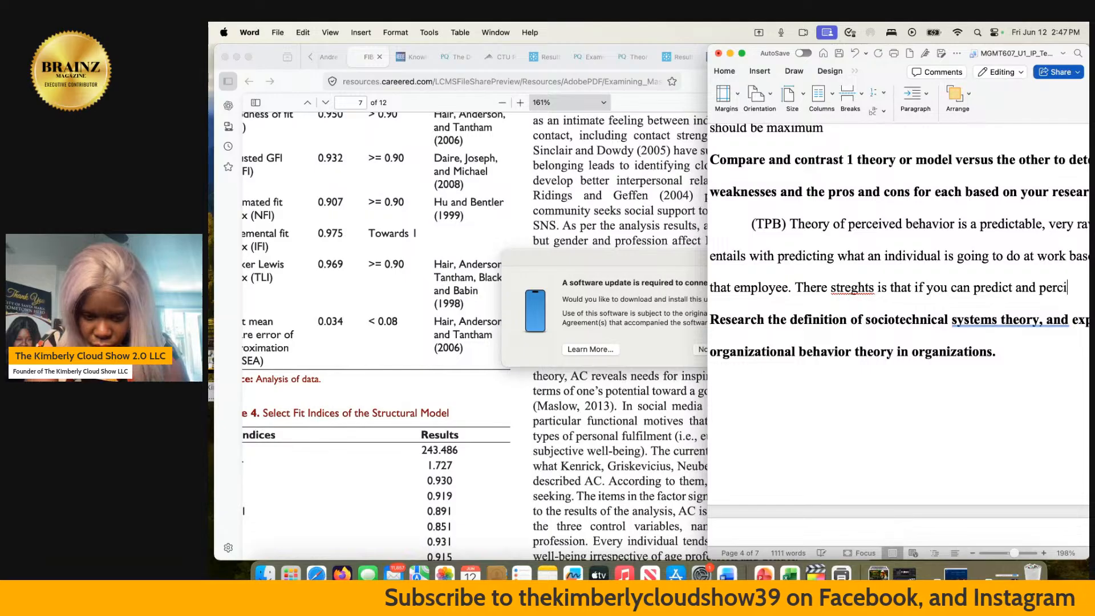
text( patt)
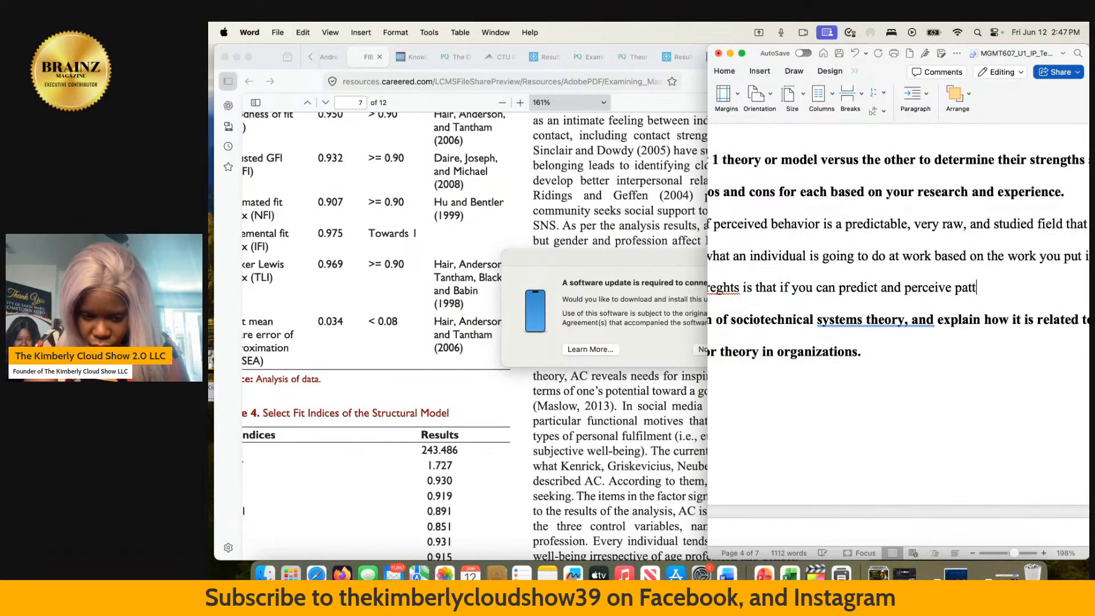
text(ern such as)
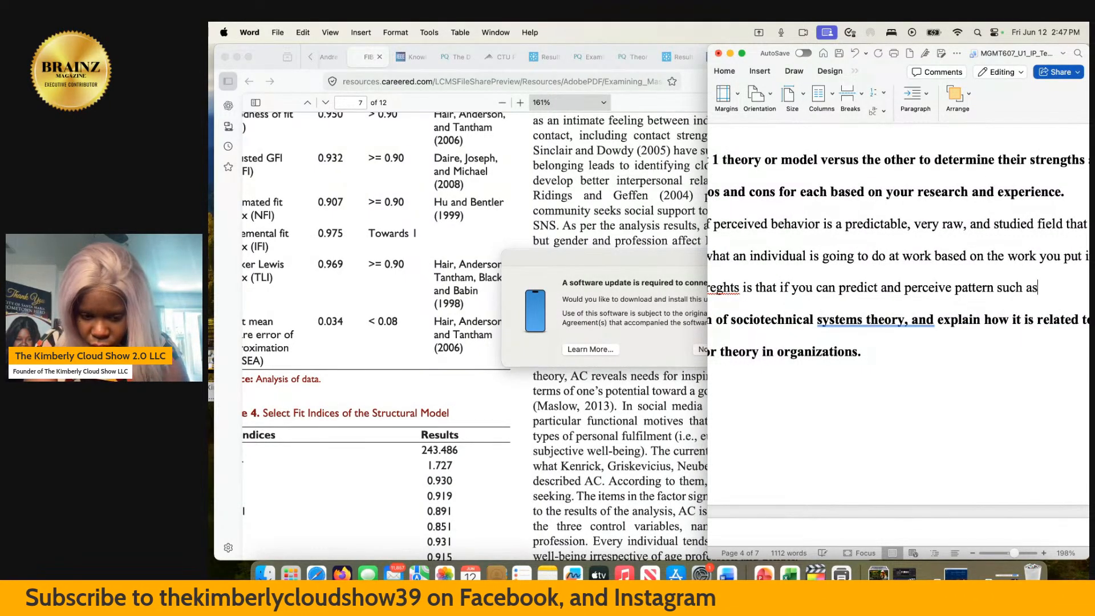
text( the behavio)
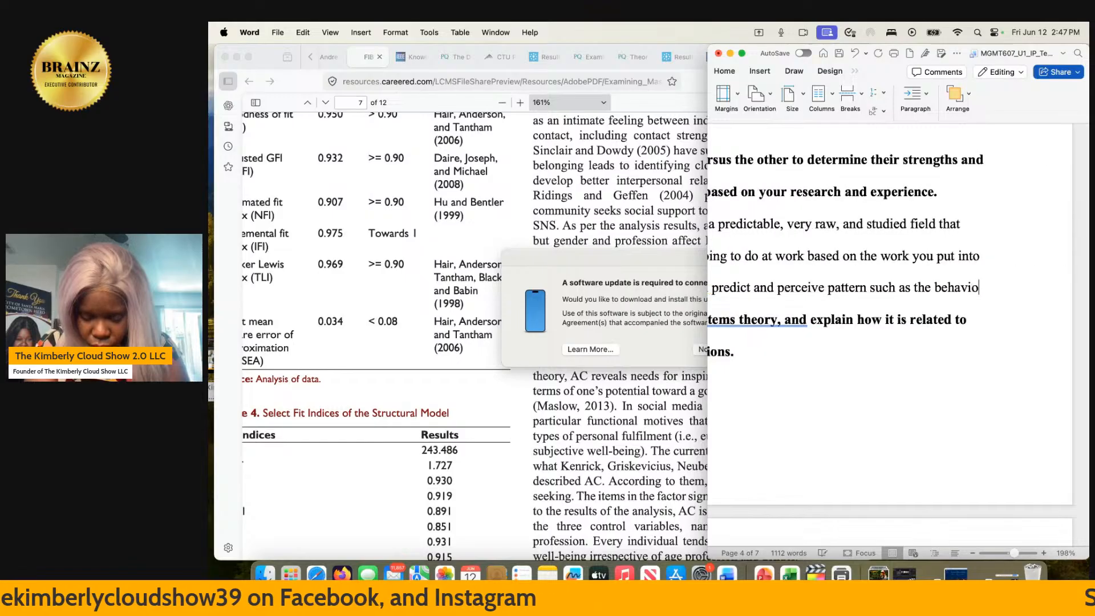
text(r of s)
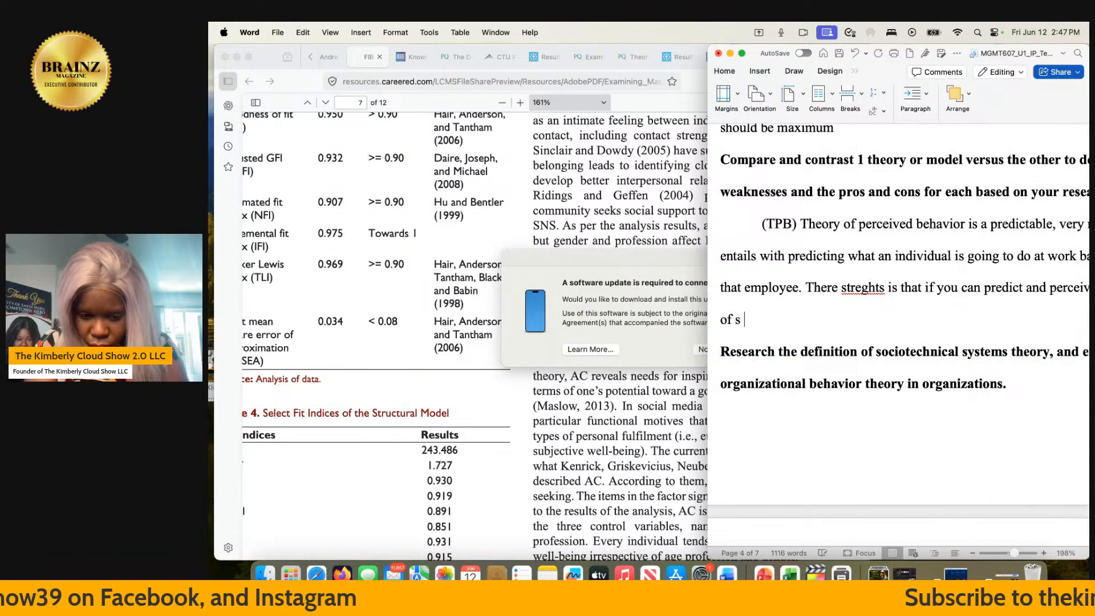
text( spec)
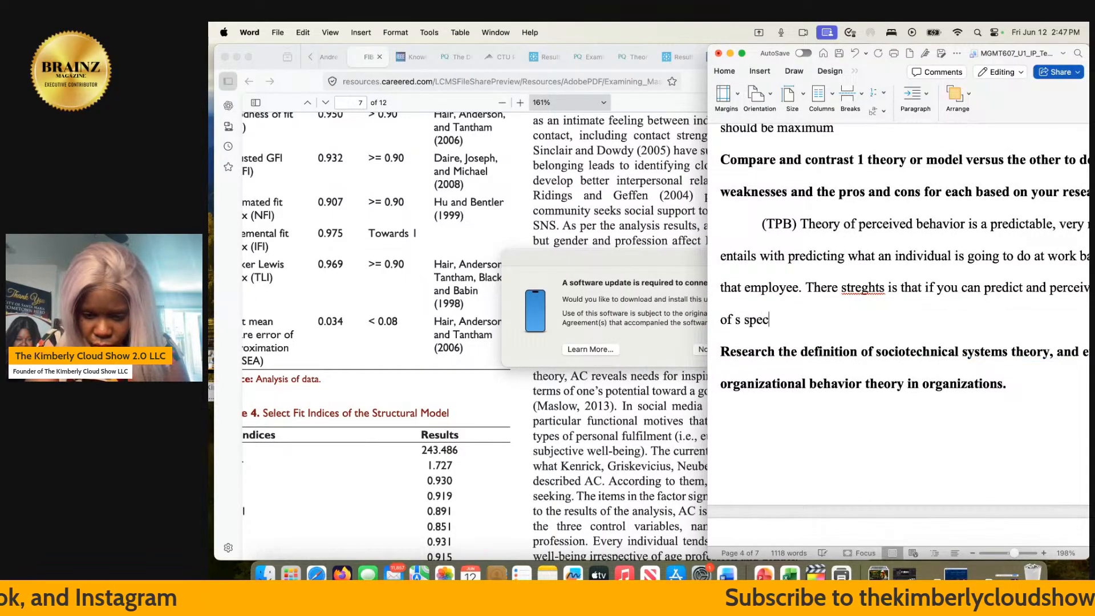
text(ific catego)
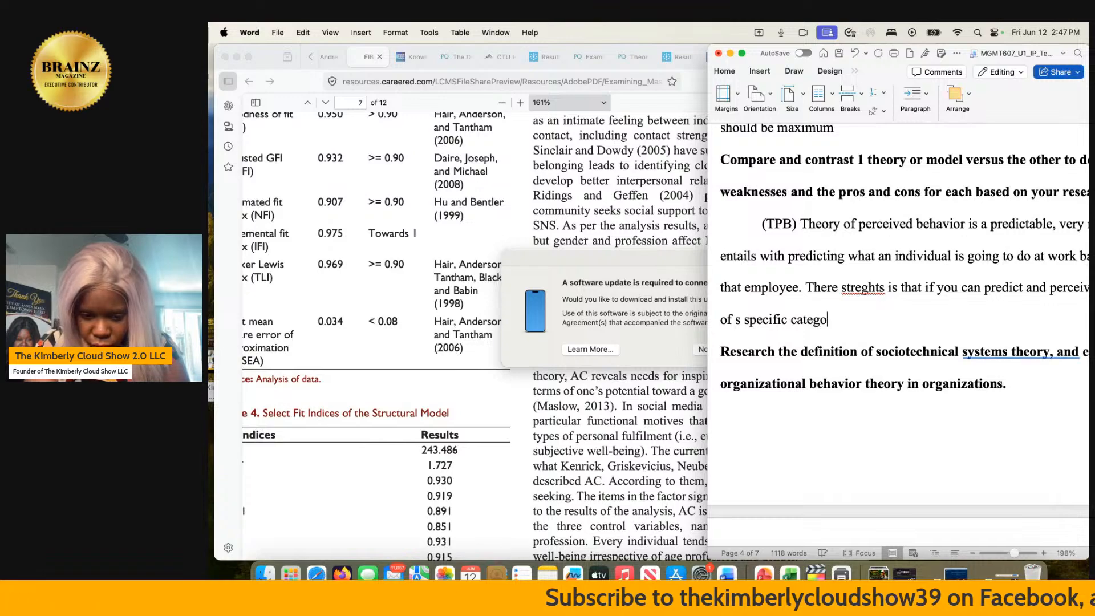
text(ry of empl)
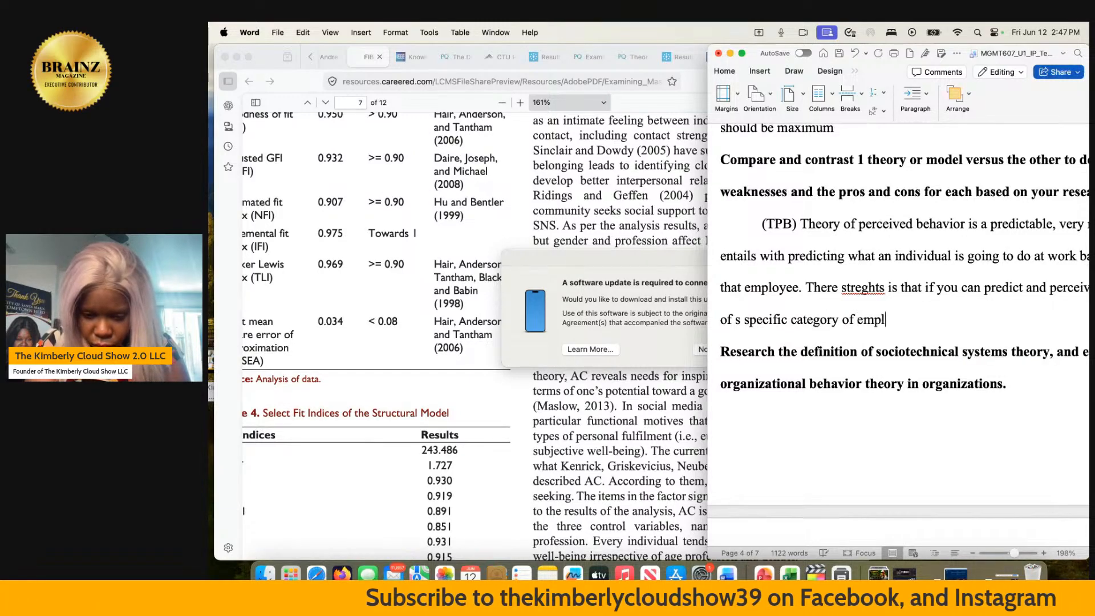
text(oyees )
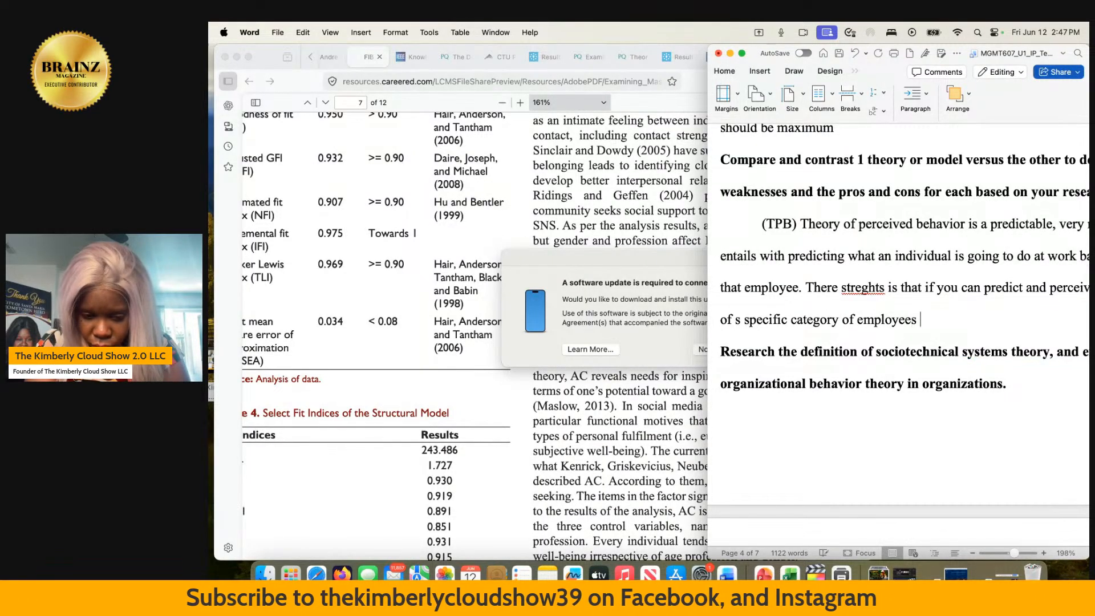
text(you can )
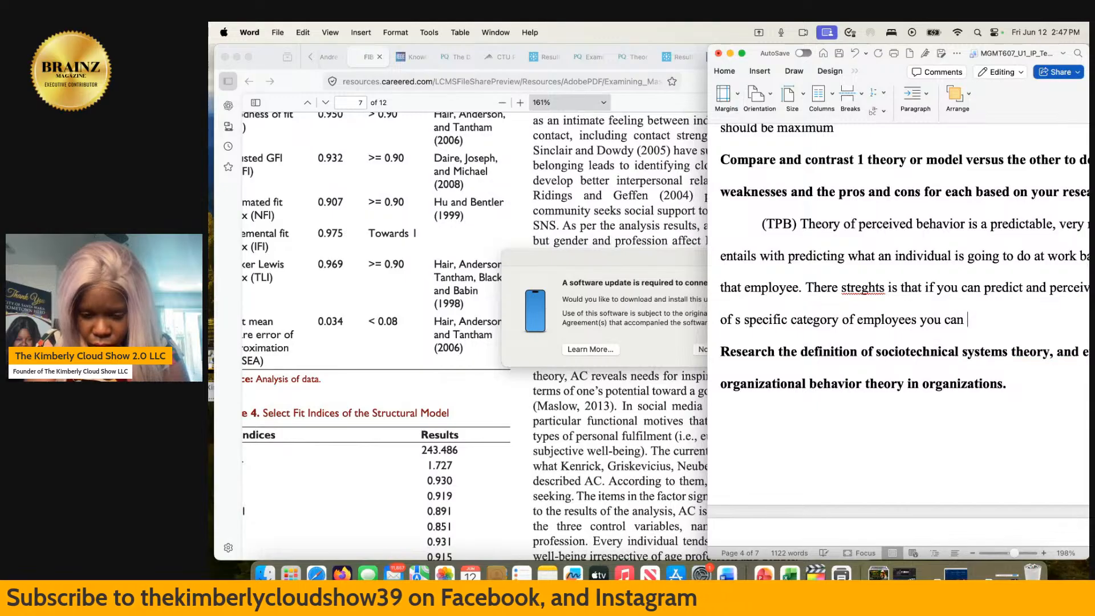
text(help buil)
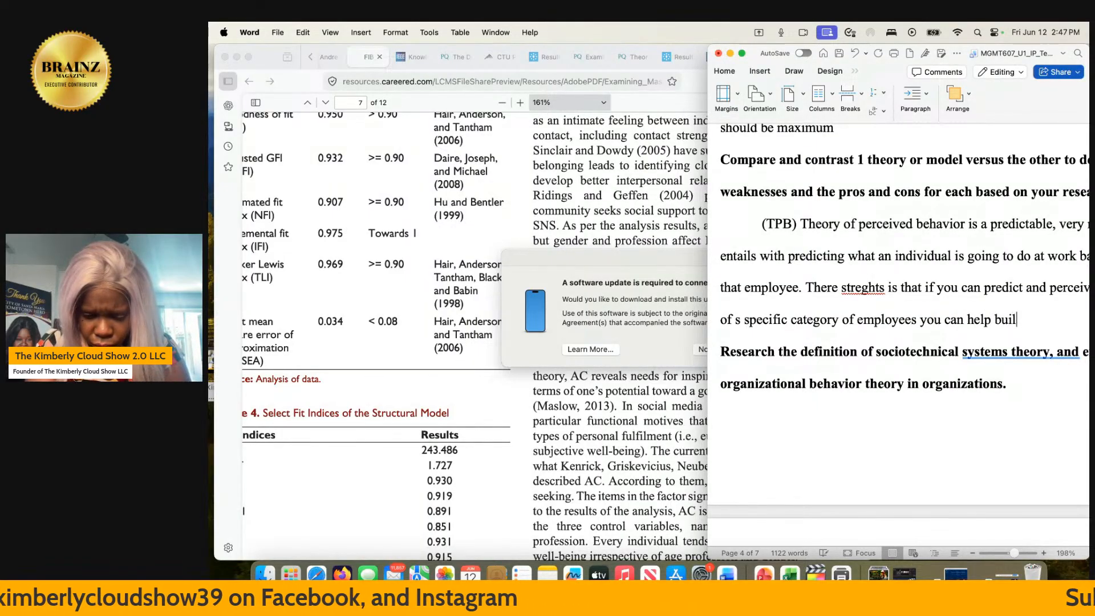
text(d a good)
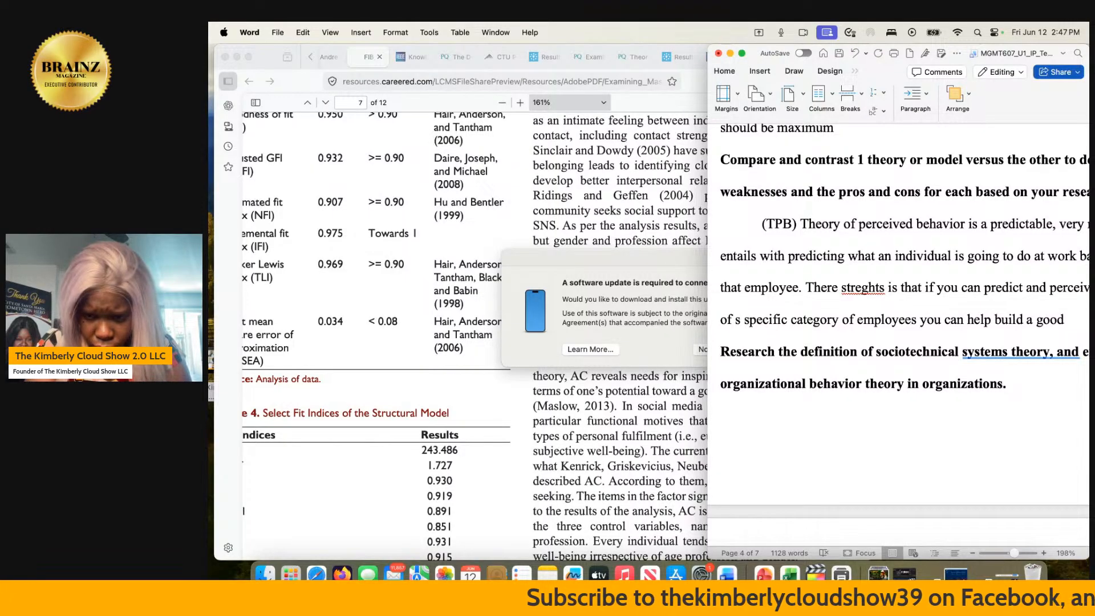
- Extend the TPB strengths sentence with "you can help build a better"
key(BackSpace)
key(BackSpace)
key(BackSpace)
key(BackSpace)
key(BackSpace)
text(better c)
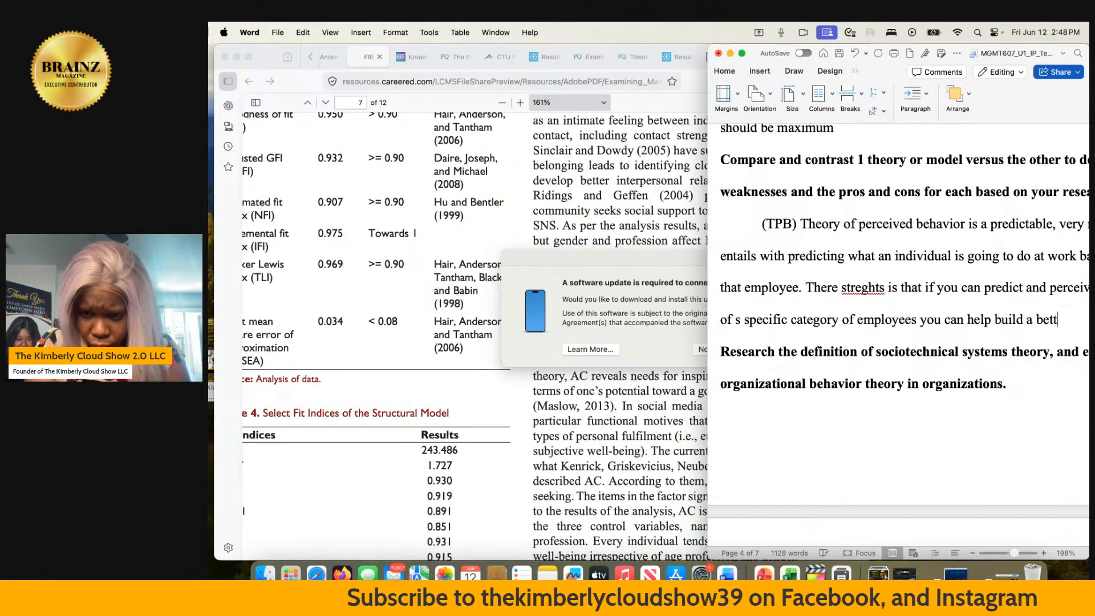
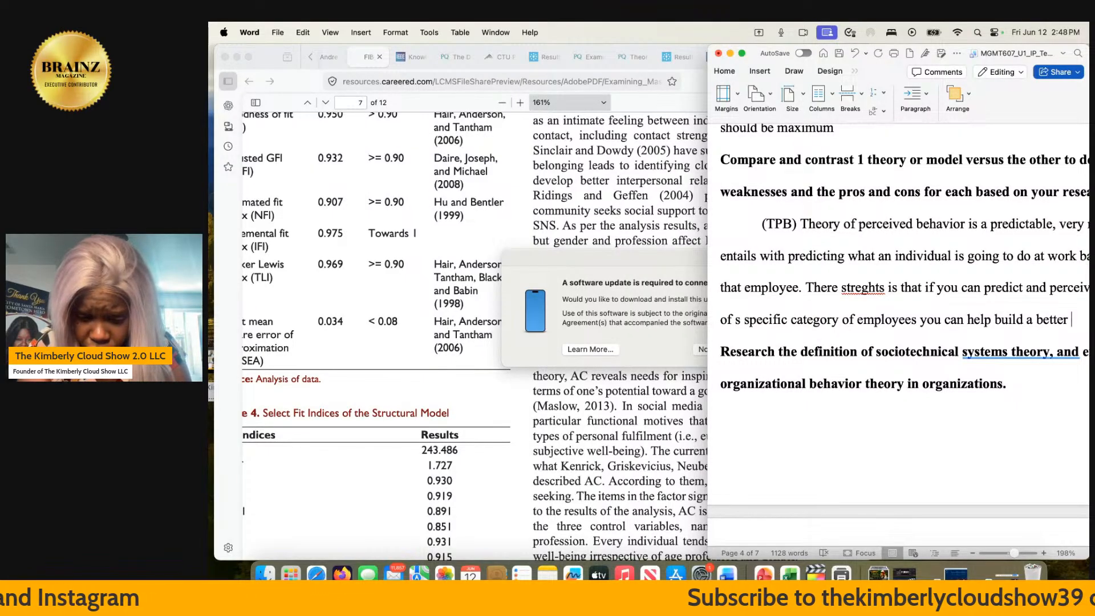
- Finish the TPB strengths sentence with "company based on how subjective norms can be used for both good and bad."
text(company bas)
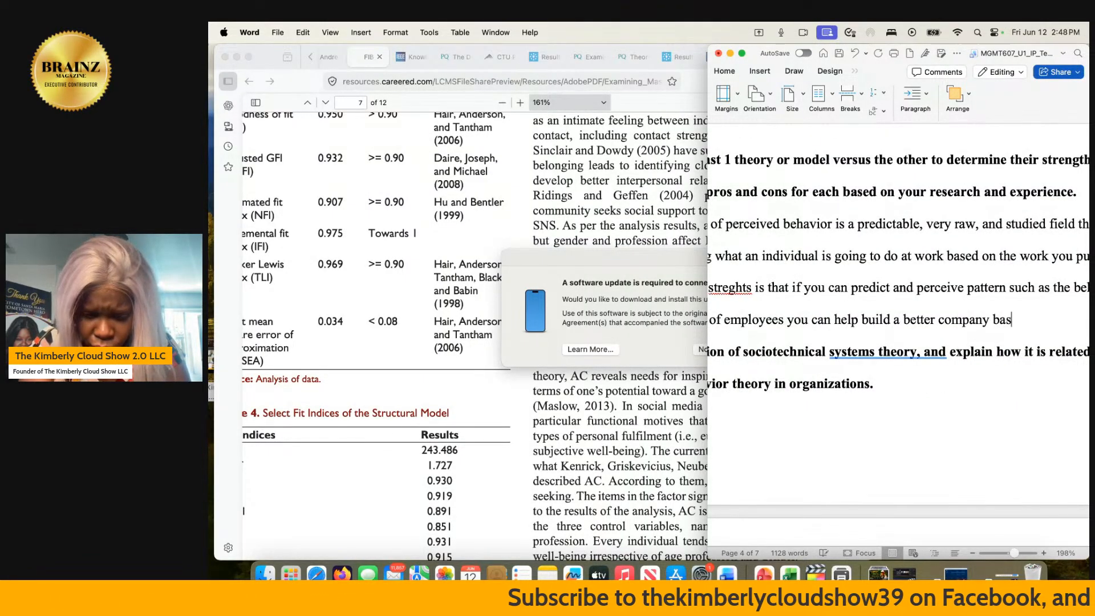
text(ed on how)
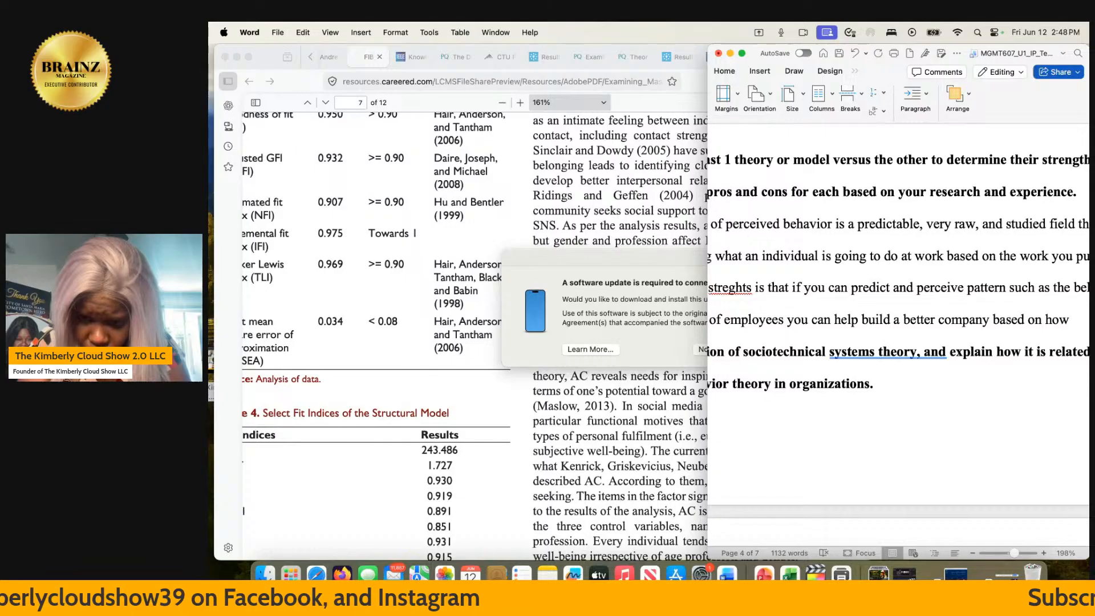
text(sub)
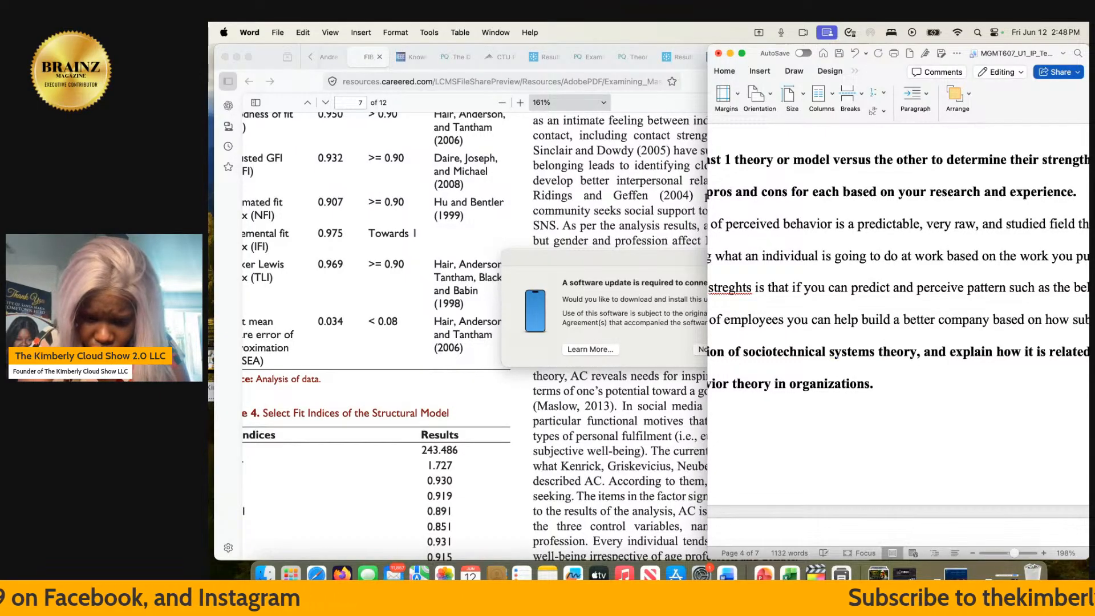
text(jective)
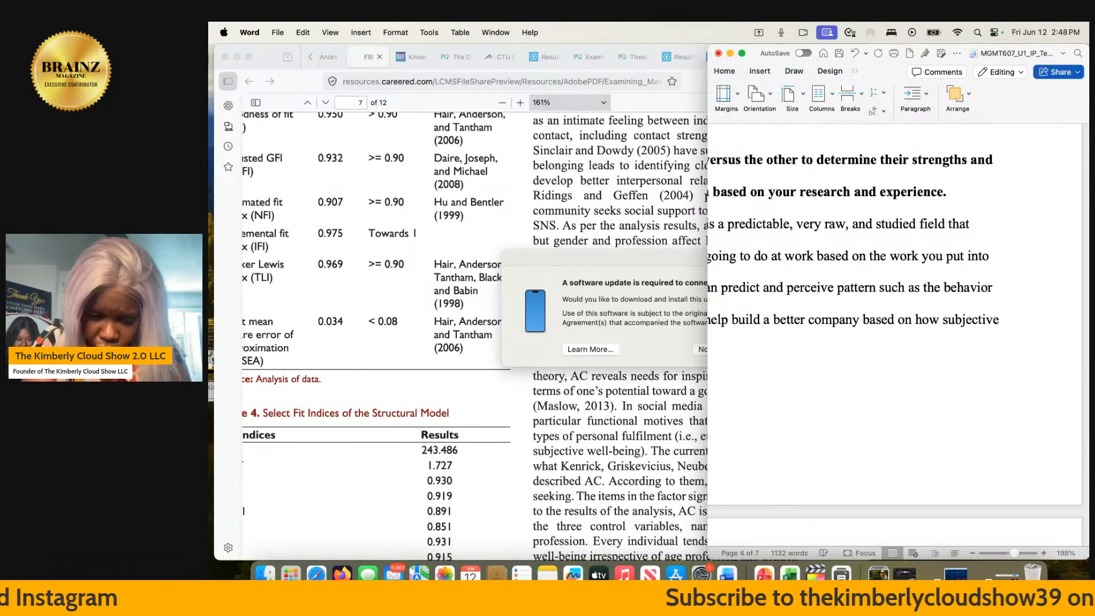
text( norms can be)
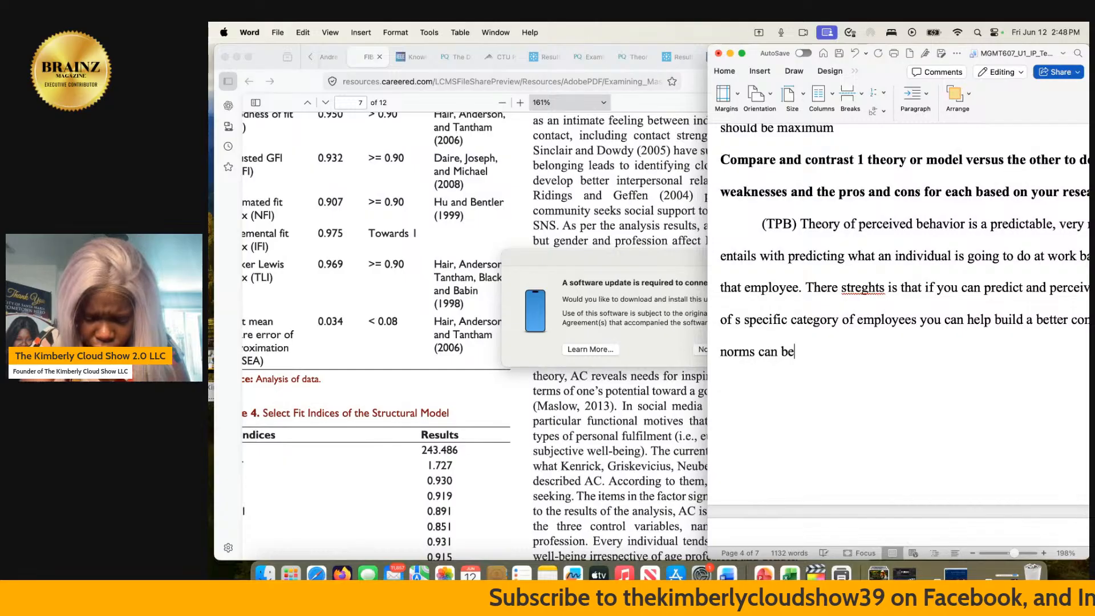
text( used for b)
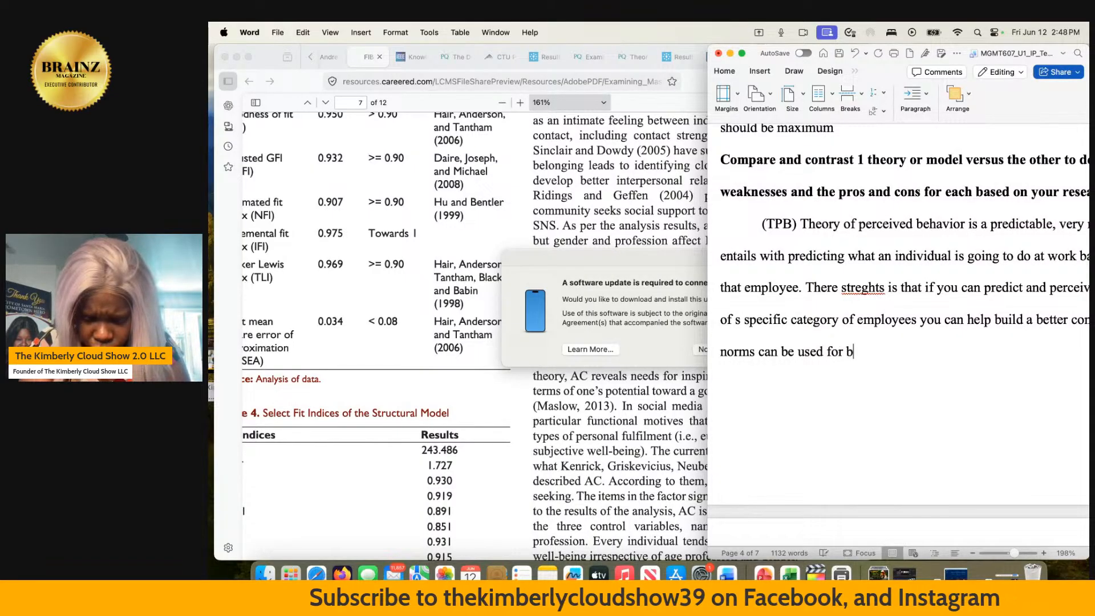
text(oth good and bad)
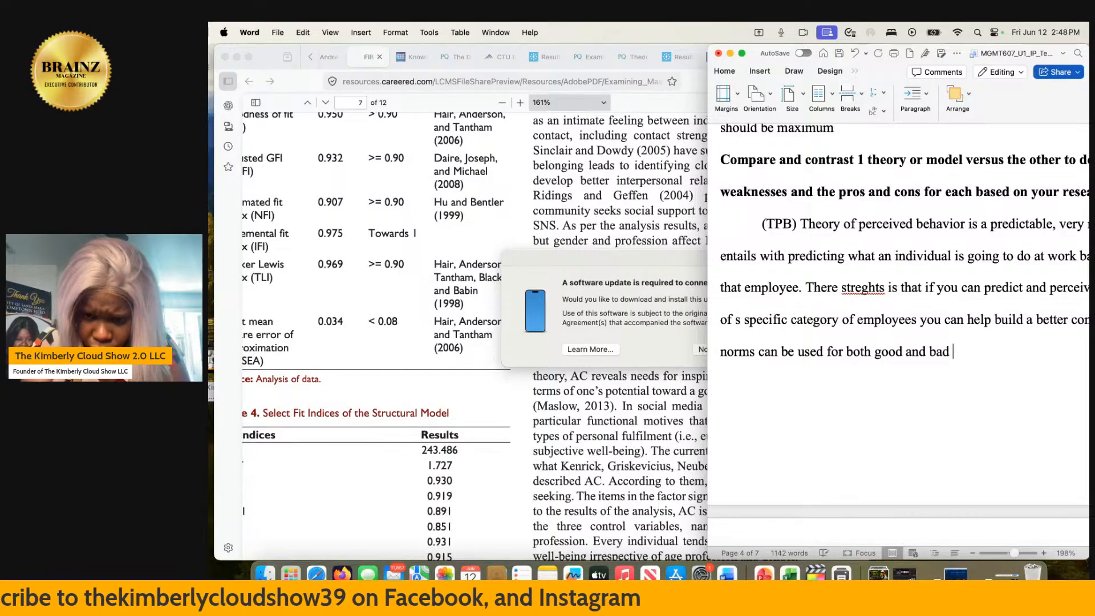
text(.)
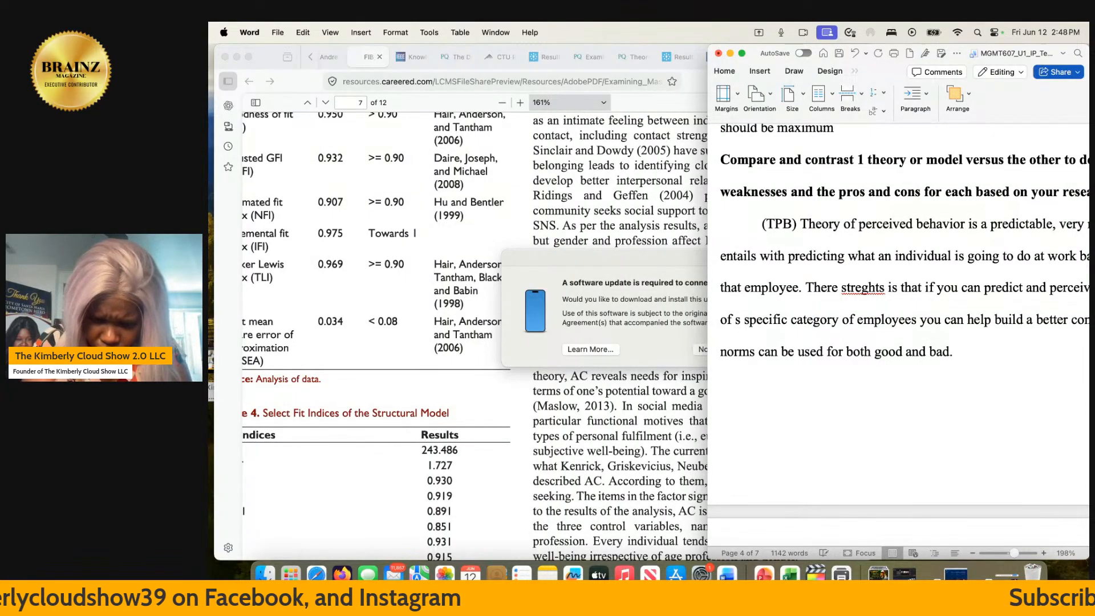
text( If)
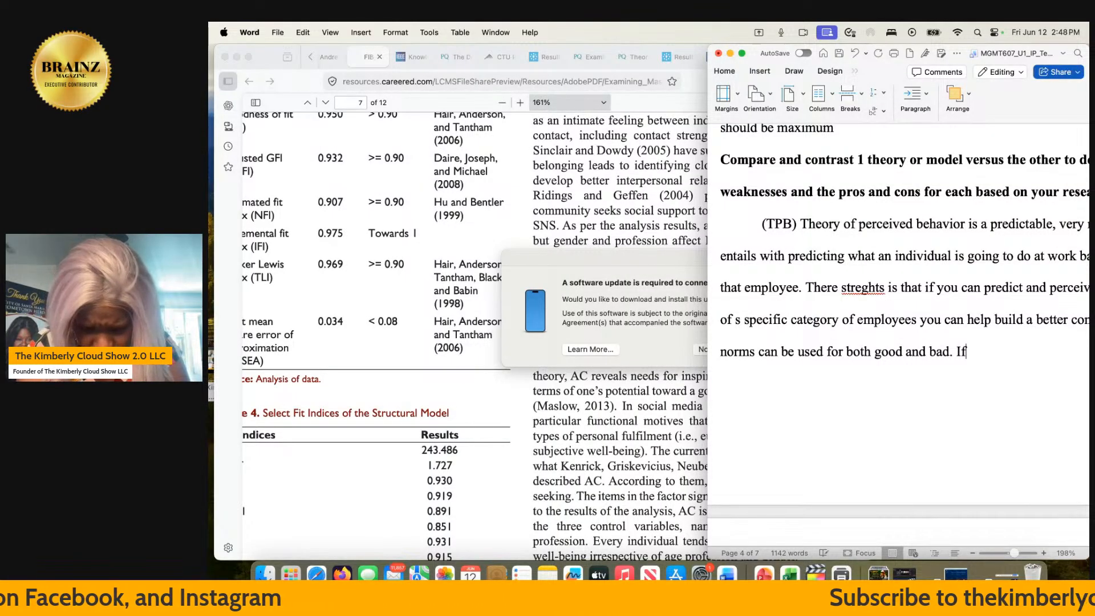
text( you lea)
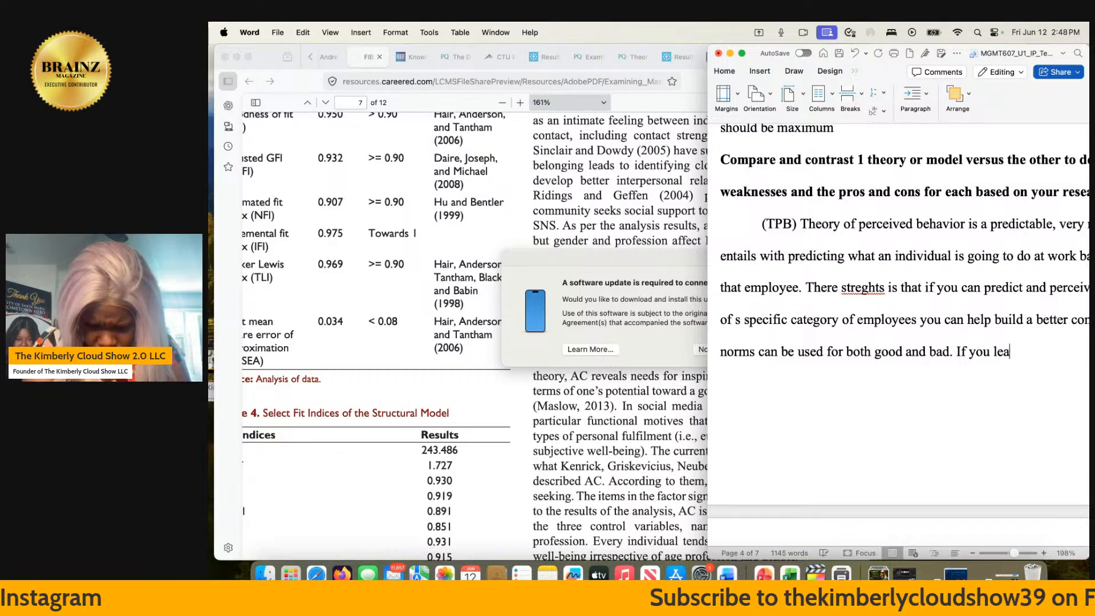
text(rn from )
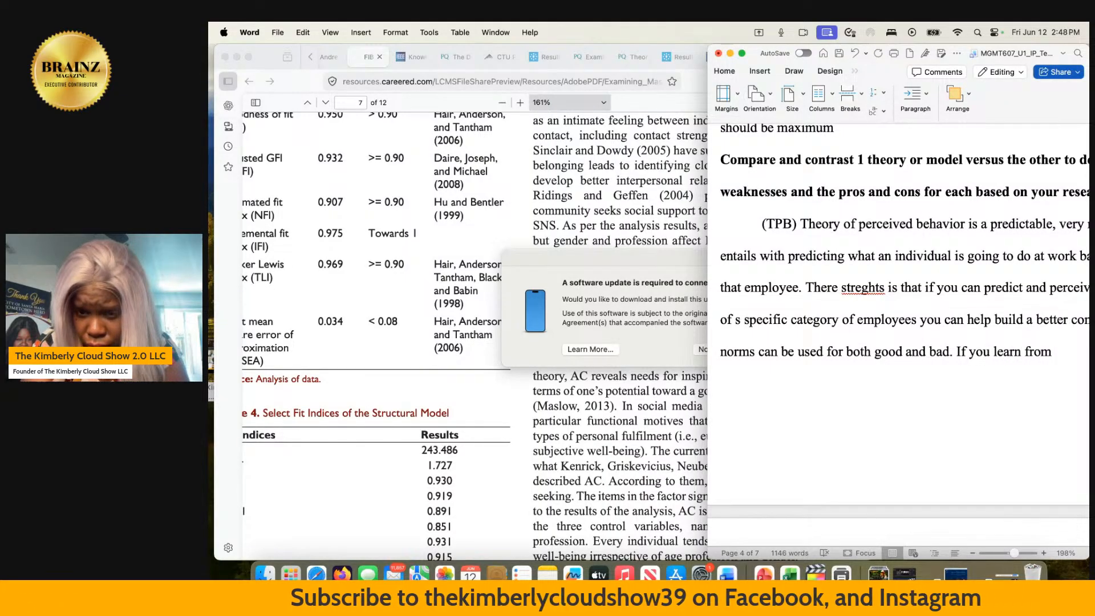
text(your)
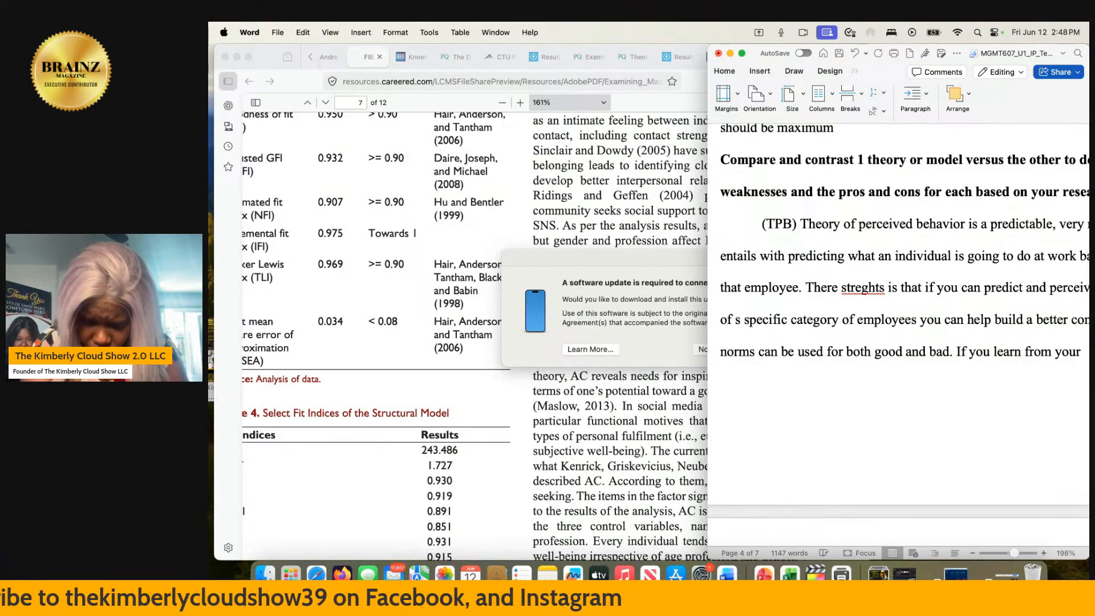
scroll(898, 334, right, 5)
scroll(898, 333, up, 1)
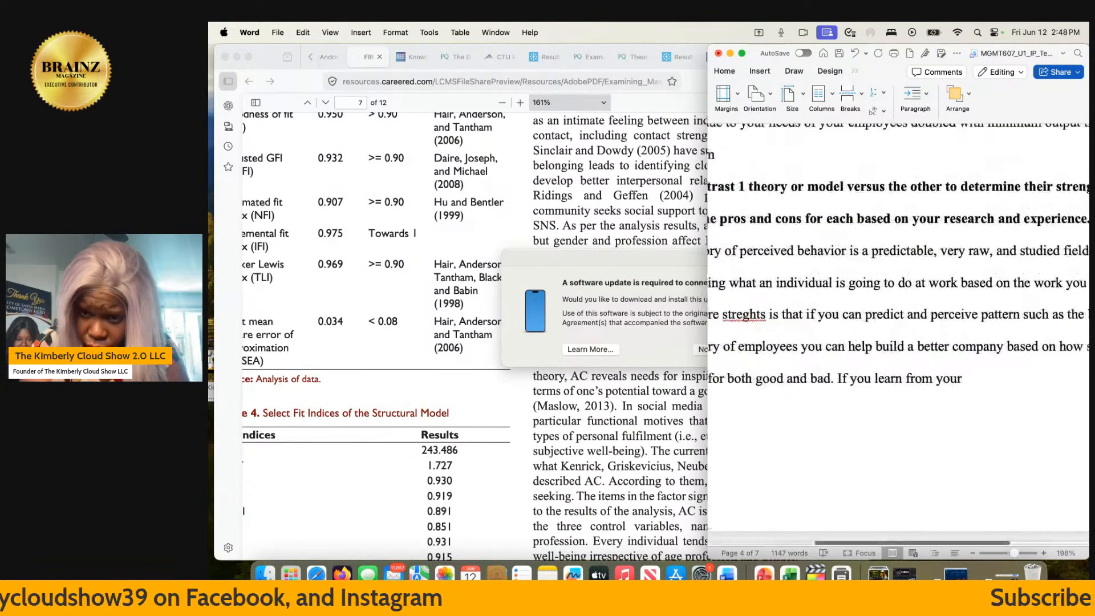
scroll(792, 291, down, 5)
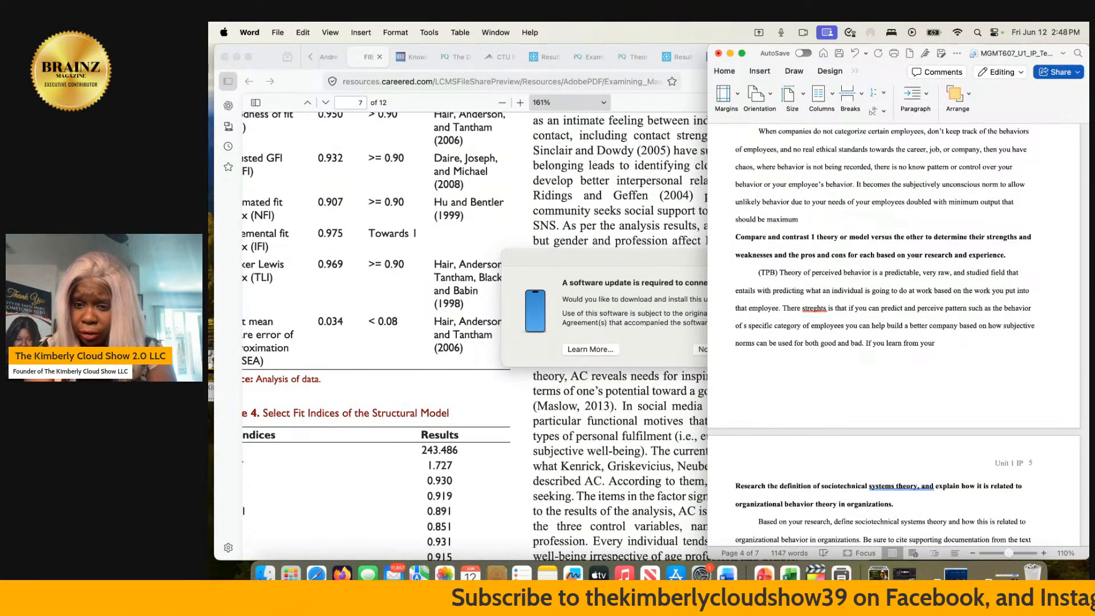
key(BackSpace)
key(BackSpace)
key(BackSpace)
key(BackSpace)
key(BackSpace)
key(BackSpace)
key(BackSpace)
key(BackSpace)
key(BackSpace)
key(BackSpace)
key(BackSpace)
key(BackSpace)
key(BackSpace)
key(BackSpace)
key(BackSpace)
key(BackSpace)
key(BackSpace)
key(BackSpace)
key(BackSpace)
key(BackSpace)
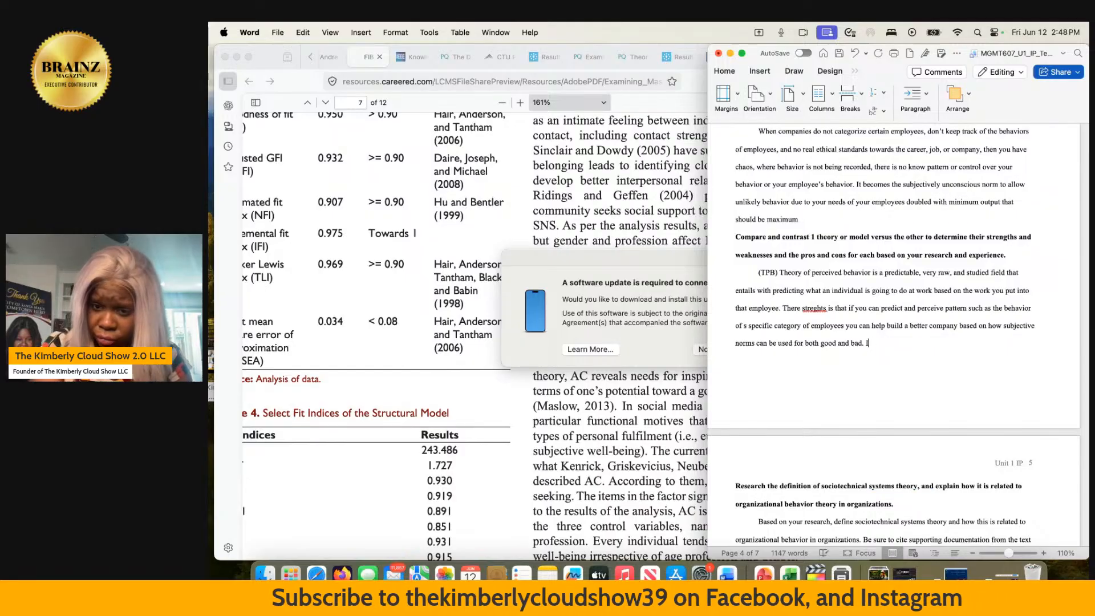
- Look back at the paper's introduction of TPB and PBC and switch to the "Show Script Creation" ChatGPT conversation in Firefox
scroll(898, 335, up, 10)
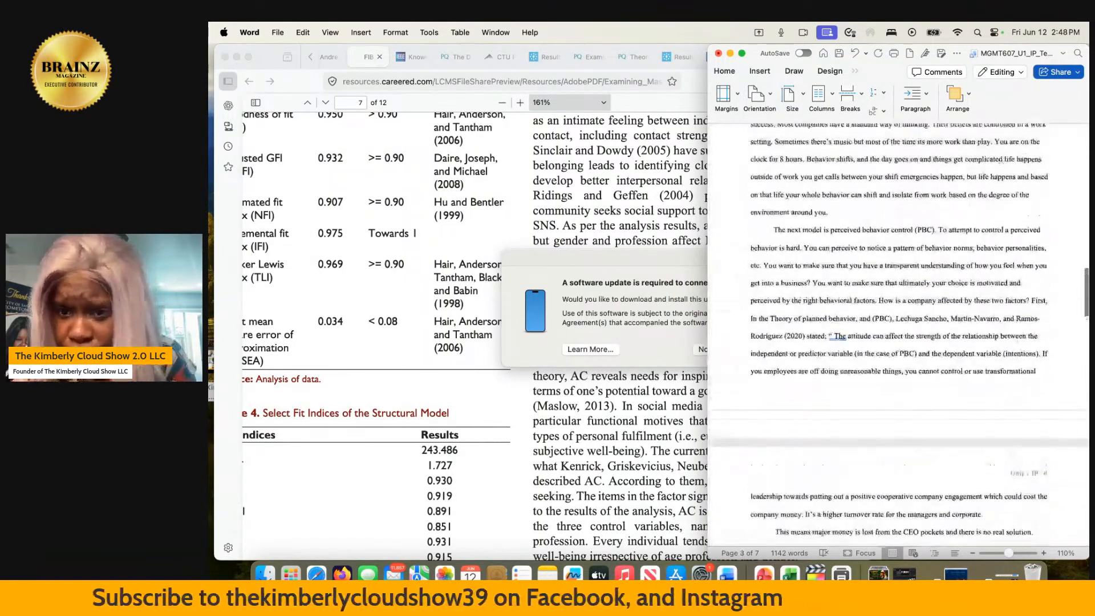
scroll(898, 335, up, 10)
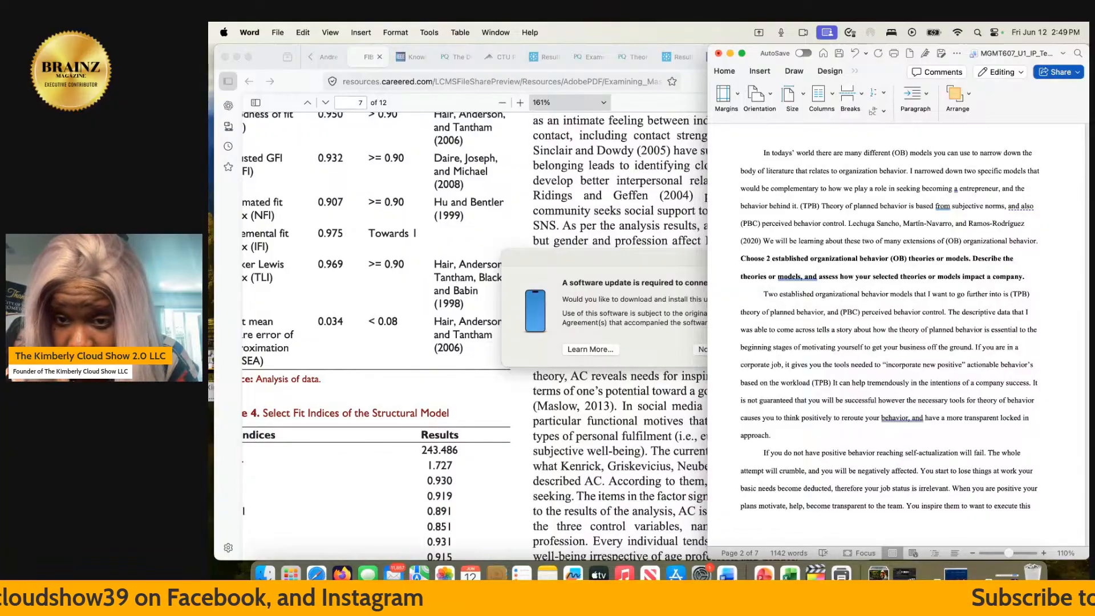
click(699, 349)
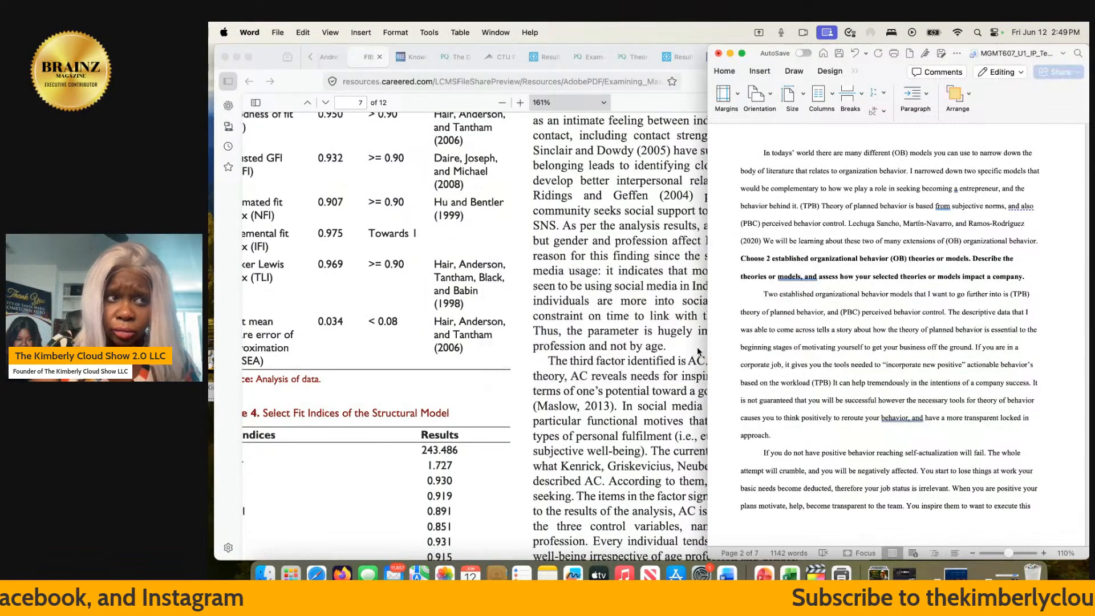
click(616, 227)
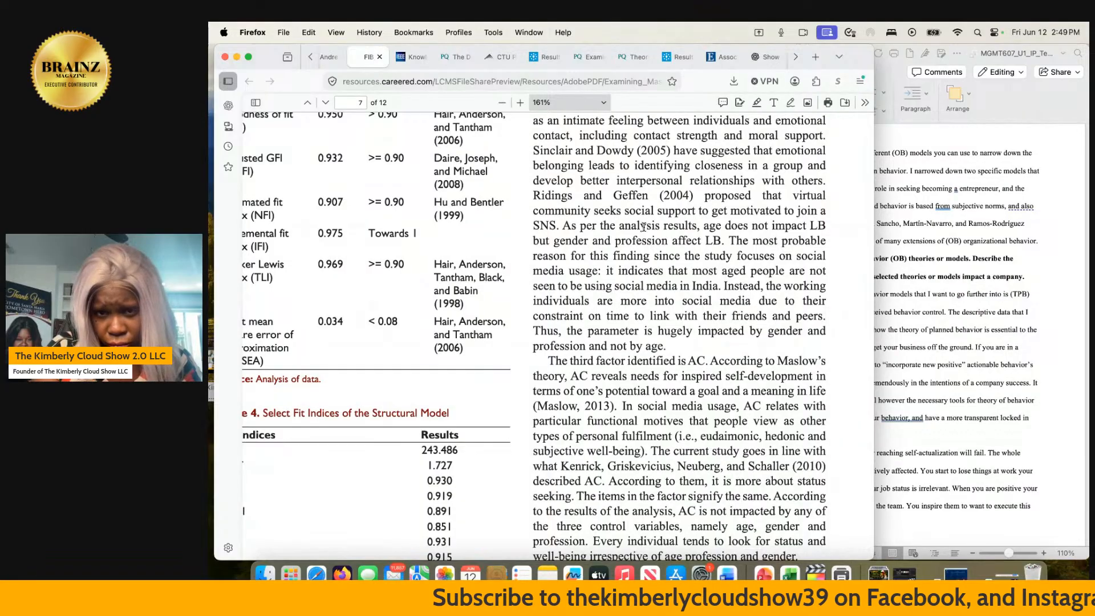
click(767, 57)
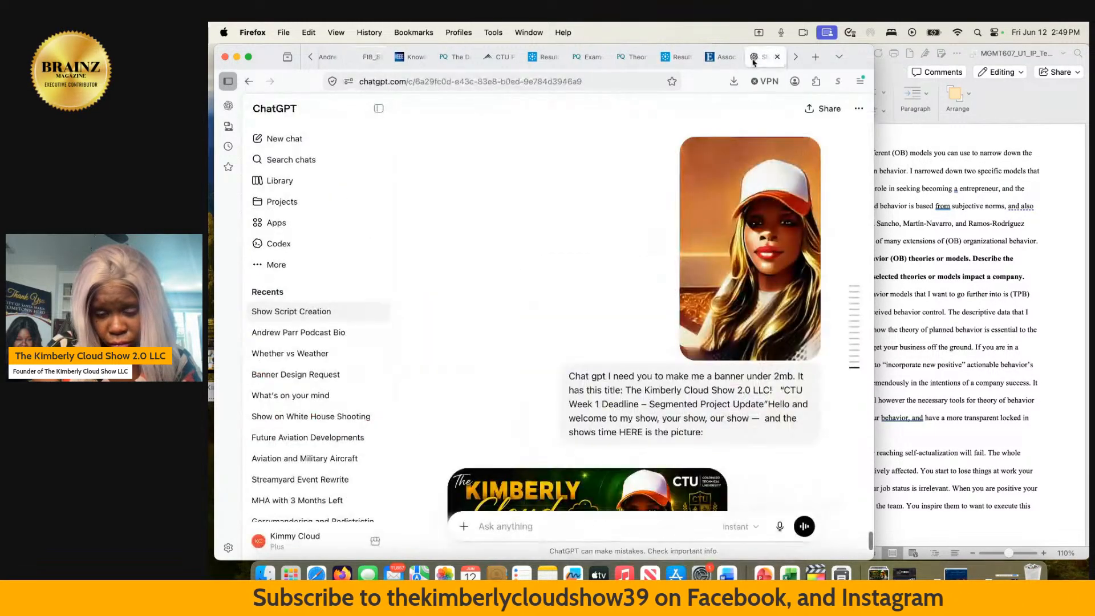
- Begin a new ChatGPT message reading "tpb and percived behavioral control. Tell me"
click(503, 526)
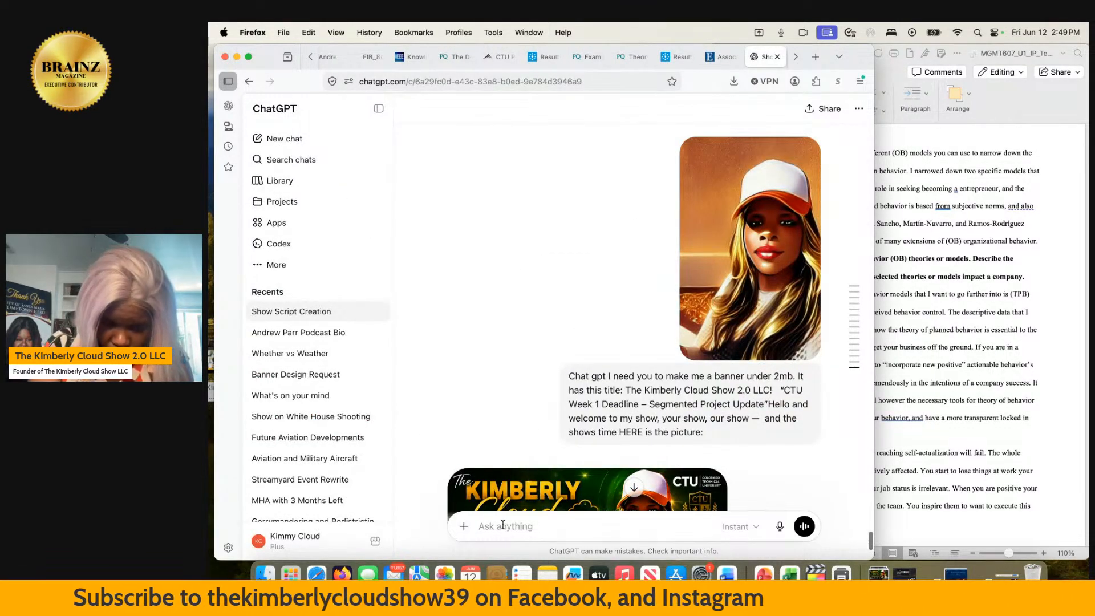
text(t)
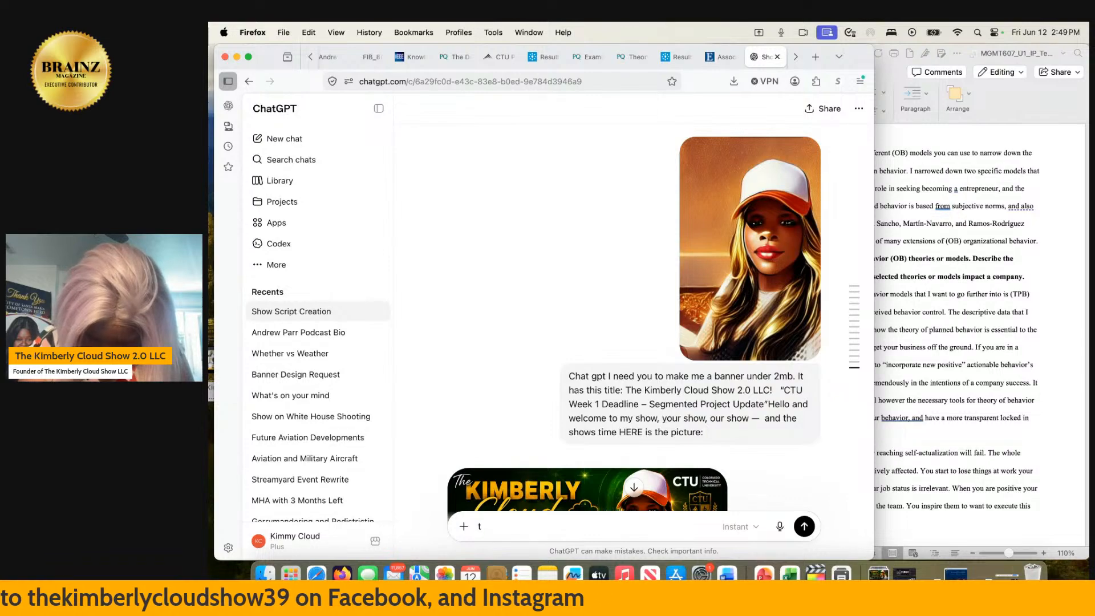
text(pb and per)
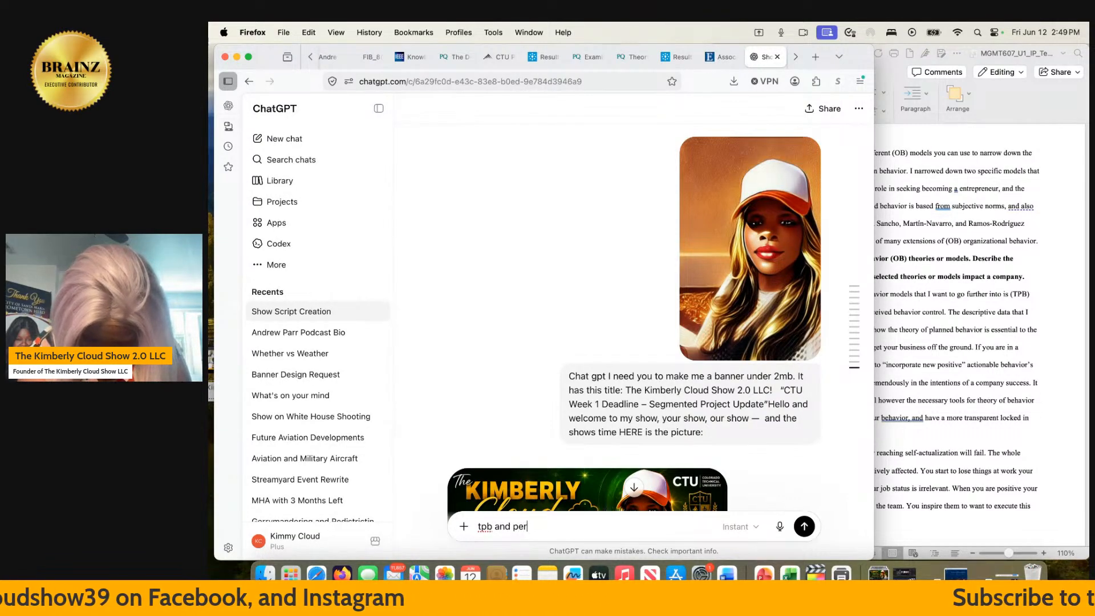
text(cived h)
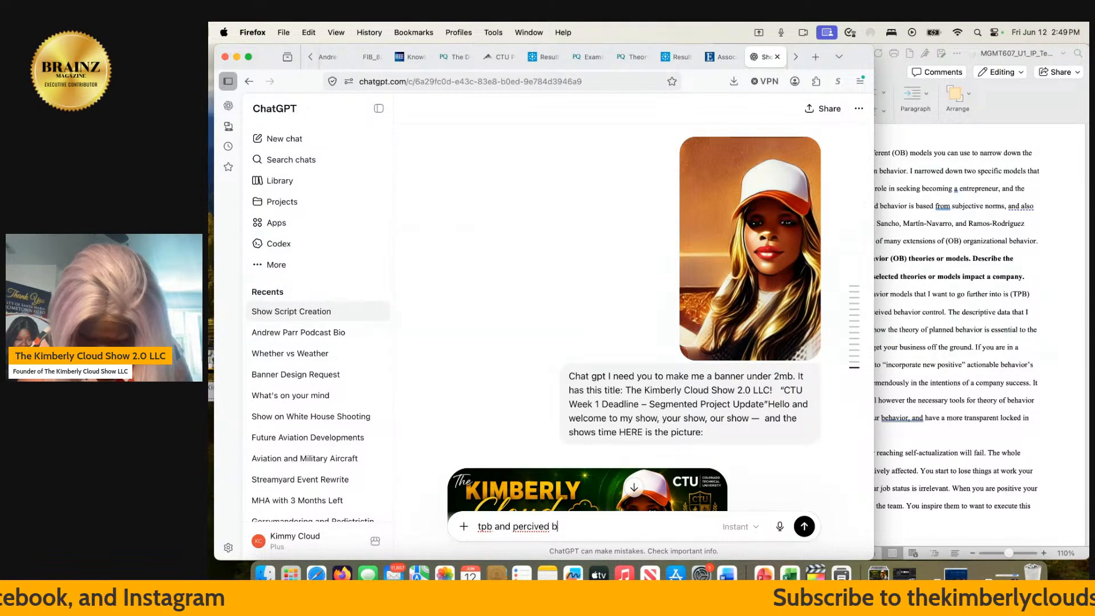
text(ehavior)
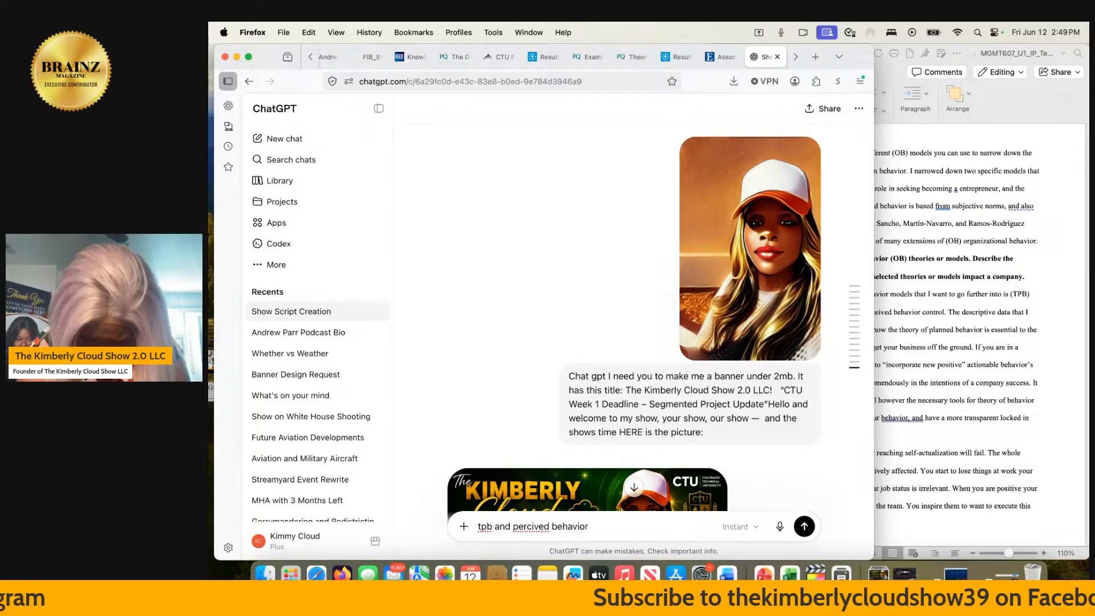
text(al )
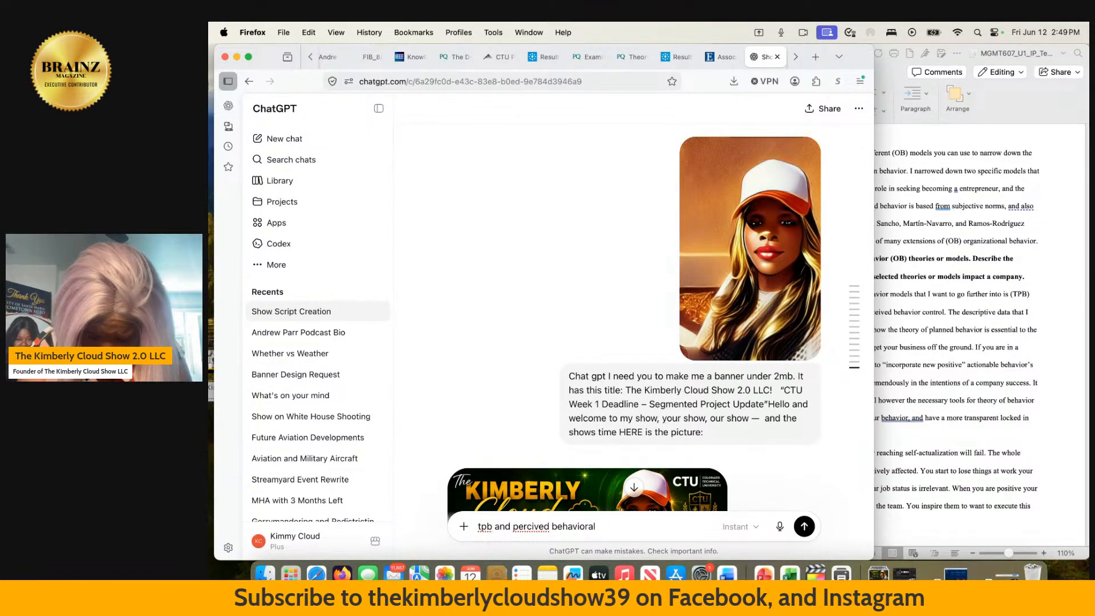
text(control)
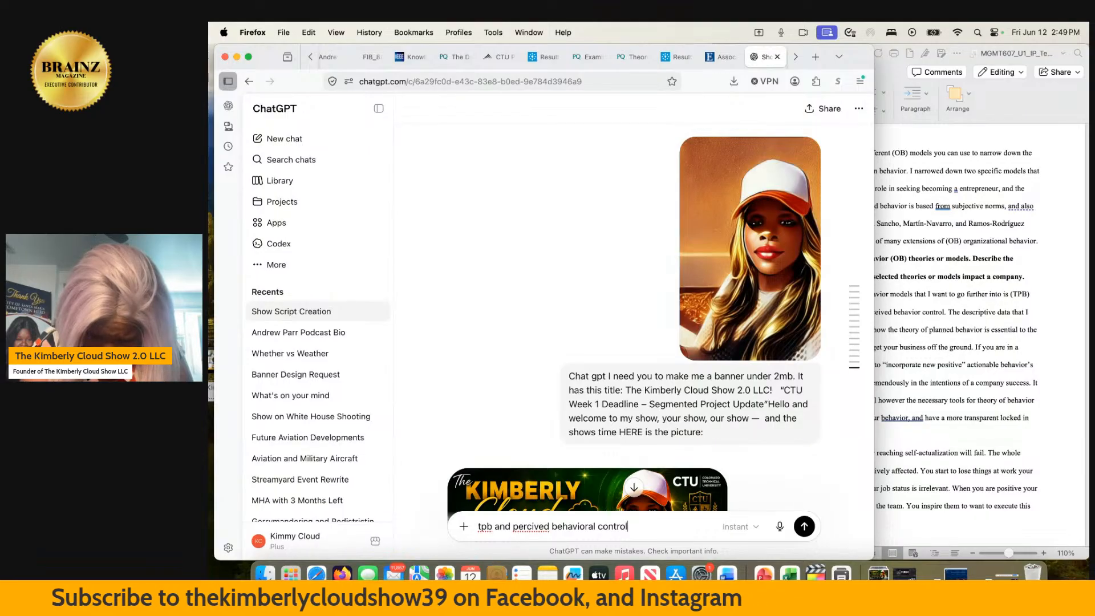
text(. Tell me)
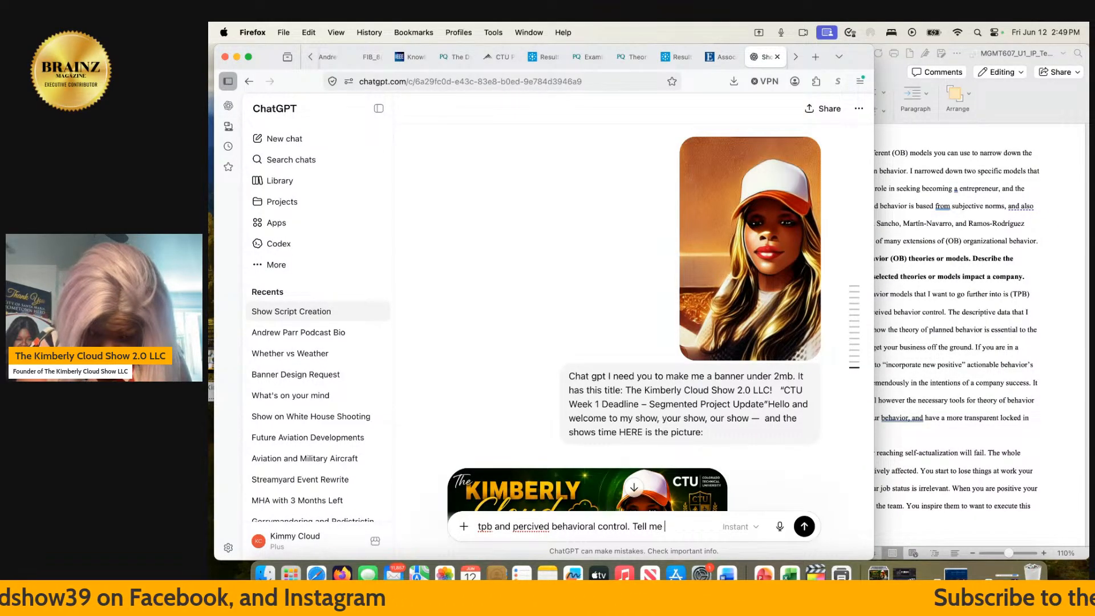
- Replace the abbreviation at the start of the ChatGPT message with "theory of percieved behavior"
click(480, 526)
text(theory )
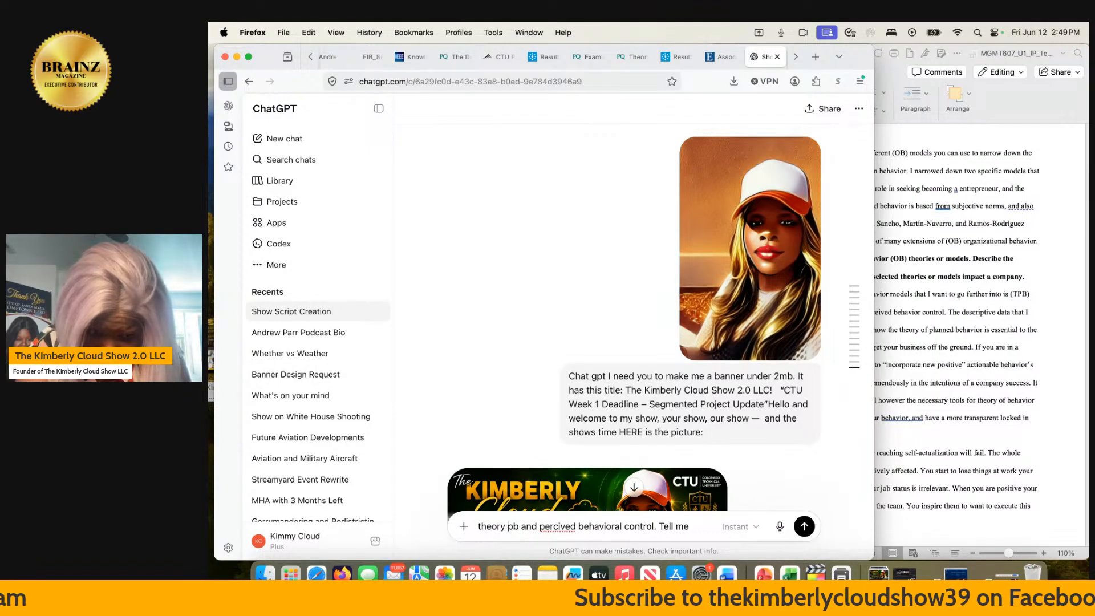
text(of p)
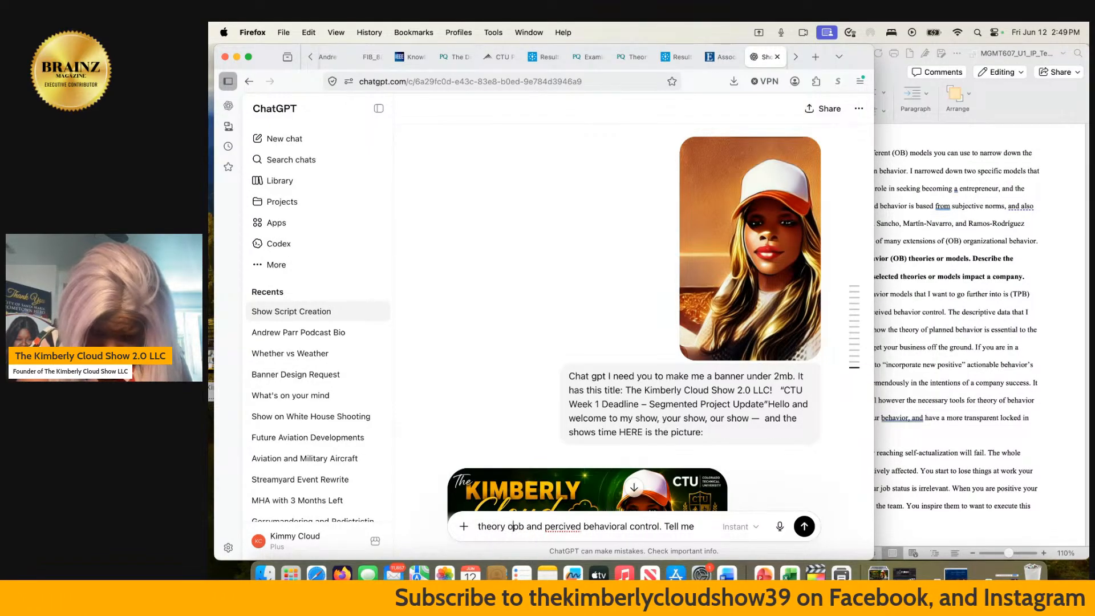
text(e)
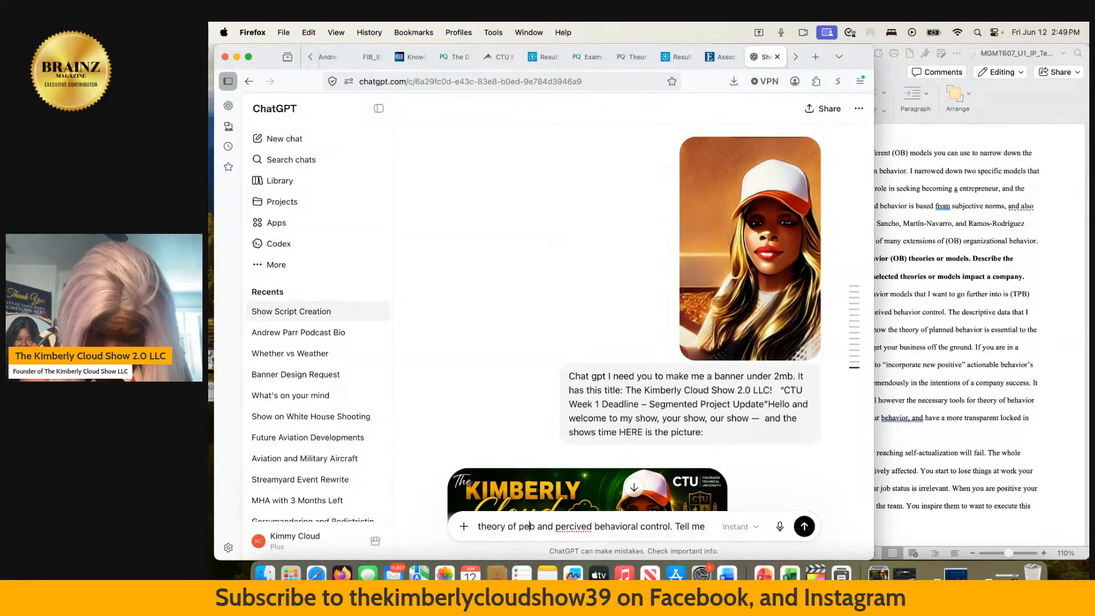
text(rcieved b)
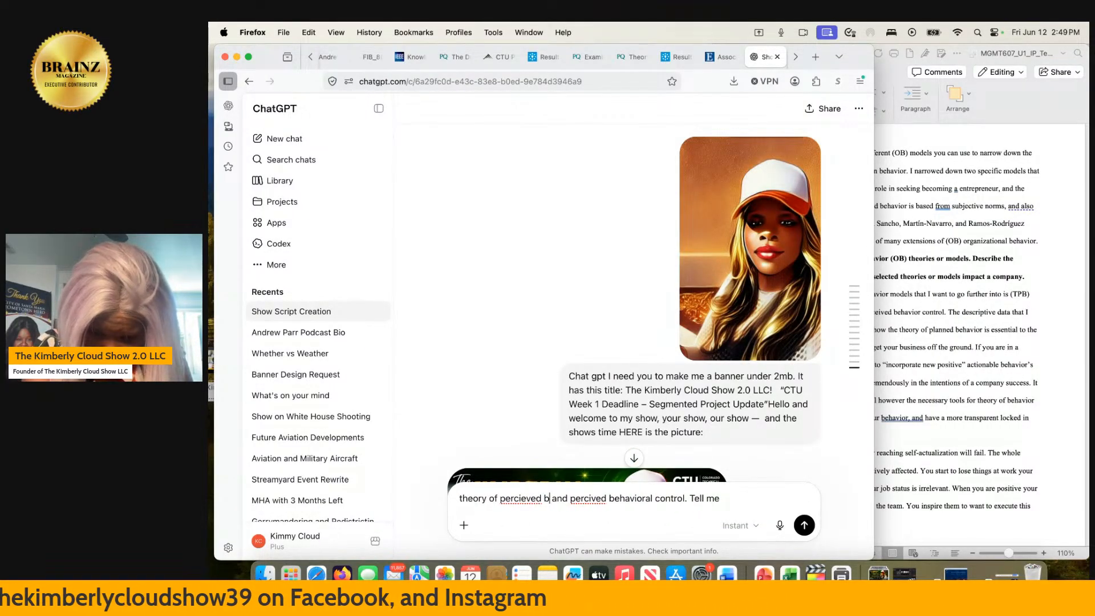
text(ehavior)
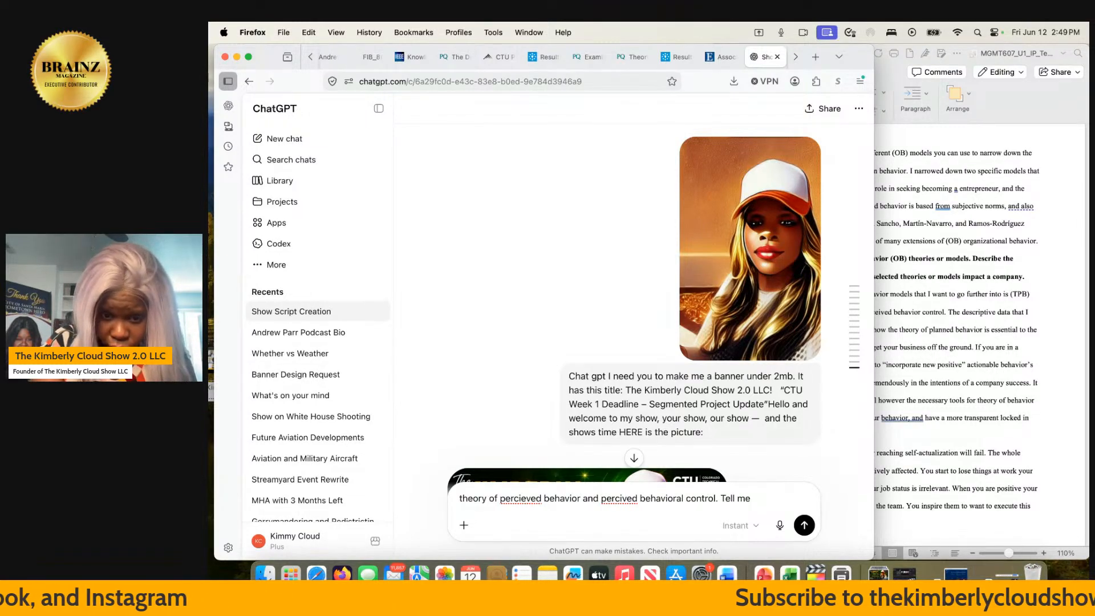
- Continue the message's "Tell me" request with "more about what These theories are"
click(754, 499)
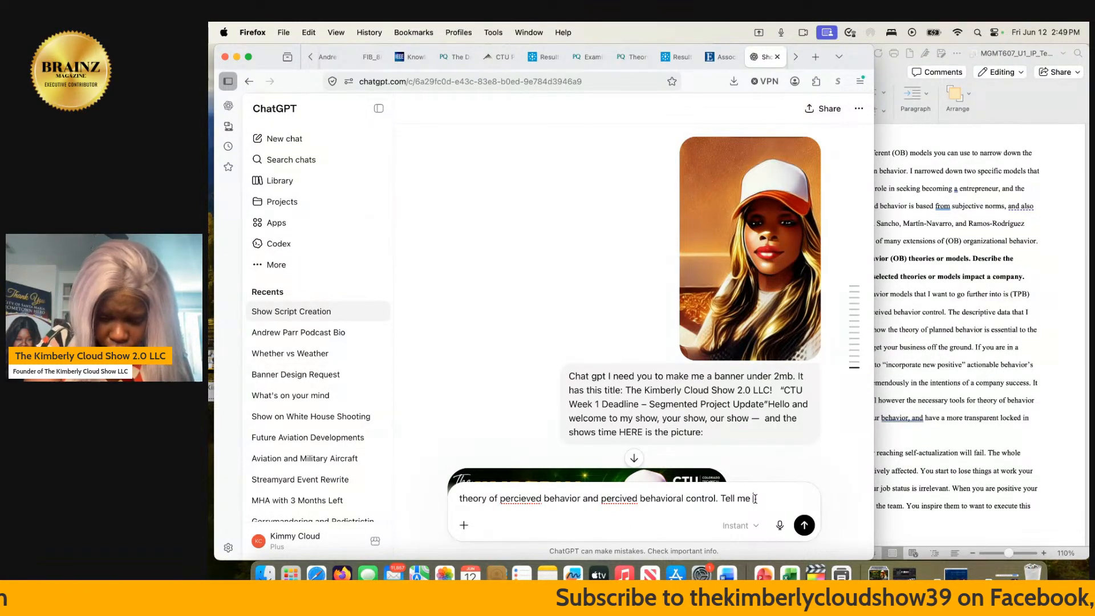
text(more about )
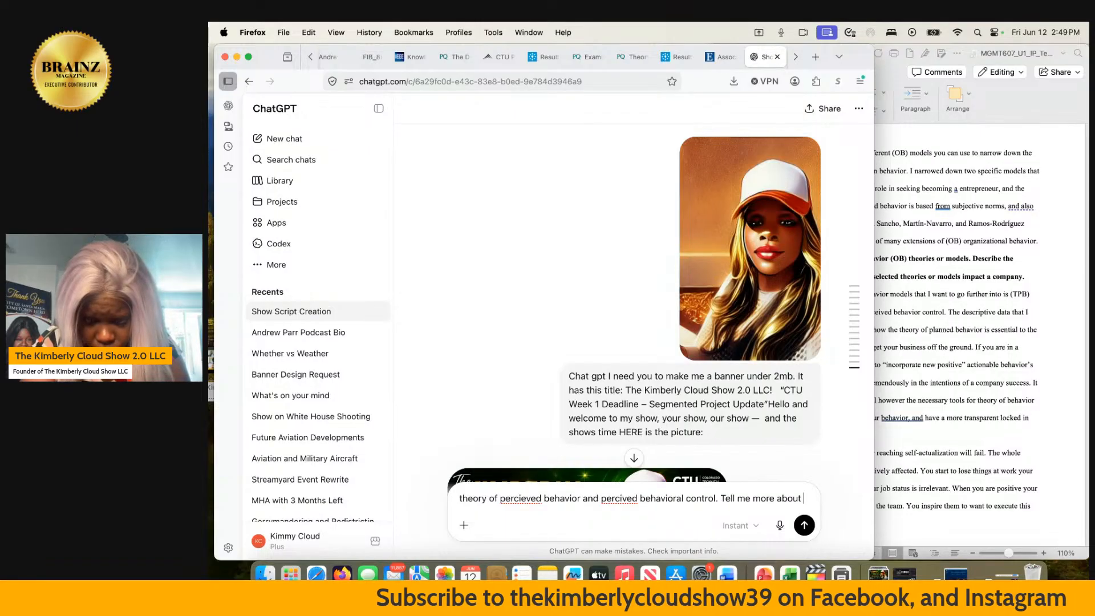
text(what)
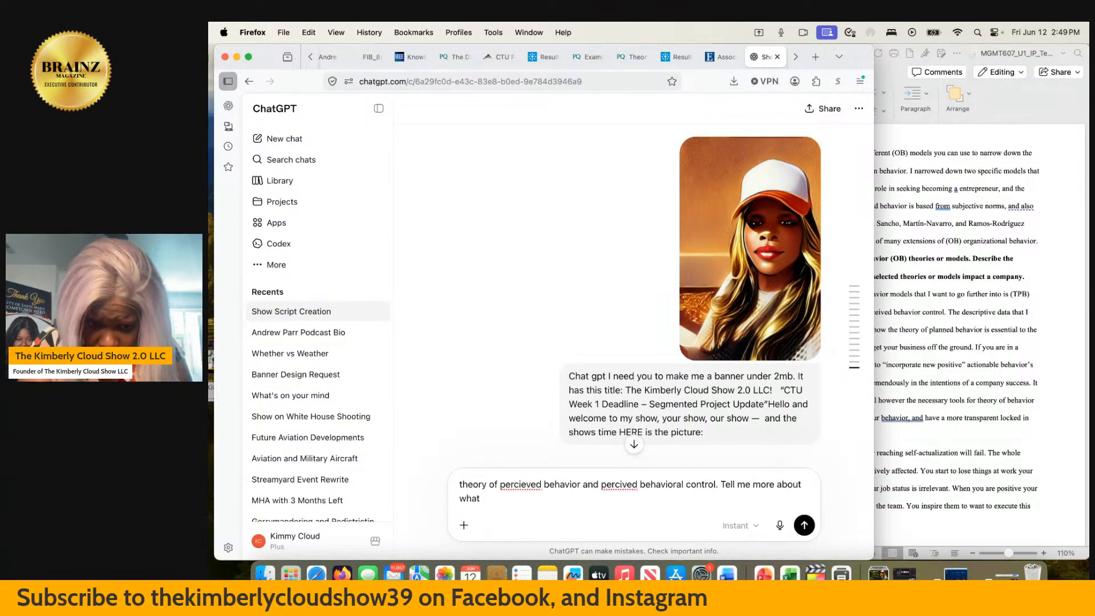
text( These theo)
text(r)
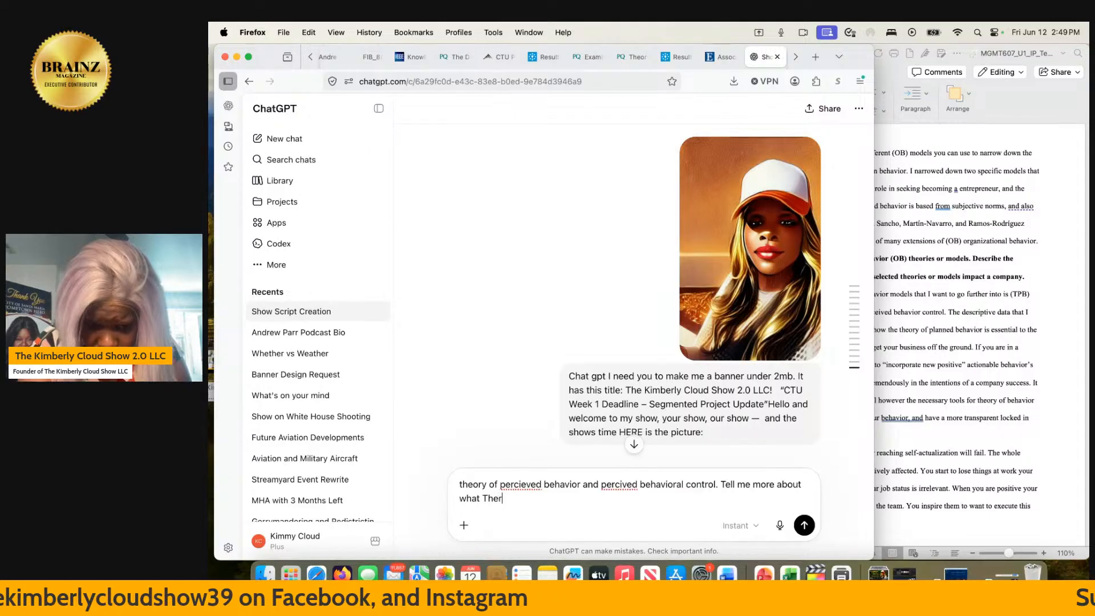
key(BackSpace)
text(se theori)
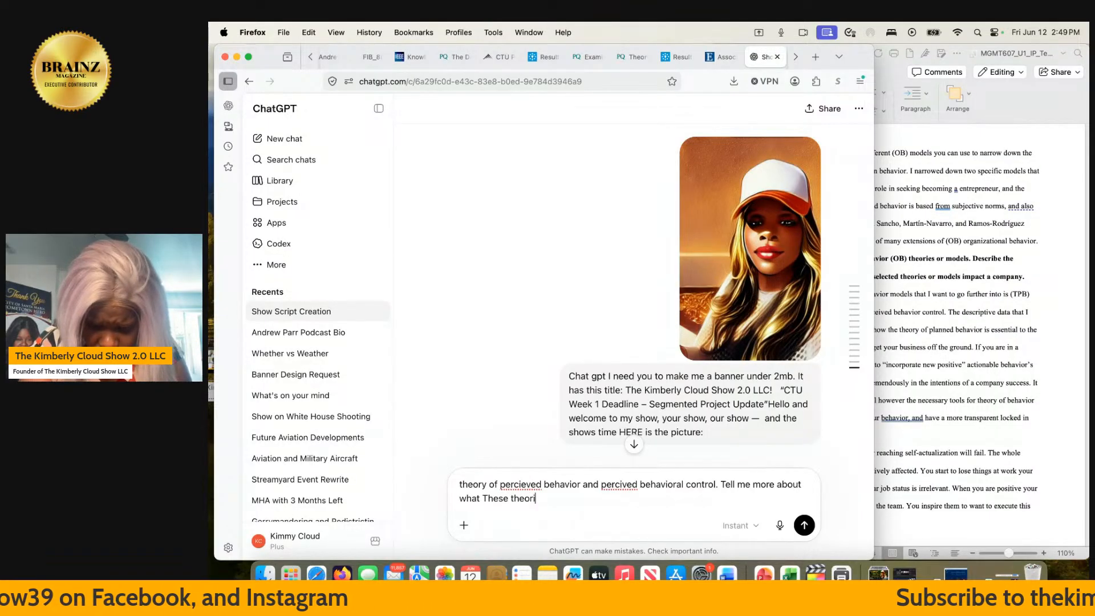
text(es are)
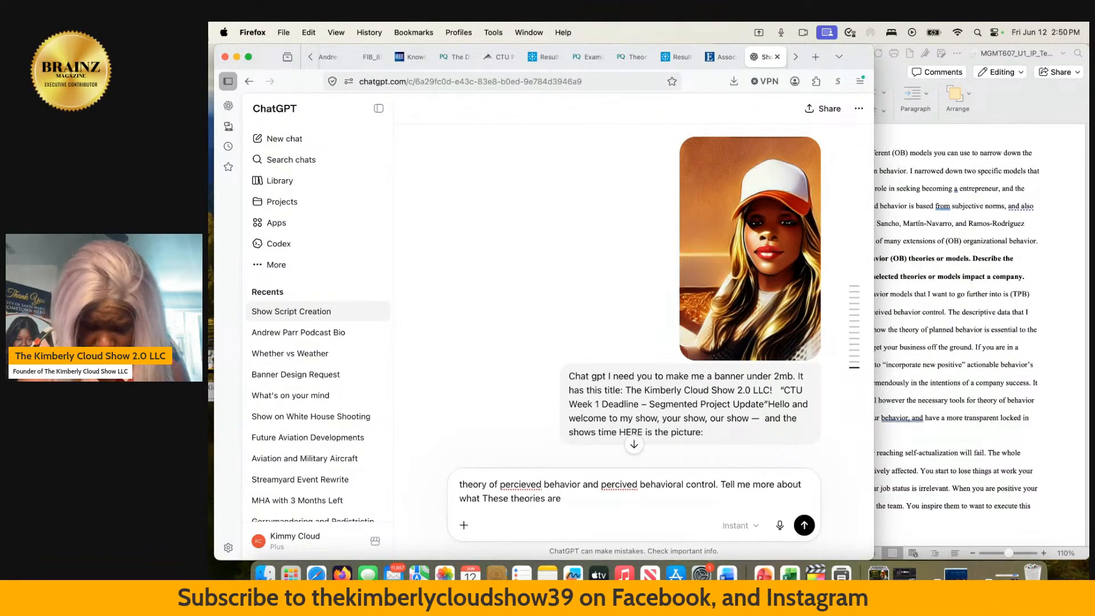
- Extend the ChatGPT request with "who developed them and how to incoporate them"
text(who deve)
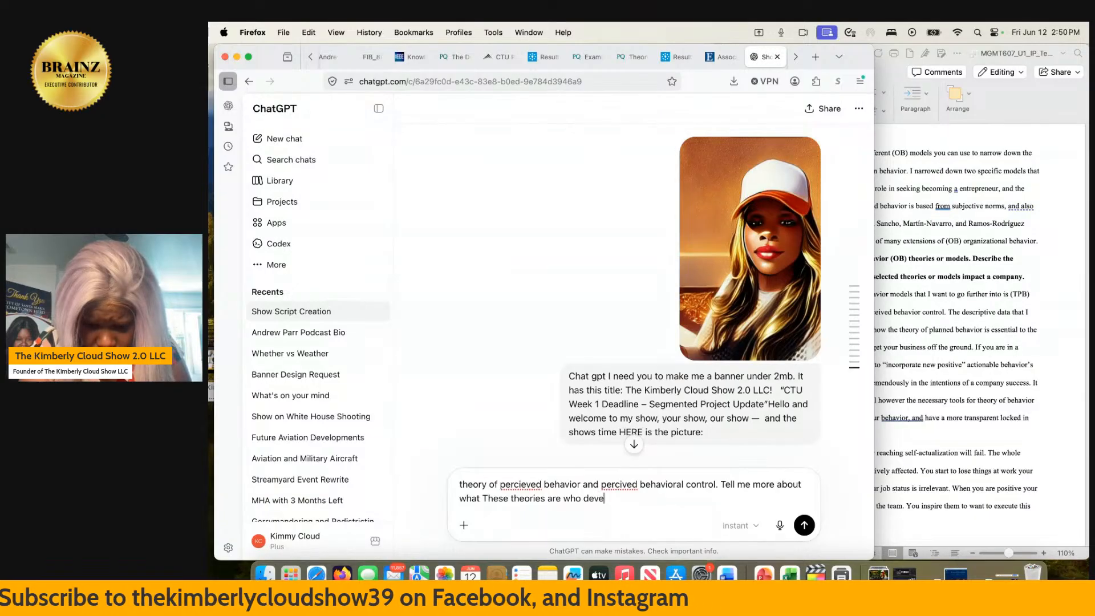
text(loped them)
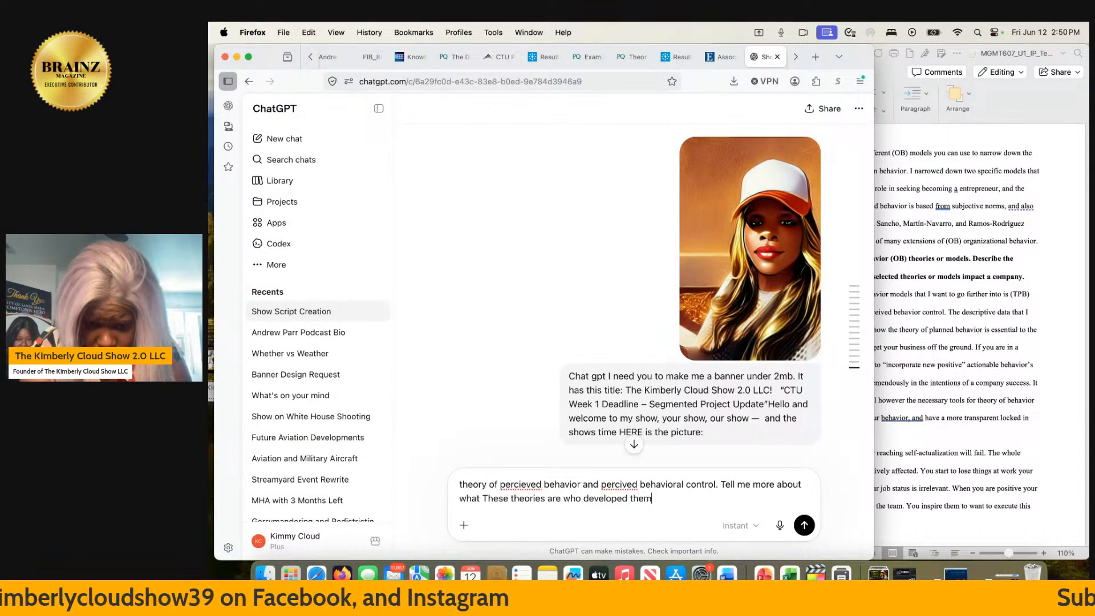
text( and )
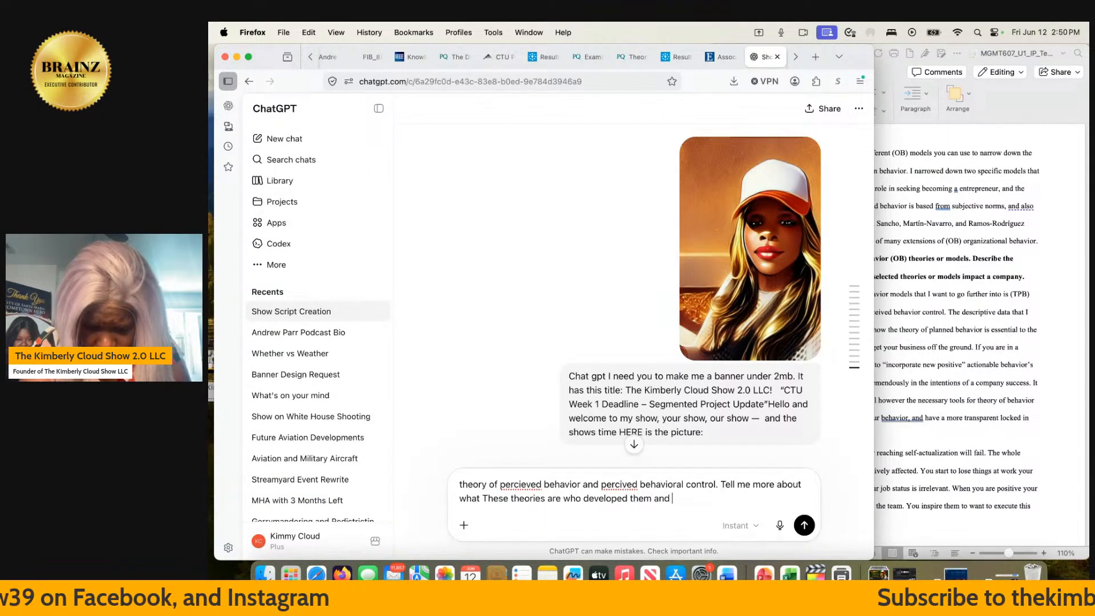
text(how to i)
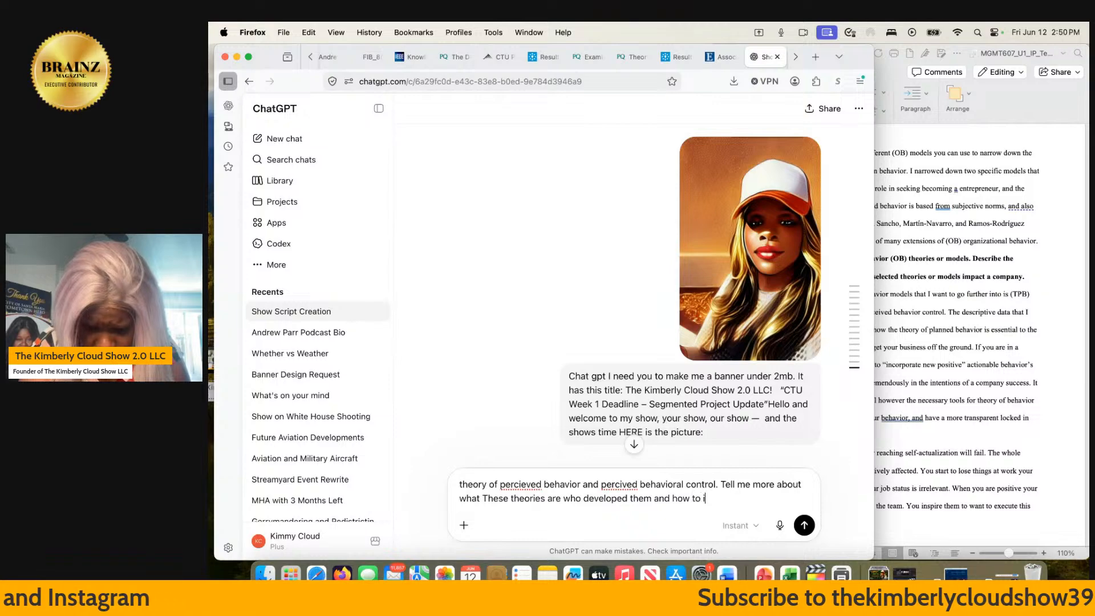
text(ncoporate )
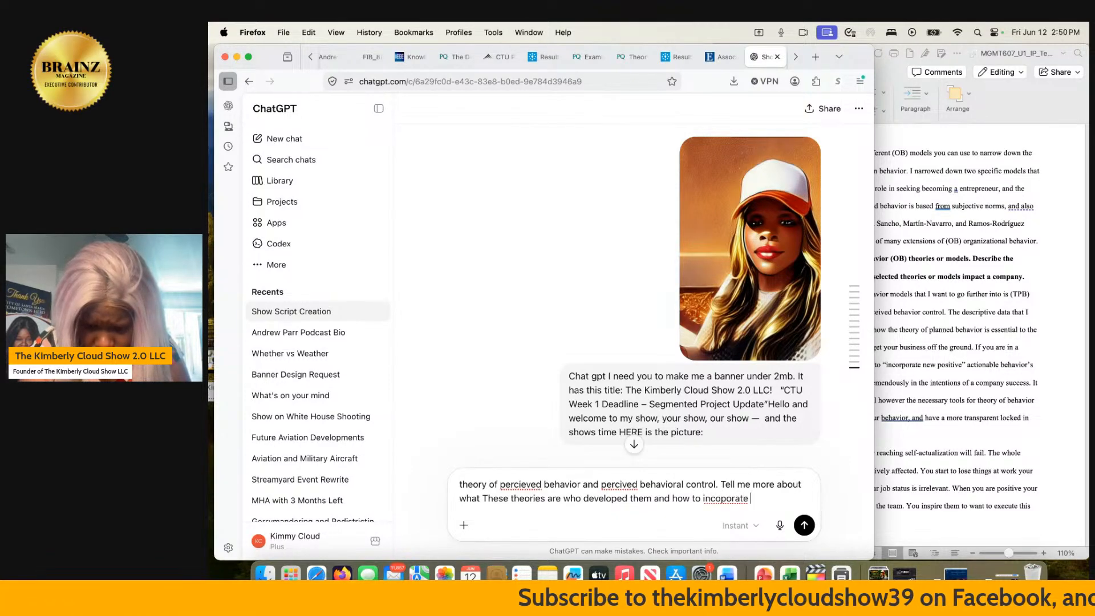
text(them and )
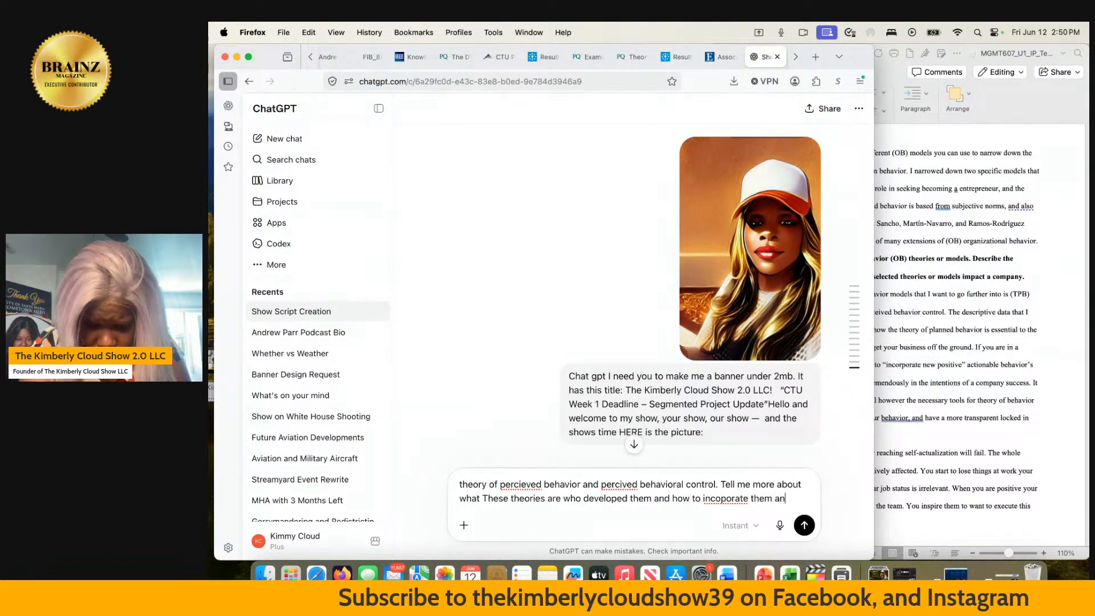
text(wh)
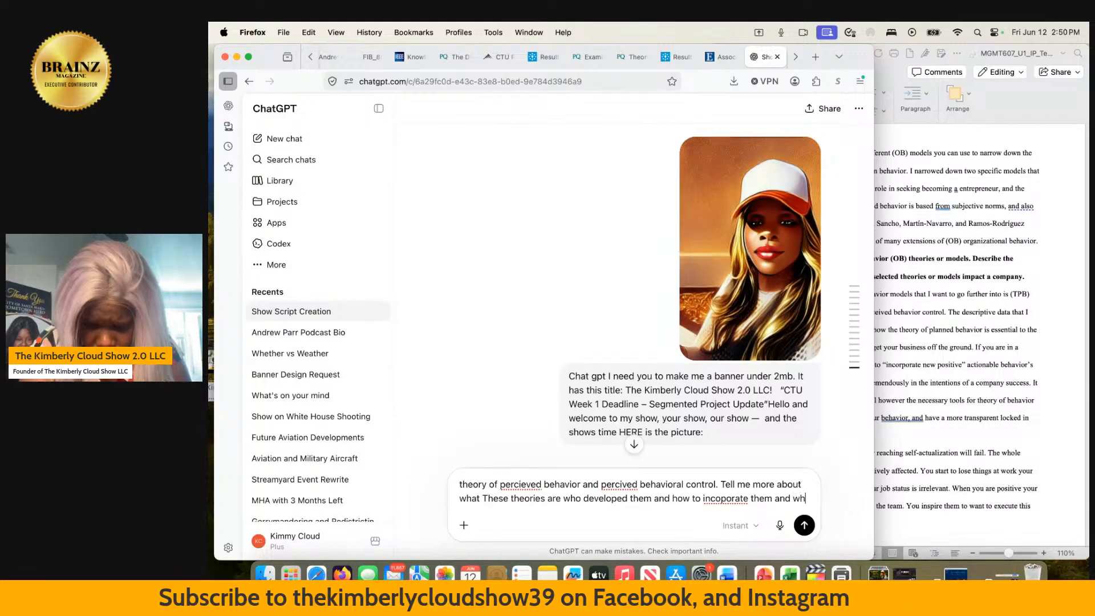
text(at subjecti)
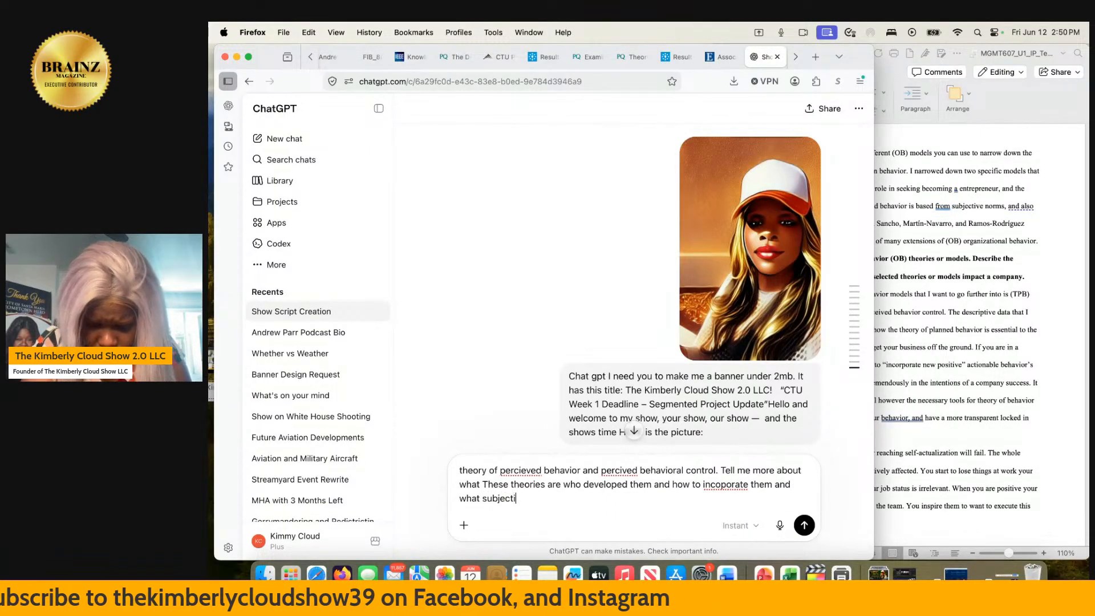
text(ve norms a)
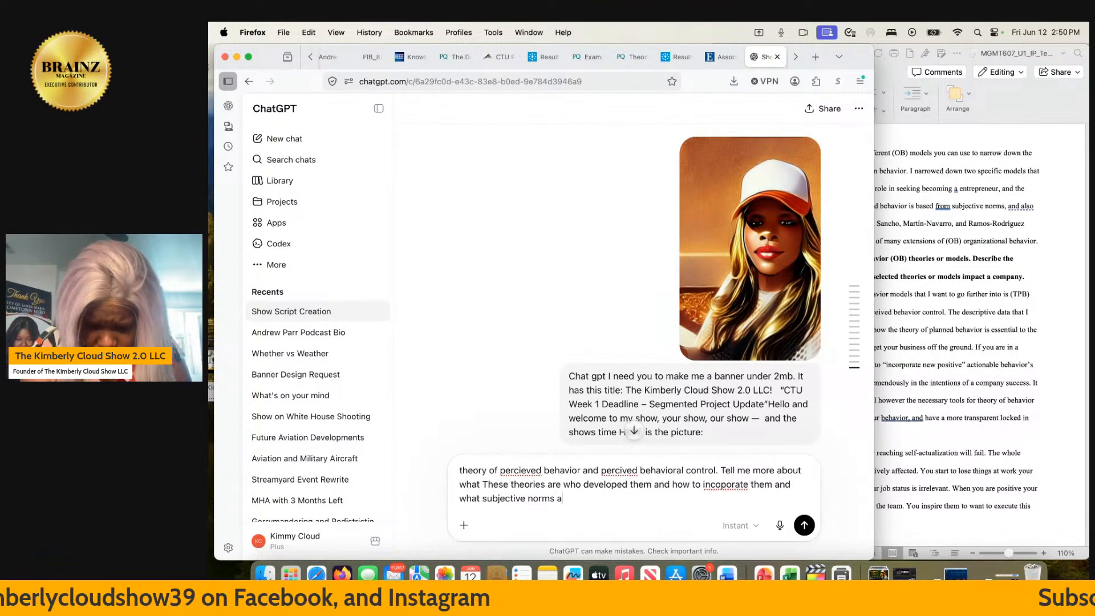
text(re and how )
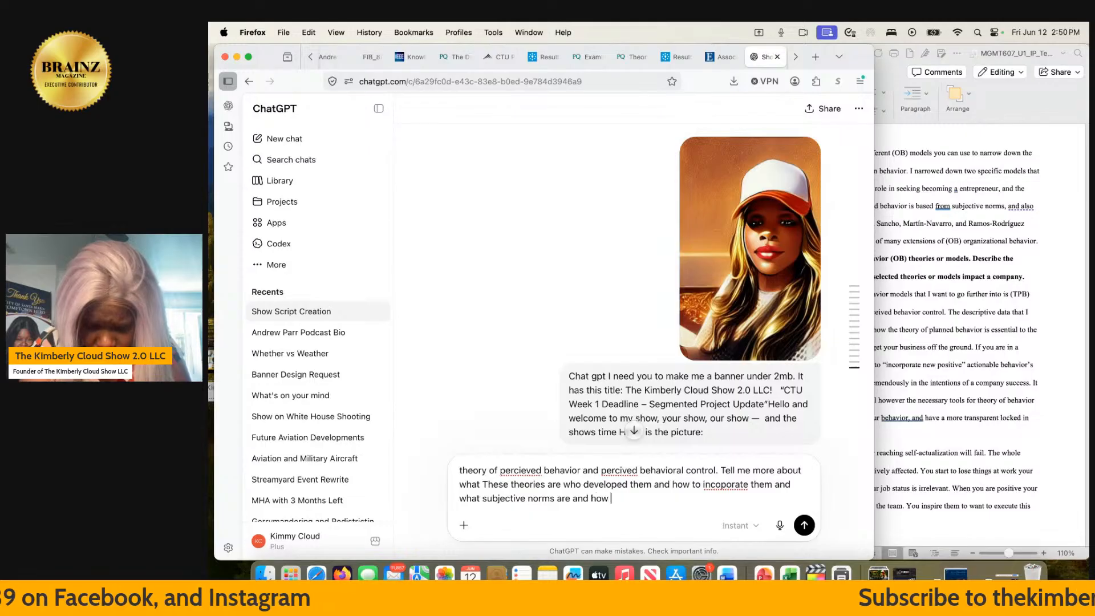
text(to you)
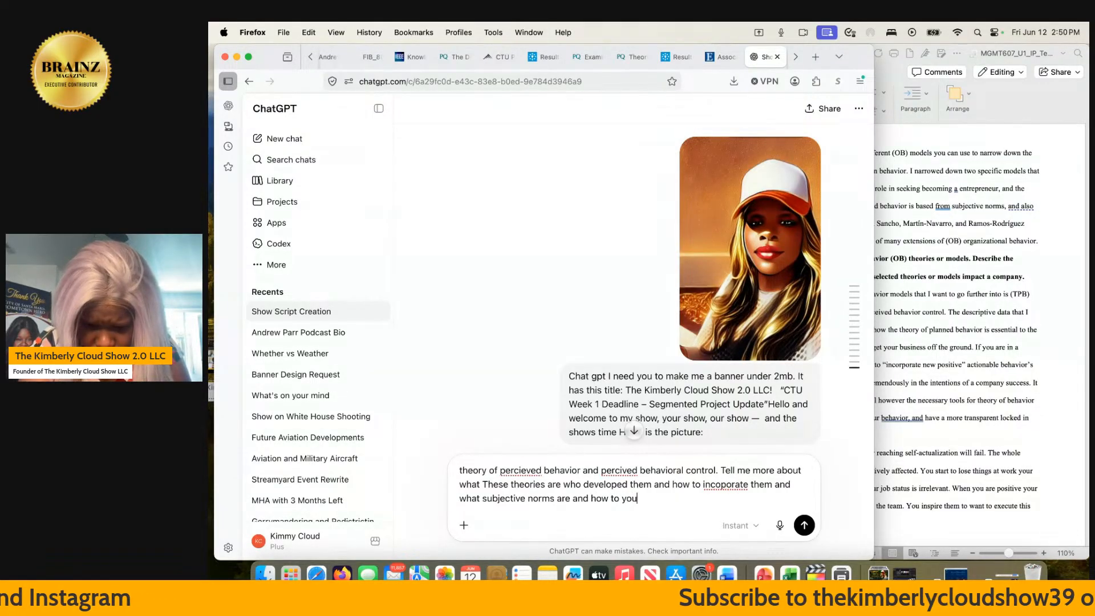
text(se it for )
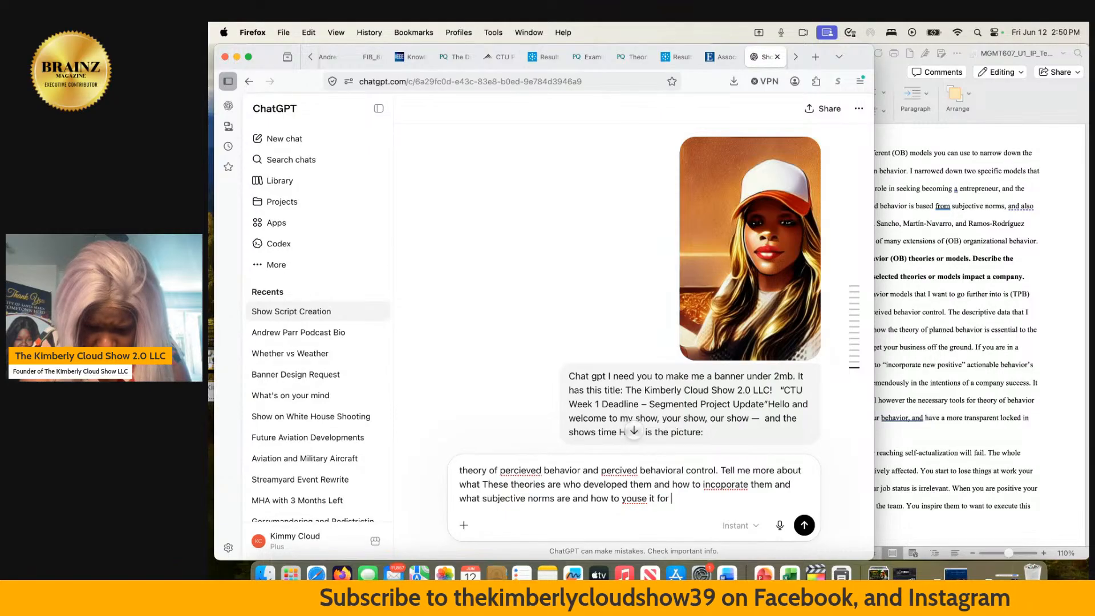
text(e)
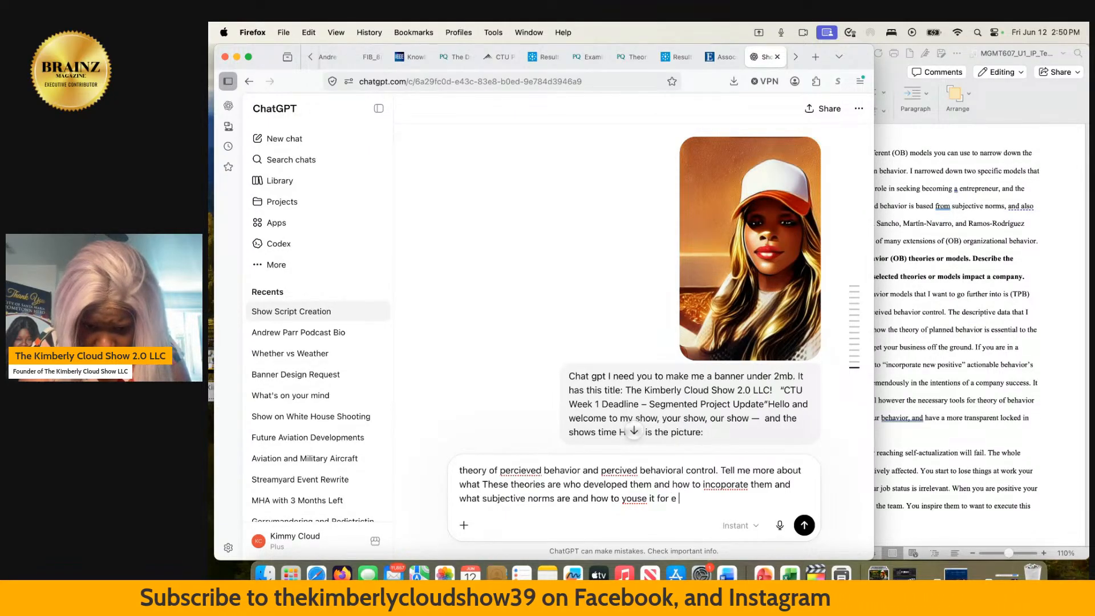
- Finish the request with "a more positive consequence than a negative" and send it to ChatGPT
key(BackSpace)
key(BackSpace)
text(a m)
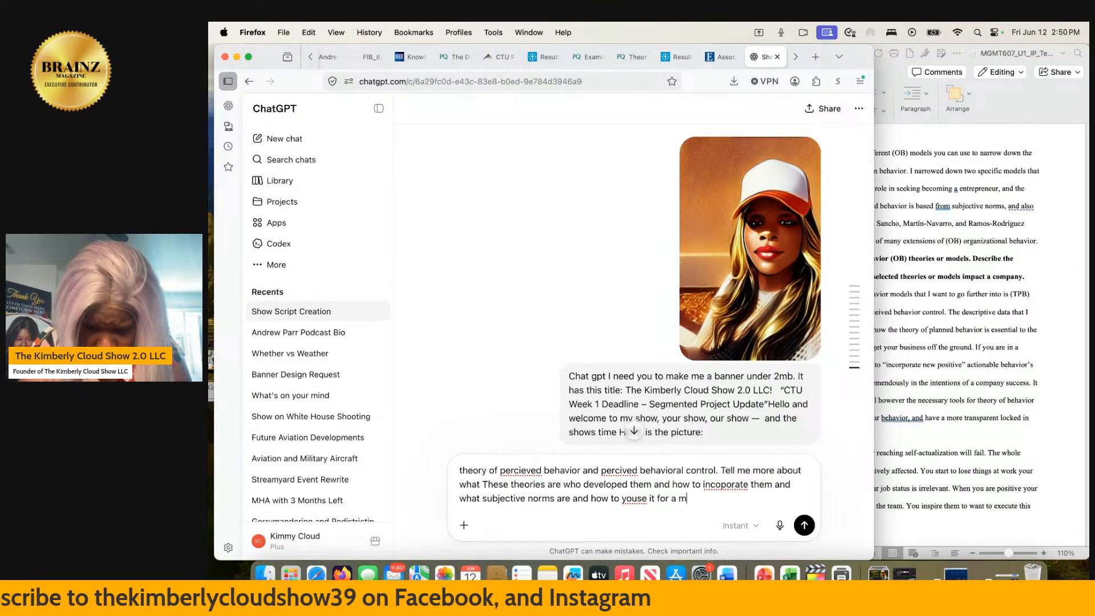
text(ore )
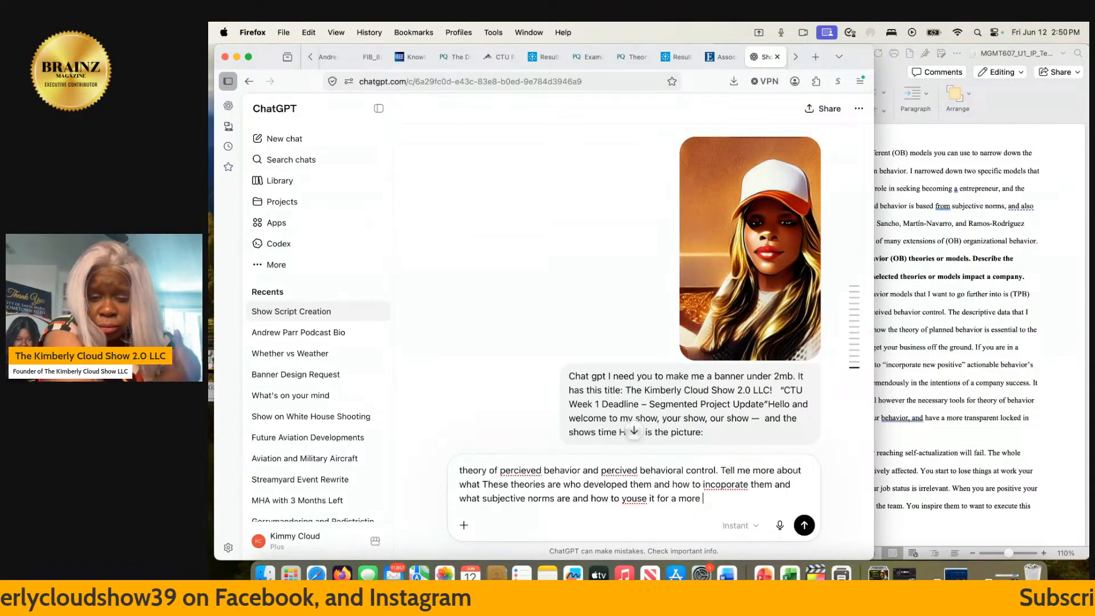
text(po)
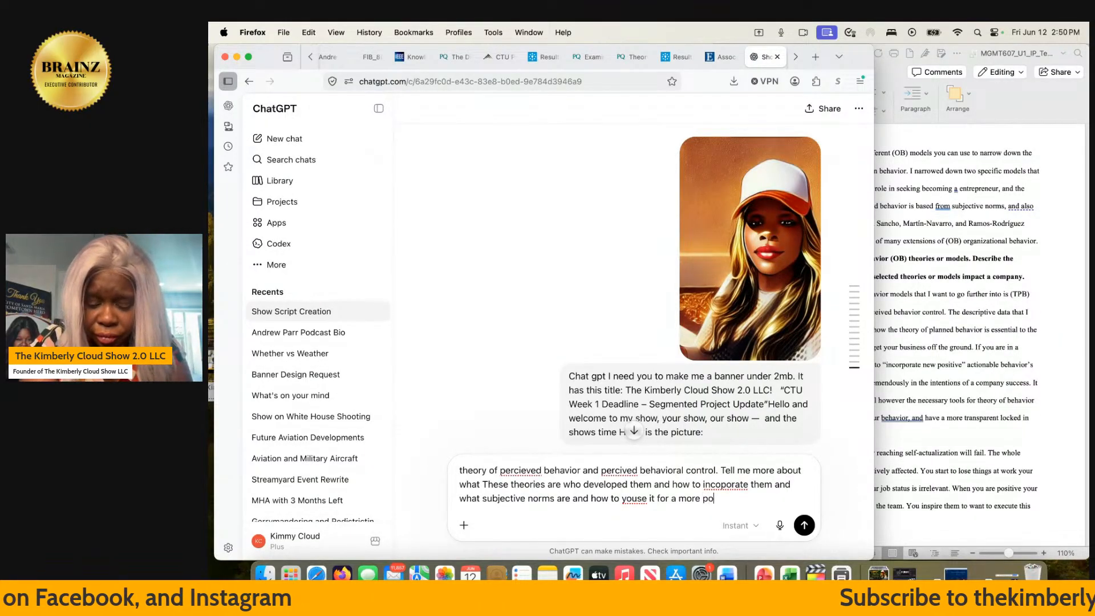
text(sitive )
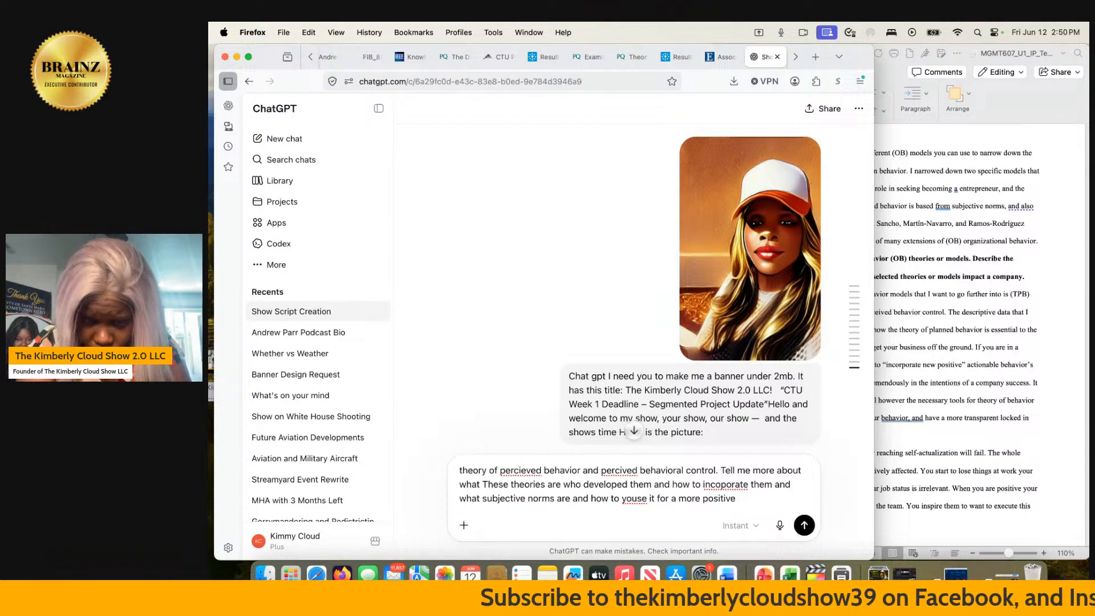
text(conseq)
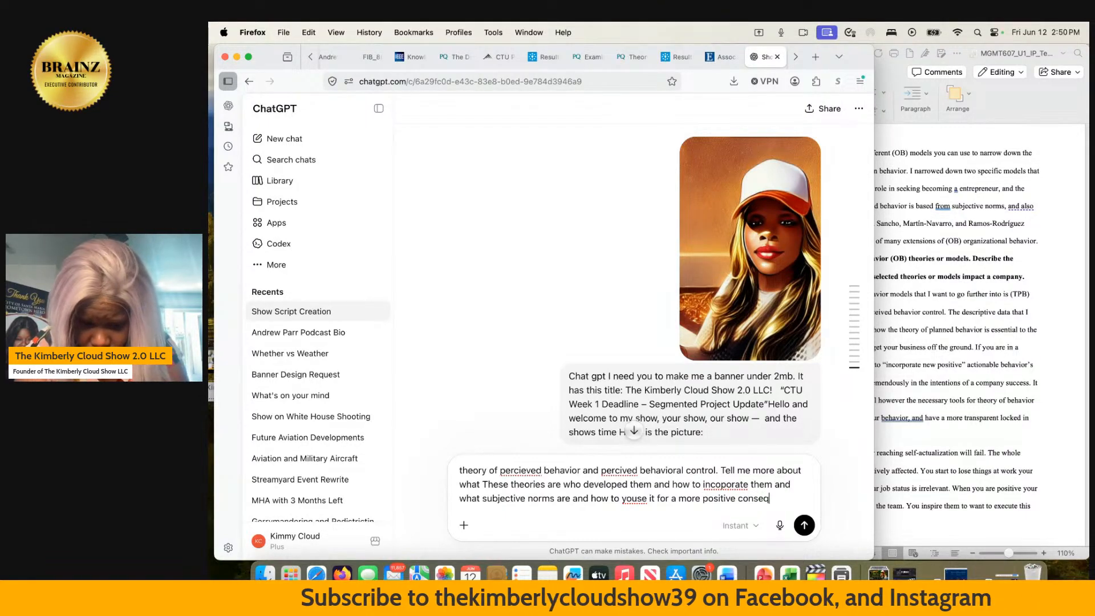
text(uence)
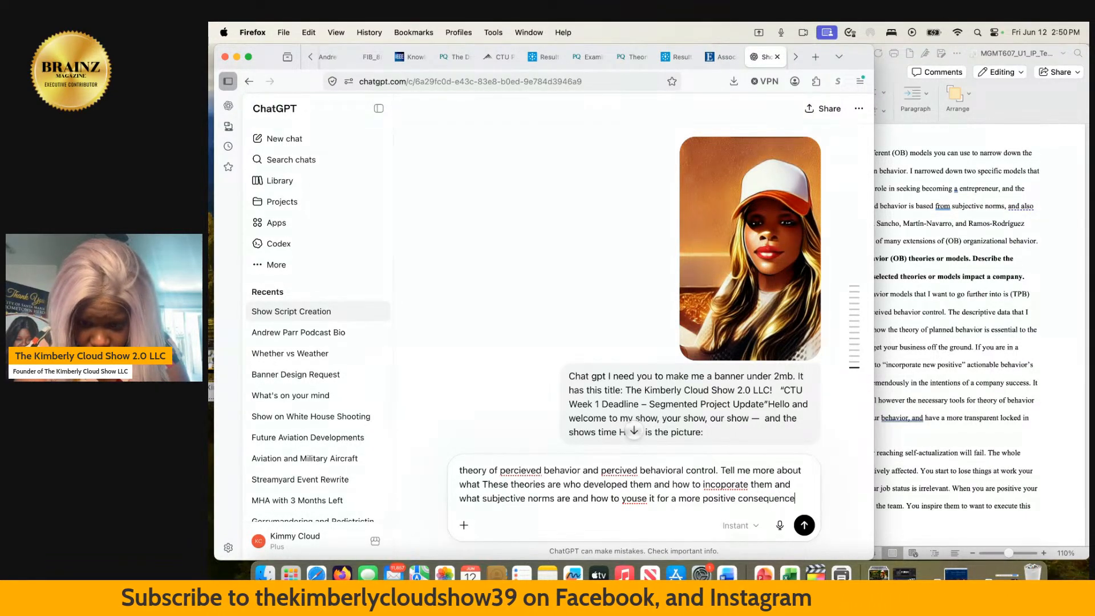
text( than a neg)
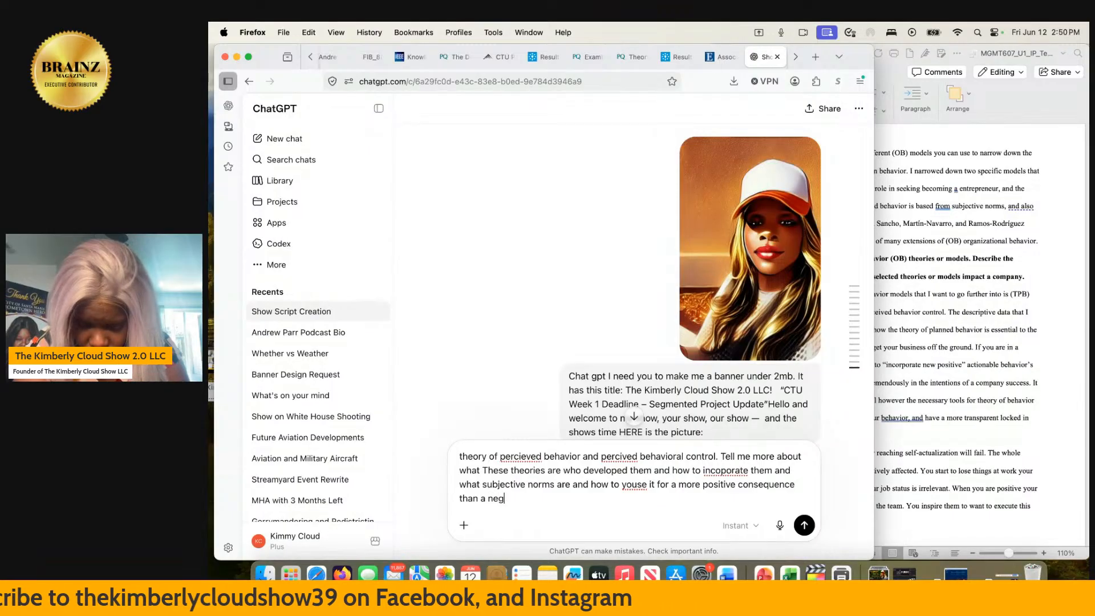
text(ative)
key(Return)
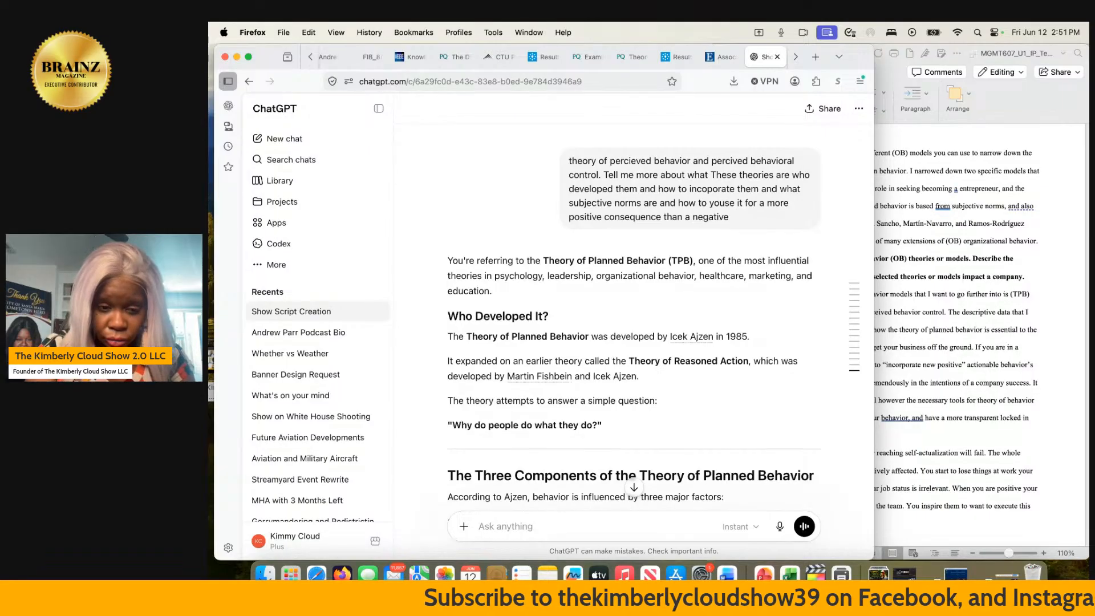
- Read ChatGPT's explanation of who developed the Theory of Planned Behavior and its Attitude and Subjective Norms components
scroll(633, 319, down, 5)
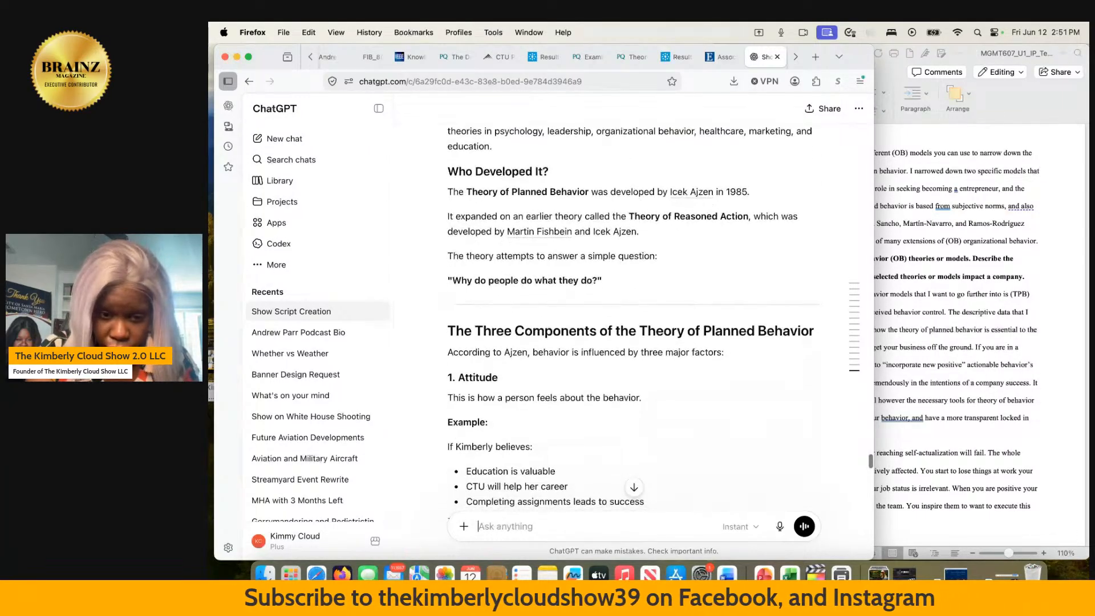
scroll(755, 499, down, 2)
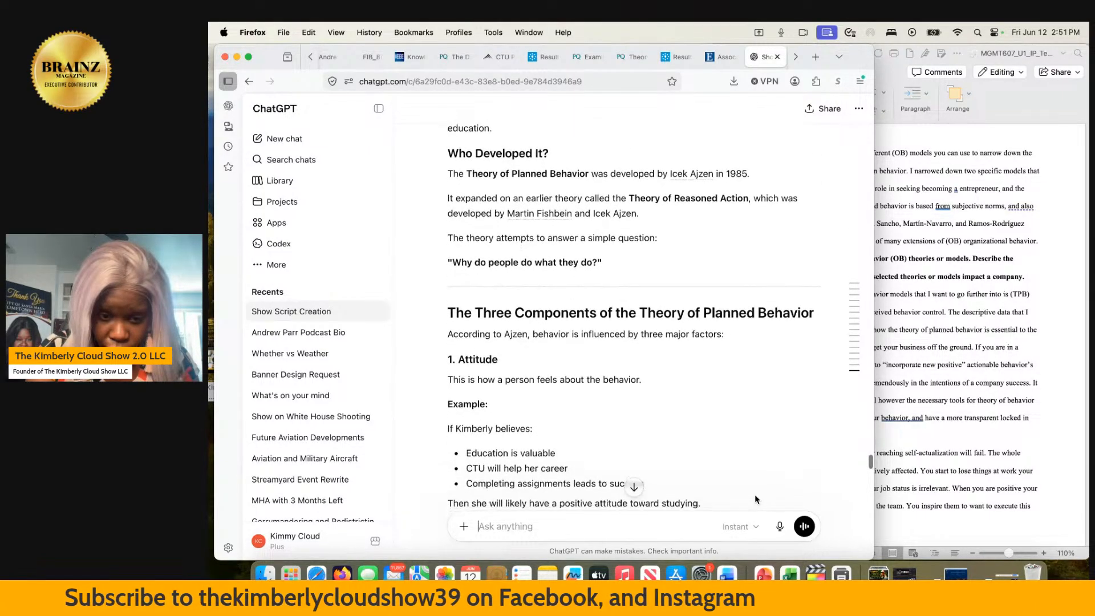
scroll(756, 499, down, 3)
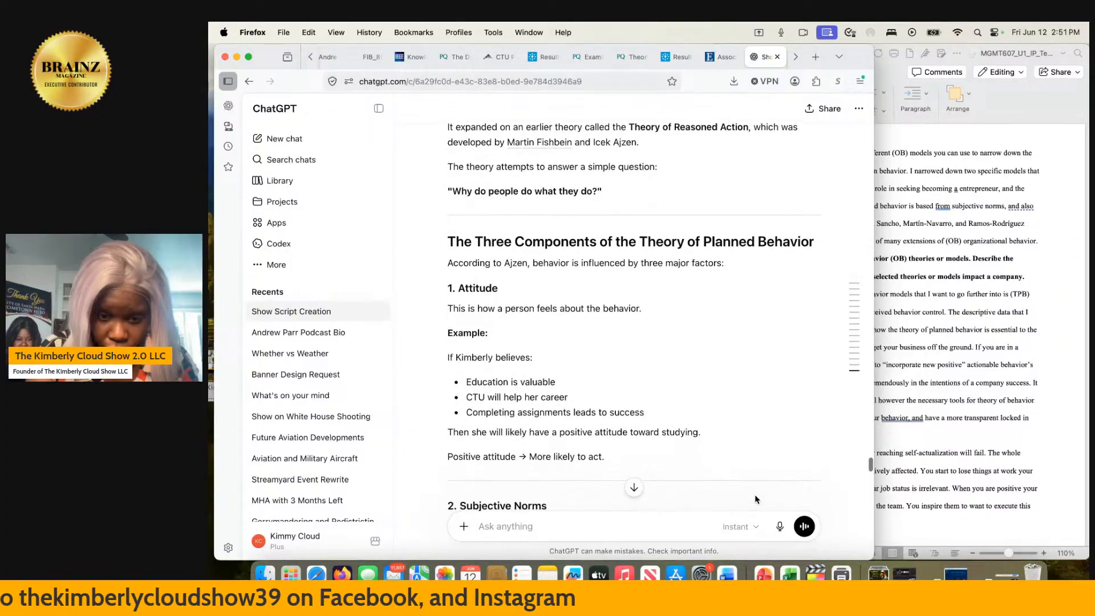
scroll(755, 499, down, 7)
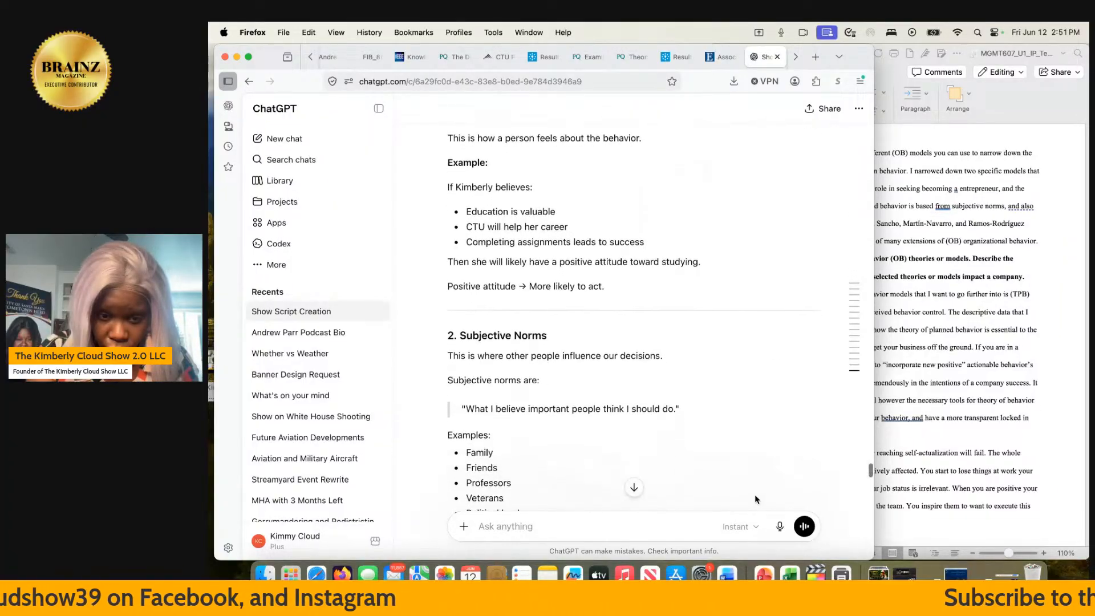
scroll(756, 499, down, 2)
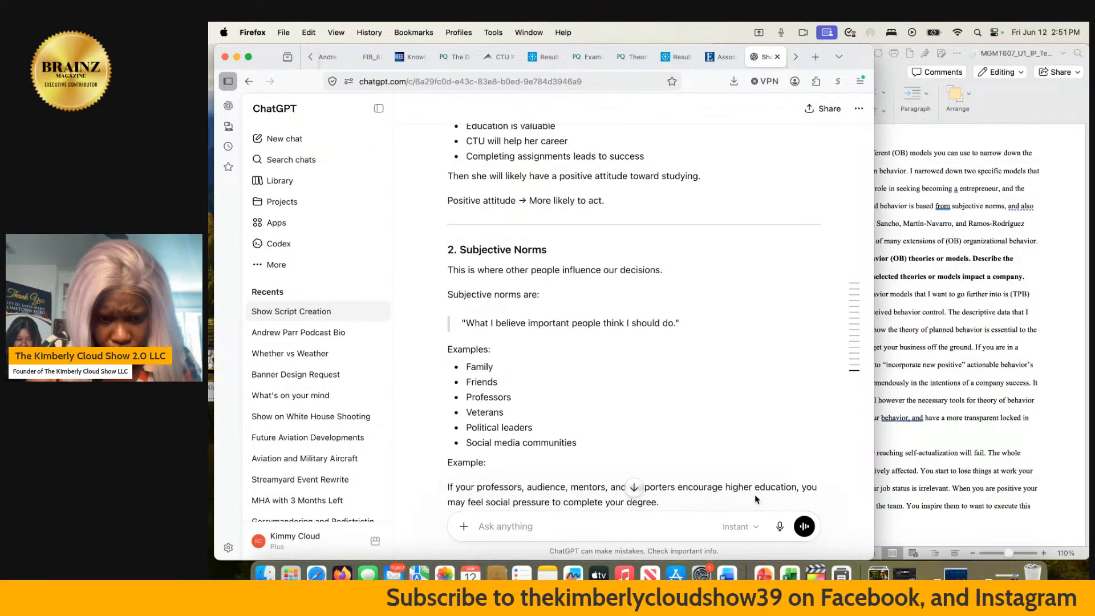
scroll(755, 499, down, 5)
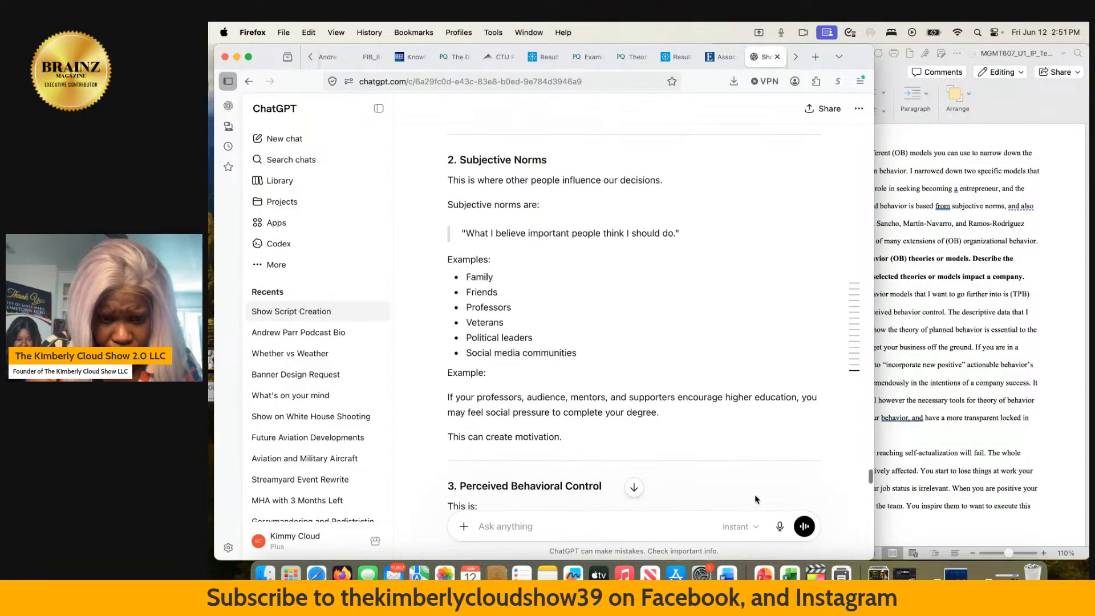
scroll(755, 499, down, 4)
scroll(756, 500, up, 4)
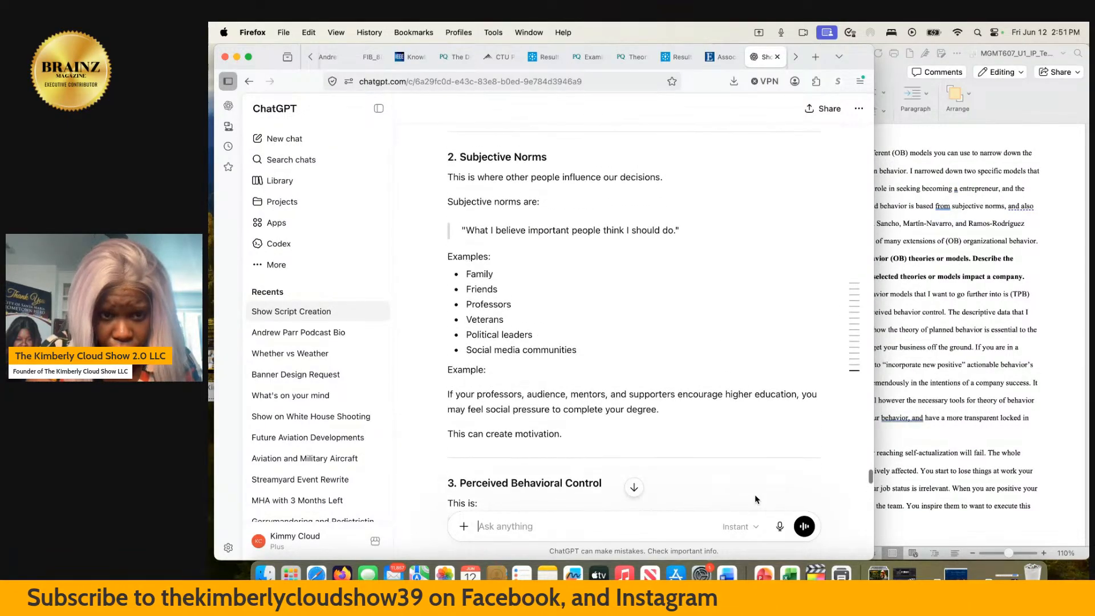
scroll(755, 499, down, 3)
scroll(755, 500, up, 1)
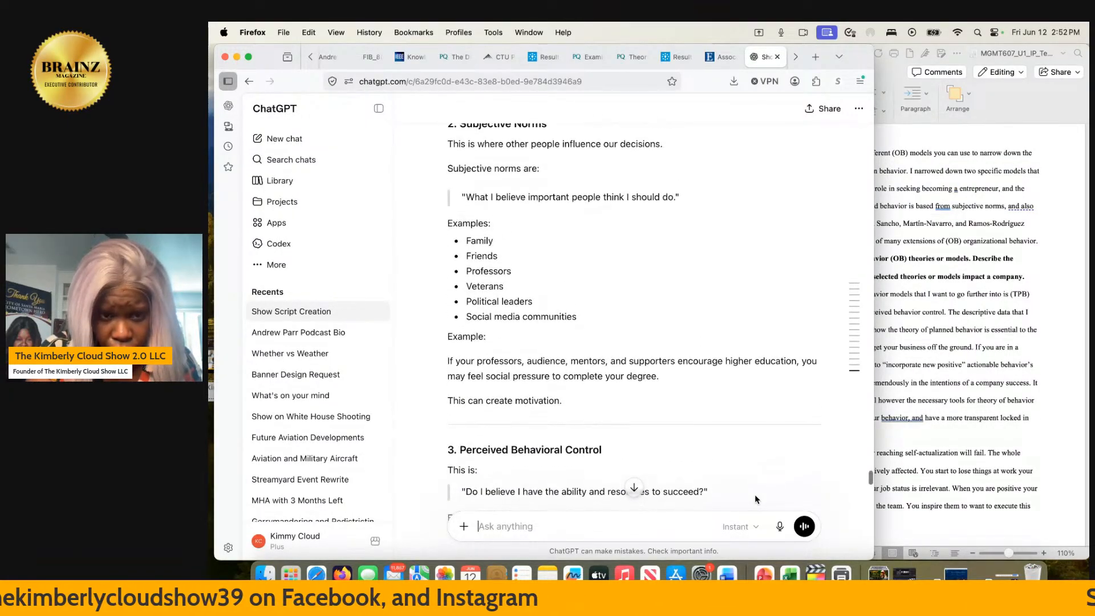
scroll(755, 499, down, 3)
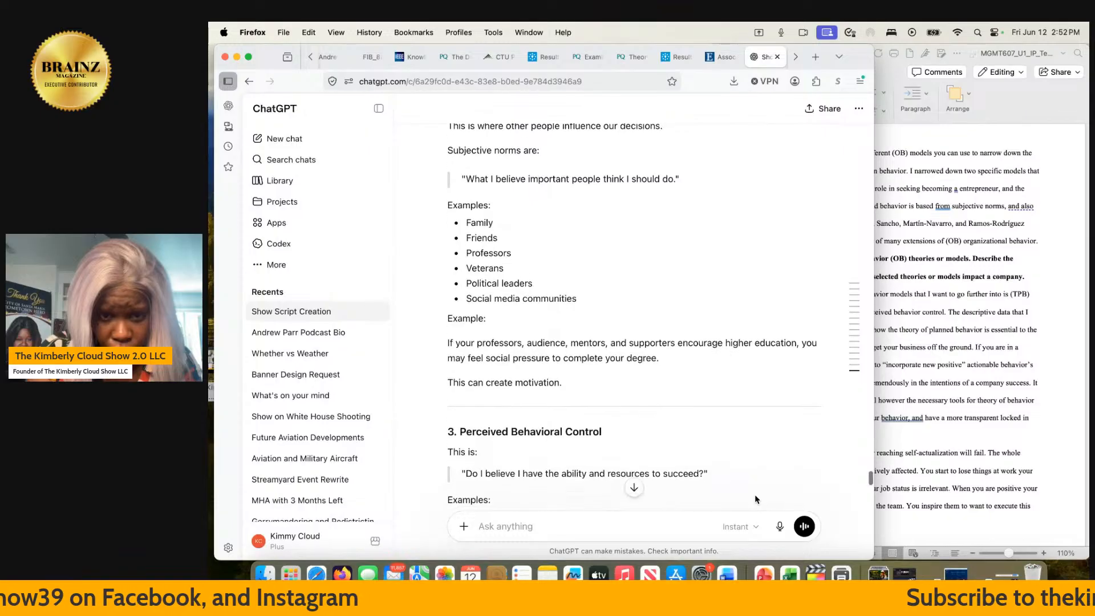
- Read the Perceived Behavioral Control component and the formula for behavioral intention in ChatGPT's answer
scroll(756, 500, down, 3)
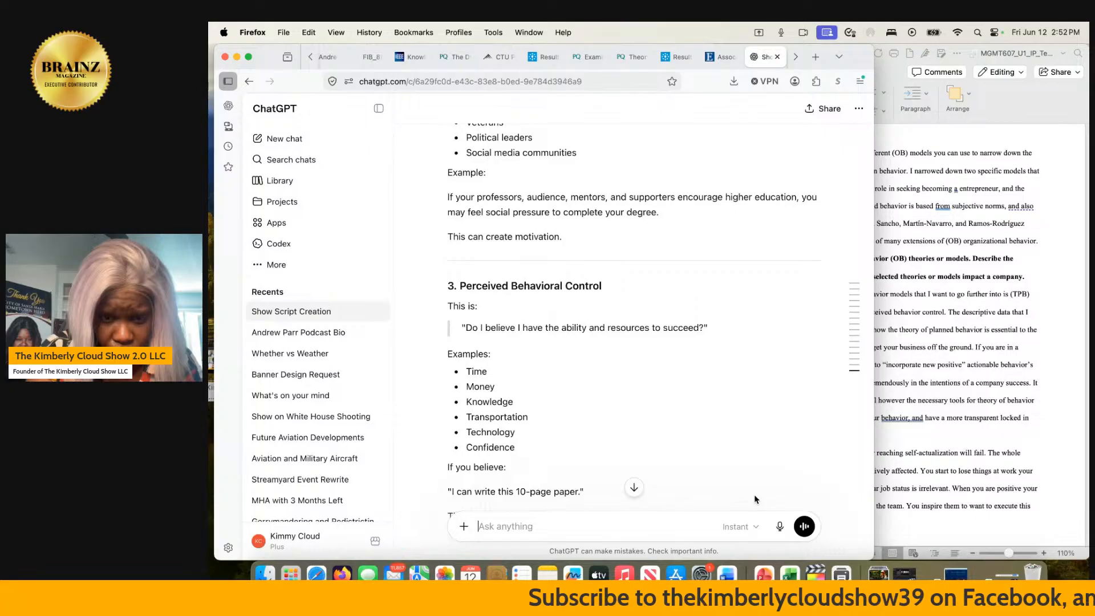
scroll(754, 500, down, 3)
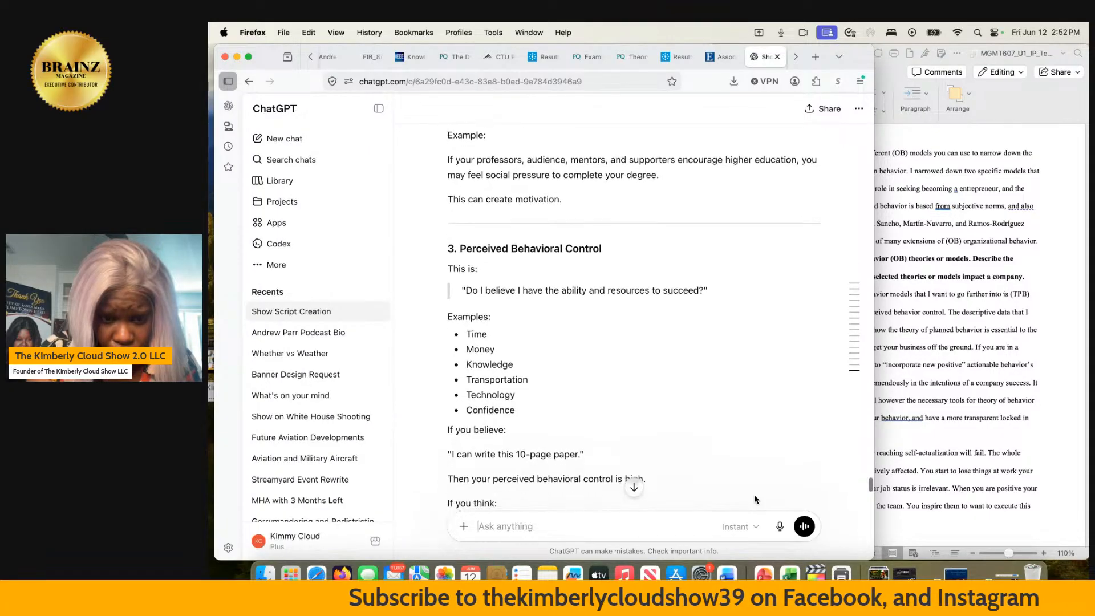
scroll(754, 500, down, 1)
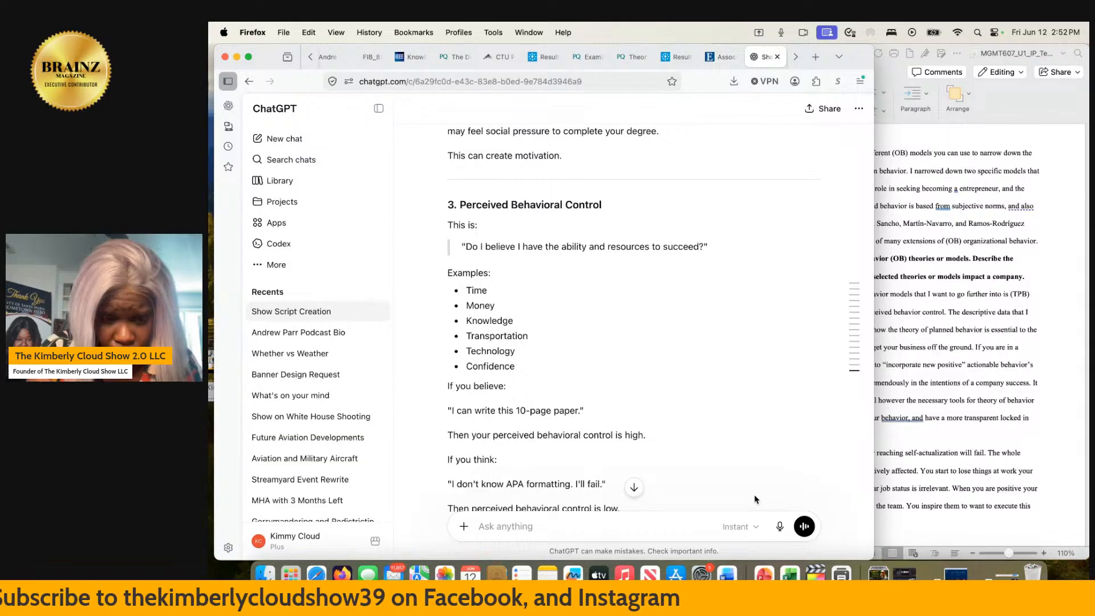
scroll(755, 499, down, 2)
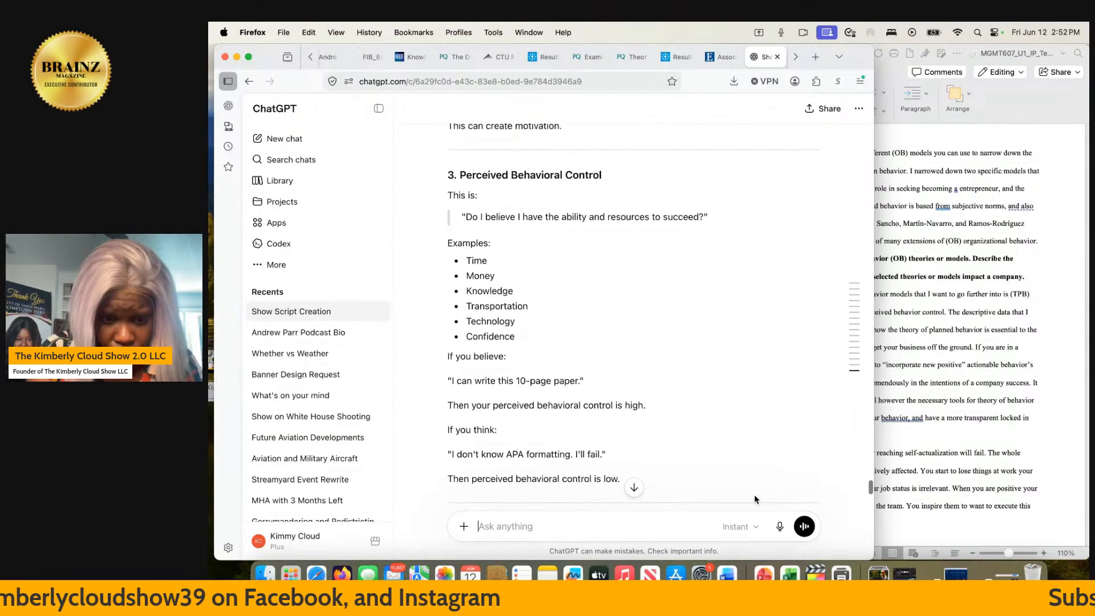
scroll(755, 500, down, 5)
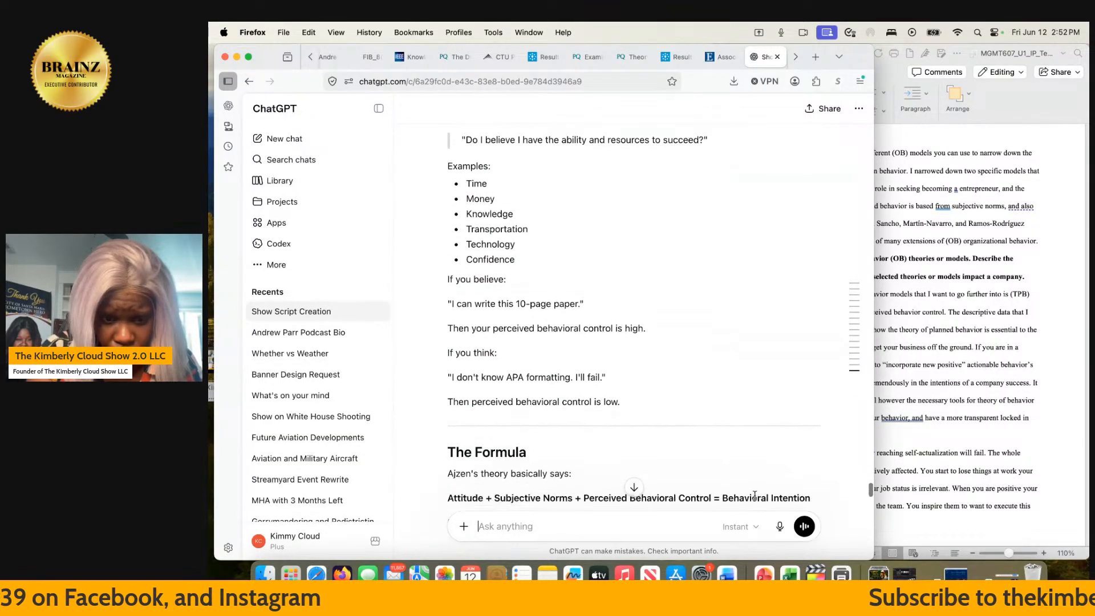
scroll(755, 496, down, 7)
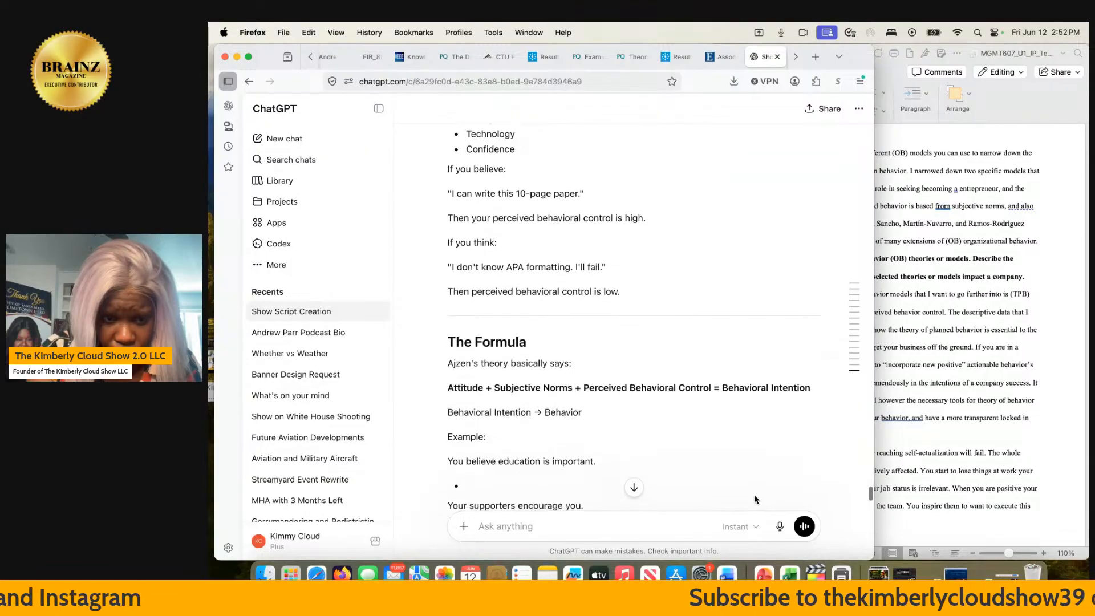
scroll(754, 499, down, 2)
scroll(754, 499, down, 1)
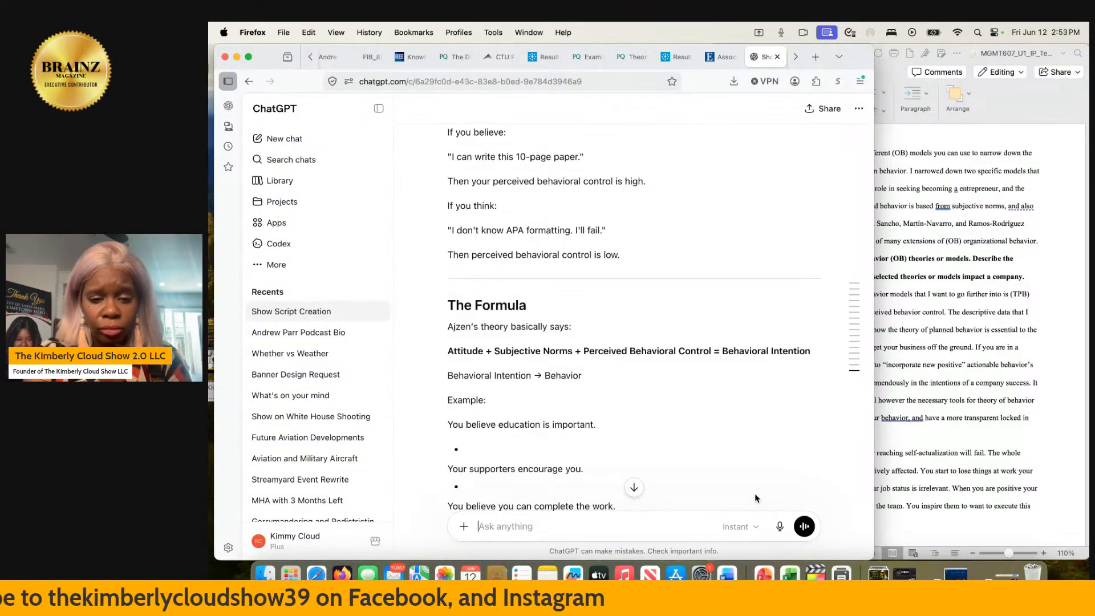
scroll(755, 497, down, 2)
scroll(755, 498, down, 4)
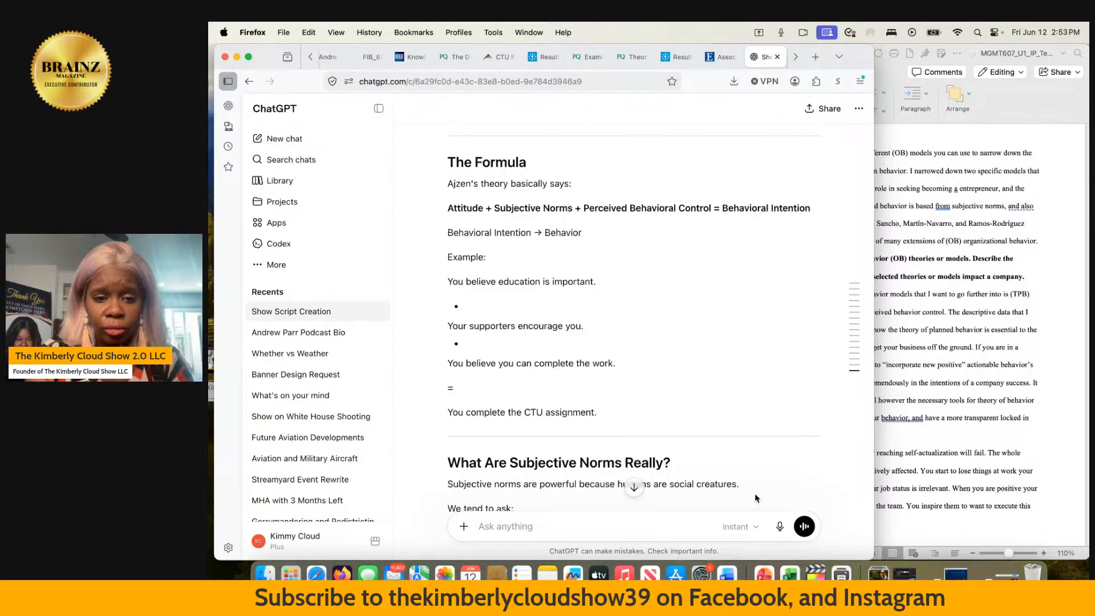
- Review the section on what subjective norms really are, including the negative and positive examples
scroll(755, 498, down, 3)
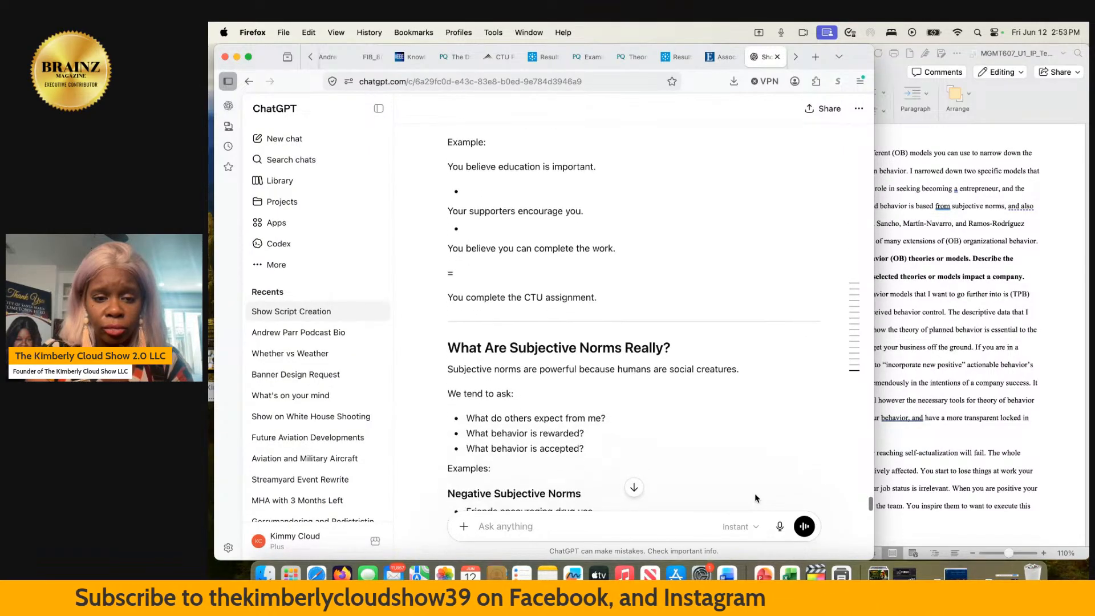
scroll(755, 499, down, 1)
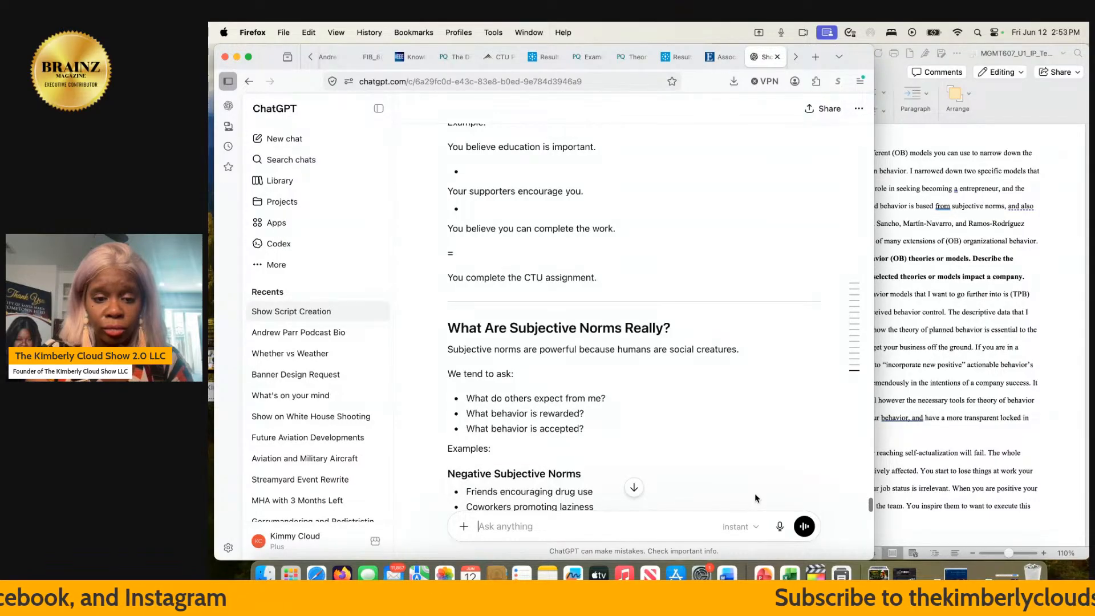
scroll(755, 498, down, 3)
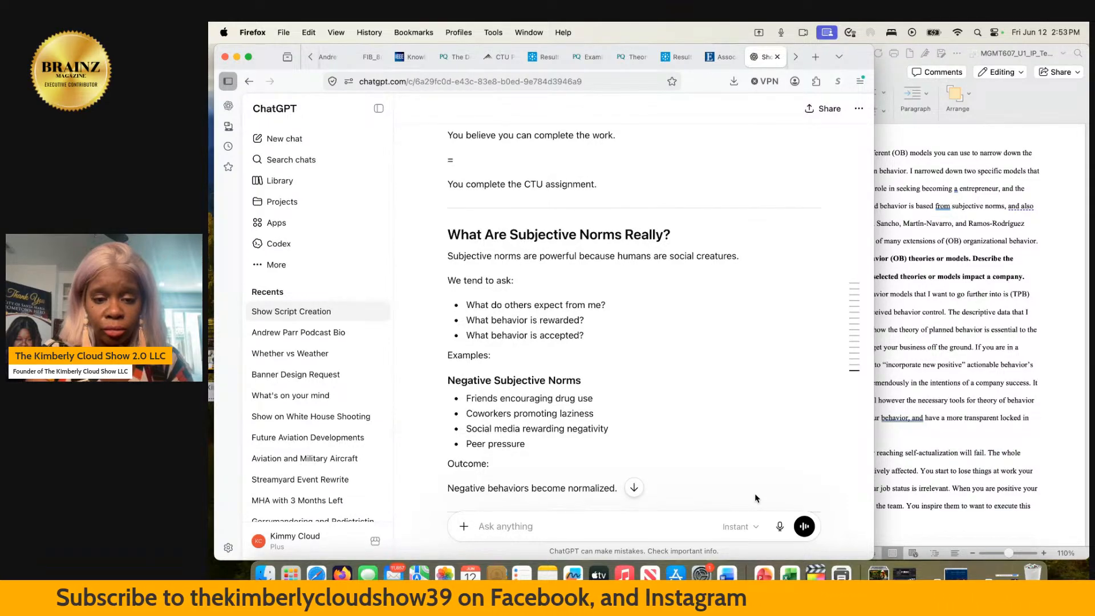
scroll(755, 498, down, 3)
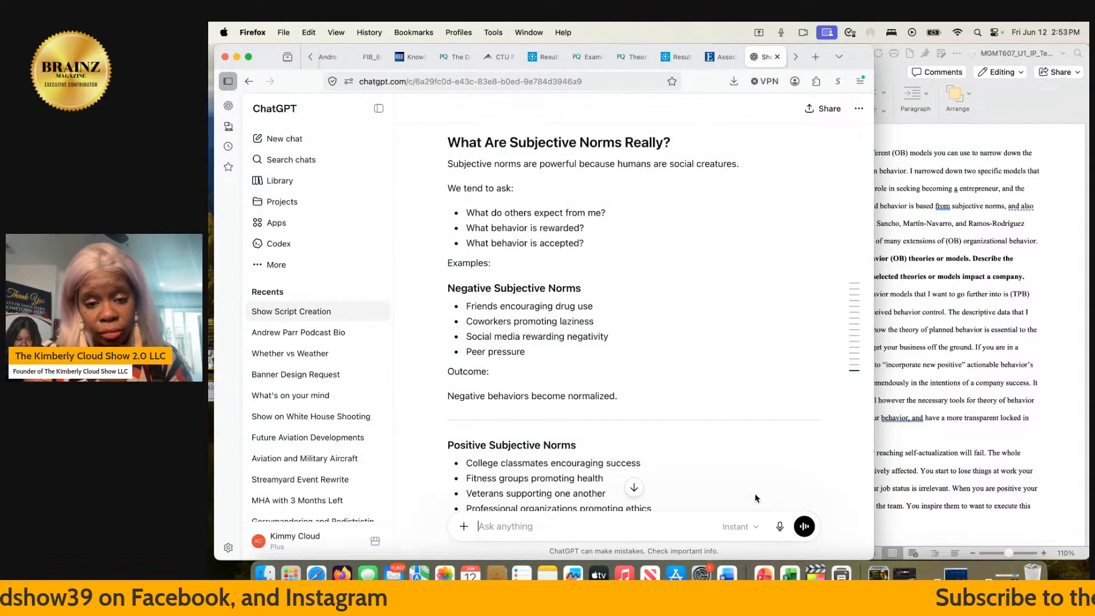
scroll(755, 498, down, 3)
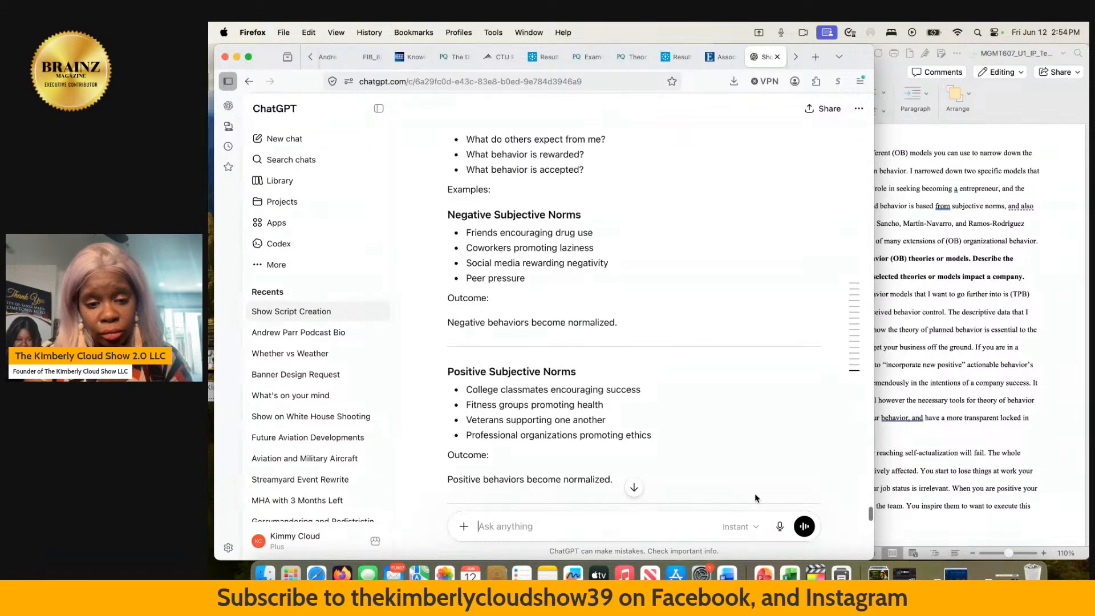
scroll(755, 498, down, 5)
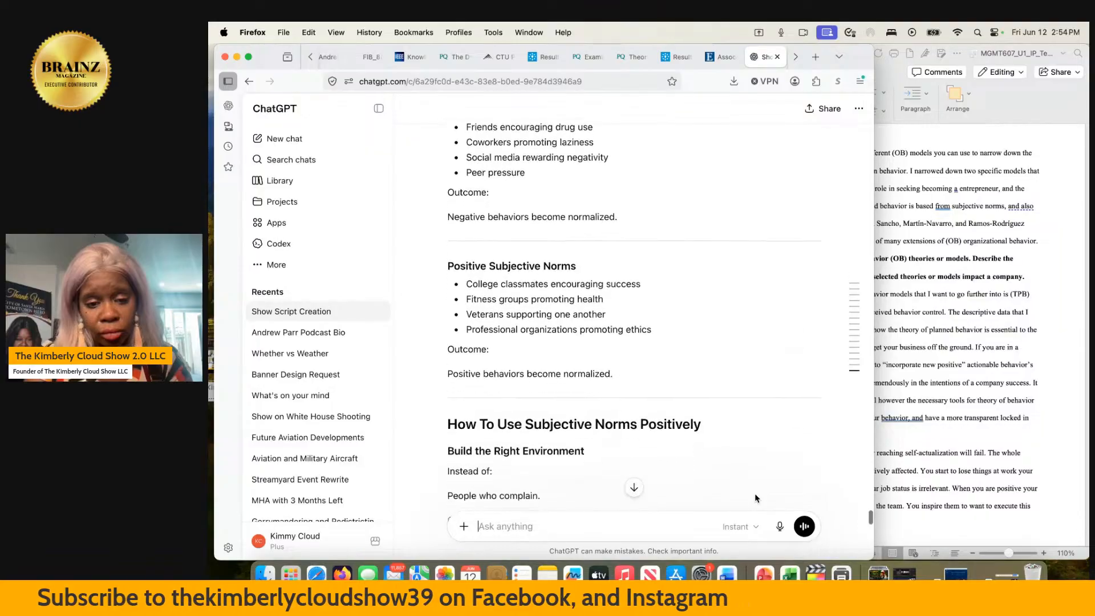
scroll(755, 498, down, 2)
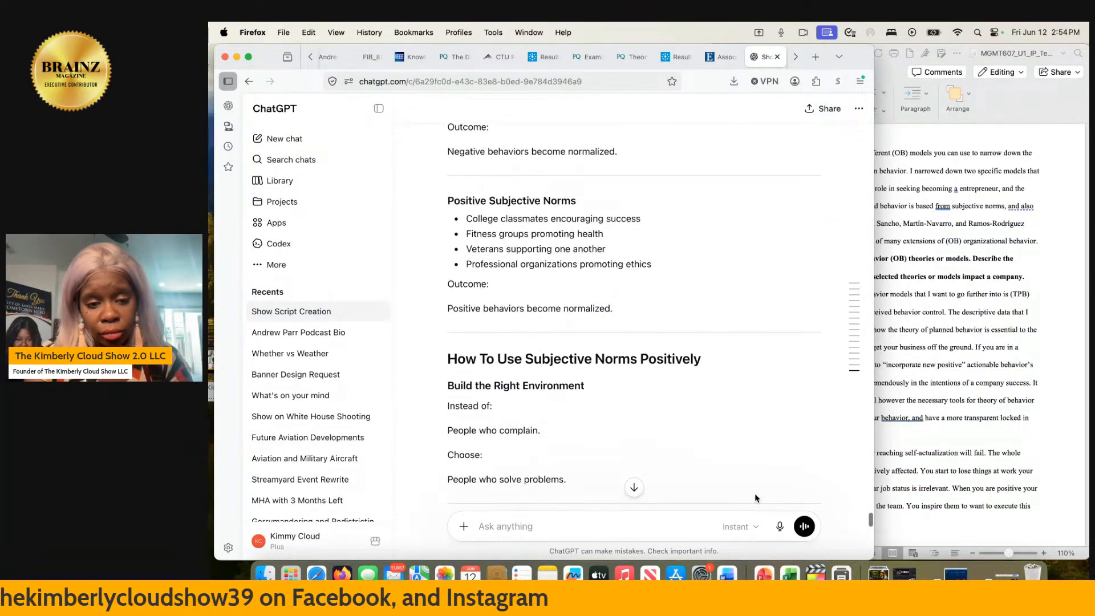
scroll(755, 498, down, 1)
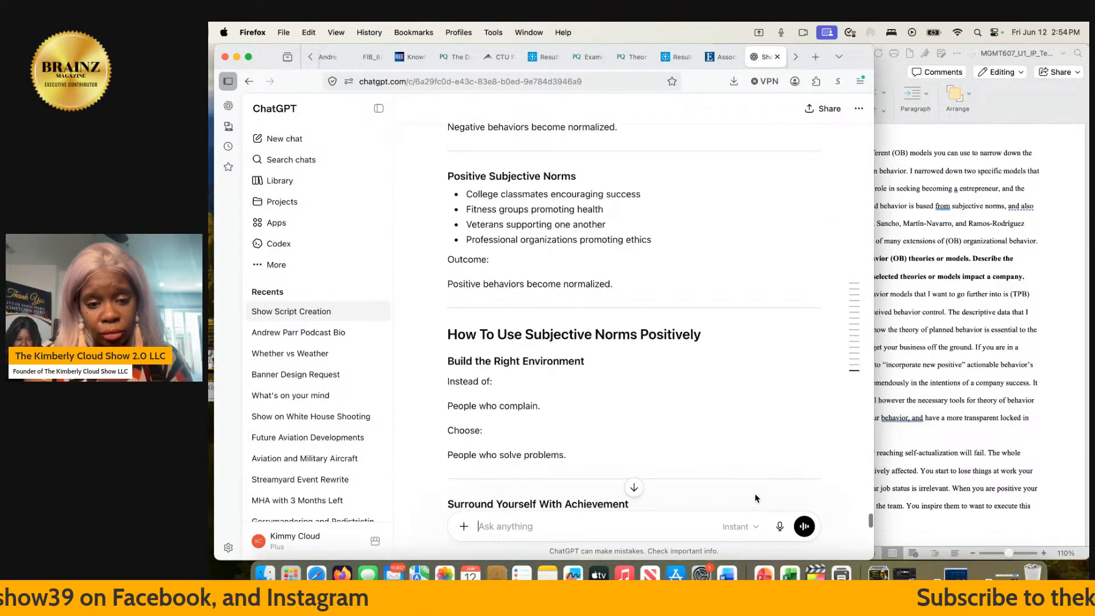
- Read how to use subjective norms positively and how the theory applies to organizational behavior and the CTU project
scroll(755, 498, down, 3)
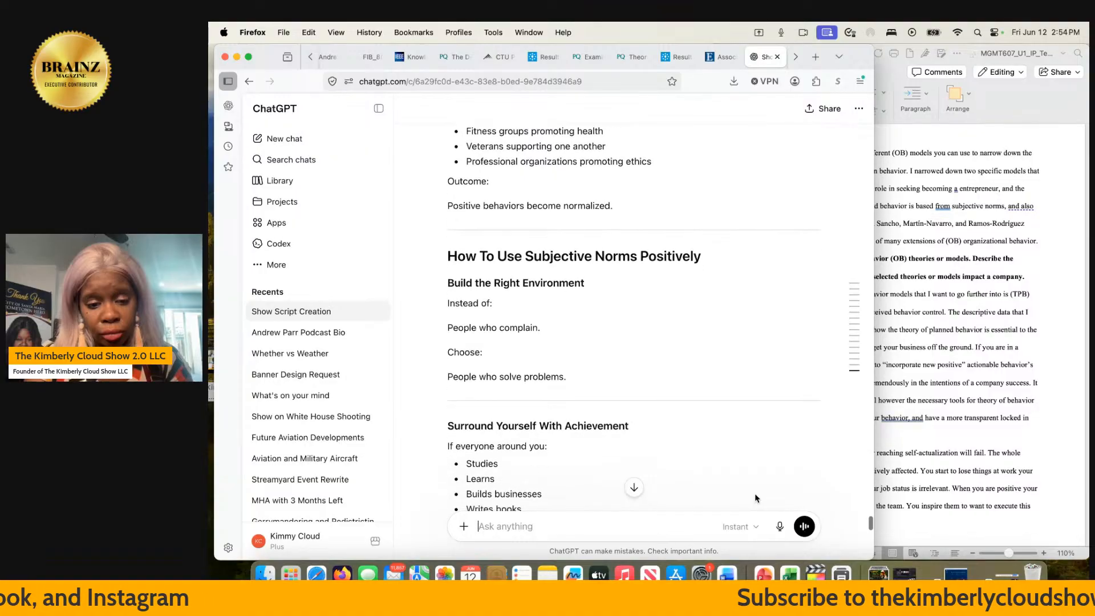
scroll(755, 499, down, 3)
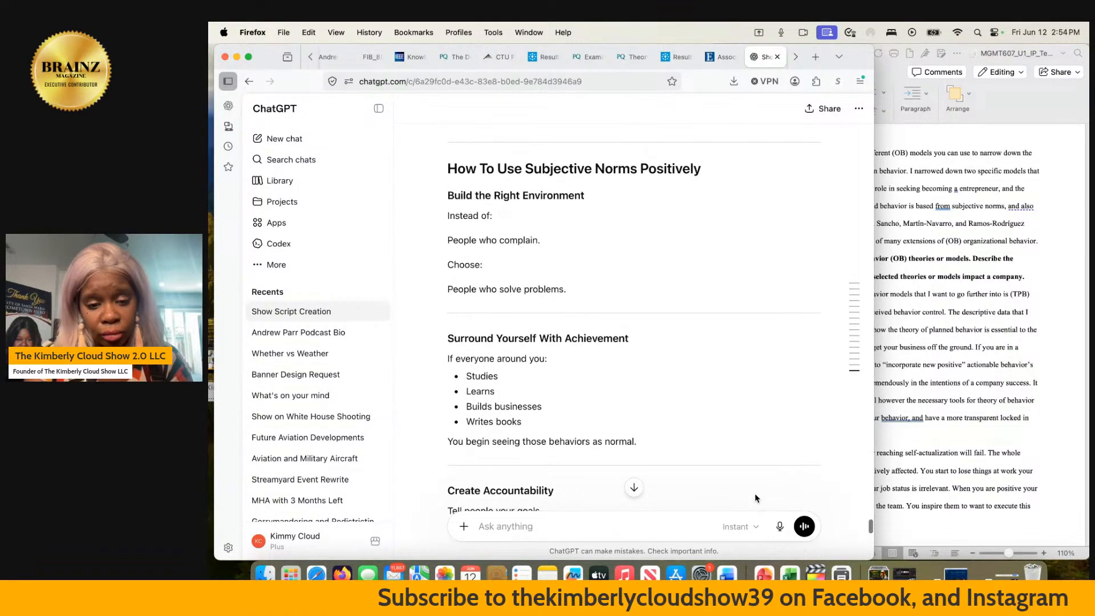
scroll(755, 498, down, 5)
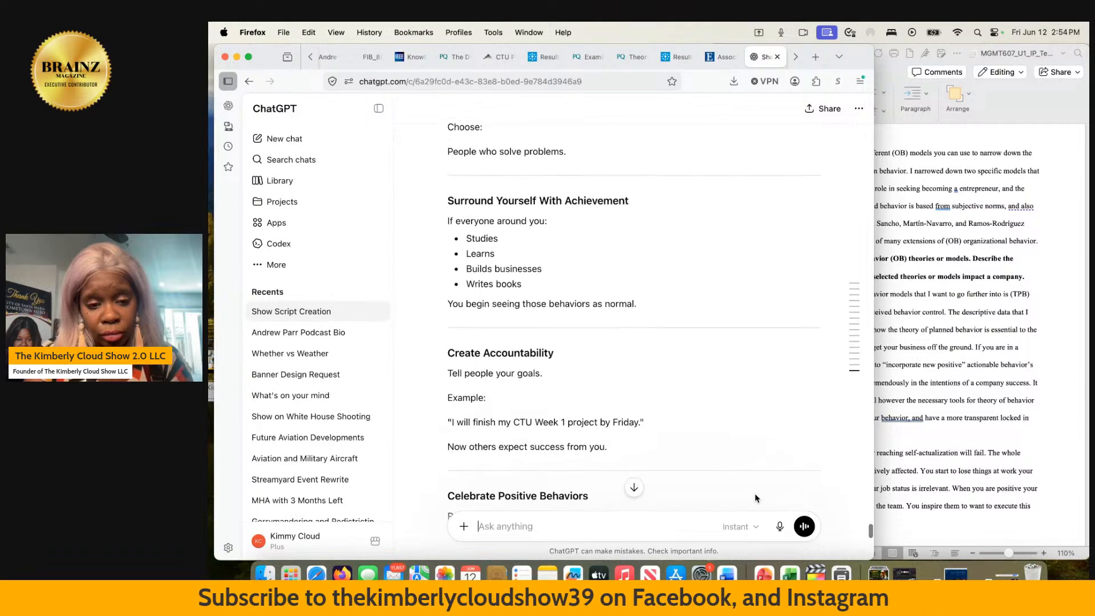
scroll(755, 498, down, 5)
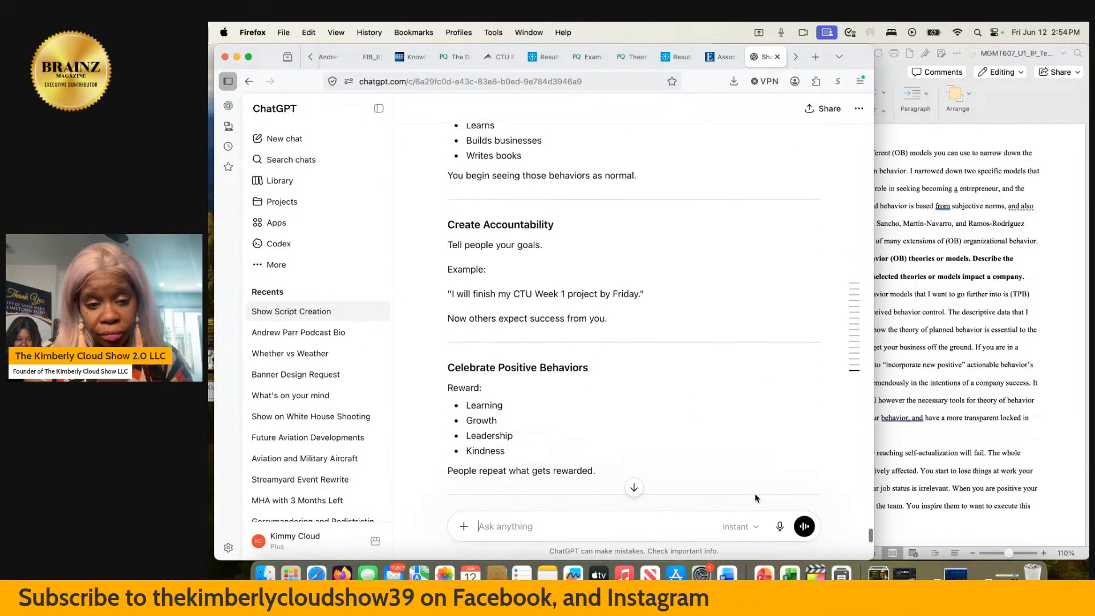
scroll(755, 498, down, 1)
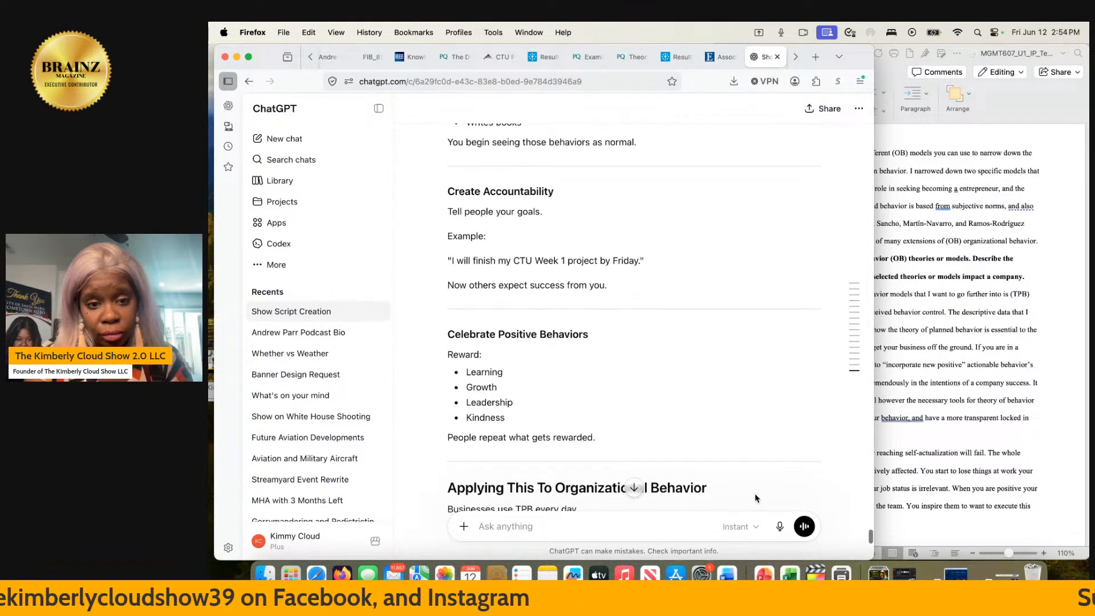
scroll(755, 499, down, 2)
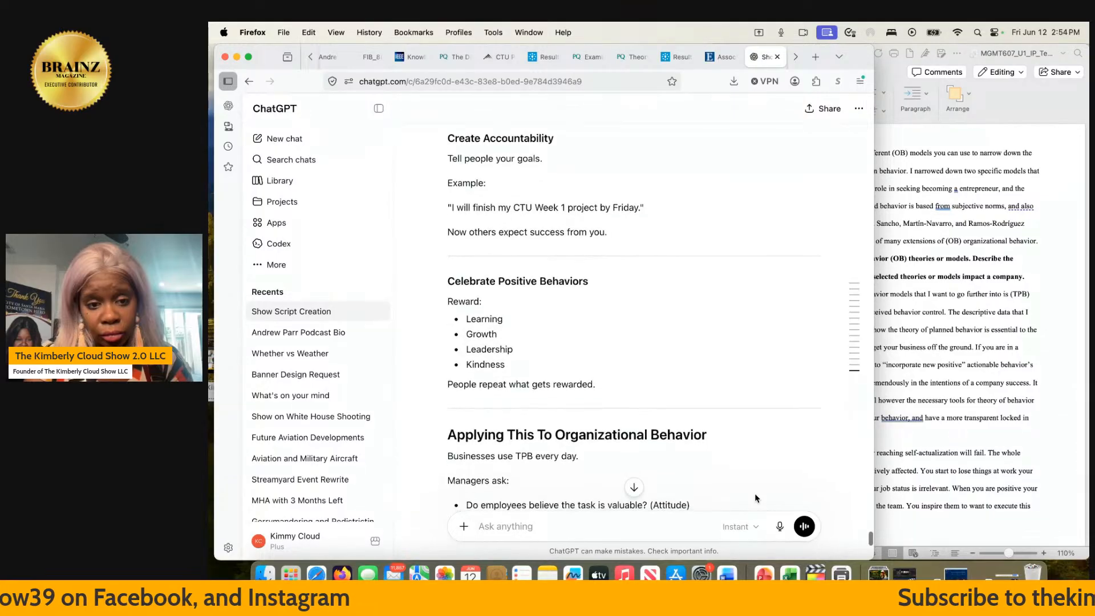
scroll(755, 499, down, 3)
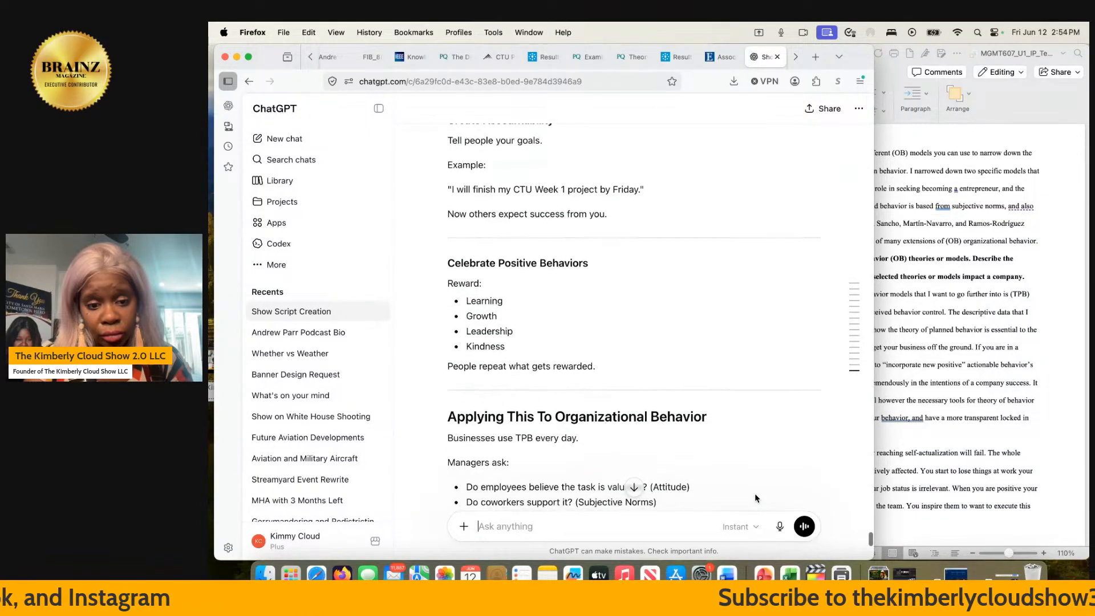
scroll(755, 499, down, 2)
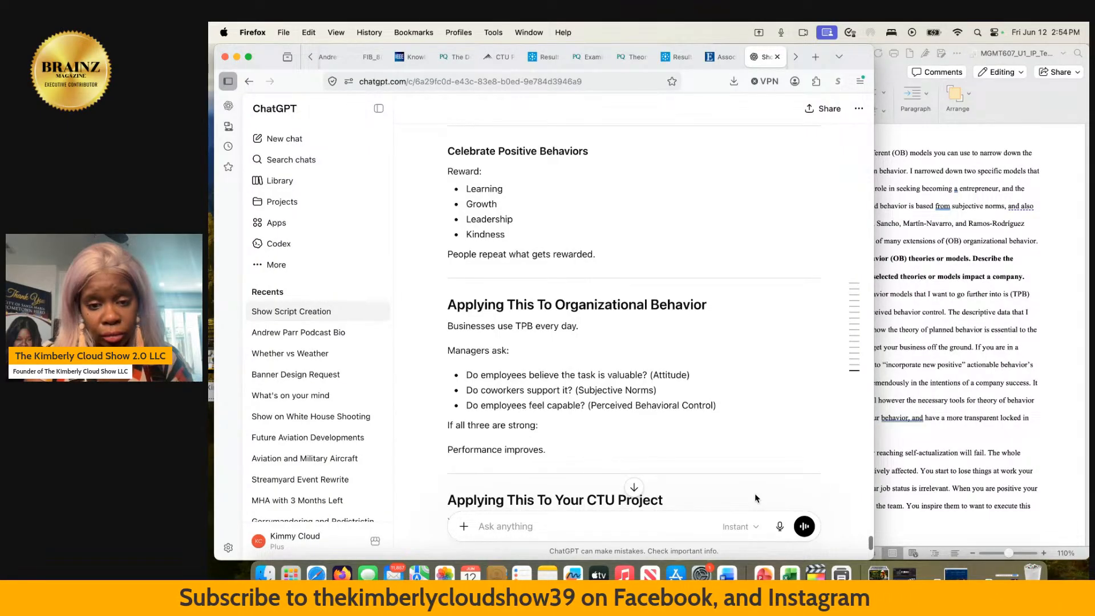
scroll(755, 499, down, 1)
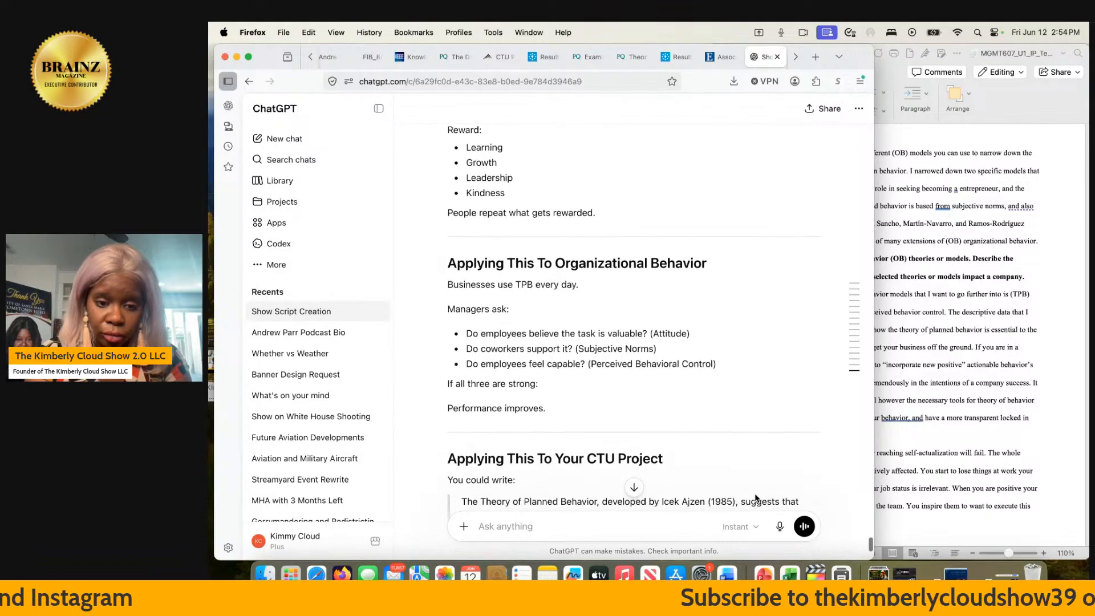
scroll(756, 496, up, 10)
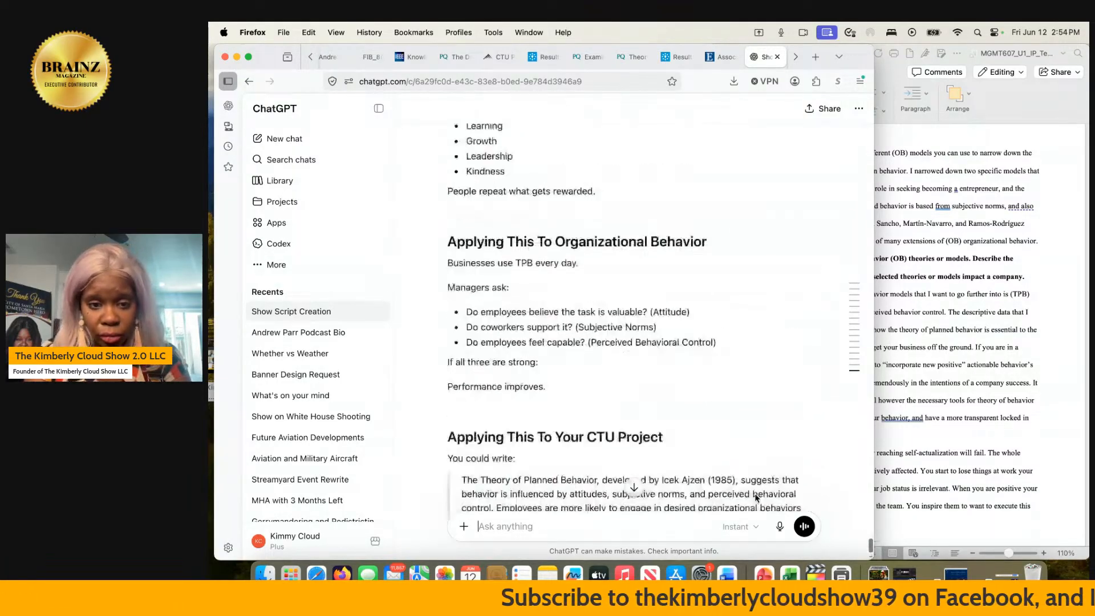
- Switch to the Word paper and place the cursor after "norms can be used for both good and bad." in the compare-and-contrast section
click(990, 388)
double_click(827, 453)
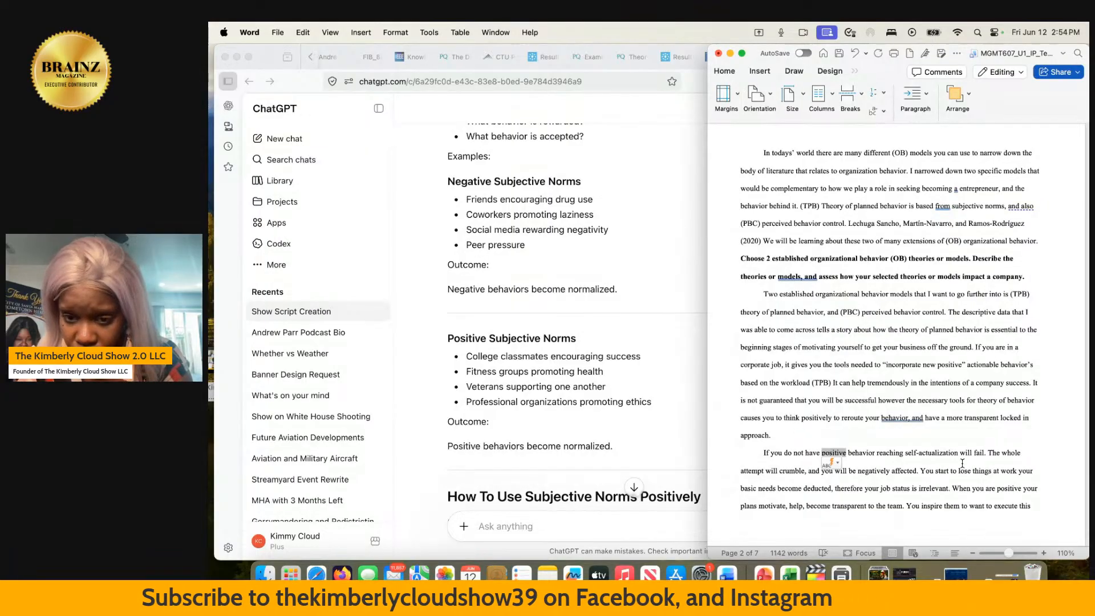
scroll(914, 410, down, 2)
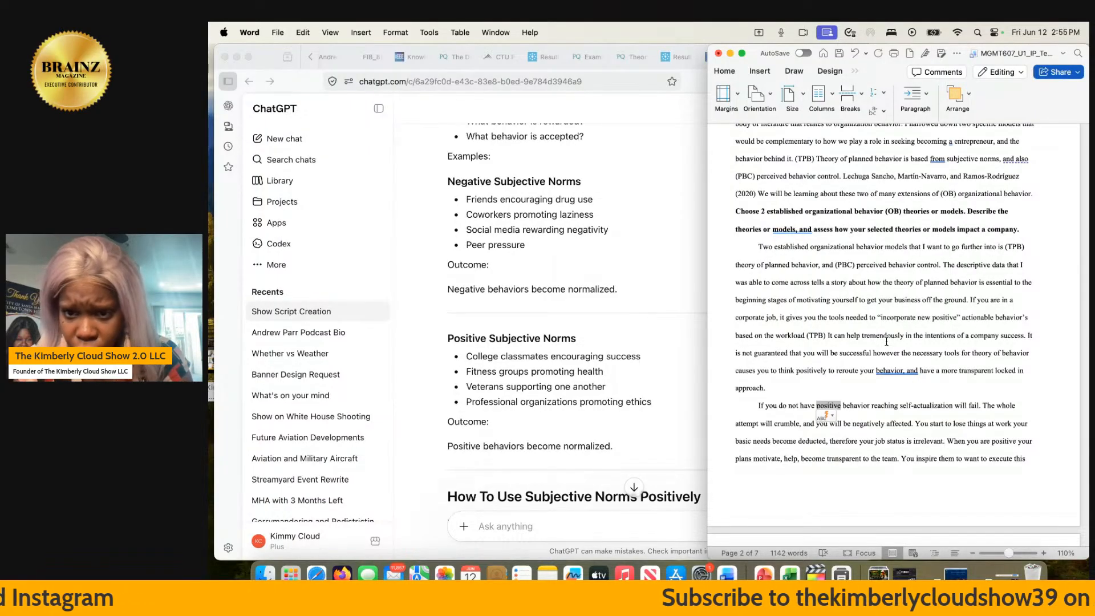
scroll(886, 340, down, 5)
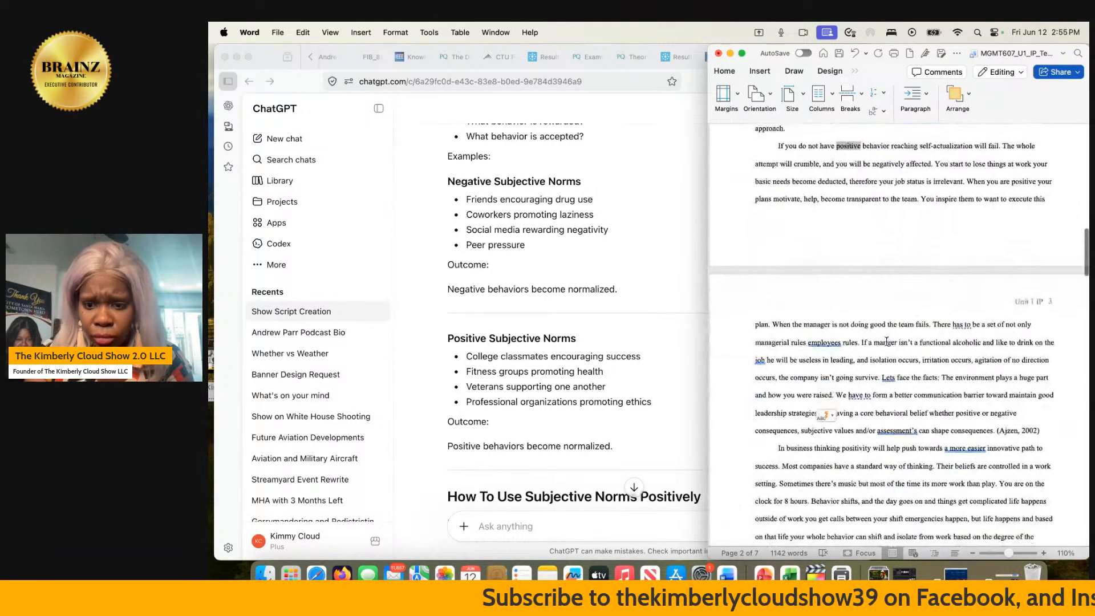
scroll(886, 341, down, 10)
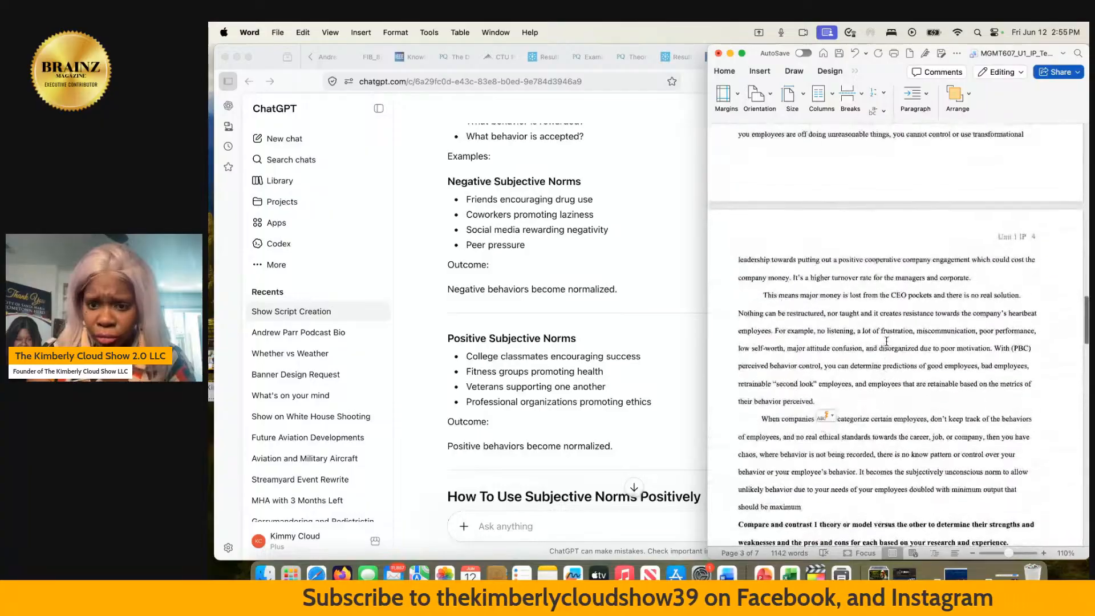
scroll(886, 341, down, 4)
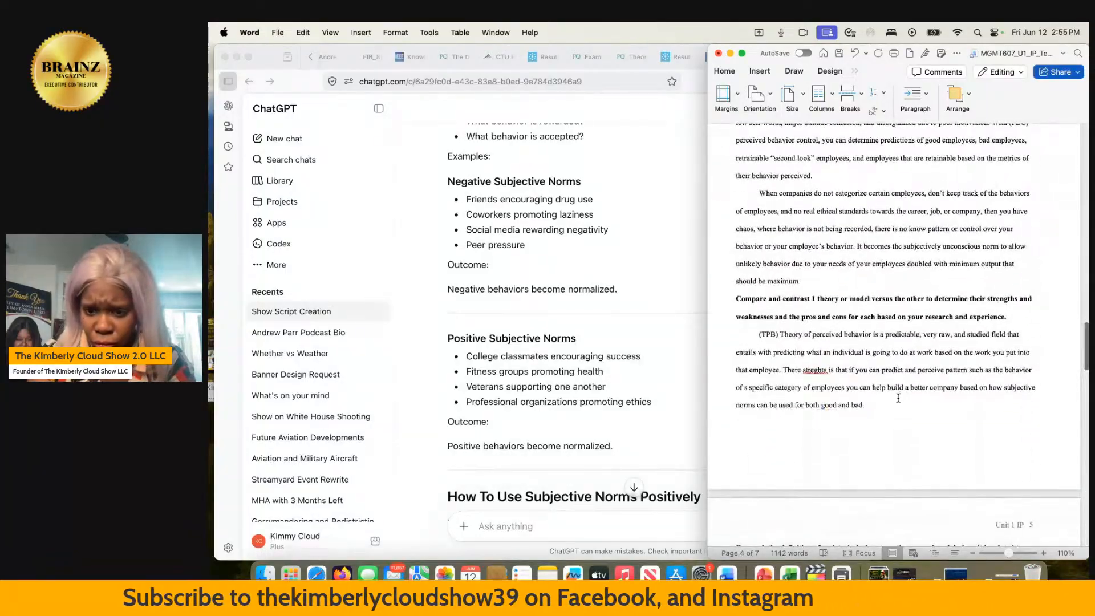
click(872, 404)
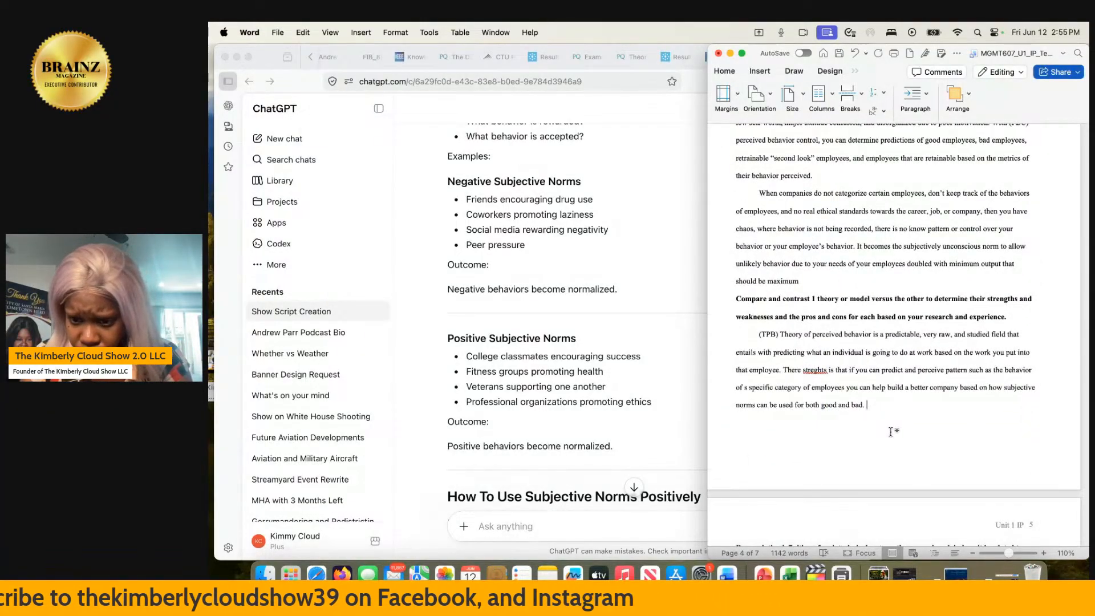
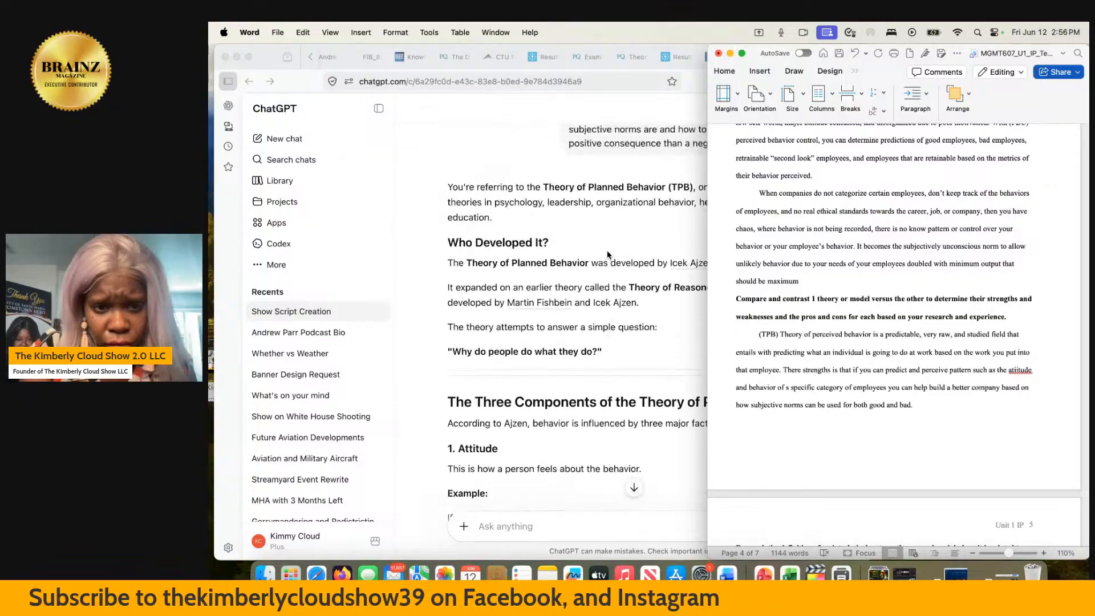
- Review the subjective norms and Perceived Behavioral Control components and the behavioral intention formula in ChatGPT's answer
scroll(608, 255, down, 10)
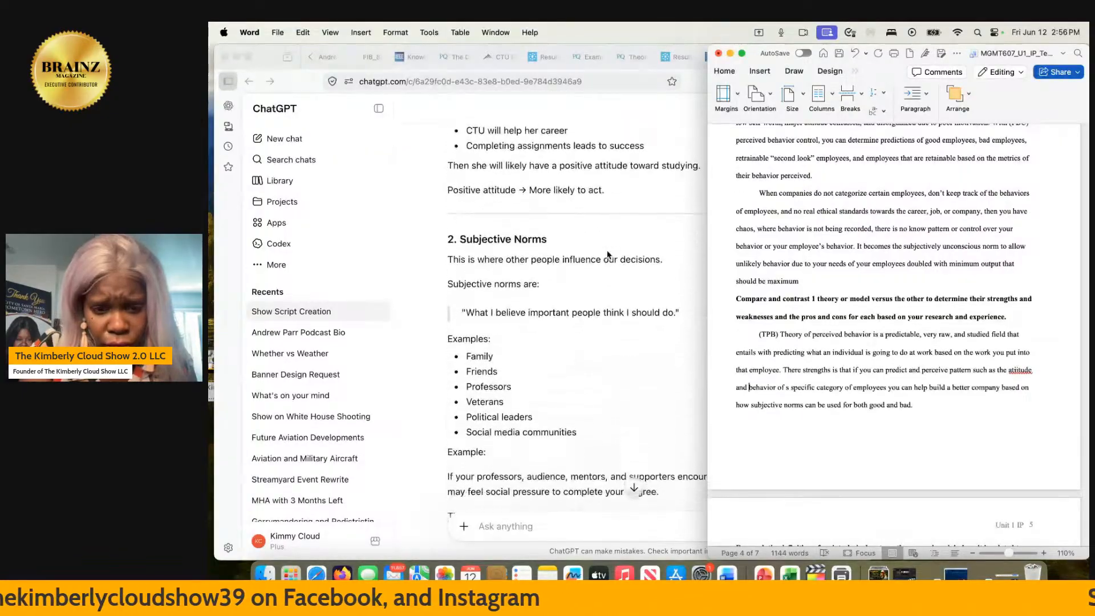
scroll(607, 254, down, 7)
scroll(607, 255, up, 2)
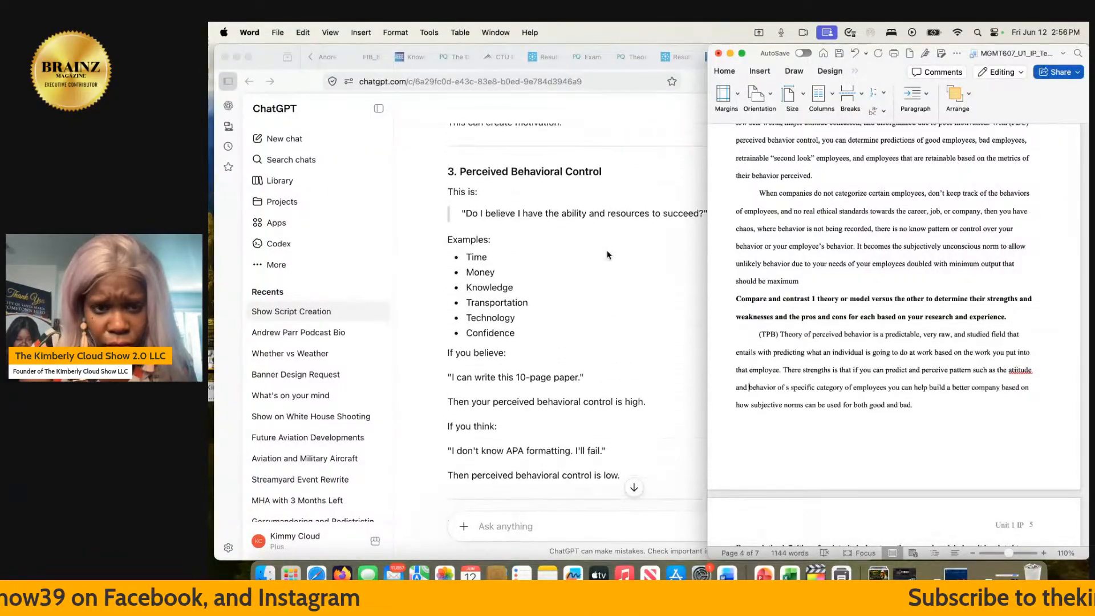
scroll(607, 255, up, 10)
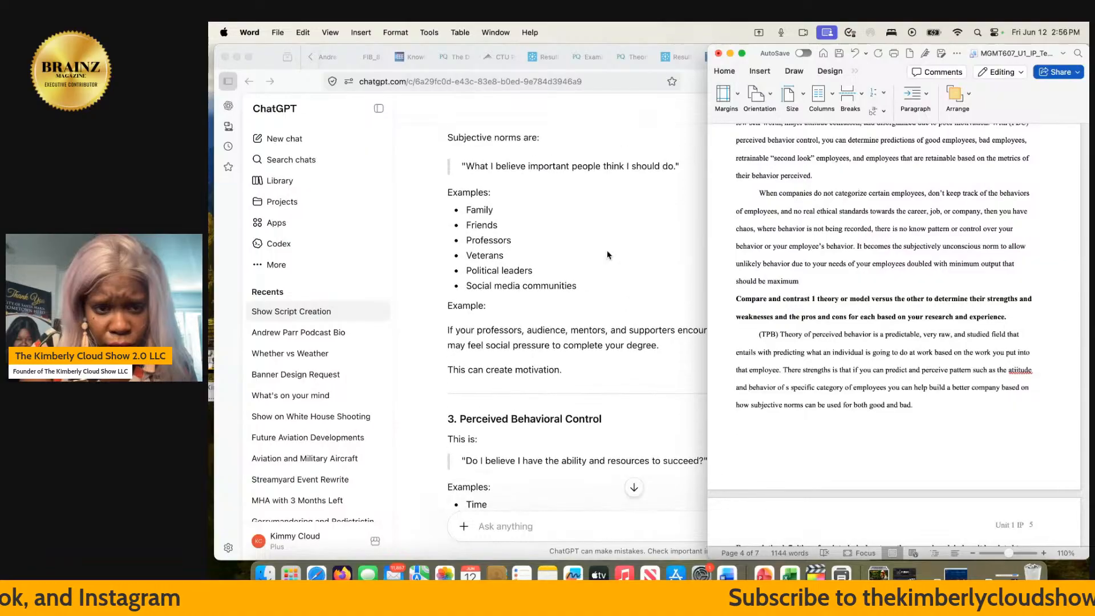
scroll(607, 255, down, 12)
scroll(607, 254, down, 4)
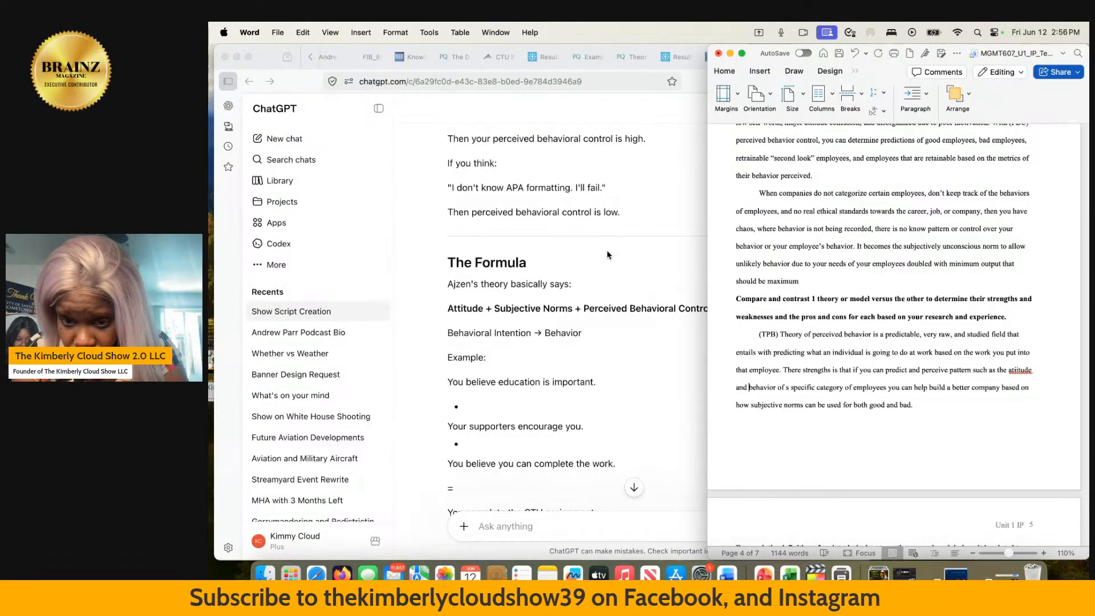
right_click(1020, 370)
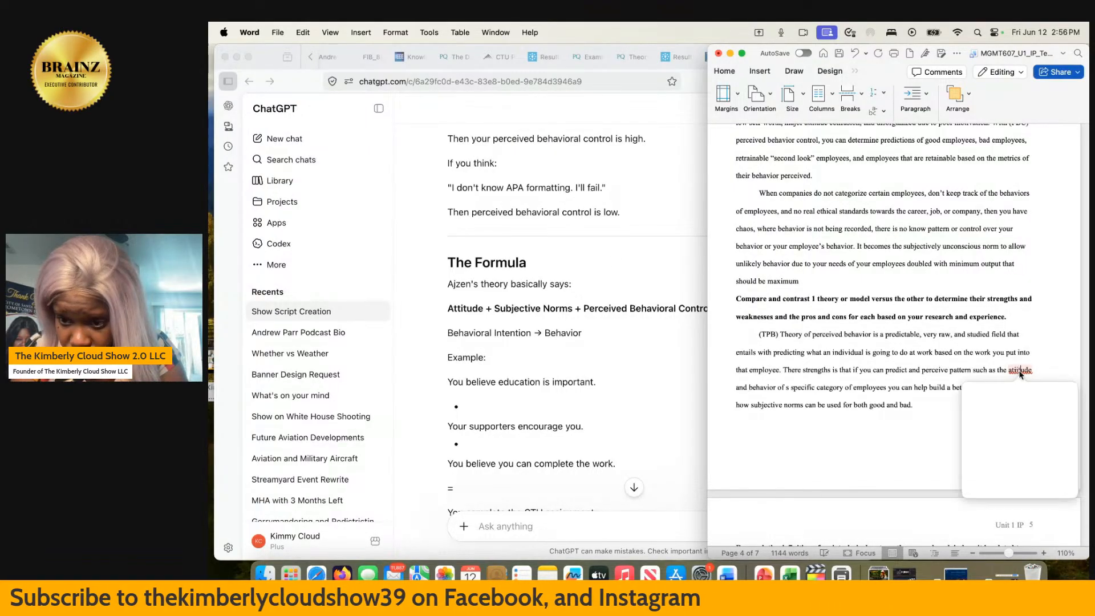
- Switch to ChatGPT in Firefox and begin a follow-up message with "what you just stated about"
click(588, 523)
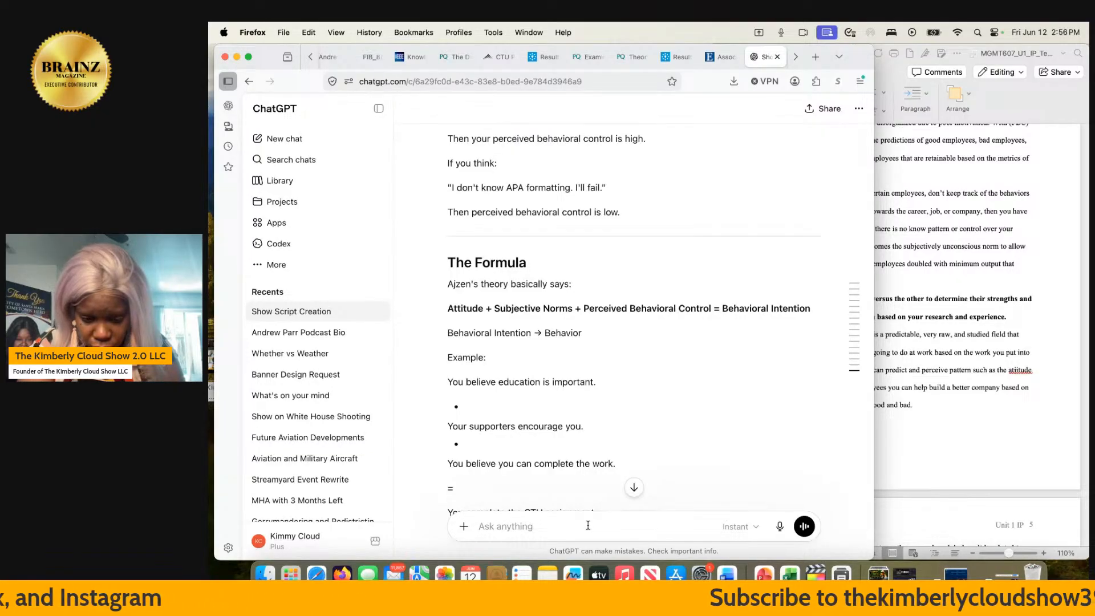
text(what)
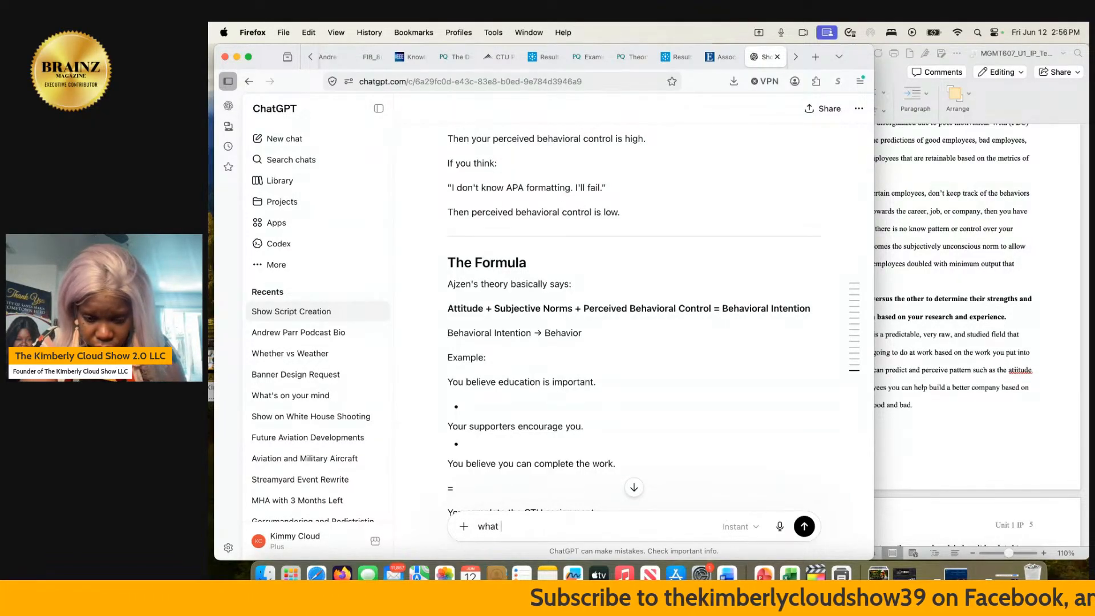
text( you)
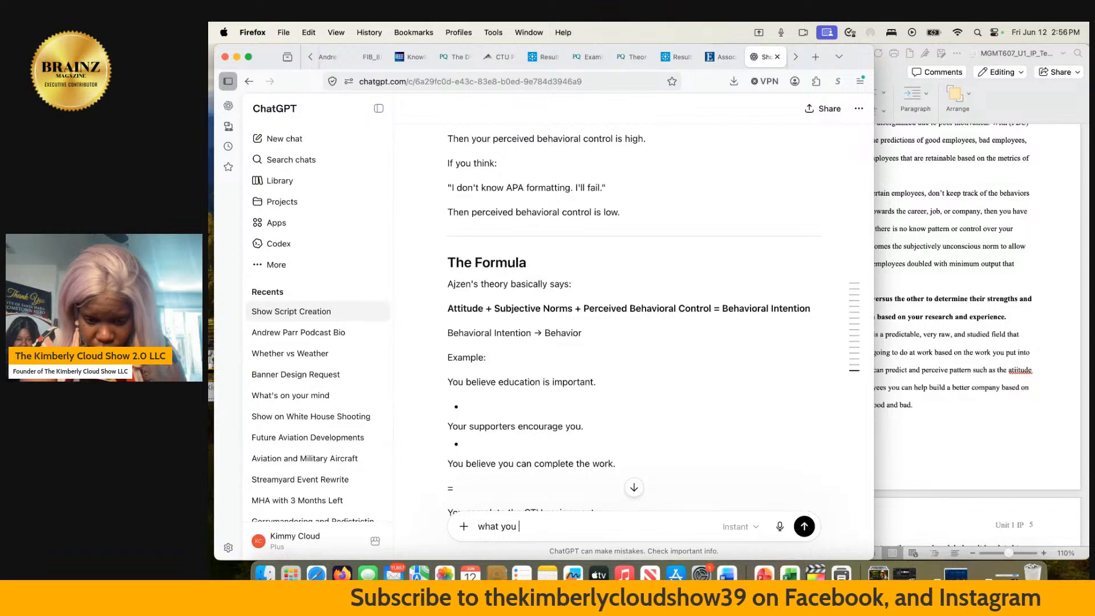
text( just state)
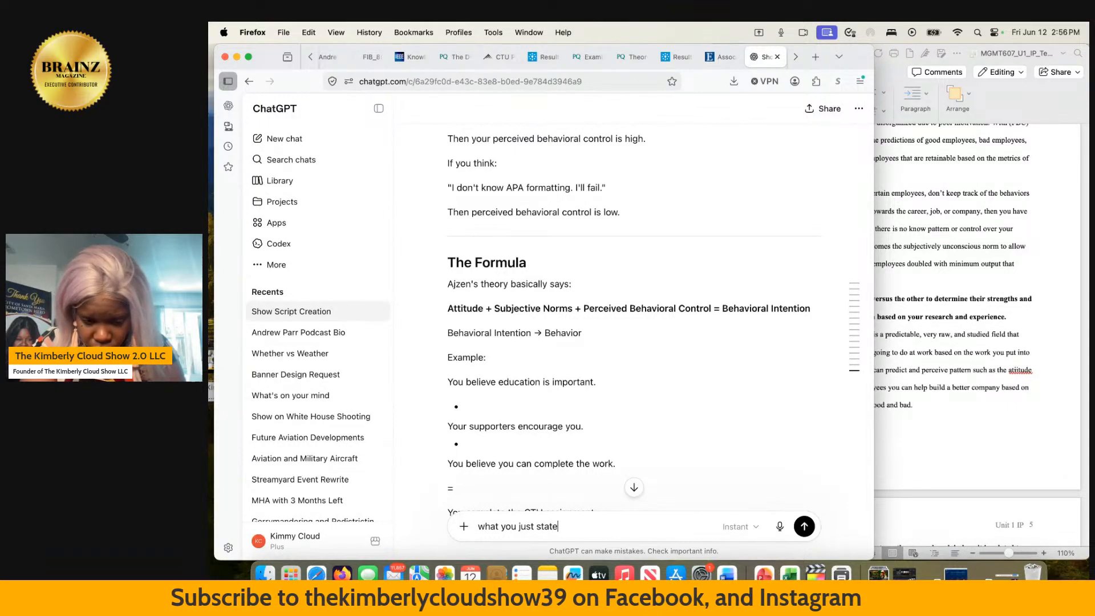
text(d about )
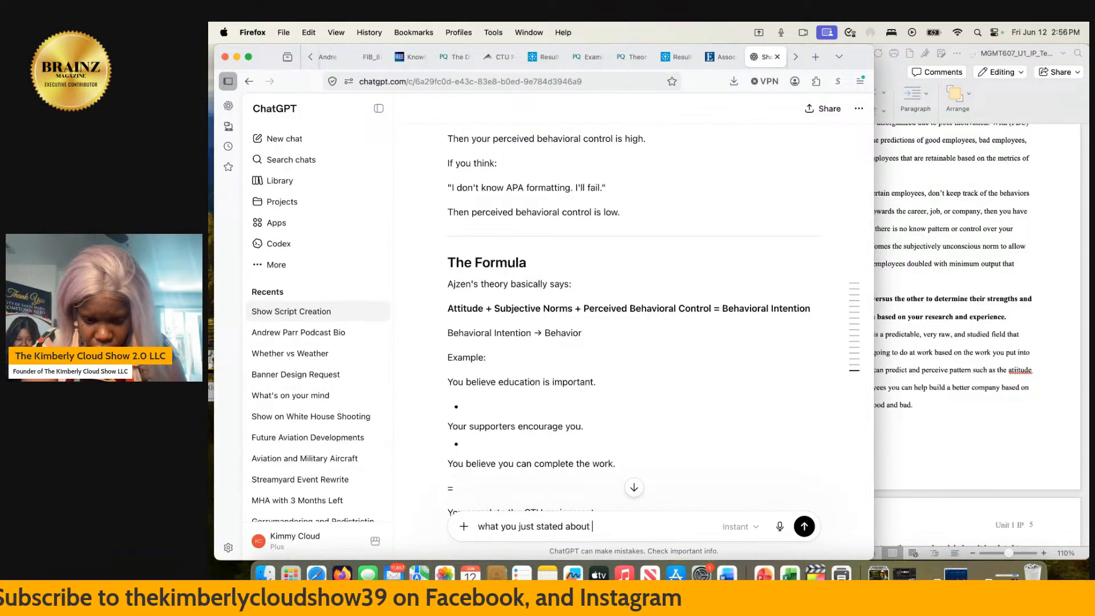
text(subje)
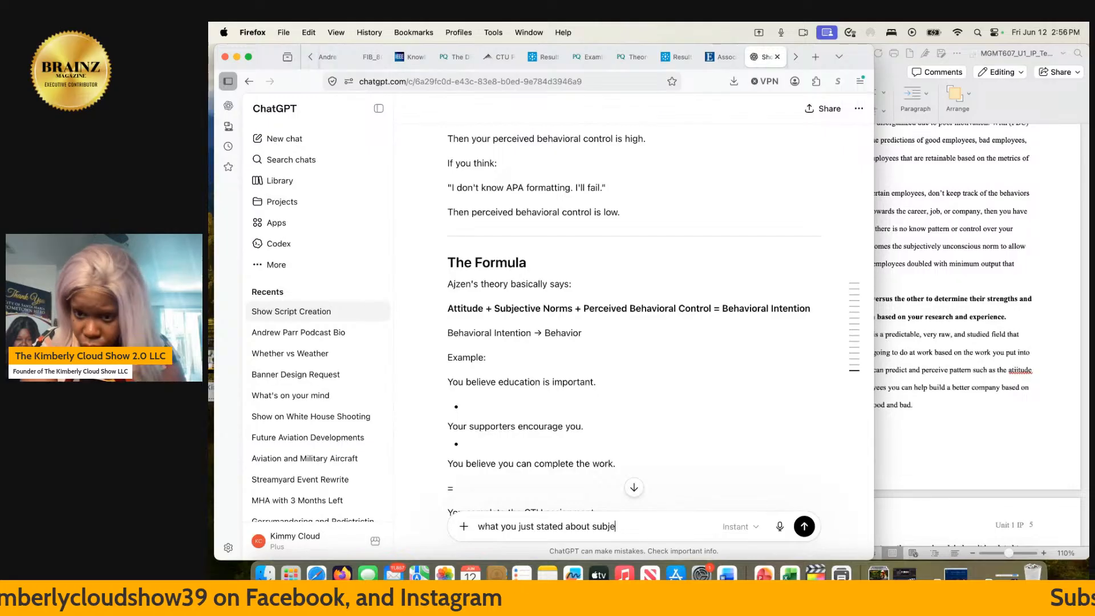
key(BackSpace)
key(BackSpace)
key(BackSpace)
key(BackSpace)
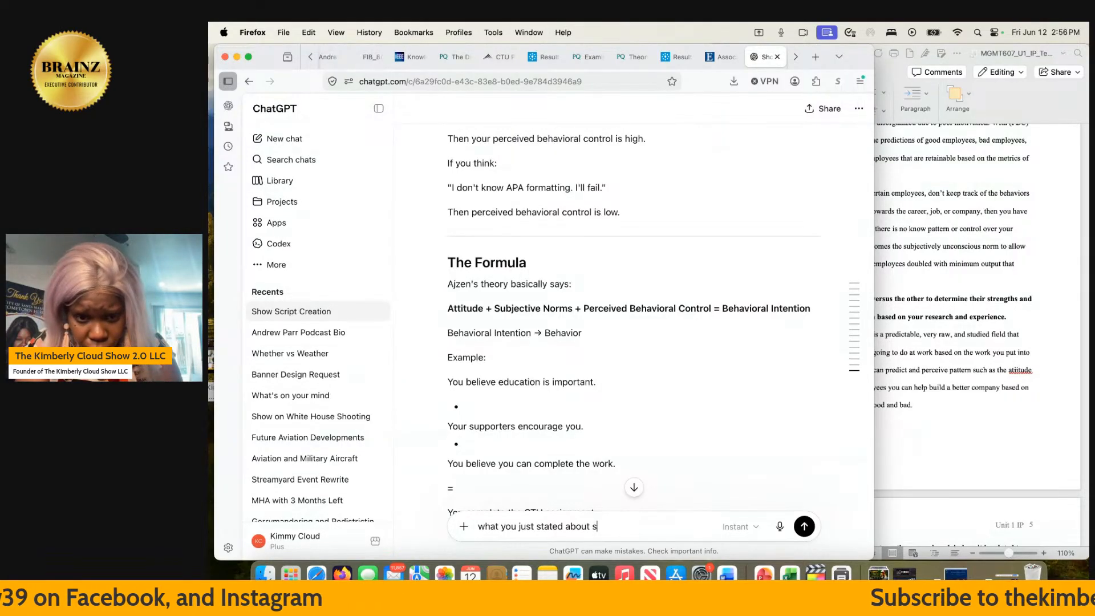
key(BackSpace)
- Continue the follow-up message with "theory of percieved behavior and percieved behvior control"
text(t)
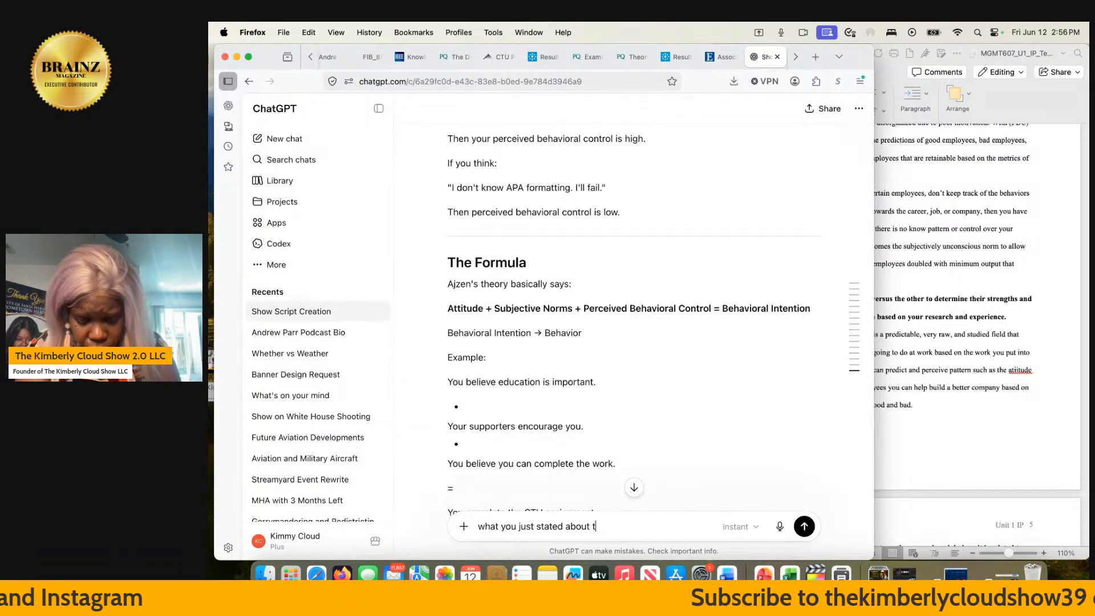
text(heory of)
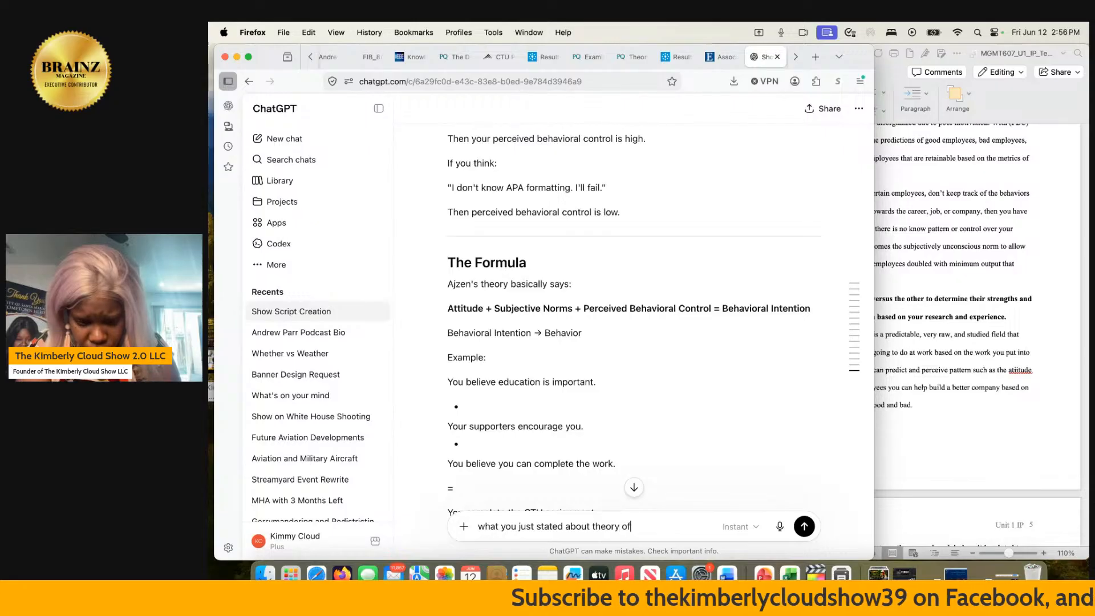
text( percieved )
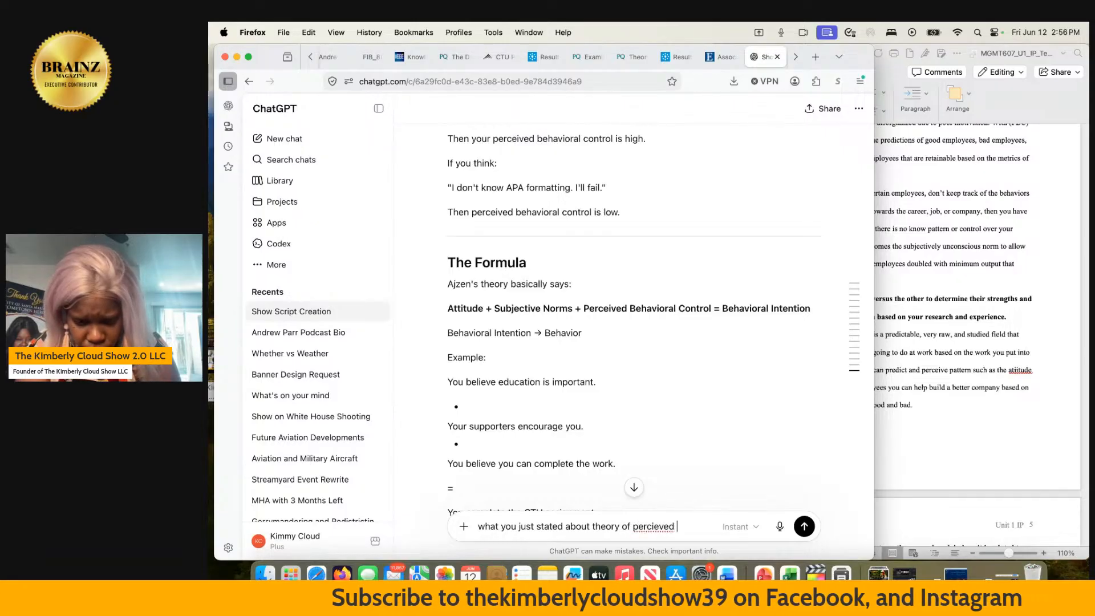
text(behavior )
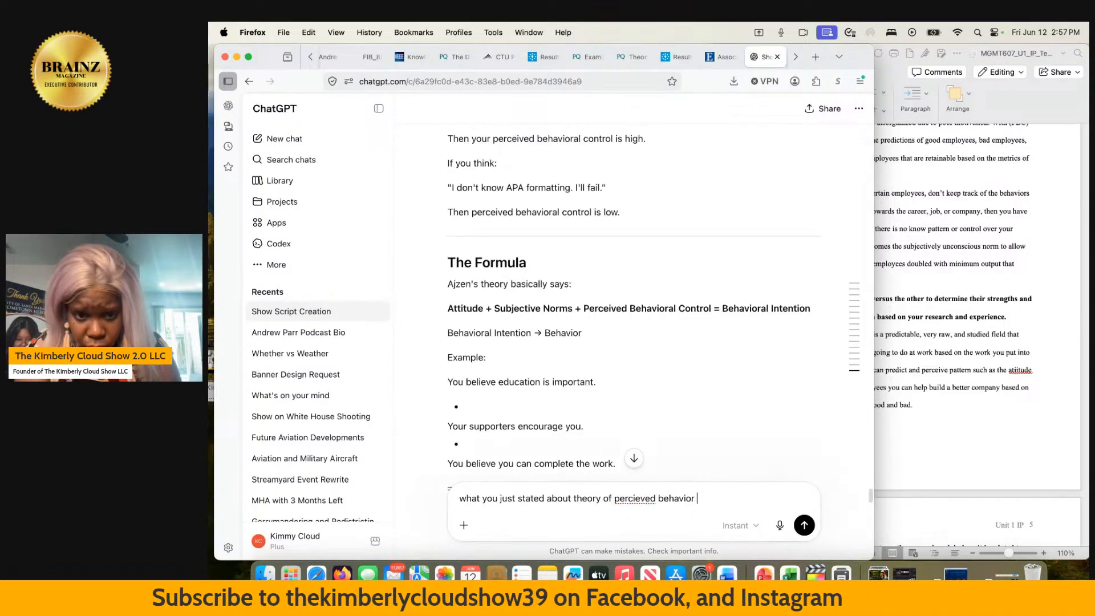
text(and percie)
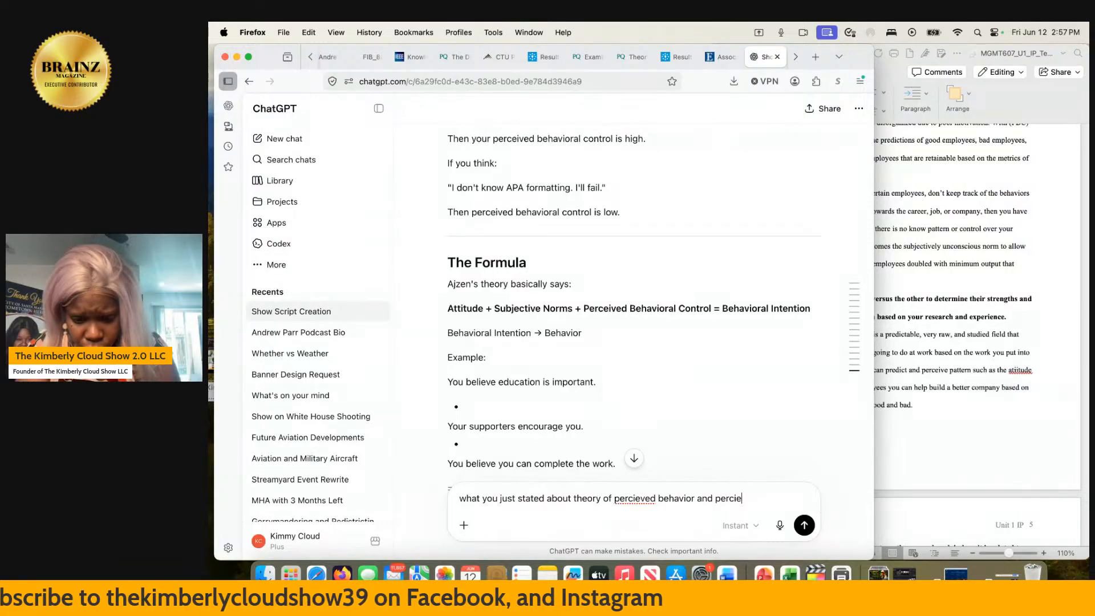
text(ved beh)
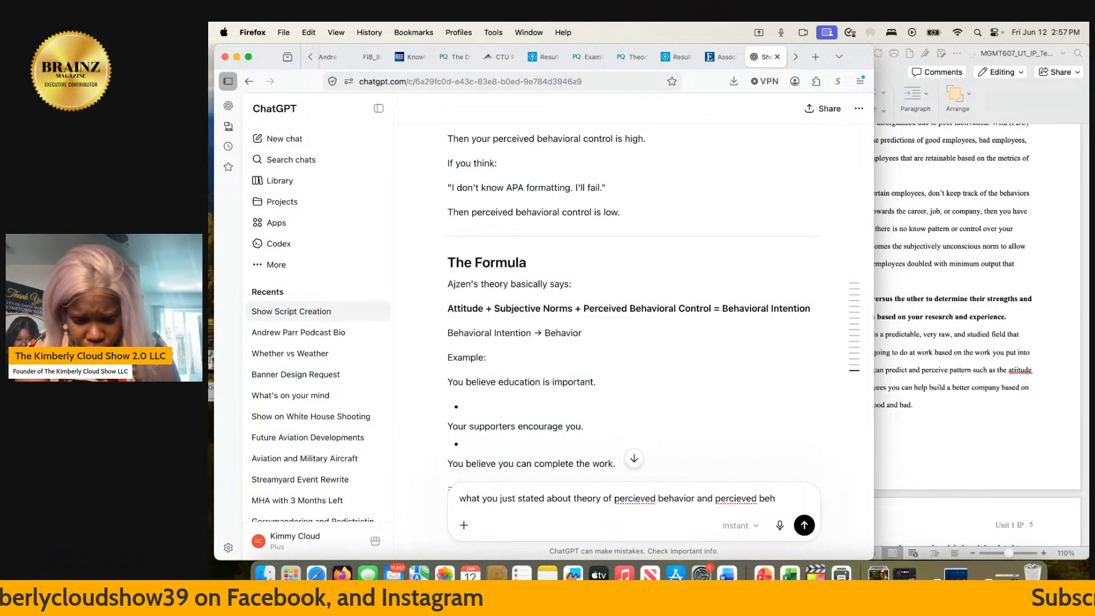
text(vior con)
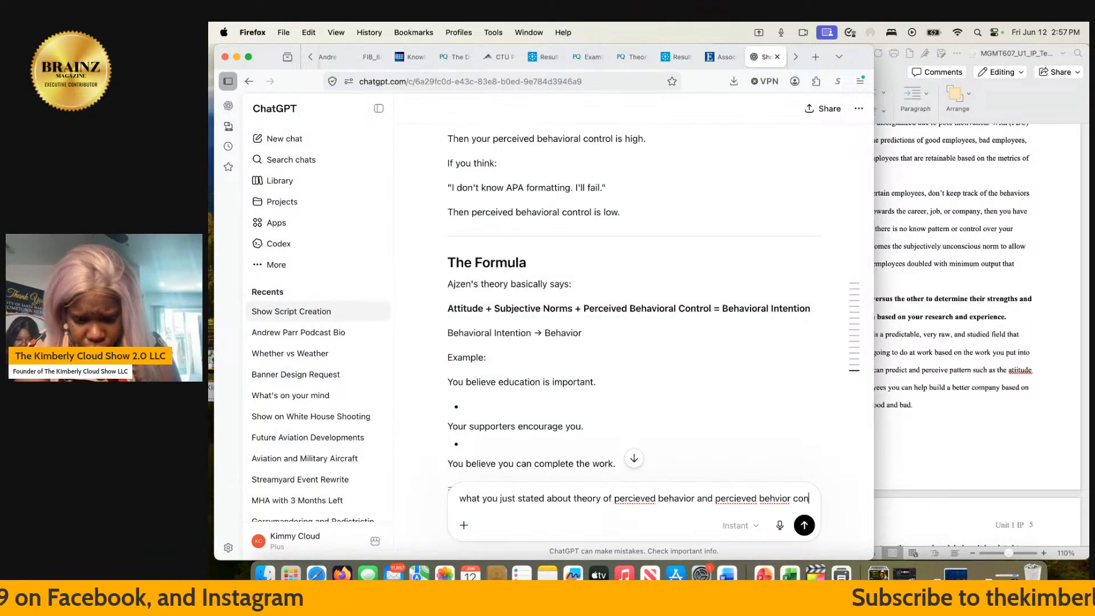
text(trol cit)
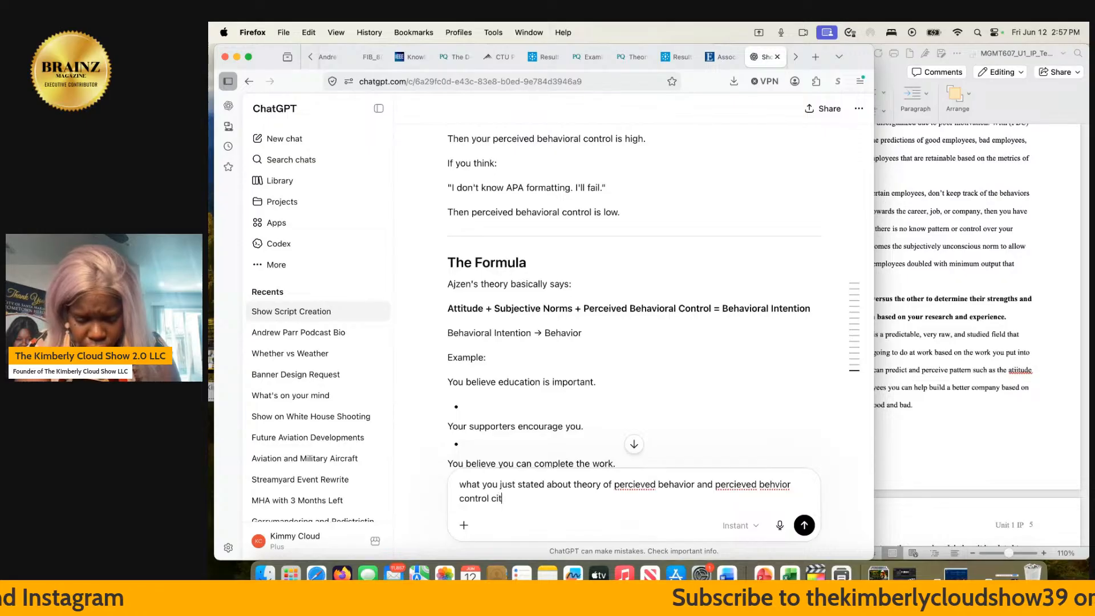
text(e and qo)
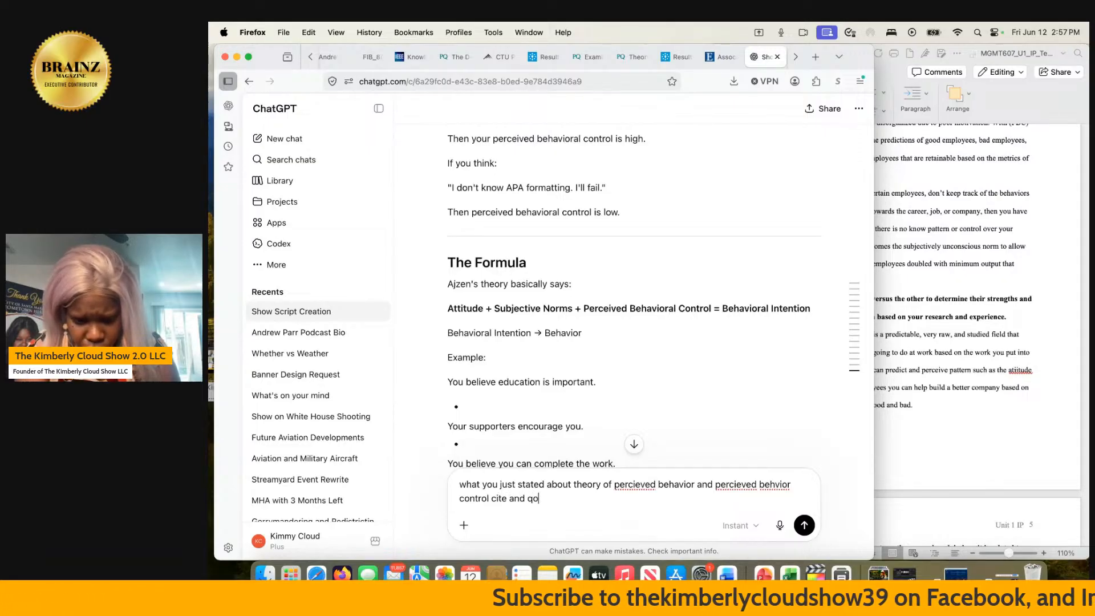
- Add the request "cite and quote where you got this from" to the ChatGPT message
key(BackSpace)
text(uote where)
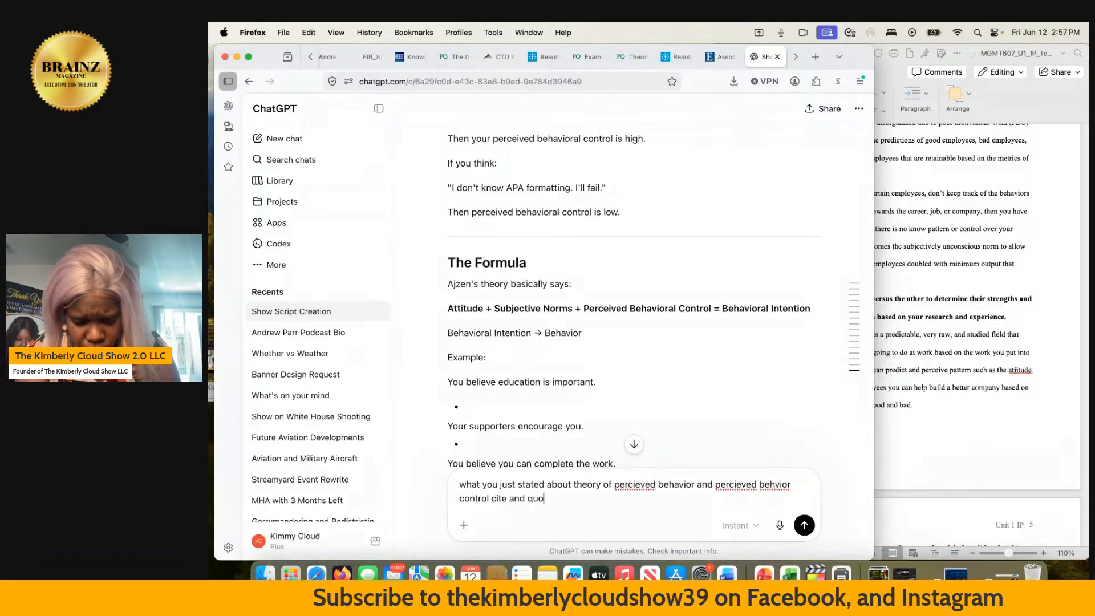
text( you go)
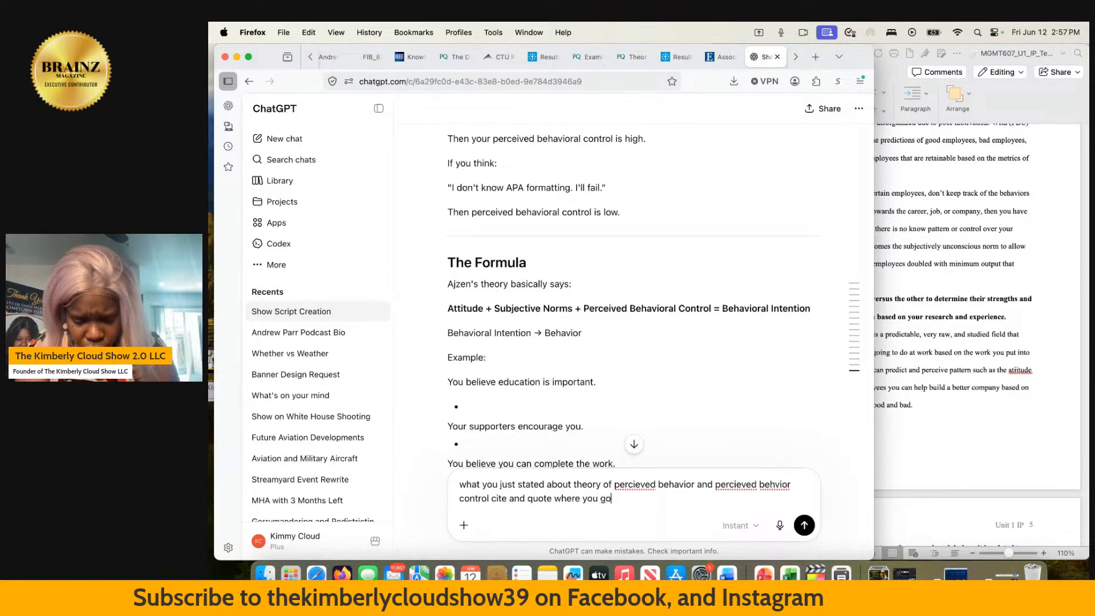
text(t this from)
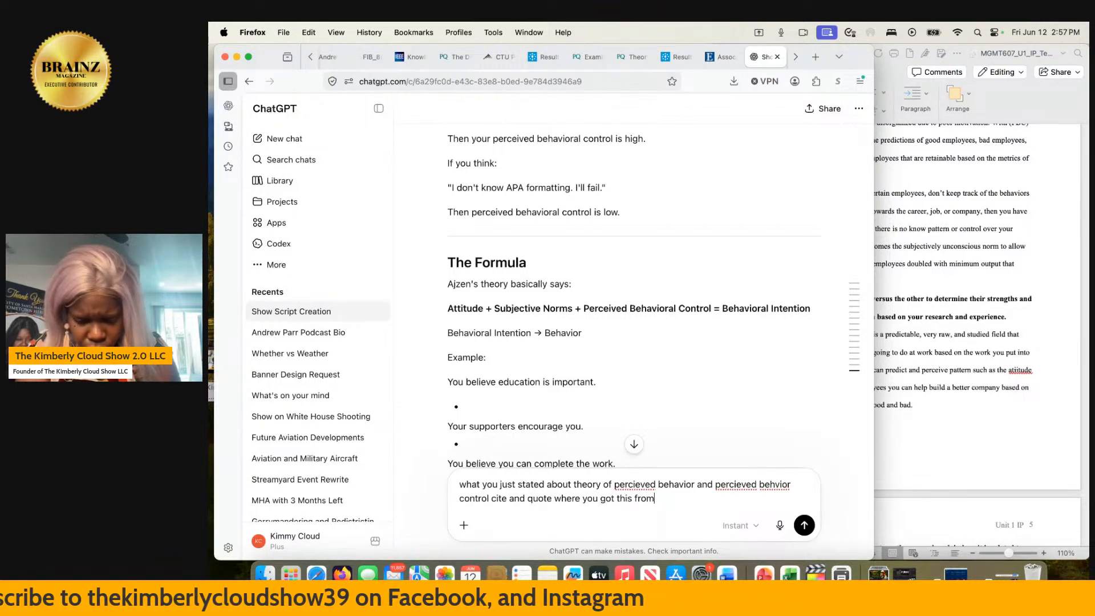
text( so that i can )
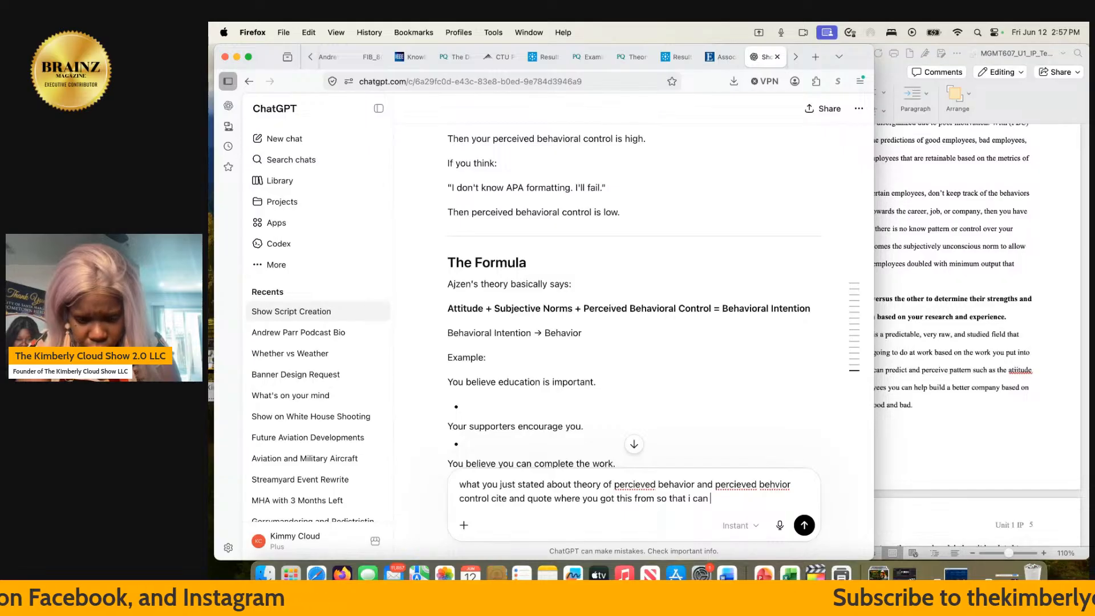
text(honest)
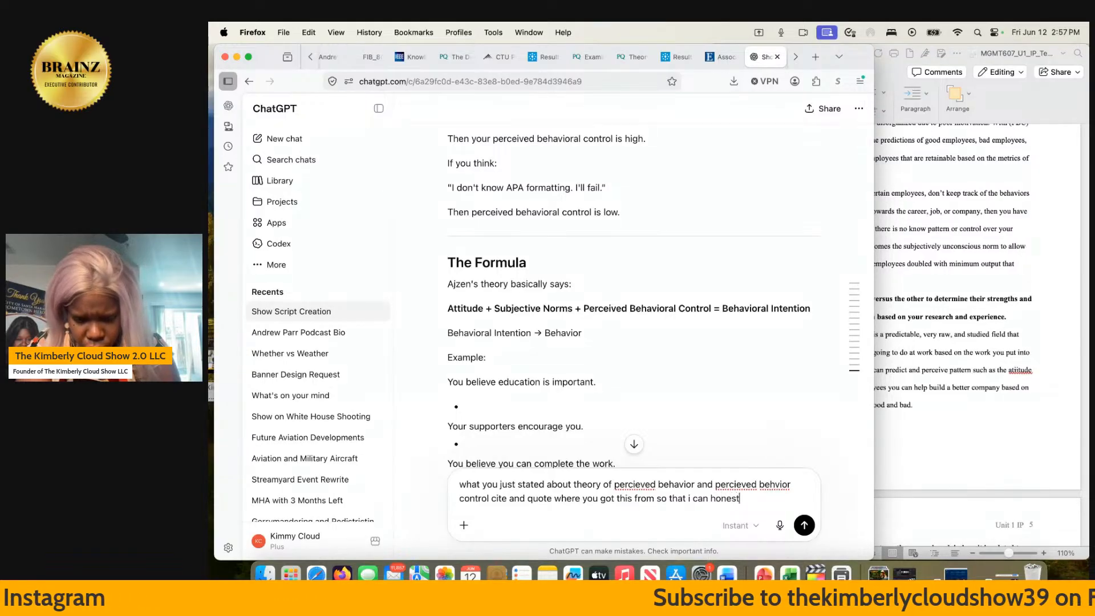
text(ly with)
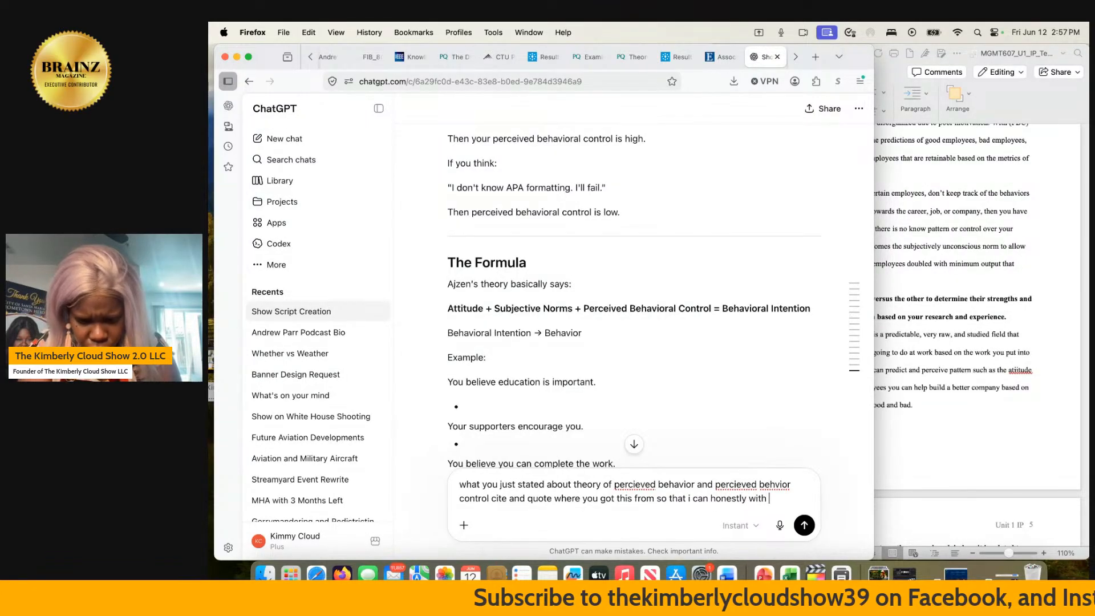
- Extend the message with the reason "so that i can honestly without plagerism"
key(BackSpace)
text(out plager)
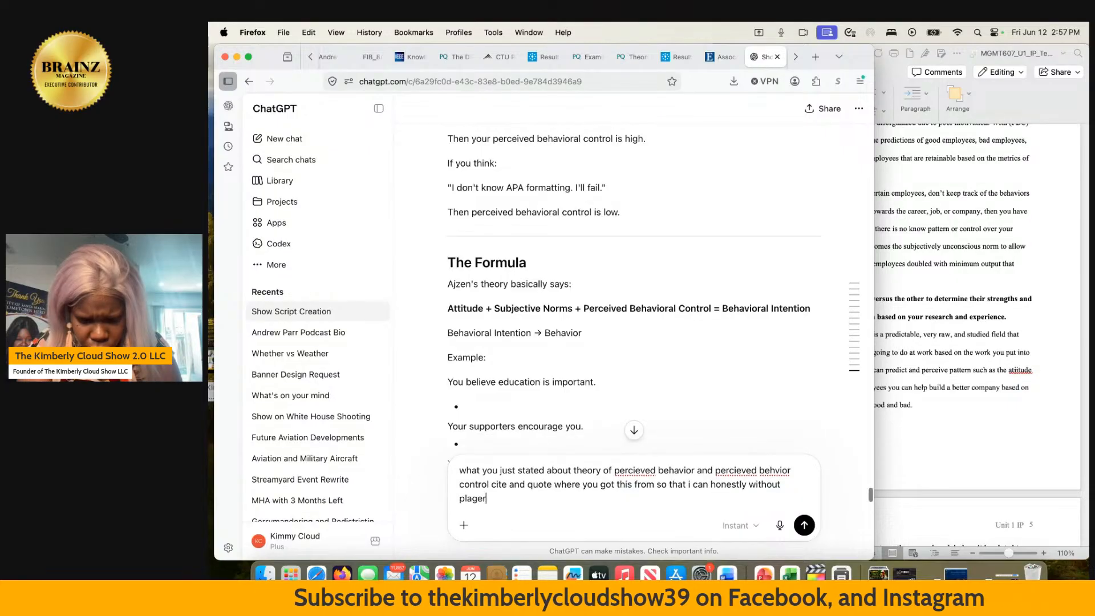
text(ism )
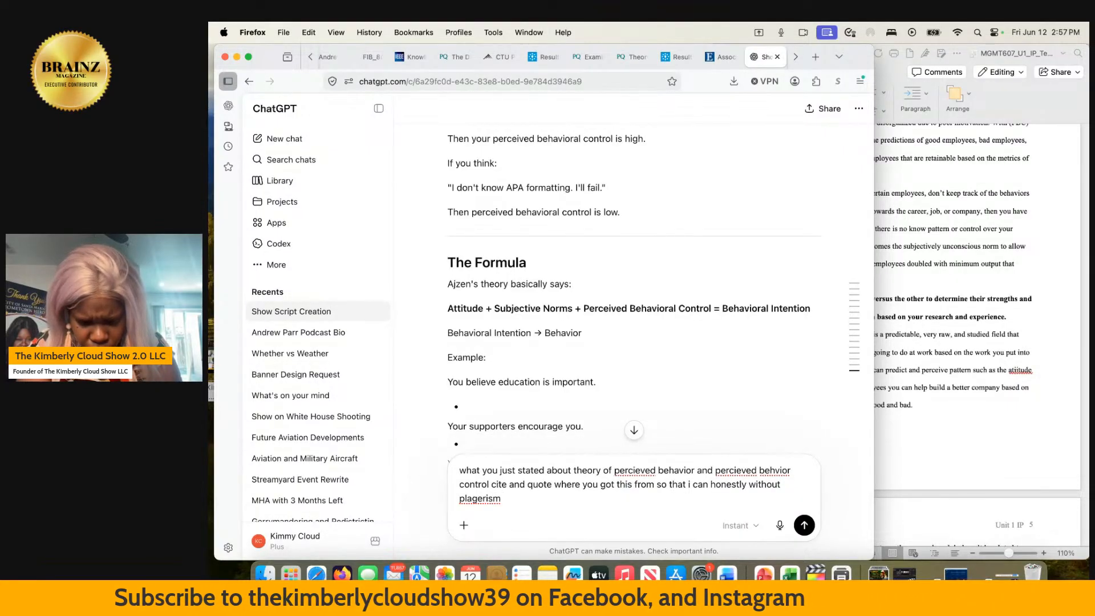
text(quo)
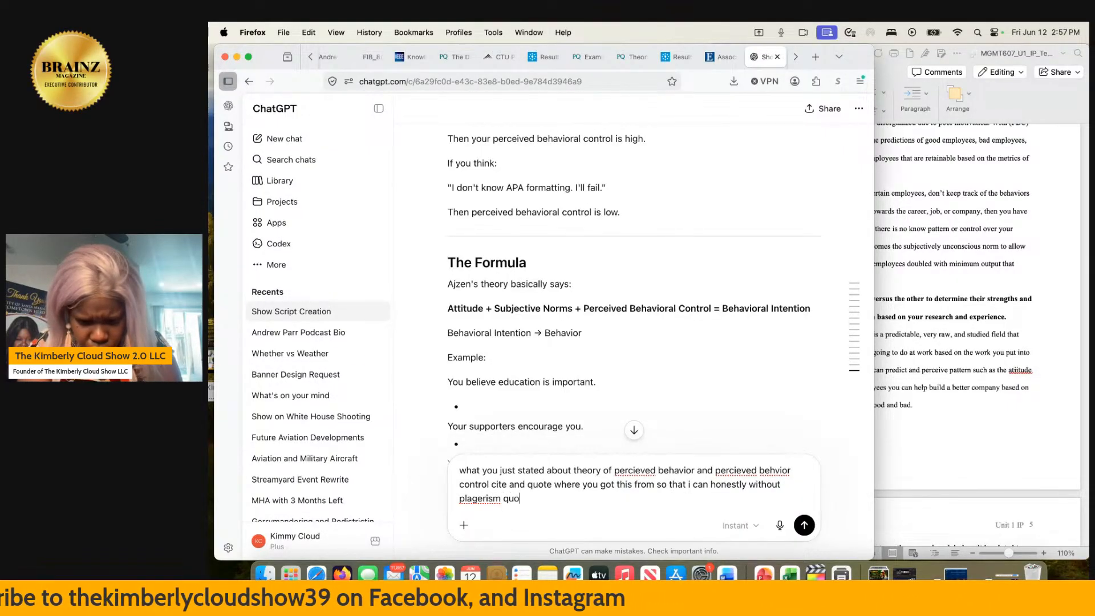
text(te what you )
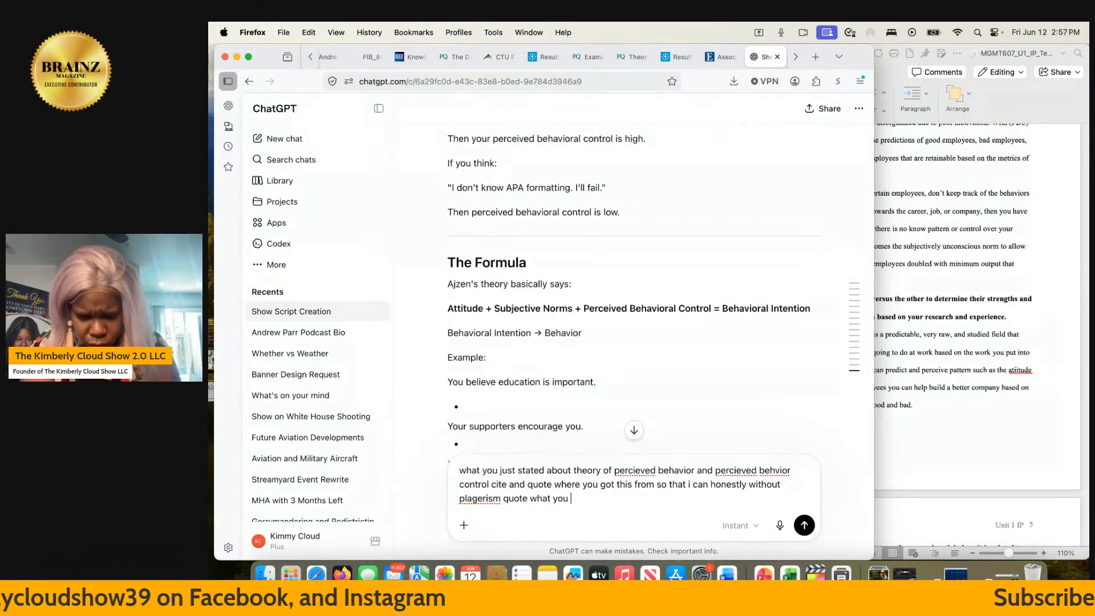
text(stated abo)
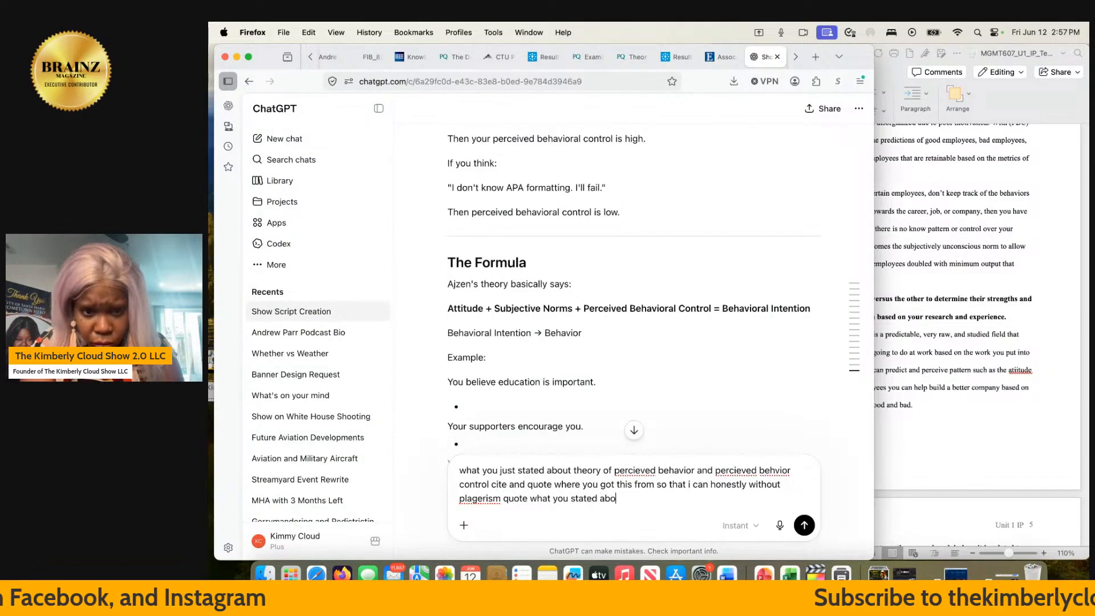
text(ut how att)
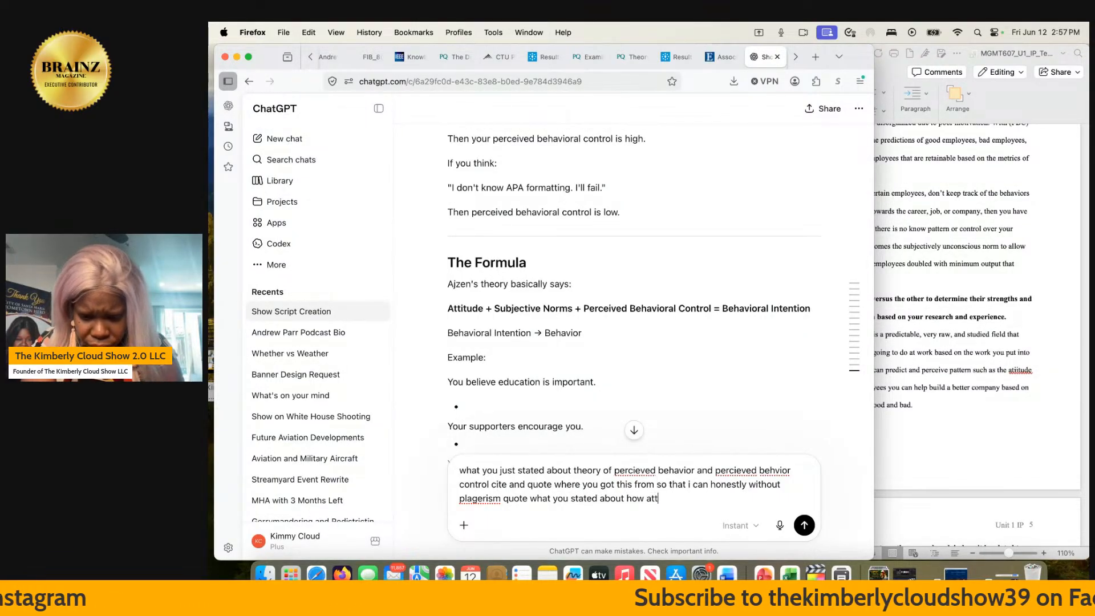
text(itude )
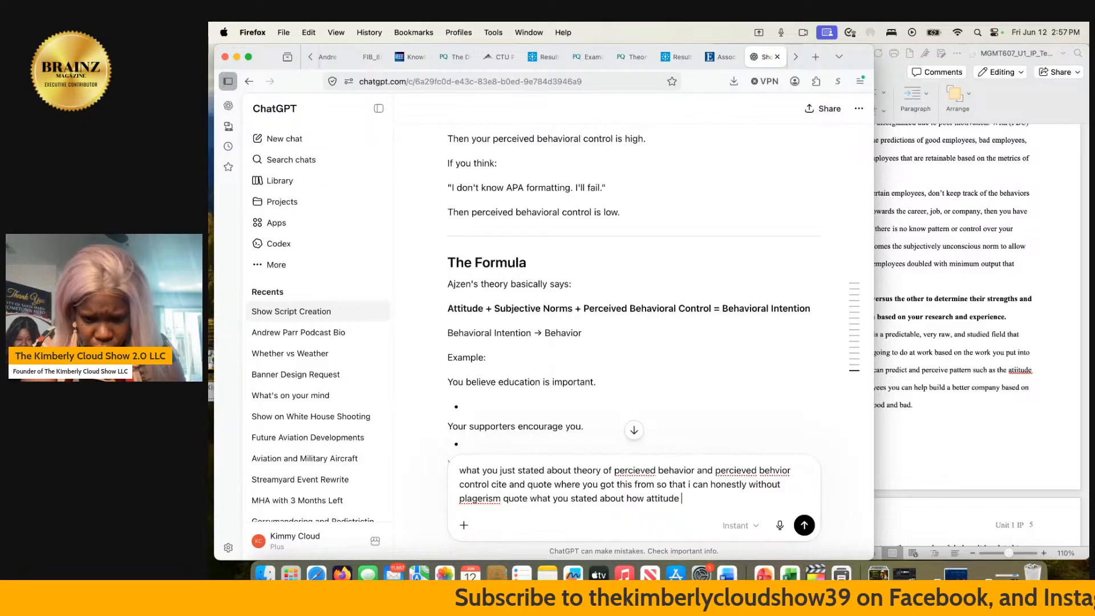
text(turns i)
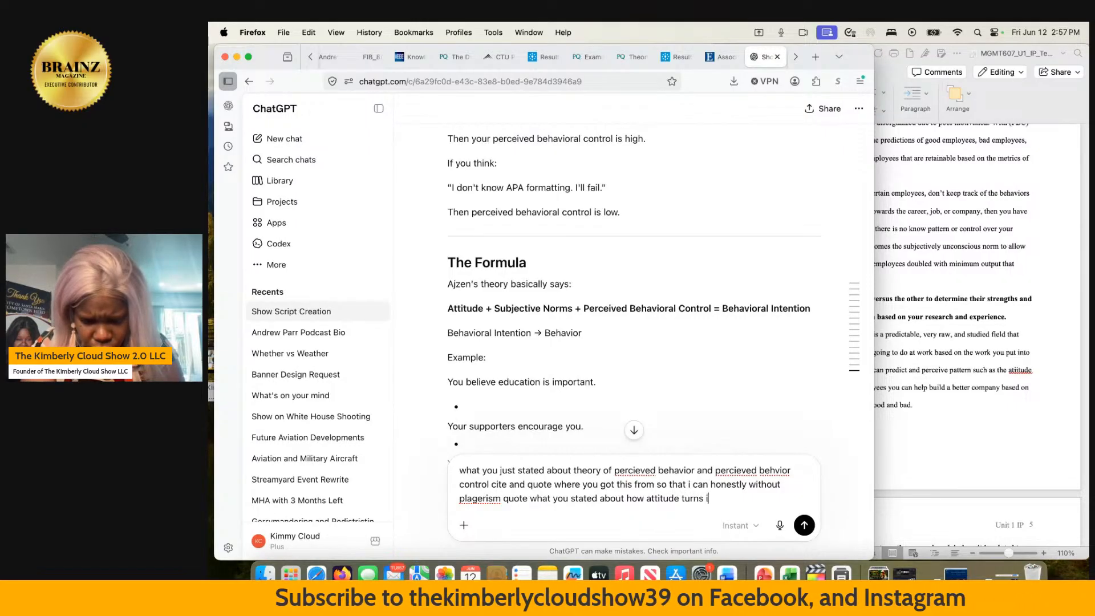
text(n o su)
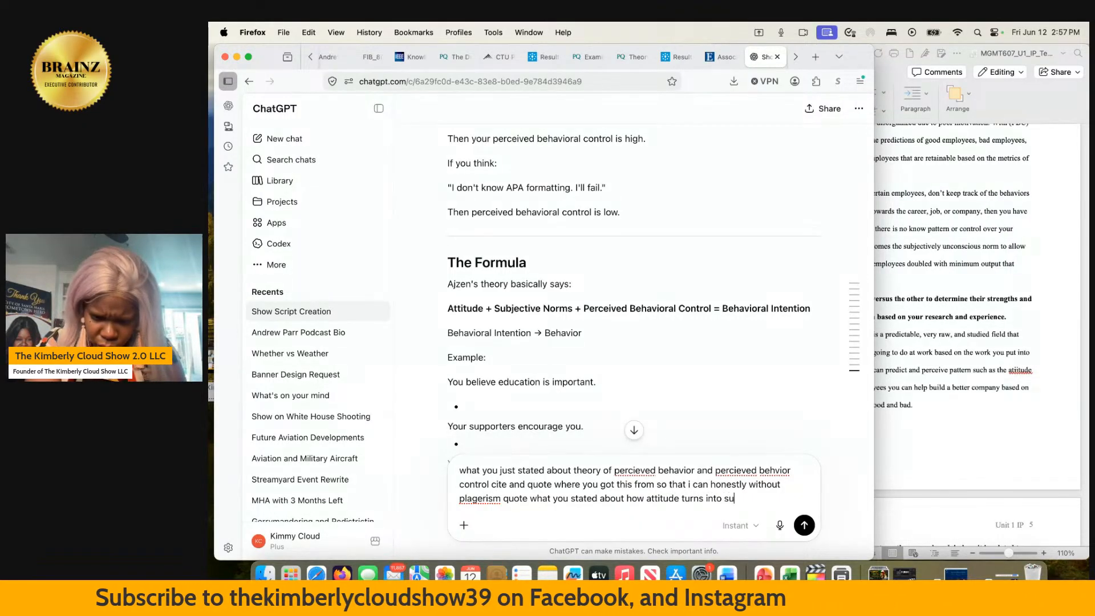
text(bjective )
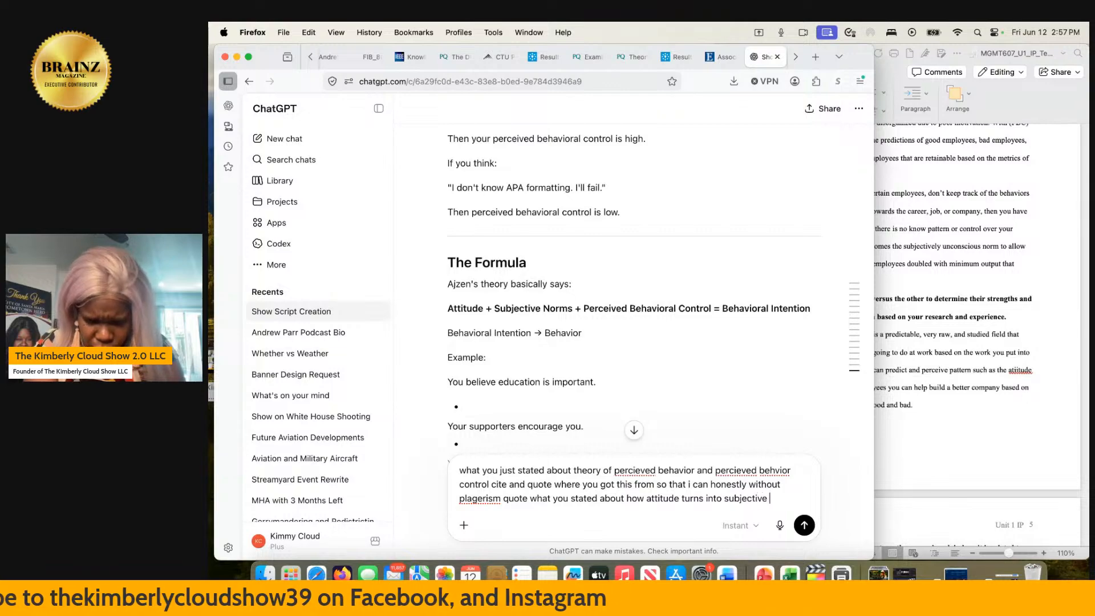
text(norms what )
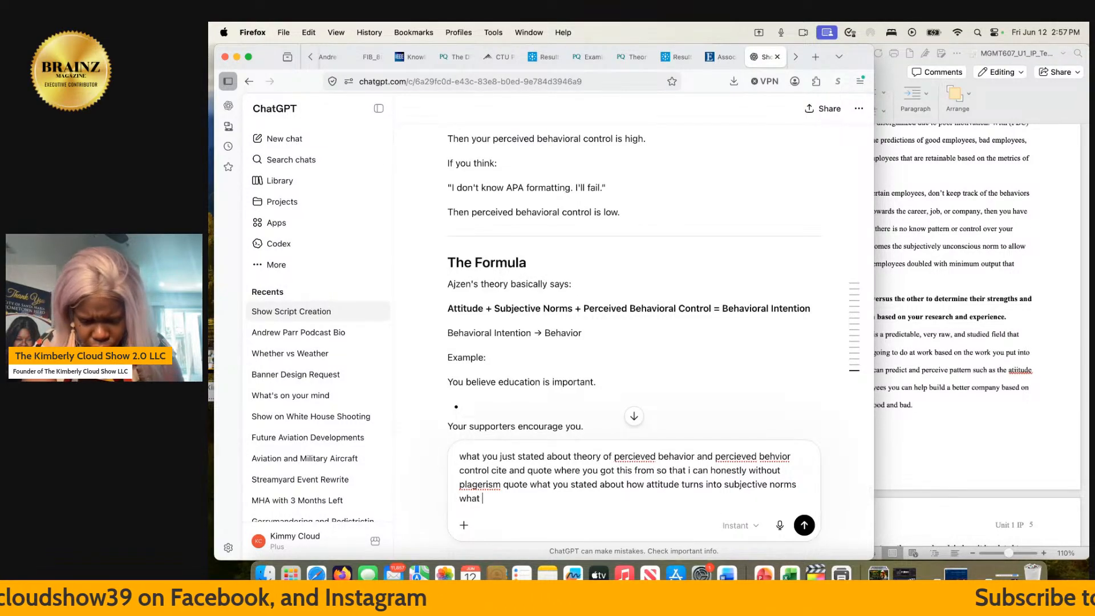
text(people feel)
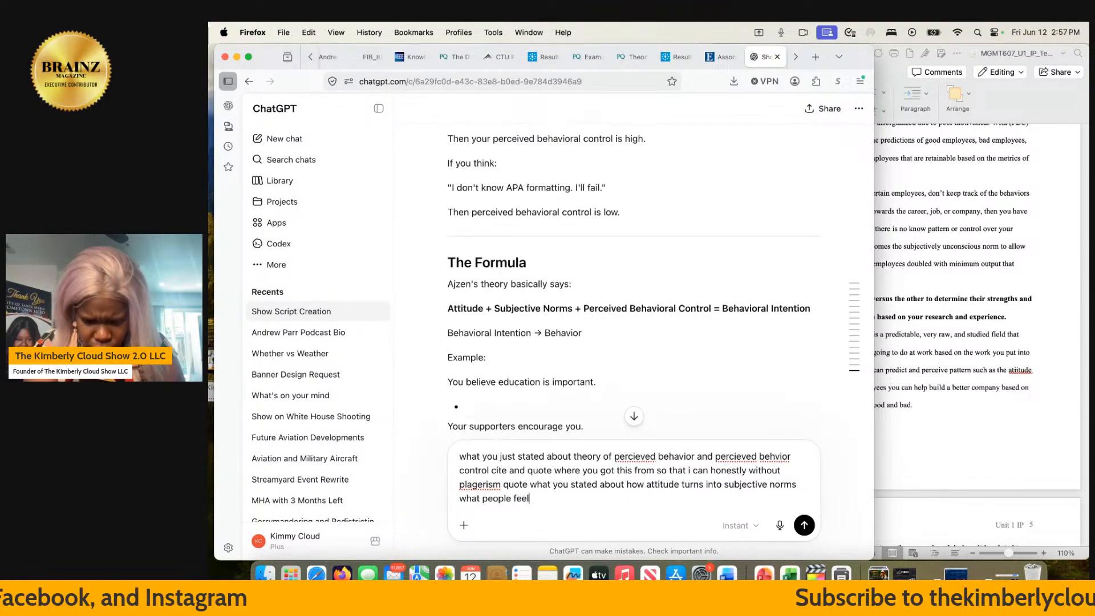
- Extend the message with the explanation "what people may think about what you do"
key(BackSpace)
key(BackSpace)
key(BackSpace)
key(BackSpace)
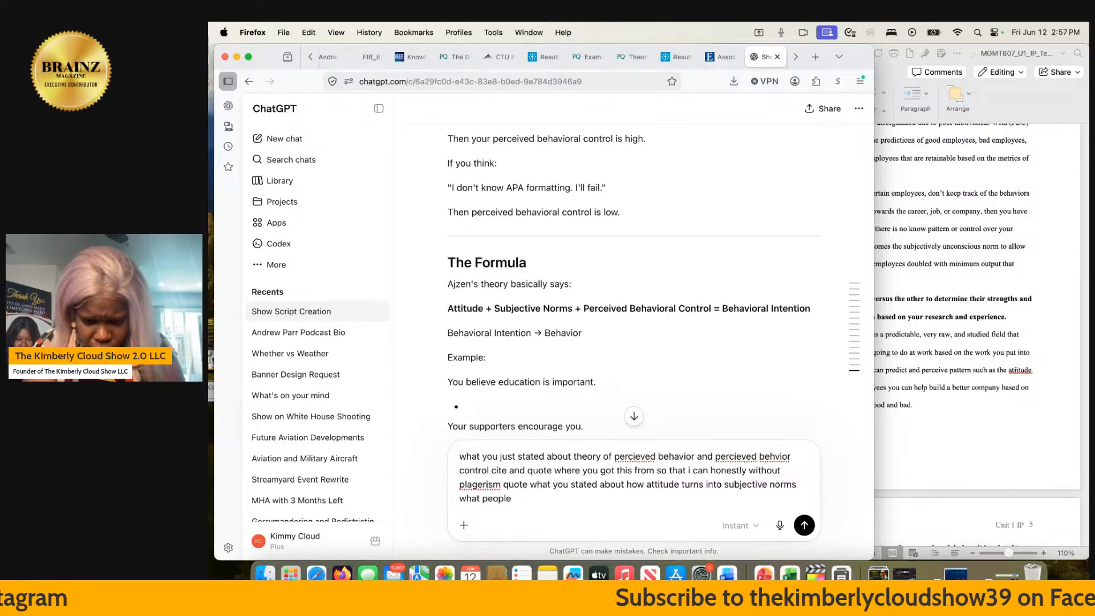
text(may thing)
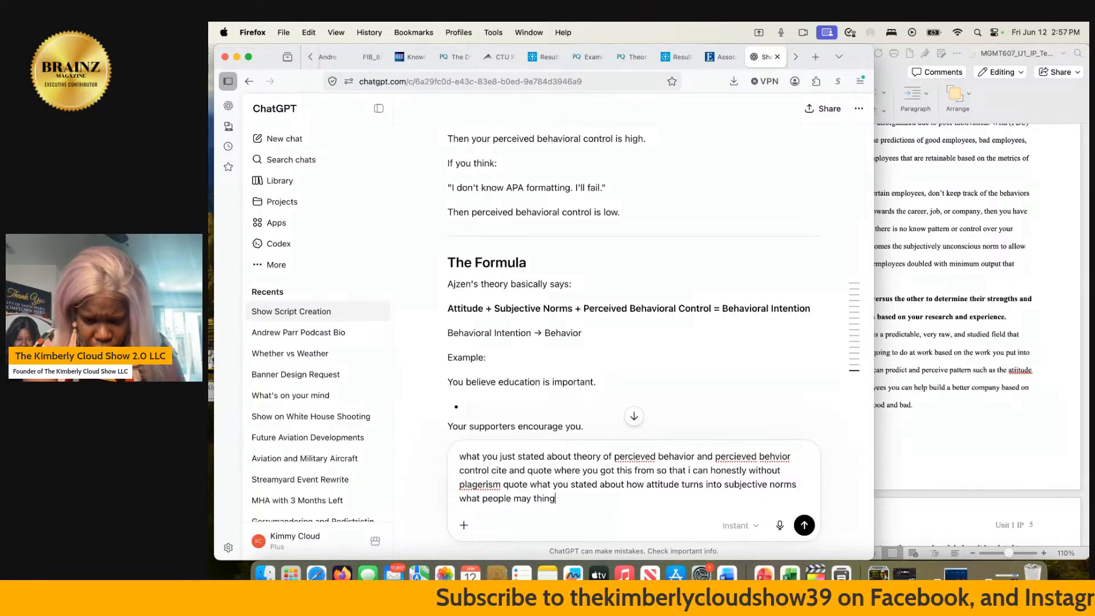
key(BackSpace)
text(k about wha)
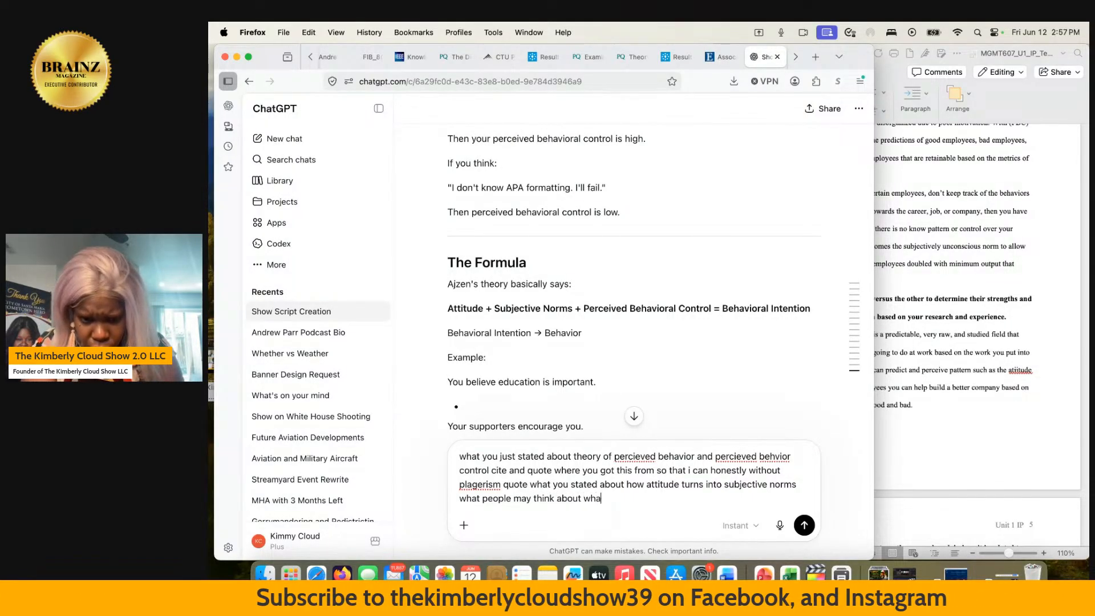
text(t you do )
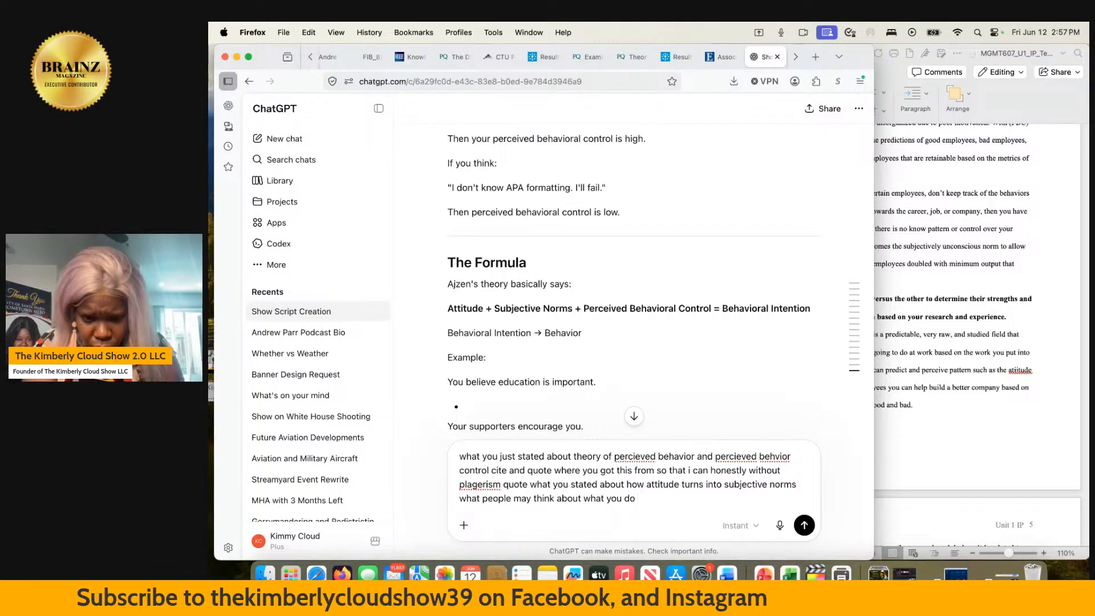
text(that then )
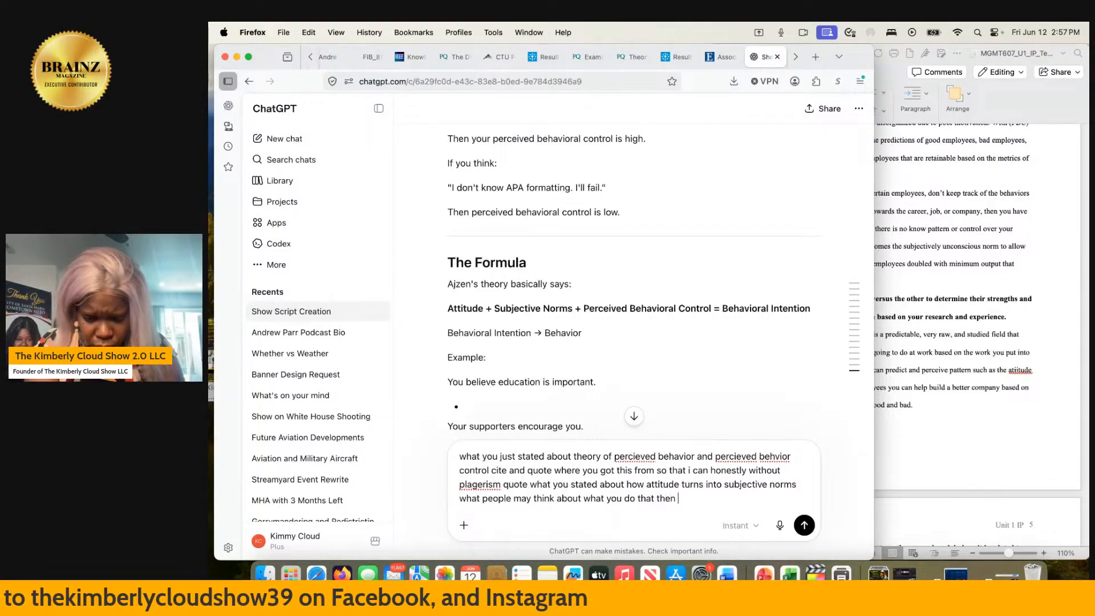
text(turn into)
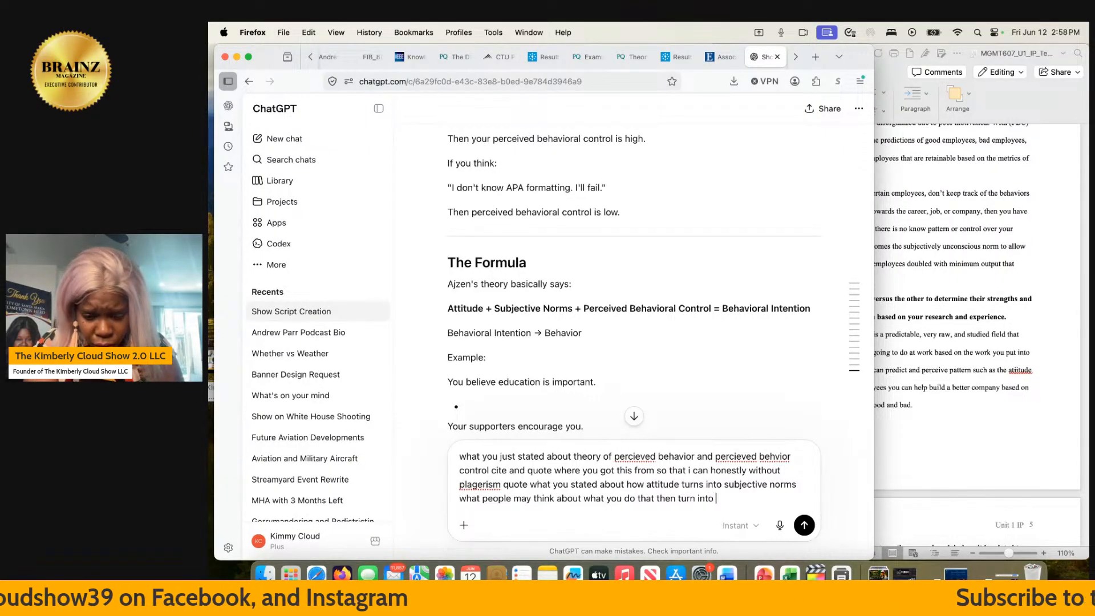
text( pervie)
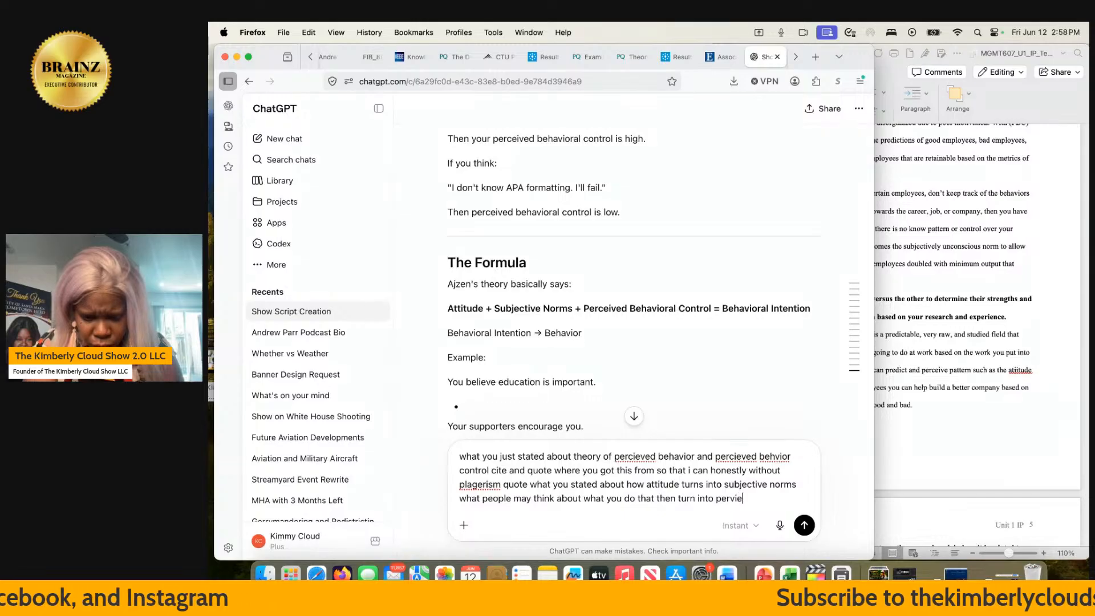
text(ved behaio)
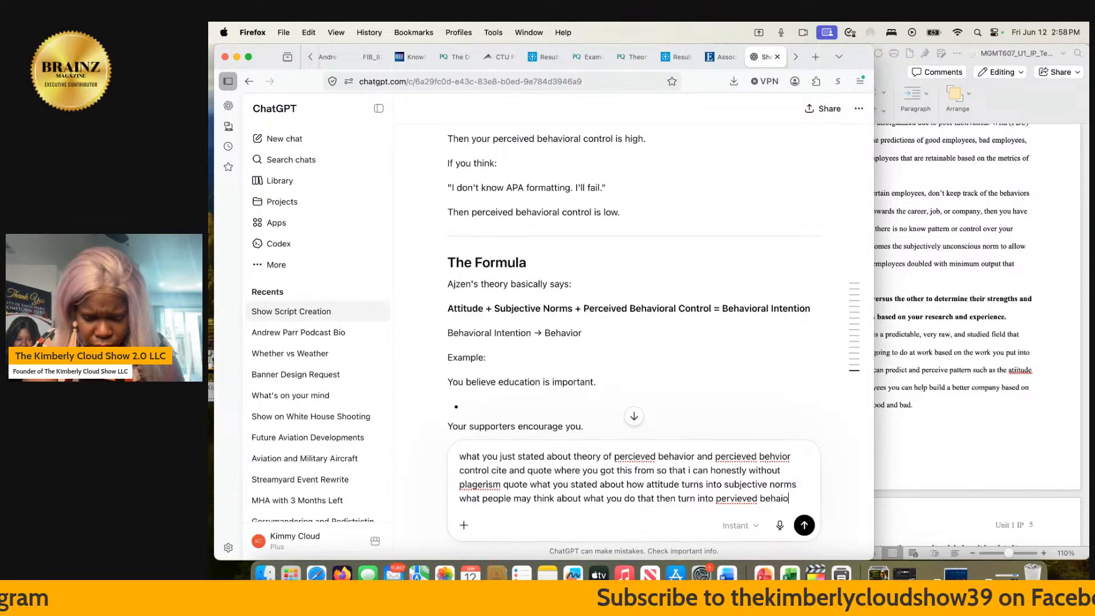
text(r control)
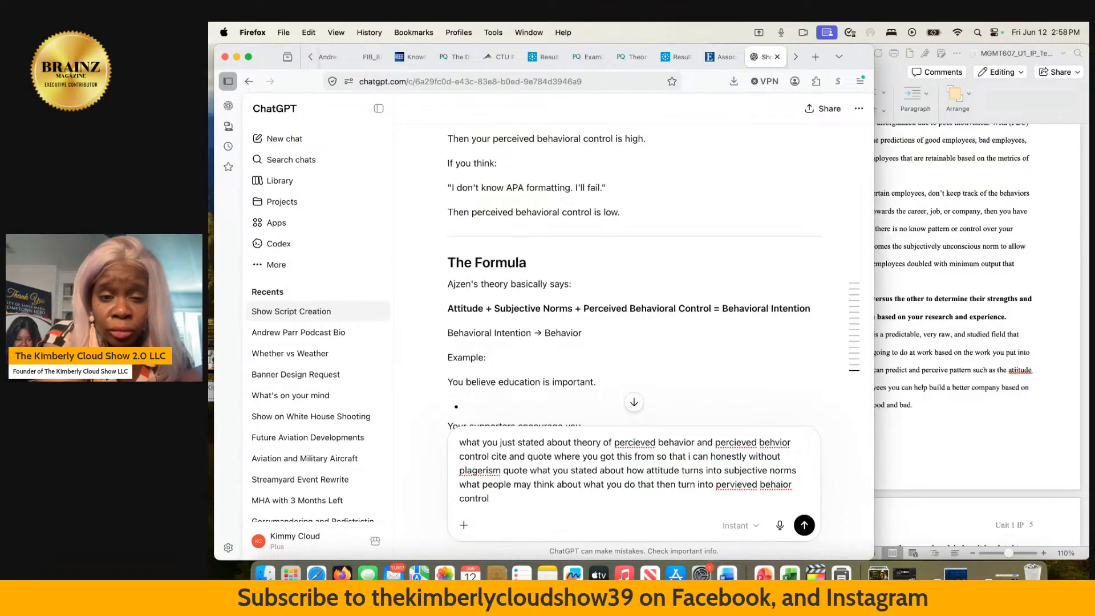
- Finish the message with "which is asking yourself do you have the ability and resources to succeed" and send it
scroll(610, 320, up, 10)
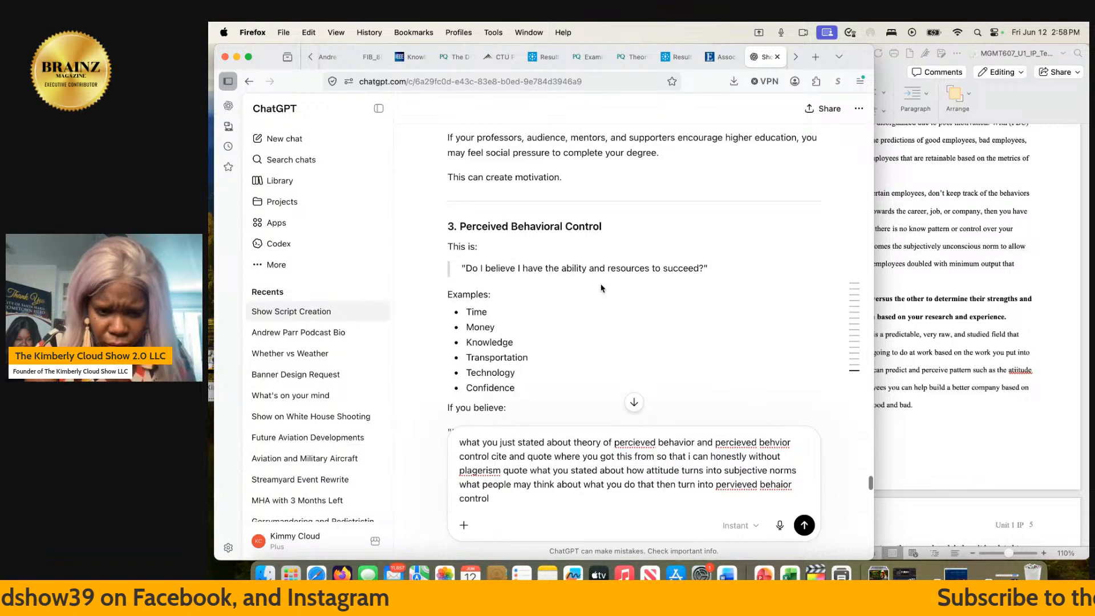
text(which)
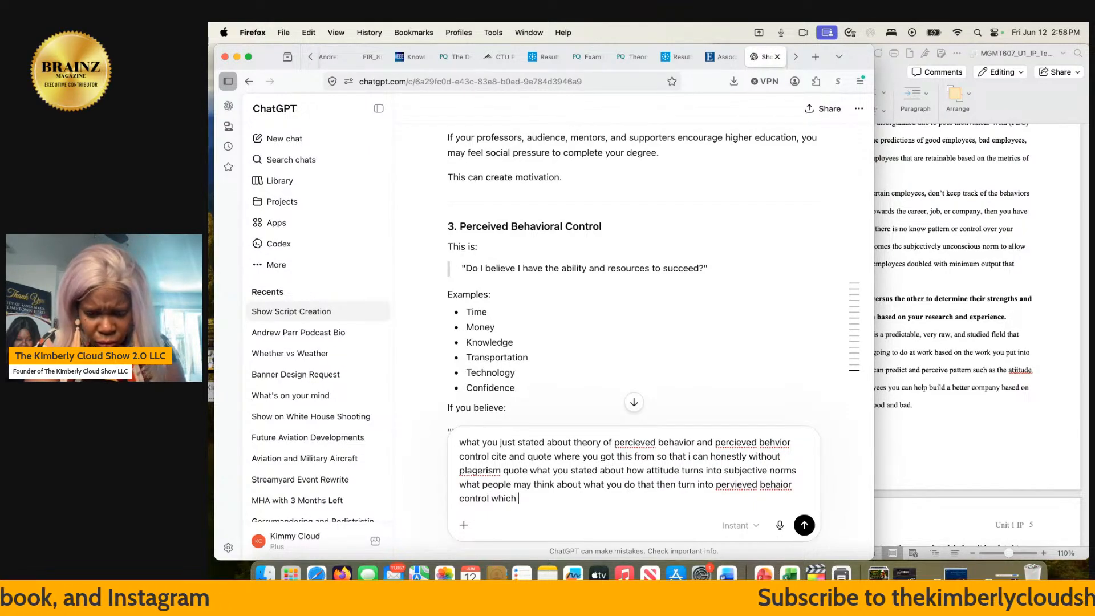
text( is asking your)
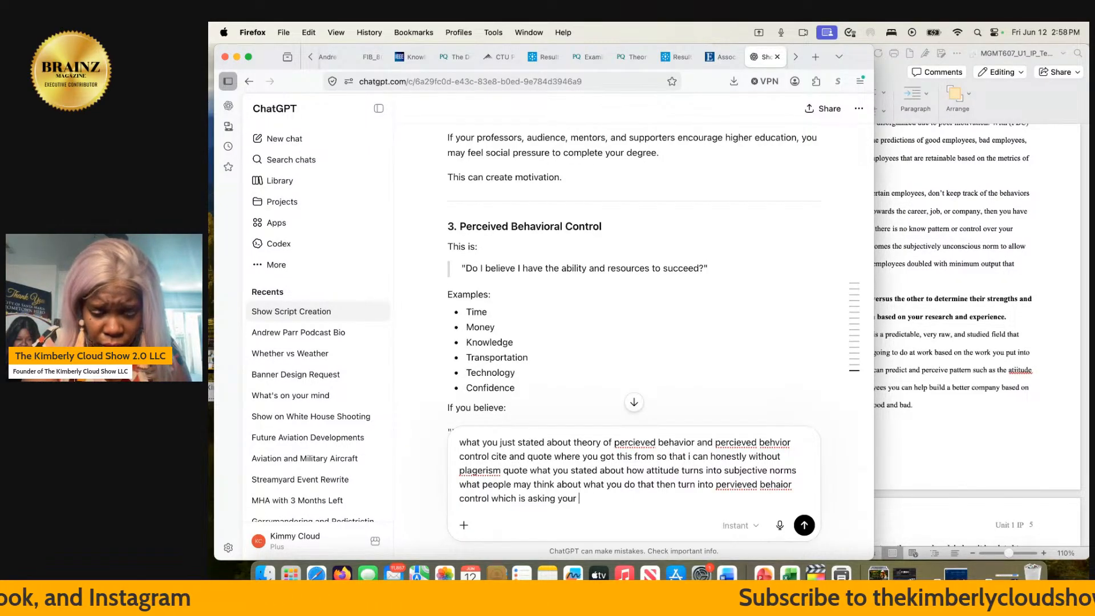
text(self )
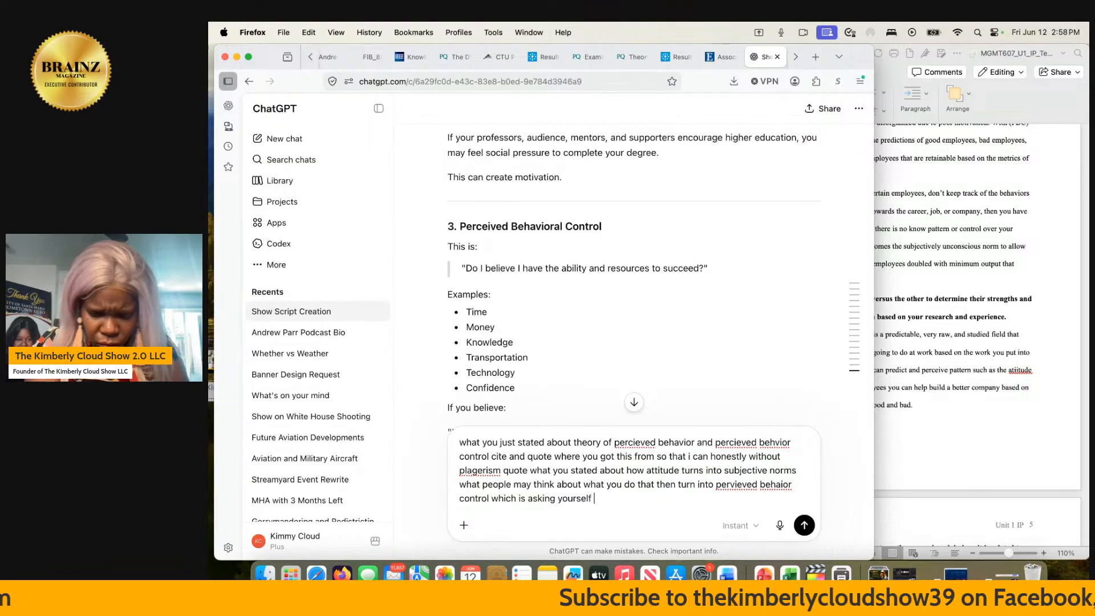
text(do you ha)
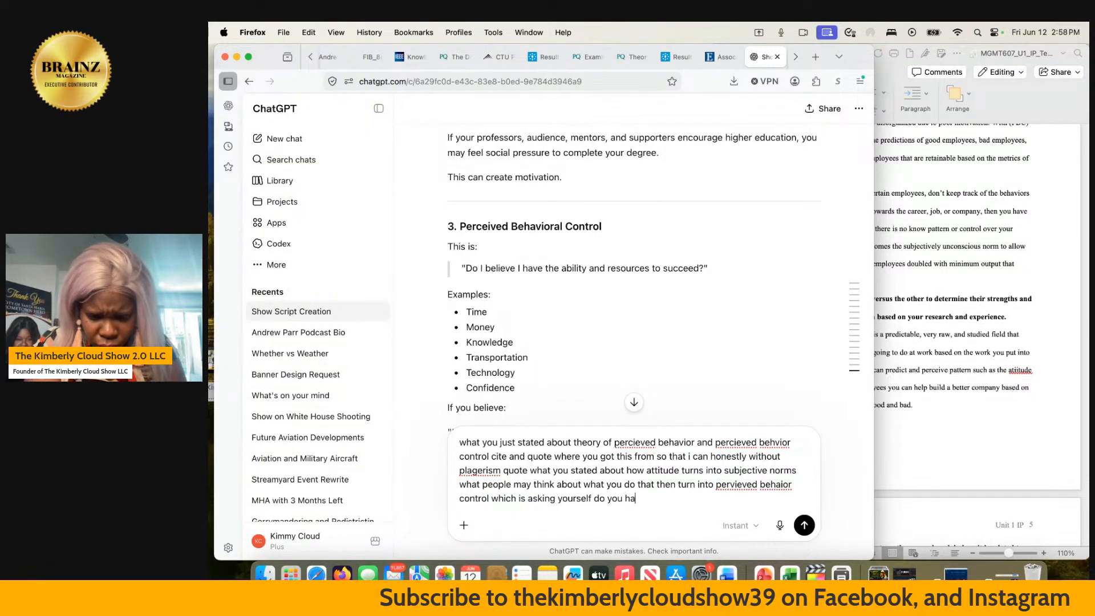
text(ve the ability)
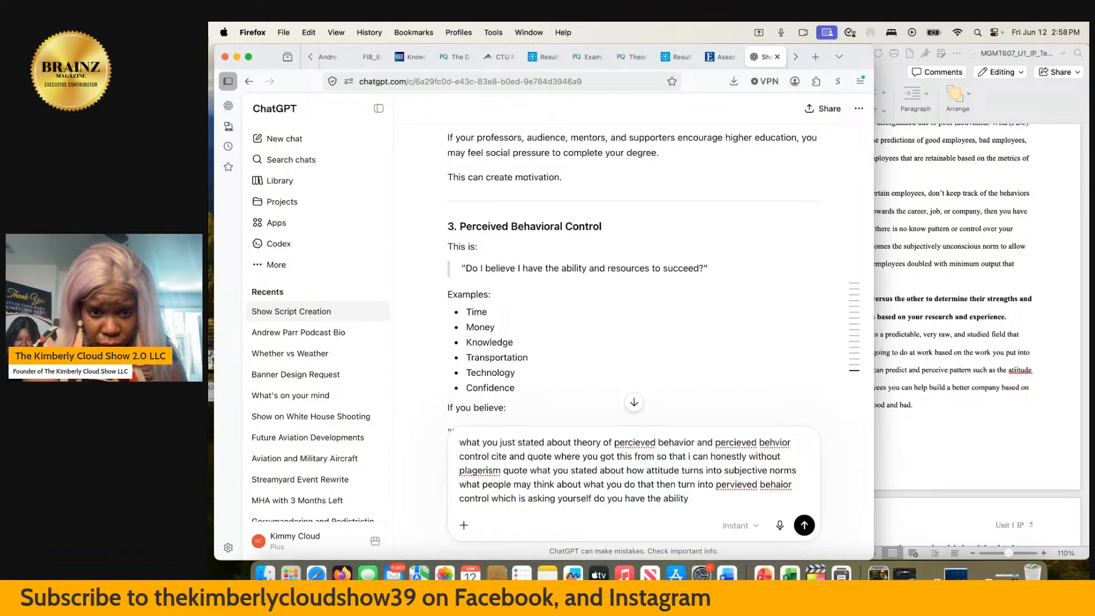
text( and resou)
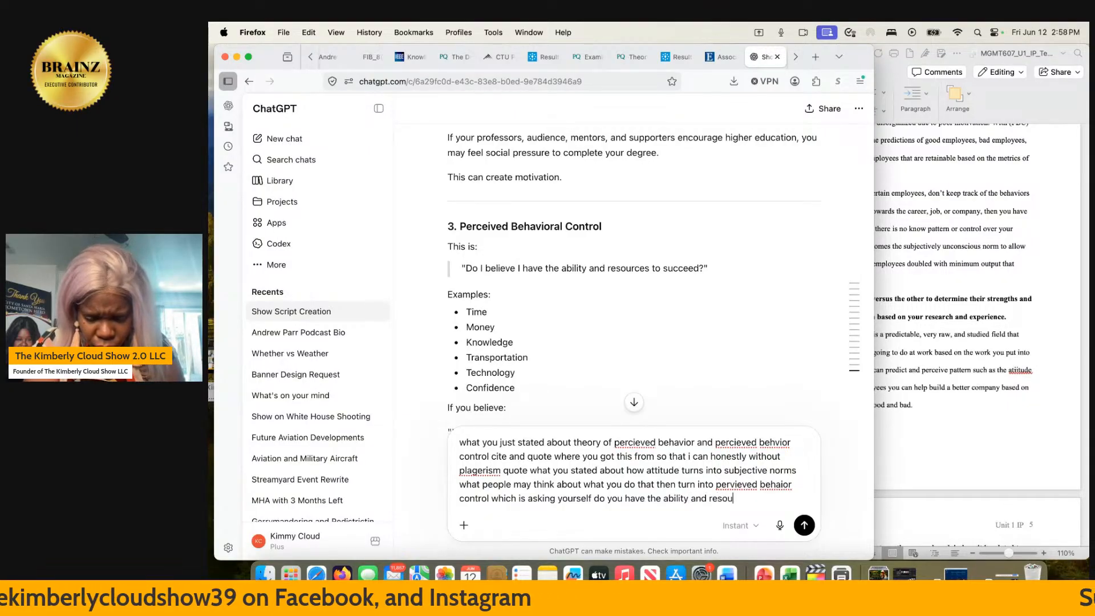
text(rces to )
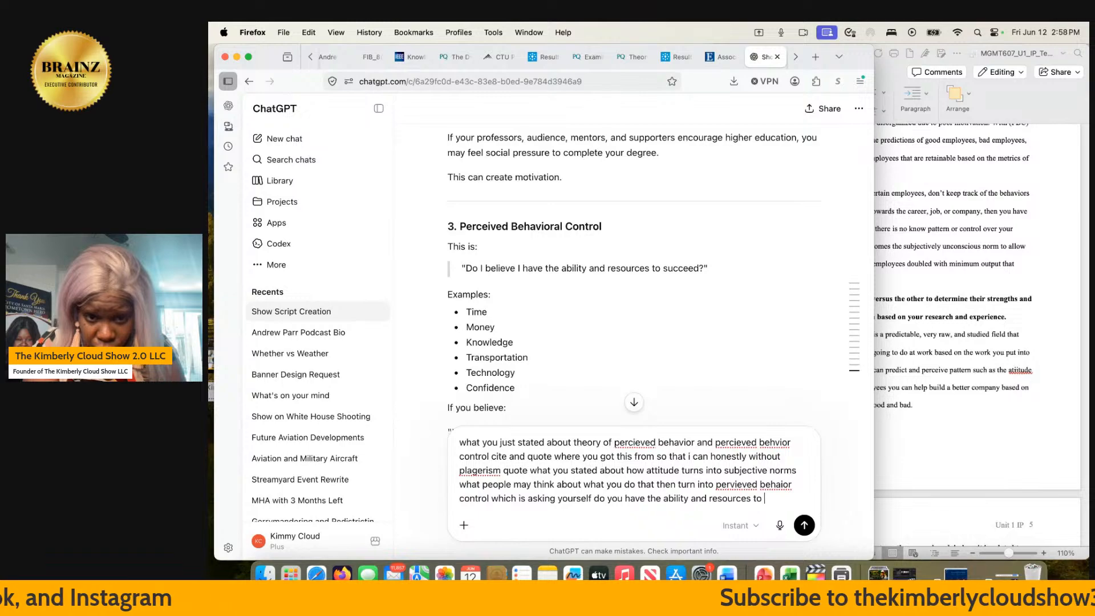
text(succeed)
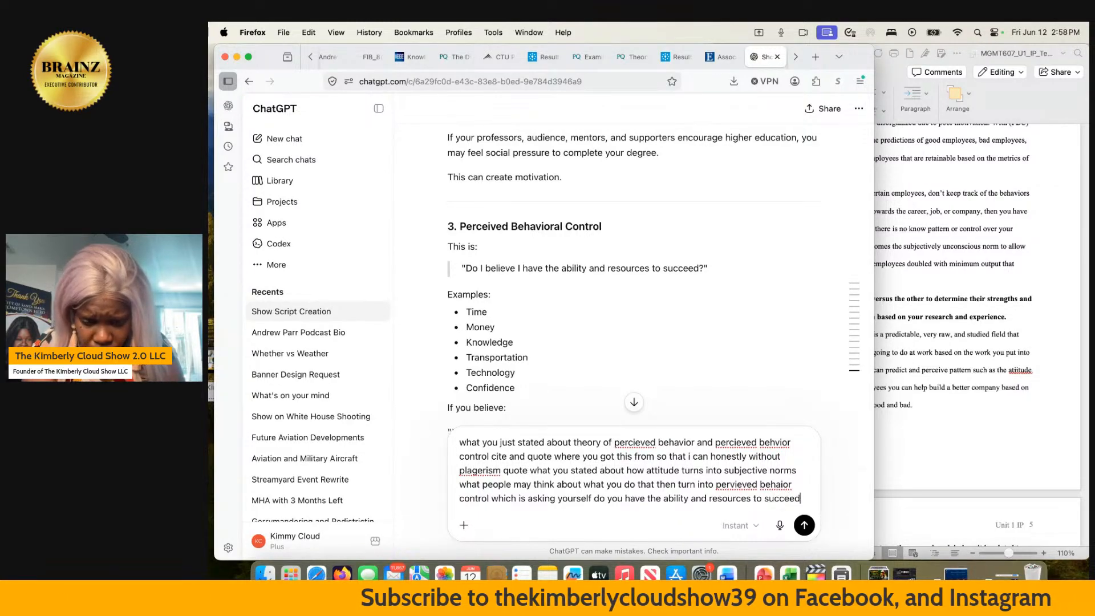
key(Return)
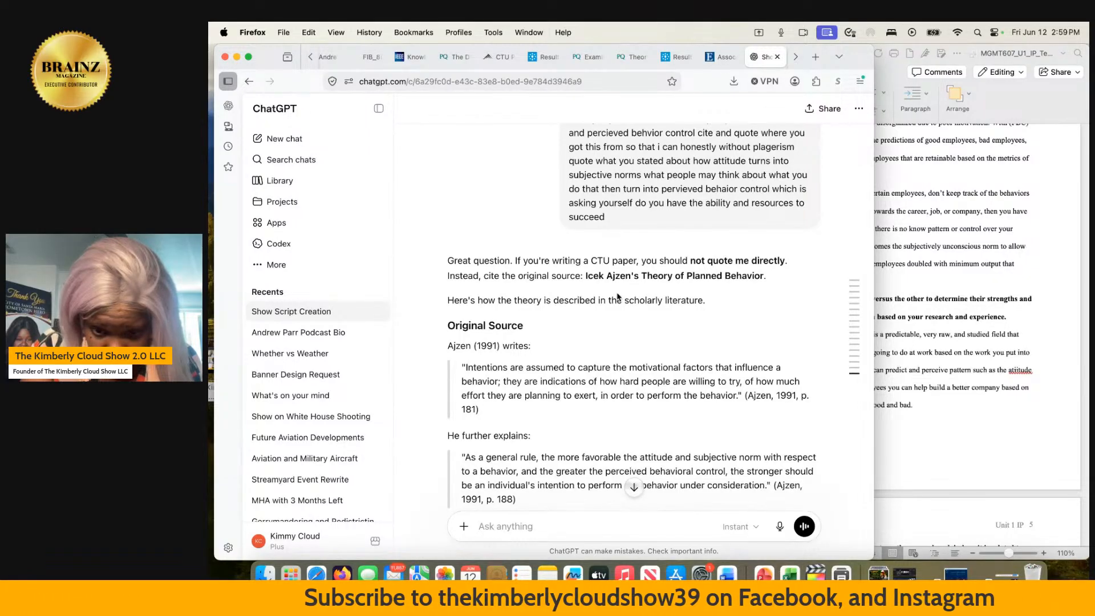
- Read ChatGPT's answer on Ajzen's quotations and its explanations of attitude, subjective norms and perceived behavioral control
scroll(617, 296, down, 1)
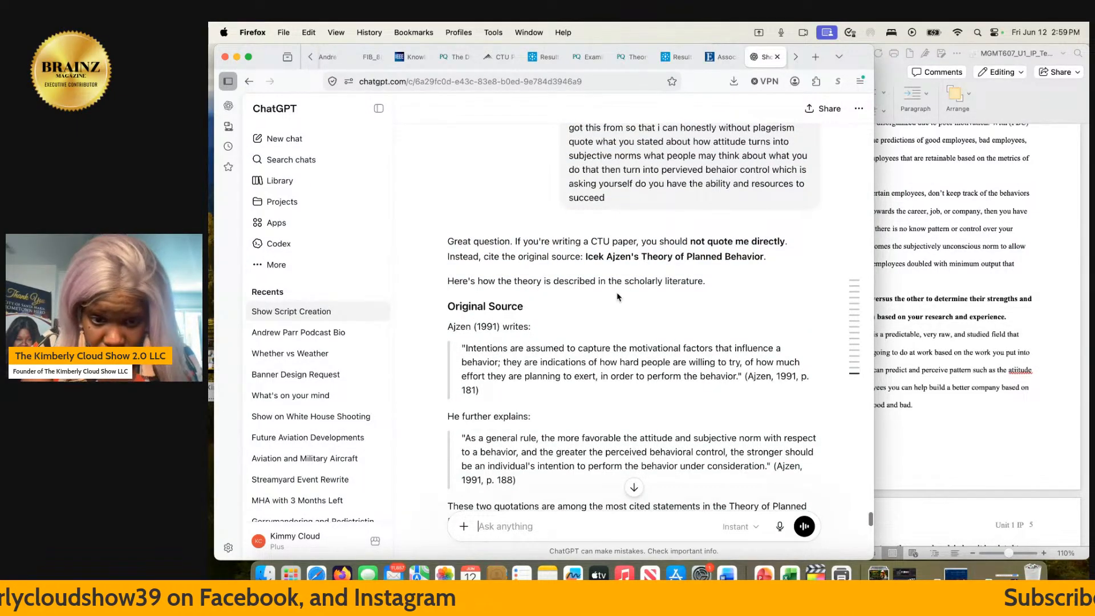
scroll(617, 296, down, 3)
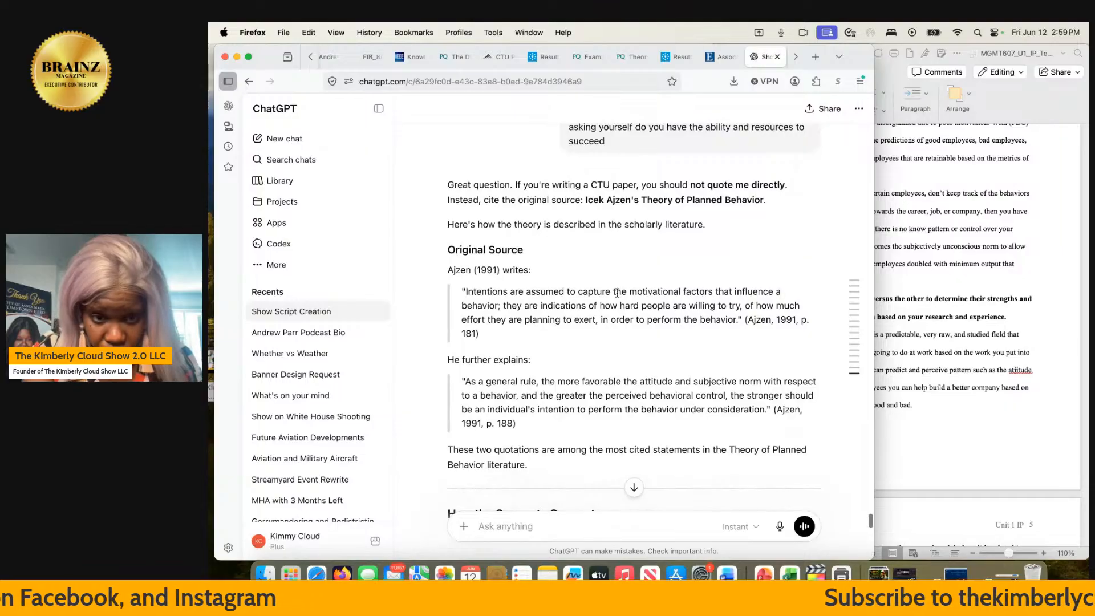
scroll(617, 293, down, 4)
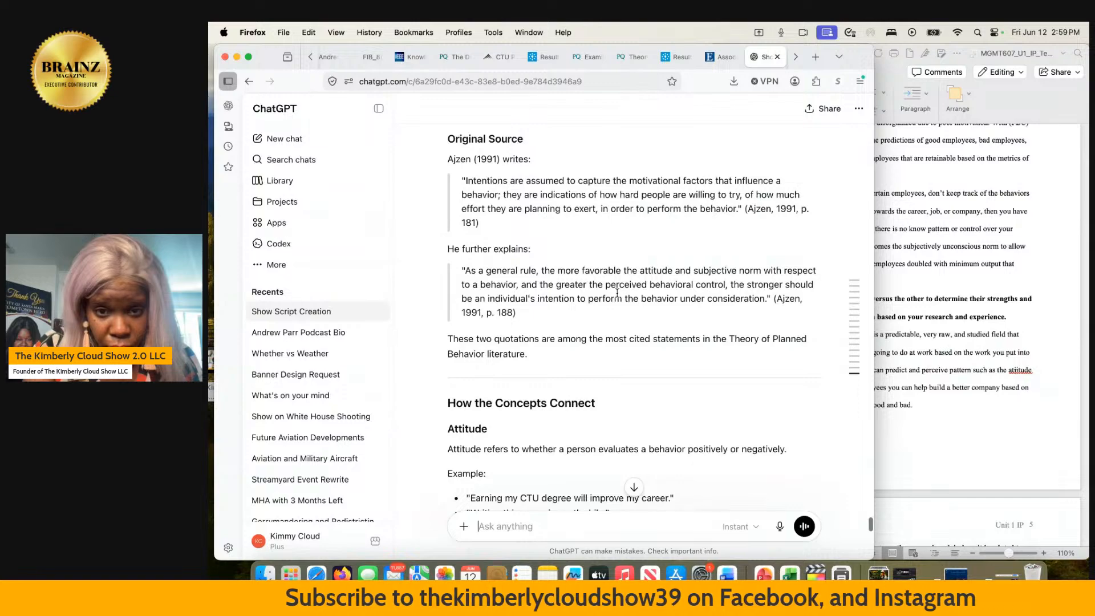
scroll(617, 293, down, 3)
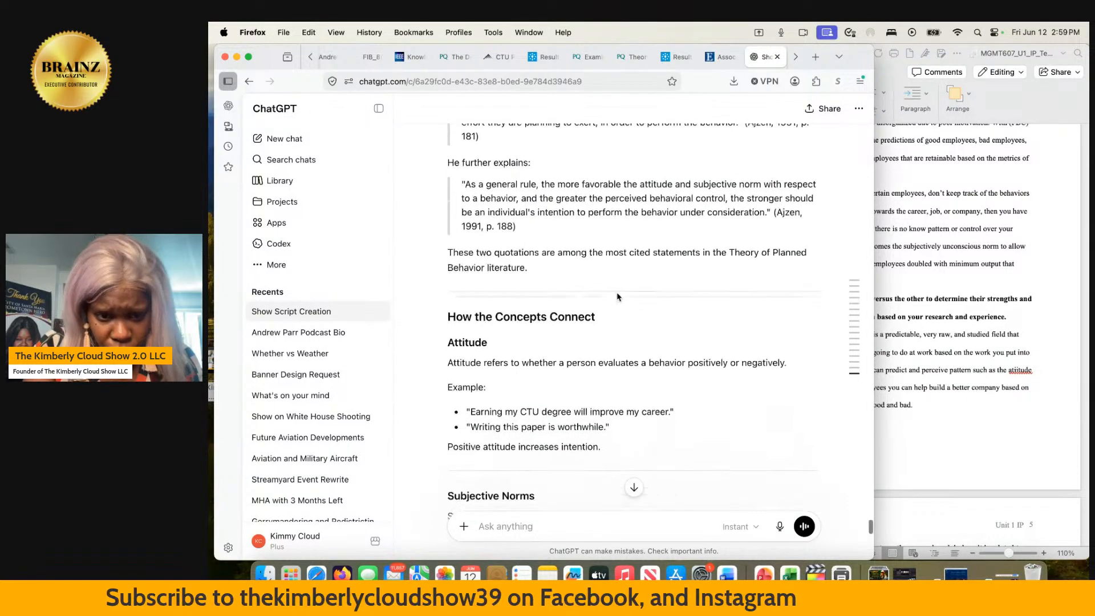
scroll(617, 296, down, 1)
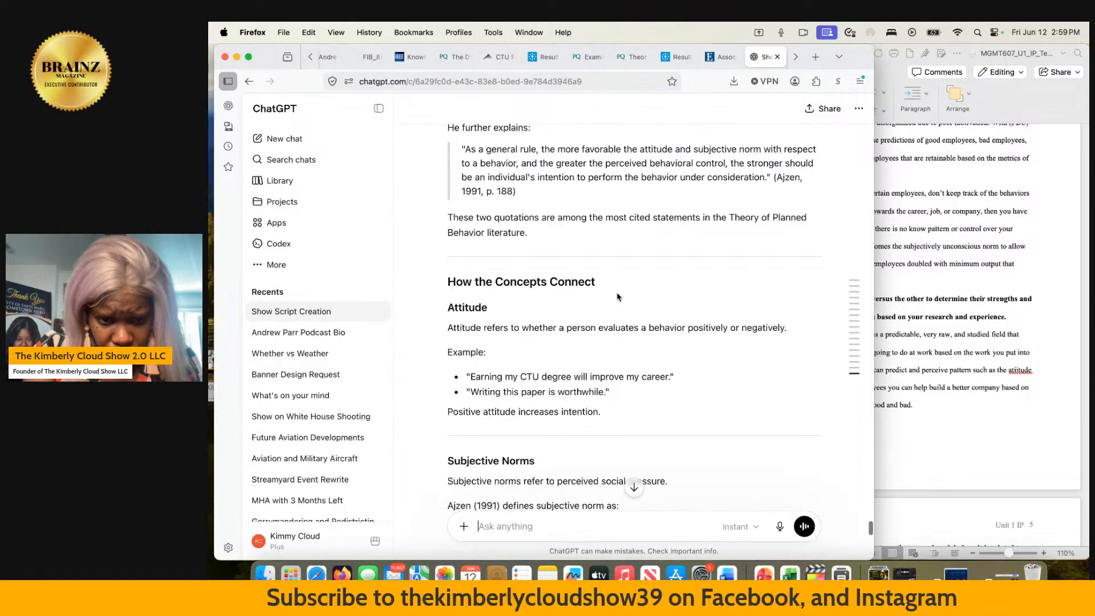
scroll(617, 296, down, 4)
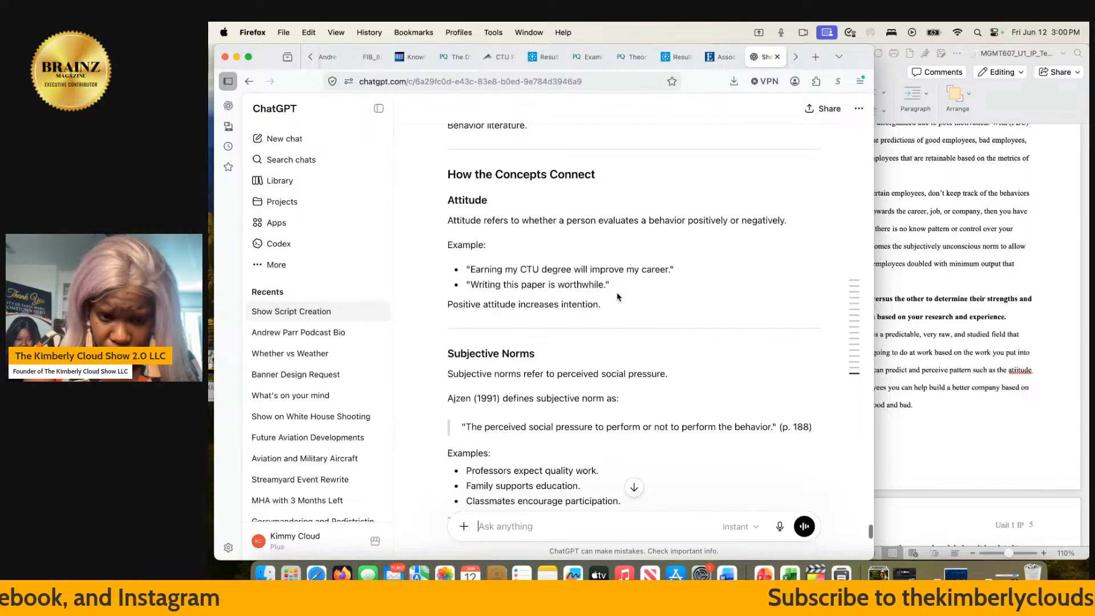
scroll(617, 297, down, 1)
scroll(617, 296, down, 5)
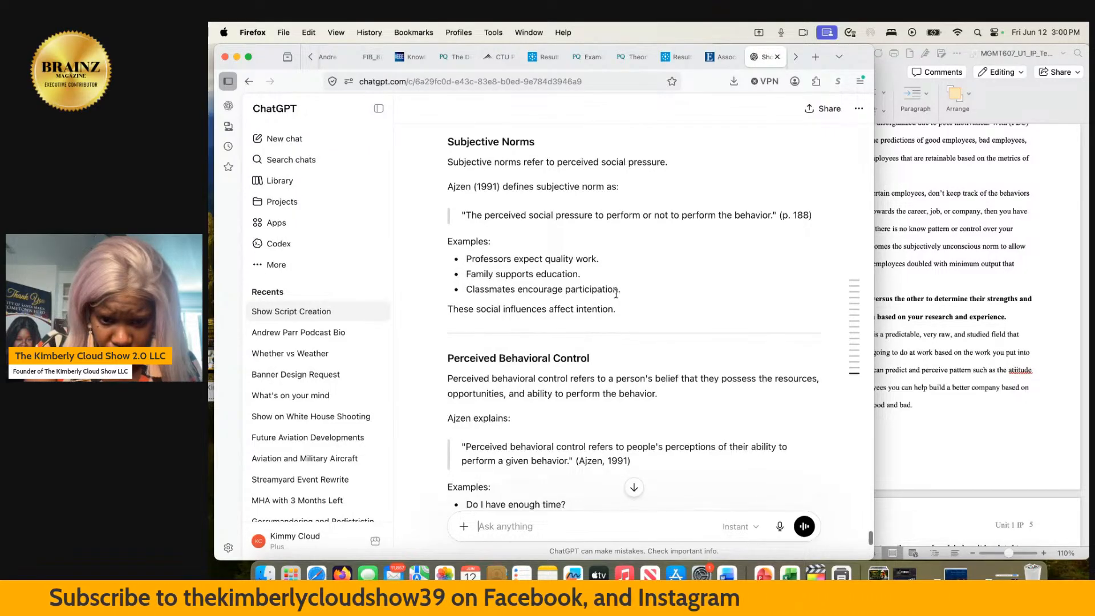
scroll(616, 294, down, 3)
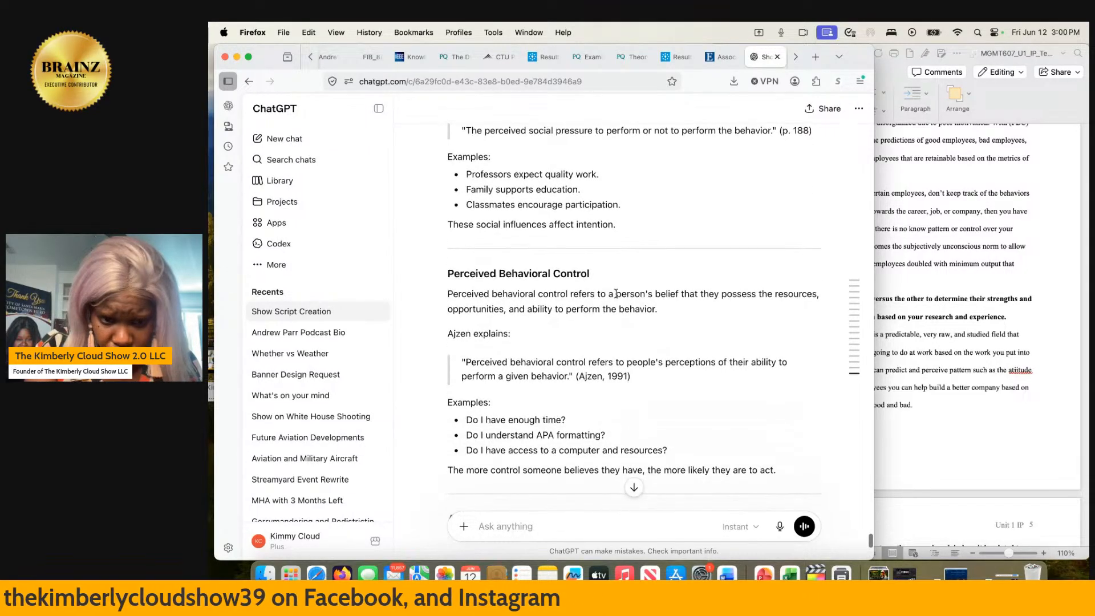
scroll(615, 296, down, 3)
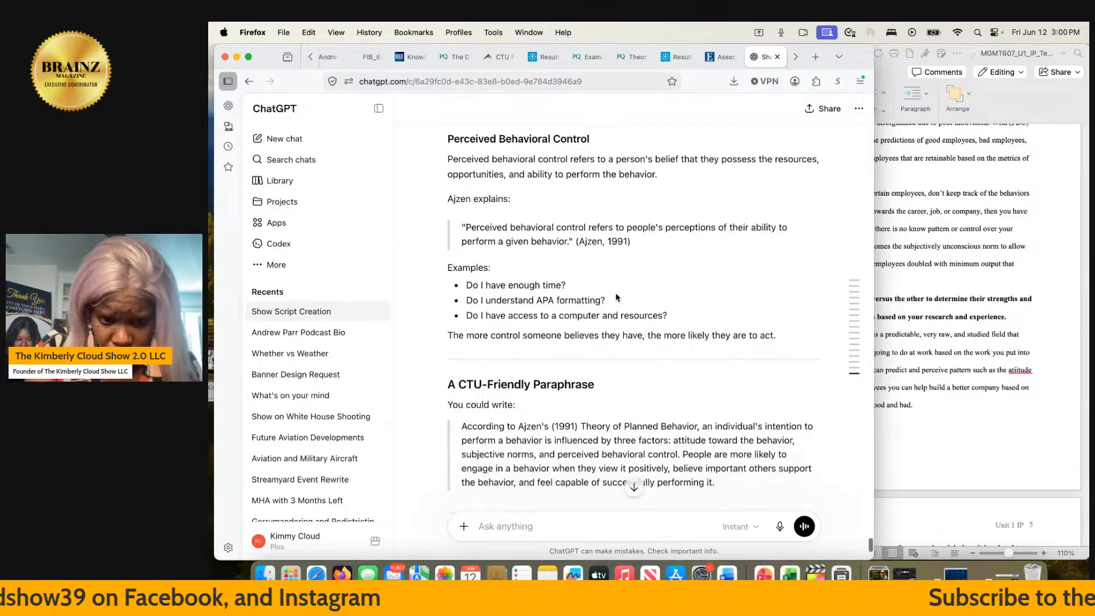
scroll(616, 296, up, 10)
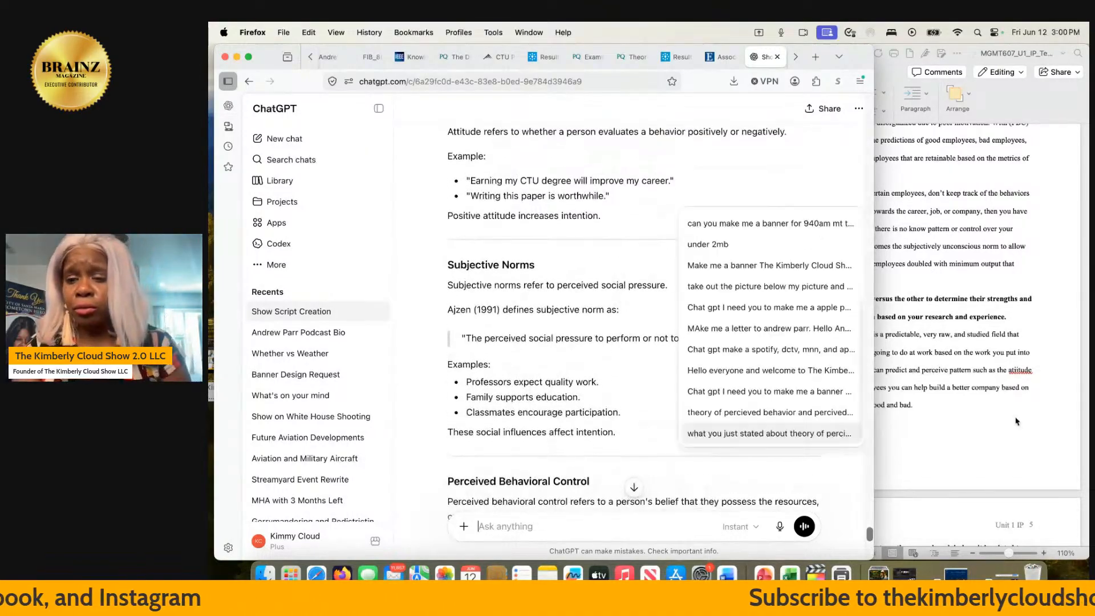
- Switch to the Word paper and correct the misspelled "atitude" in the TPB paragraph to "attitude"
click(946, 425)
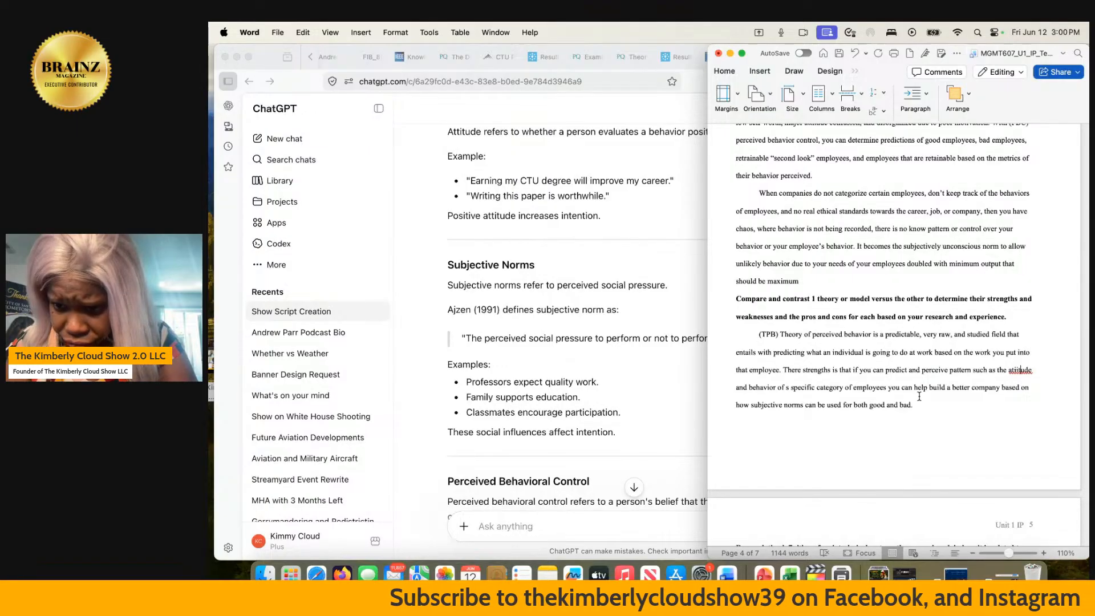
click(1021, 370)
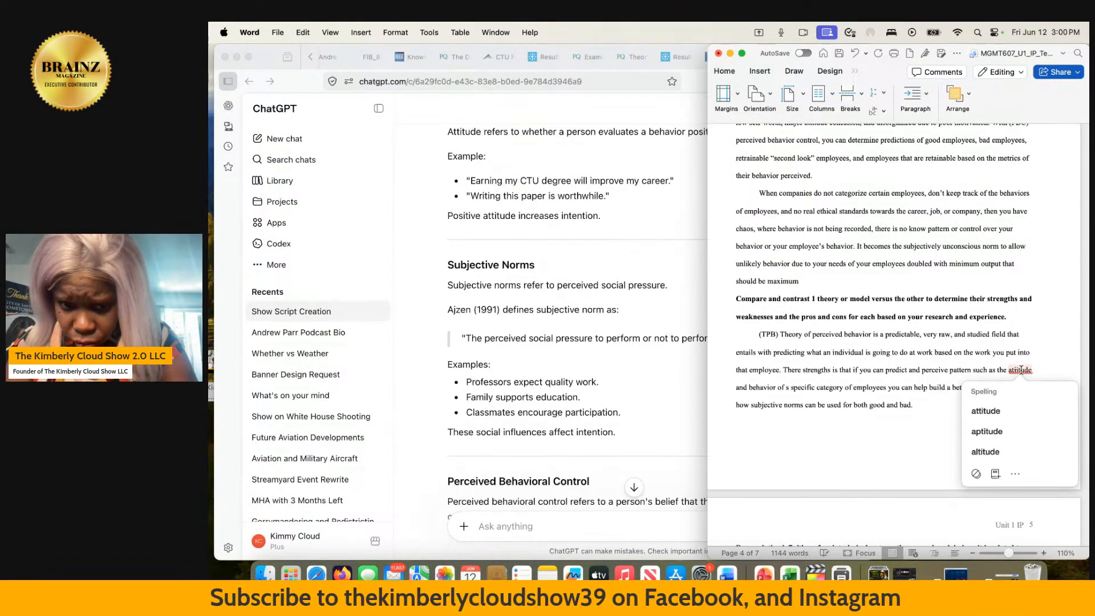
click(992, 410)
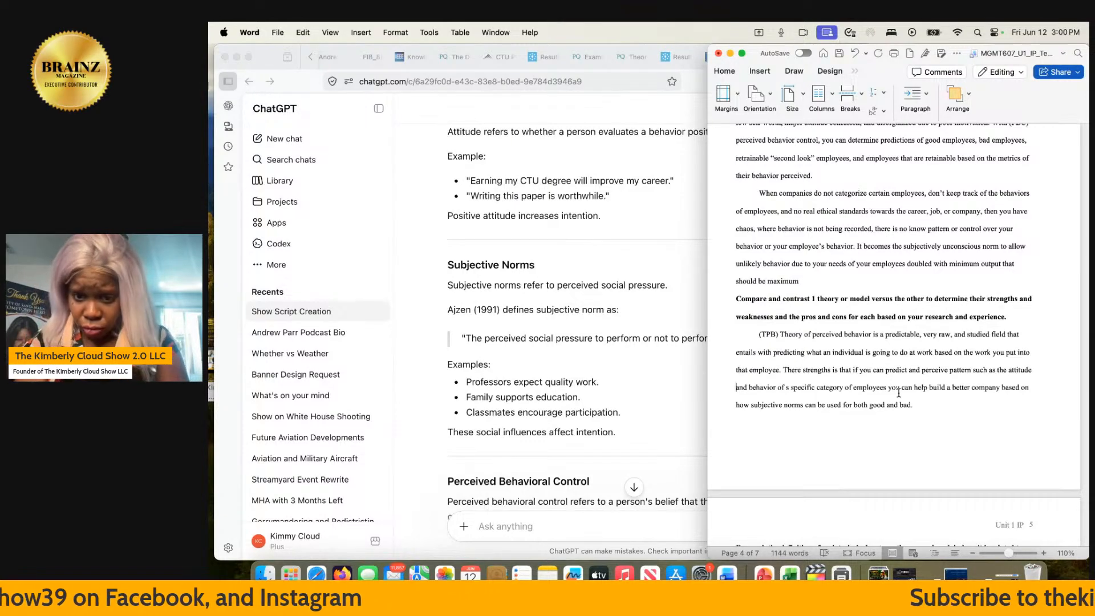
- Insert "an then perceived behvior and then" after "attitude" in the TPB paragraph
text(an then )
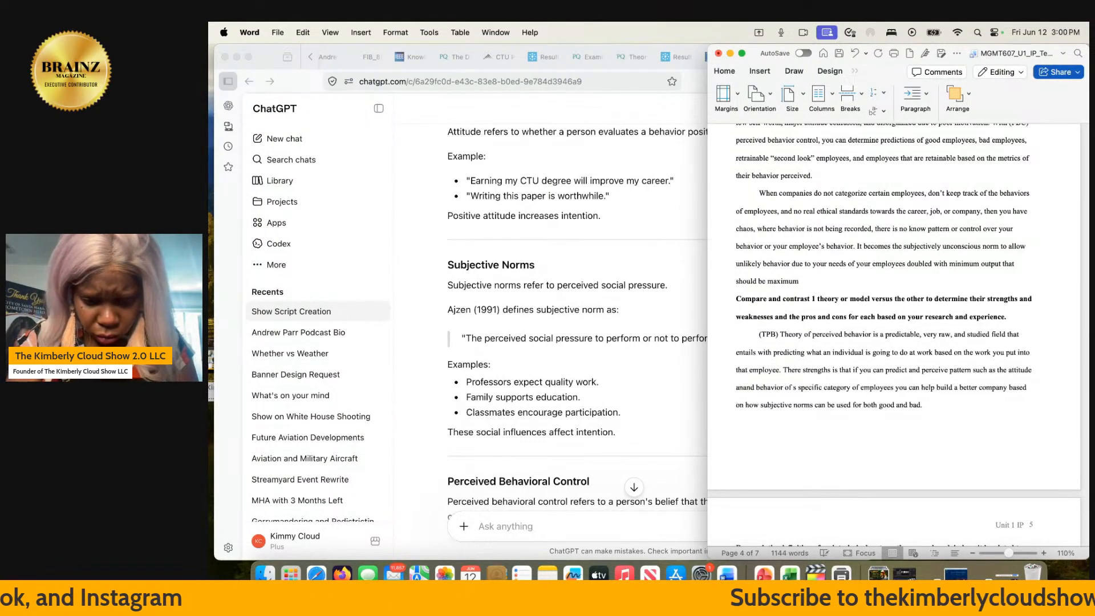
text(perciev)
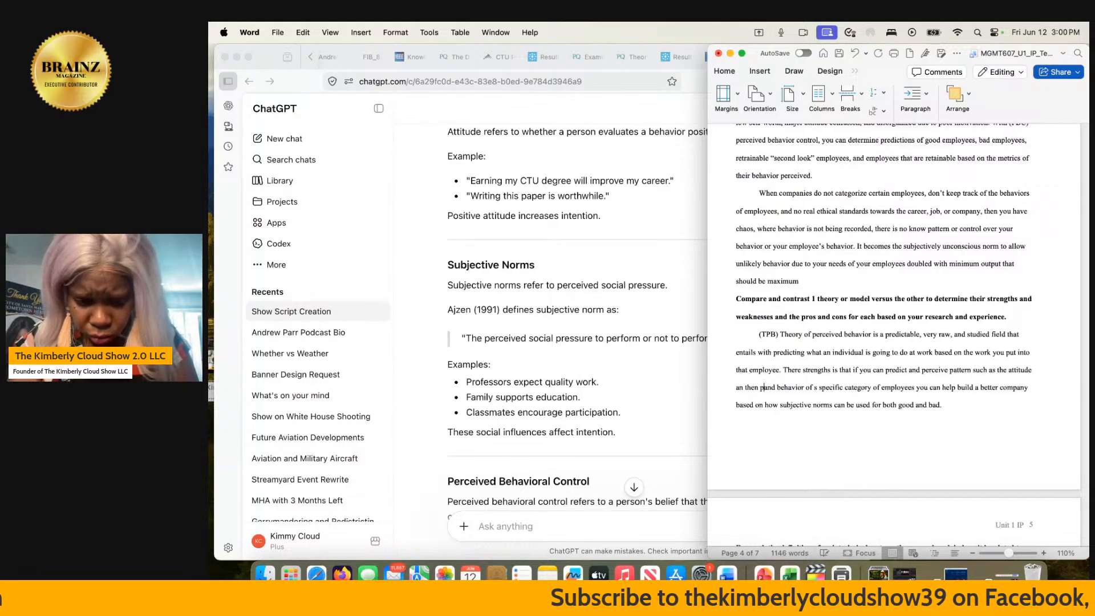
text(ed behvi)
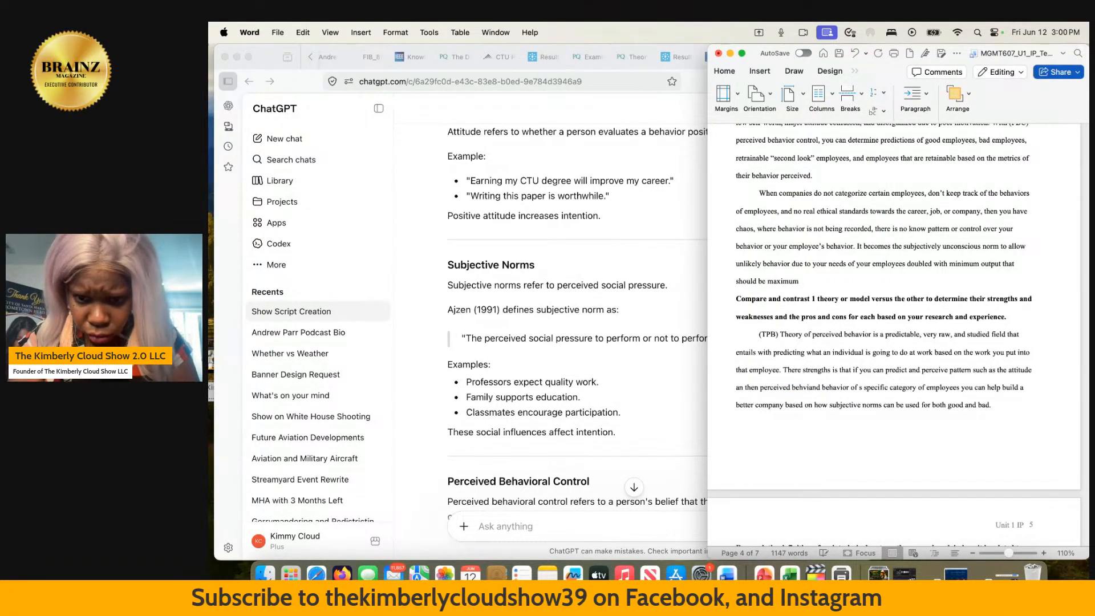
text(or)
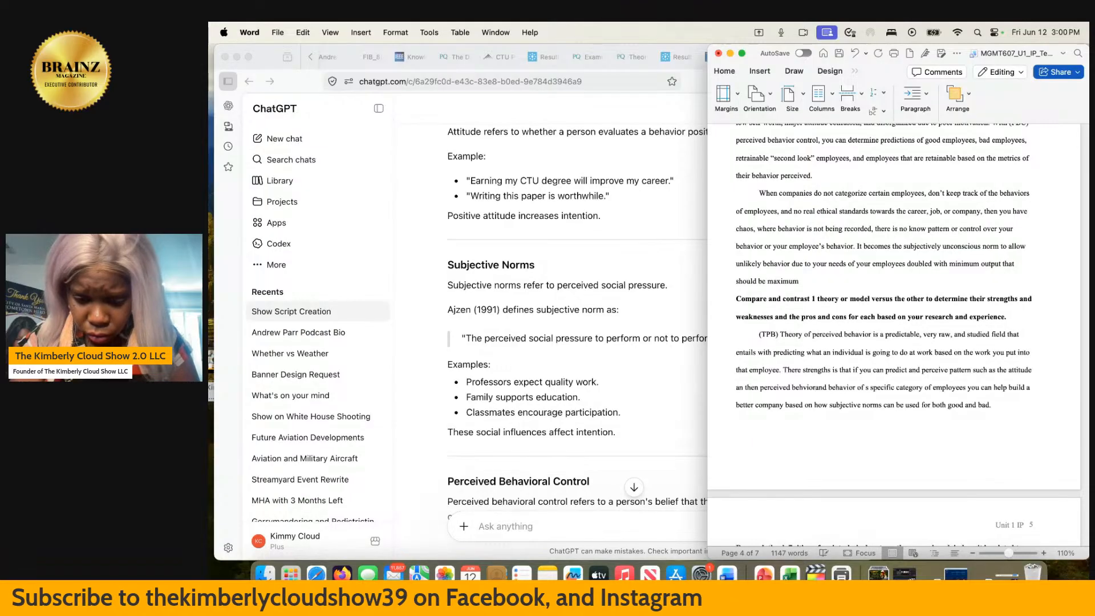
text( and then)
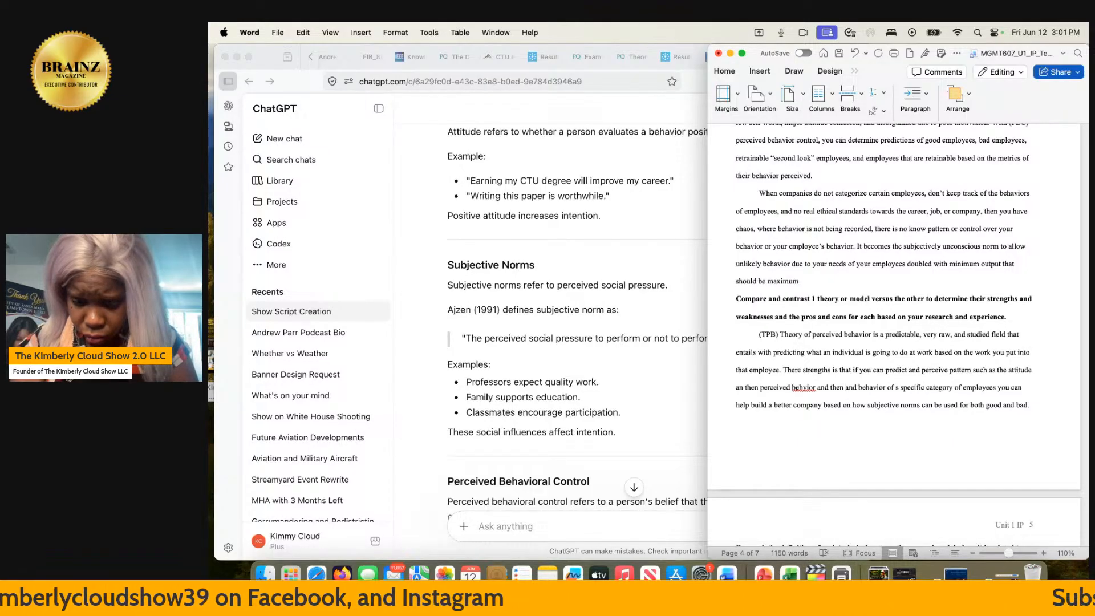
- Review ChatGPT's earlier explanation of the theory's components and insert "subjective norms, and then" before "perceived" in the TPB paragraph
scroll(576, 221, up, 5)
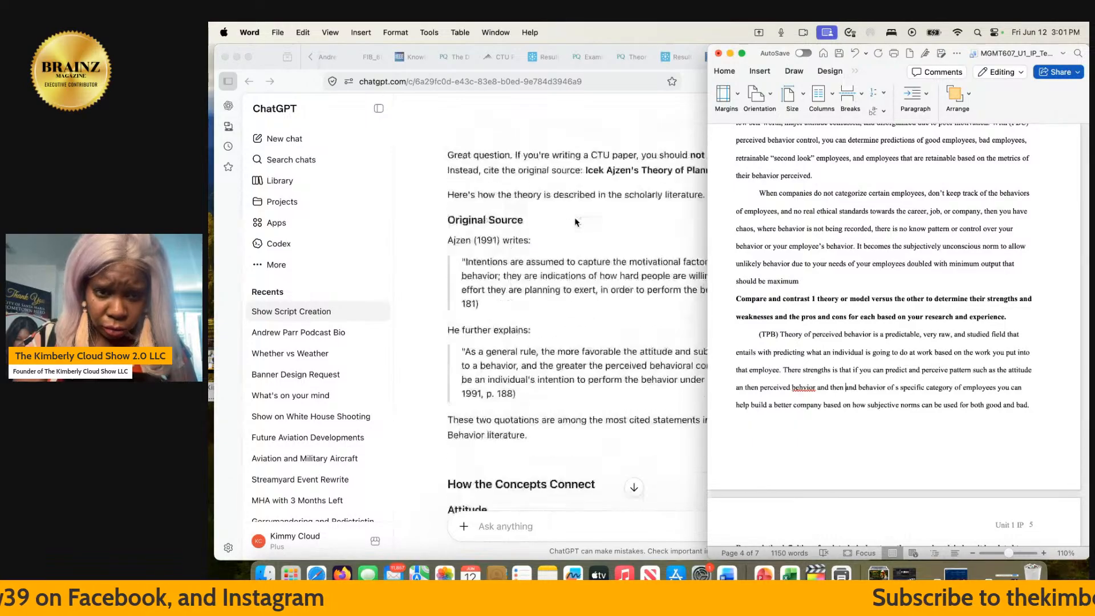
scroll(576, 222, down, 15)
scroll(576, 221, up, 8)
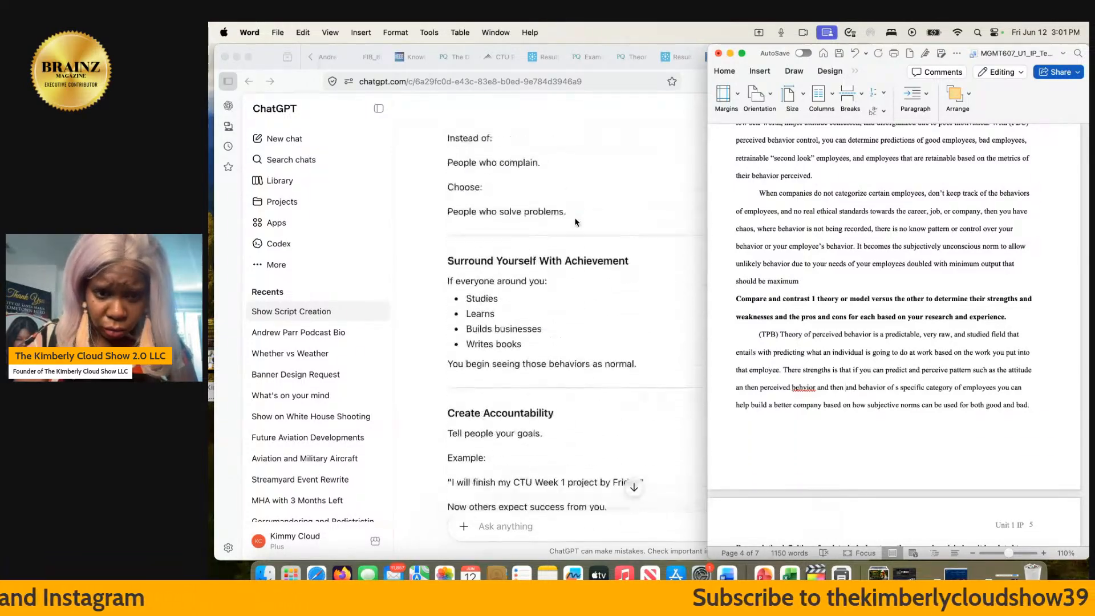
scroll(575, 223, up, 10)
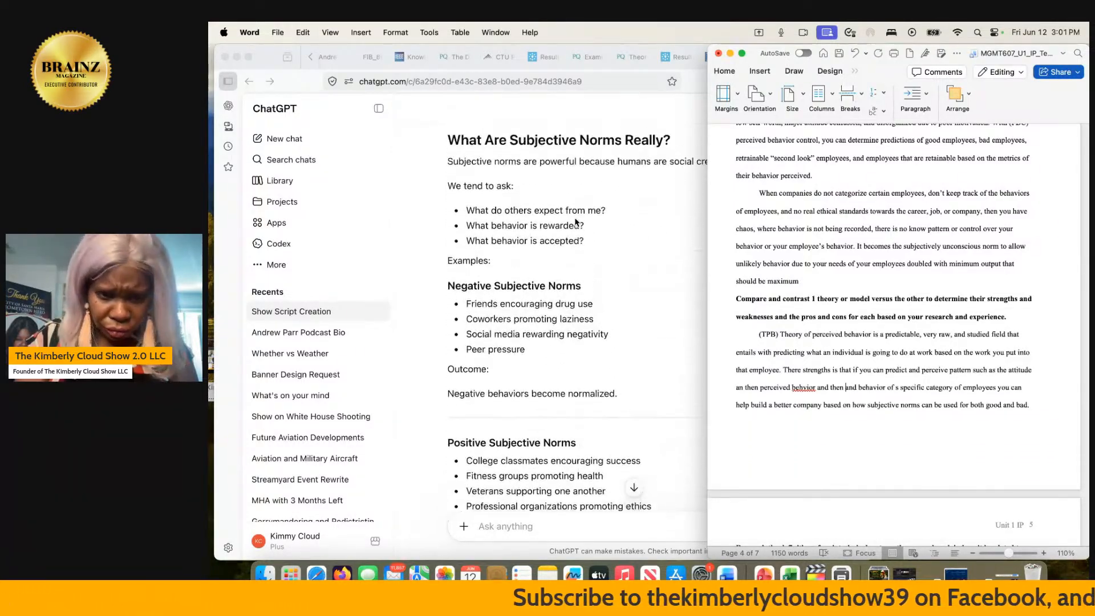
scroll(575, 222, up, 10)
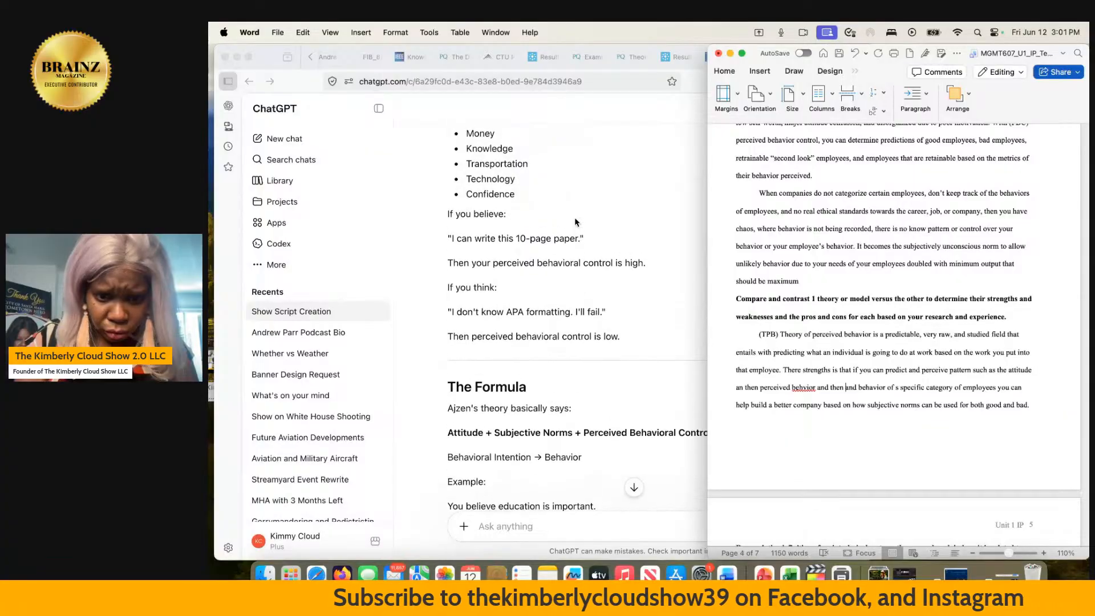
scroll(576, 223, down, 1)
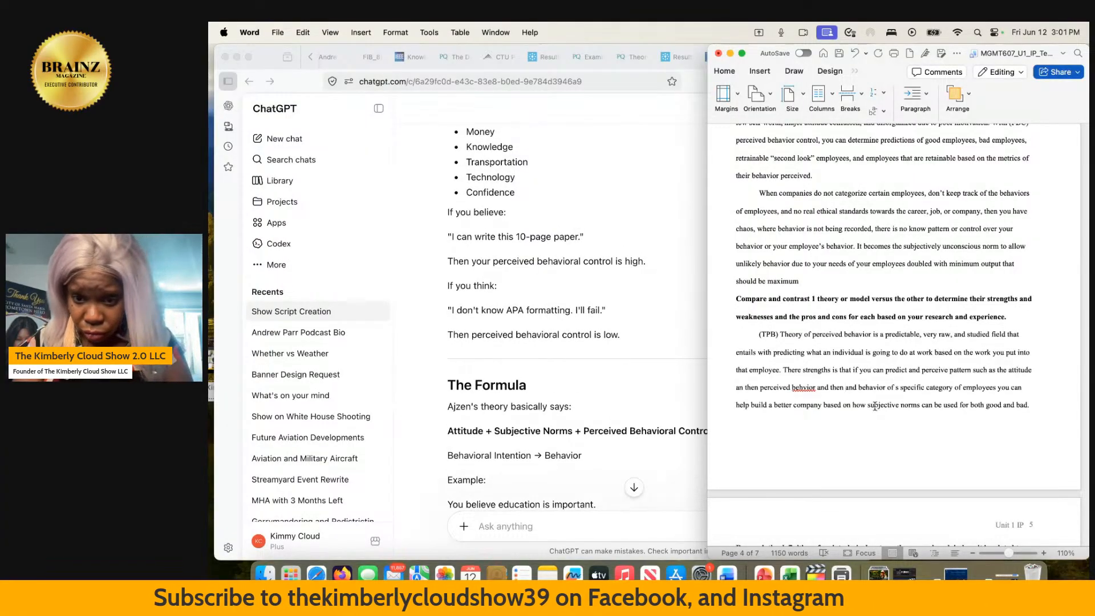
click(757, 386)
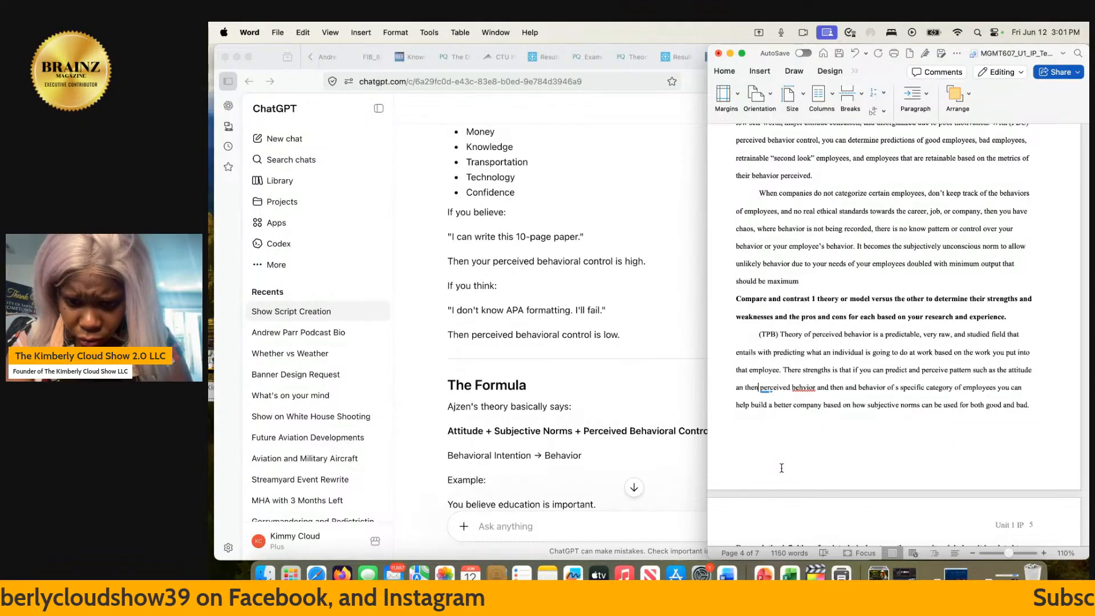
text(subj)
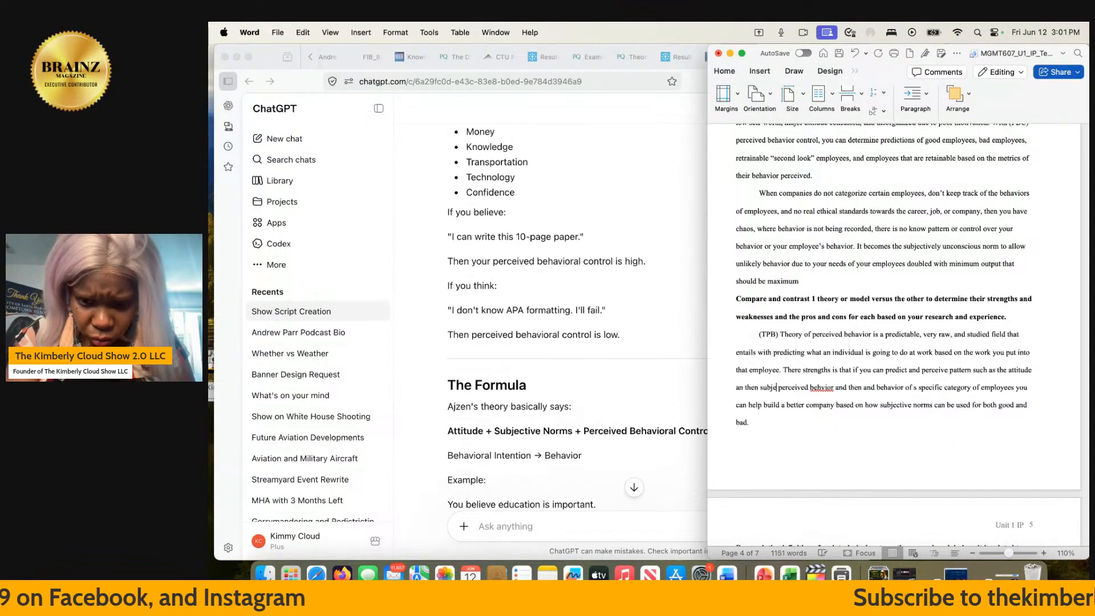
text(ective no)
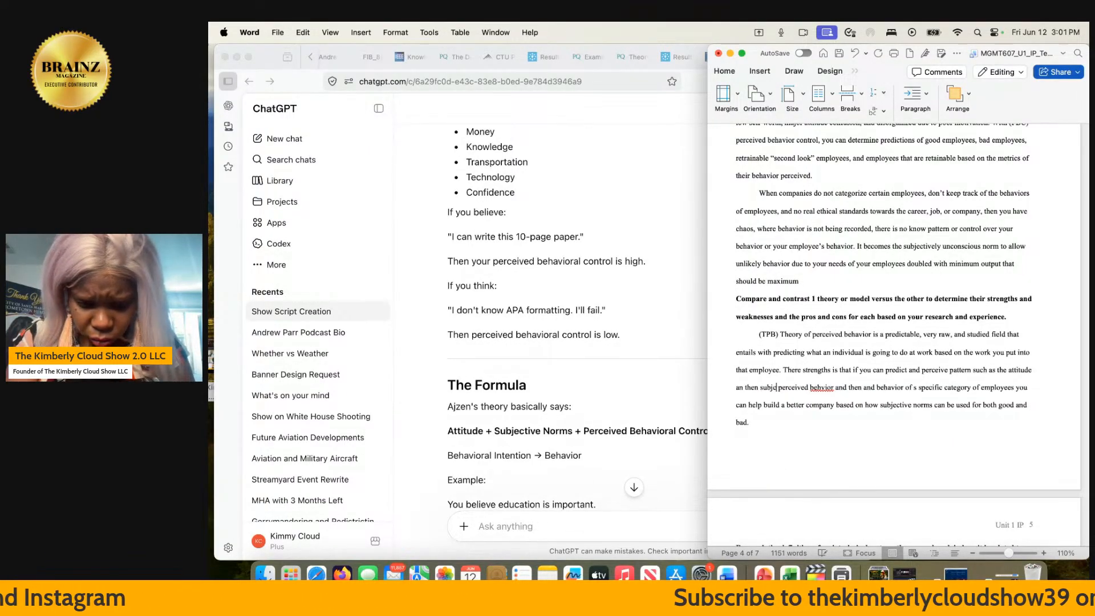
text(rms)
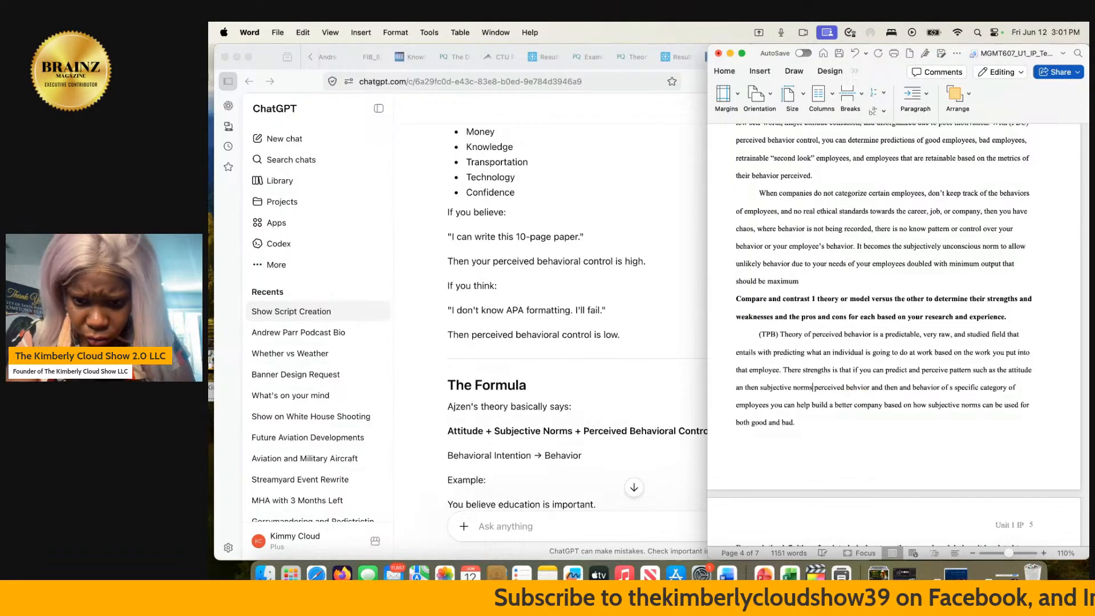
text(, and then)
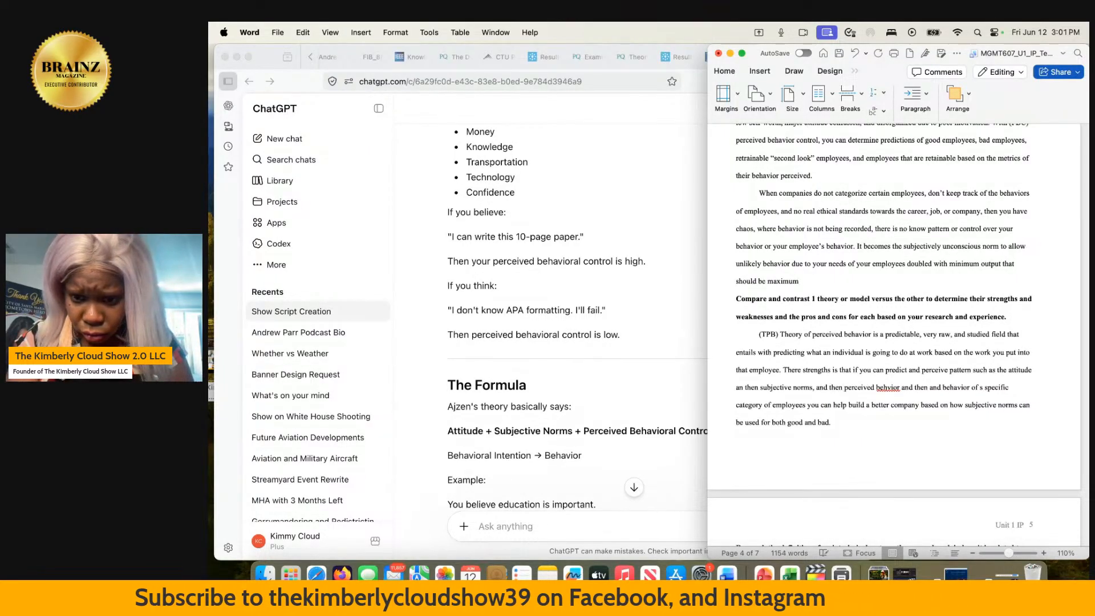
- Correct "behvior" to "behavior", remove the leftover "and then and", and end the sentence there with a period
right_click(884, 388)
click(863, 428)
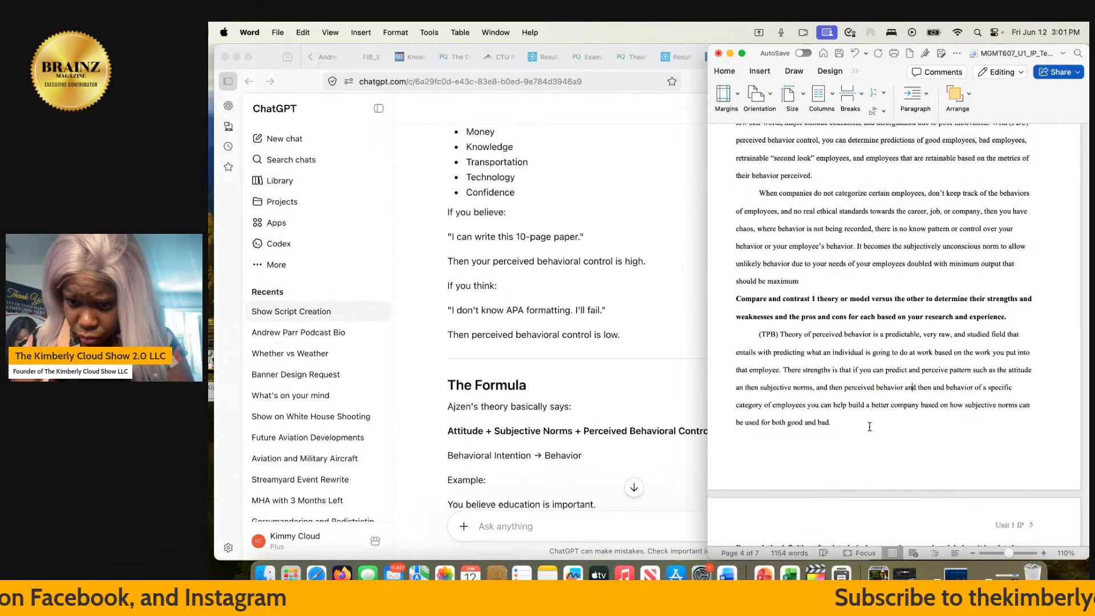
key(BackSpace)
key(BackSpace)
key(BackSpace)
key(BackSpace)
key(BackSpace)
key(BackSpace)
key(BackSpace)
key(BackSpace)
key(BackSpace)
key(BackSpace)
key(BackSpace)
key(BackSpace)
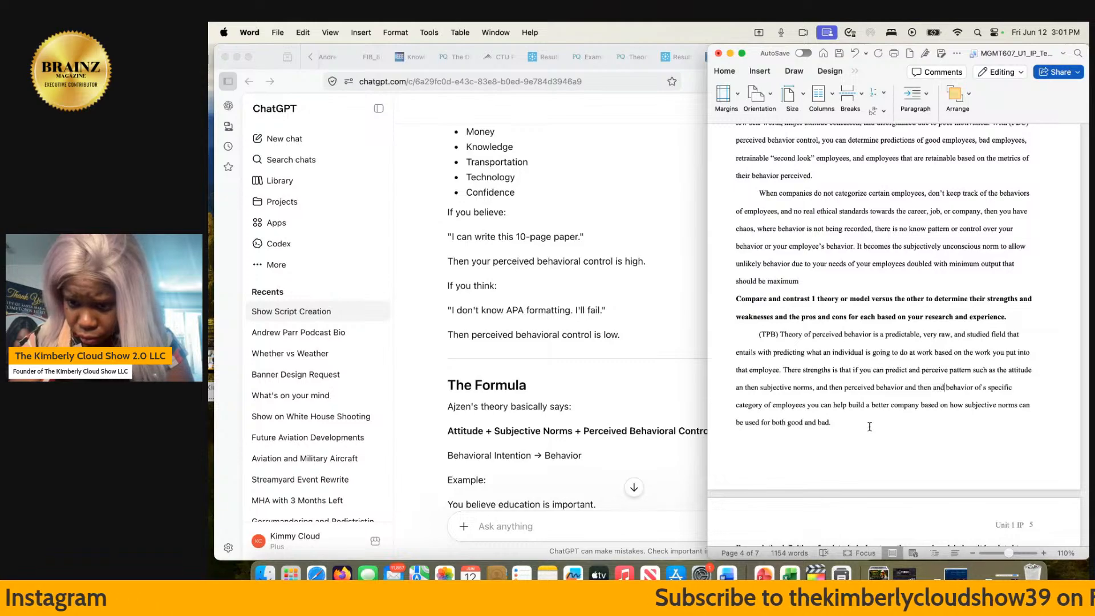
key(Delete)
key(Delete)
key(BackSpace)
key(BackSpace)
key(BackSpace)
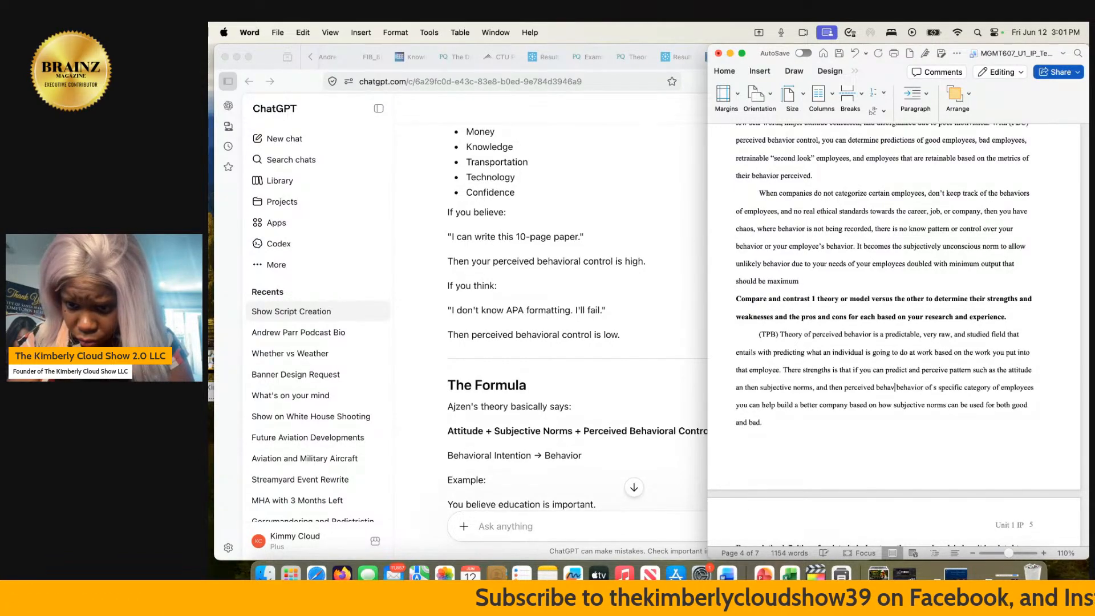
text(ior.  )
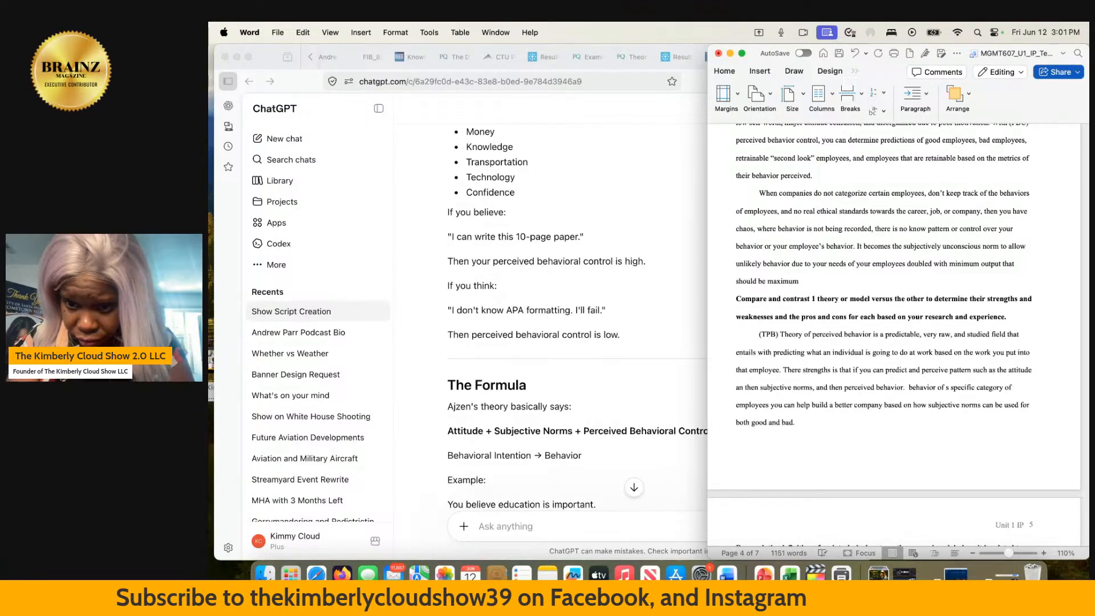
text(The)
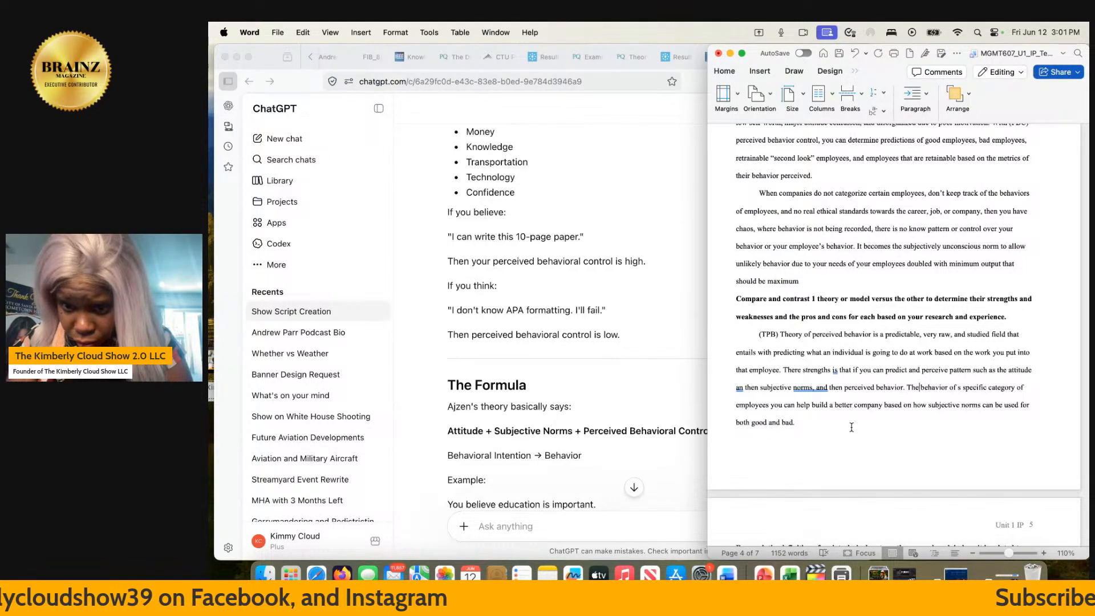
- Begin the following sentence with "The" and apply the grammar correction "norms and" to remove the comma
click(817, 389)
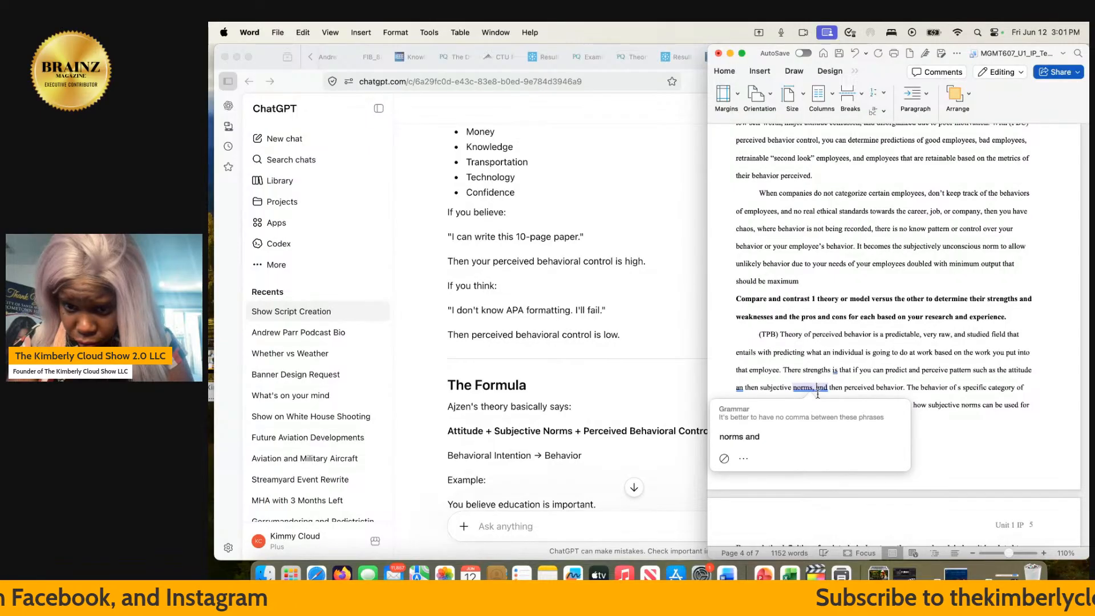
click(739, 436)
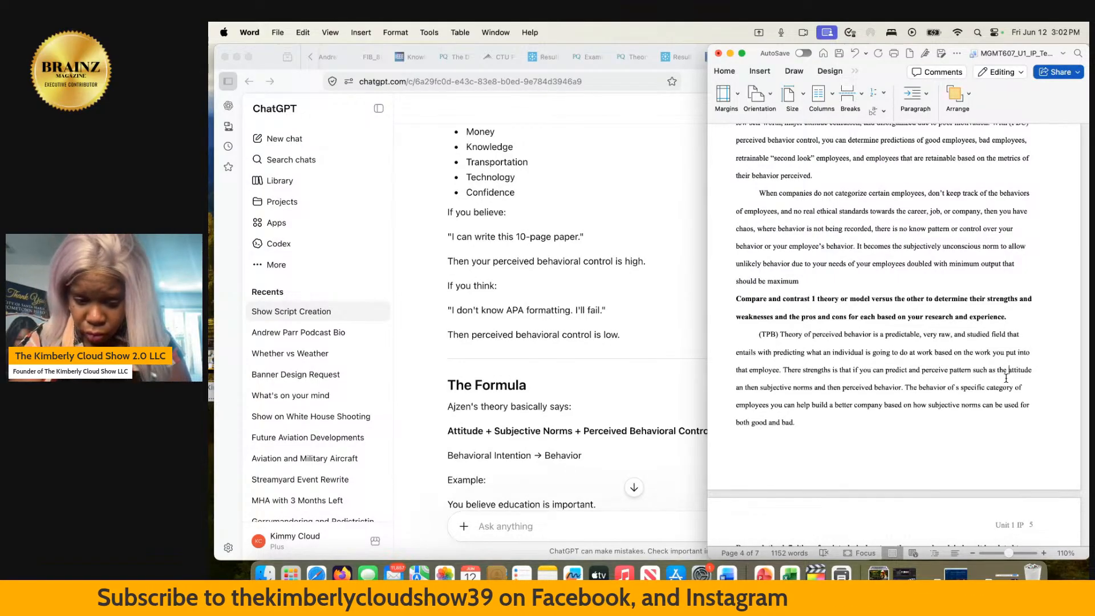
- Insert "first one the" before "attitude" in the TPB paragraph and "(am I motivated enough to do this job)" after it
text(first one)
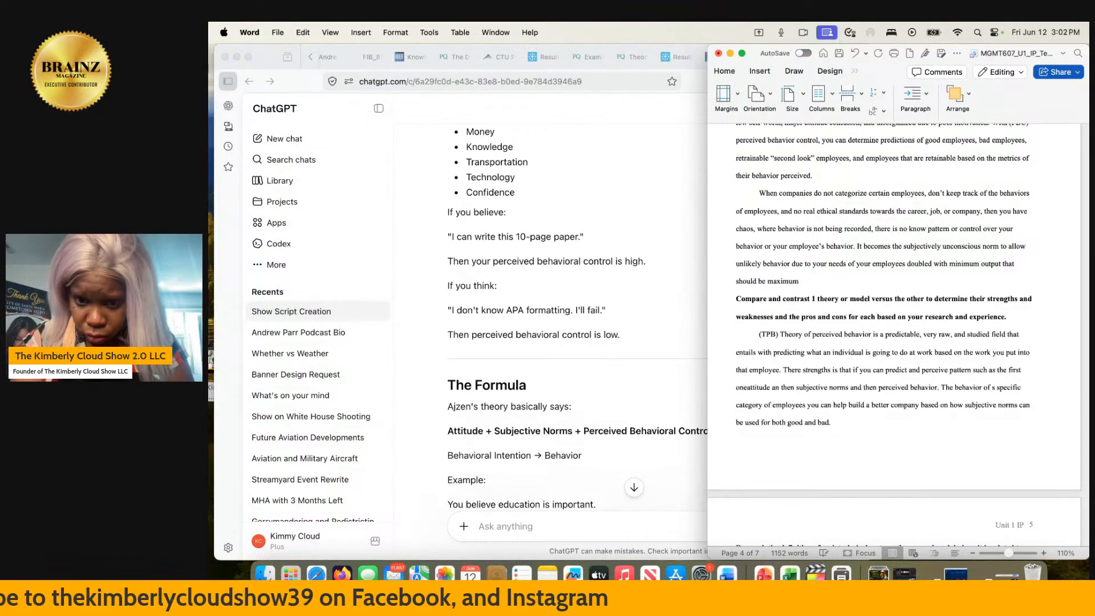
text( the)
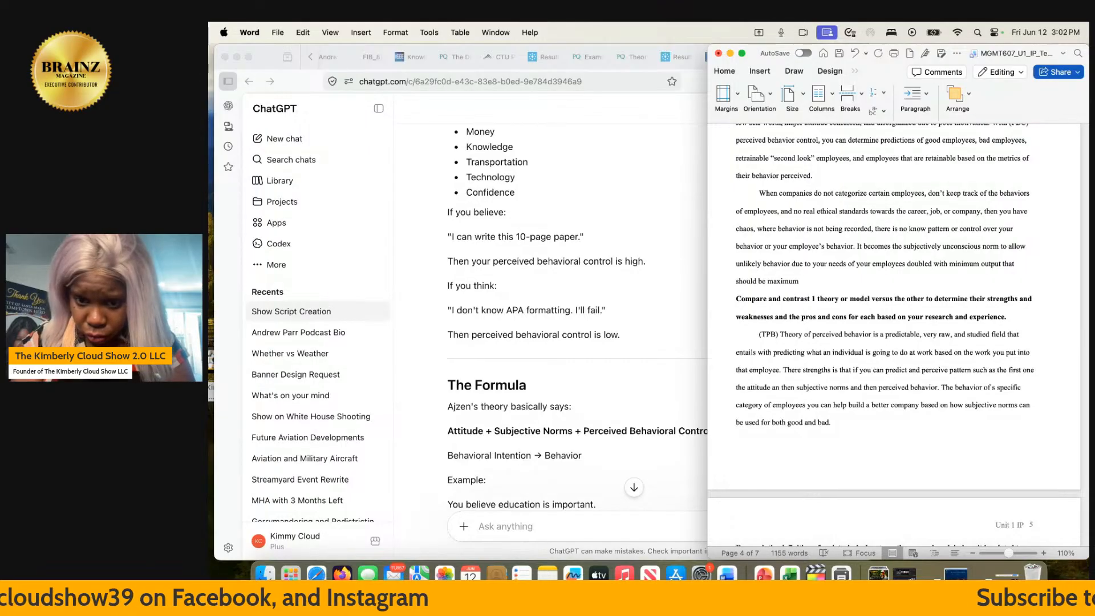
click(771, 388)
text((am )
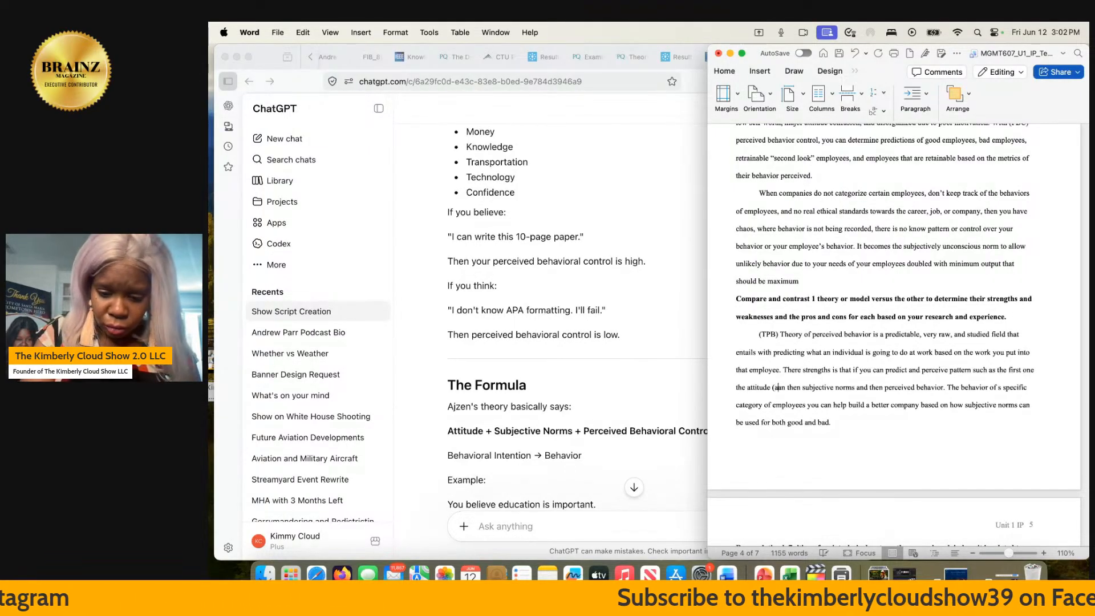
text(I motivate)
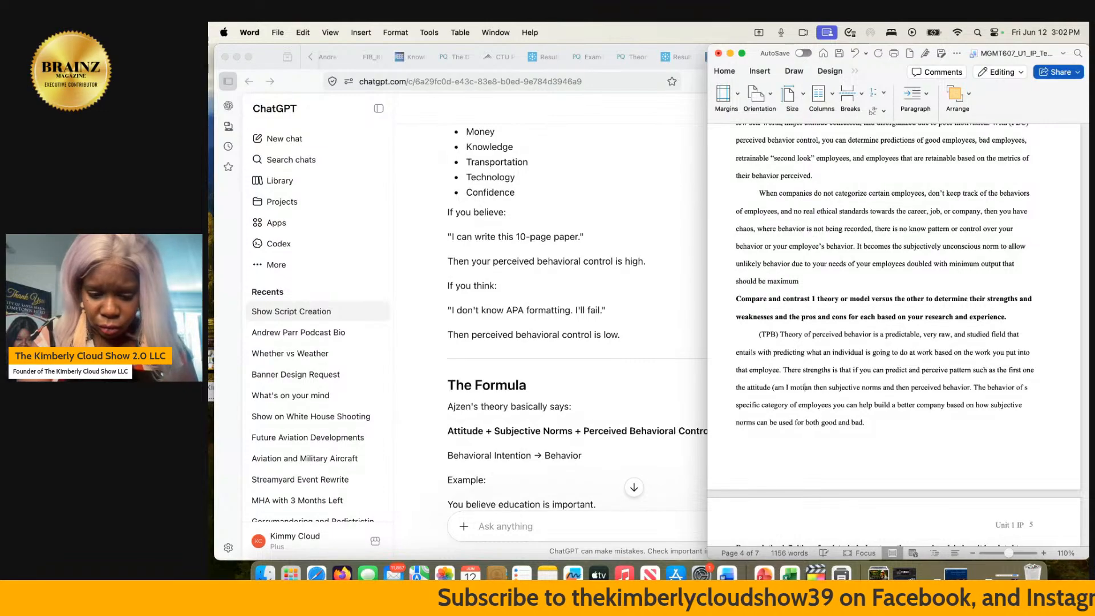
text(d enough to )
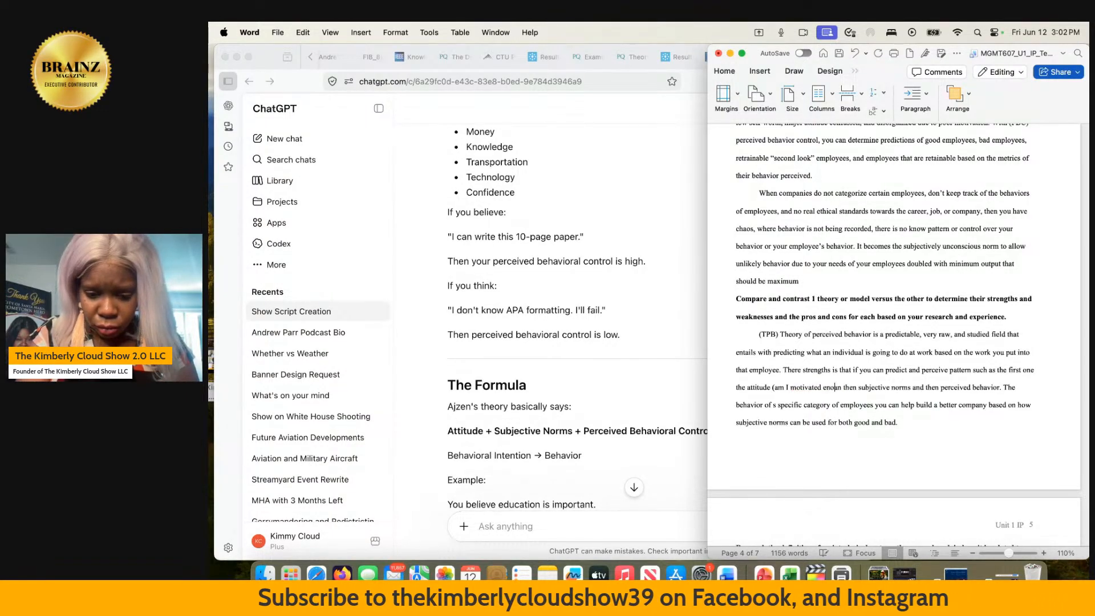
text(do this )
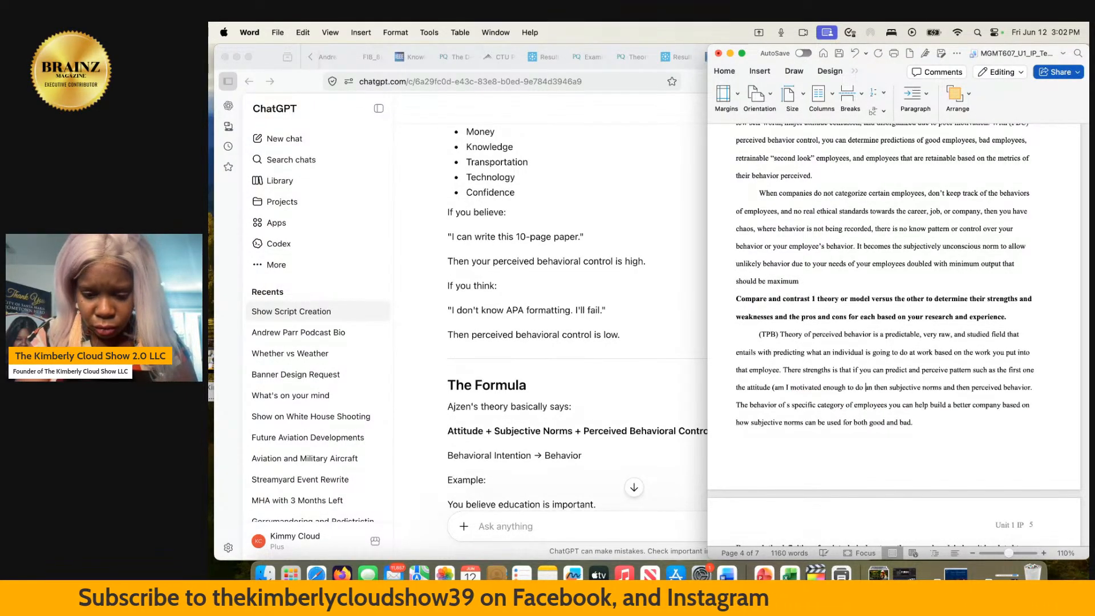
text(job))
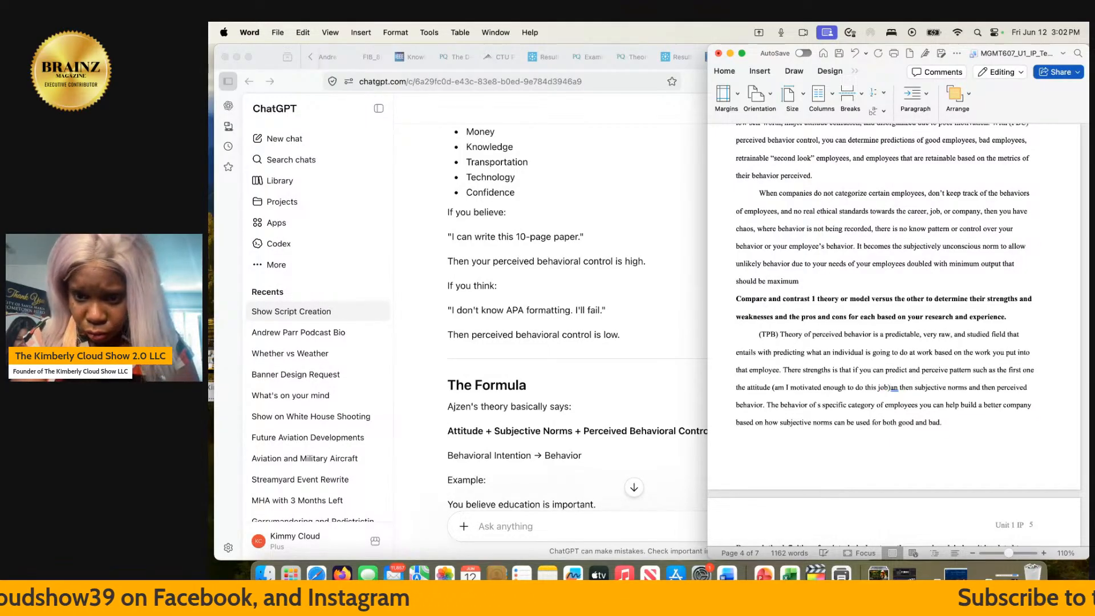
- Insert "(what people feel about this and will judge)" after "subjective norms" in the TPB paragraph
click(969, 387)
text((wh )
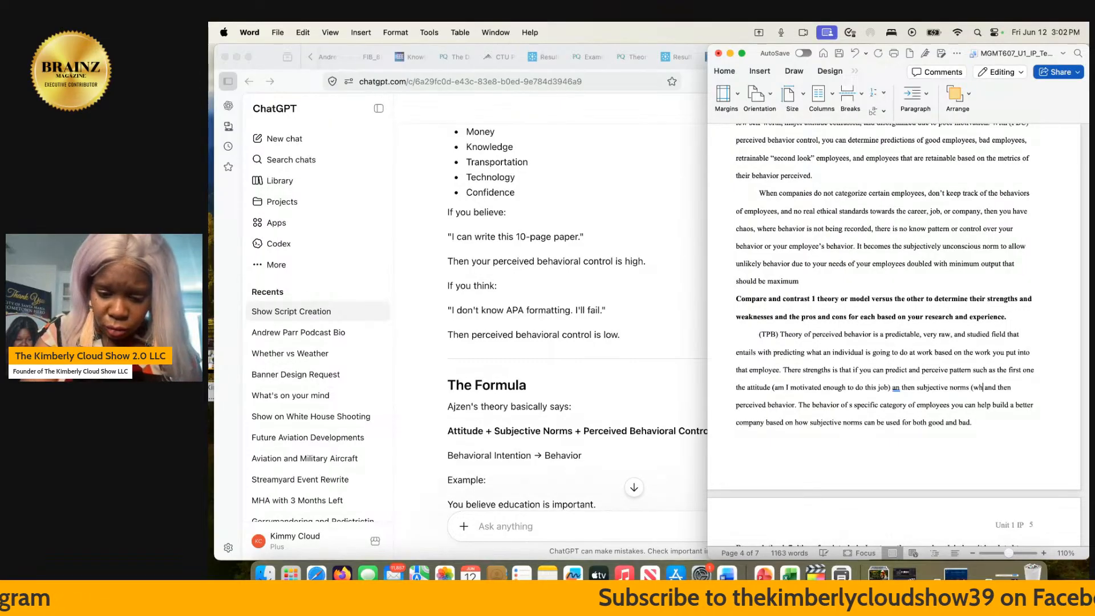
text(at ope)
key(BackSpace)
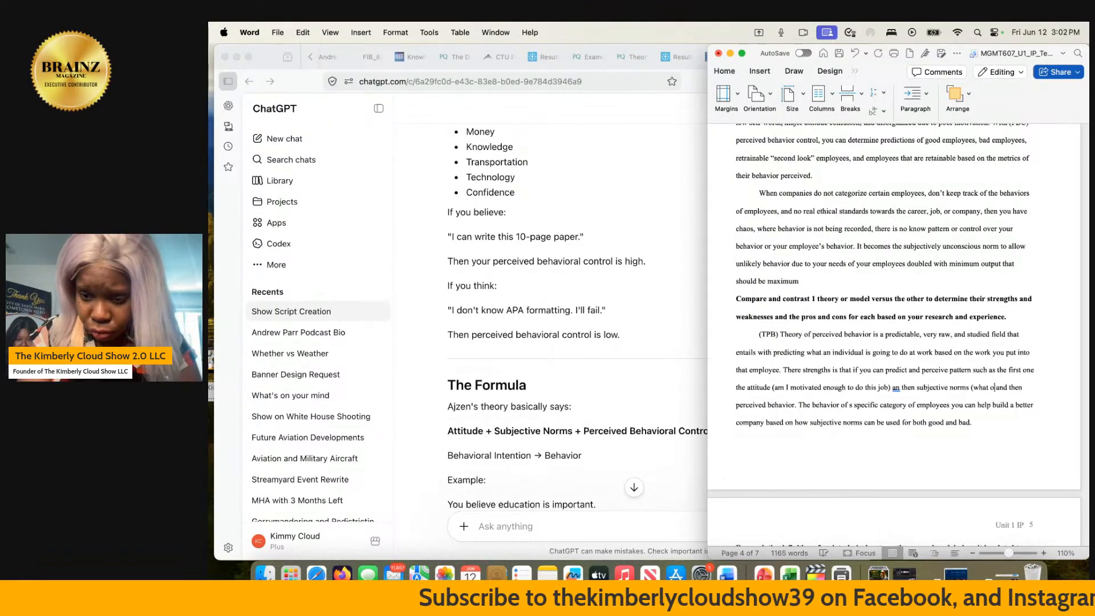
text(people feel )
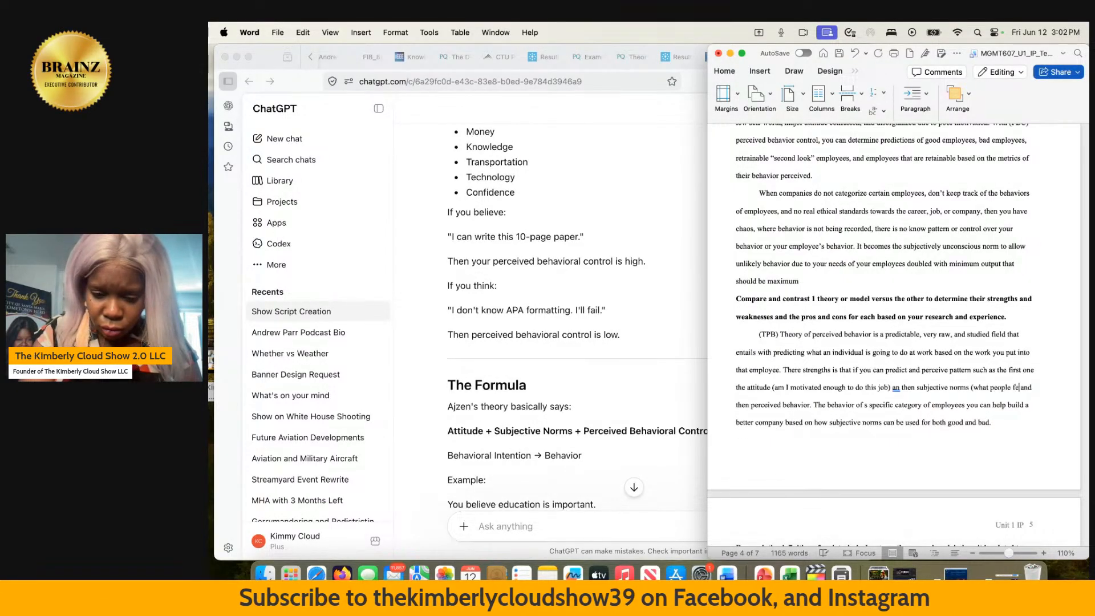
text(about this )
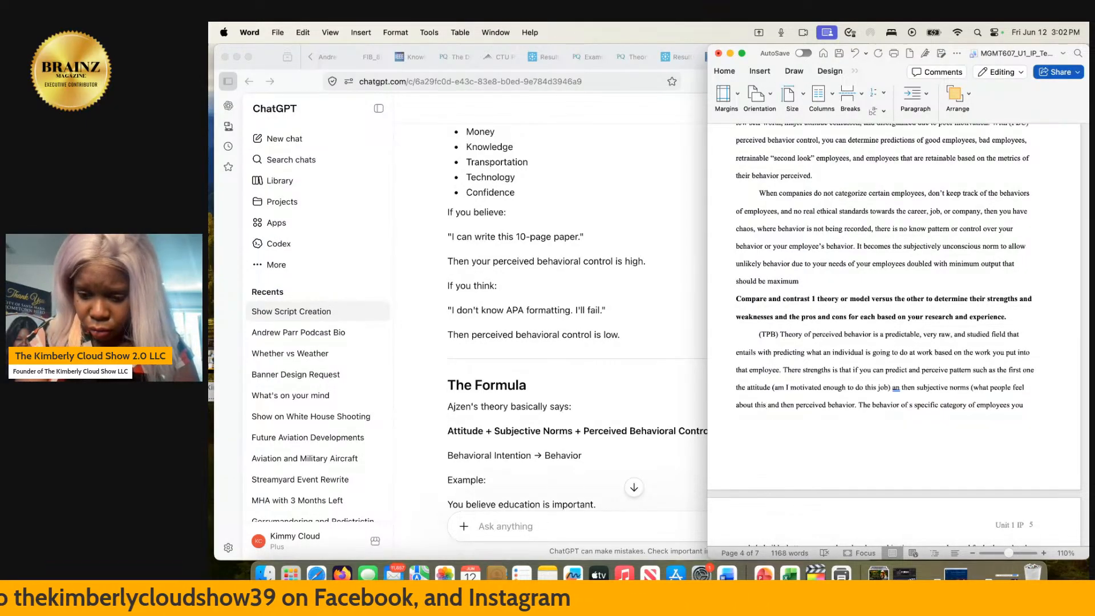
text(and will j)
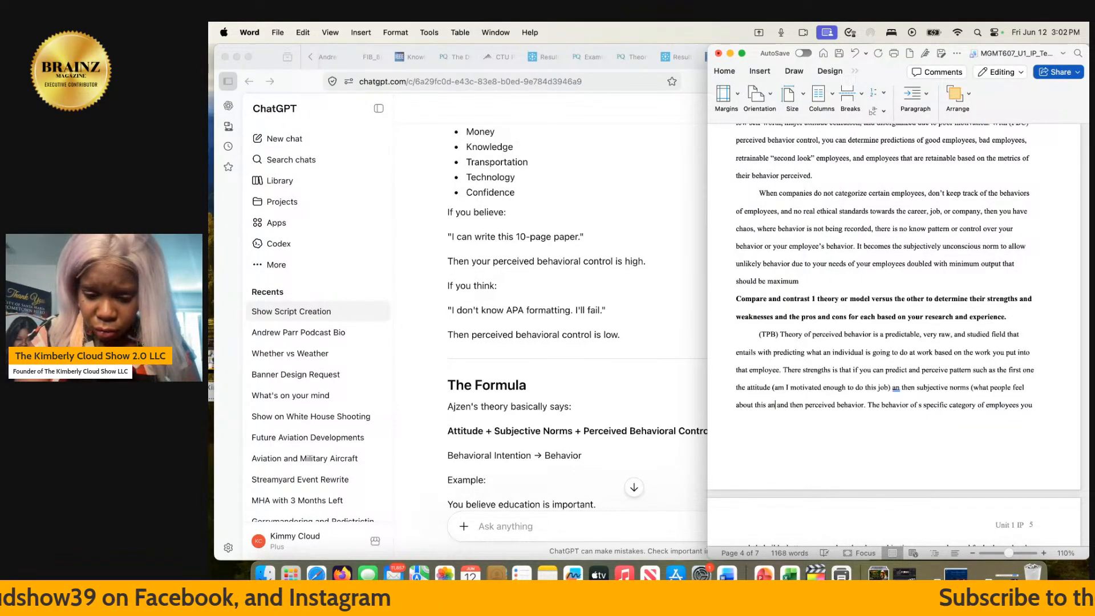
text(sudeg)
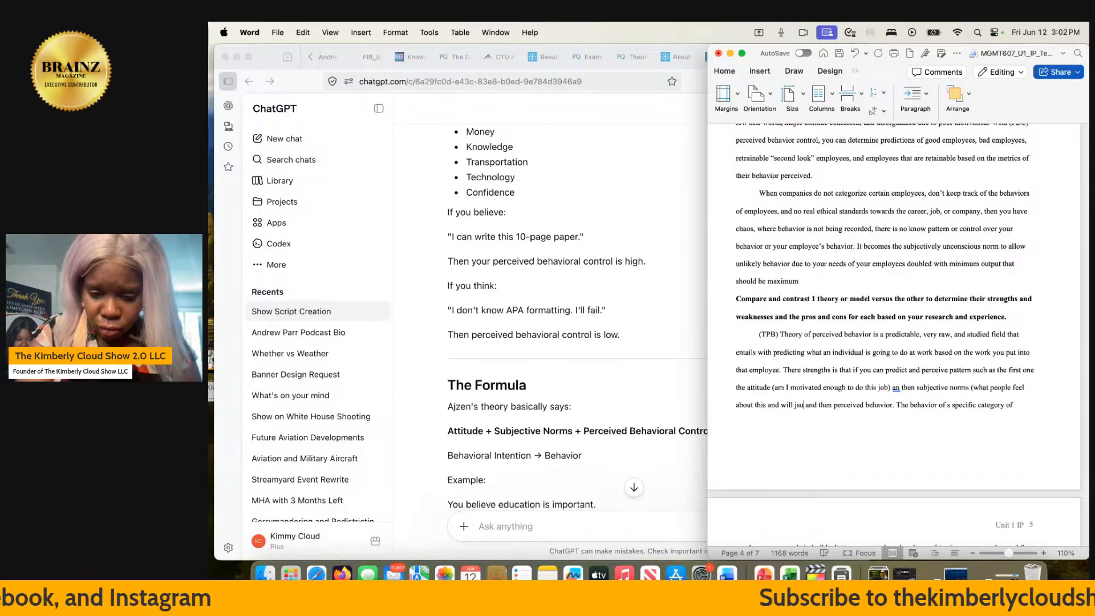
key(BackSpace)
key(BackSpace)
key(BackSpace)
key(BackSpace)
key(BackSpace)
key(BackSpace)
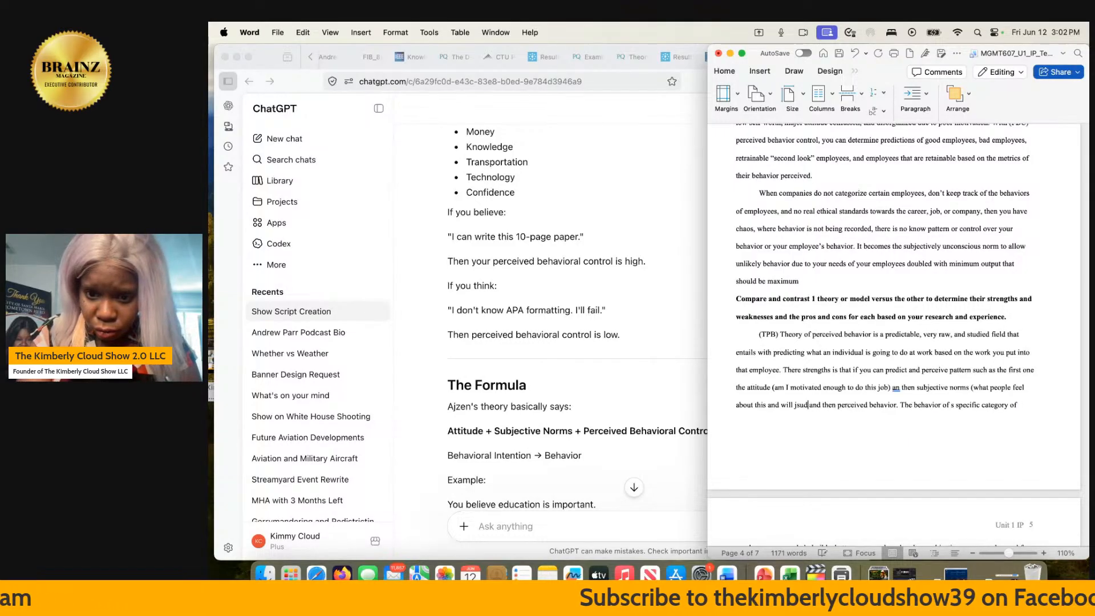
text(udge)
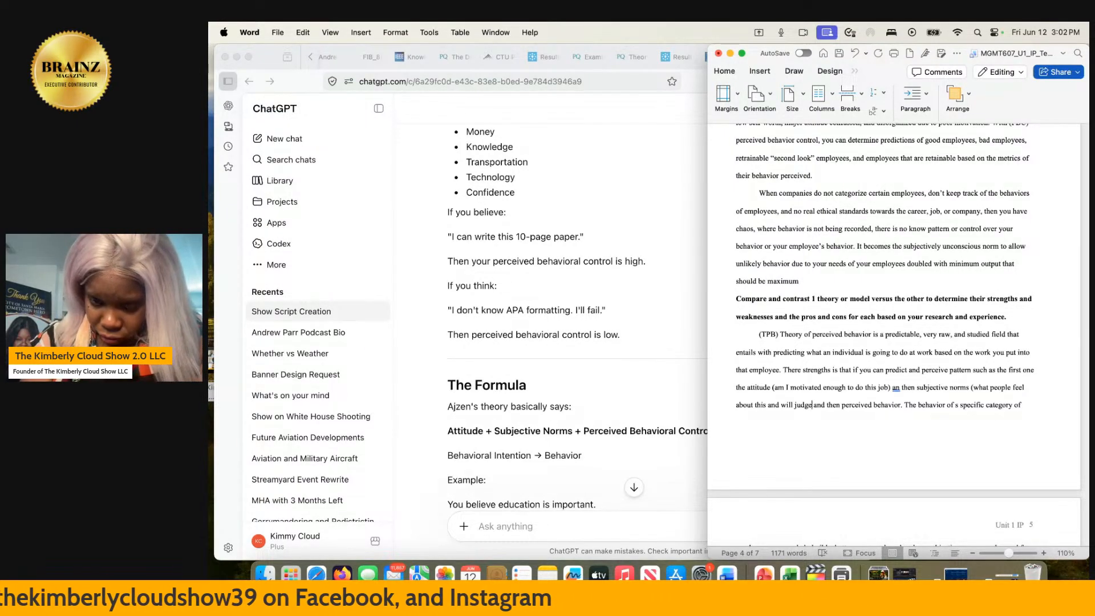
text())
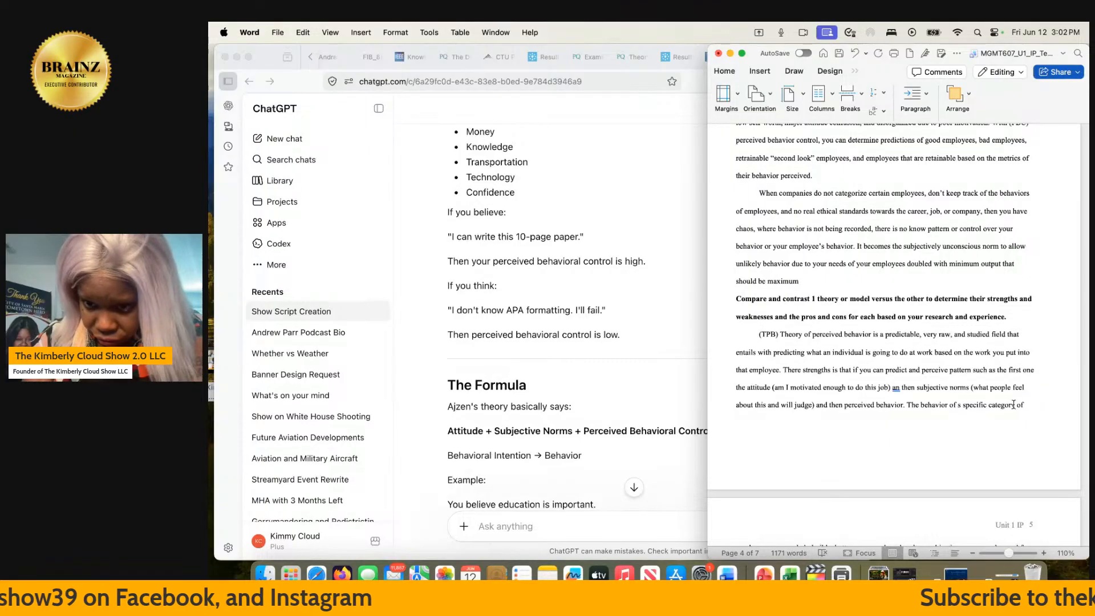
- Insert "(do I have the resources and capabilities to perform this)" at "perceived behavior" in the TPB paragraph
click(912, 427)
text((do)
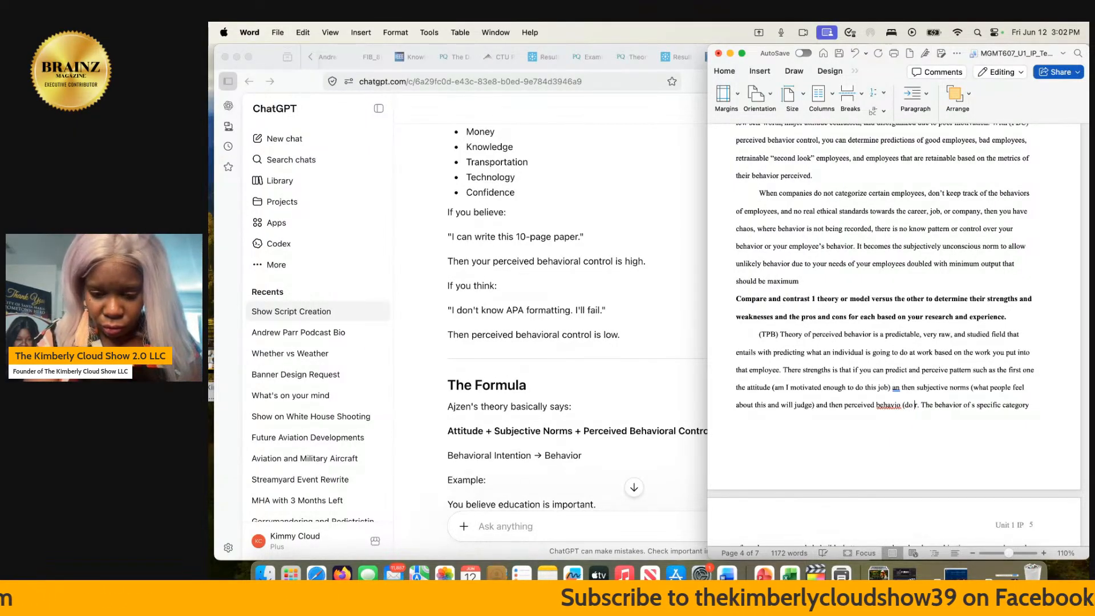
text( I have the re)
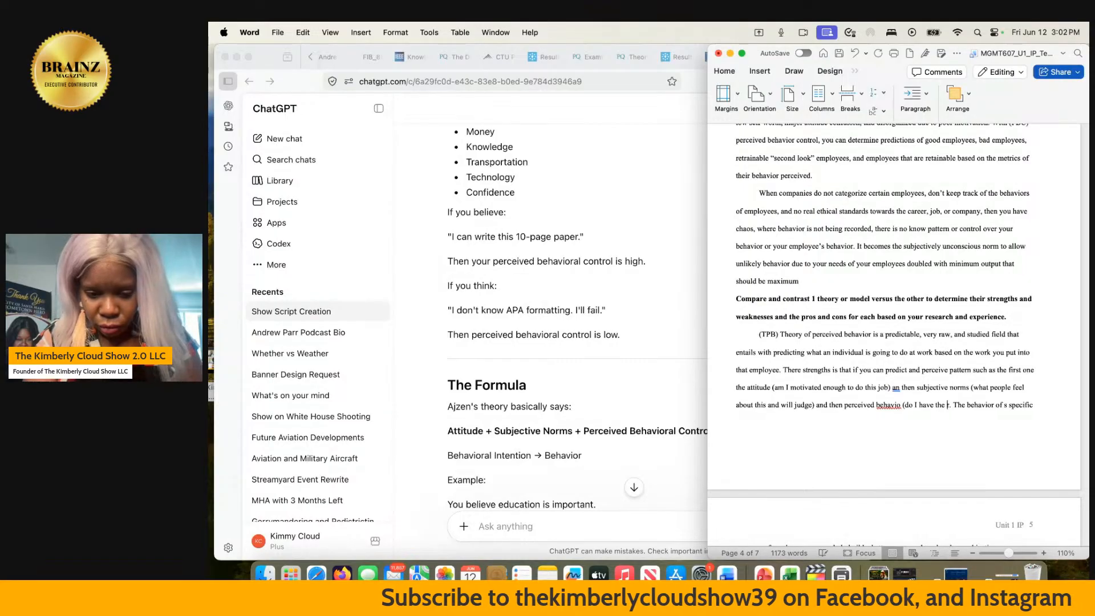
text(sources a)
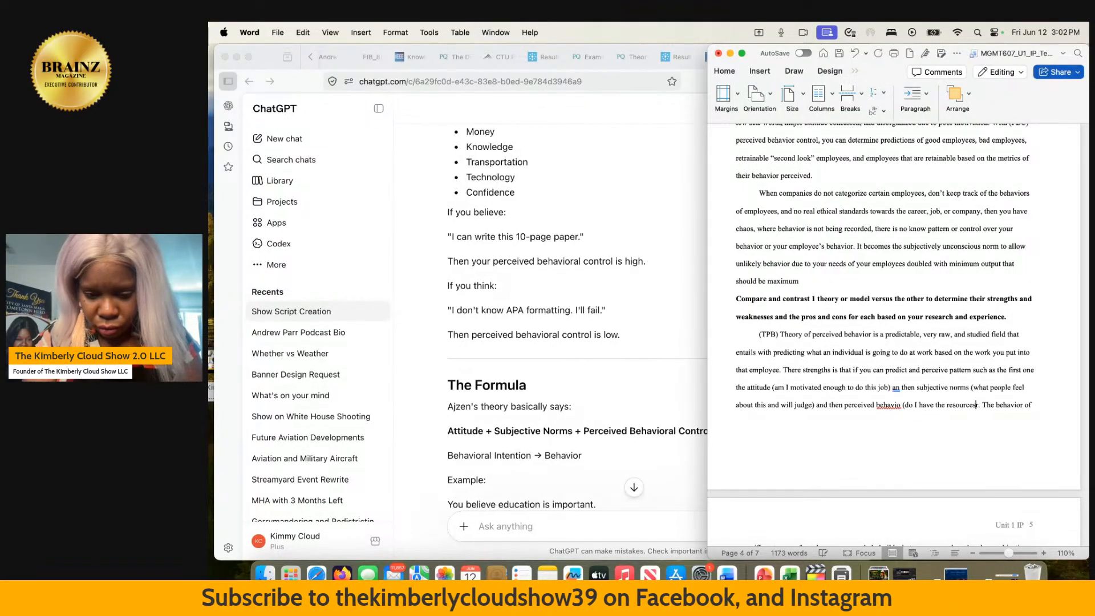
text(nd capa)
text(bilitie)
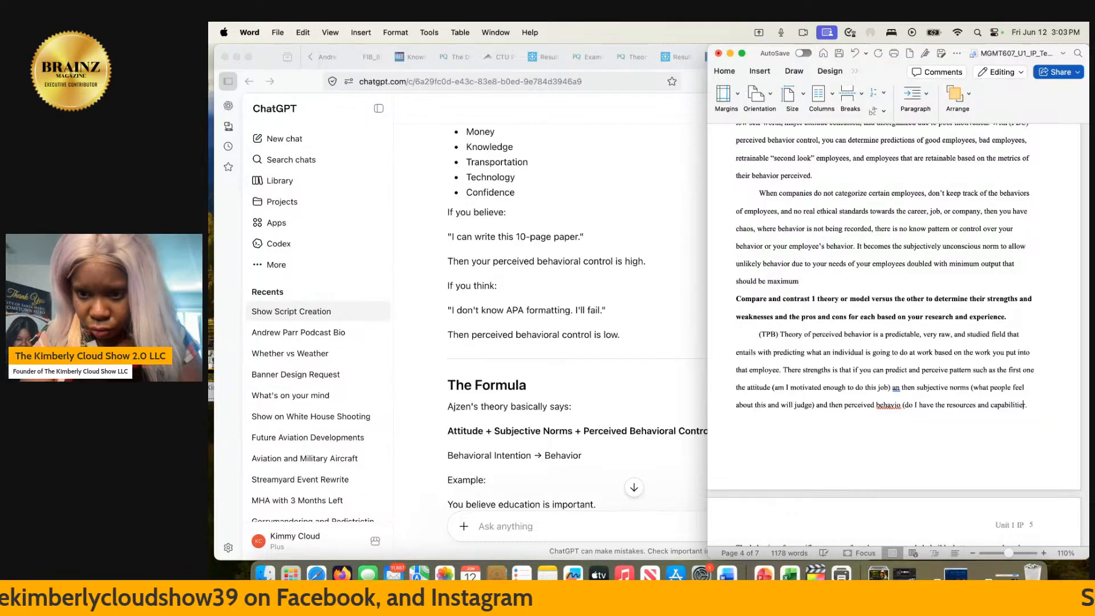
text(s)
text( to perfor)
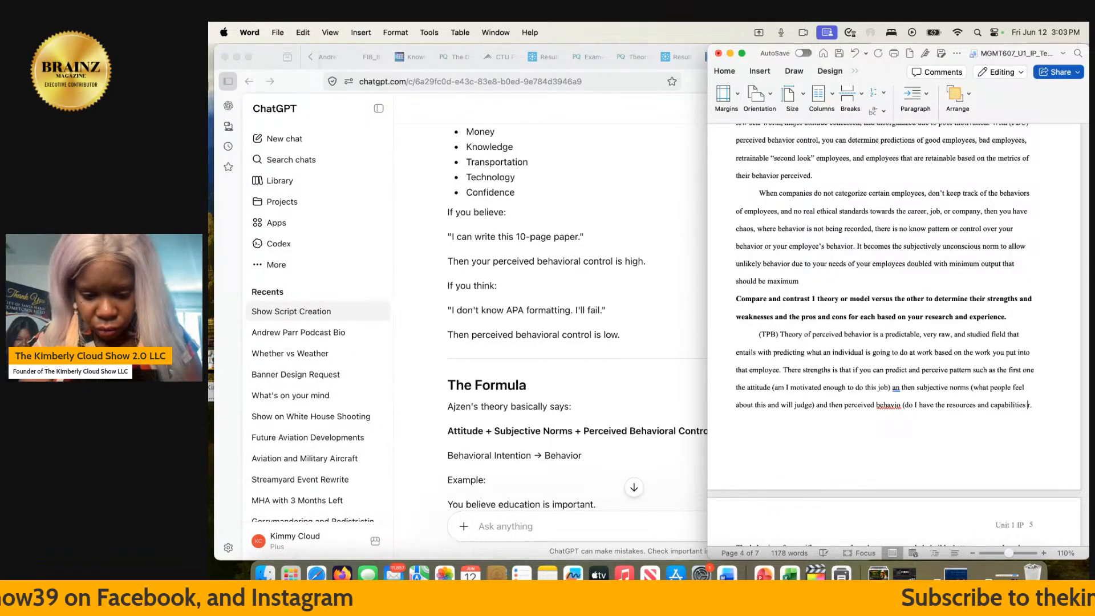
text(m this. The behavior of s specific category of employees you can help build a bette)
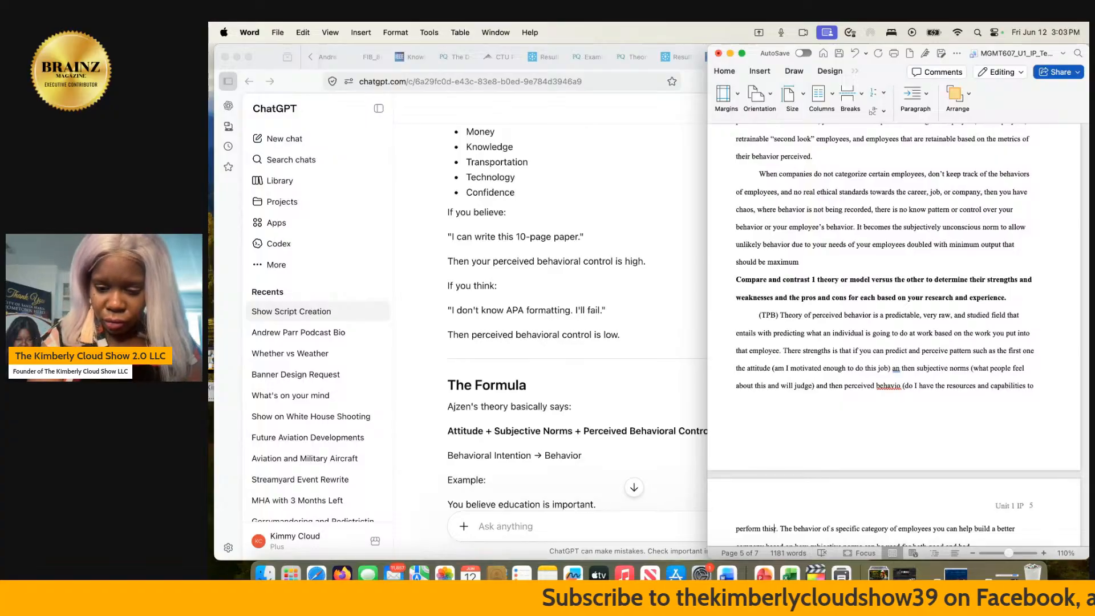
text(r)
- Correct "behavio" to "behavior" before the parenthetical about resources and capabilities
scroll(894, 335, down, 5)
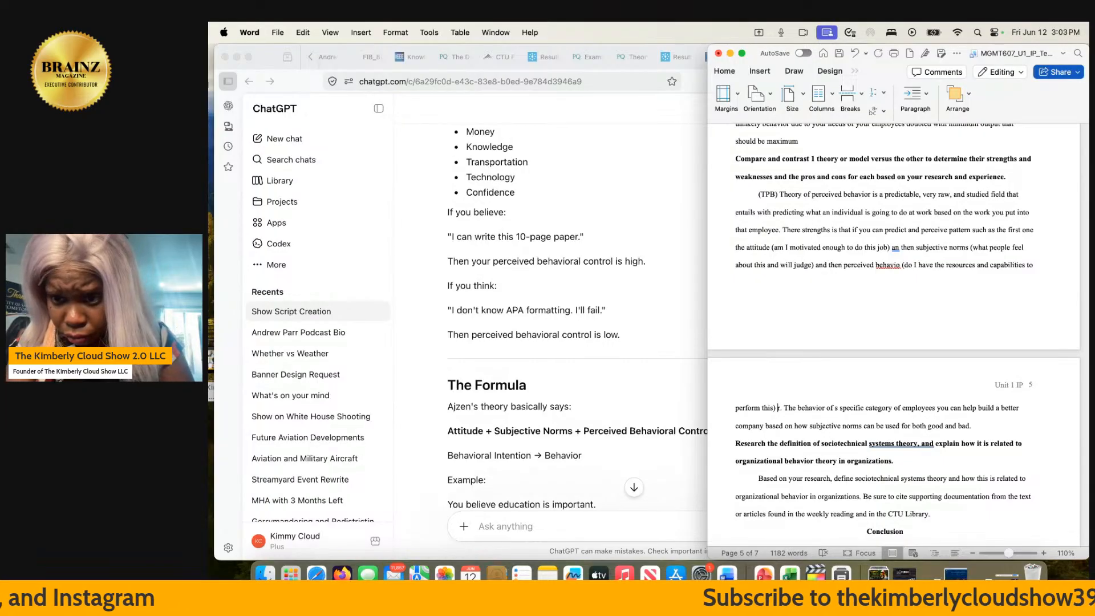
click(899, 265)
text(r)
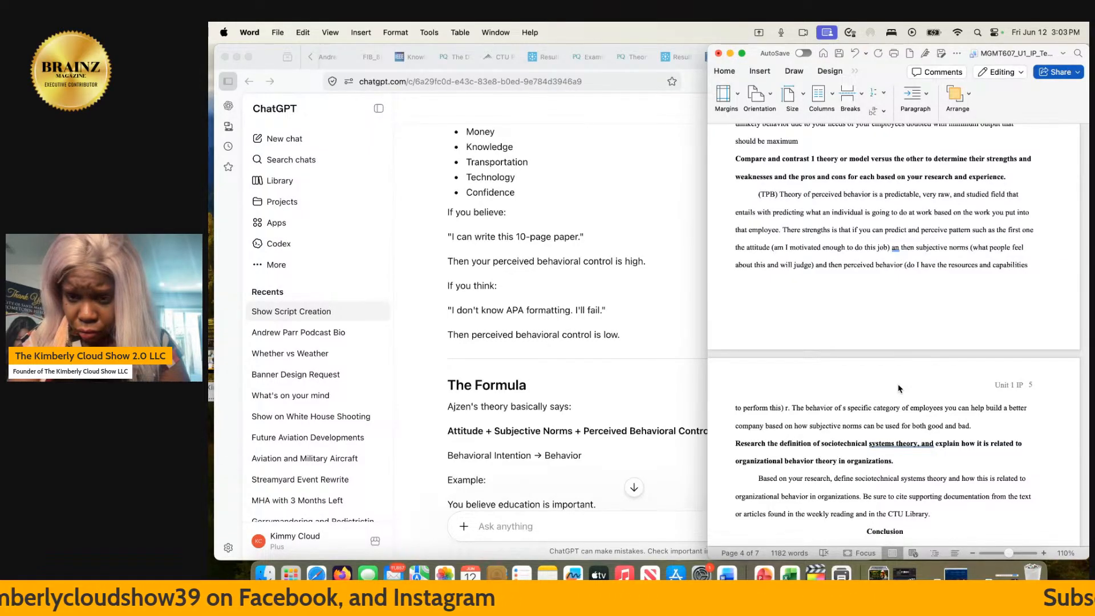
- Review the paper from the introduction through the TPB and PBC discussion to the references
scroll(899, 388, up, 10)
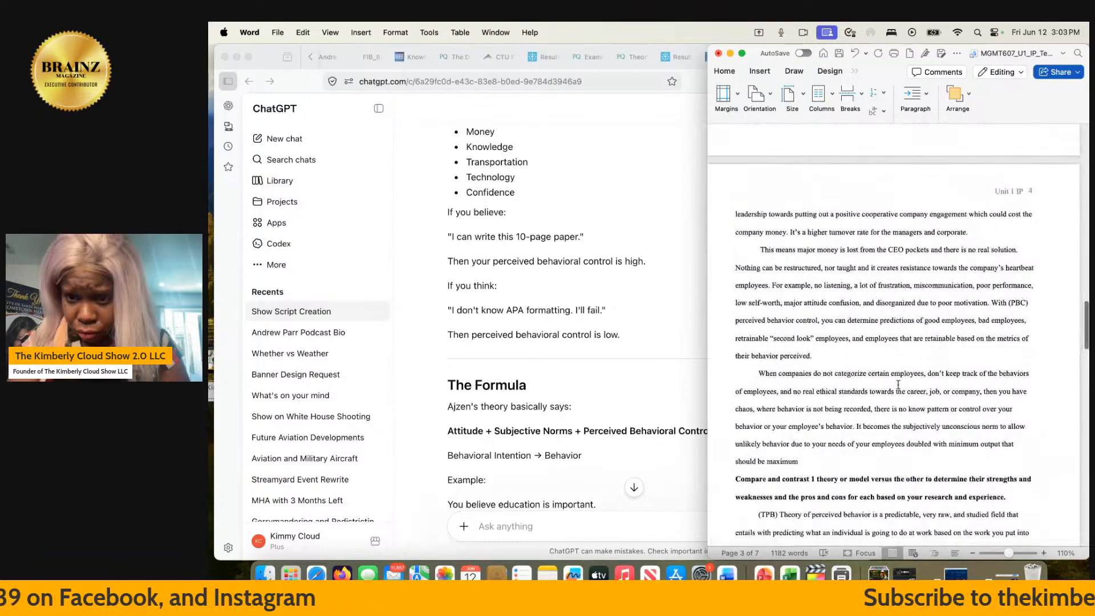
scroll(898, 384, up, 15)
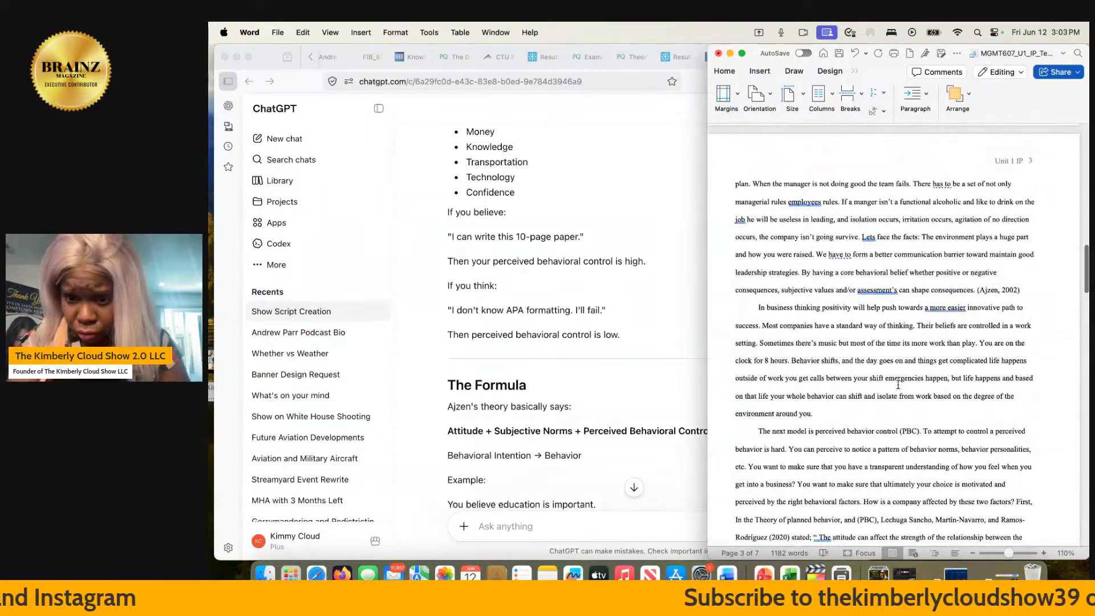
scroll(898, 385, up, 15)
scroll(898, 384, down, 10)
scroll(898, 385, up, 2)
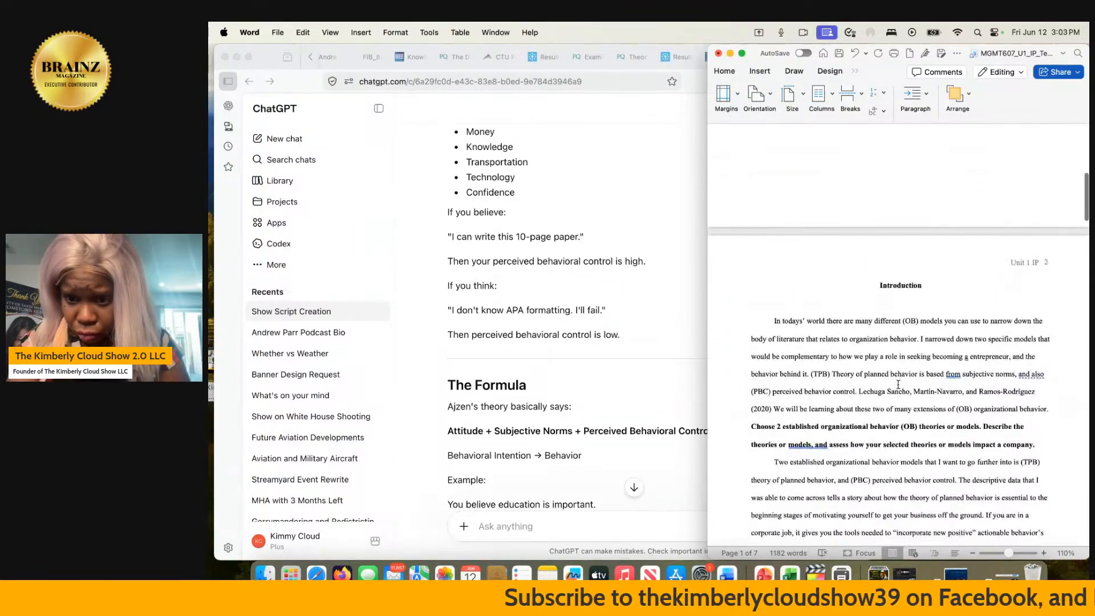
scroll(898, 385, down, 3)
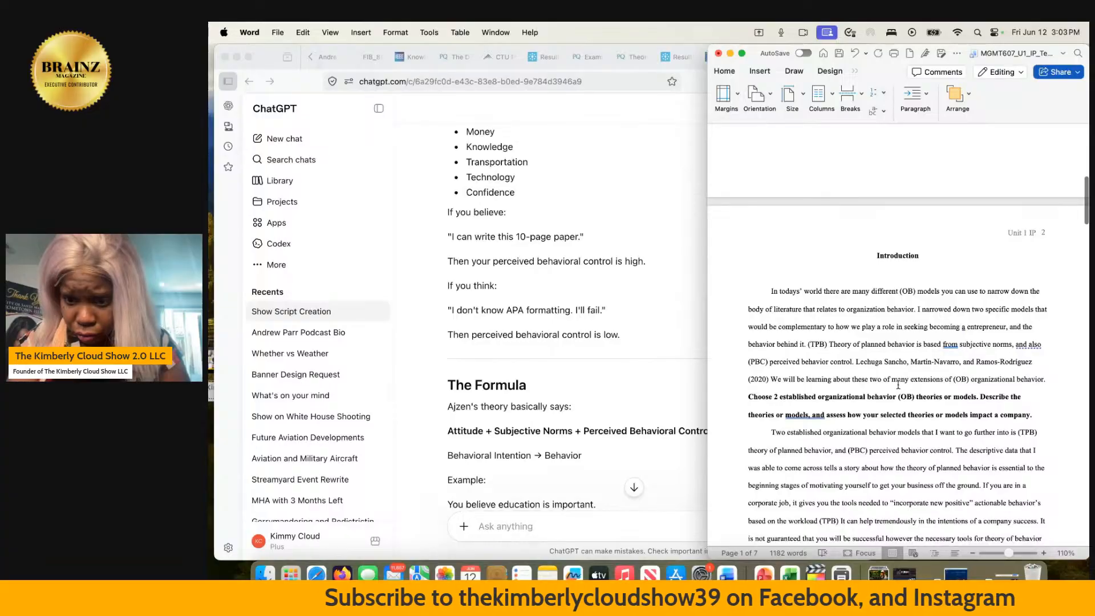
scroll(898, 384, down, 20)
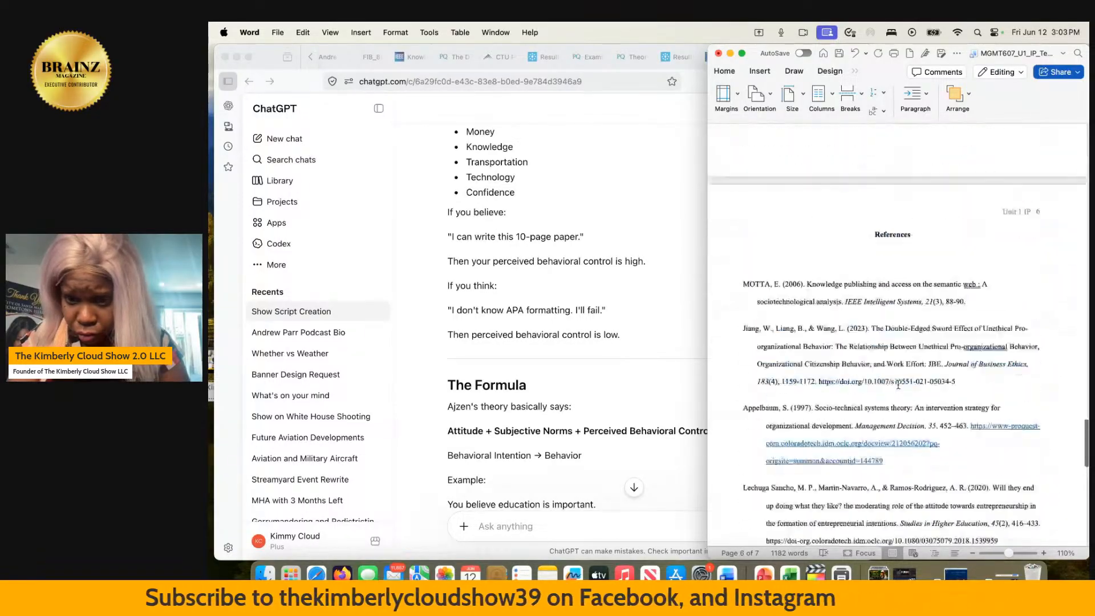
scroll(898, 384, up, 10)
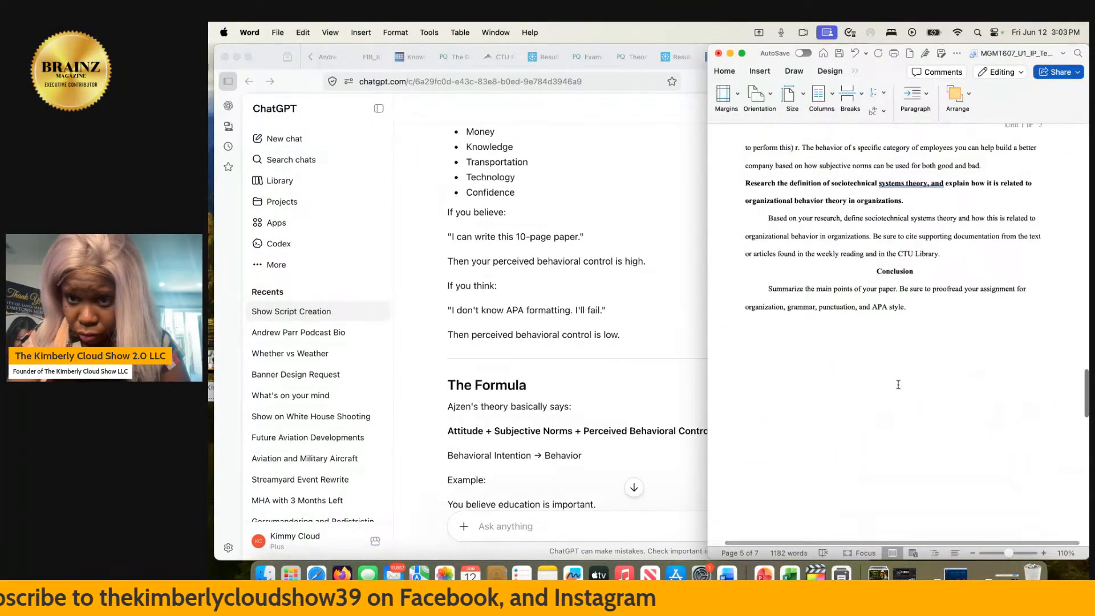
scroll(898, 385, up, 8)
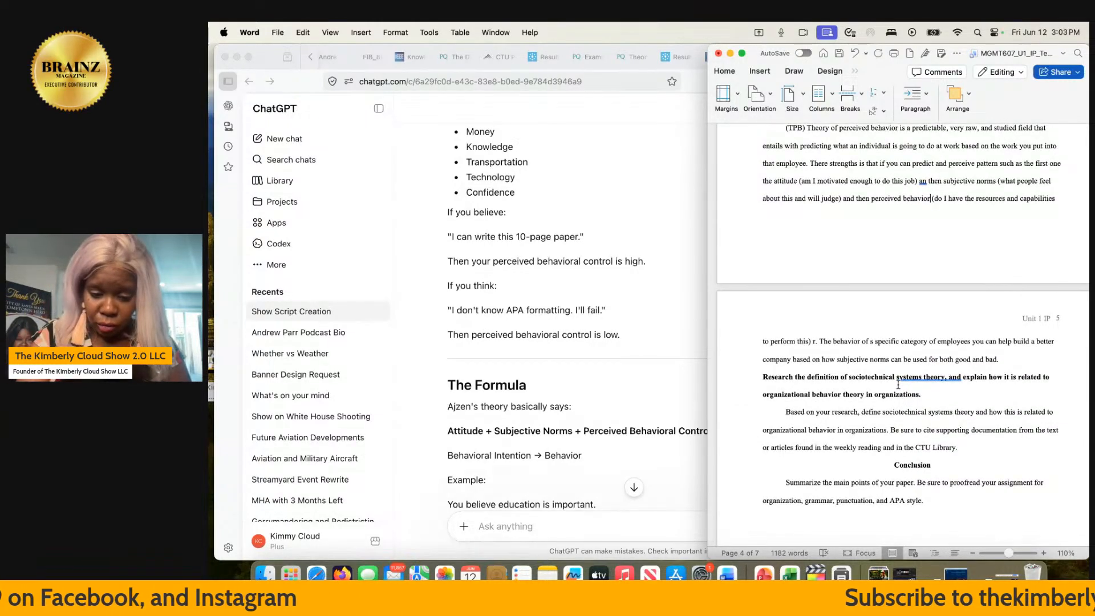
- Insert "control (PBC)" after "perceived behavior" in the TPB paragraph, before the parenthetical about resources and capabilities
text(con)
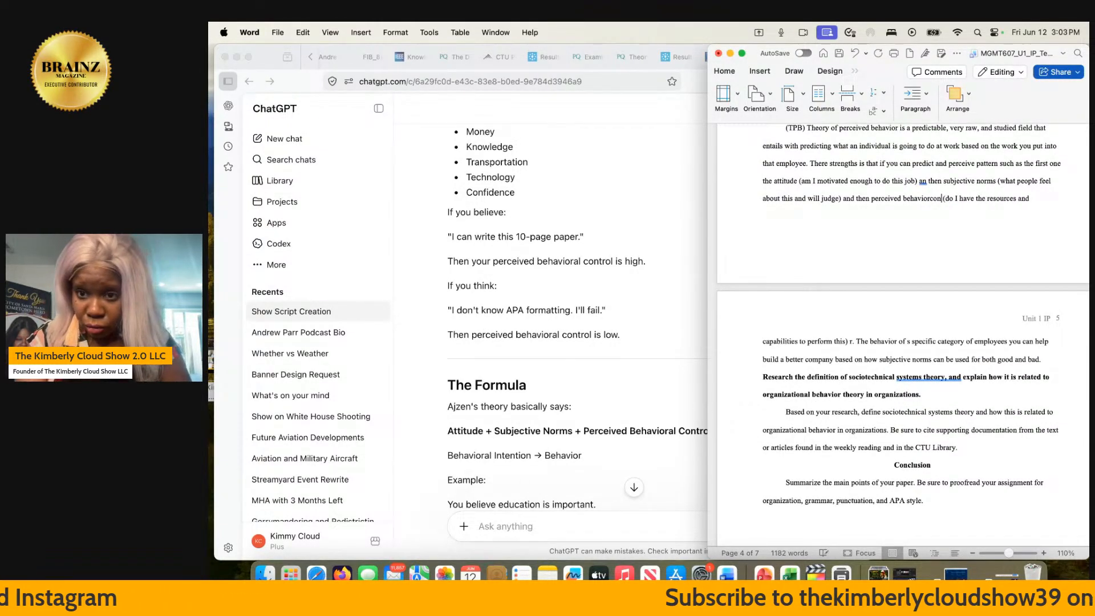
key(BackSpace)
key(BackSpace)
key(BackSpace)
text(c)
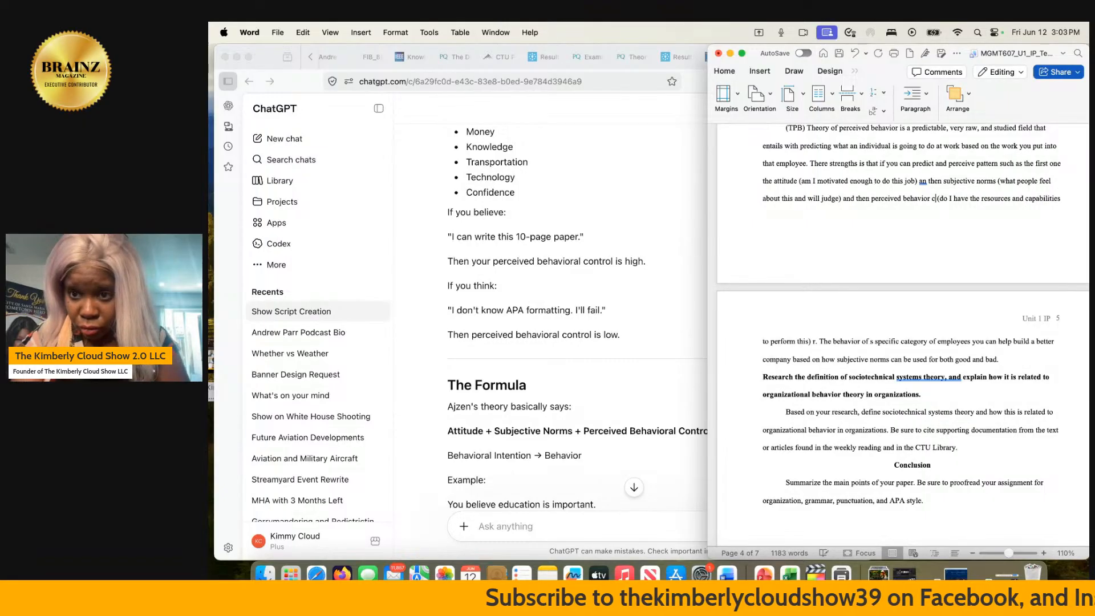
text(ontrol)
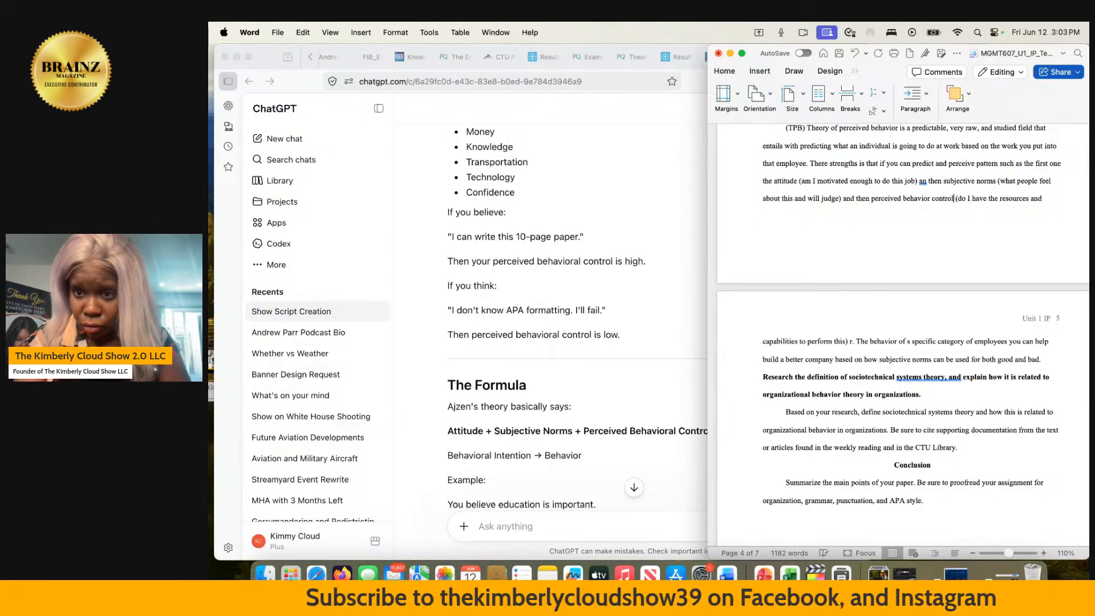
text( (P)
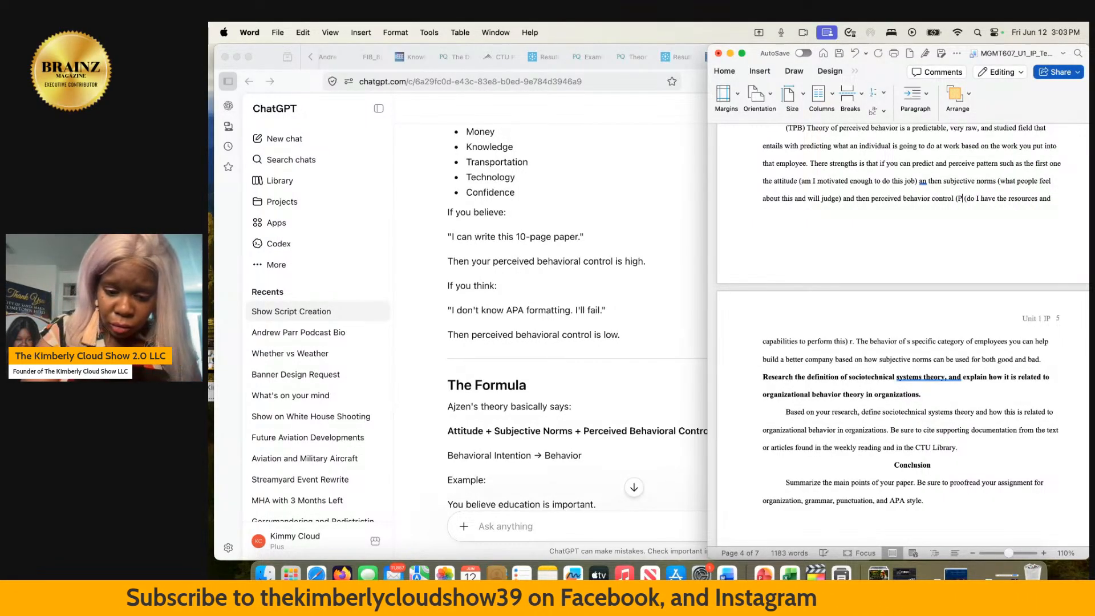
text(BC))
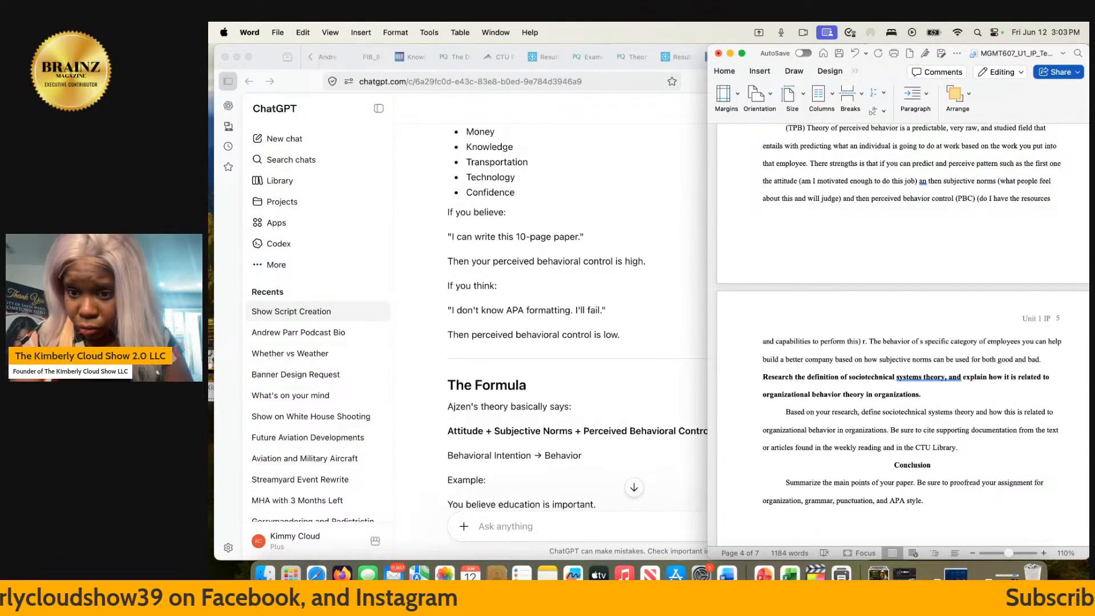
- Add "The pros of the theory of perceived behavior is that" at the end of the TPB paragraph, after "both good and bad."
scroll(889, 421, down, 3)
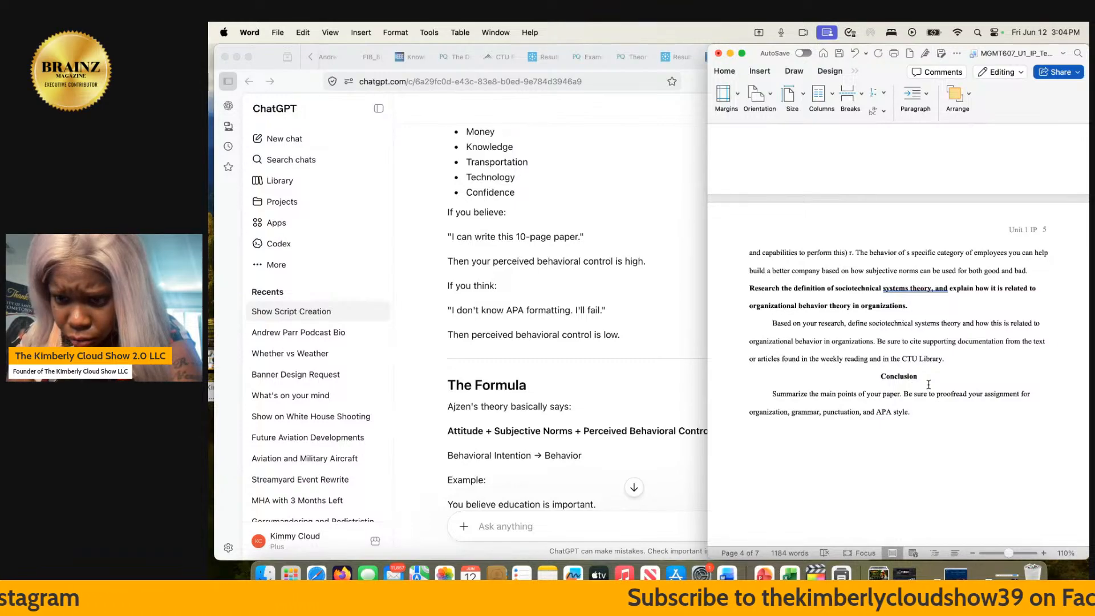
scroll(926, 347, up, 5)
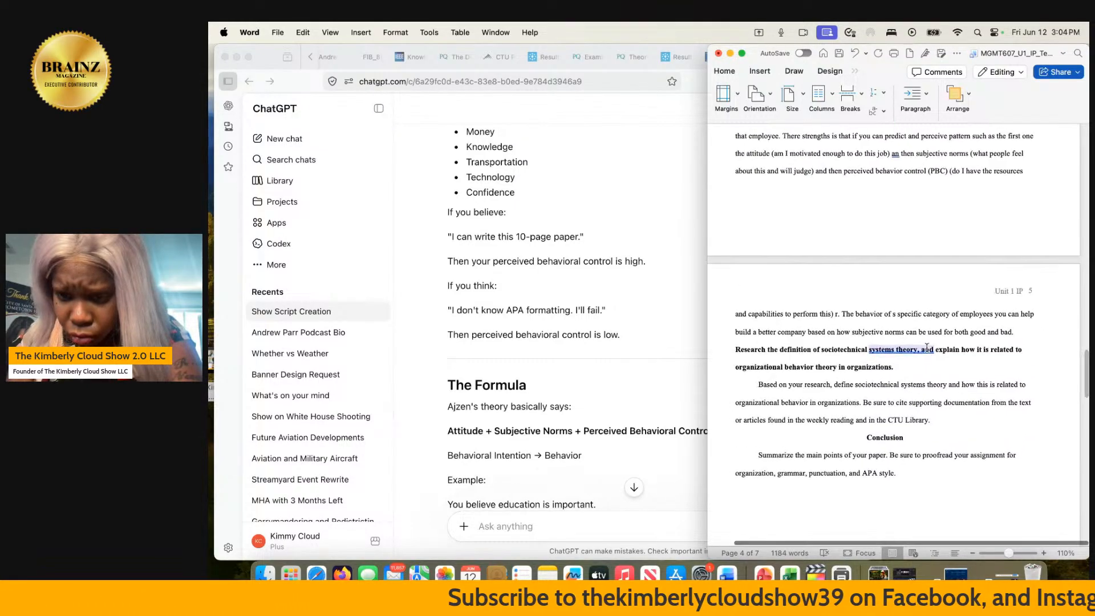
scroll(926, 347, left, 2)
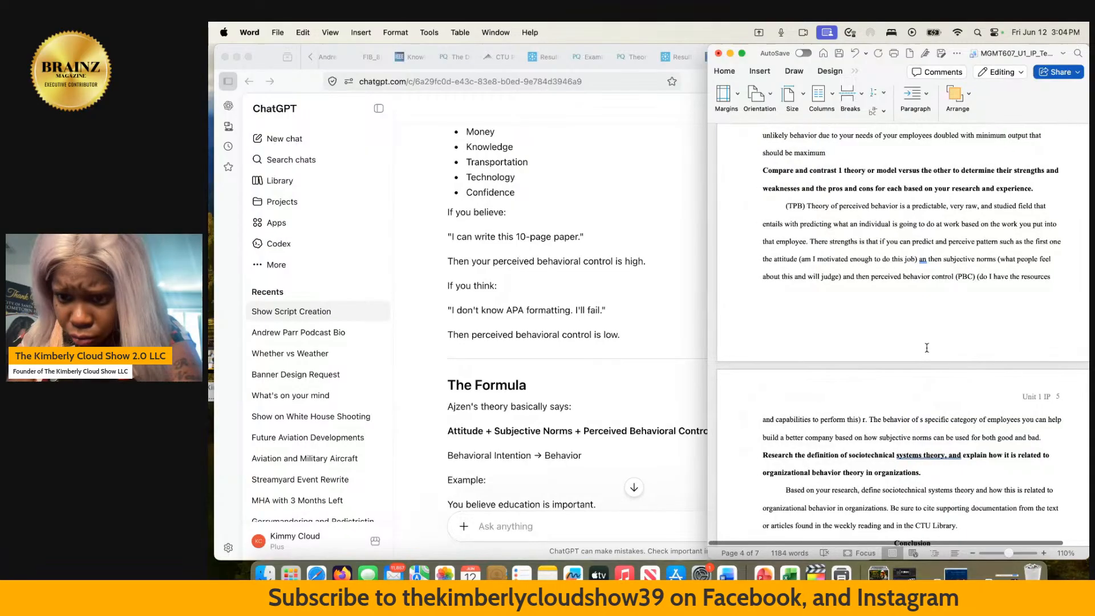
click(1048, 437)
scroll(1048, 438, down, 3)
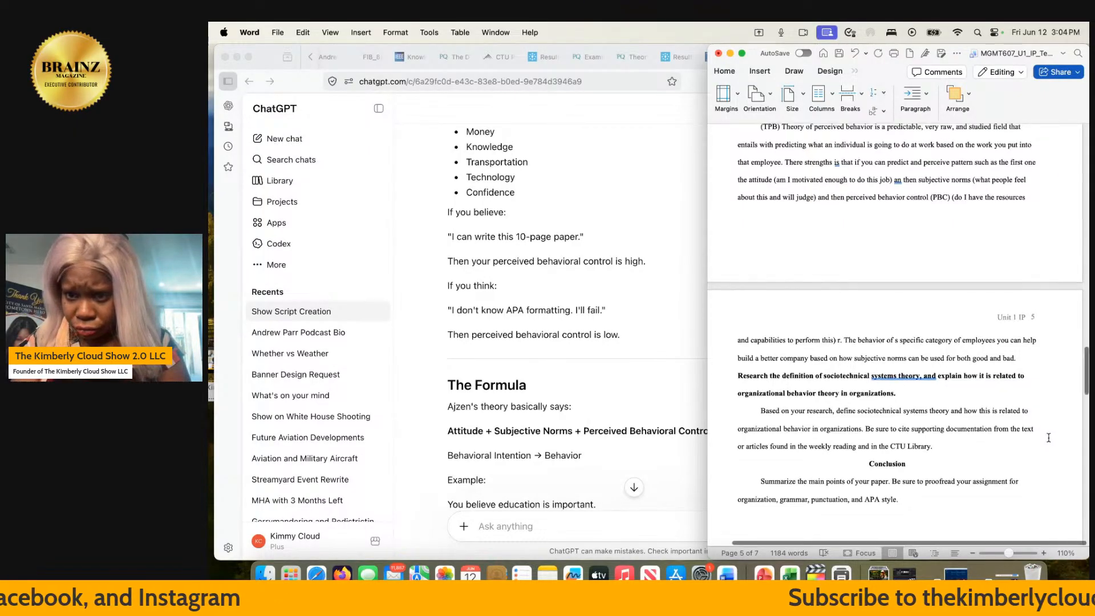
scroll(1048, 438, up, 2)
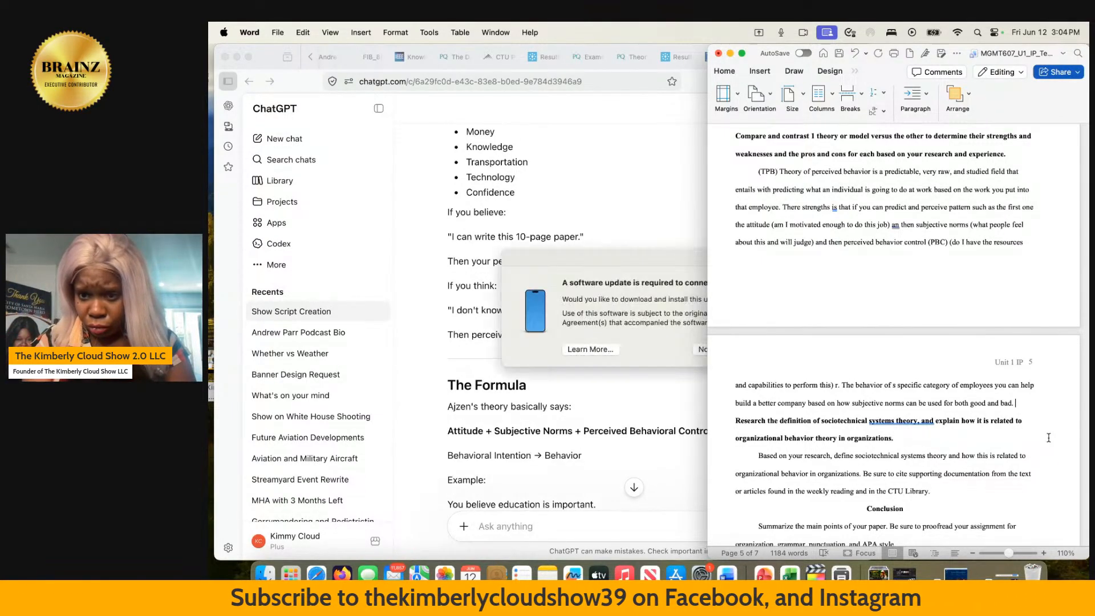
text(The)
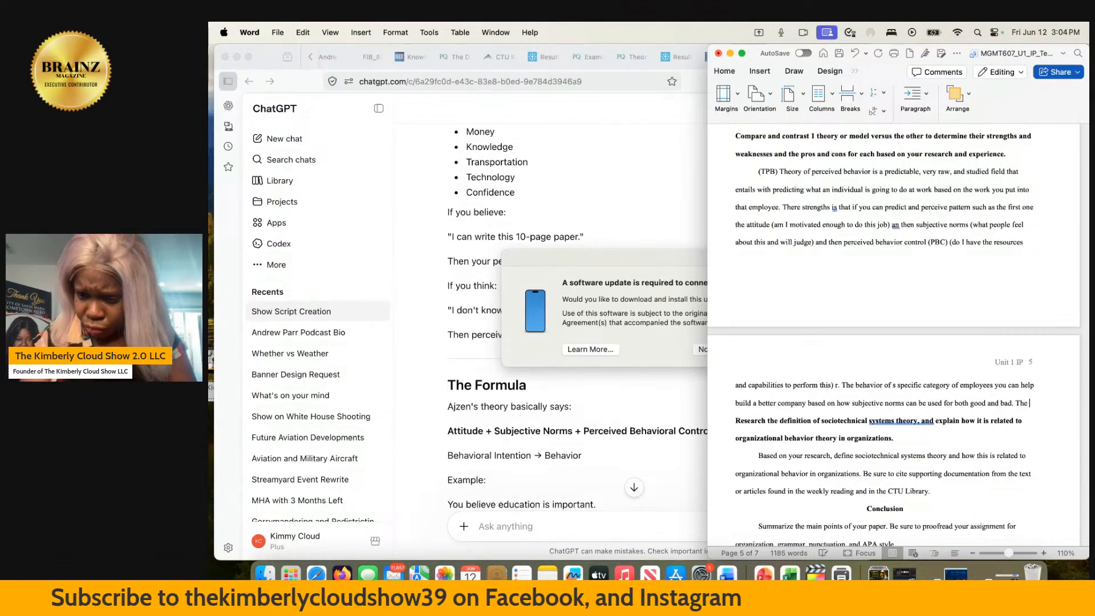
text(pros )
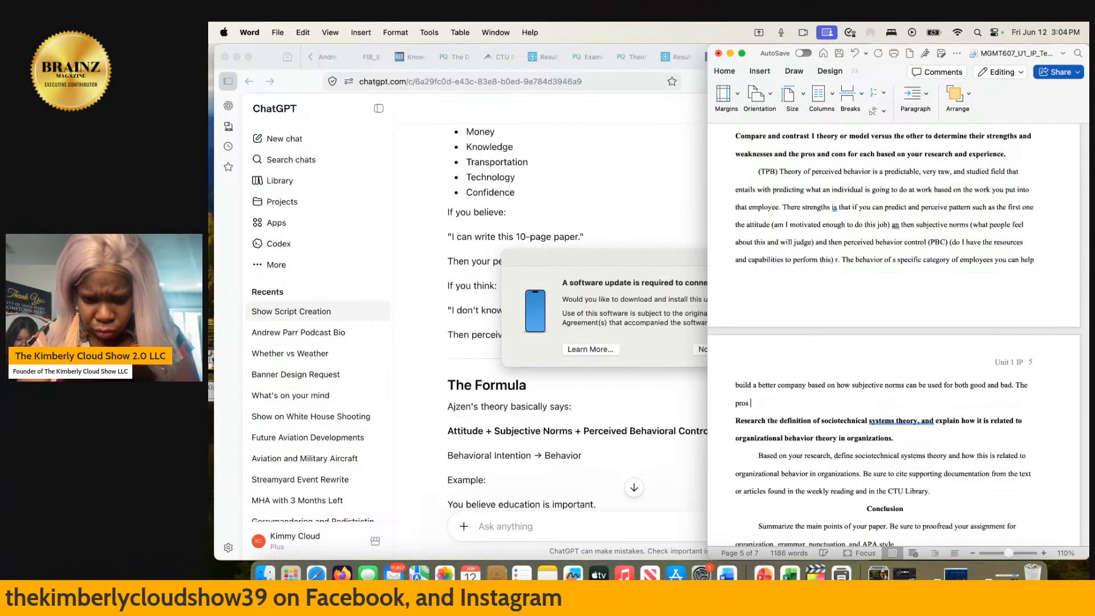
text(of te)
key(BackSpace)
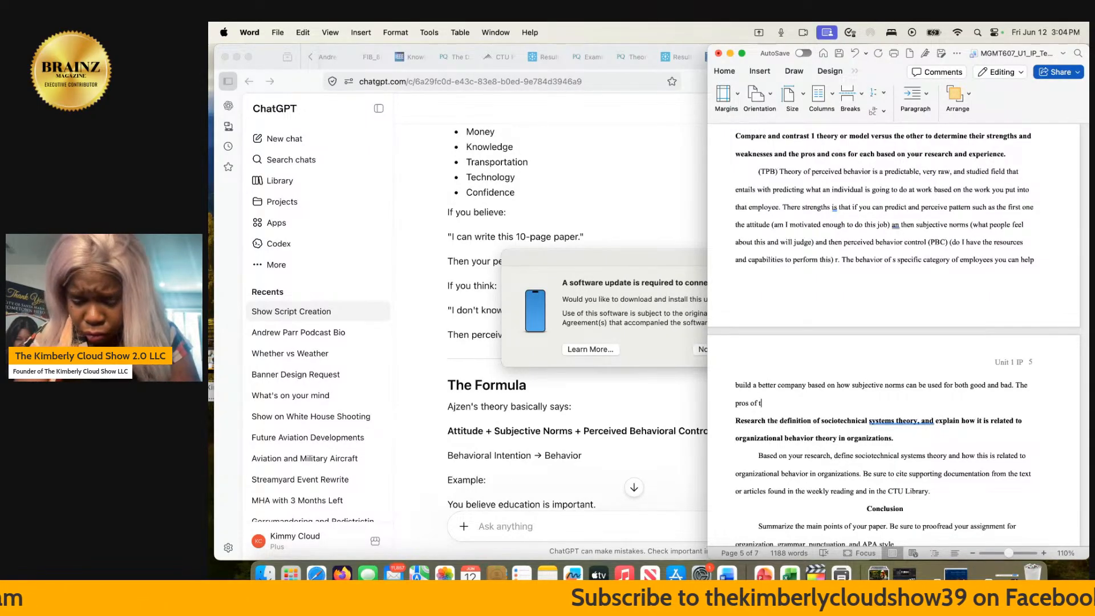
text(he th)
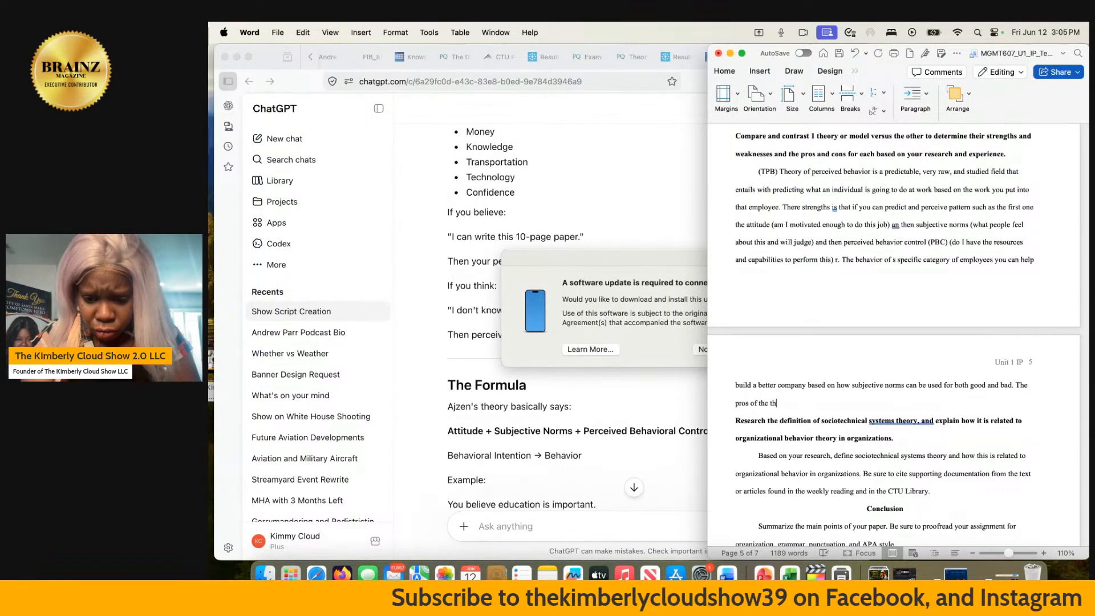
text(eory of perci)
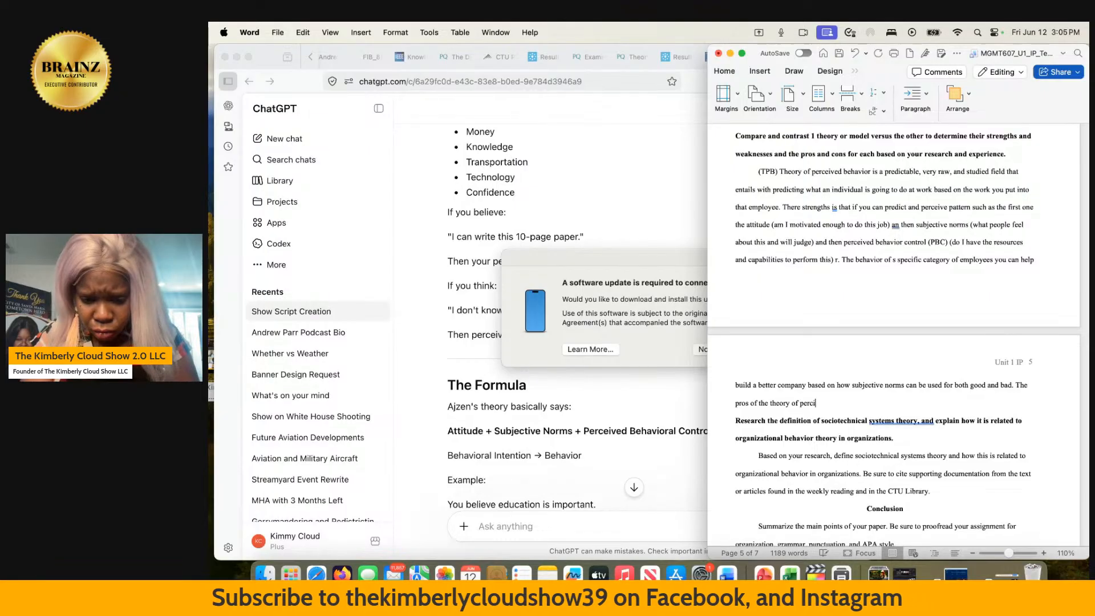
text(eved behav)
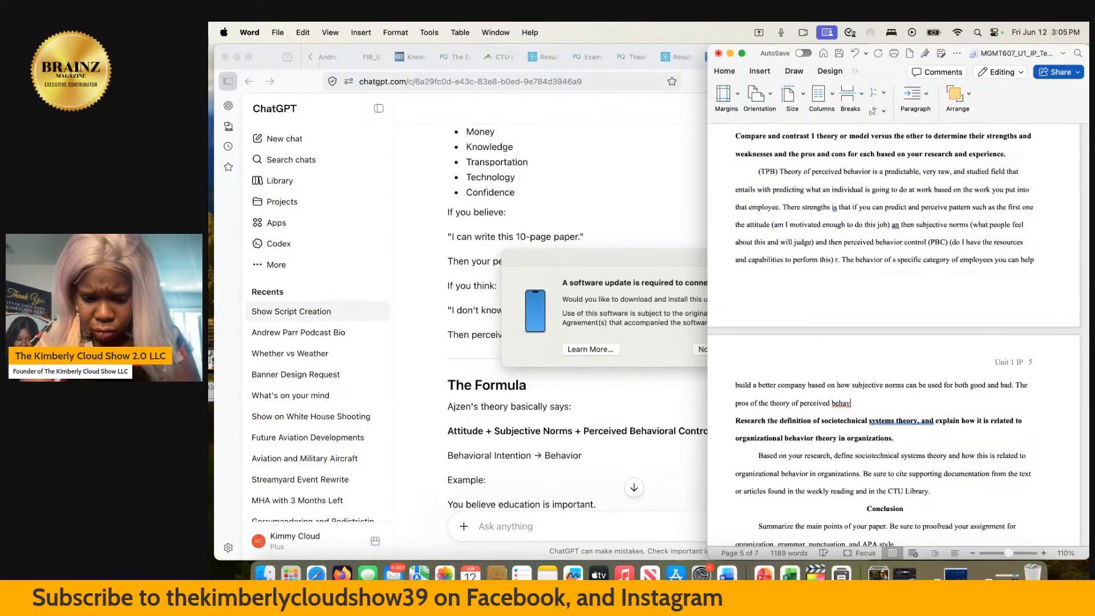
text(ior is t)
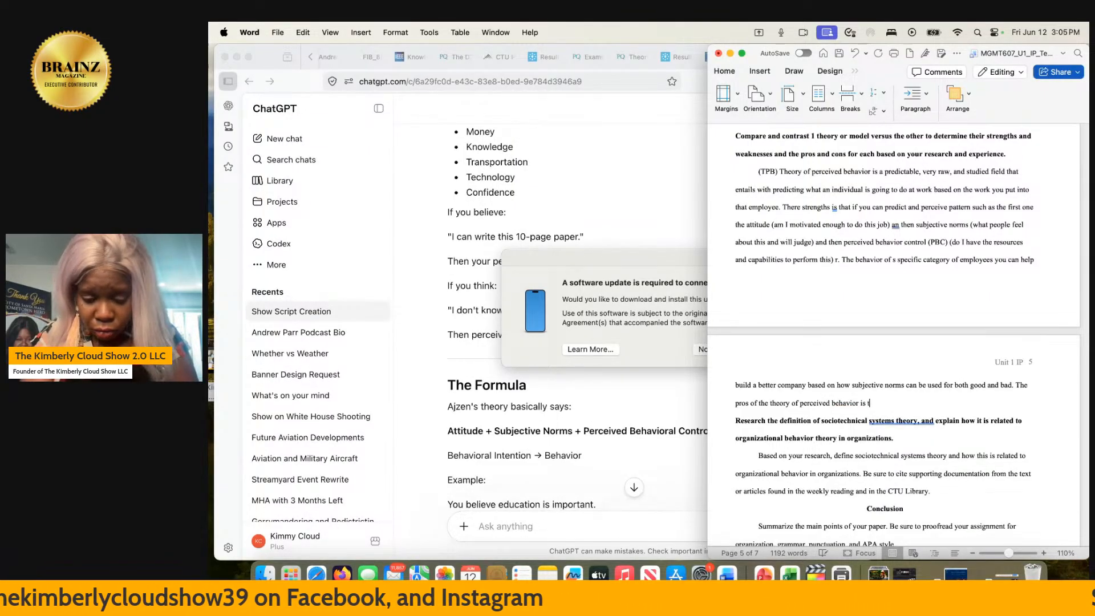
text(hat)
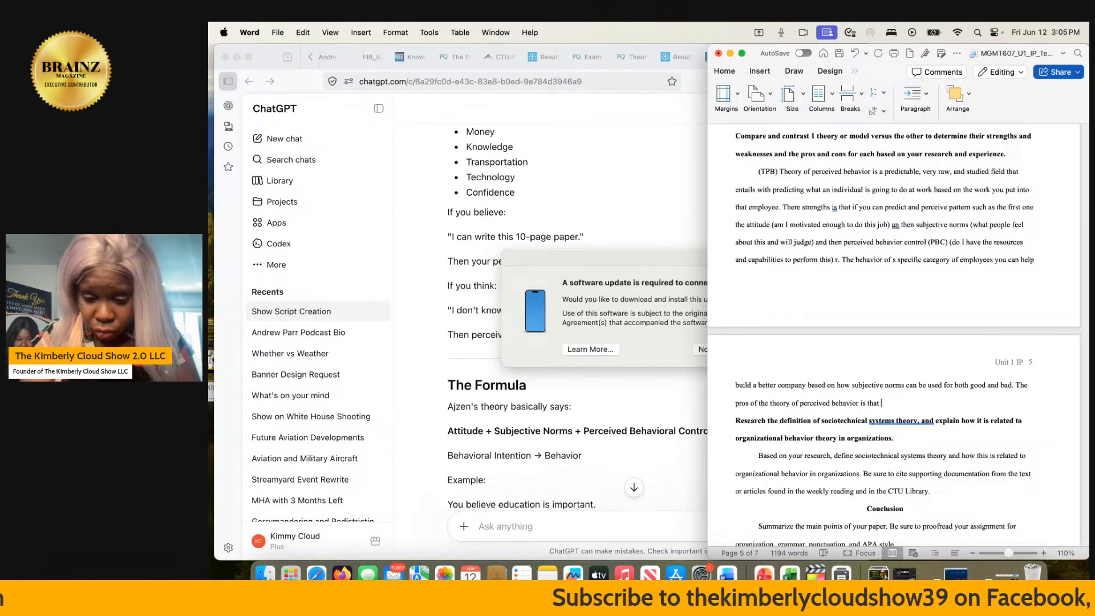
- Continue the pros sentence with "the more positive thought critical thinking you do"
text(the more pos)
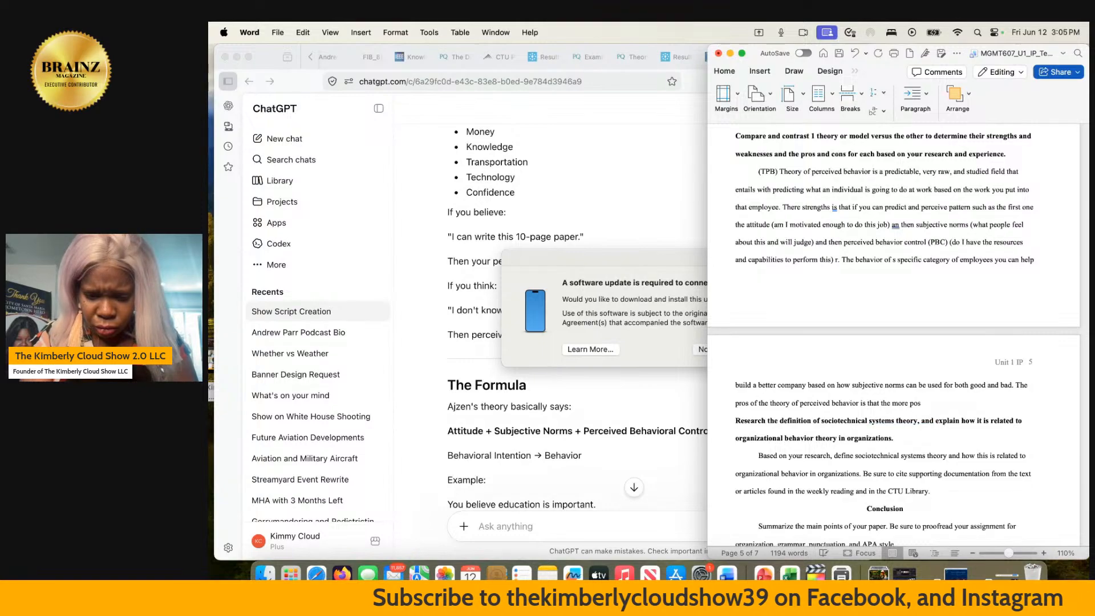
text(itive th)
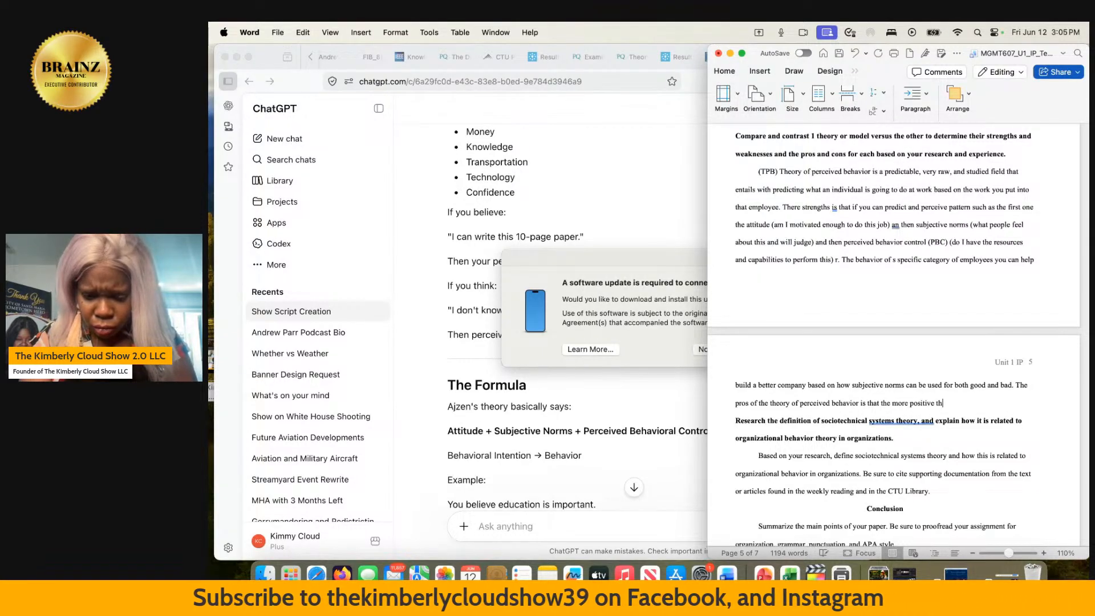
text(ought)
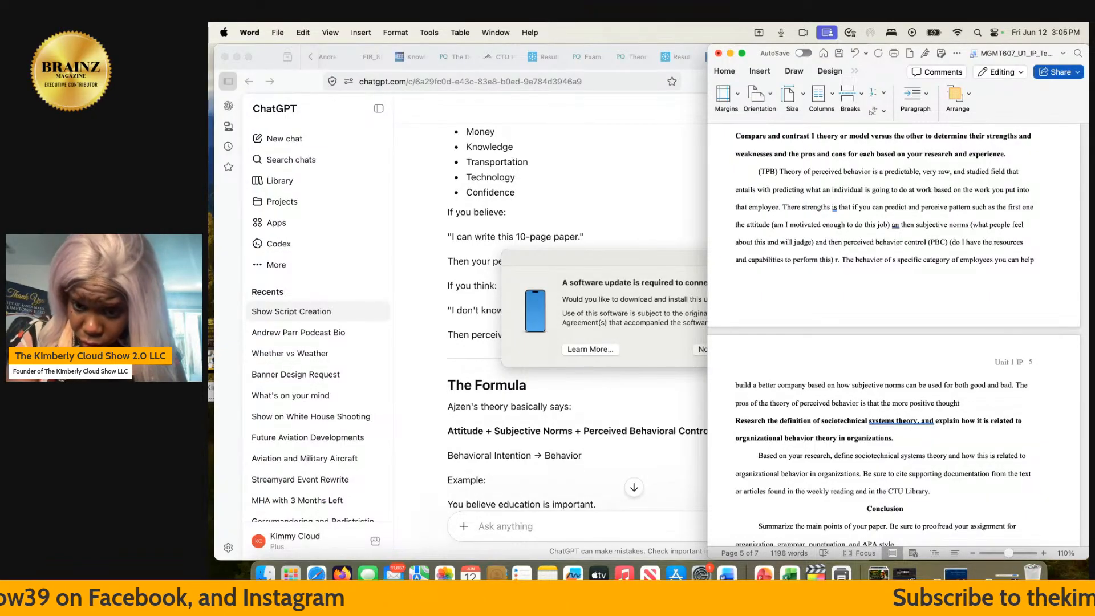
text(thinking)
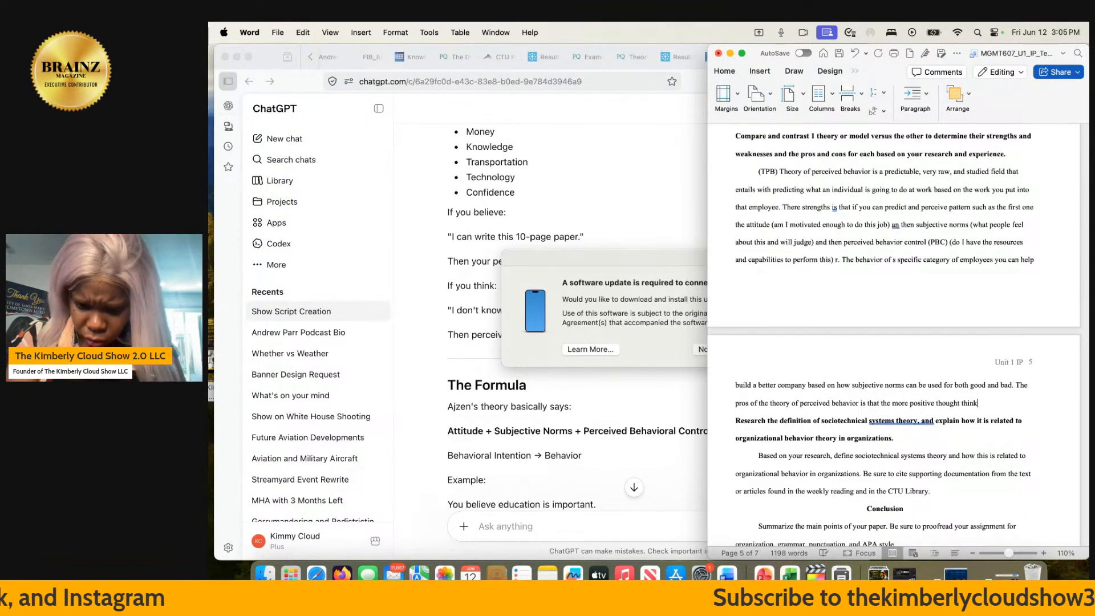
key(BackSpace)
key(BackSpace)
key(BackSpace)
key(BackSpace)
key(BackSpace)
key(BackSpace)
key(BackSpace)
key(BackSpace)
key(BackSpace)
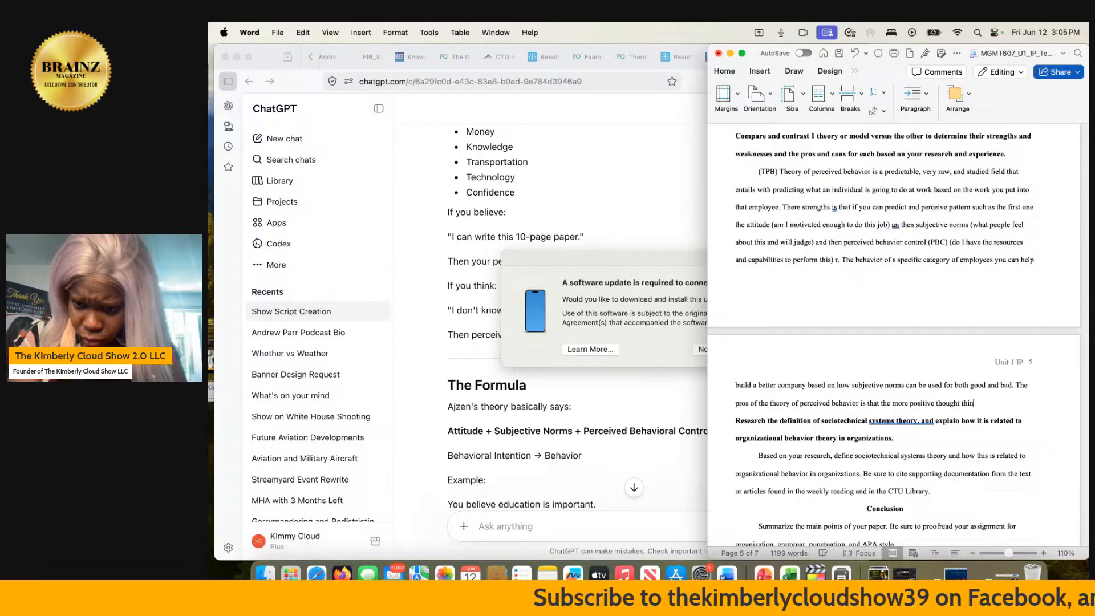
text(crit)
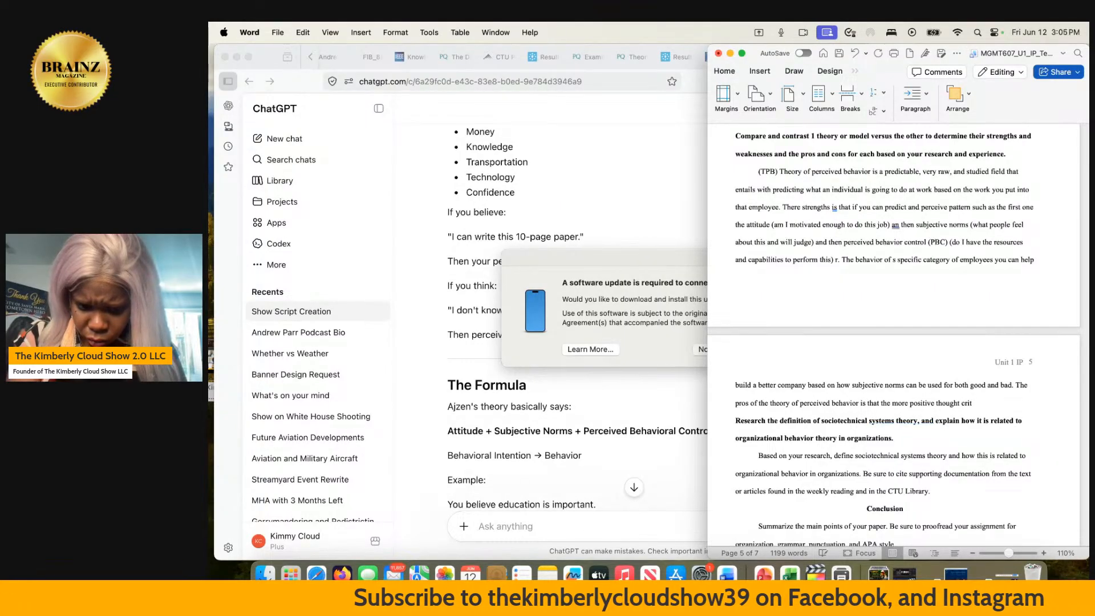
text(ical thi)
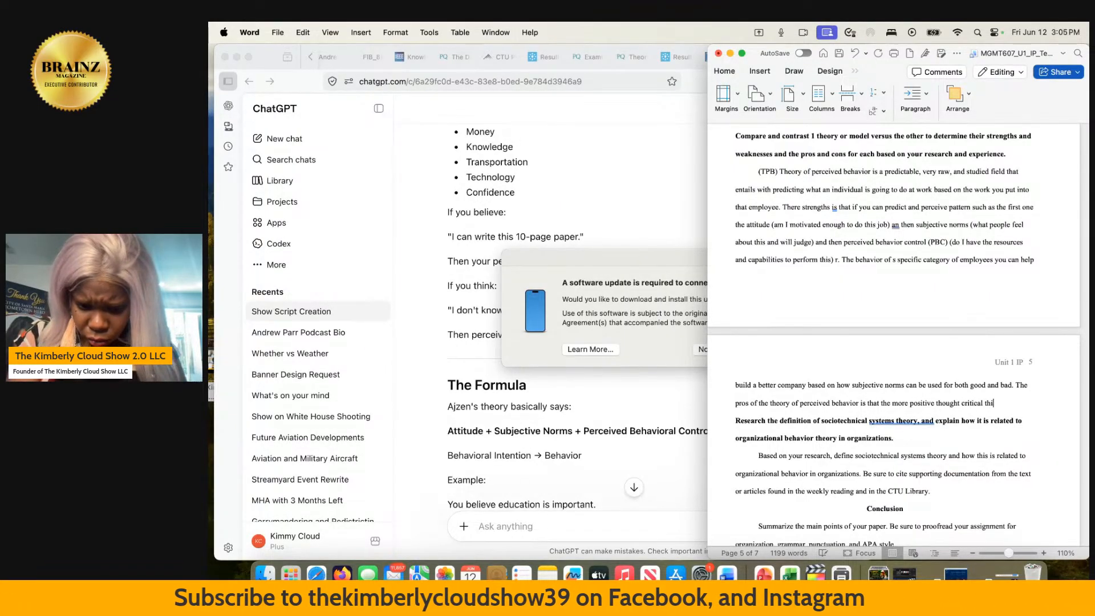
text(nking you )
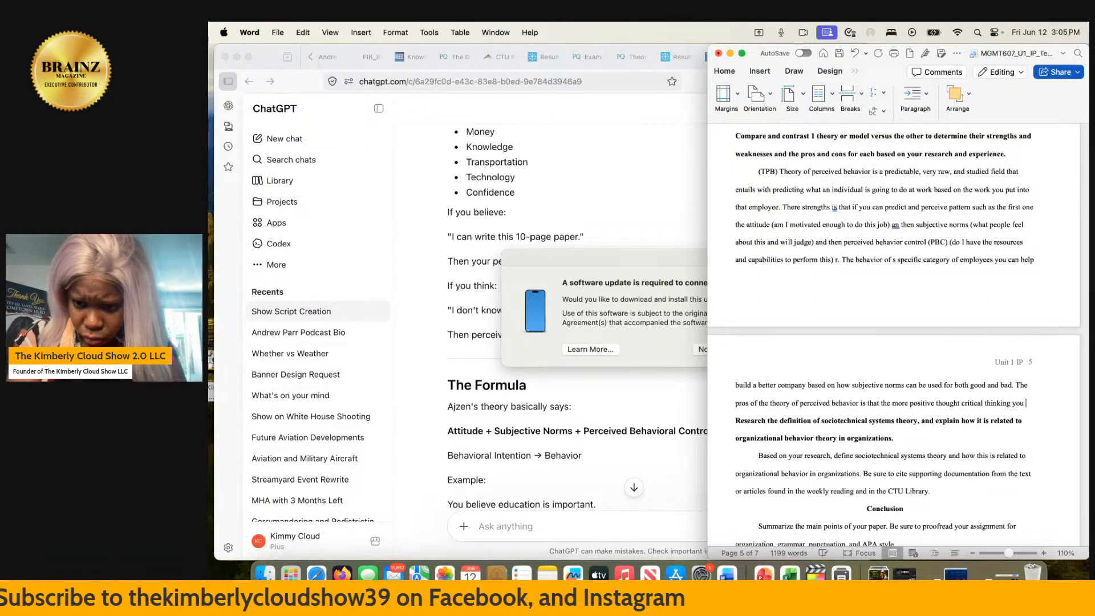
text(do the )
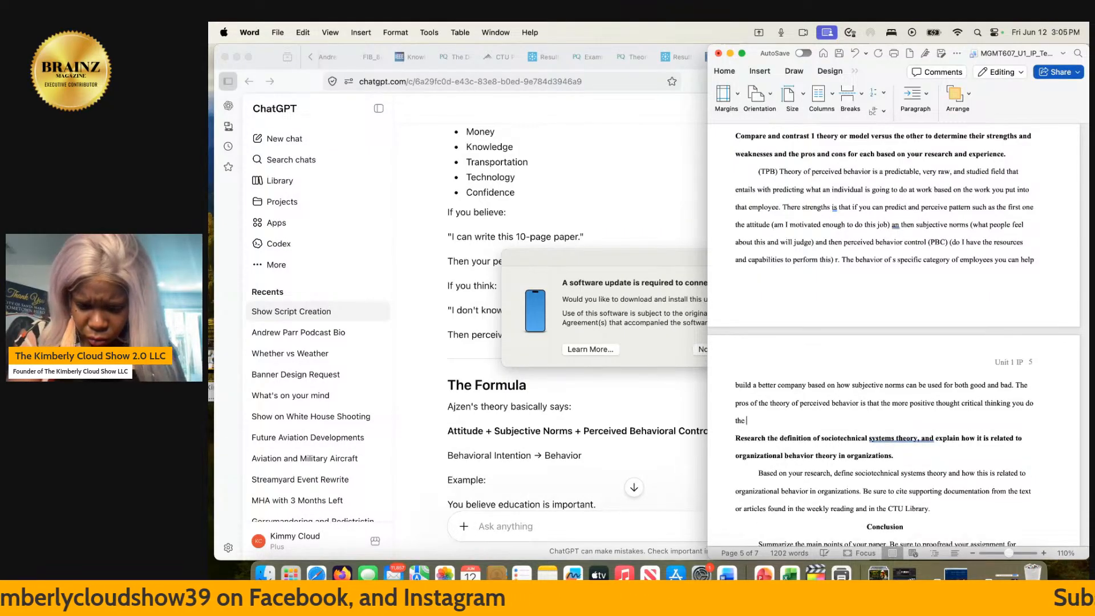
text(more motiva)
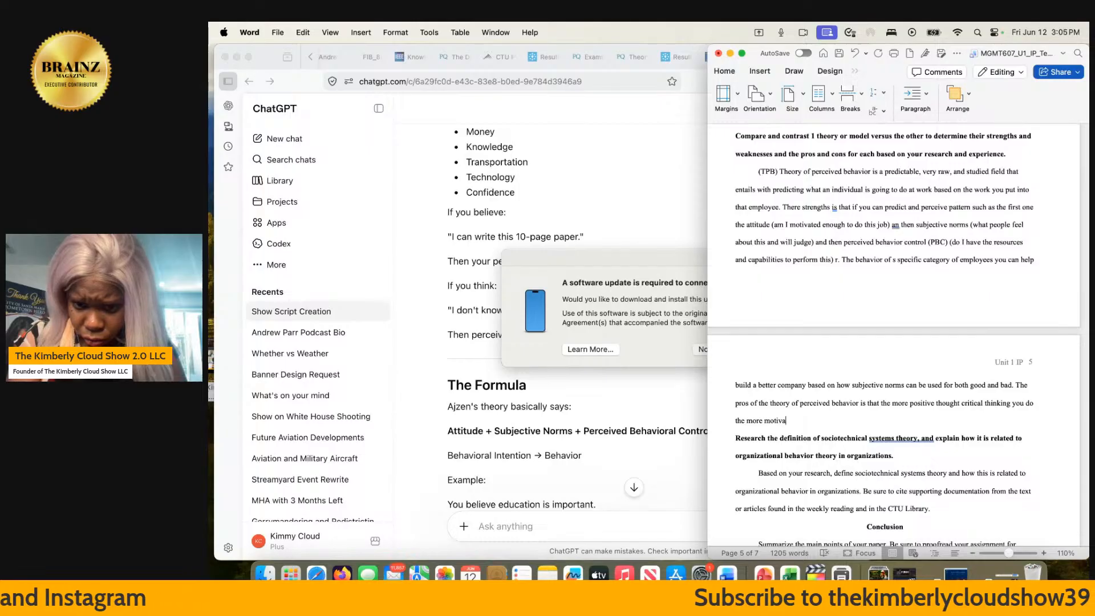
text(ted you)
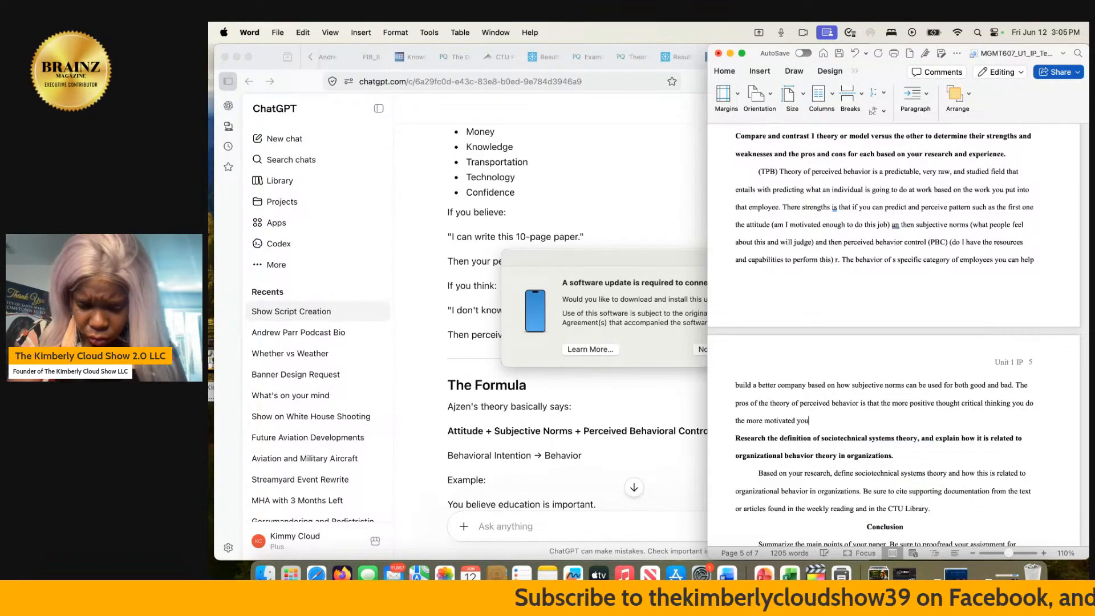
text( are to compl)
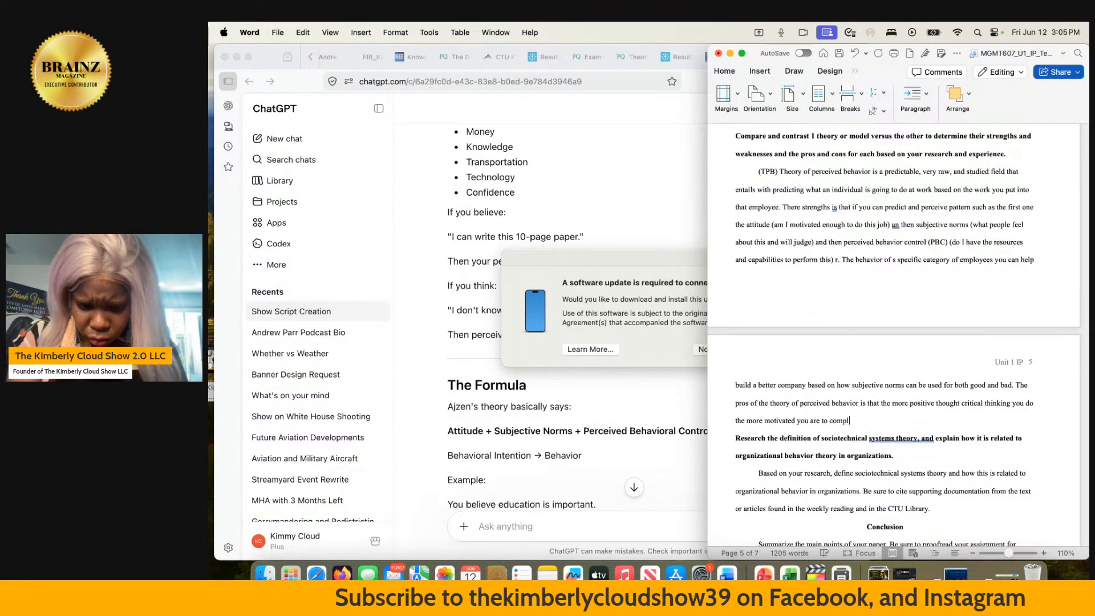
text(ete th)
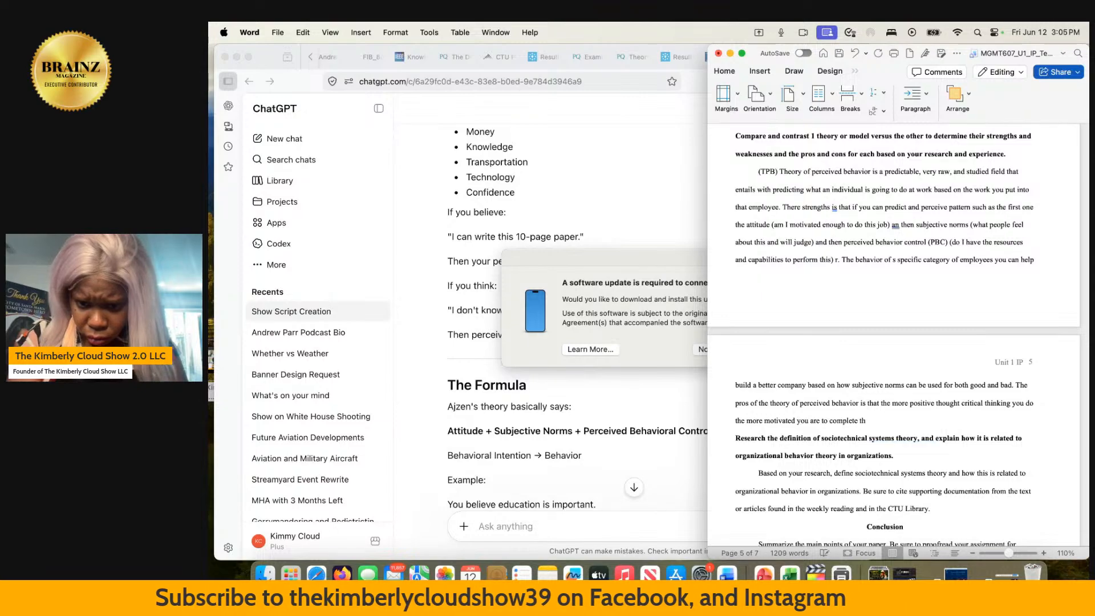
text(e task)
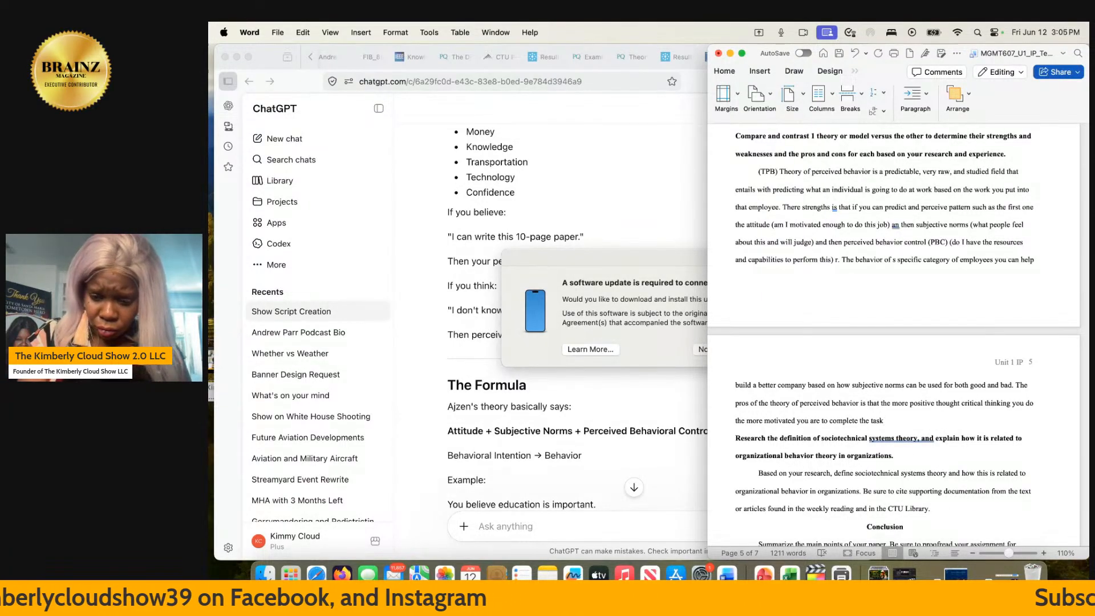
text(.)
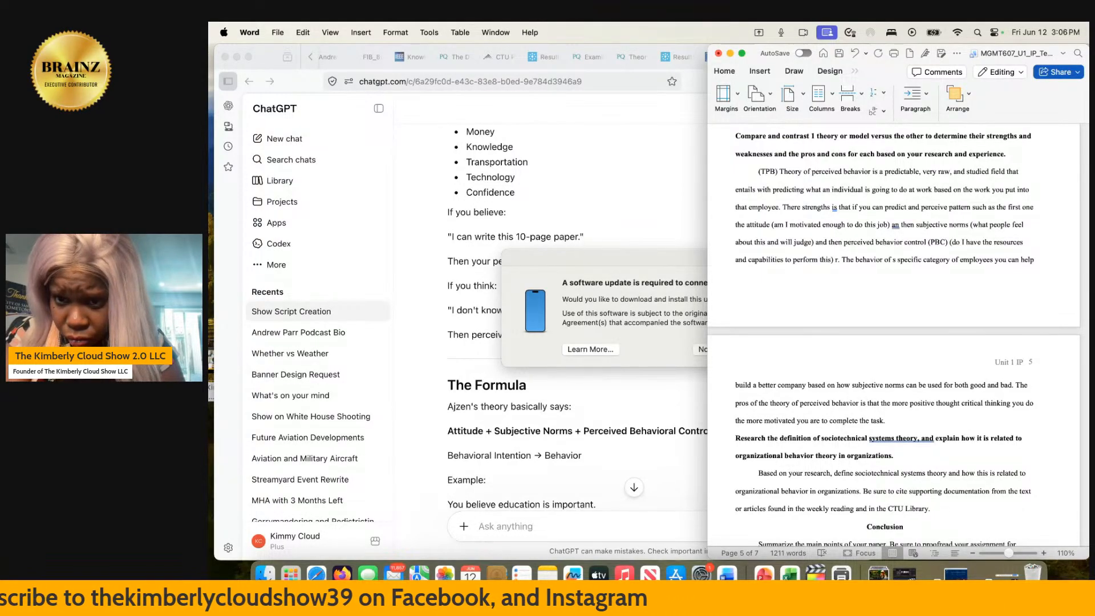
- Start a sentence after "complete the task." in the TPB paragraph reading "The cons is what is you have an uncontrollable employee who"
text(The )
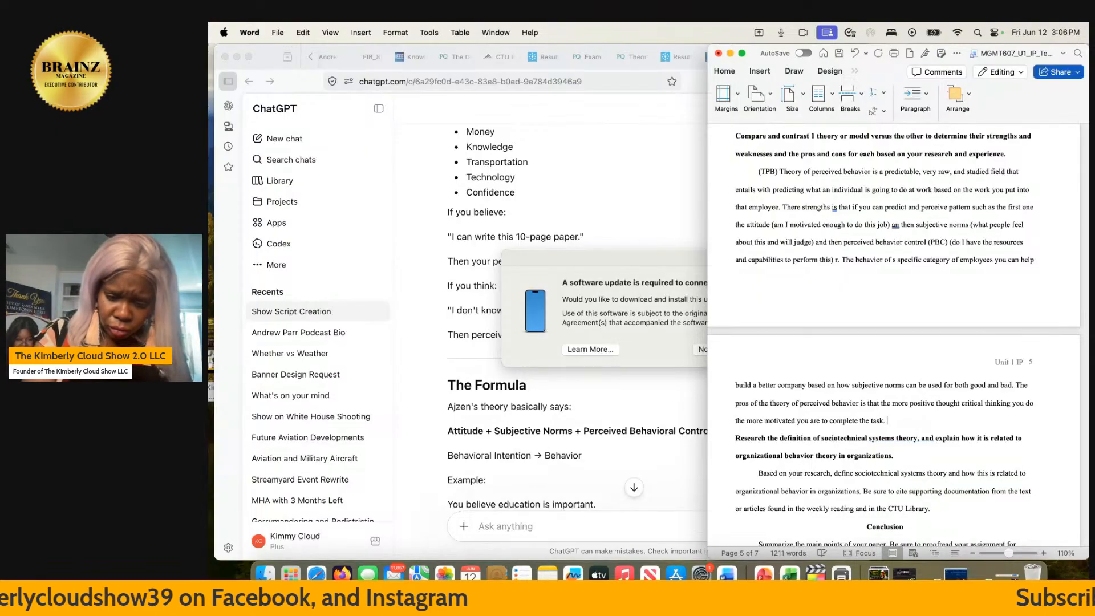
text(cons )
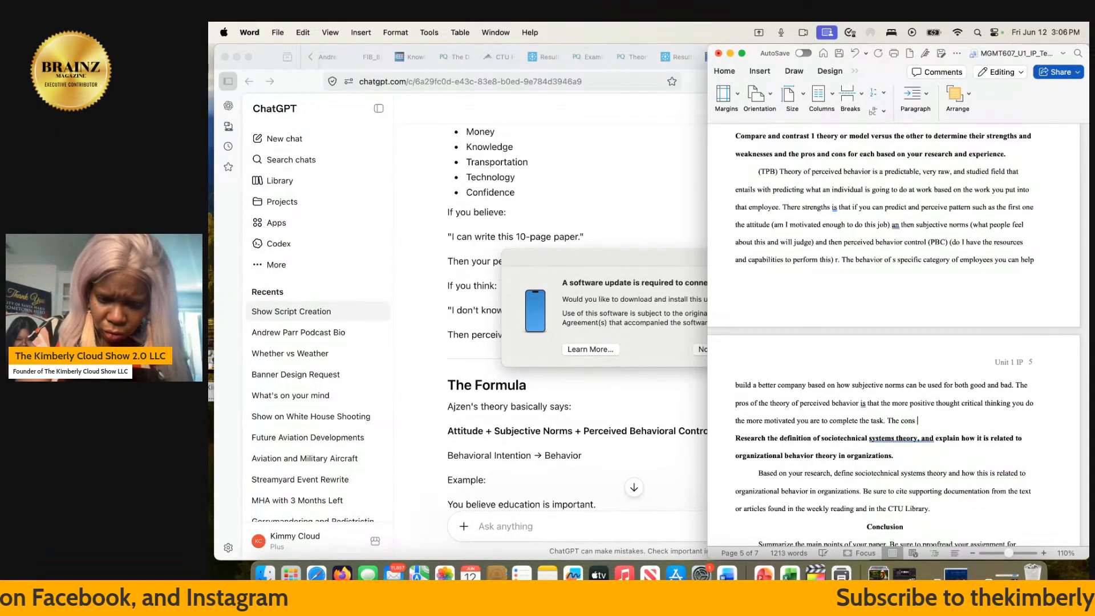
text(is what is )
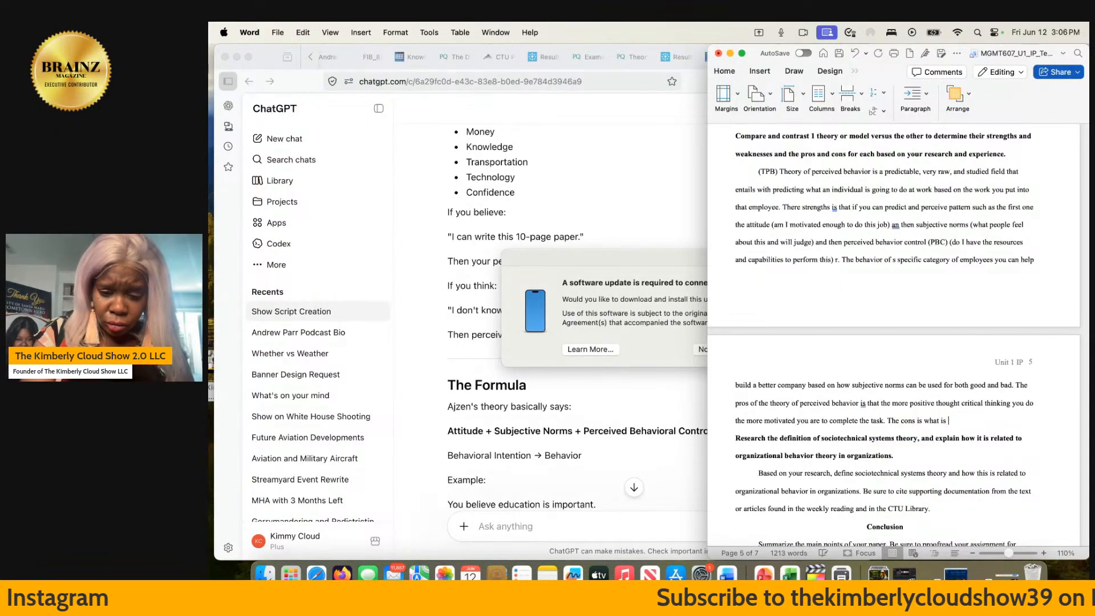
text(you have an )
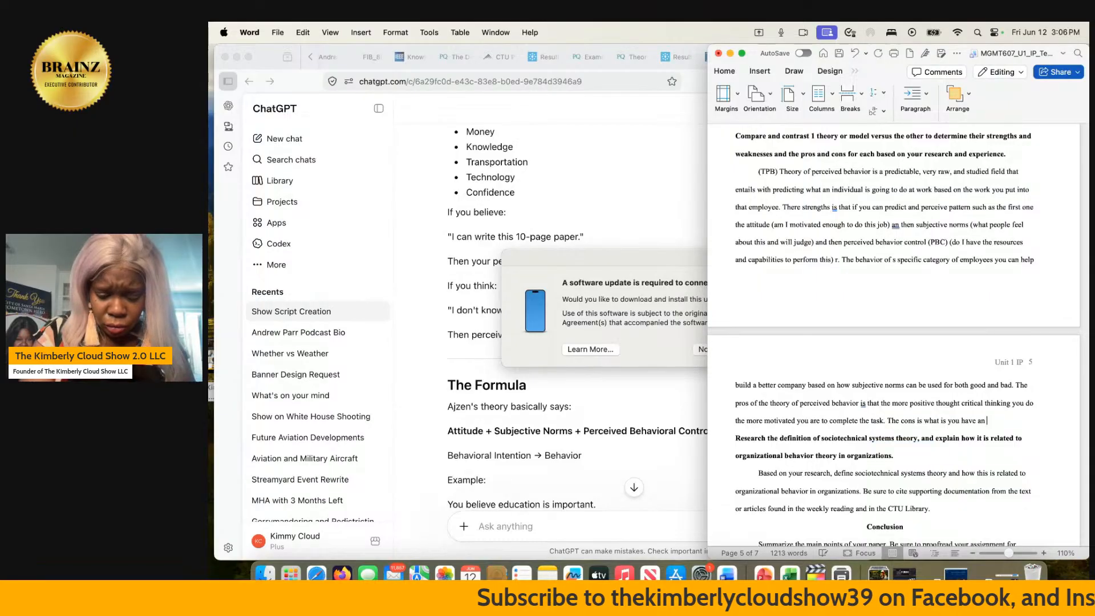
text(uncontro)
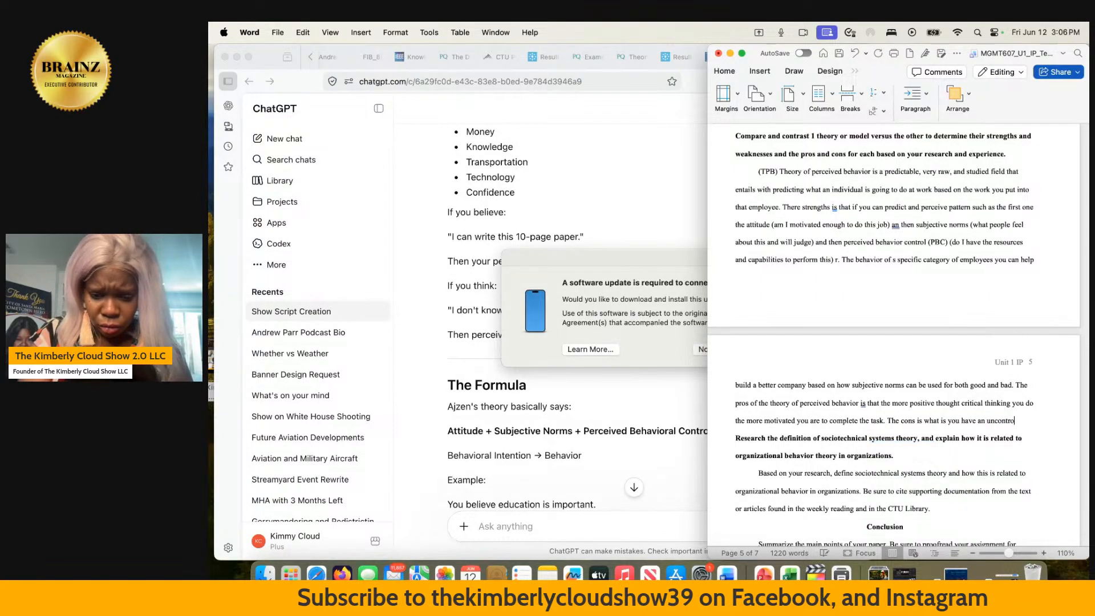
text(llable )
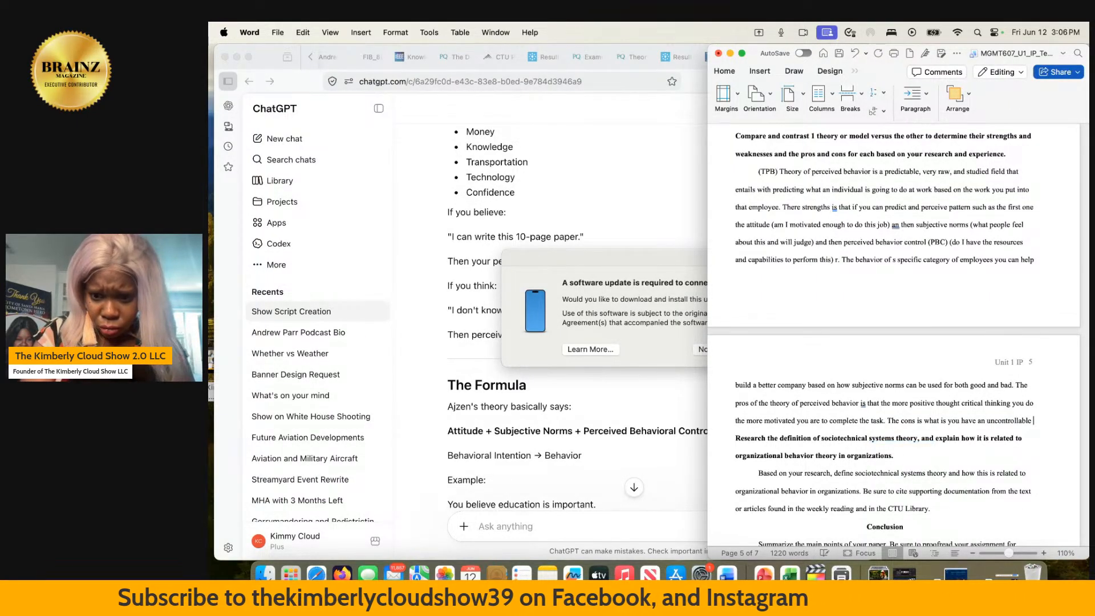
text(em)
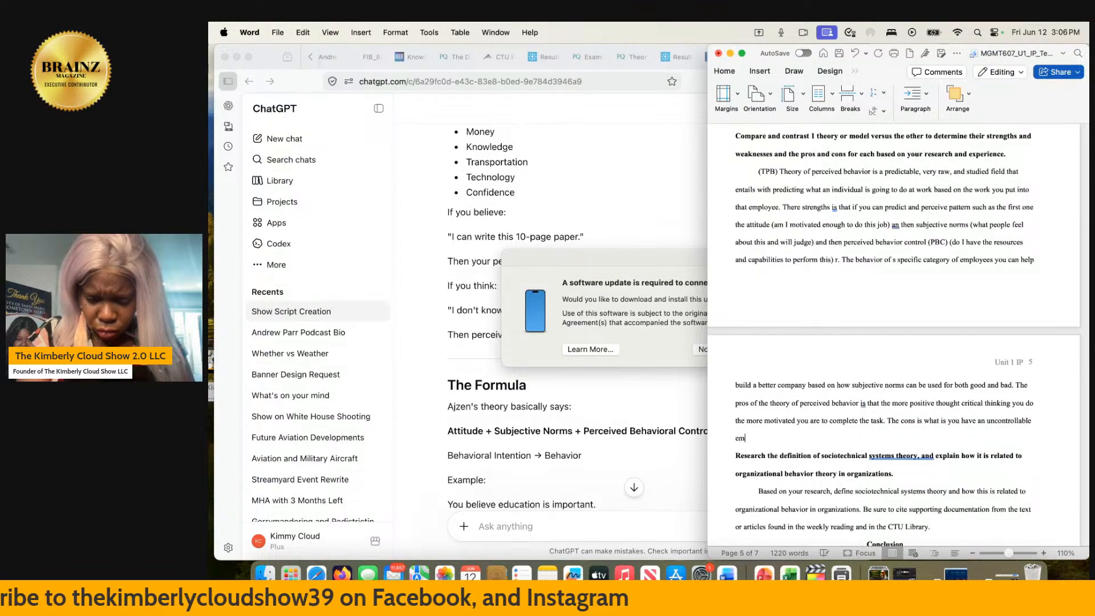
text(ployee who)
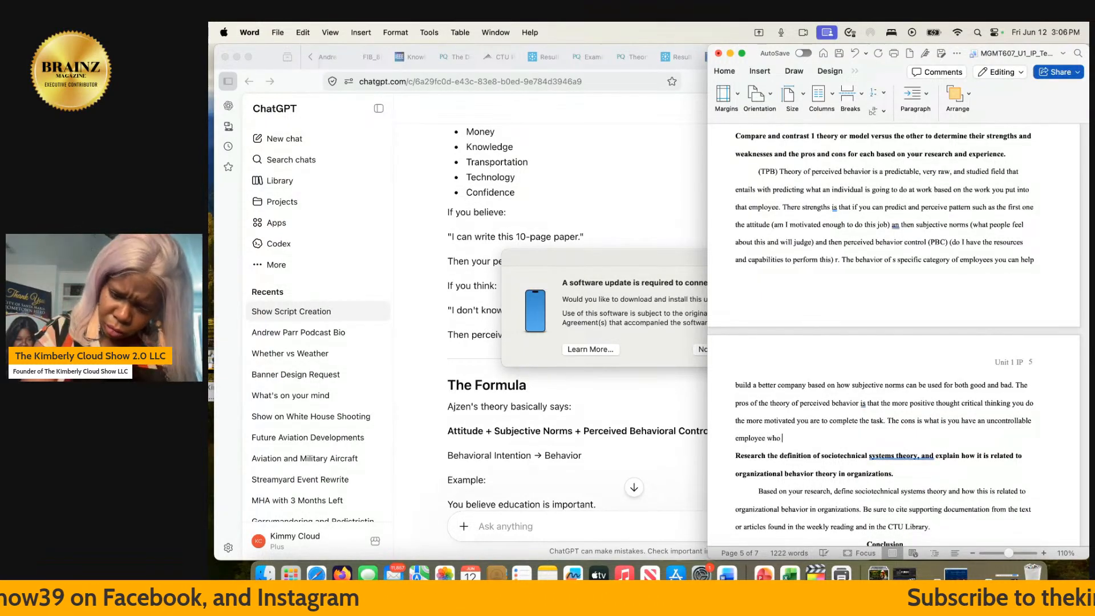
- Continue the cons sentence after "uncontrollable employee" so it reads "whos negative out communicates the positivitys"
key(BackSpace)
text(s negative)
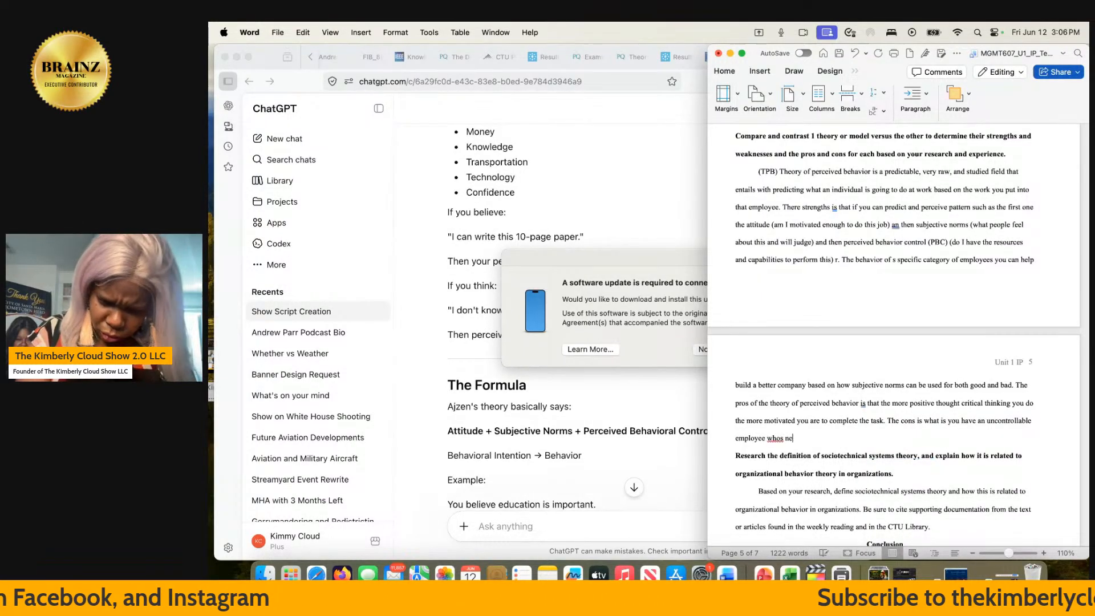
text(ut )
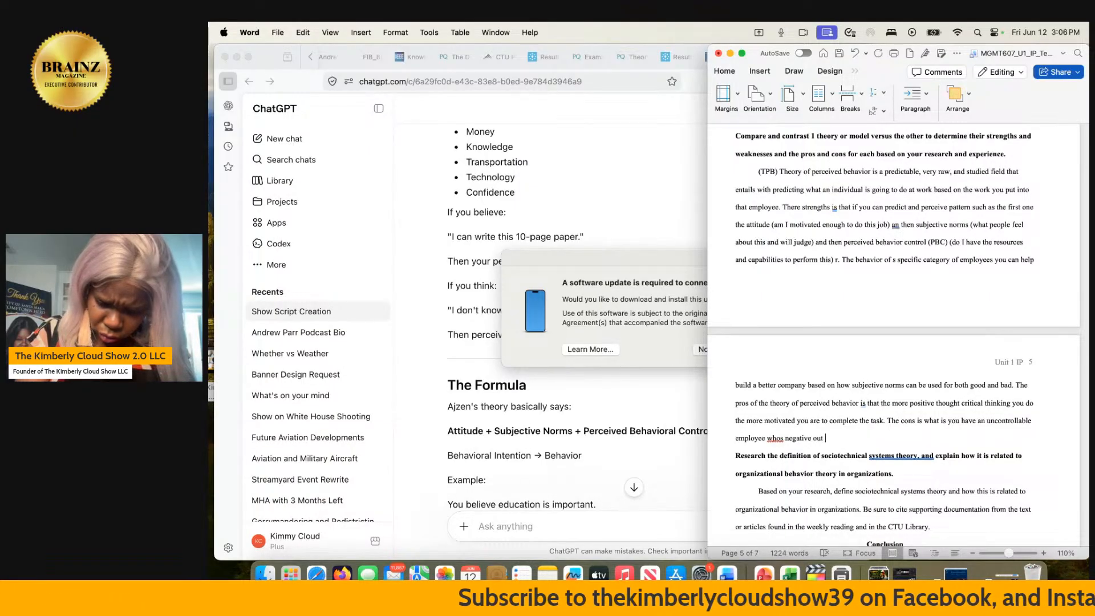
text(commu)
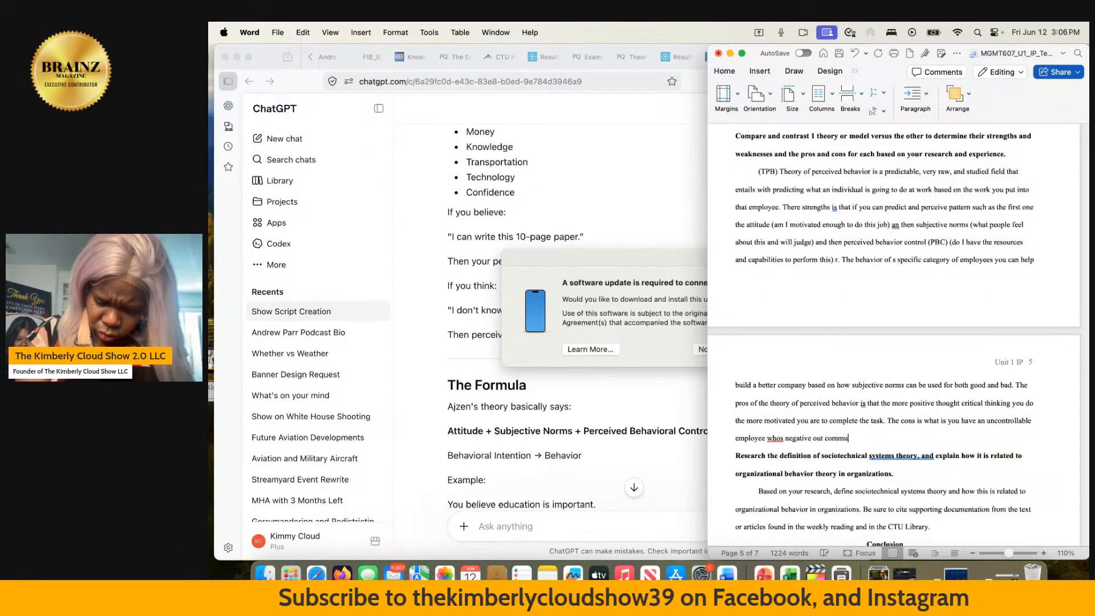
text(nicates the)
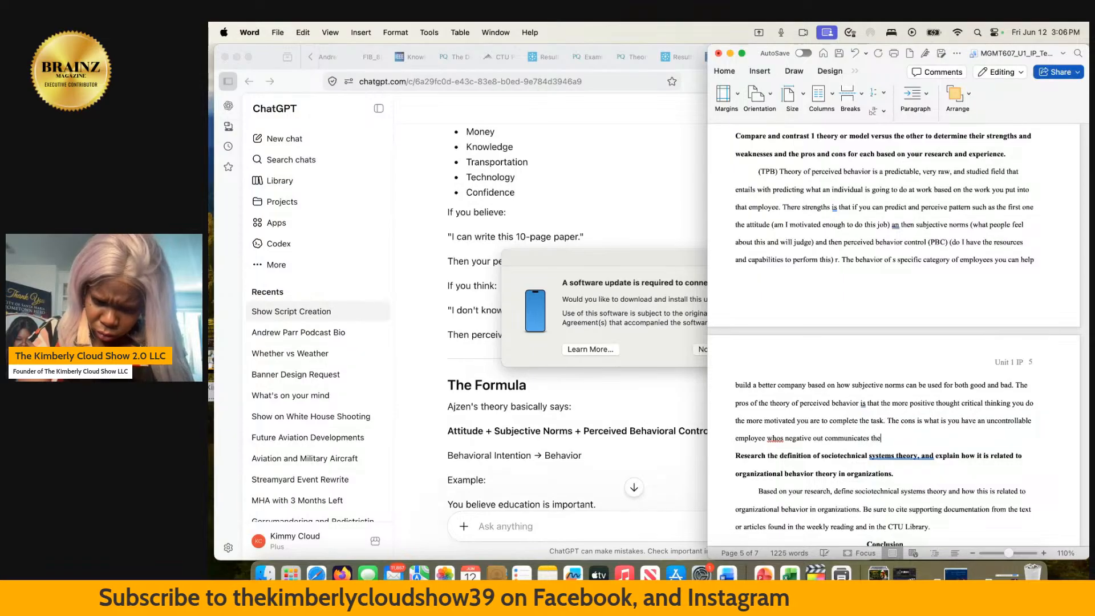
text( positivi)
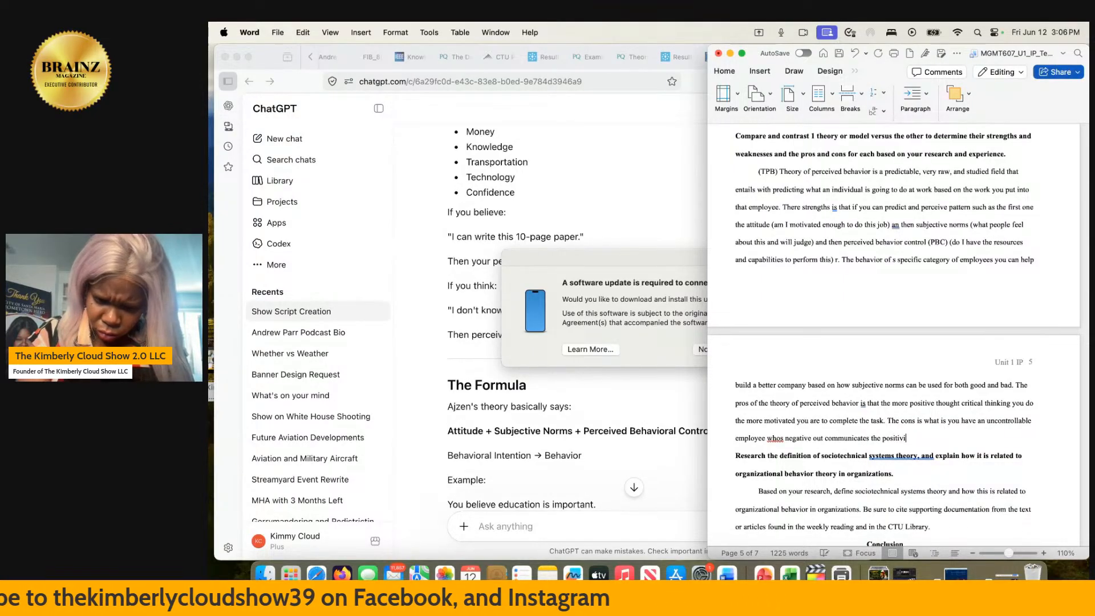
text(tys and t)
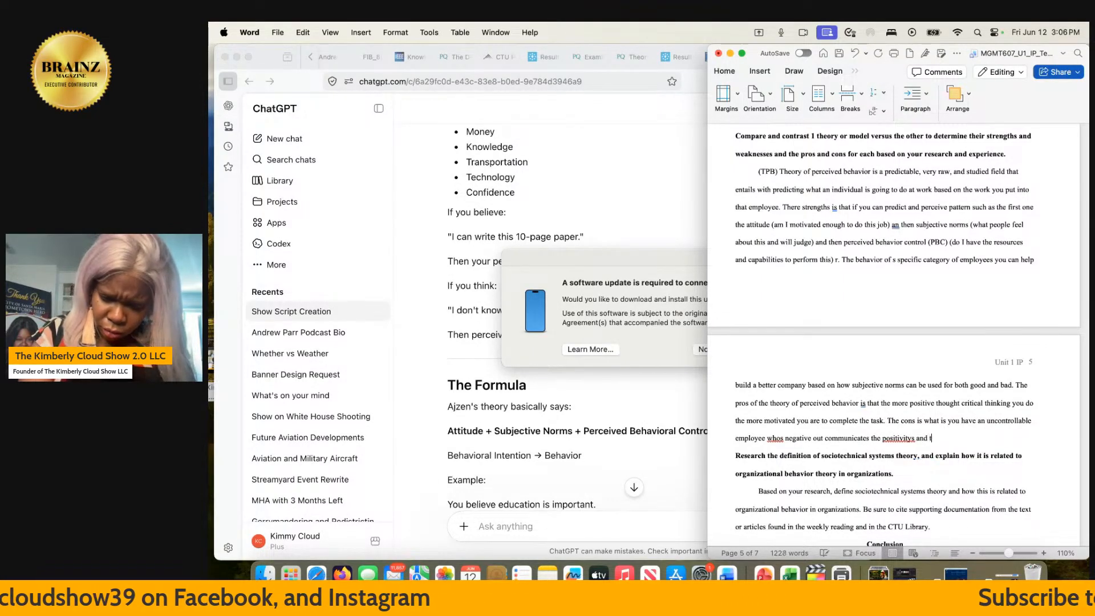
text(hey be)
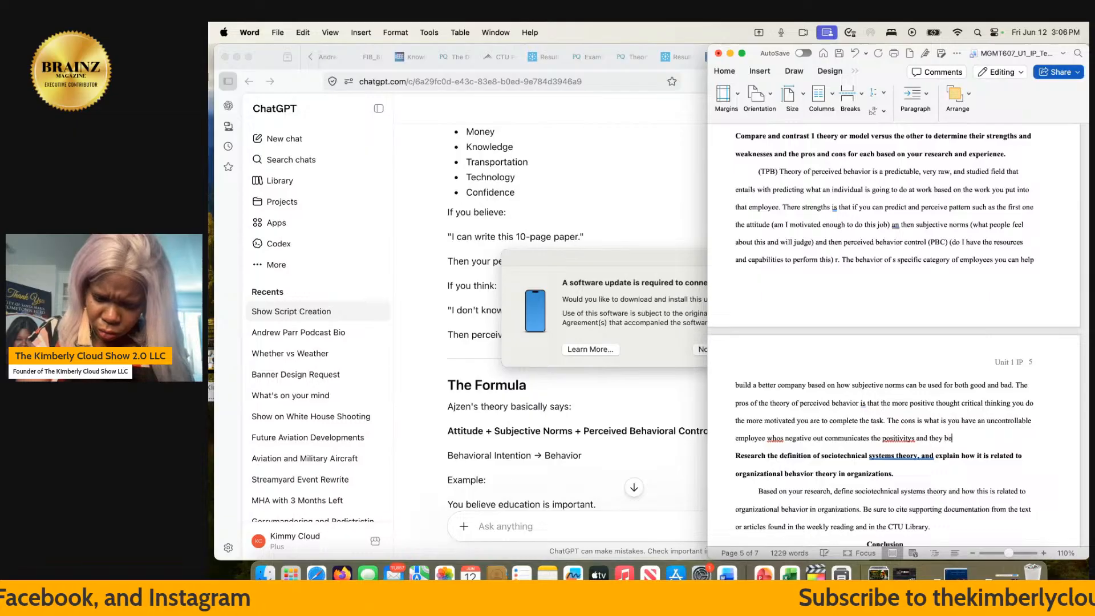
text(come incom)
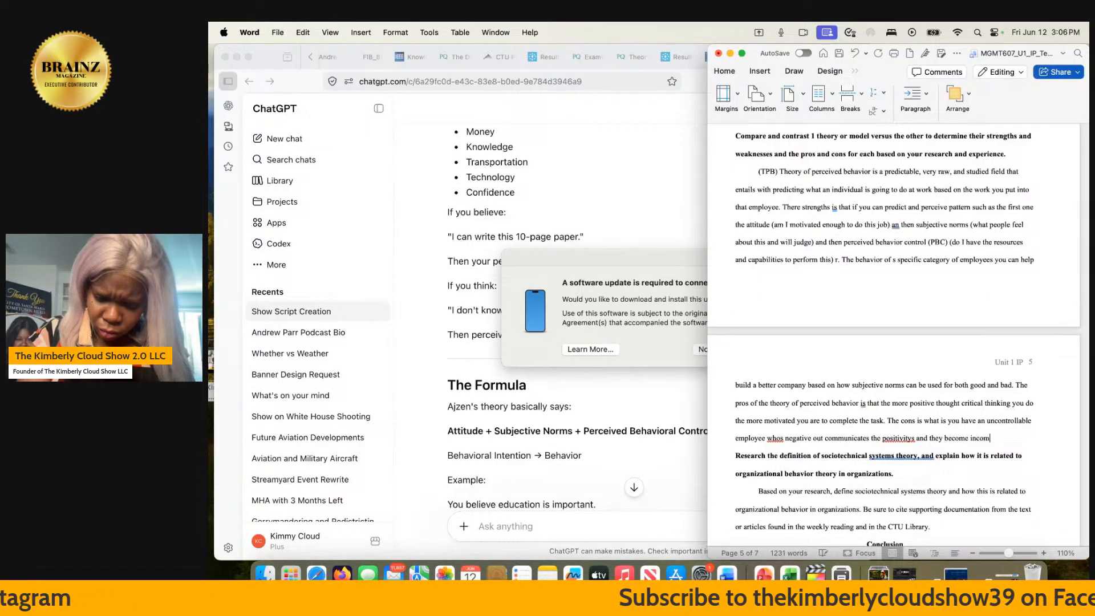
text(petent a)
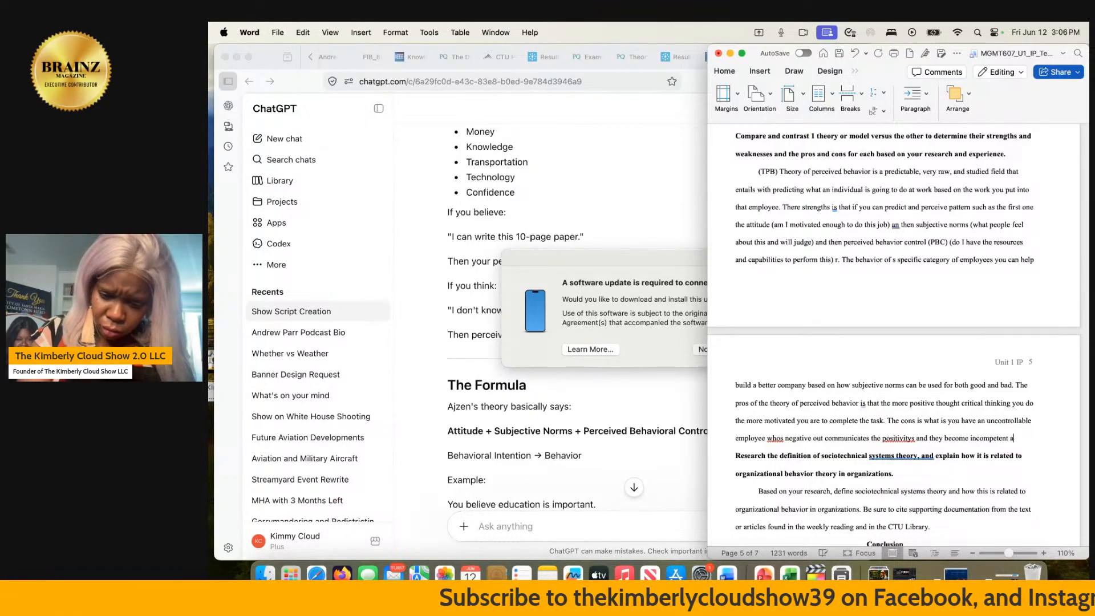
text(nd non)
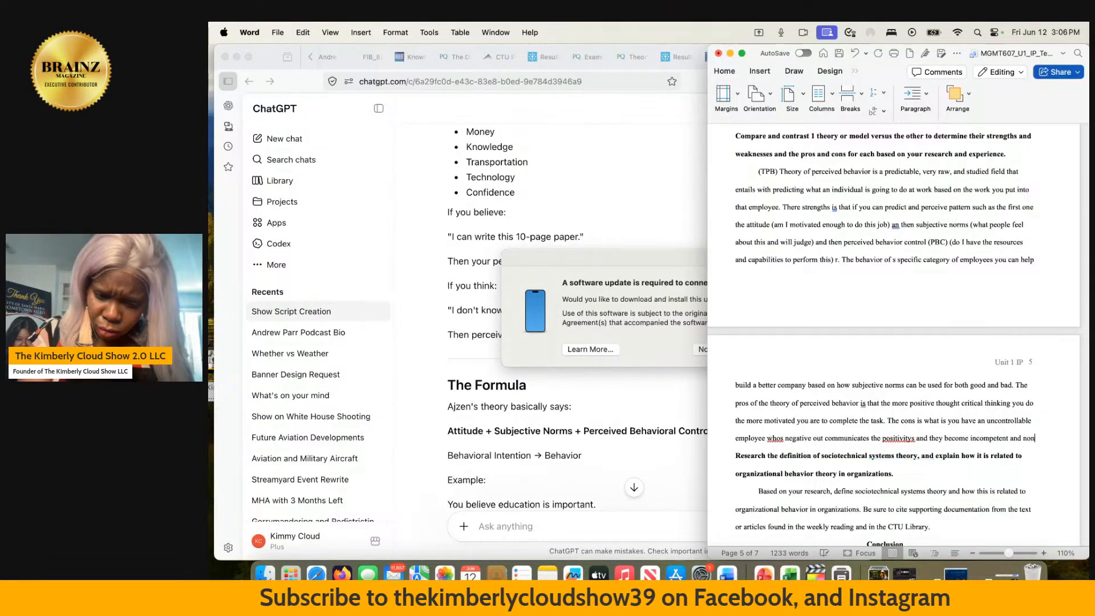
text(retainable)
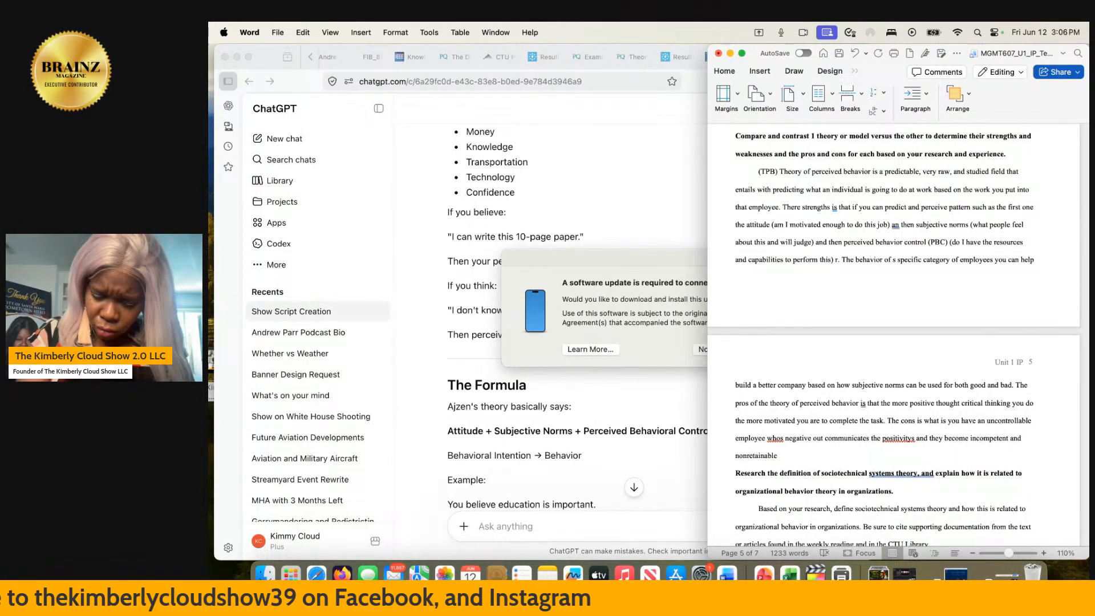
text(?)
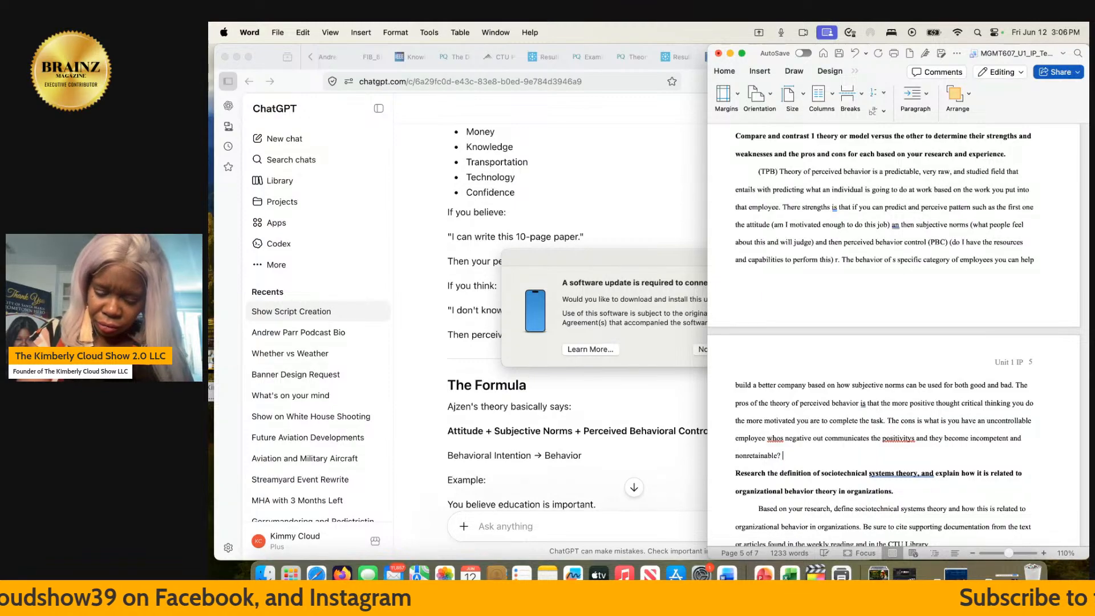
text( Thi)
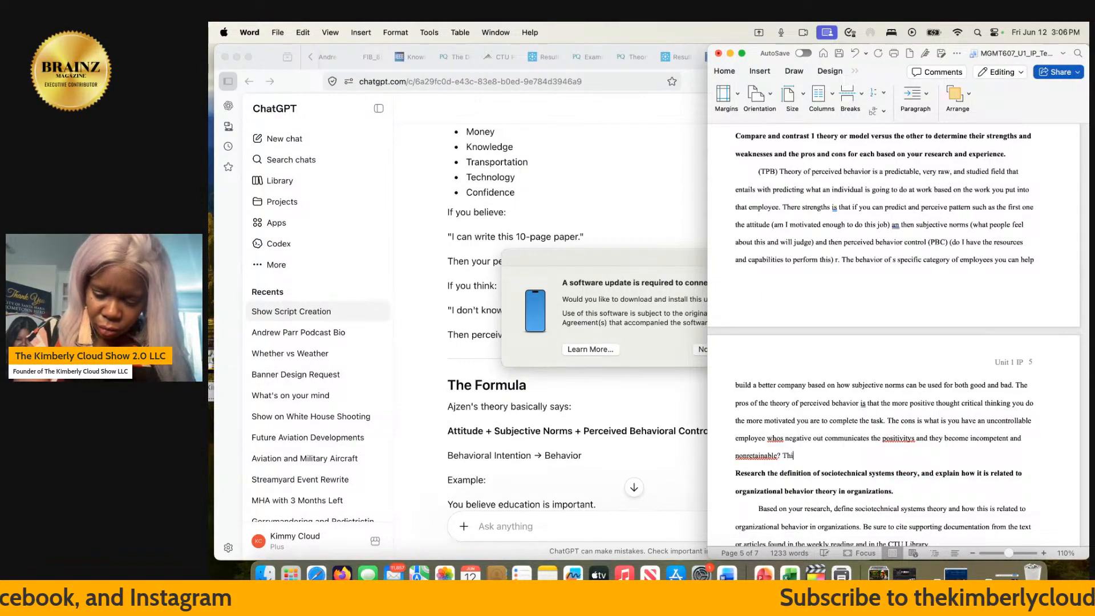
text(s causes)
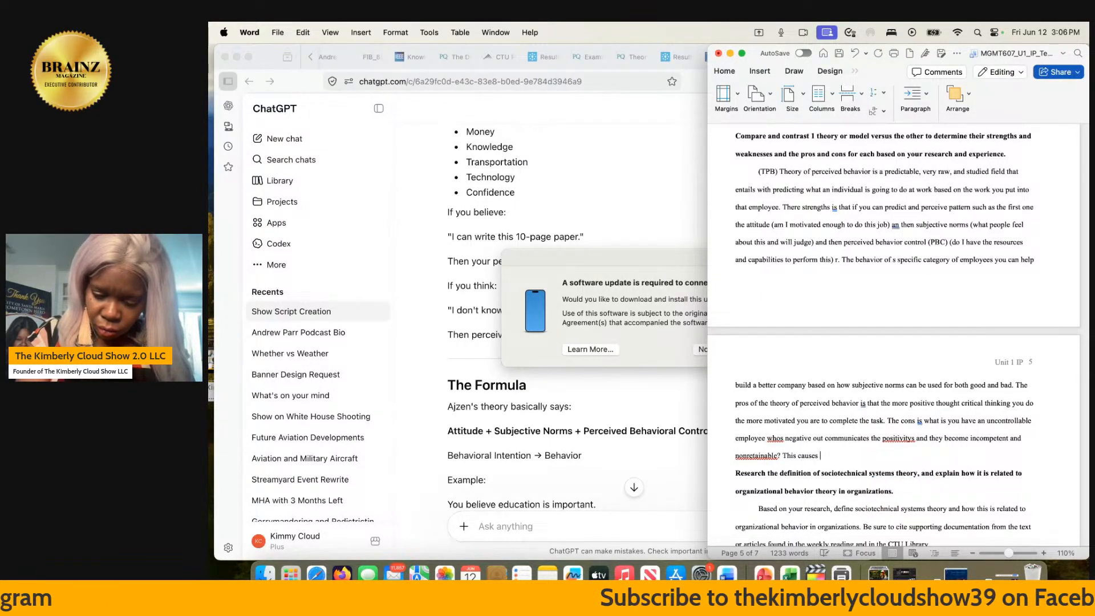
text( a highe)
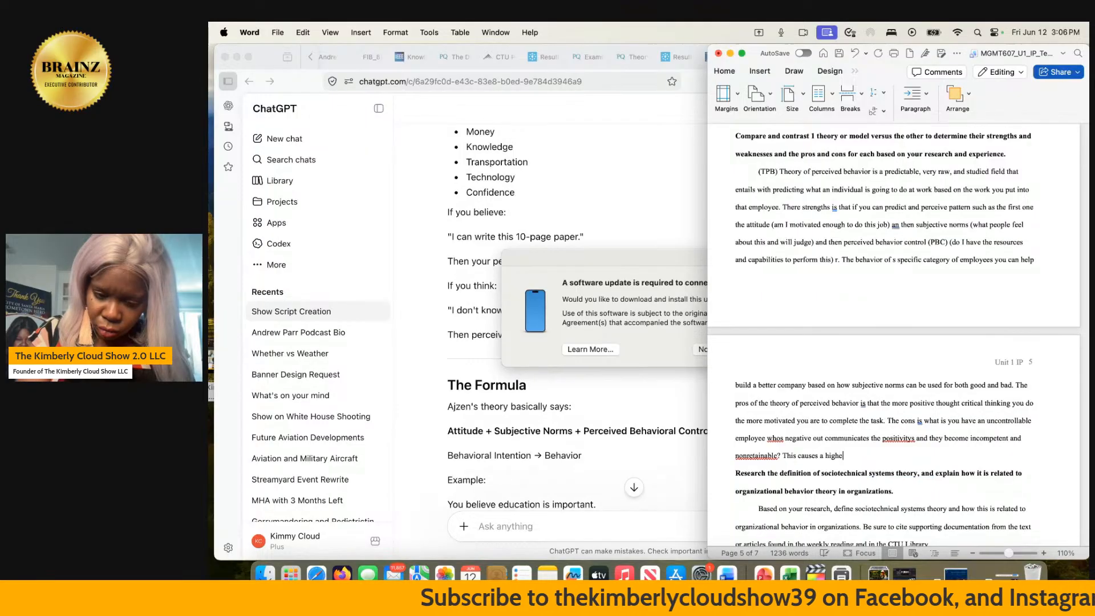
text(r turnov)
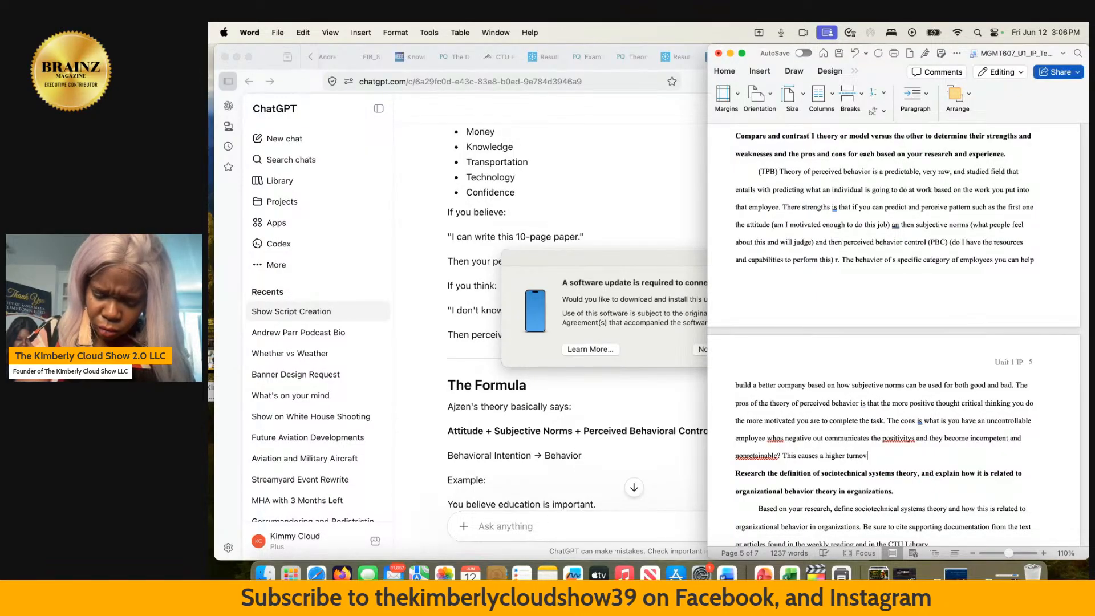
text(er. Y)
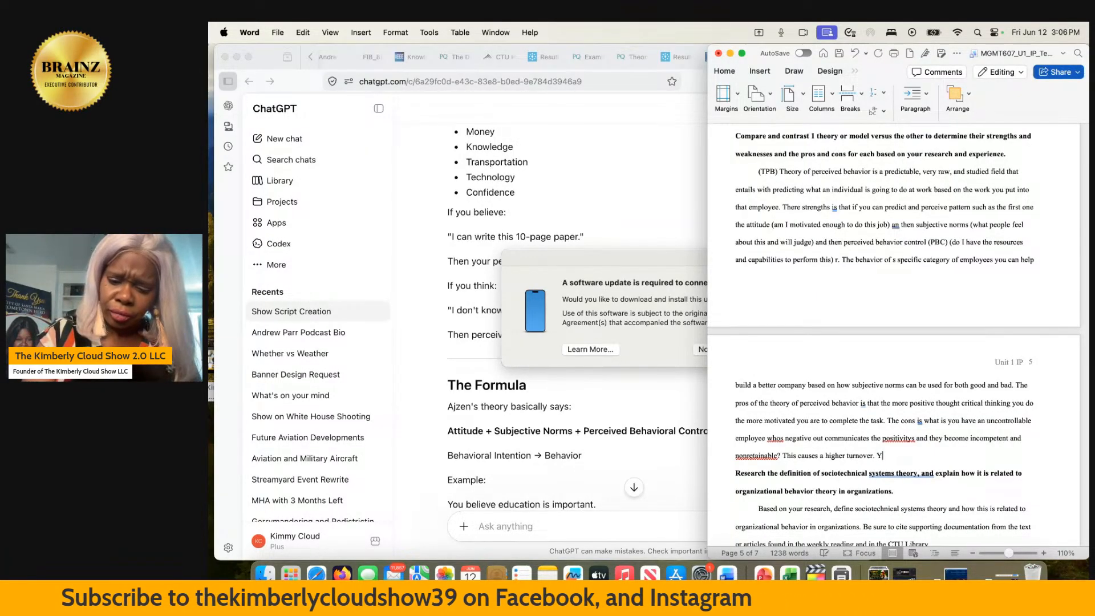
text(ou must take )
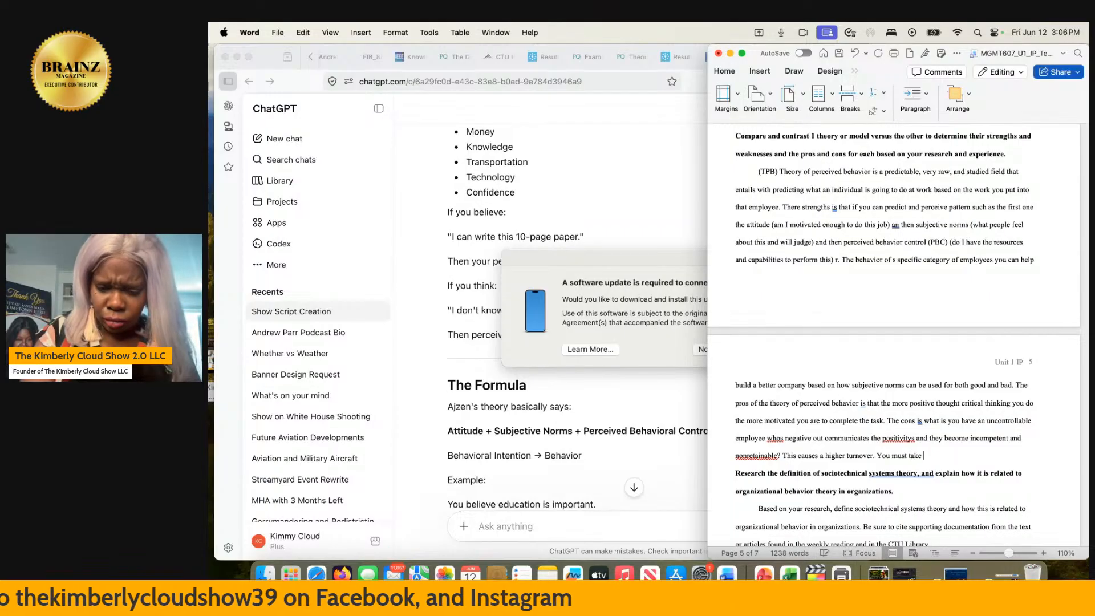
text(control of)
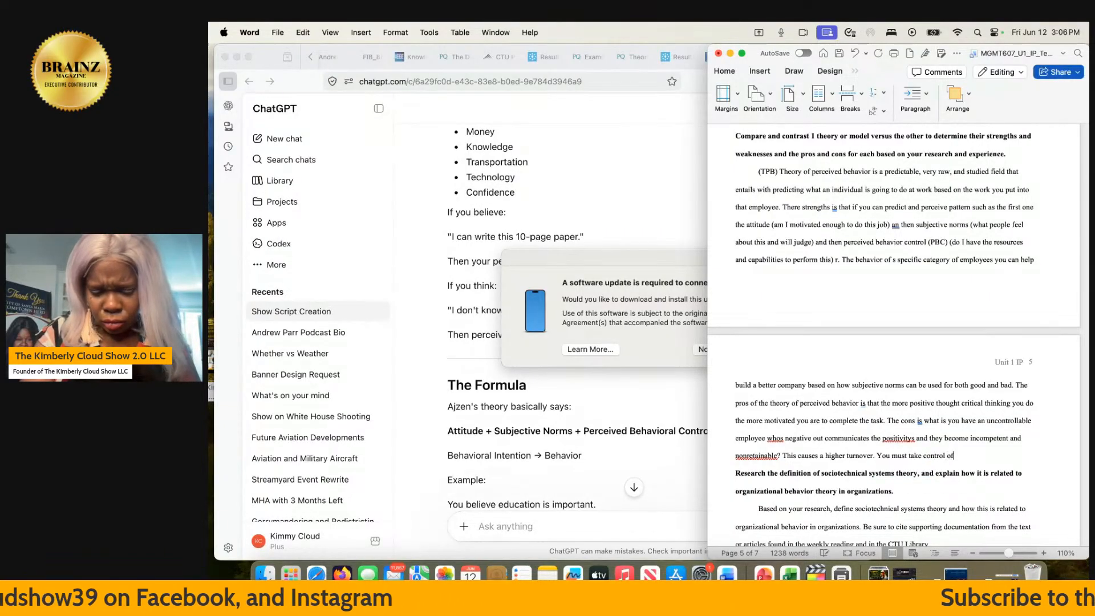
text( your comp)
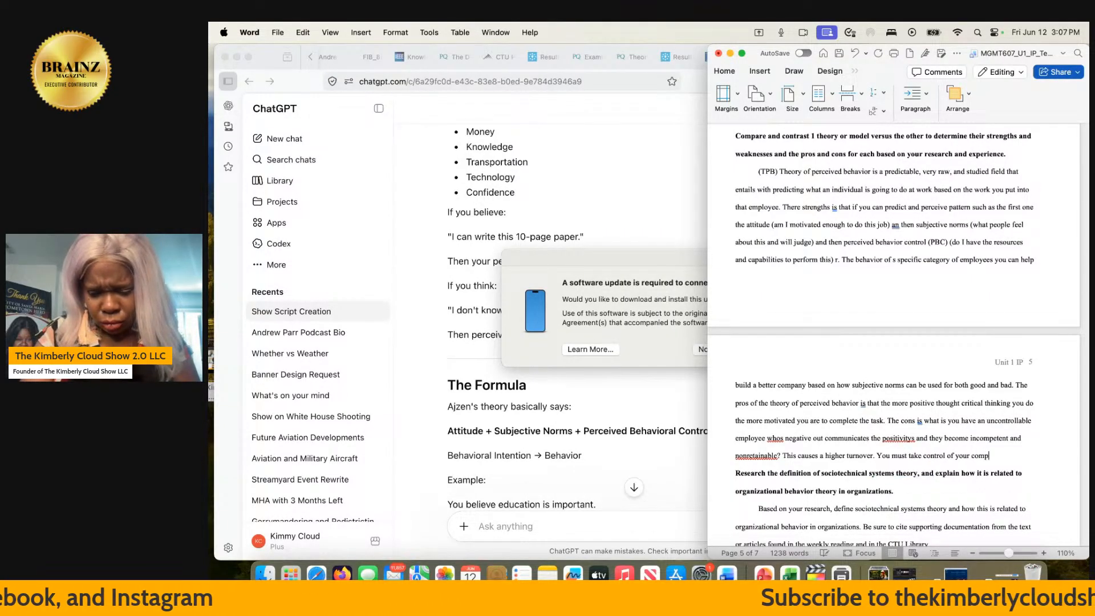
text(any when p)
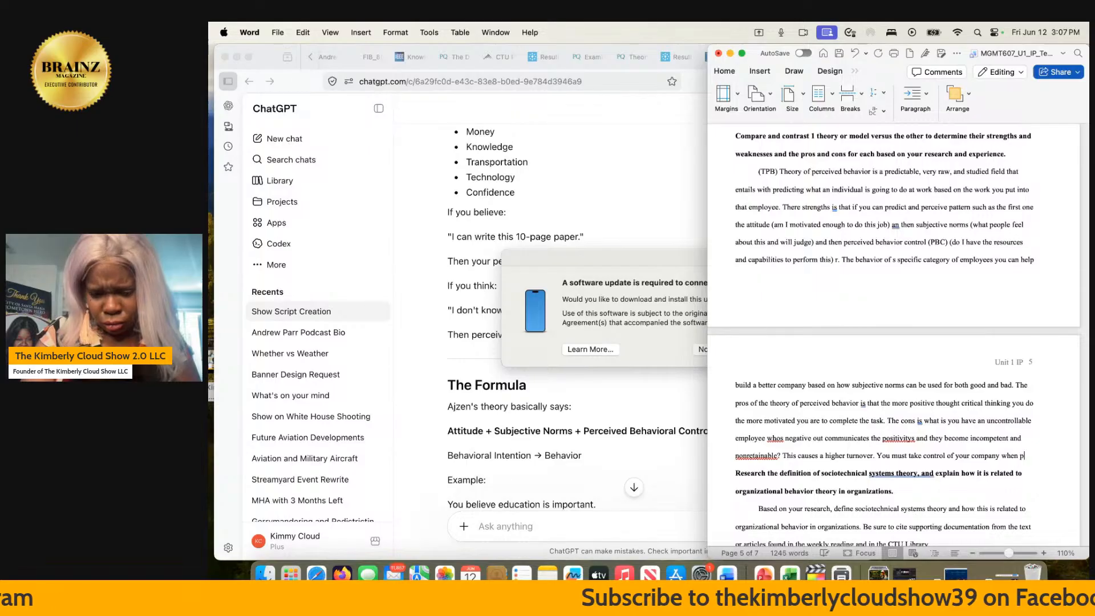
text(eople start )
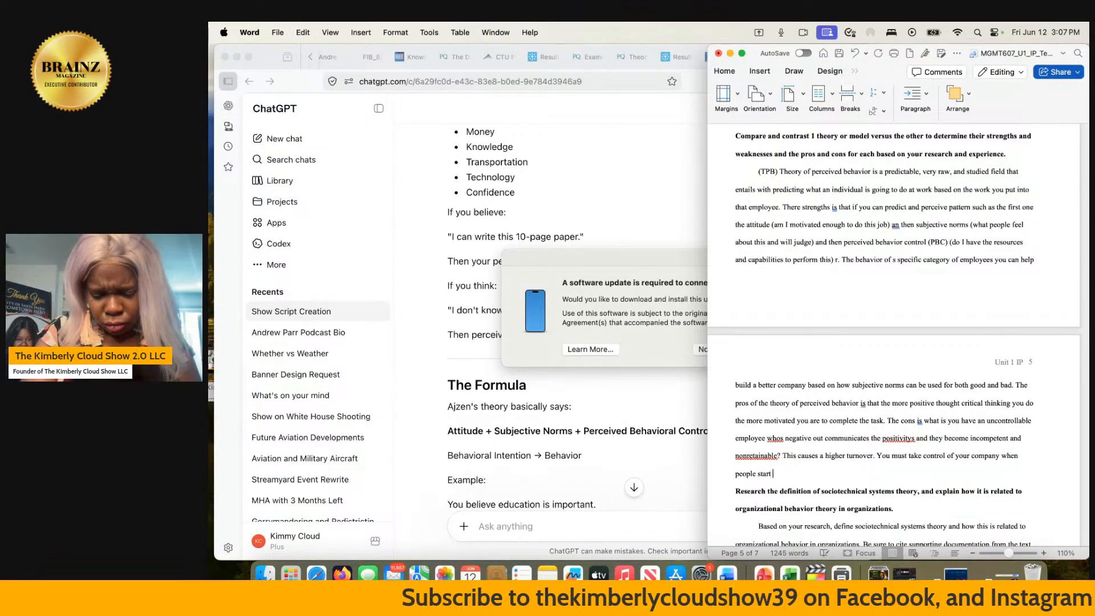
text(getting )
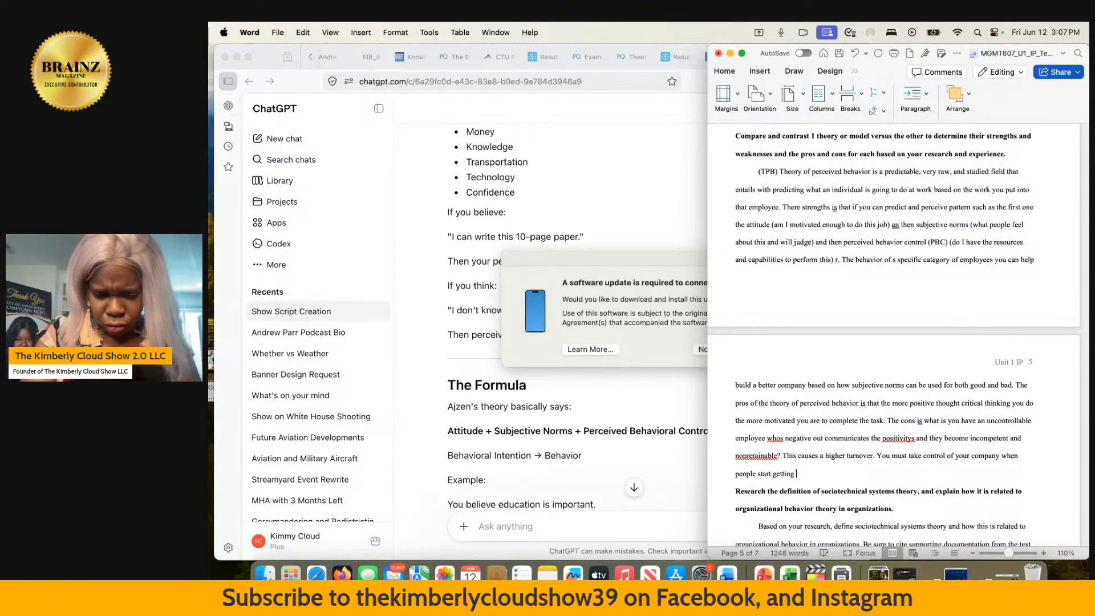
text(fired or )
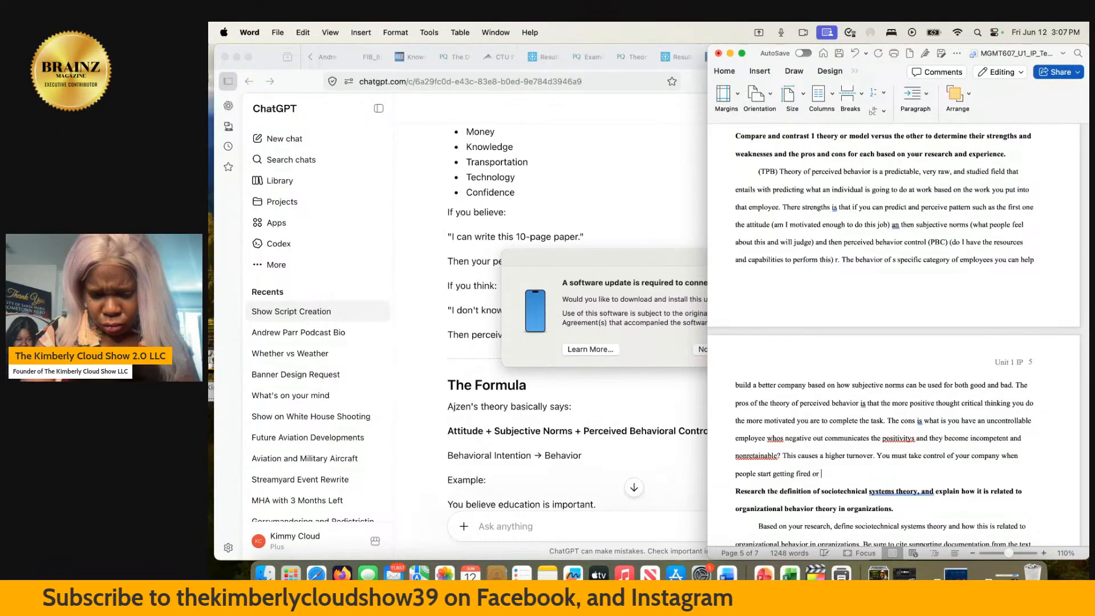
text(quitting.)
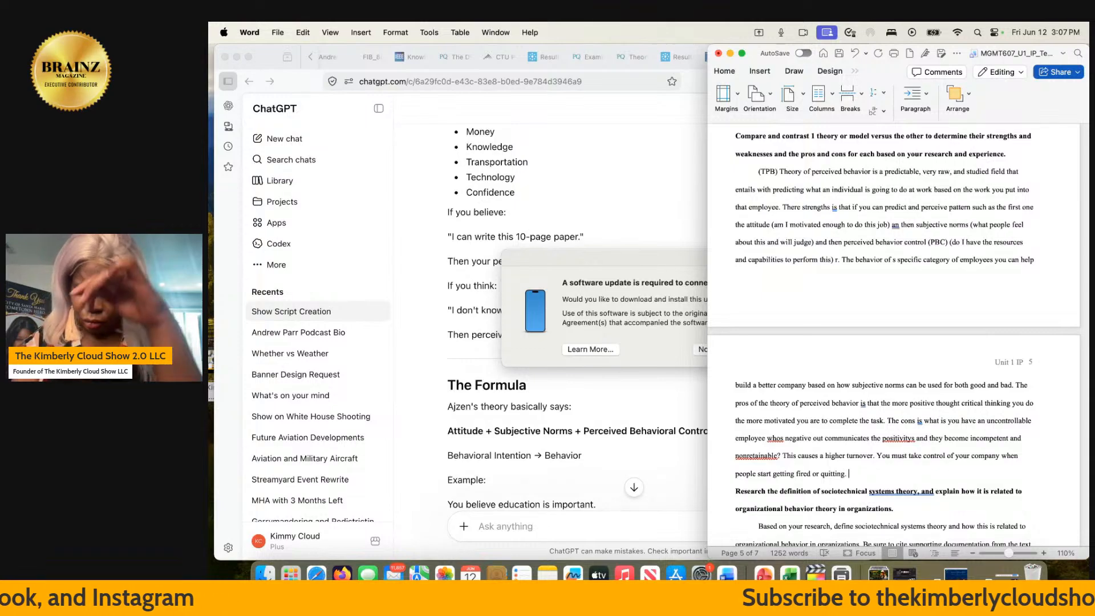
- Split the TPB text after "complete the task." so that "The cons is what is" begins a new paragraph
click(886, 420)
key(Return)
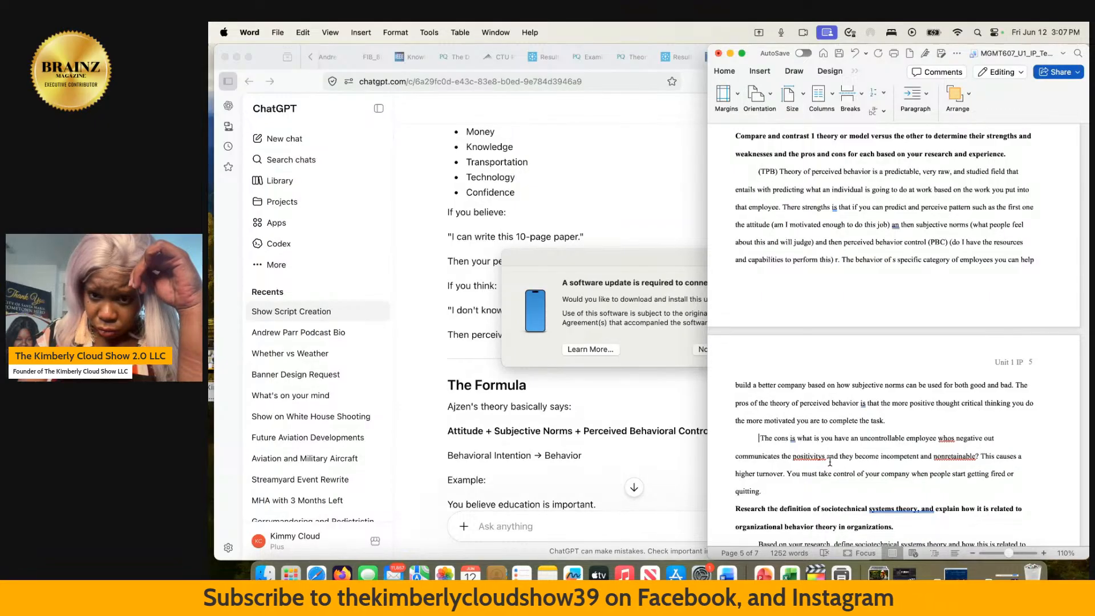
scroll(833, 462, down, 3)
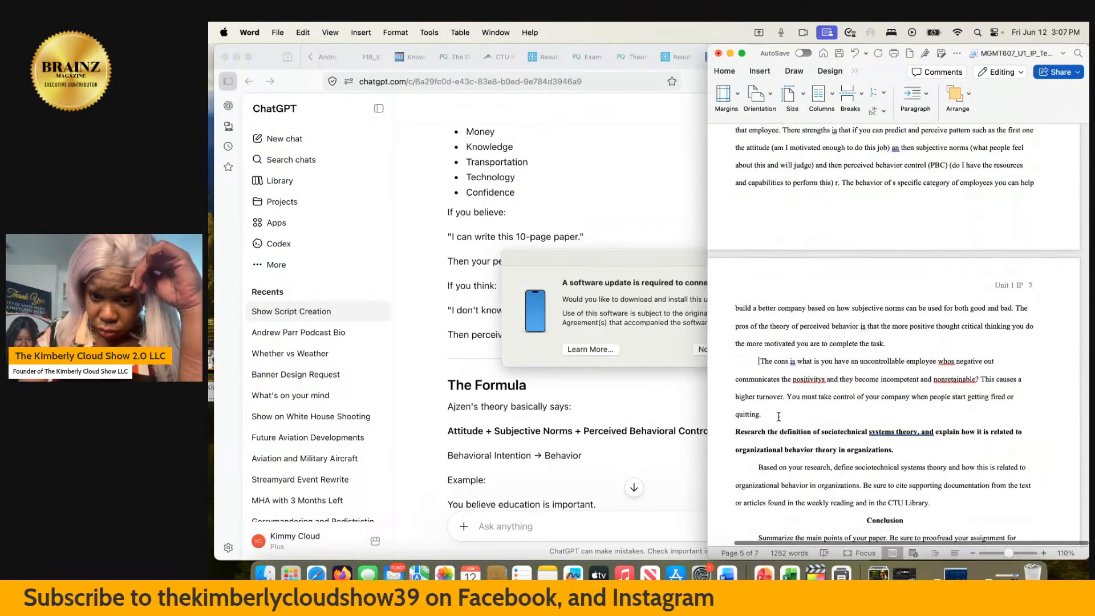
click(774, 415)
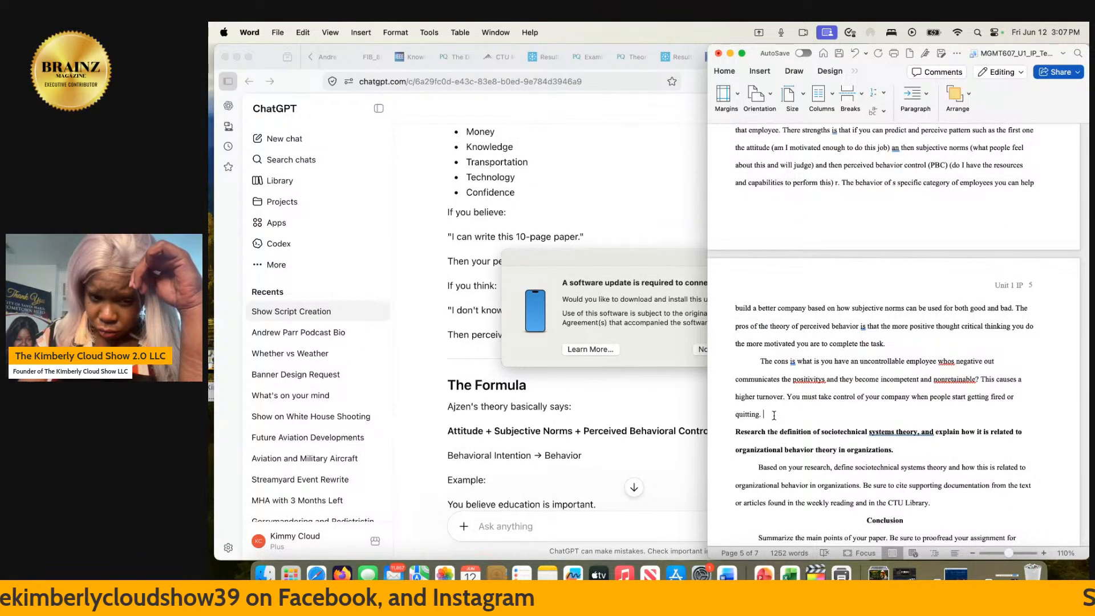
right_click(946, 386)
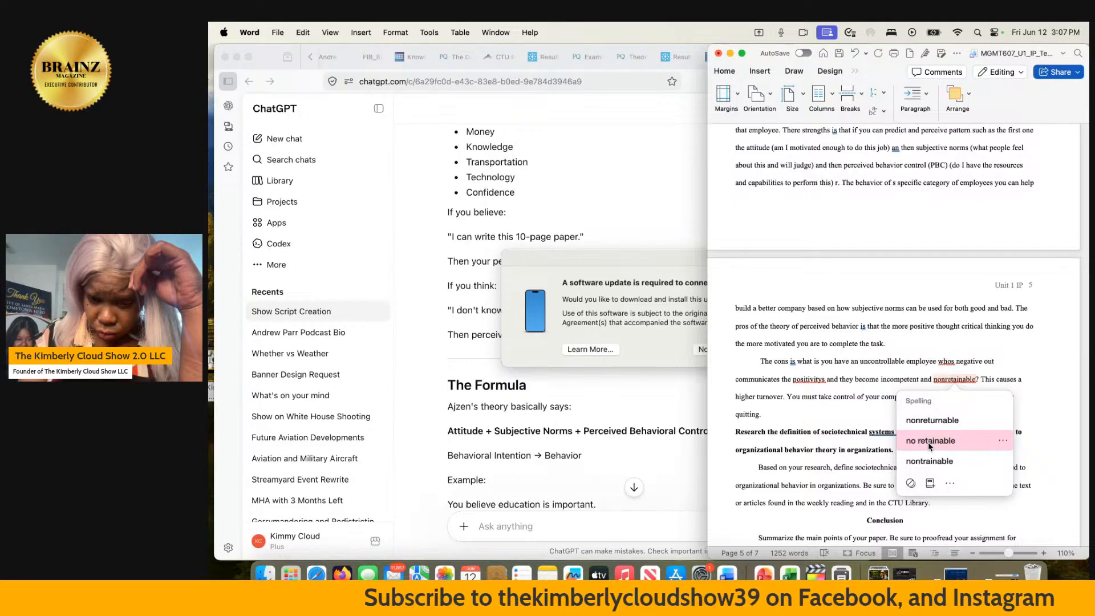
click(869, 367)
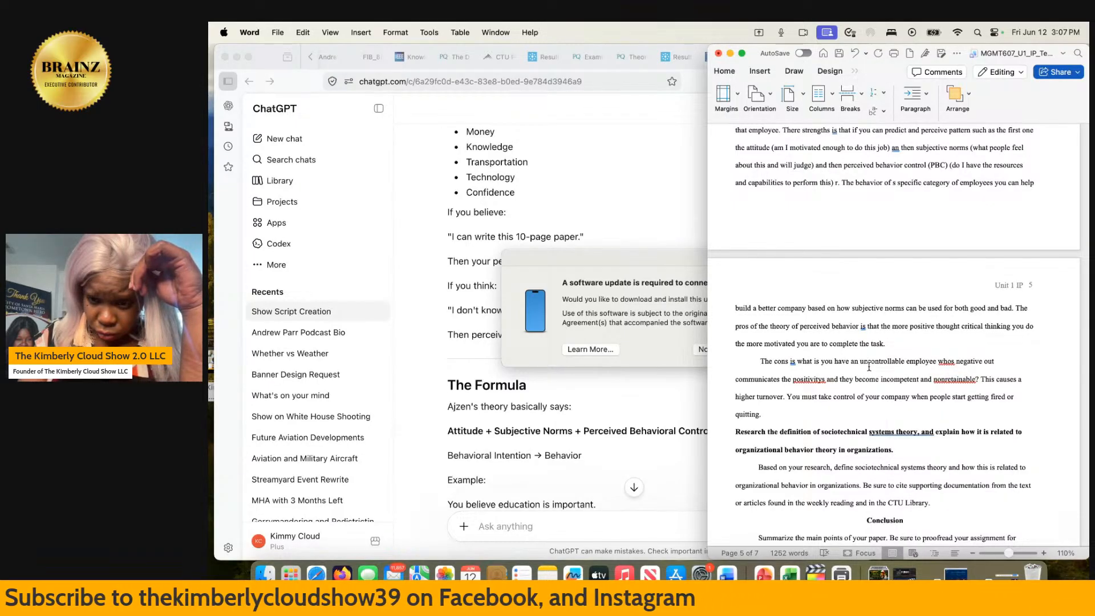
- Start a new sentence after "quitting." at the end of the cons paragraph with "Second pro is"
click(770, 416)
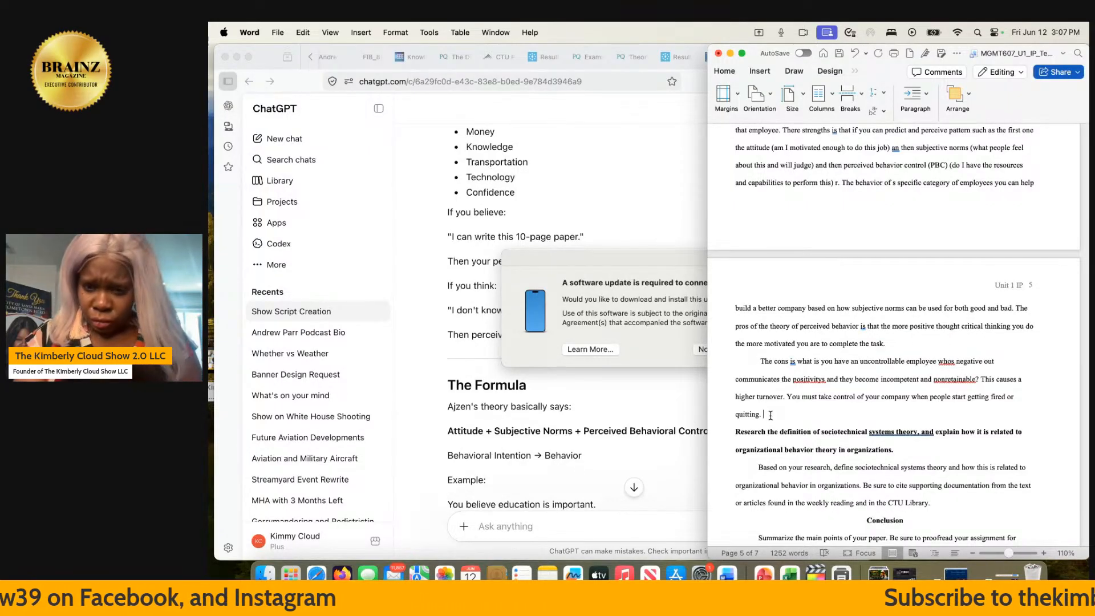
scroll(770, 416, up, 2)
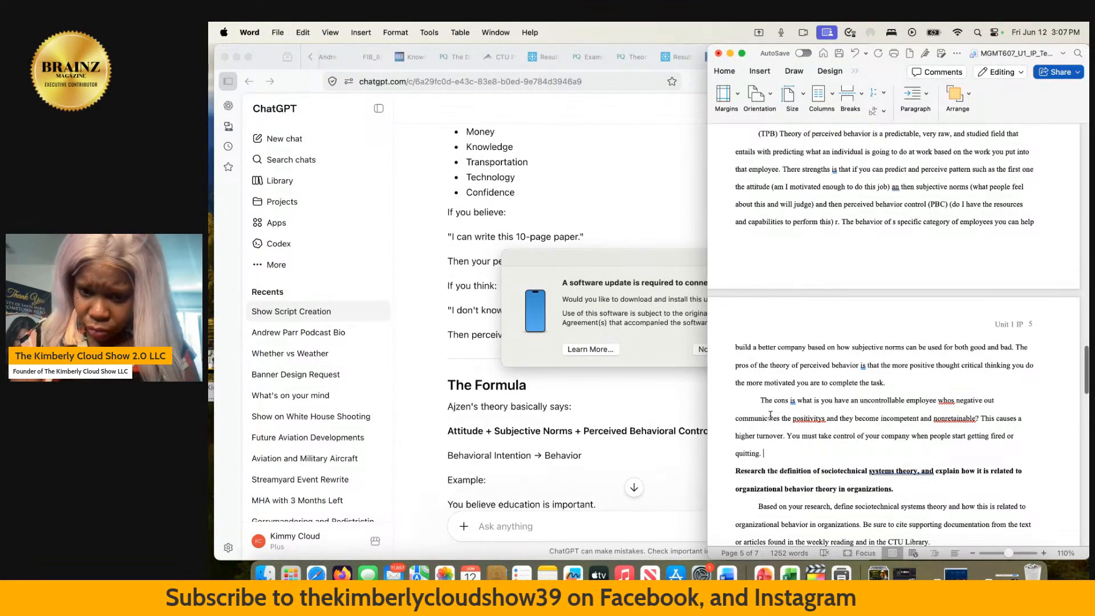
scroll(770, 415, up, 2)
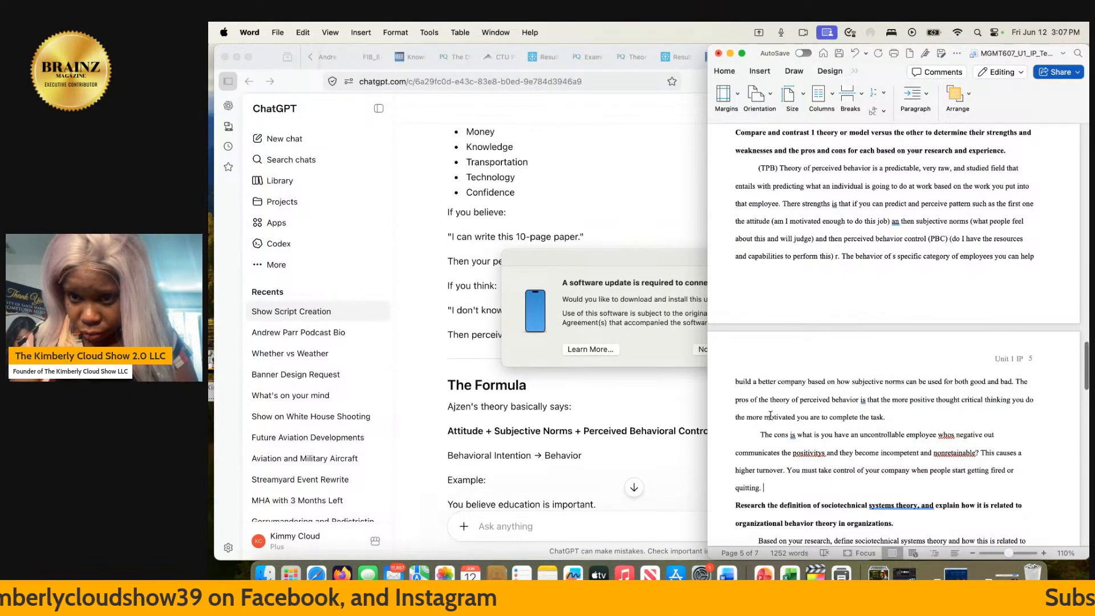
scroll(770, 415, down, 4)
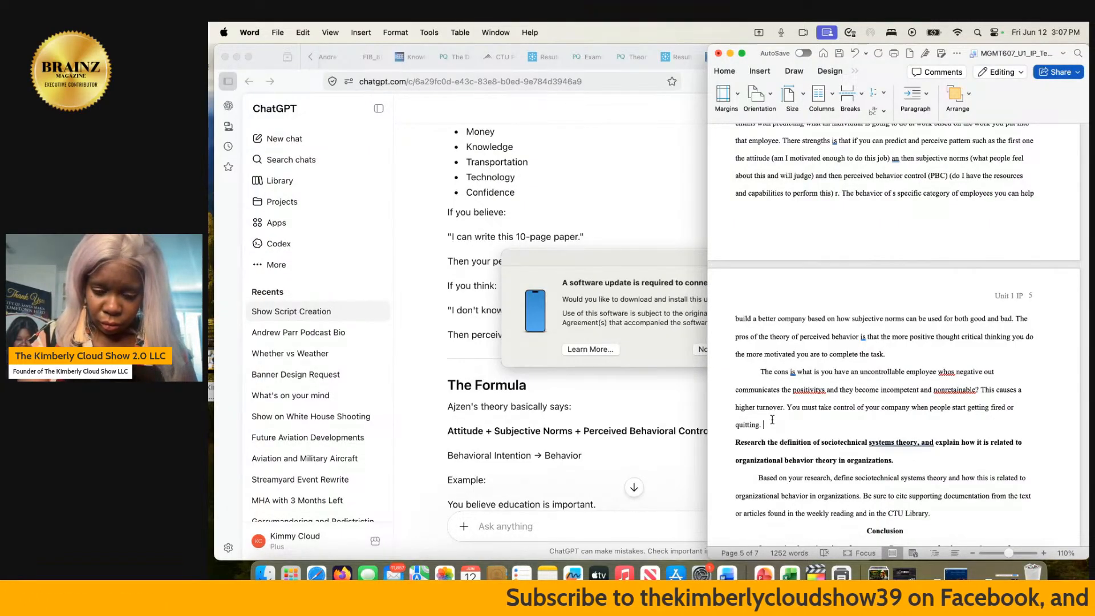
text(Seo)
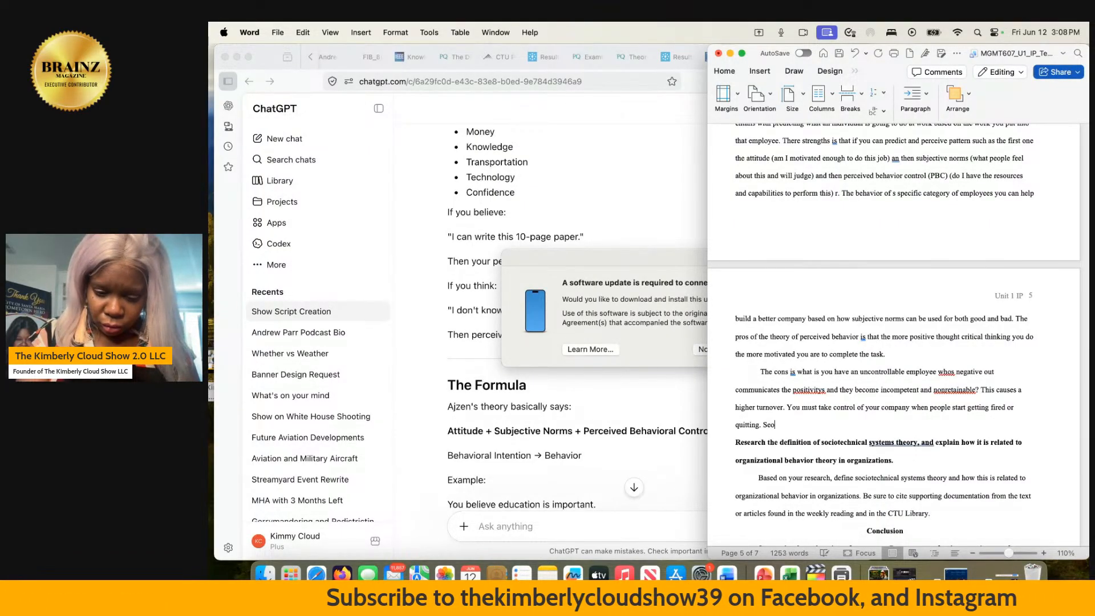
text(ndc)
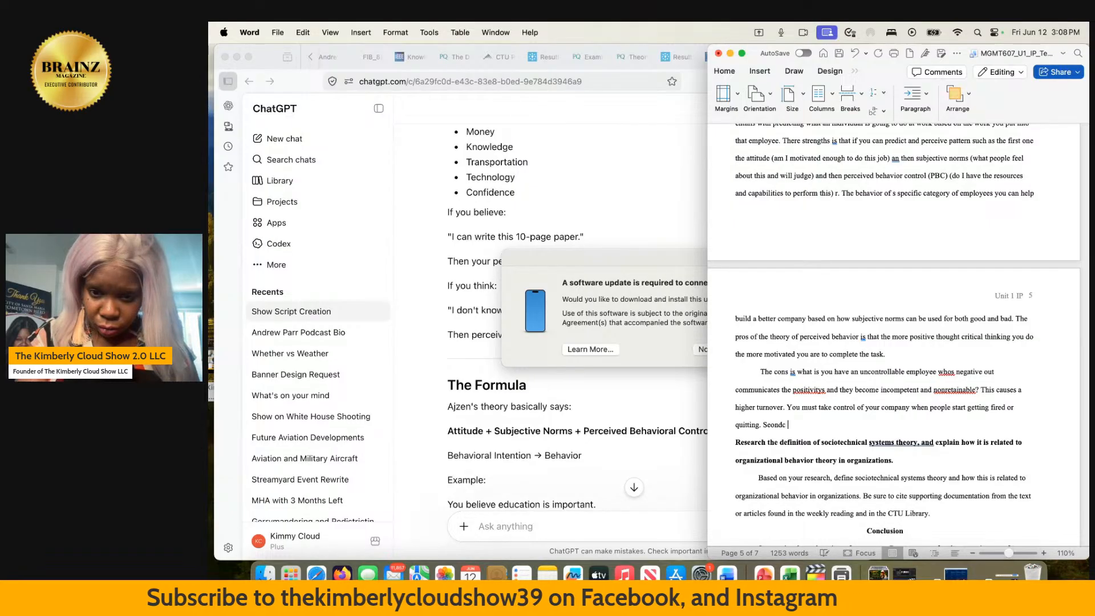
key(BackSpace)
key(BackSpace)
key(BackSpace)
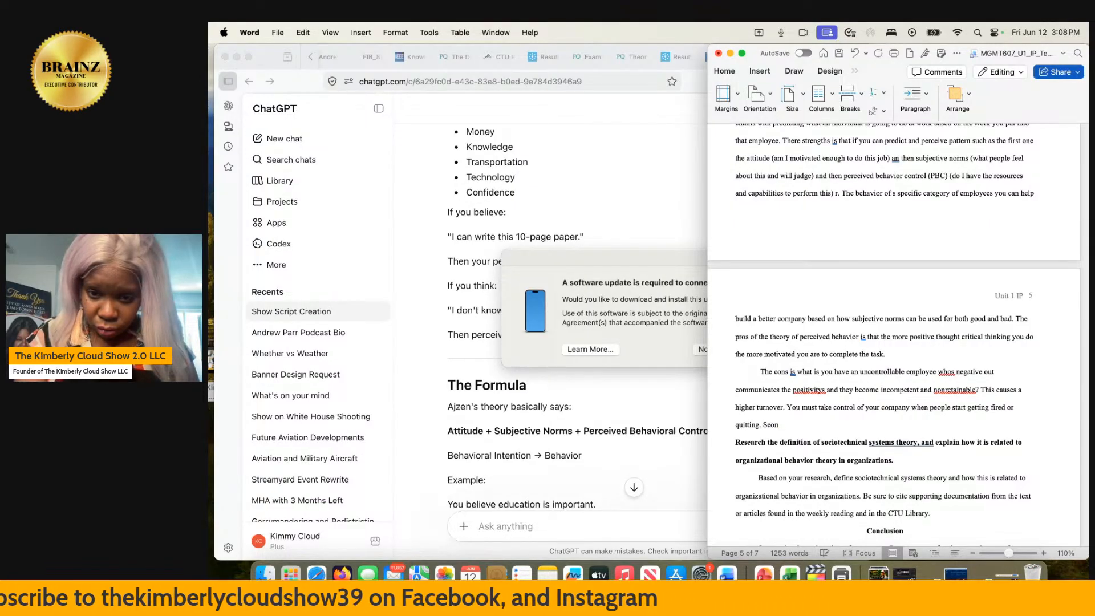
text(cond )
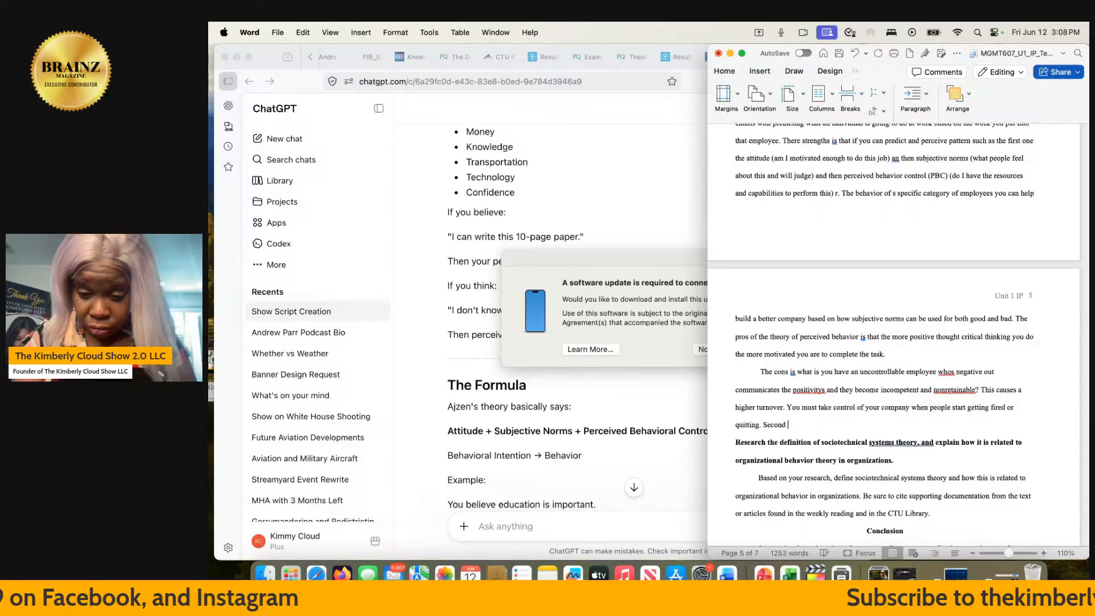
text(pro is )
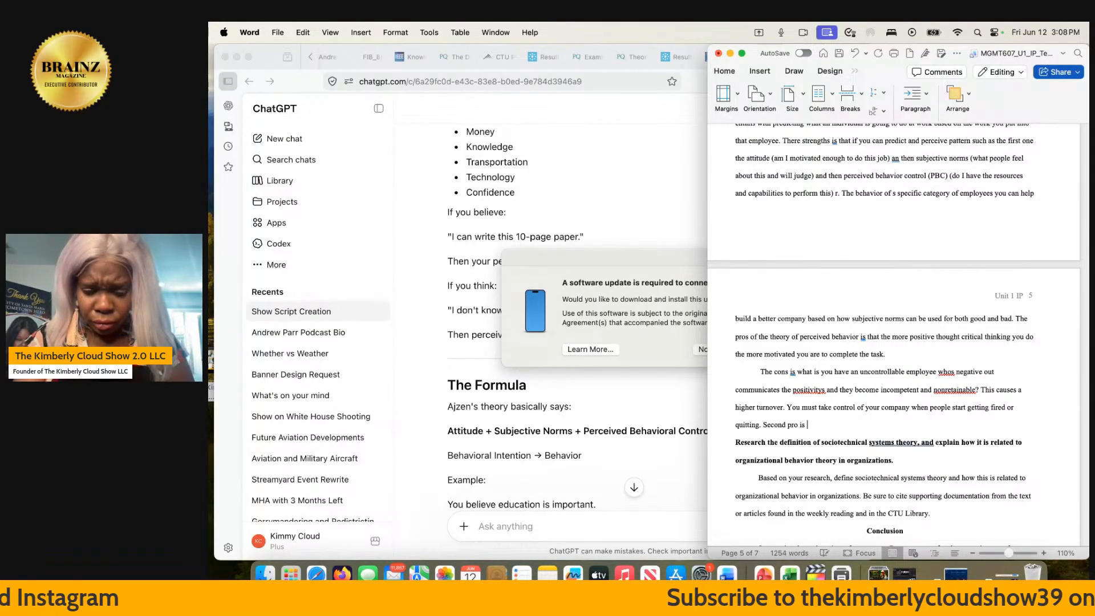
text(for (P)
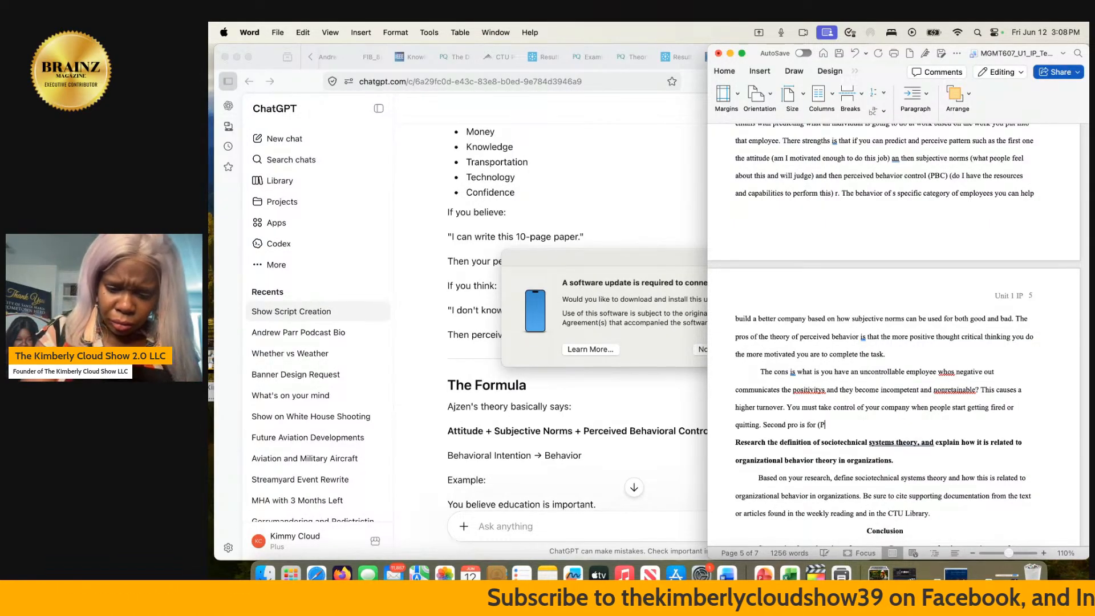
text(BC) percie)
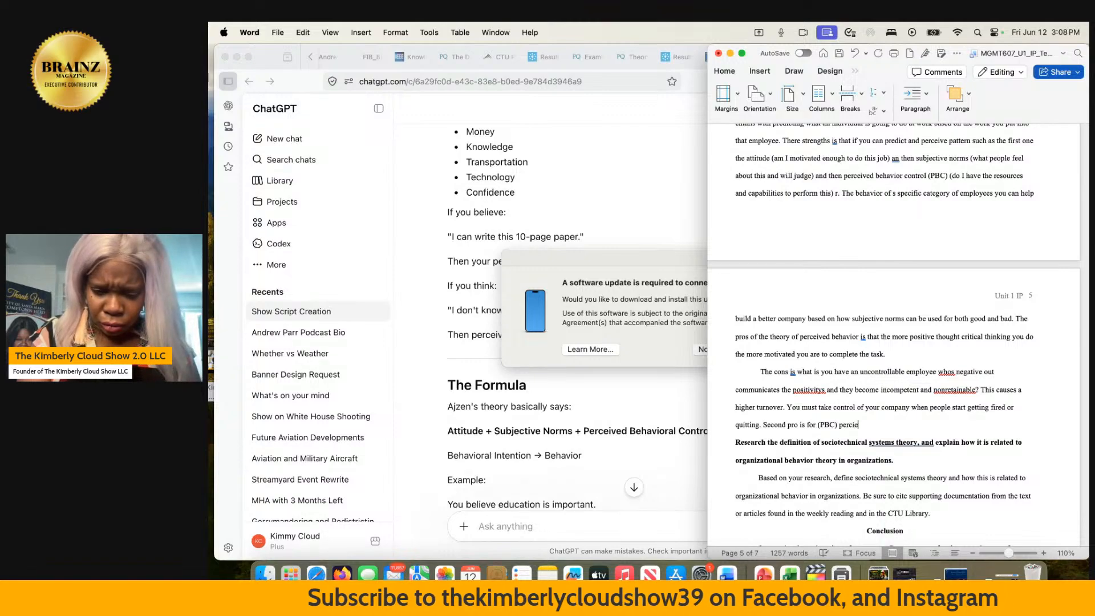
key(BackSpace)
key(BackSpace)
text(eived behavio)
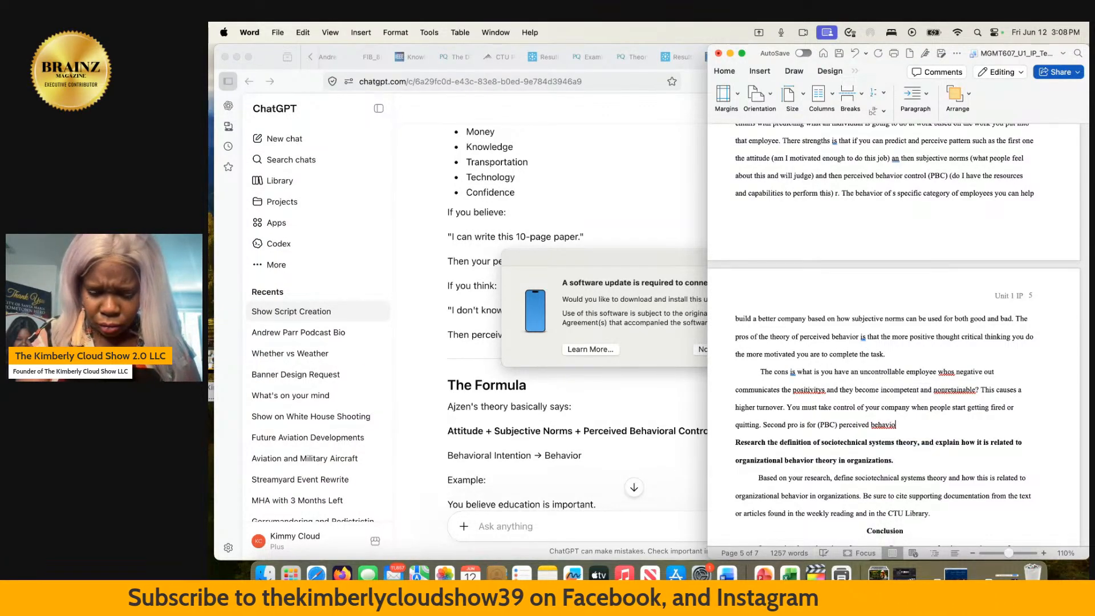
text(r control)
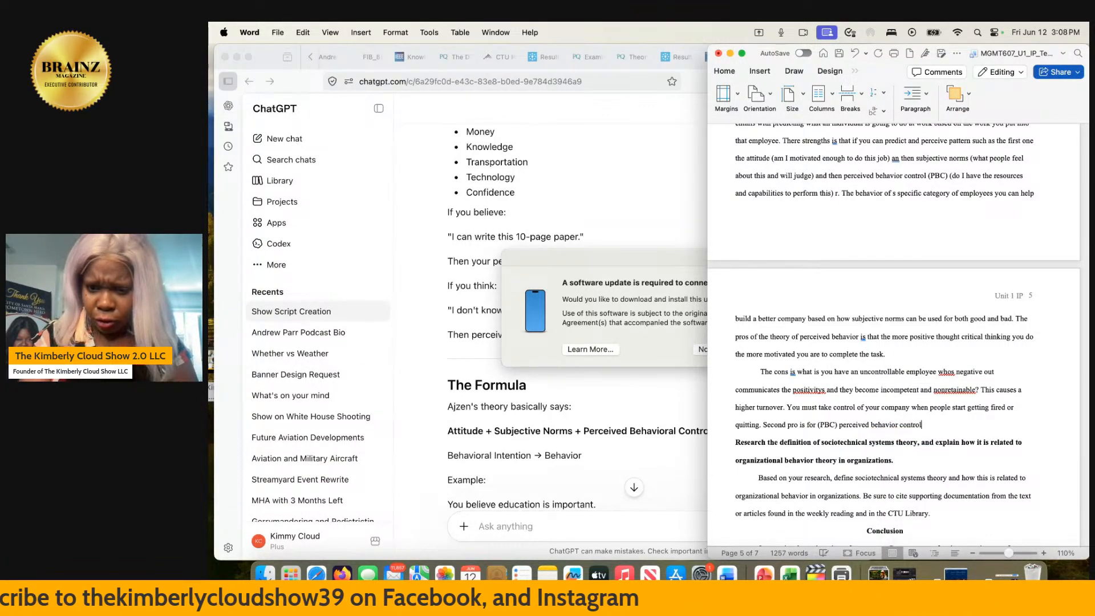
text(. )
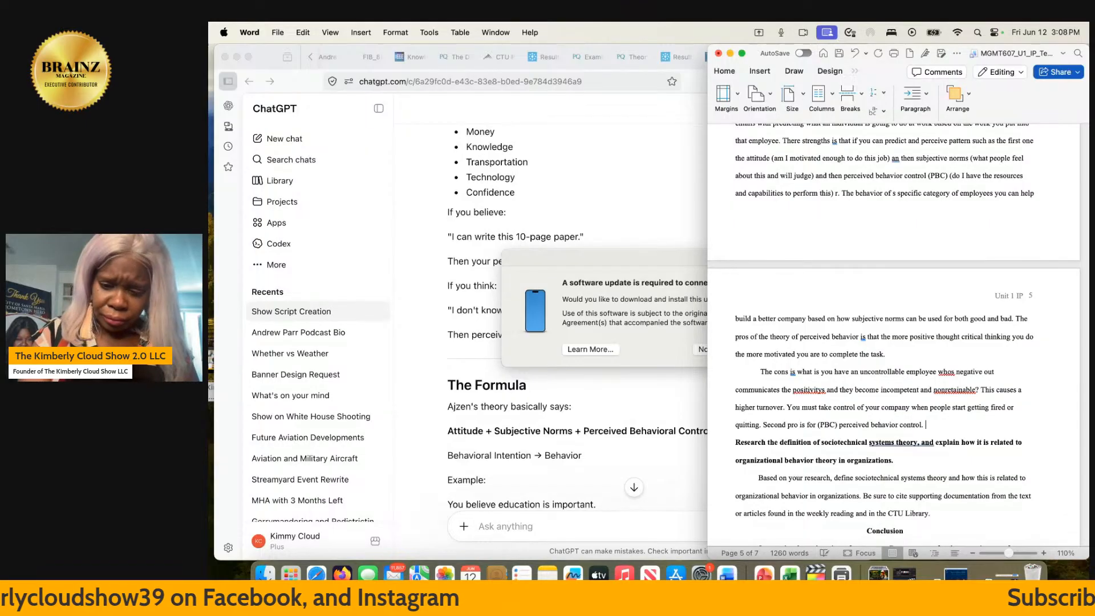
text(Am )
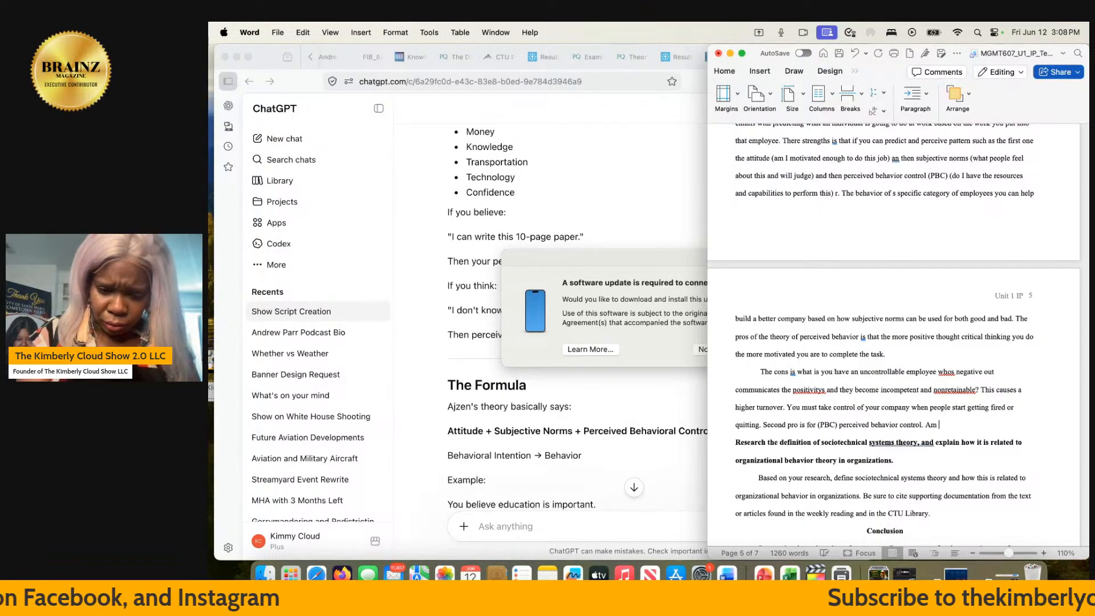
text(I going t)
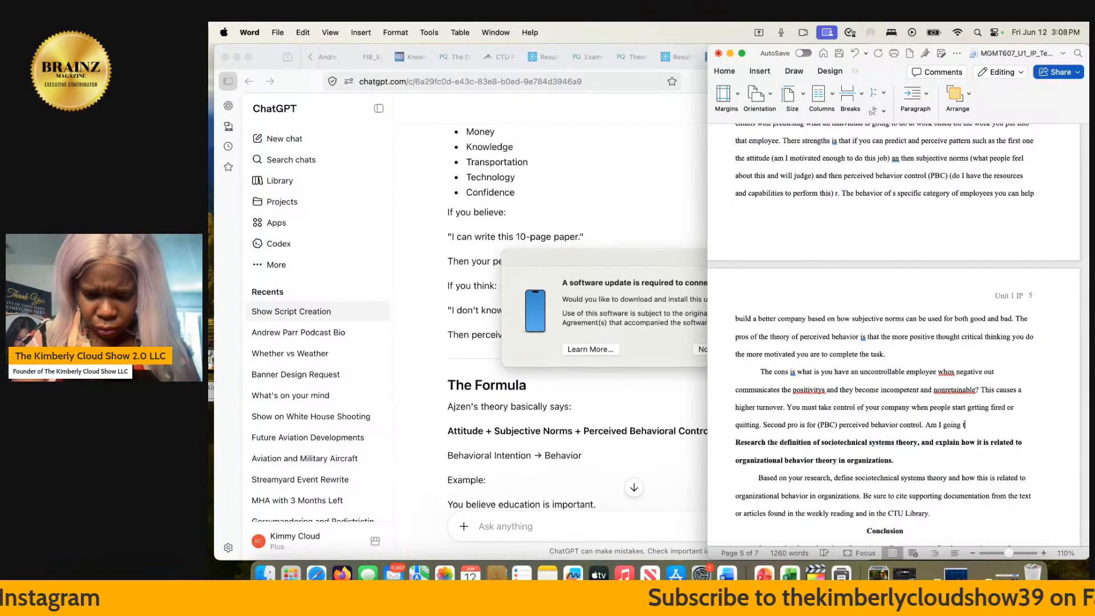
text(o be able )
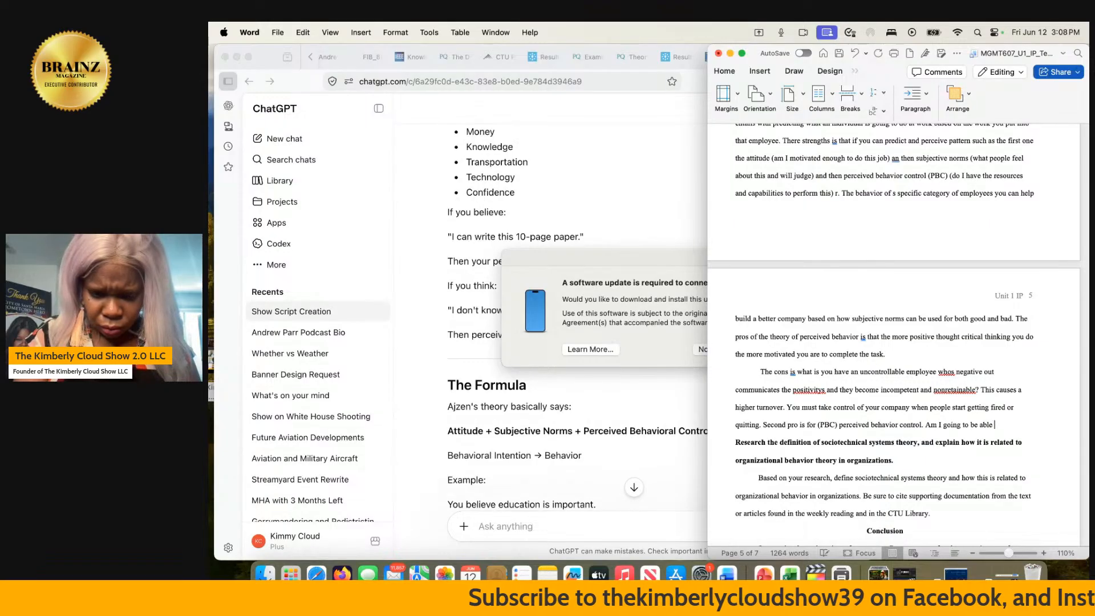
text(to comphre)
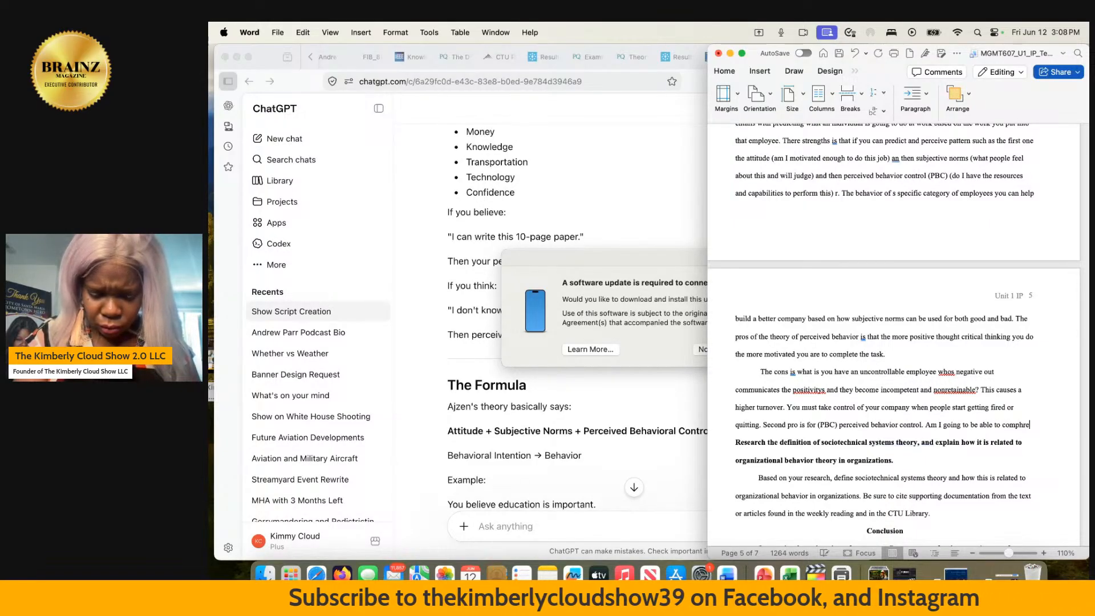
text(hend )
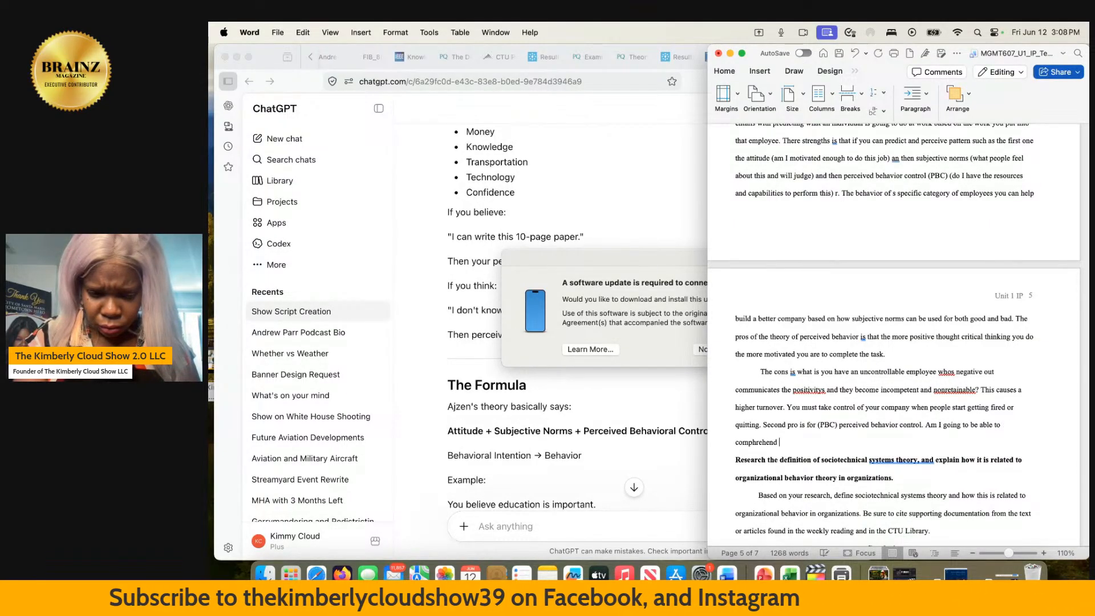
text(through )
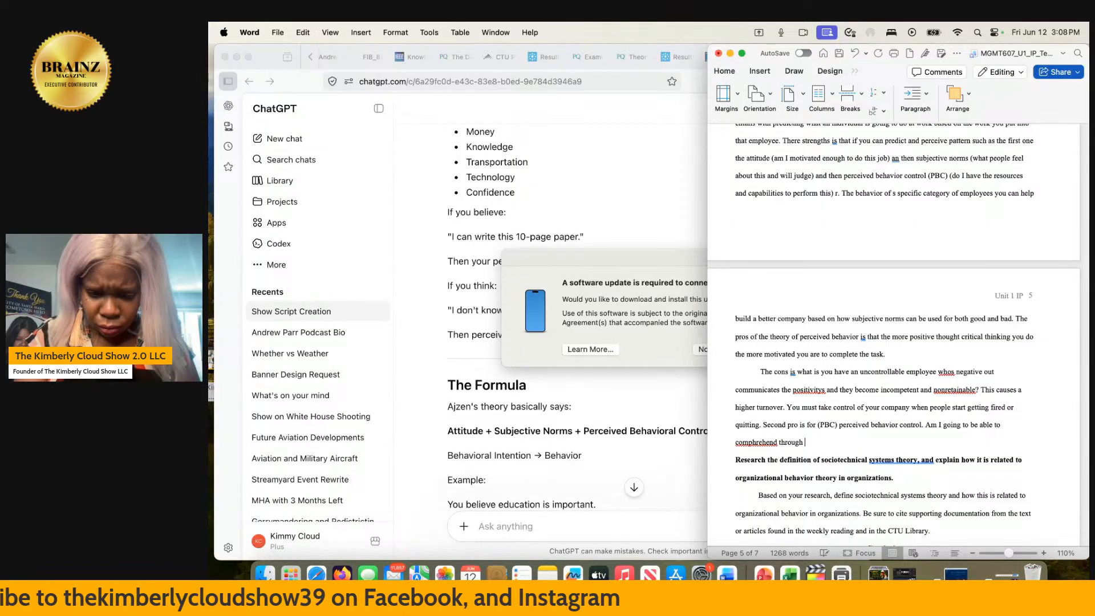
text(financia)
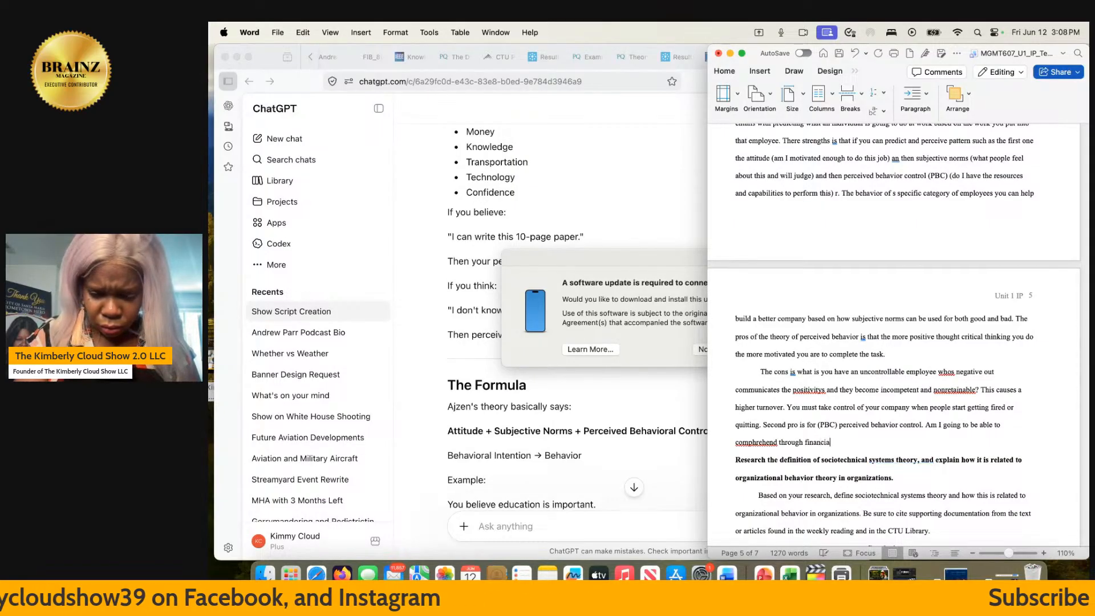
text(l resource)
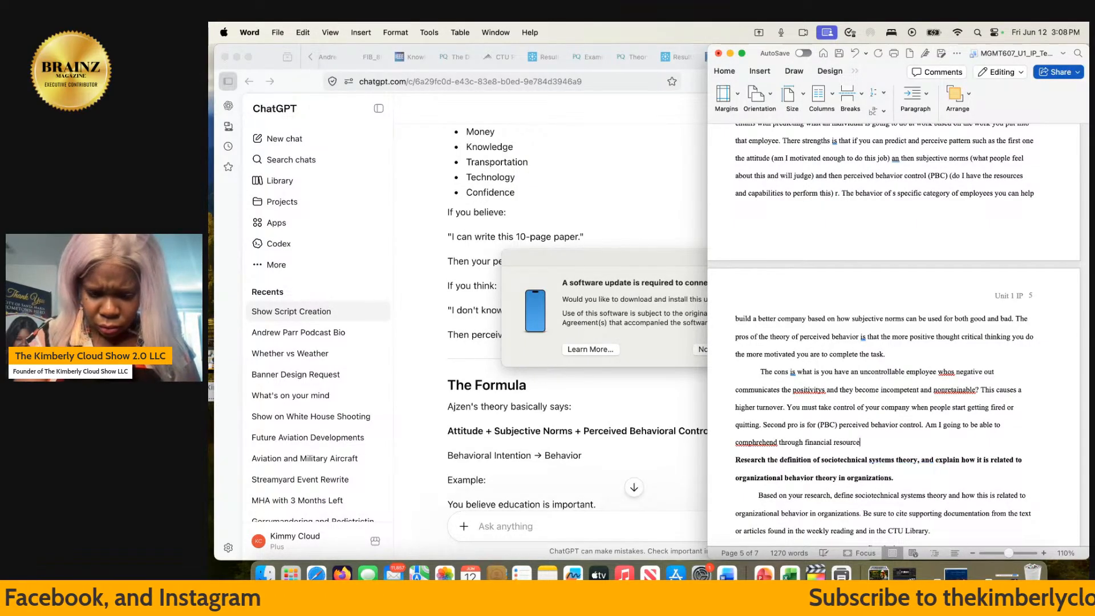
text(s and)
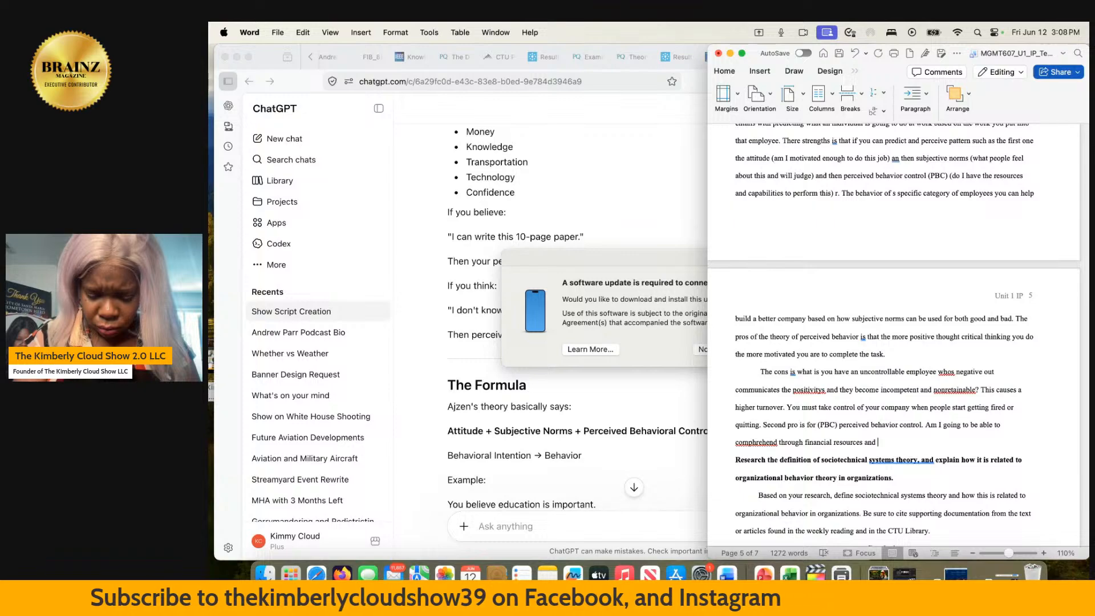
- Continue the question after "financial resources and" with "have the structural capacity to move forward"
text(have the s)
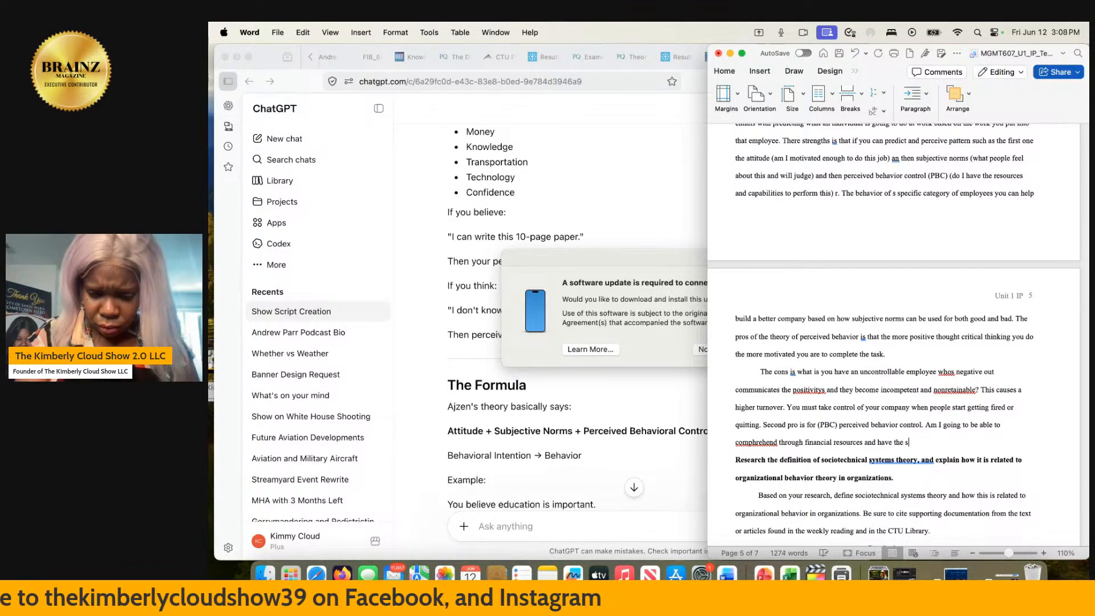
text(tructural)
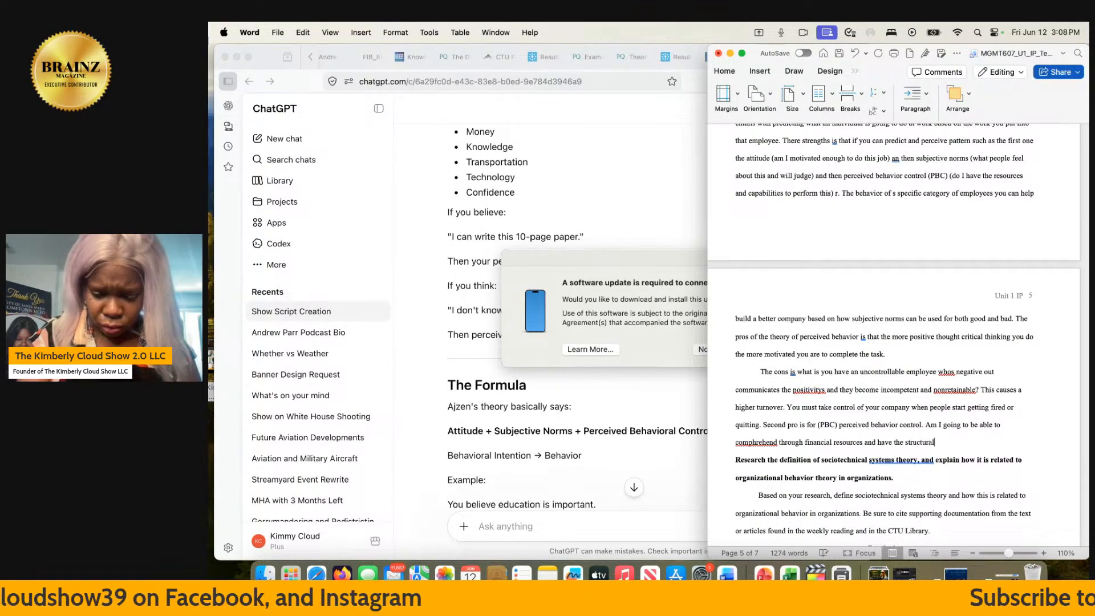
text( capa)
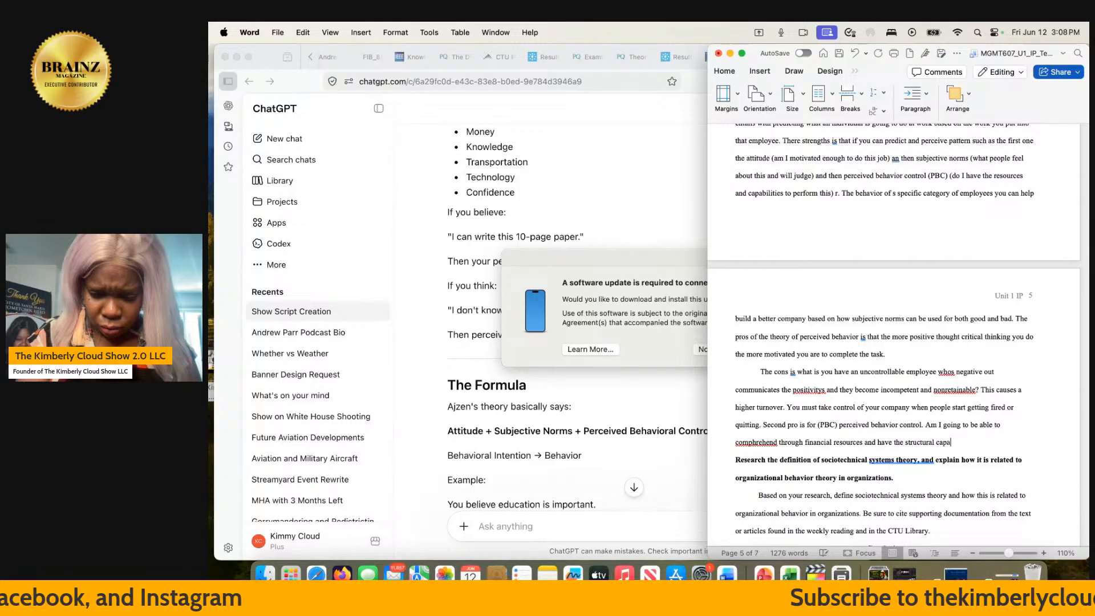
text(city to )
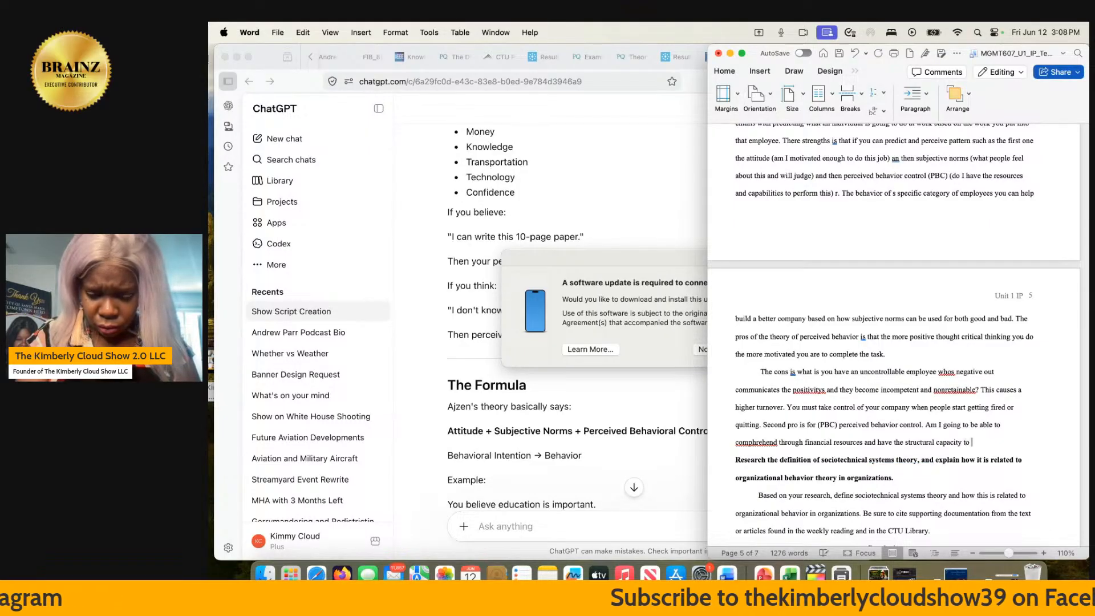
text(move t)
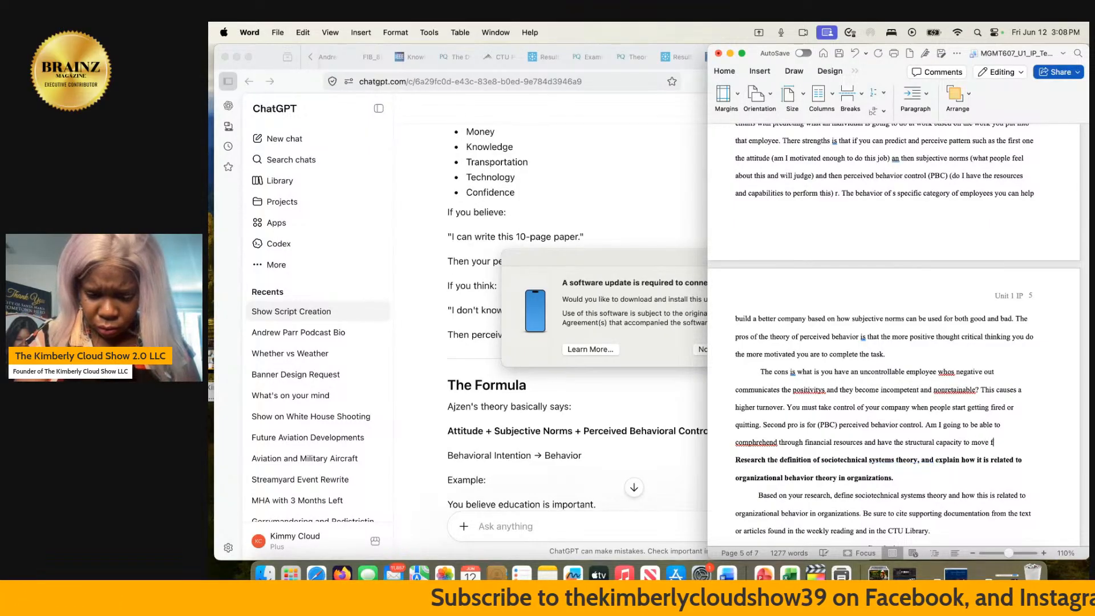
key(BackSpace)
text(forward )
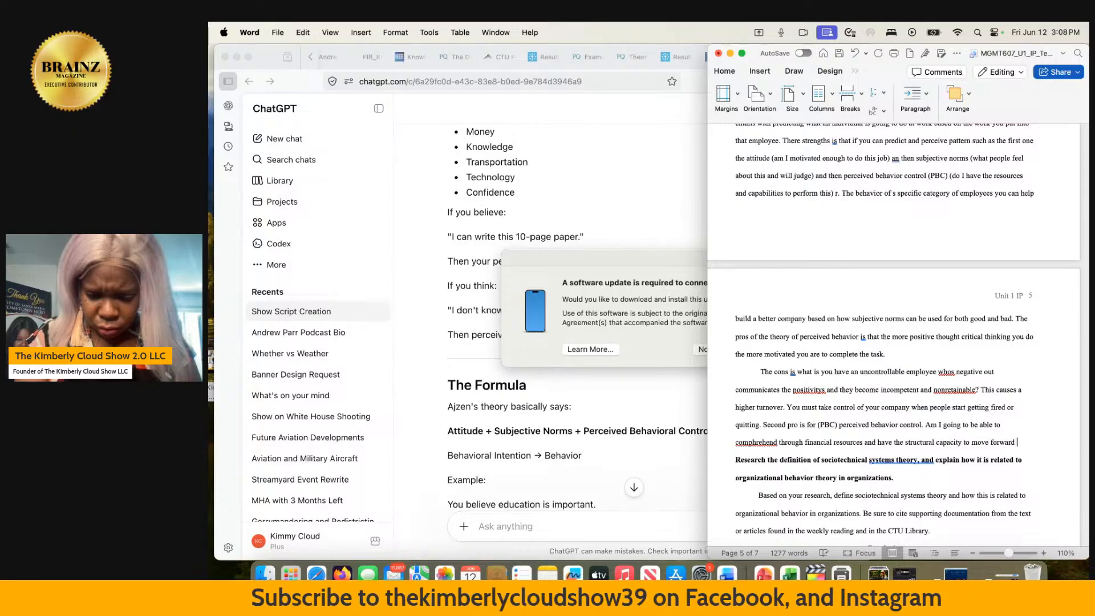
text(with cre)
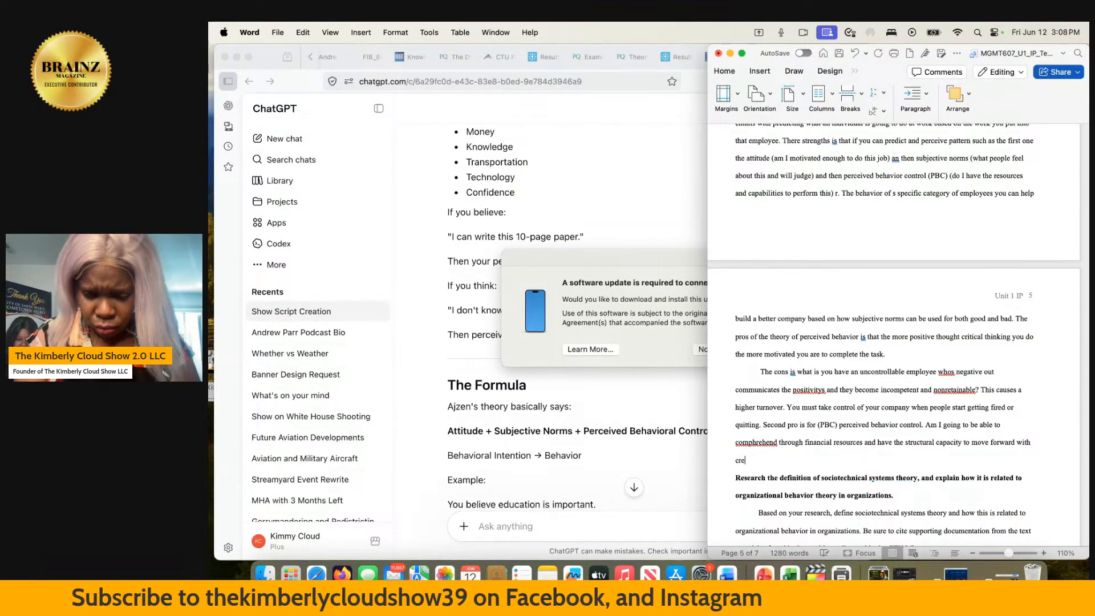
text(ating a)
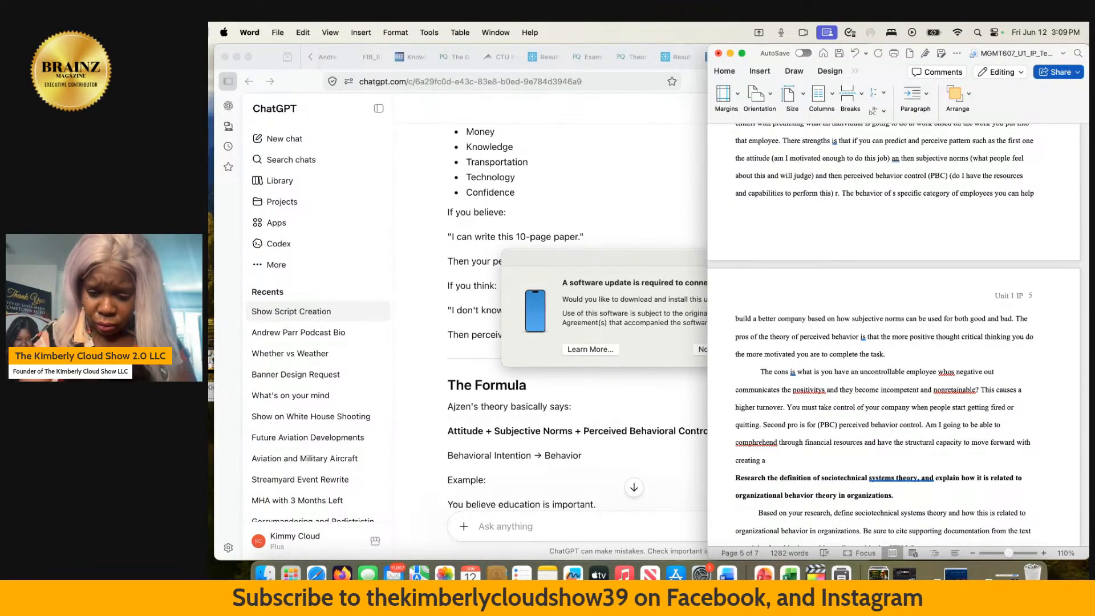
- Finish the question after "move forward" with "with creating a business and positive atmostphere."
text(busin)
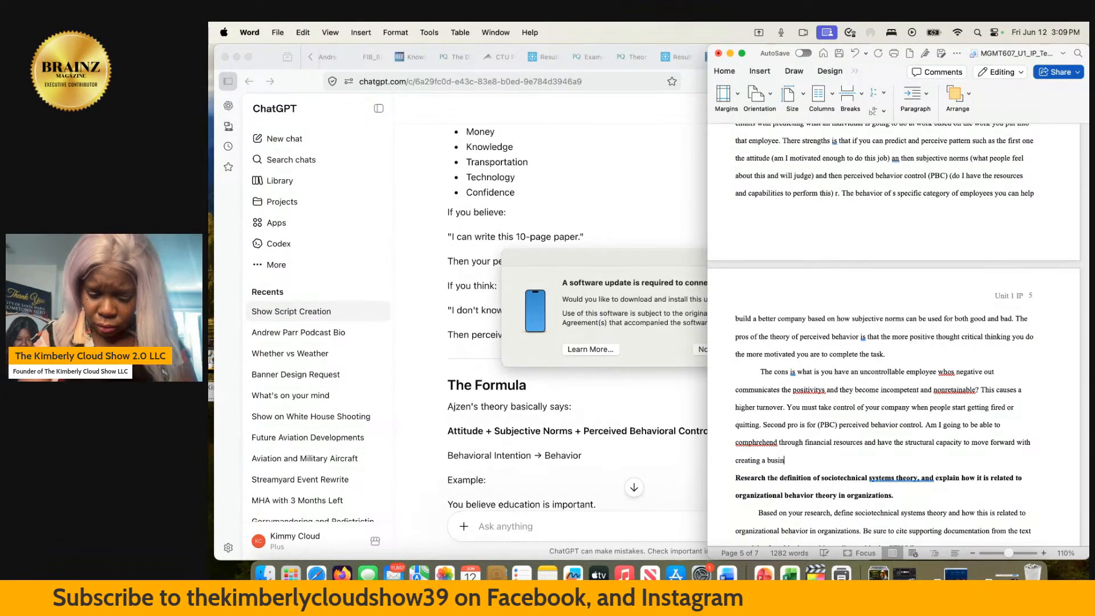
text(ess and p)
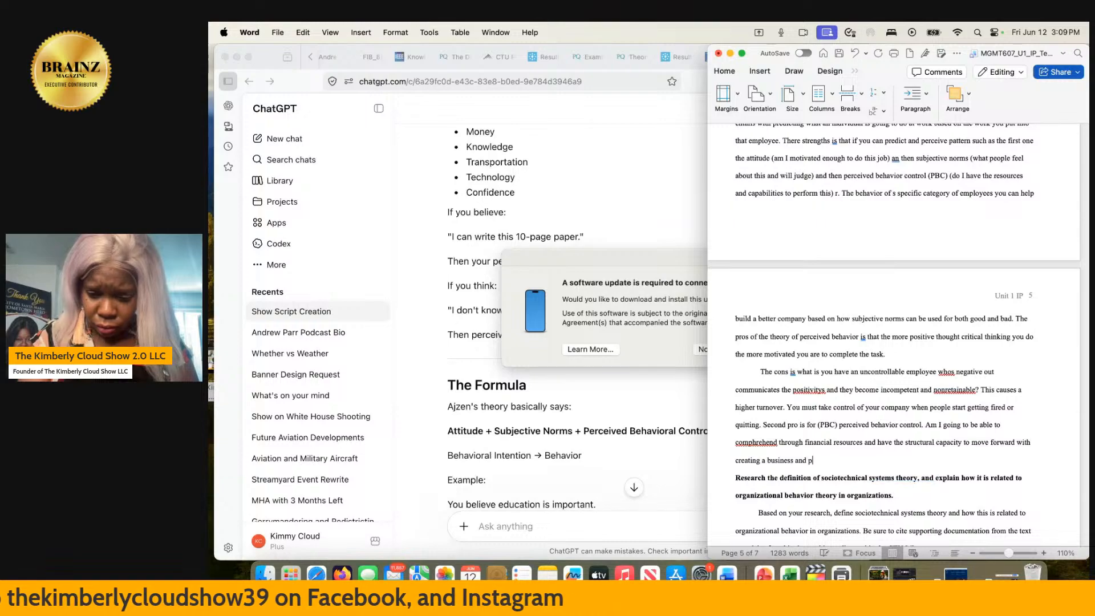
text(ositive atmos)
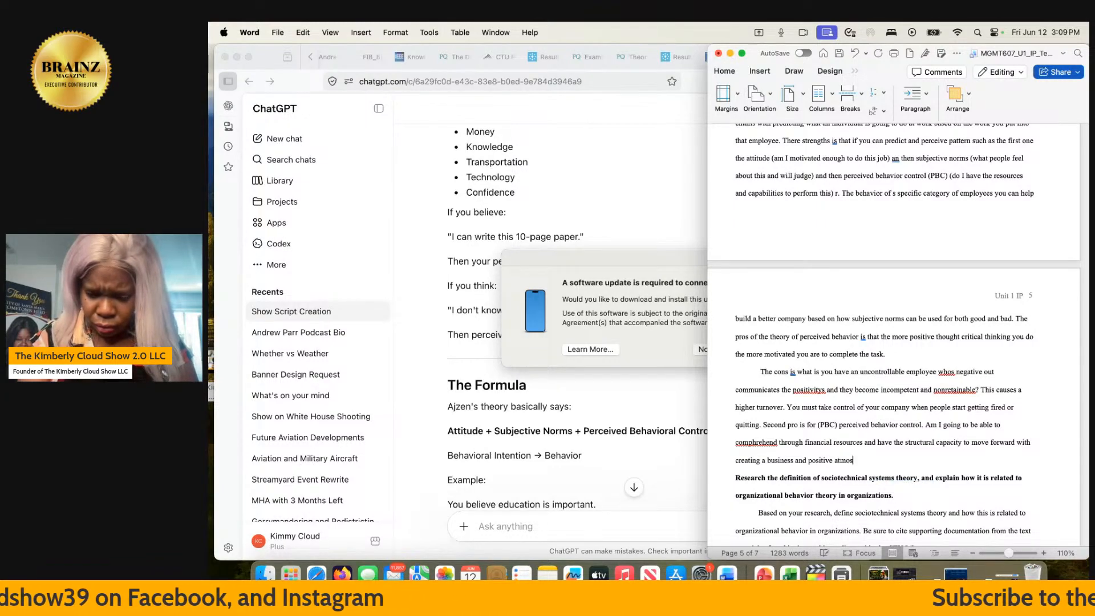
text(tphere)
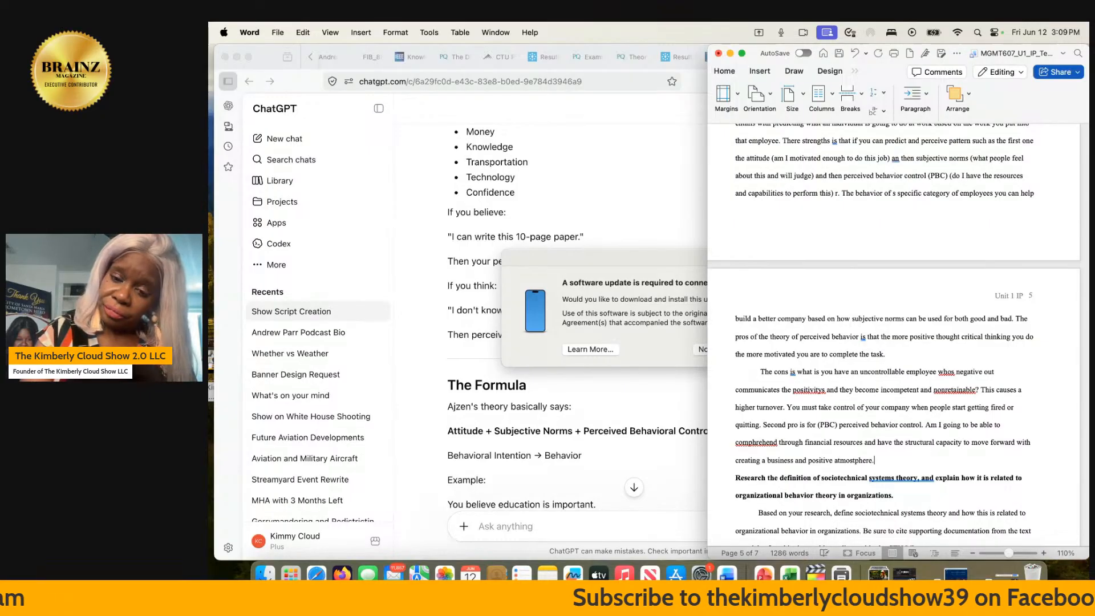
text(.)
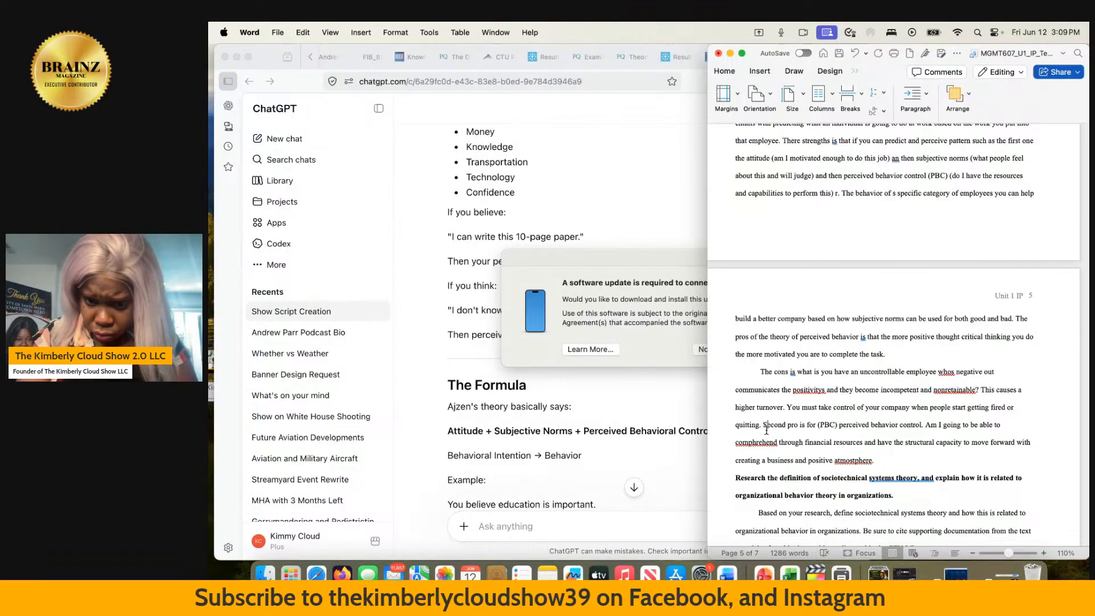
- Change the start of the "Second pro" sentence to "The second pro"
click(766, 426)
key(BackSpace)
text(e s)
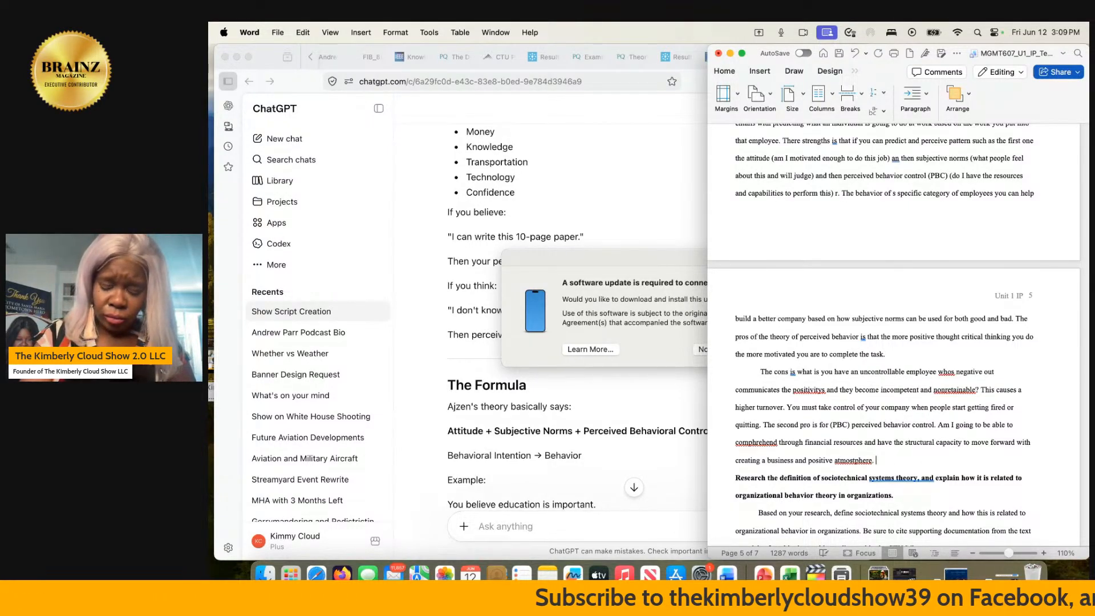
key(BackSpace)
text(f you)
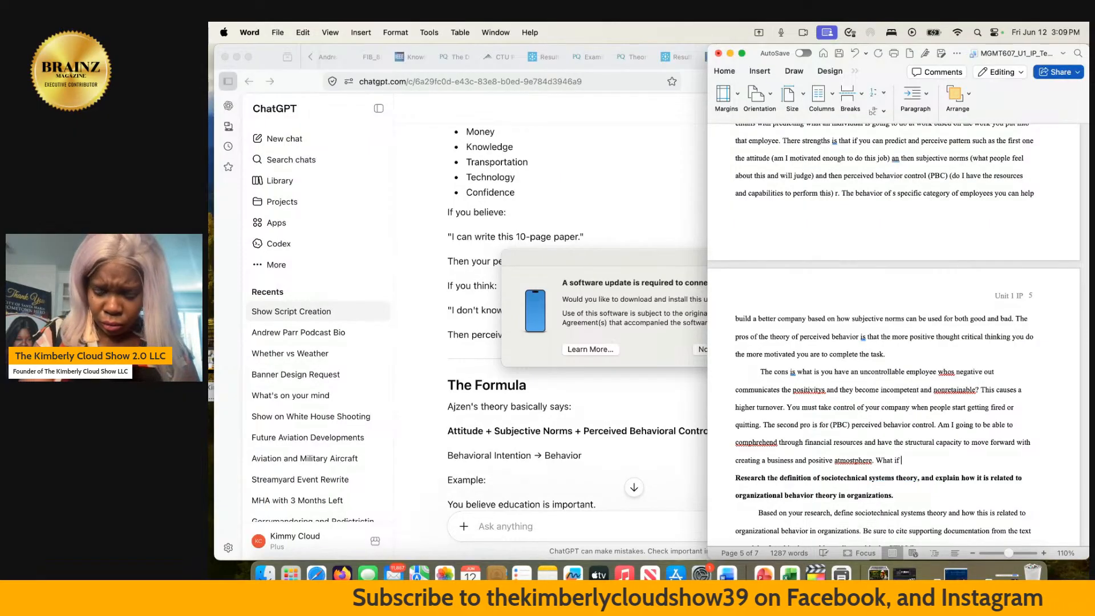
key(BackSpace)
key(BackSpace)
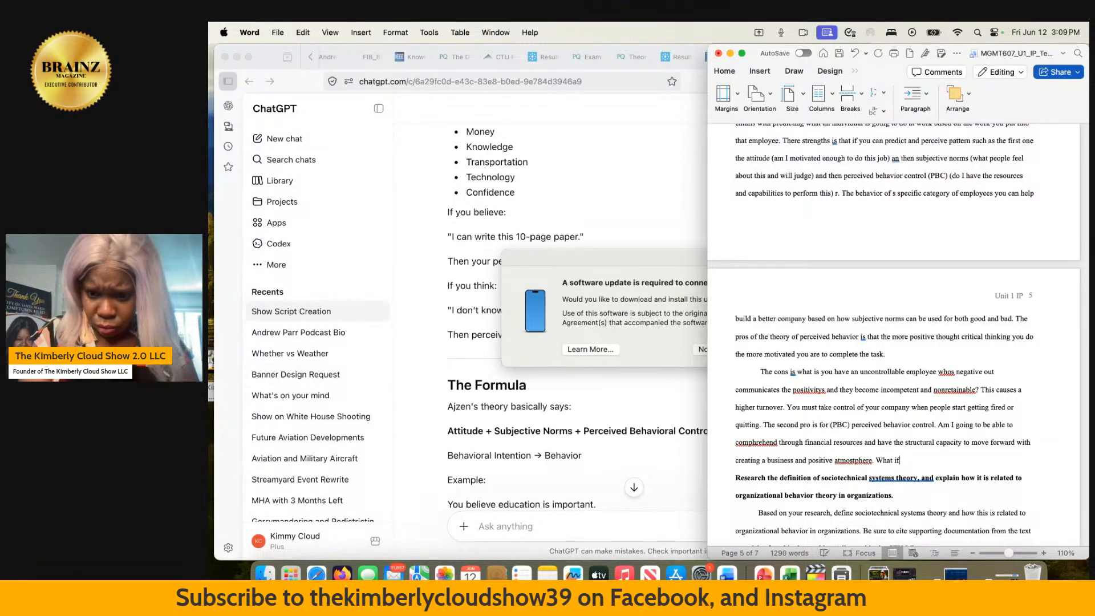
key(BackSpace)
key(BackSpace)
key(BackSpace)
key(BackSpace)
- After the sentence ending in "atmostphere.", begin a new one with "The cons are what if you do not have or invest or"
text(The )
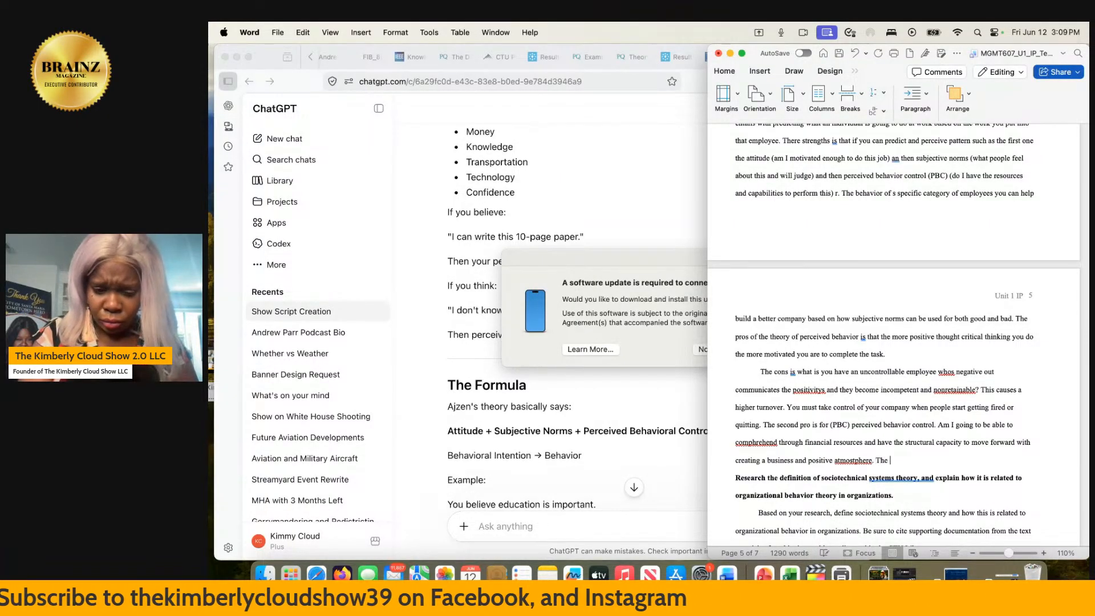
text(cons are w)
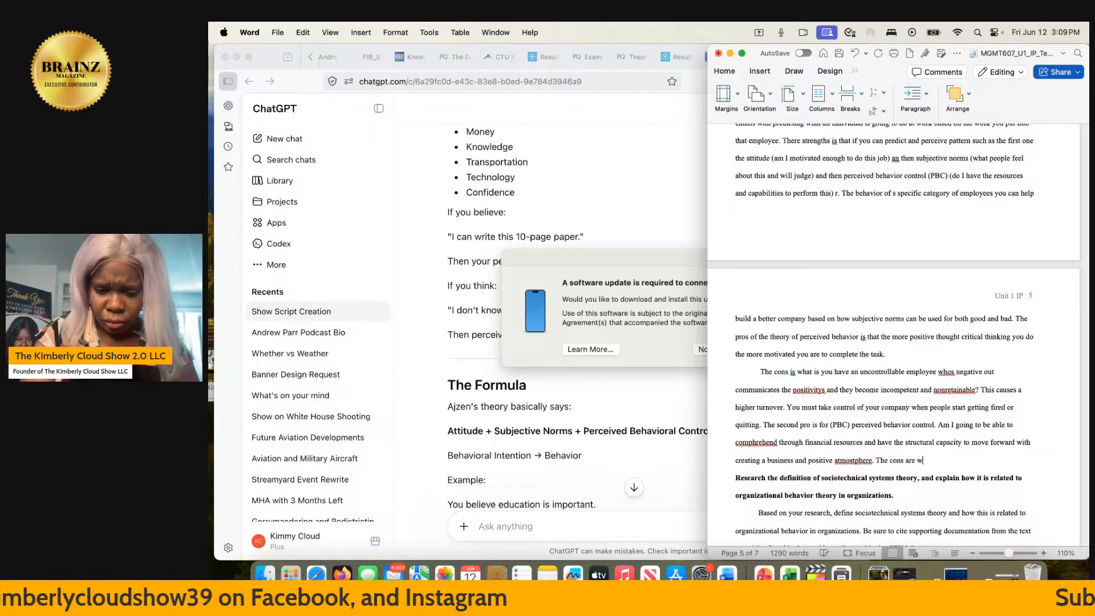
text(hat if you )
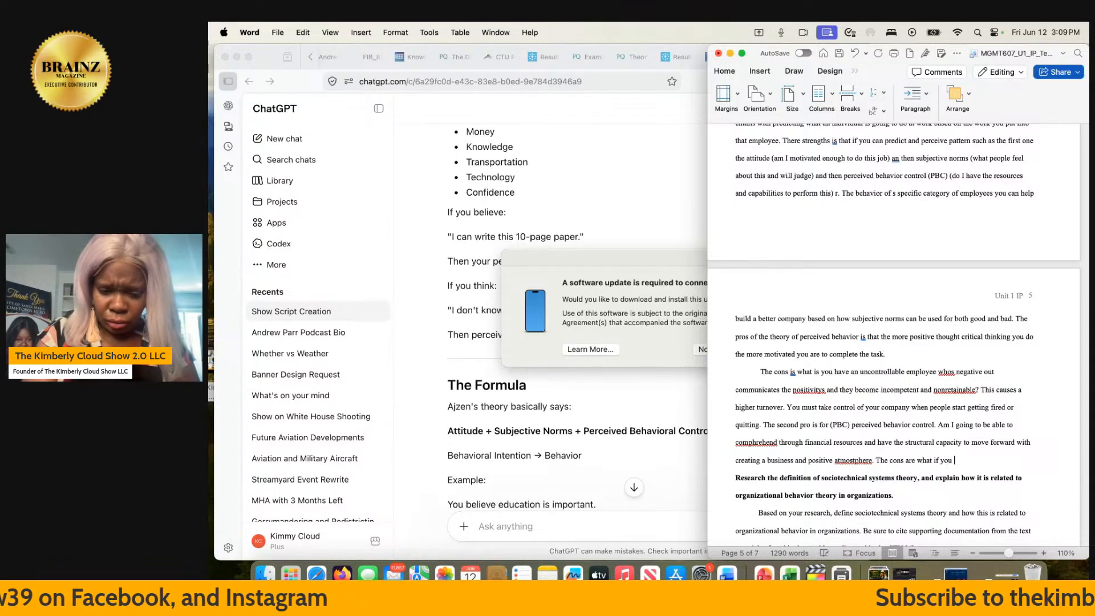
text(do not have)
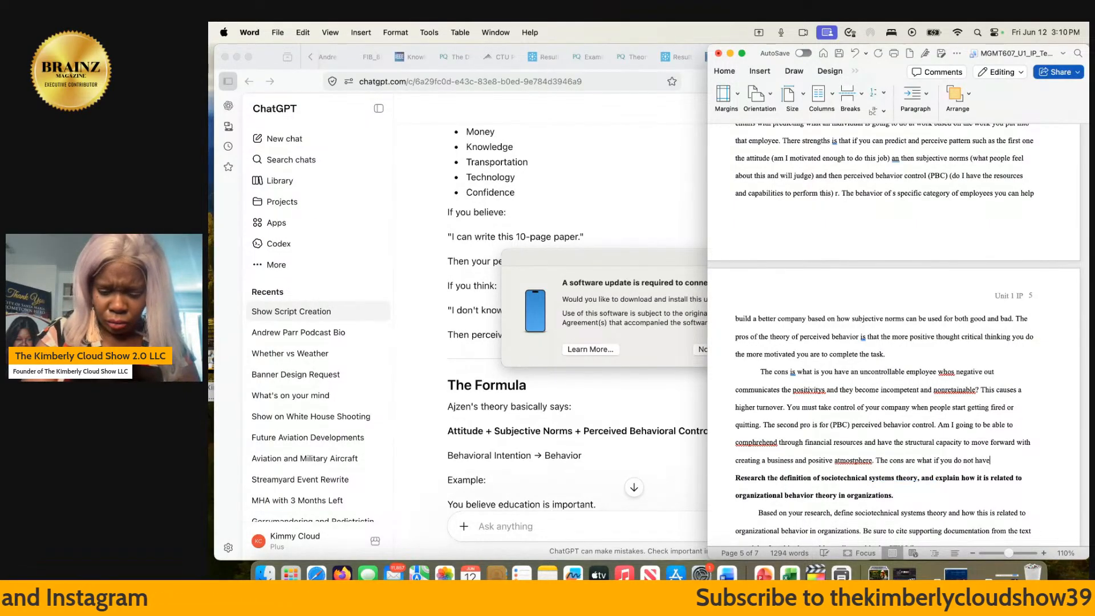
text( or inv)
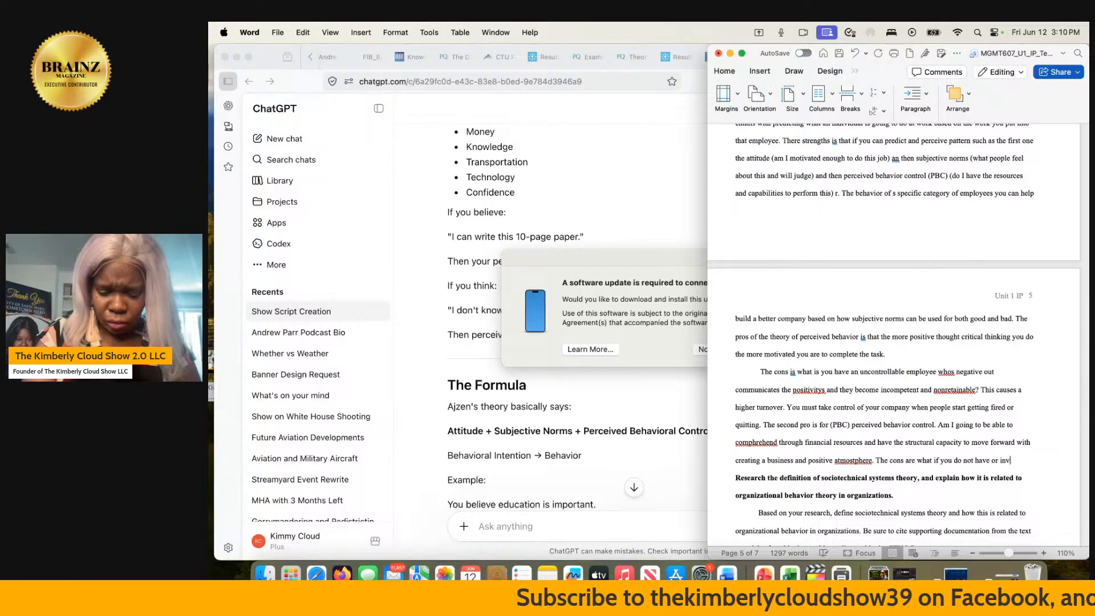
text(est or )
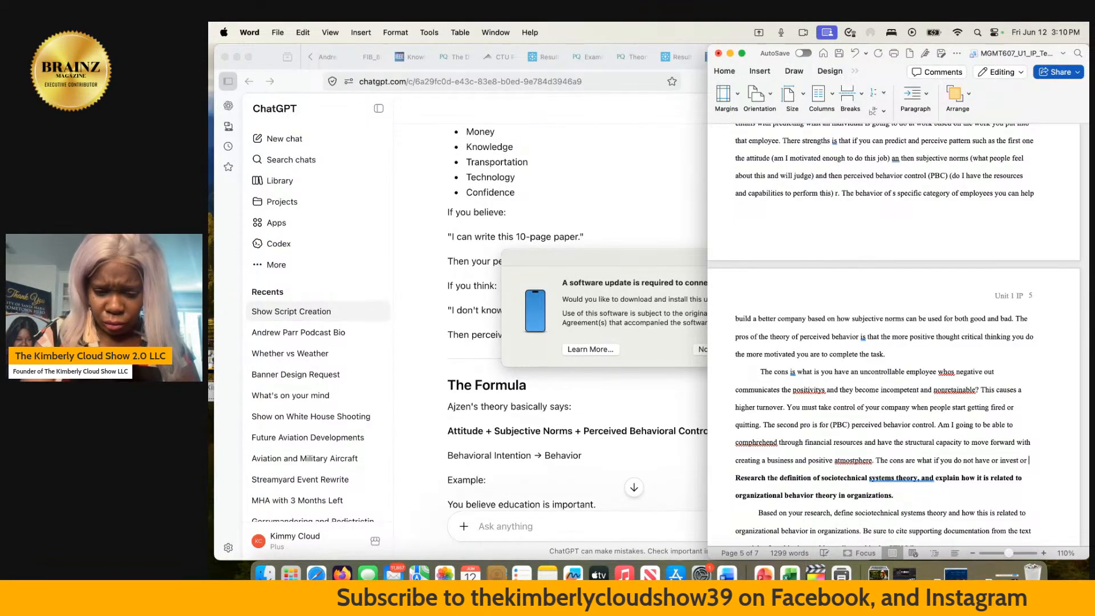
text(have fundi)
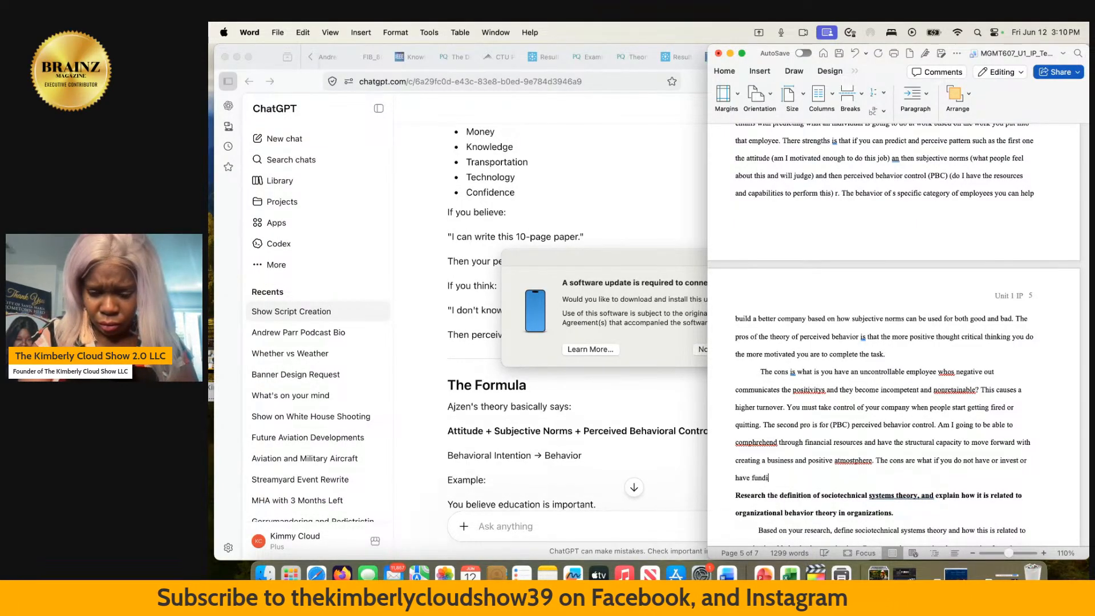
text(ng of the toot)
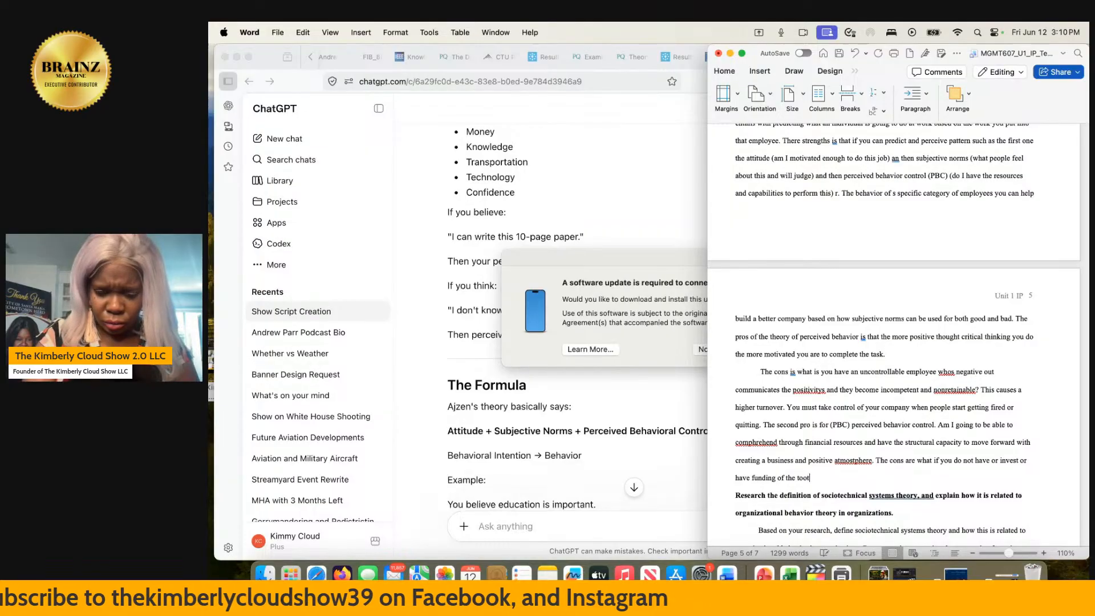
text(l necessar)
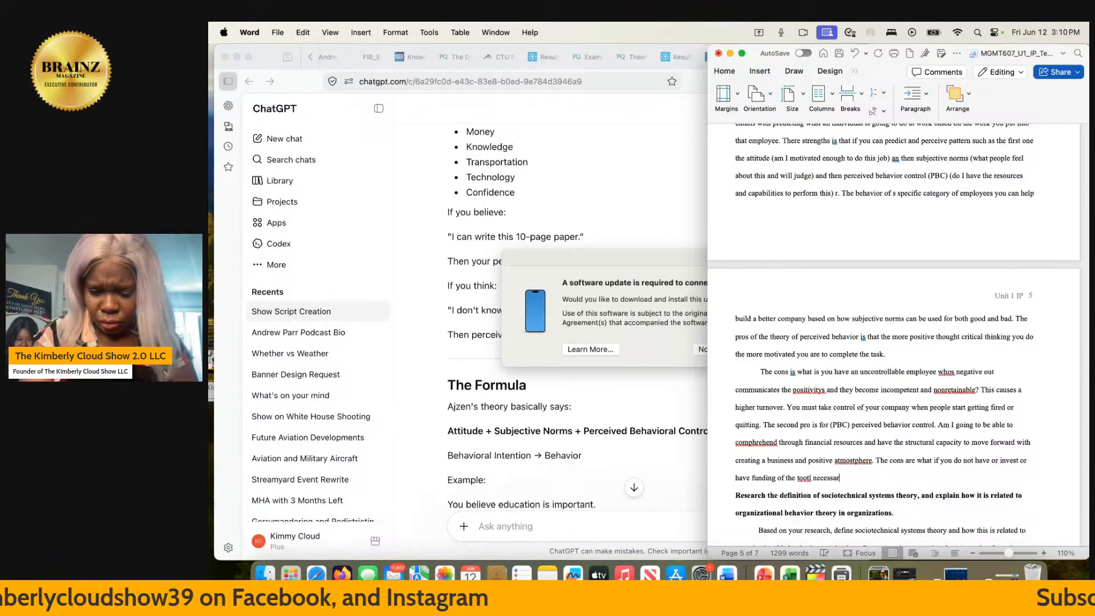
text(y to predi)
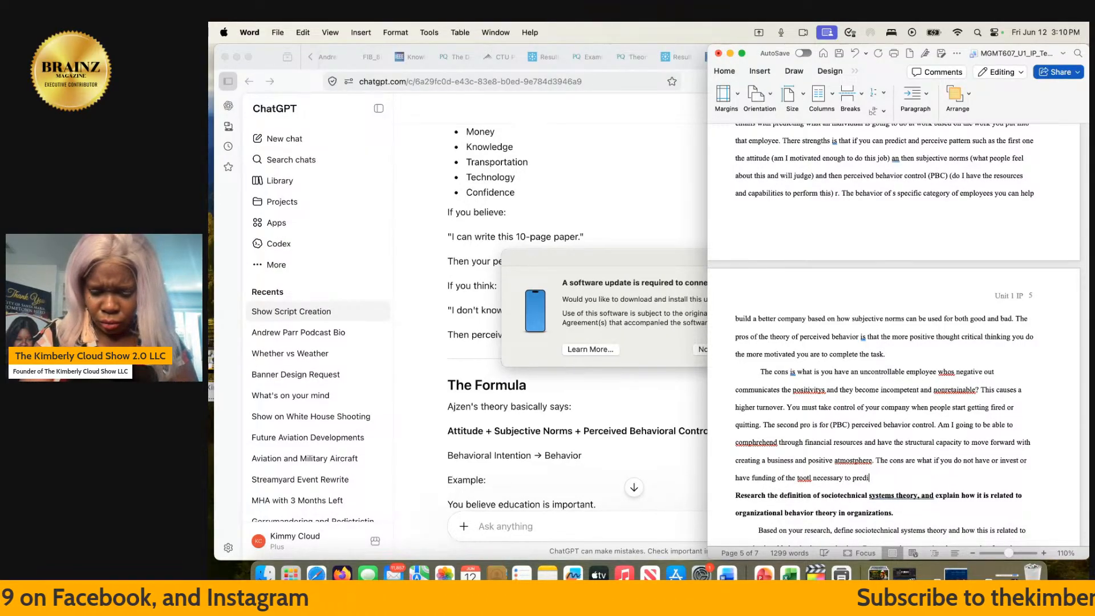
text(ct the a)
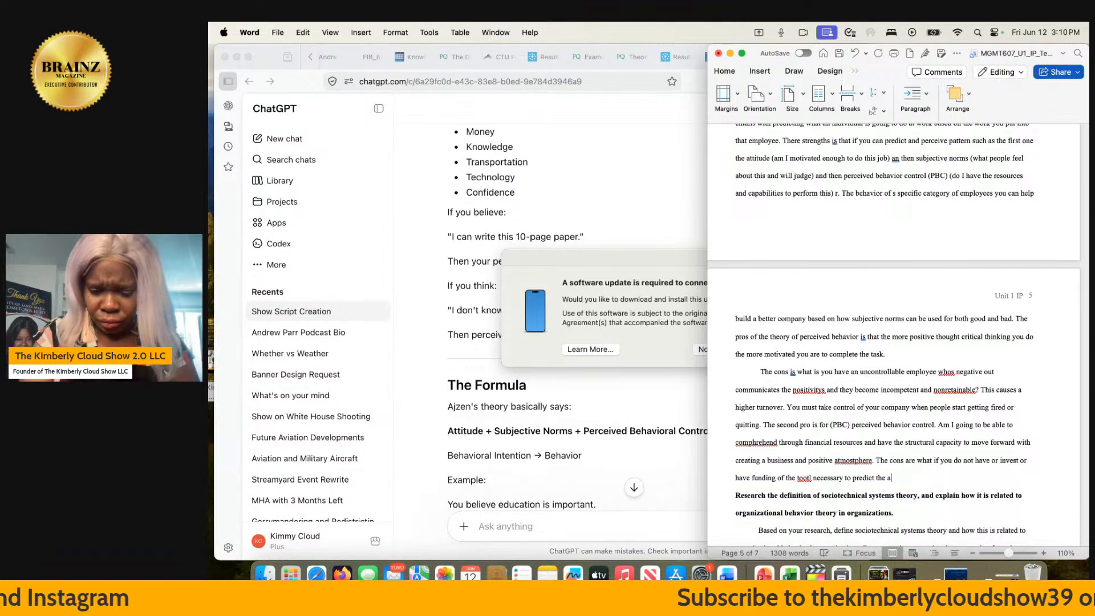
text(ctual beha)
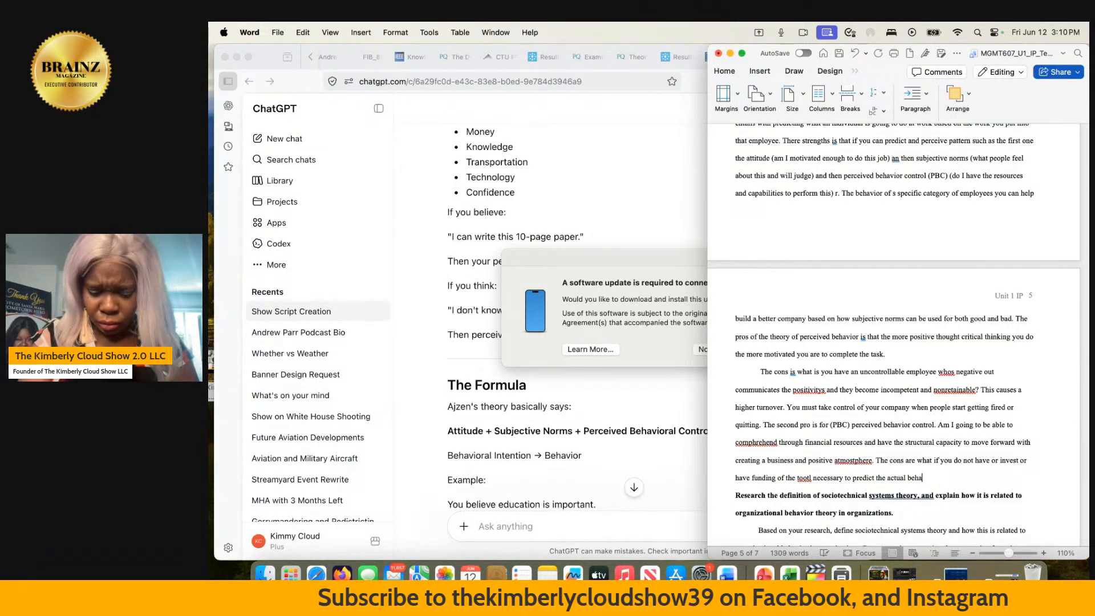
- Complete the cons sentence after "the actual" with "perceive predicatable behavior of a employee?"
key(BackSpace)
key(BackSpace)
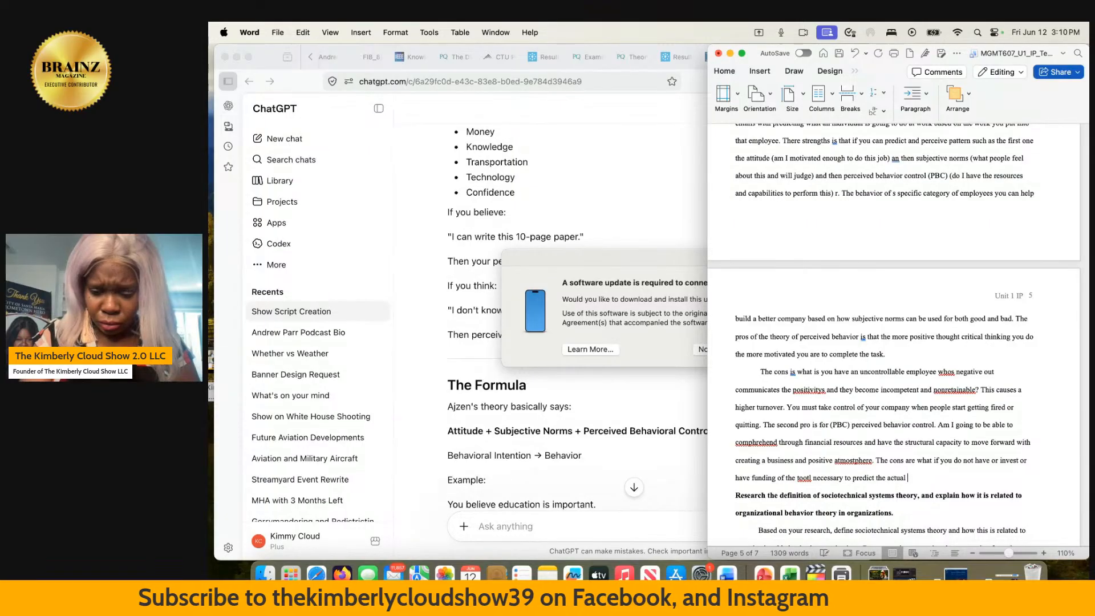
text(perciev)
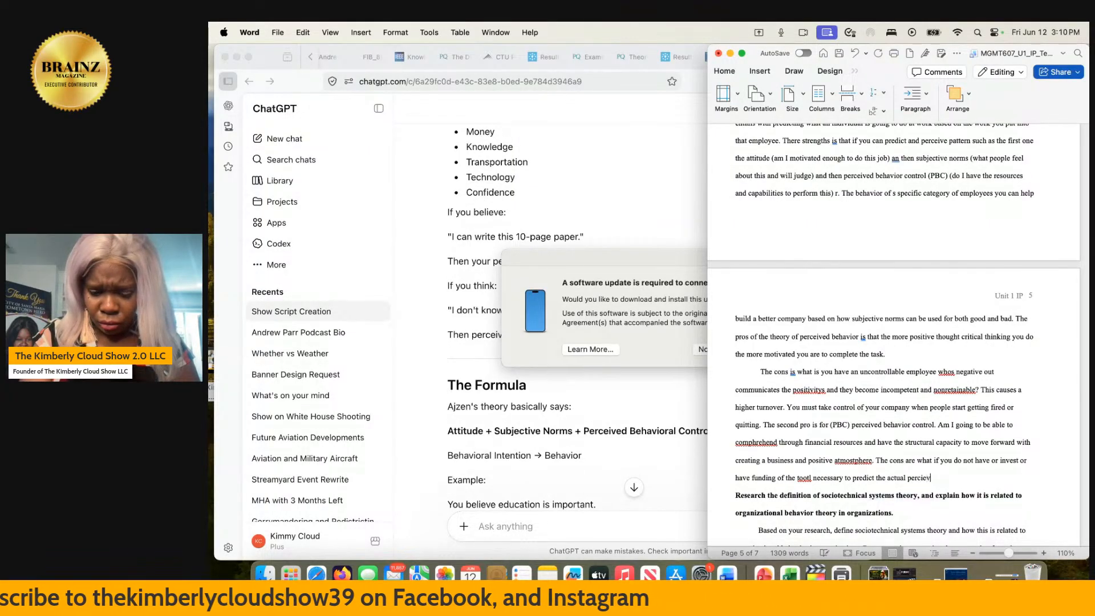
key(BackSpace)
key(BackSpace)
key(BackSpace)
text(eive predi)
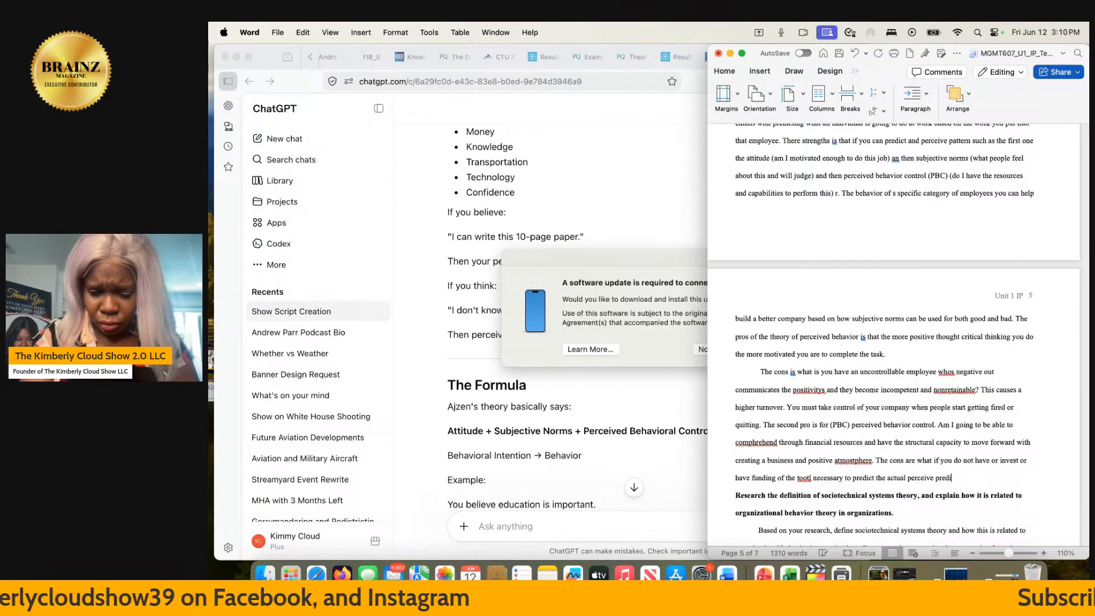
text(catable be)
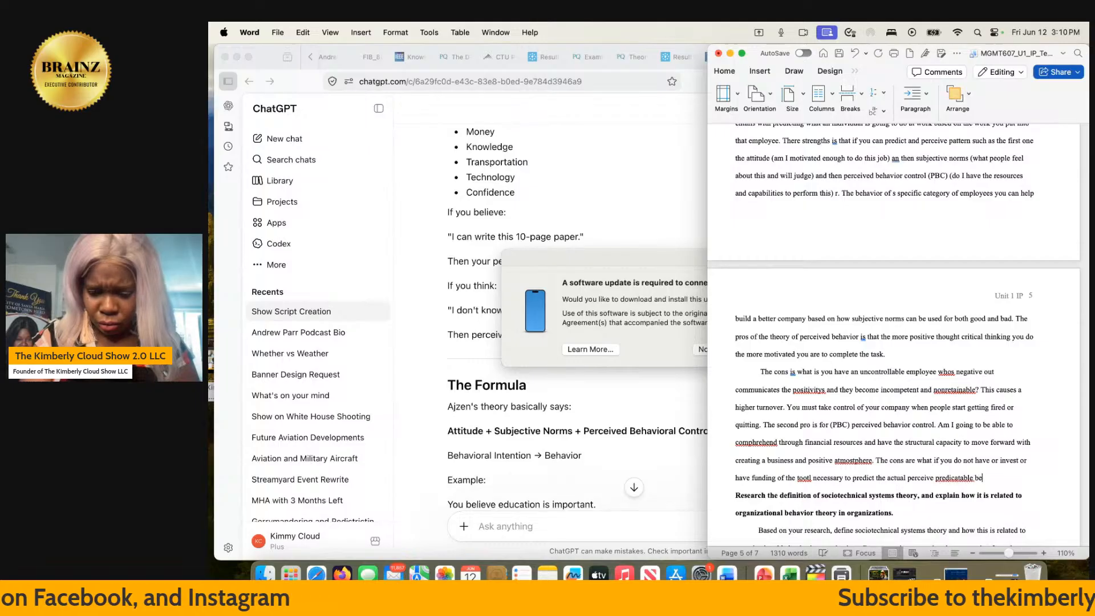
text(havior)
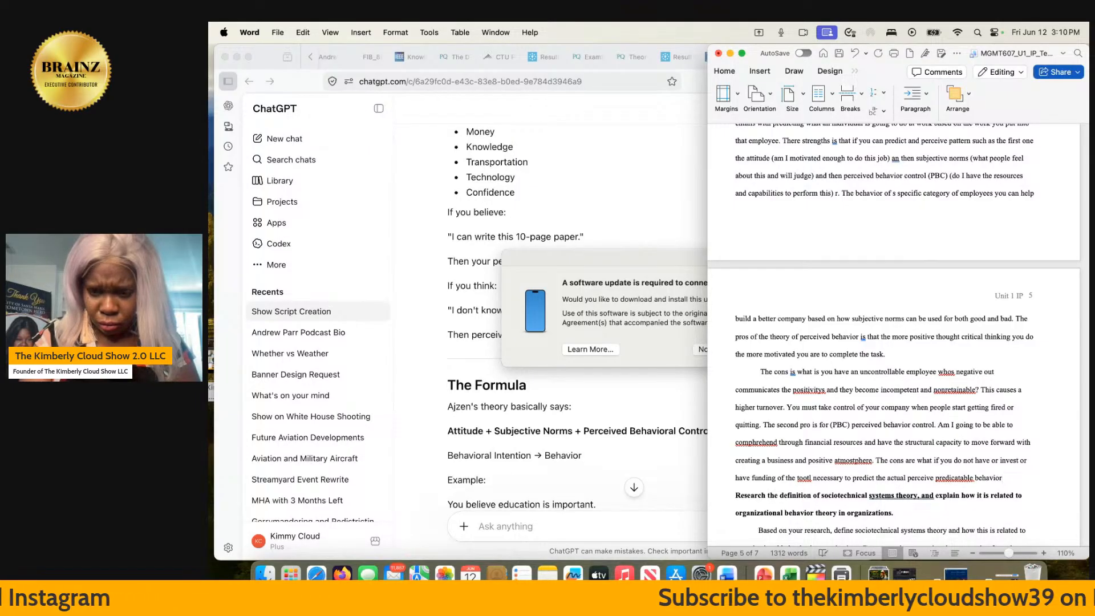
text( of a )
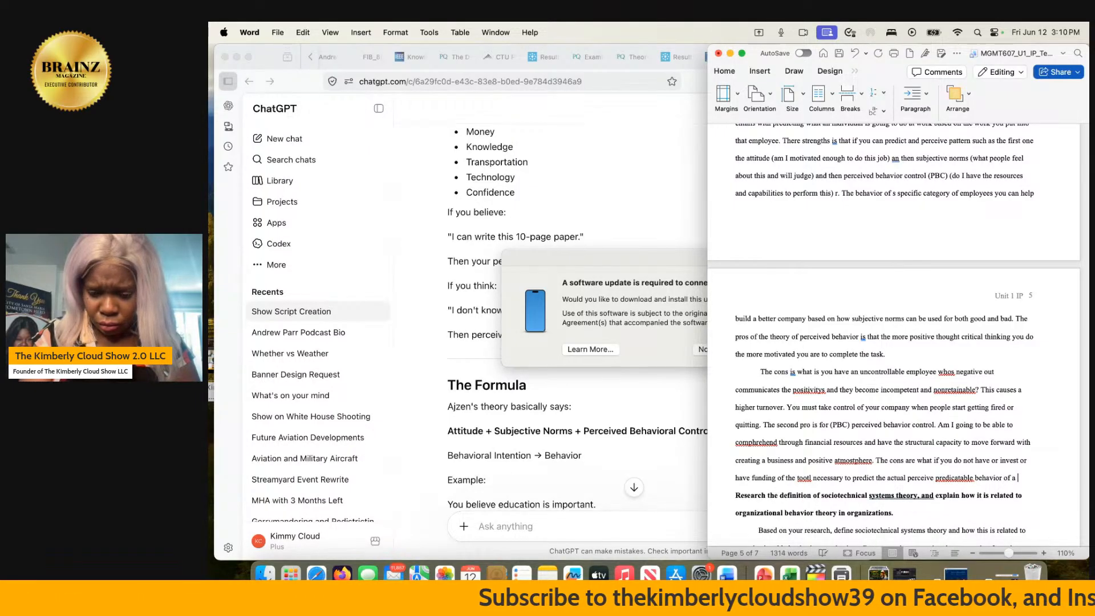
text(employee)
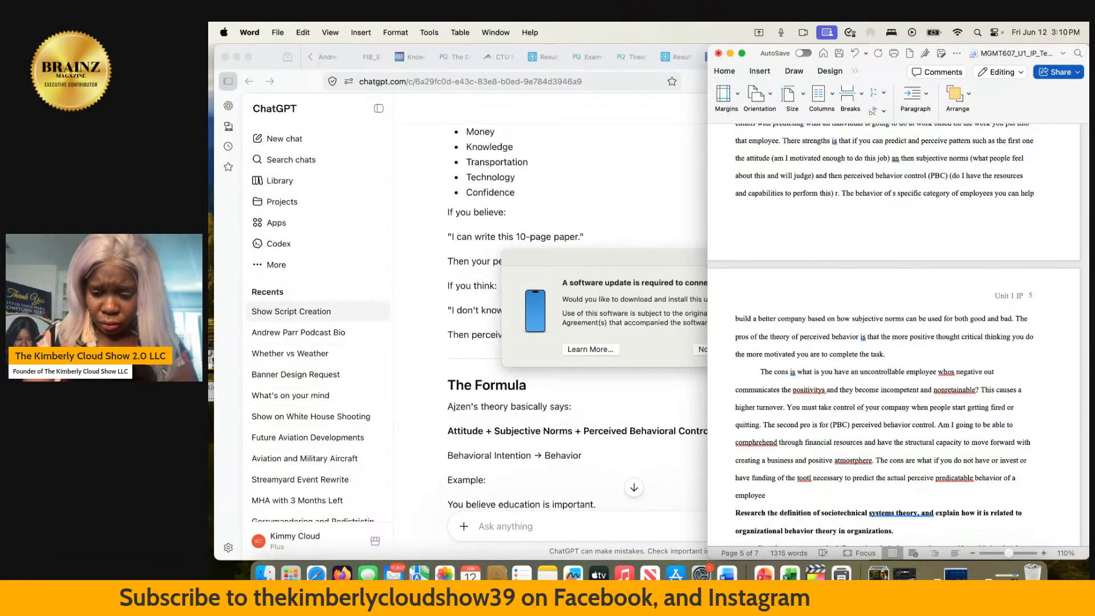
text(?)
- Insert an empty line directly below the bold sociotechnical systems theory heading
scroll(895, 337, down, 5)
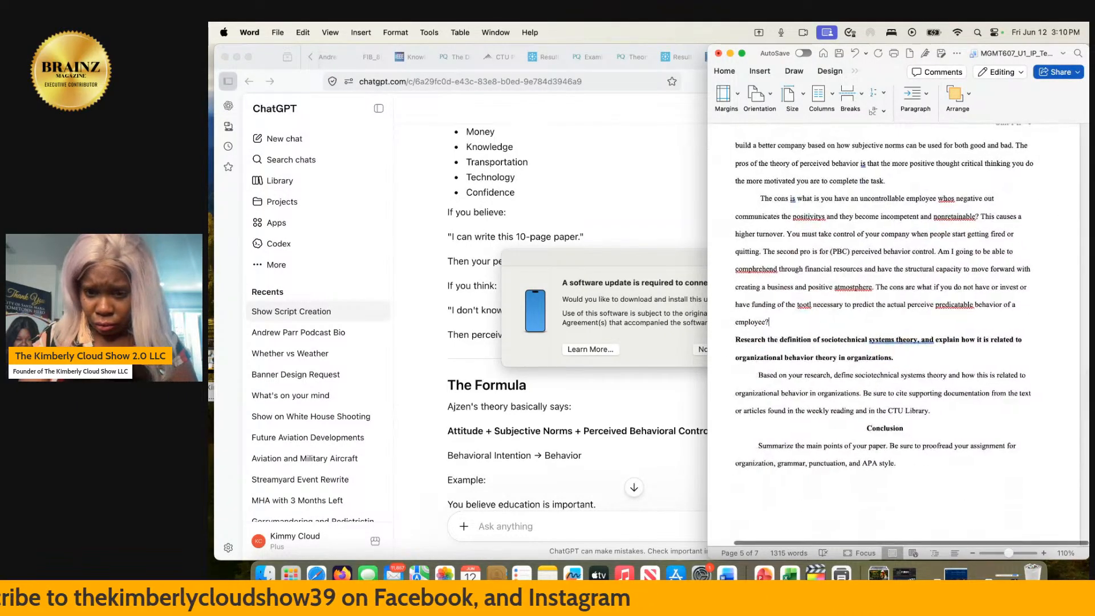
click(910, 359)
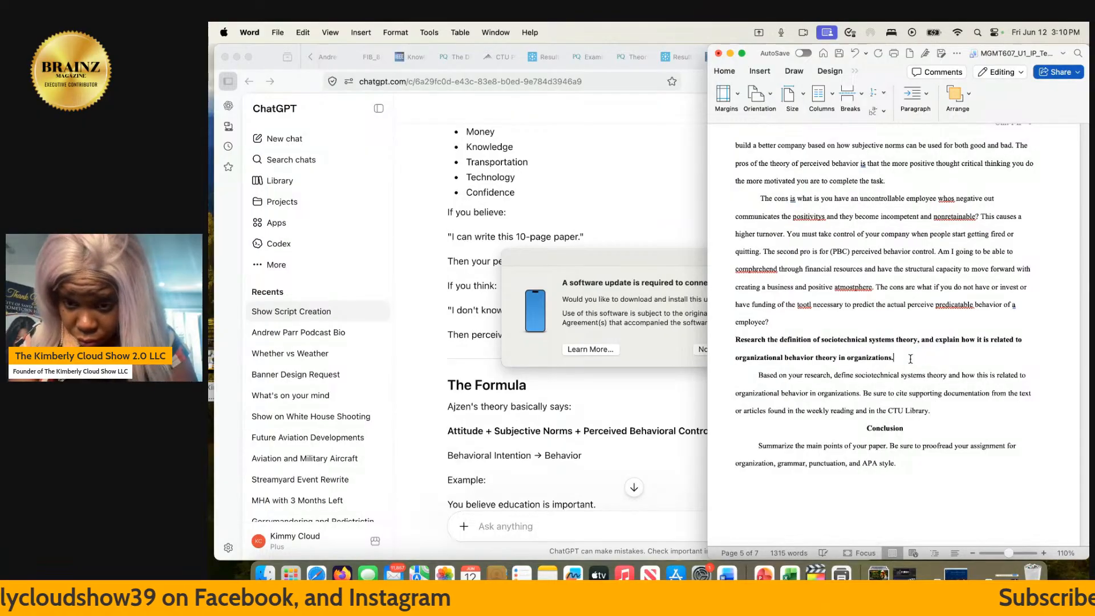
key(Return)
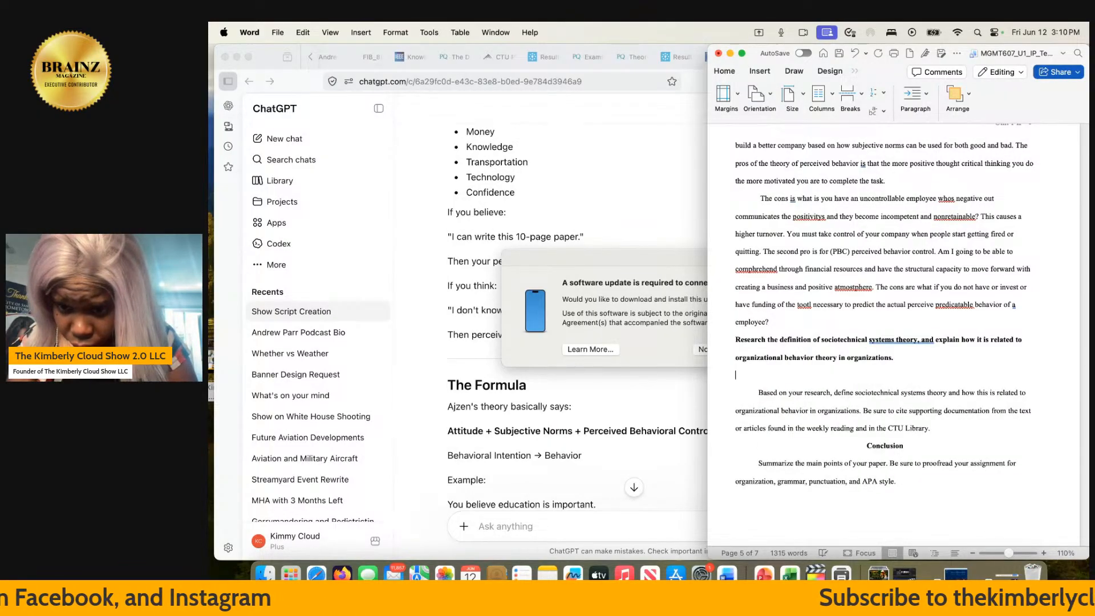
- Copy "sociotechnical systems theory" from the paper's bold heading and run a CTU Library multi-database keyword search for it
drag(915, 341, 853, 340)
key(super+c)
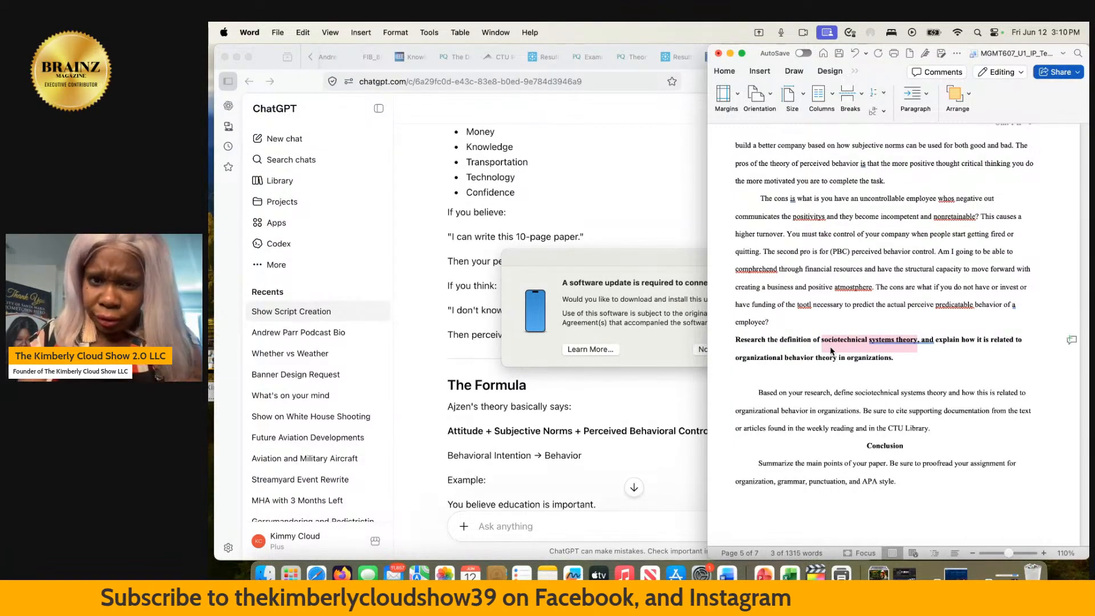
click(591, 193)
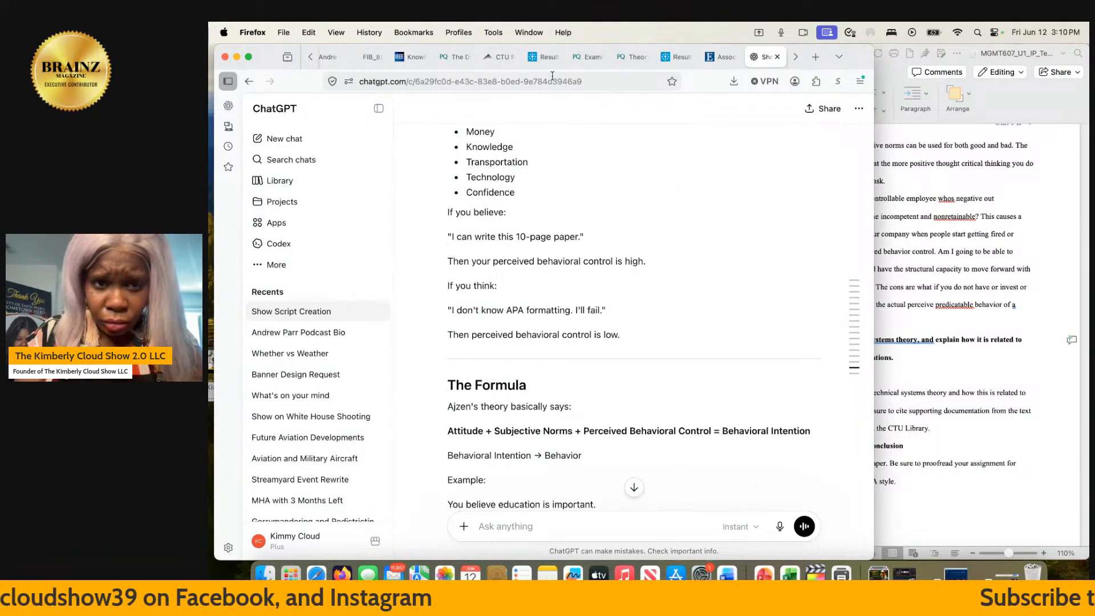
mouse_move(527, 70)
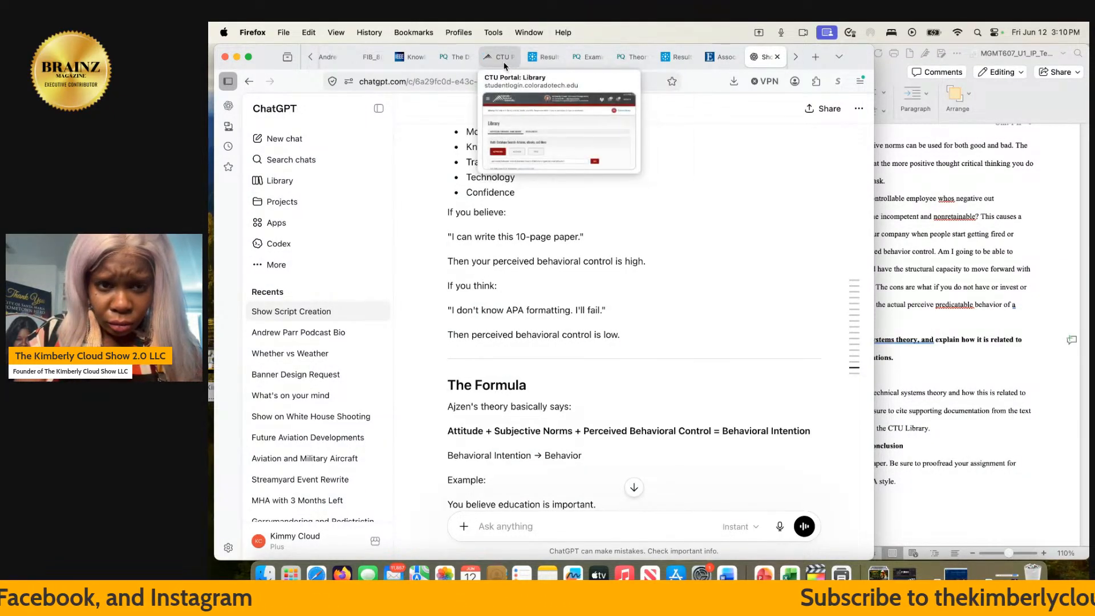
click(504, 67)
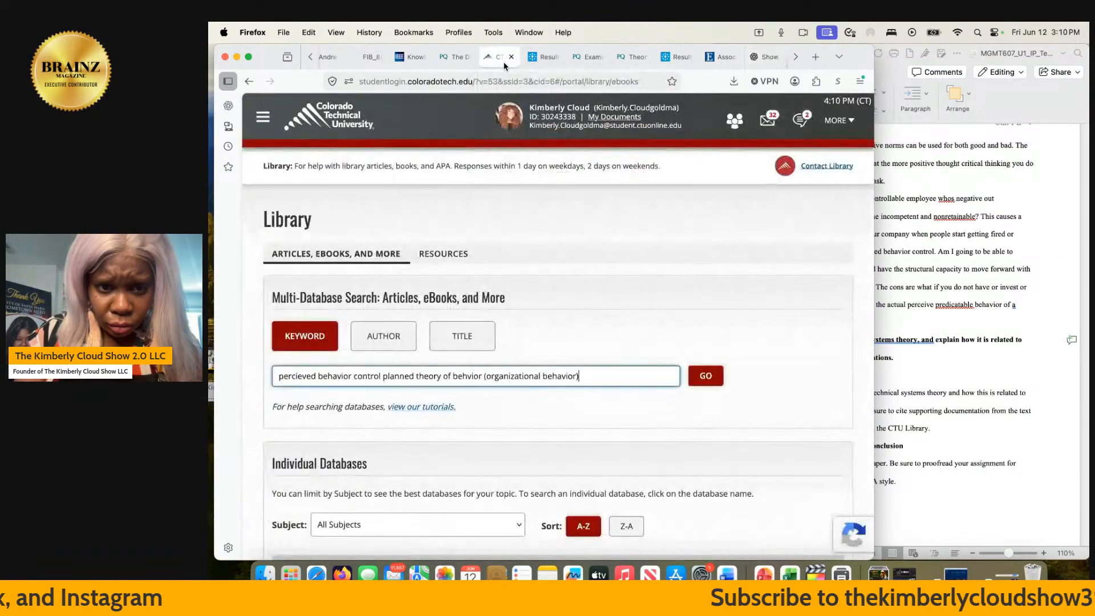
triple_click(591, 375)
key(super+v)
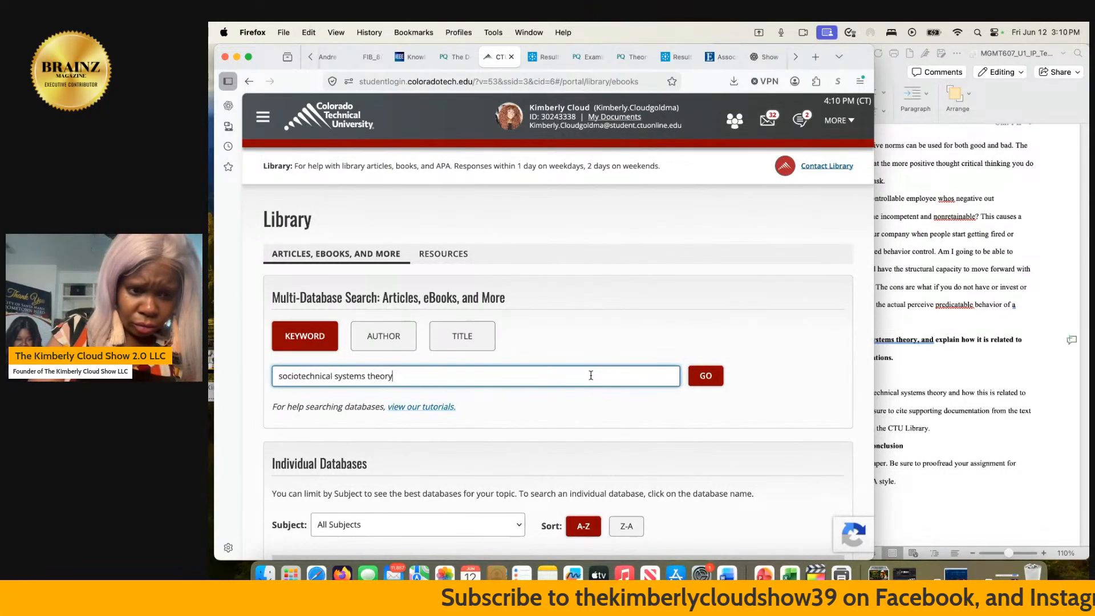
click(714, 378)
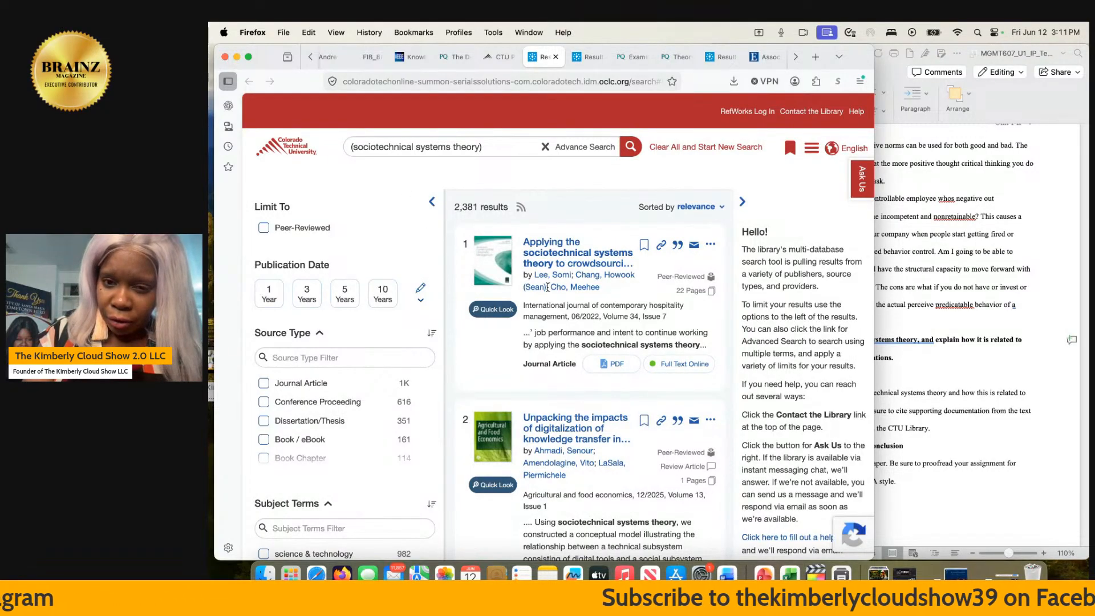
- Switch to the open ChatGPT conversation and submit the copied phrase "sociotechnical systems theory" as a new prompt
click(926, 313)
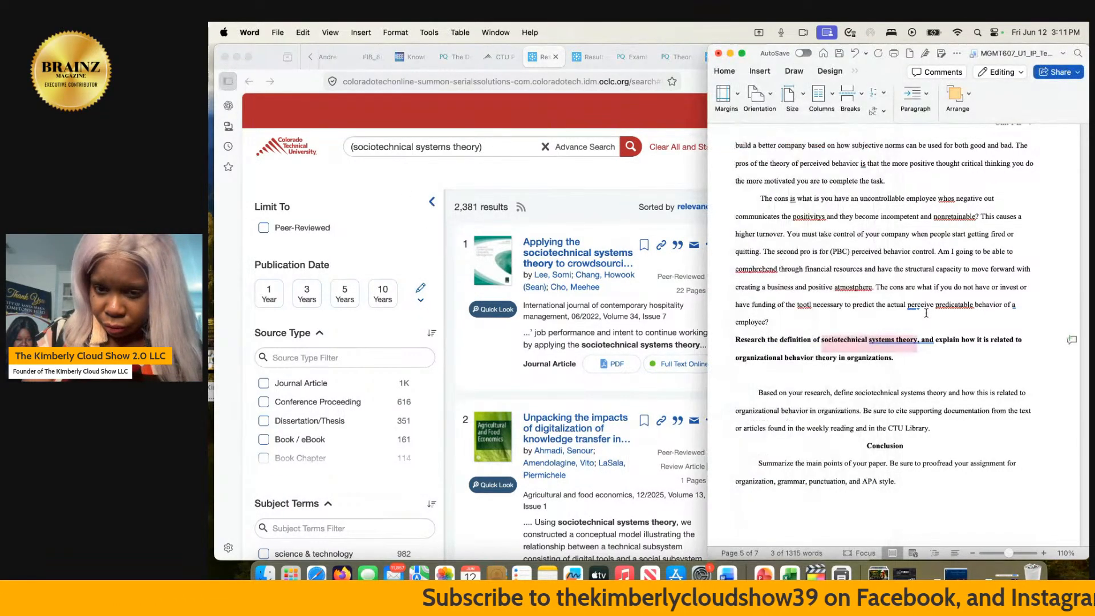
click(288, 89)
click(796, 56)
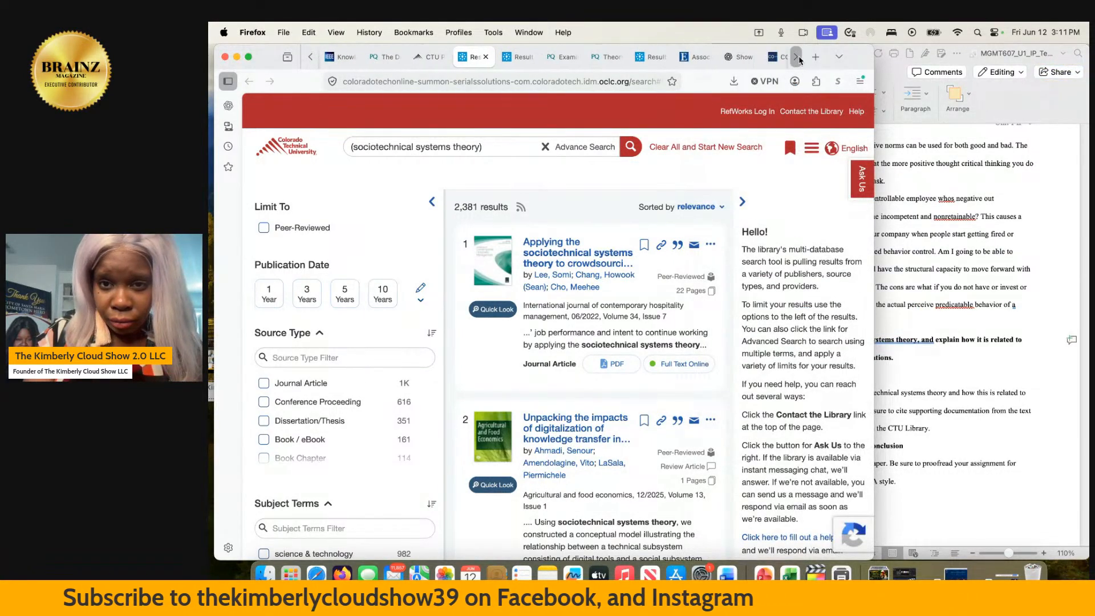
click(713, 58)
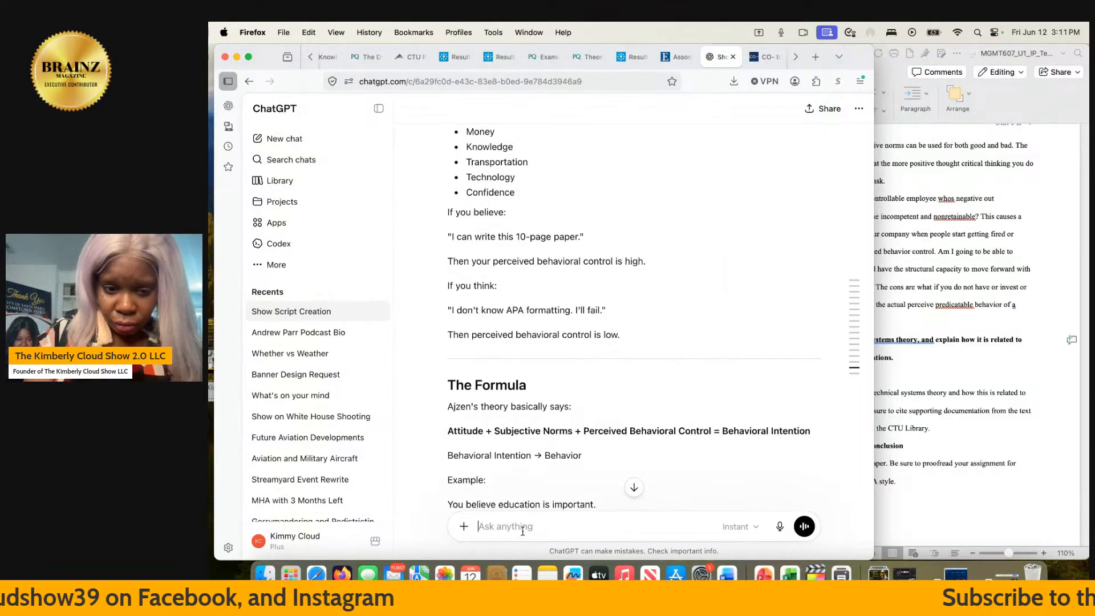
key(super+v)
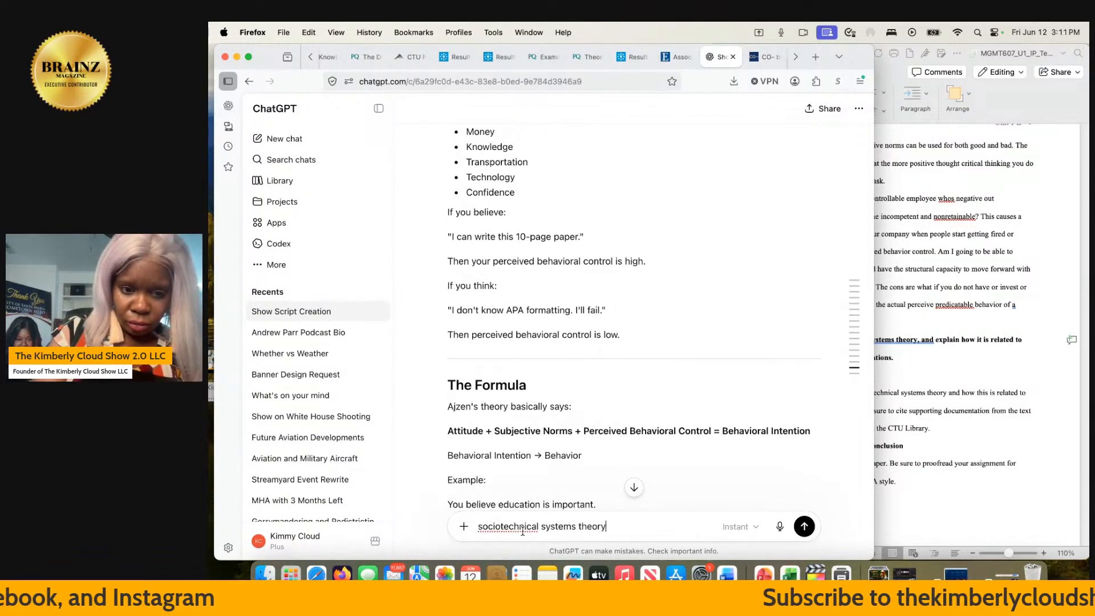
key(Return)
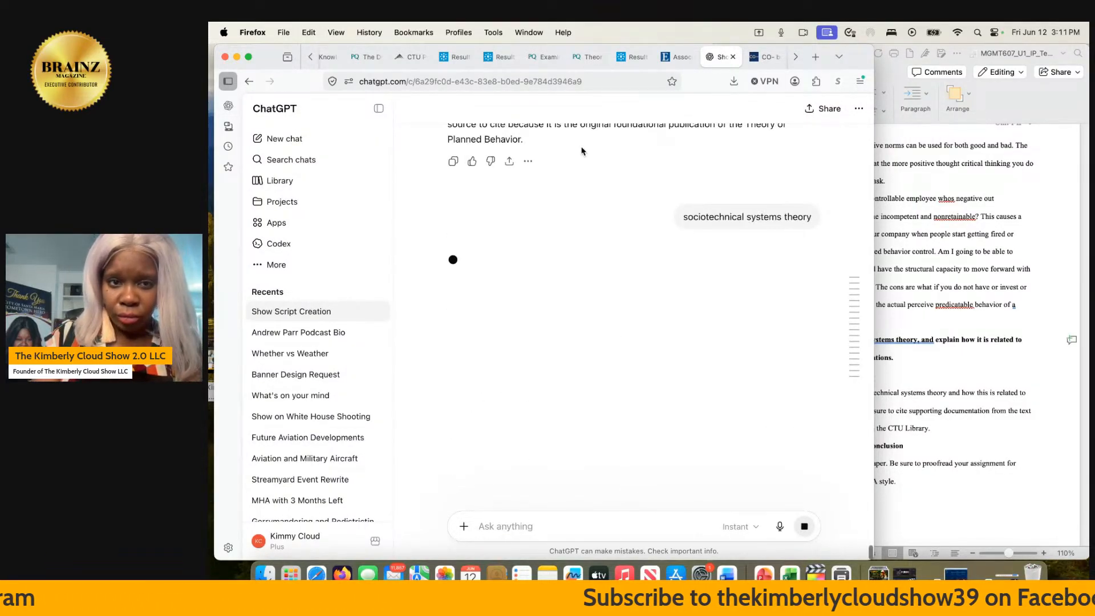
- Switch to the StreamYard studio to check the running live stream
scroll(342, 57, up, 3)
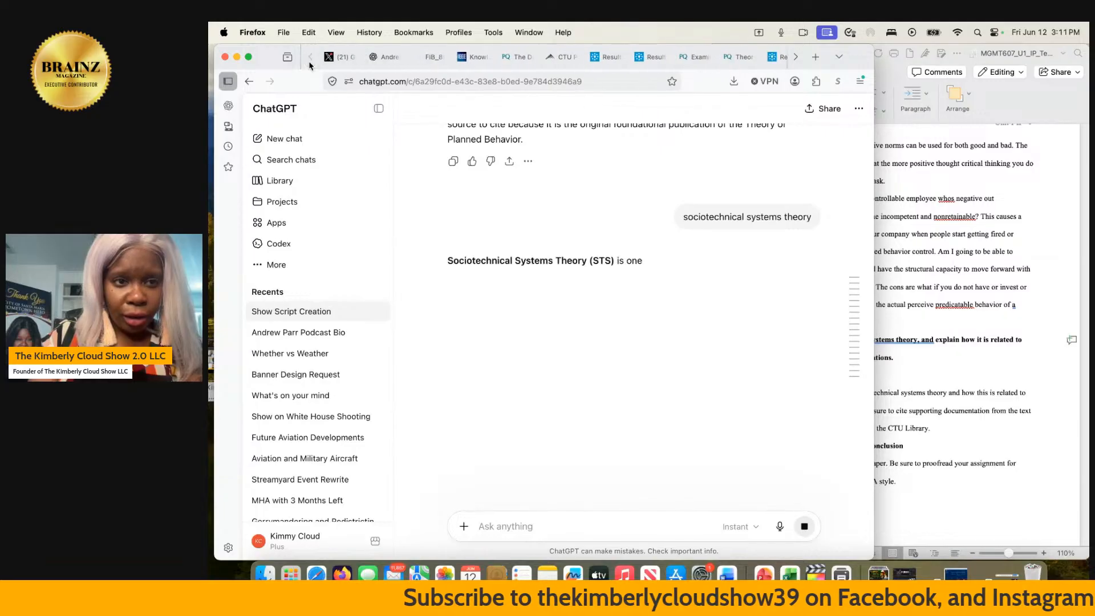
click(795, 61)
click(795, 62)
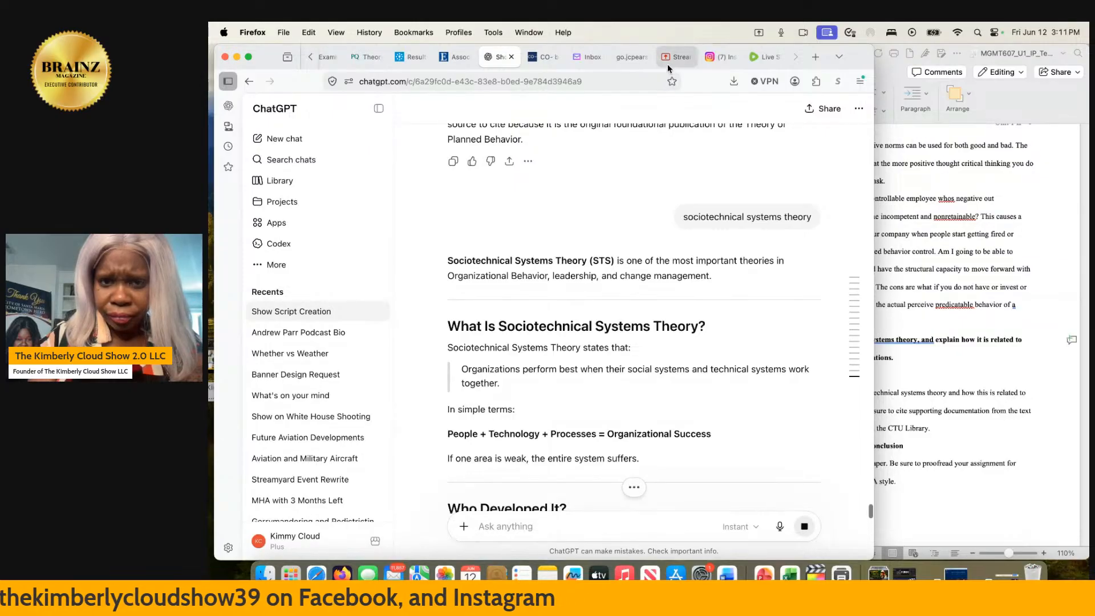
click(668, 57)
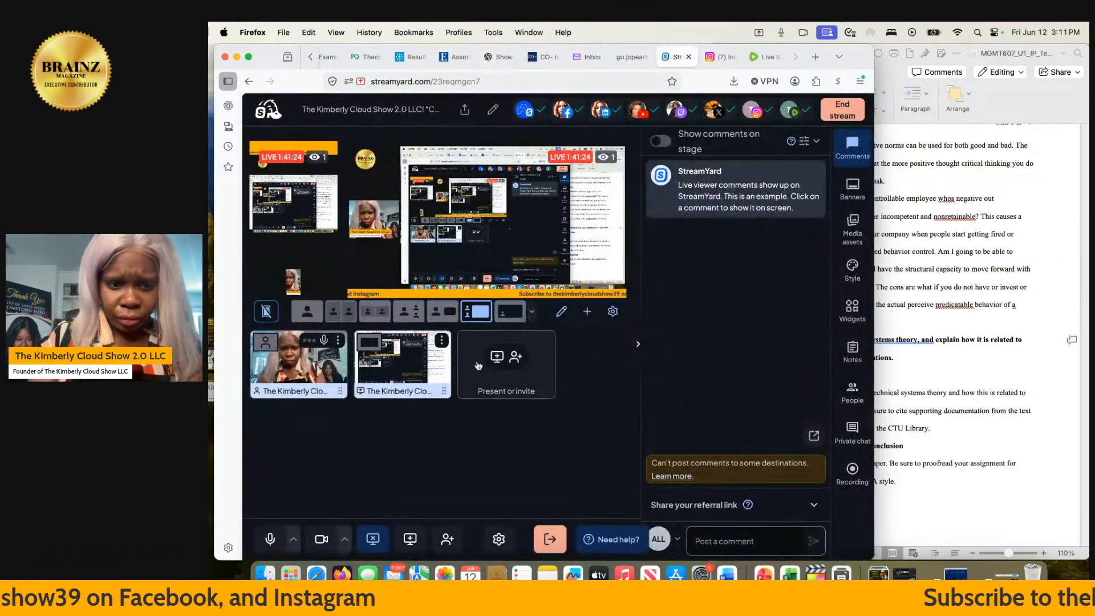